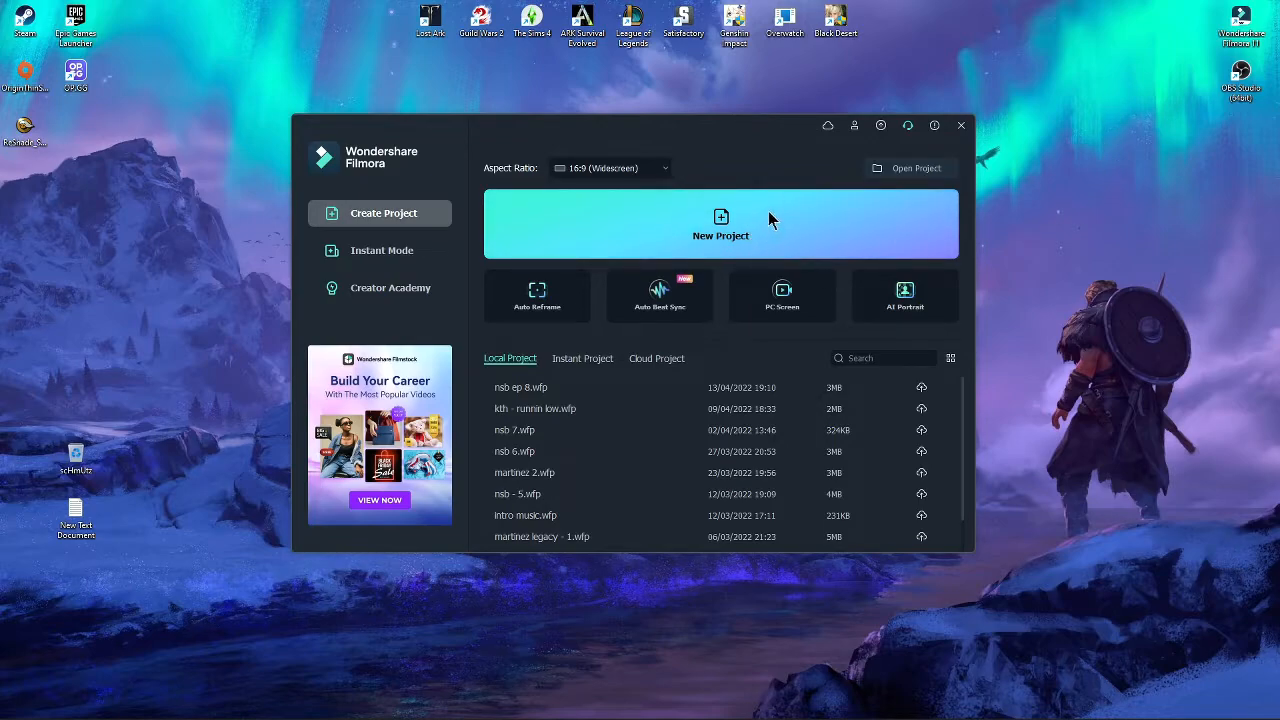
Create a new project with the 16:9 (Widescreen) aspect ratio.
{"action": "left_click", "coordinate": [665, 168]}
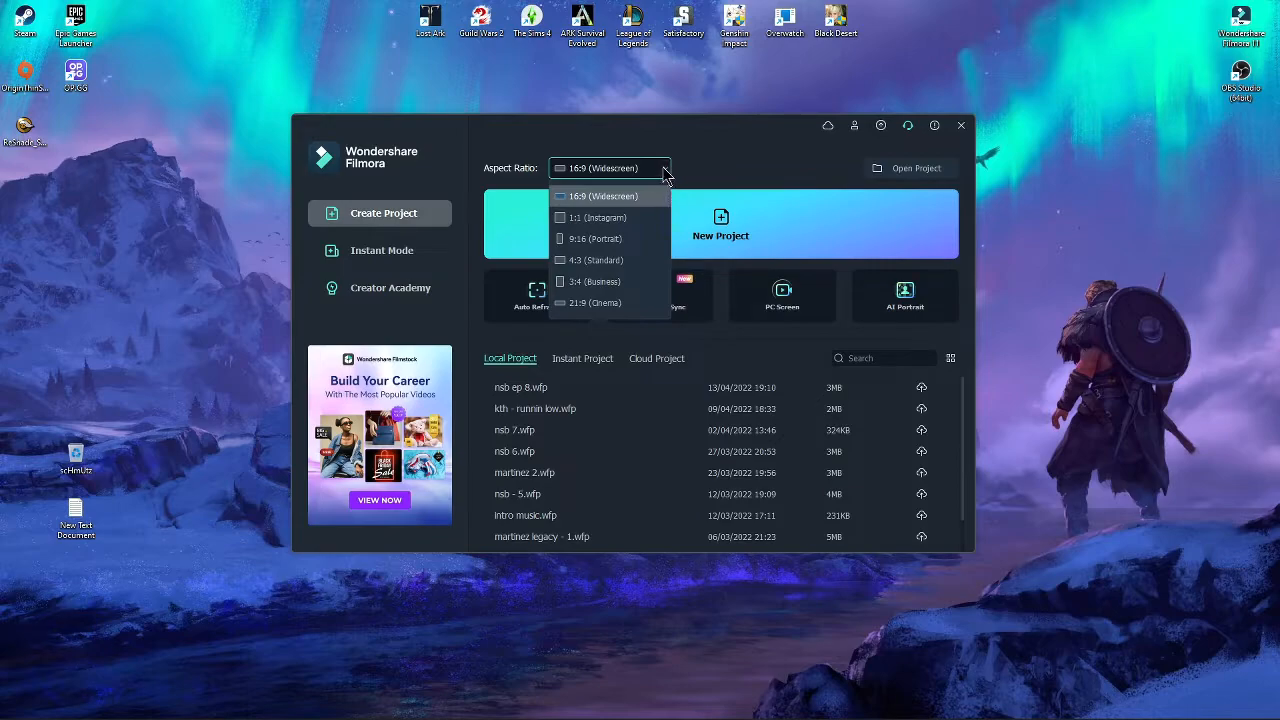
{"action": "left_click", "coordinate": [718, 167]}
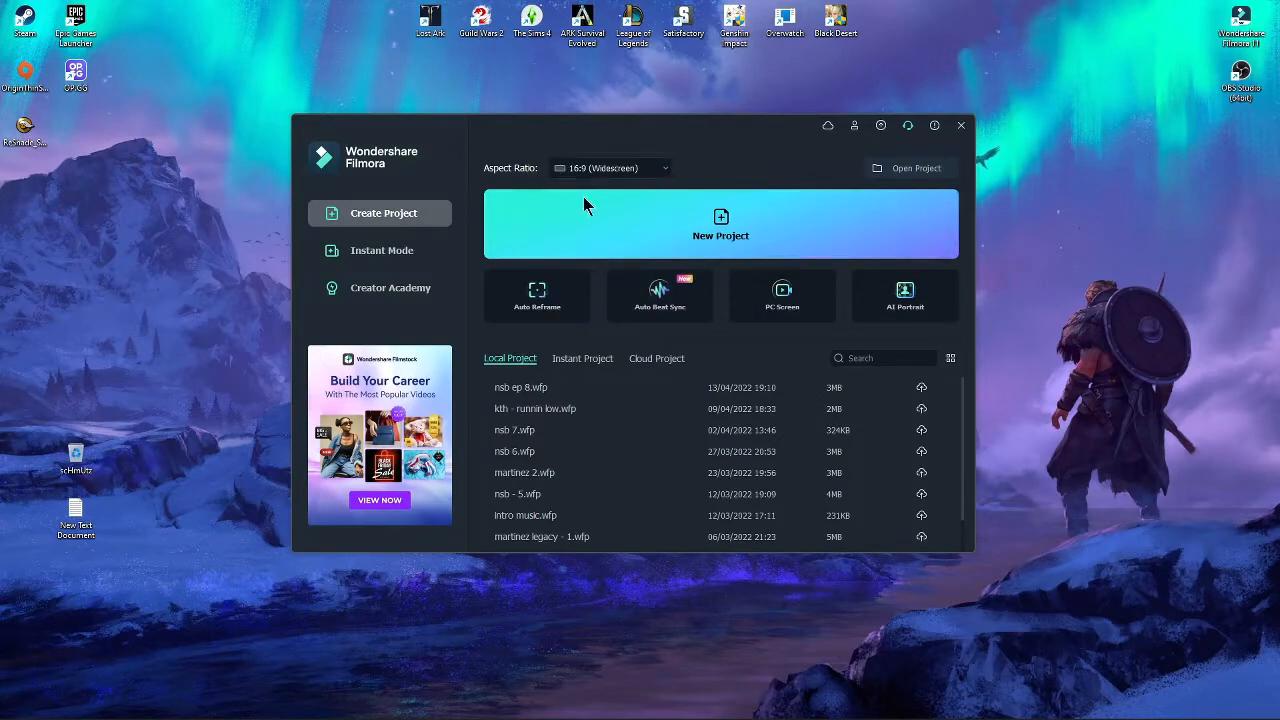
{"action": "left_click", "coordinate": [730, 230]}
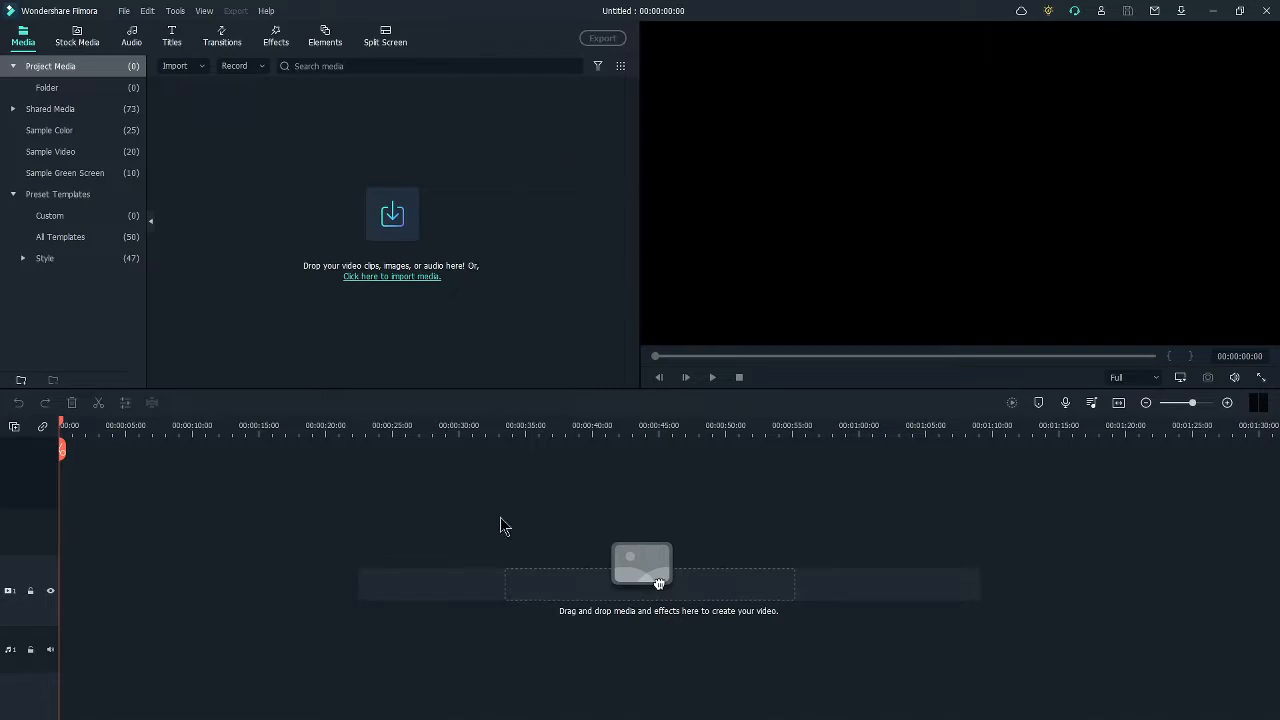
Examine the project settings, including the aspect ratio and frame rate options, and leave them without applying changes.
{"action": "left_click", "coordinate": [124, 11]}
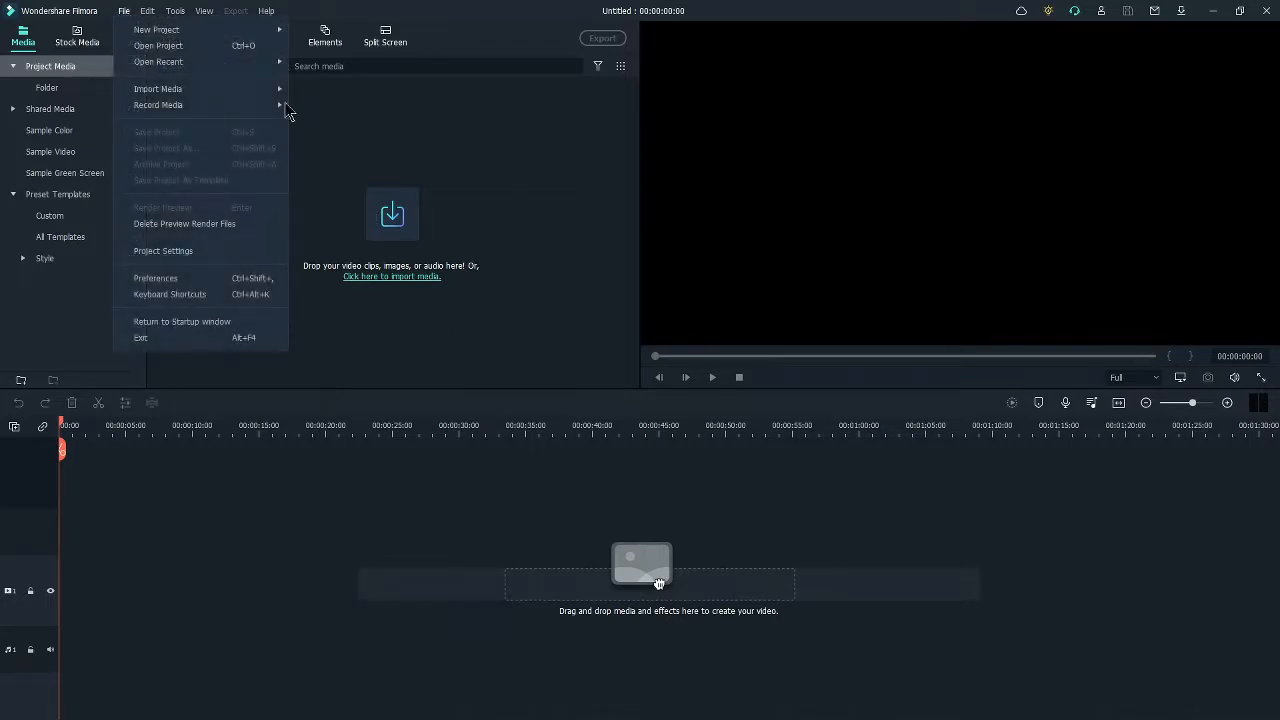
{"action": "mouse_move", "coordinate": [181, 34]}
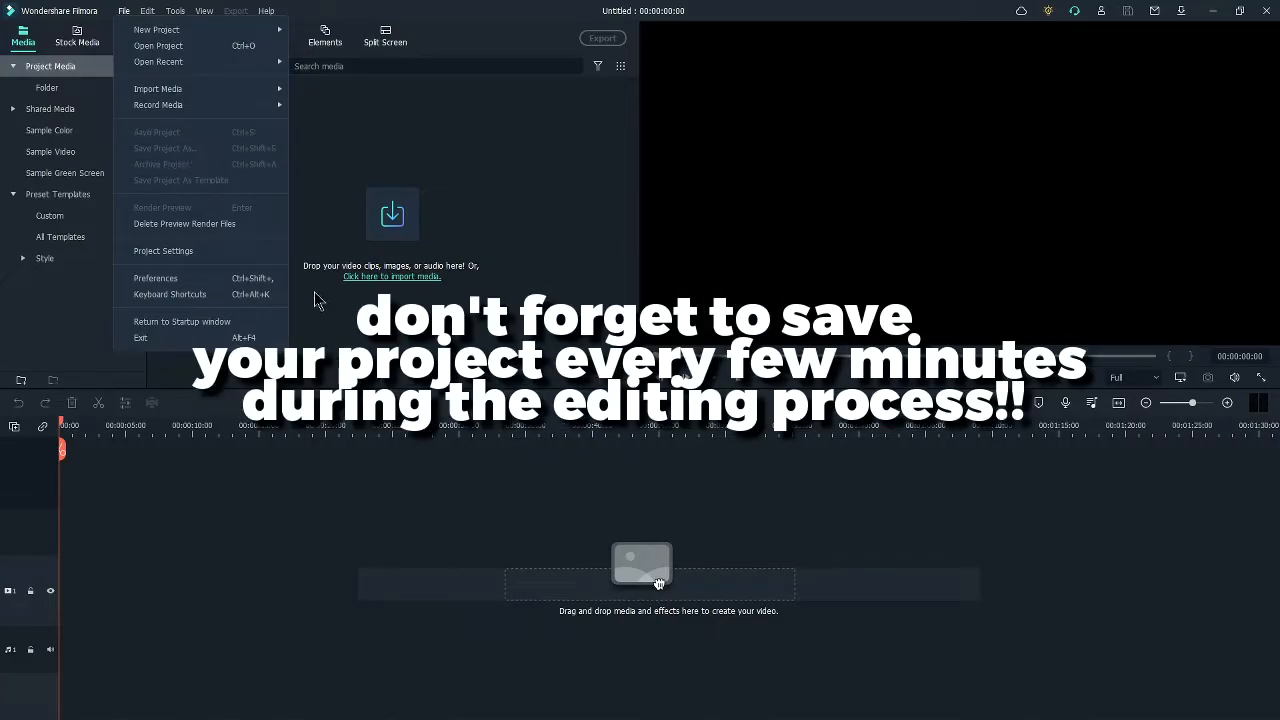
{"action": "left_click", "coordinate": [200, 251]}
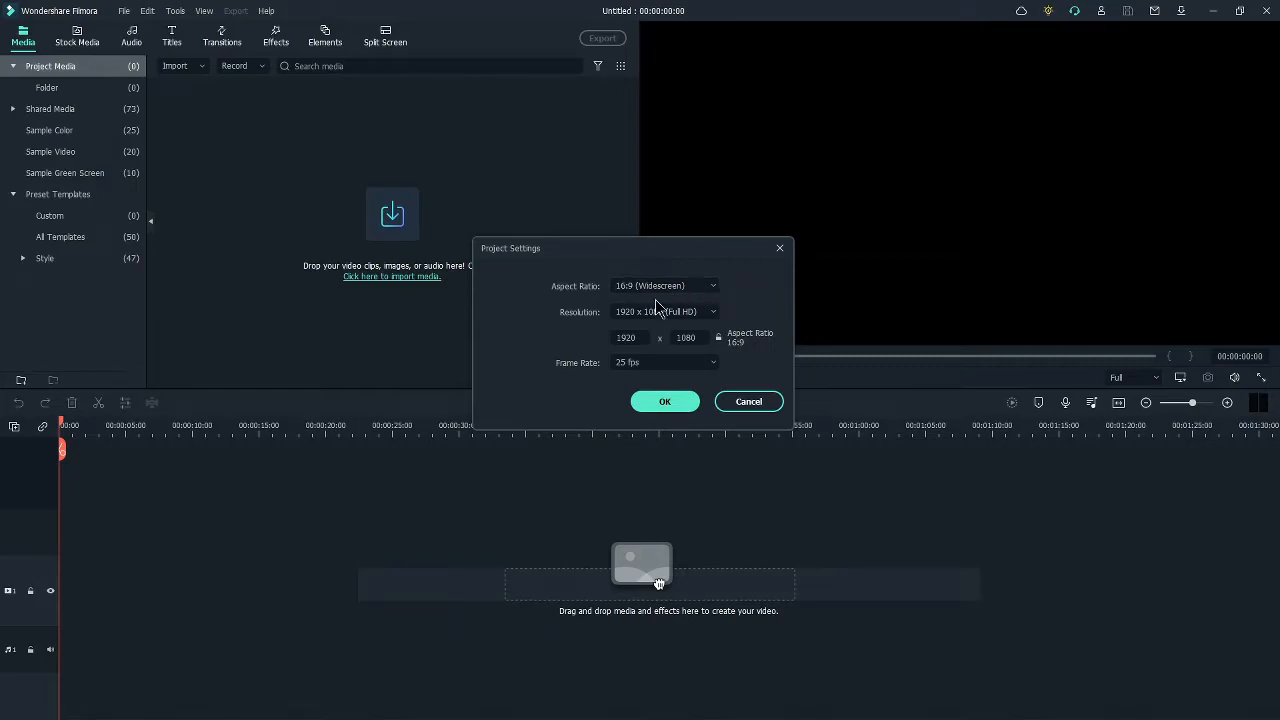
{"action": "left_click", "coordinate": [711, 294]}
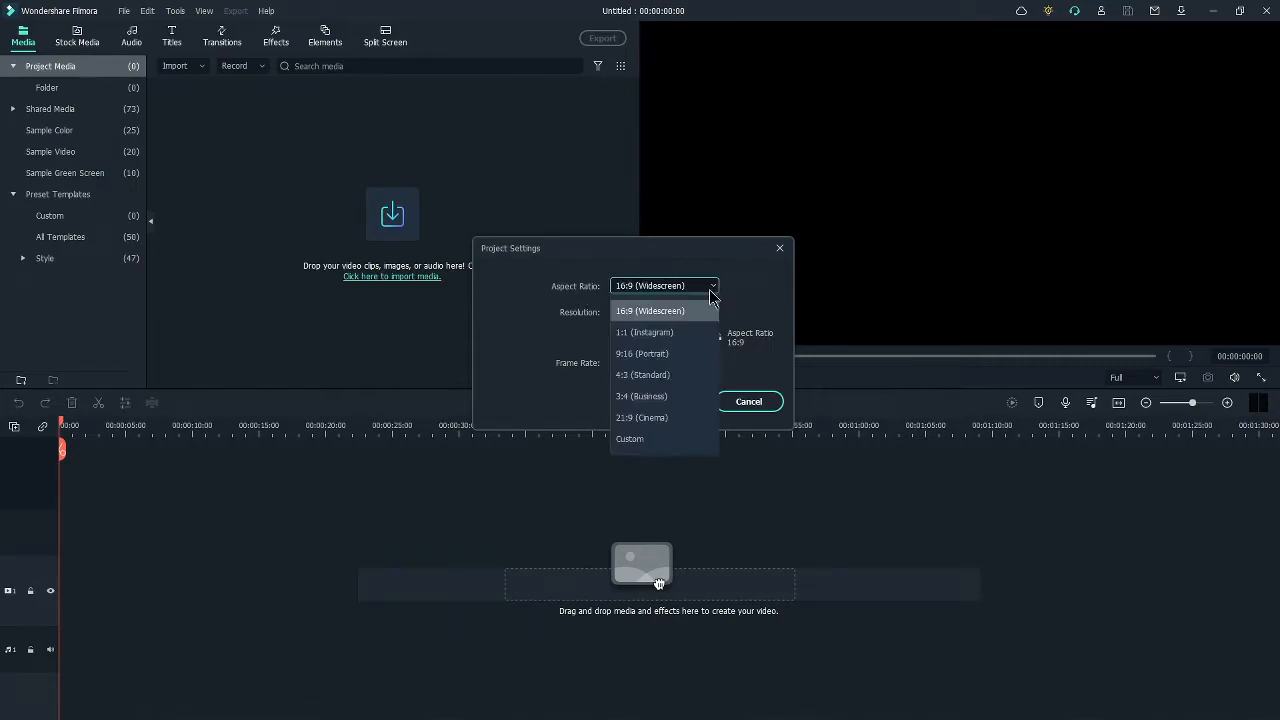
{"action": "left_click", "coordinate": [715, 289]}
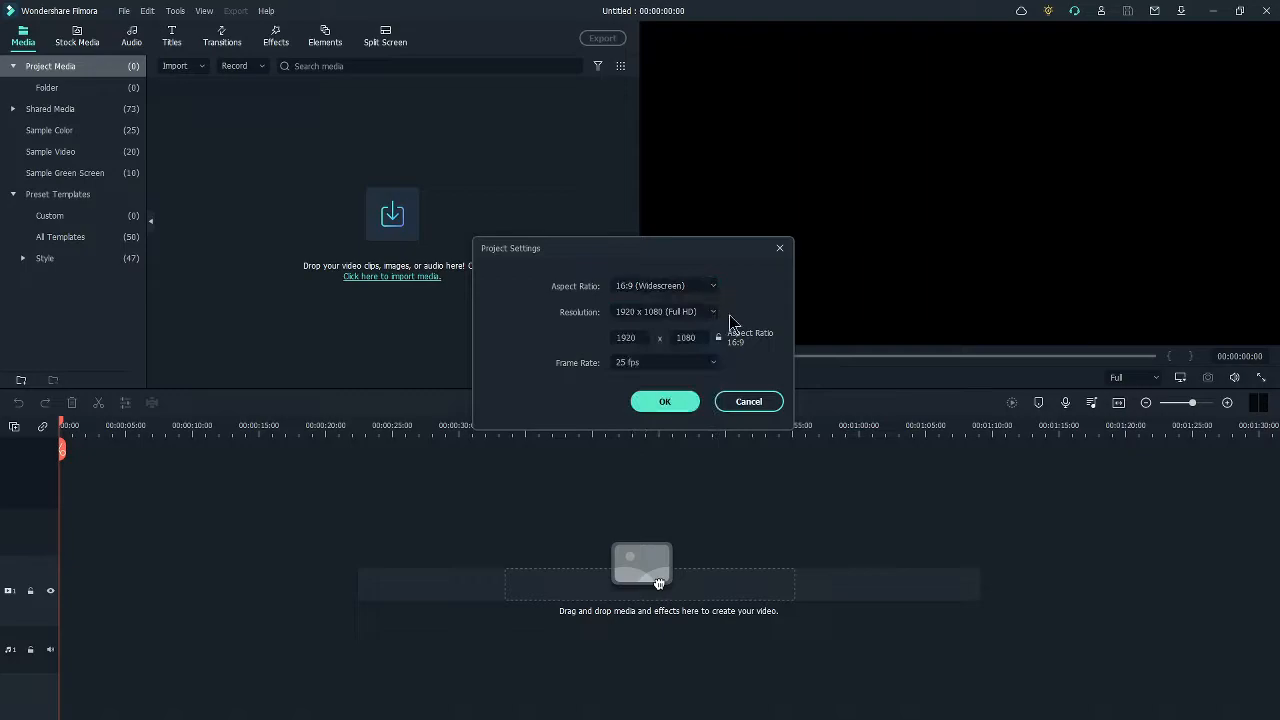
{"action": "left_click", "coordinate": [712, 366]}
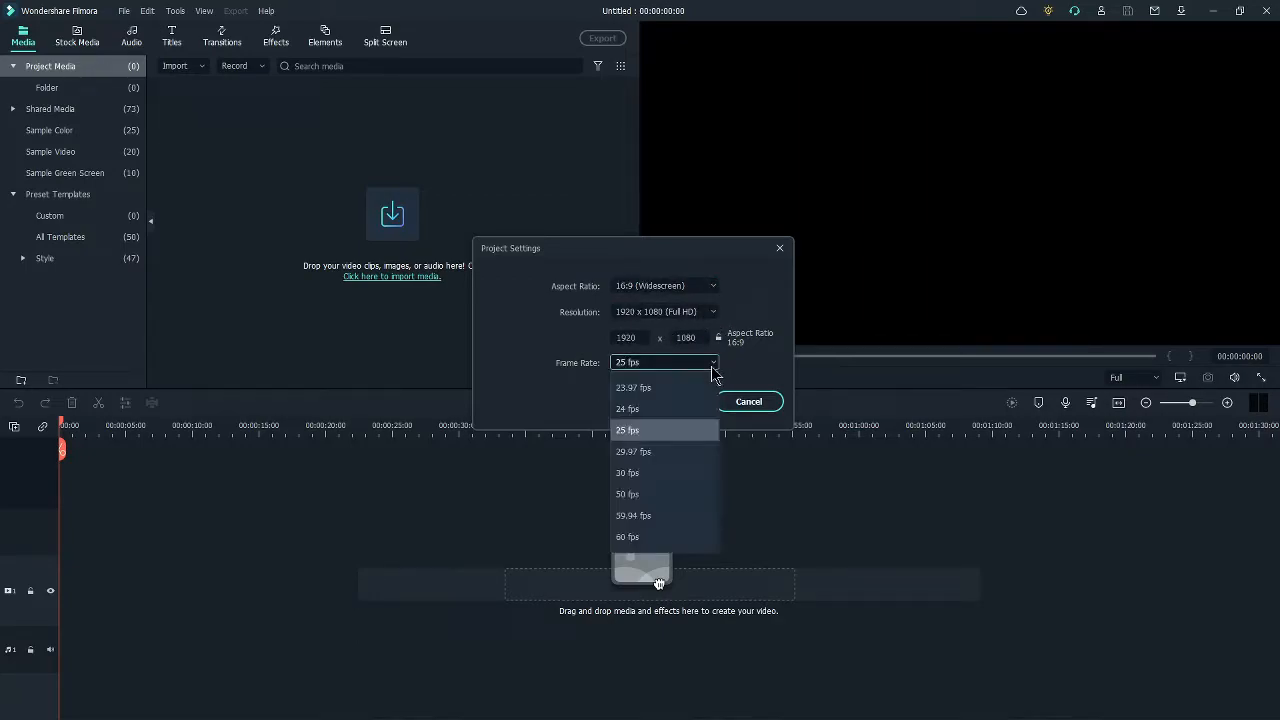
{"action": "left_click", "coordinate": [714, 367]}
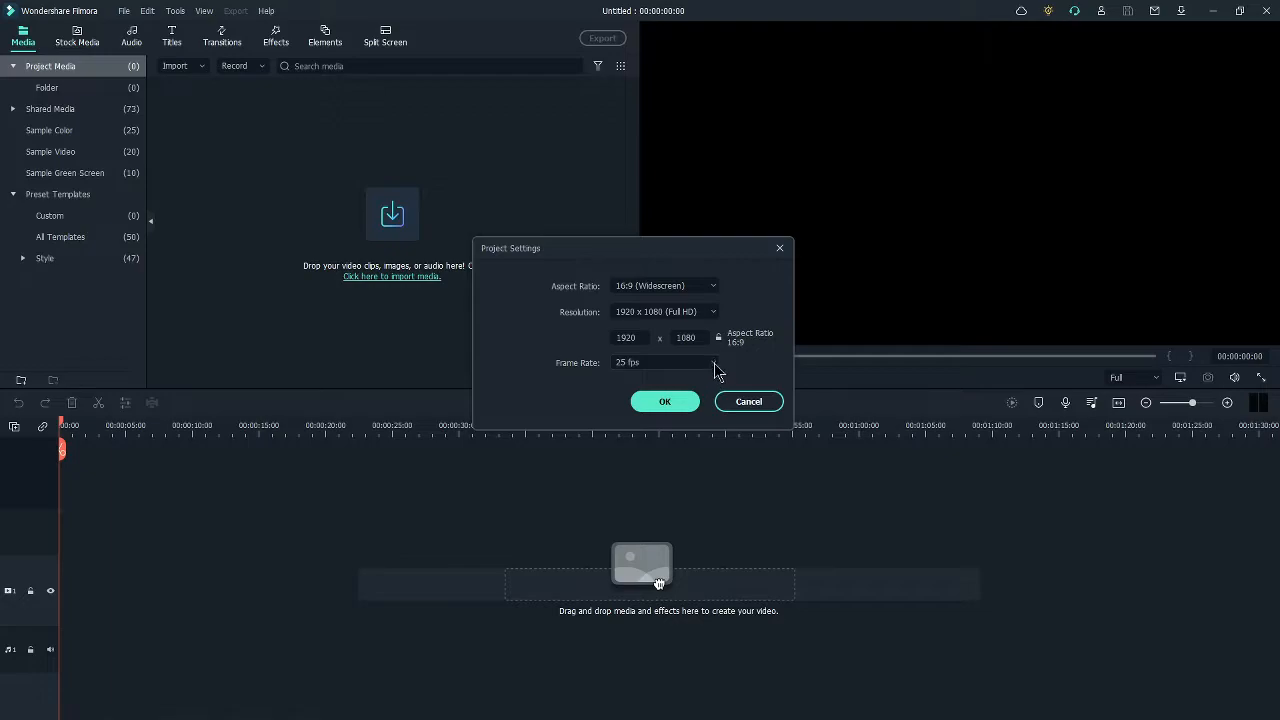
{"action": "left_click", "coordinate": [749, 401]}
Examine the General, Folders, Editing, Save and Performance sections of the program preferences.
{"action": "left_click", "coordinate": [124, 12]}
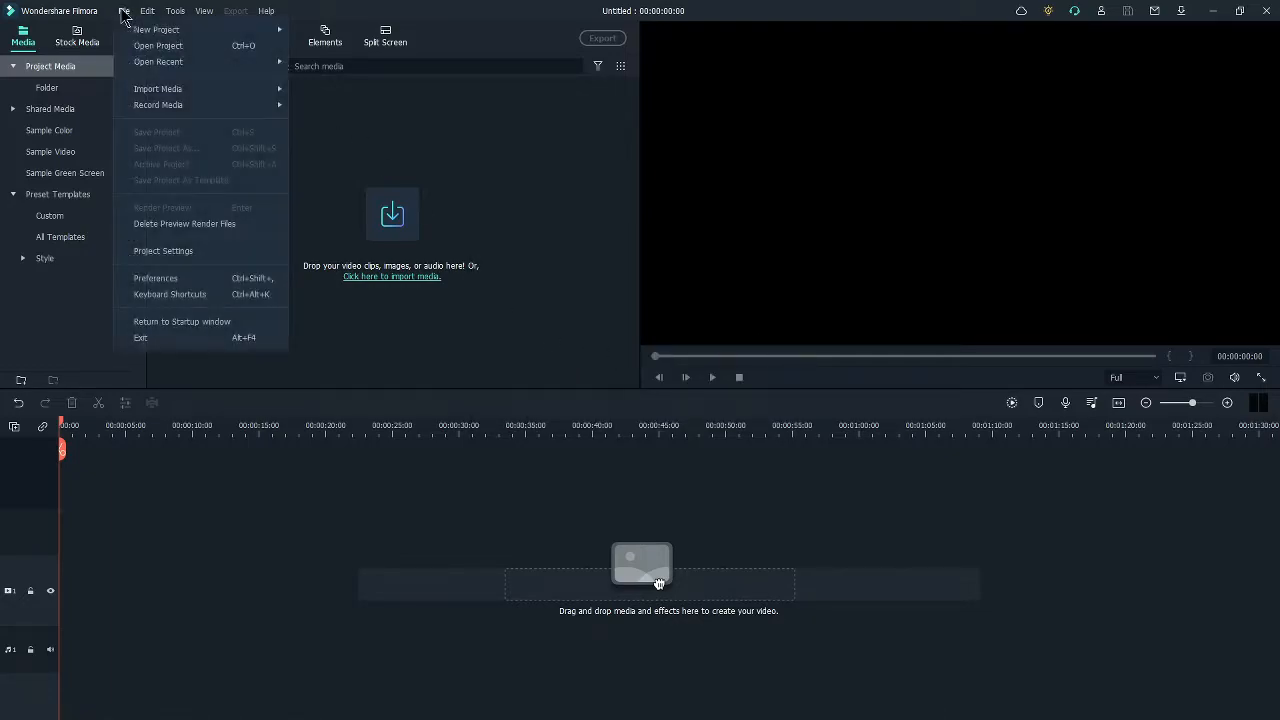
{"action": "left_click", "coordinate": [172, 279]}
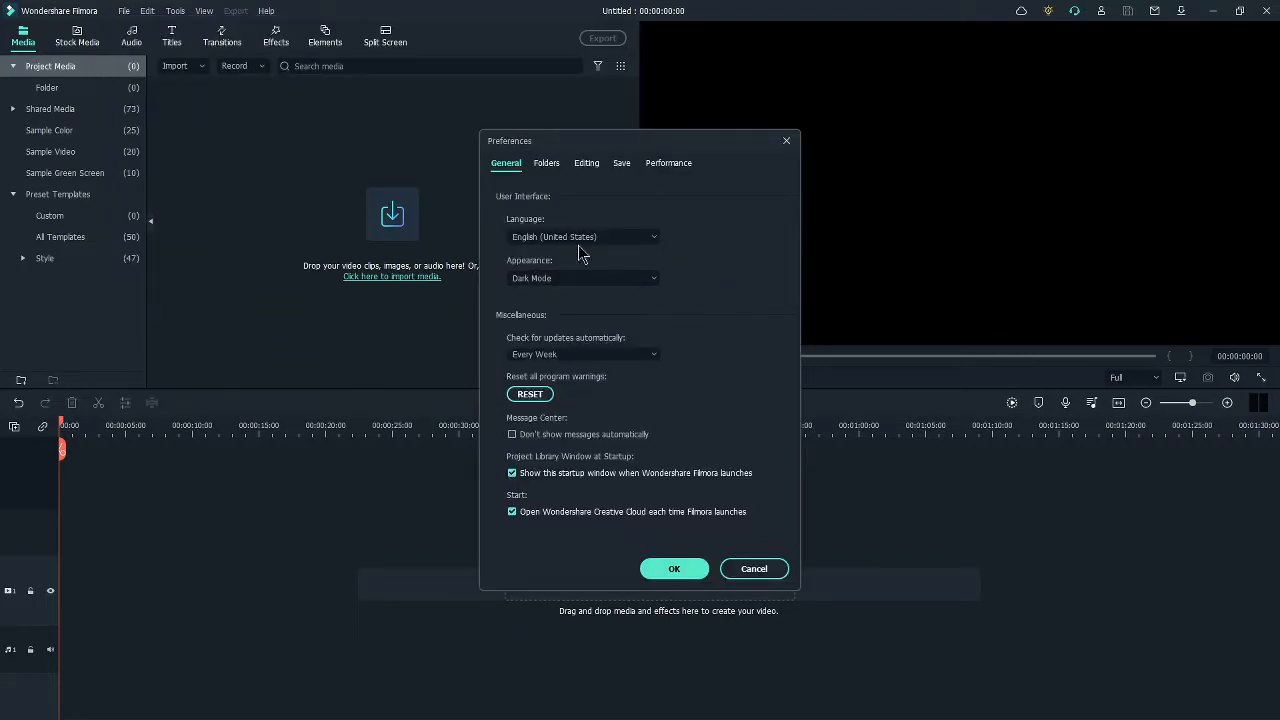
{"action": "left_click", "coordinate": [540, 166]}
{"action": "left_click", "coordinate": [596, 167]}
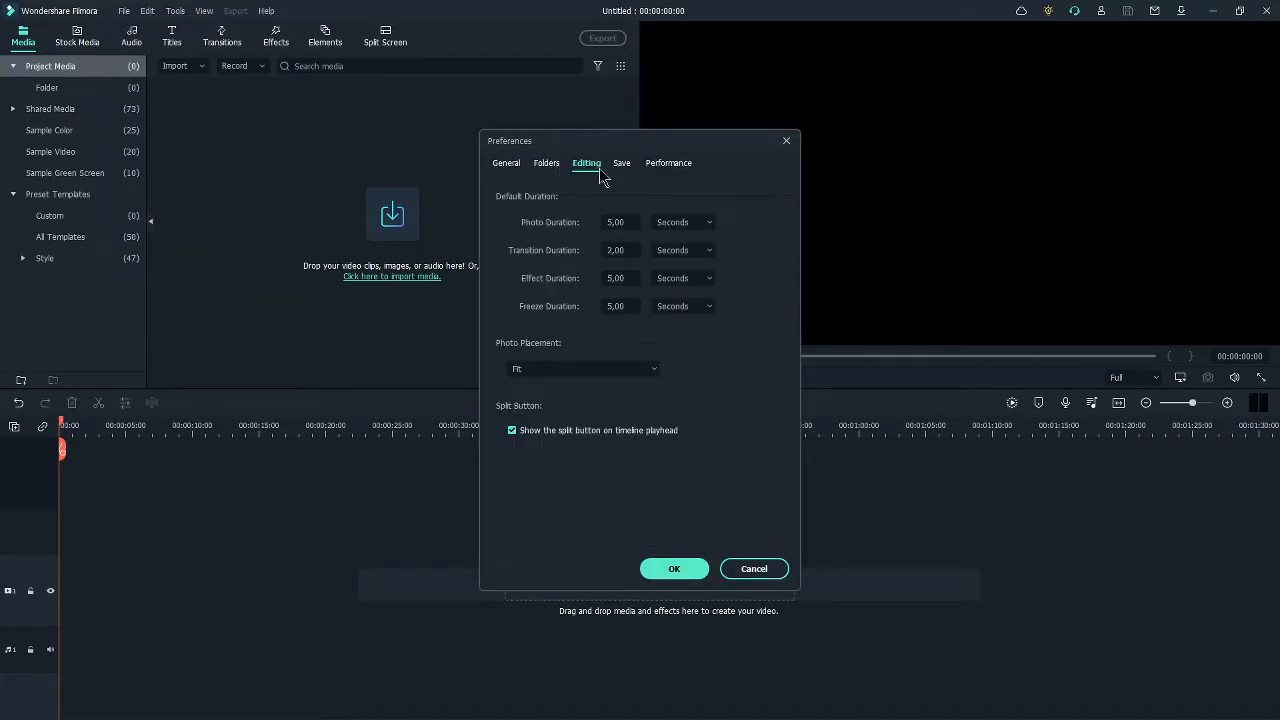
{"action": "left_click", "coordinate": [620, 167]}
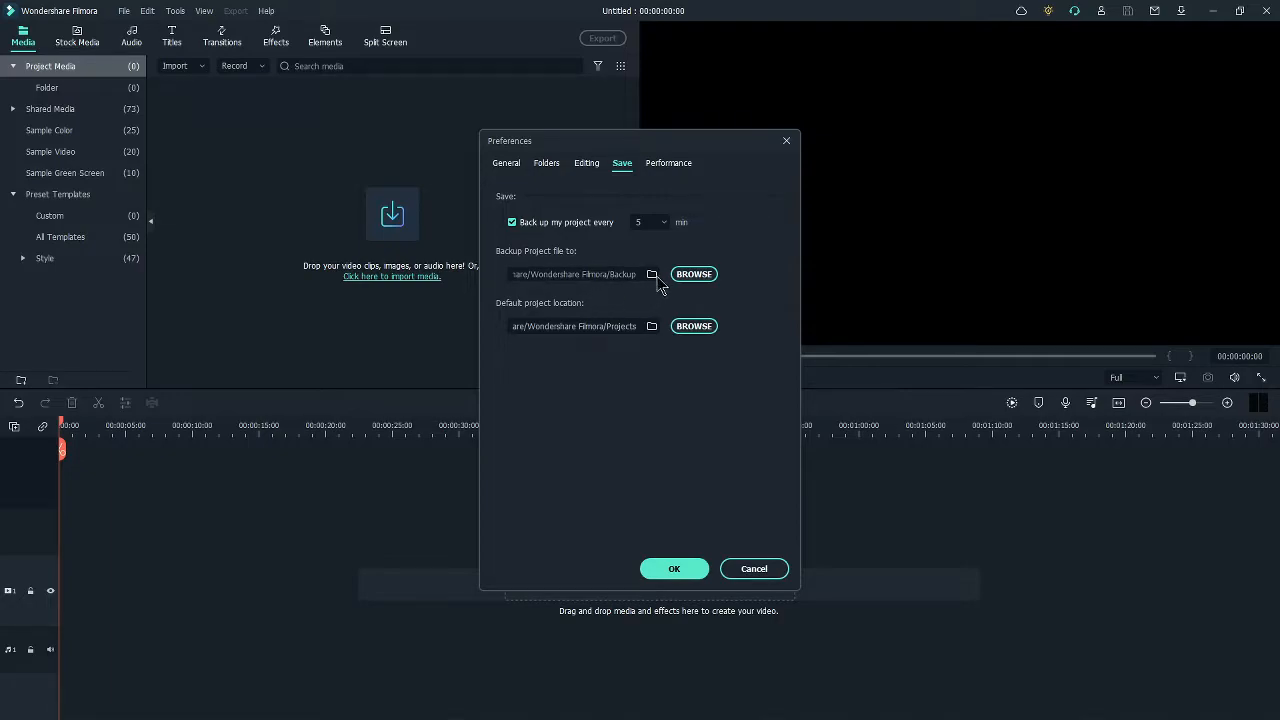
{"action": "left_click", "coordinate": [668, 162]}
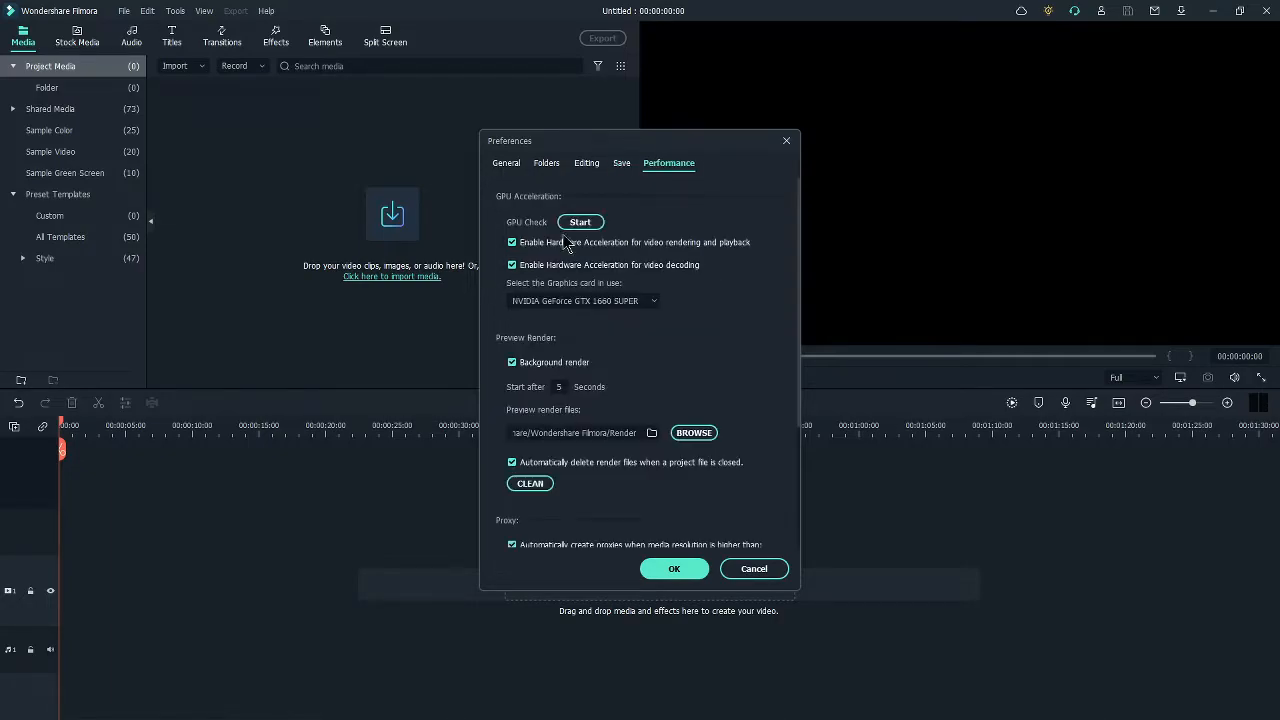
{"action": "scroll", "coordinate": [731, 429], "scroll_direction": "down", "scroll_amount": 3}
{"action": "scroll", "coordinate": [687, 240], "scroll_direction": "up", "scroll_amount": 3}
{"action": "left_click", "coordinate": [547, 166]}
{"action": "left_click", "coordinate": [507, 166]}
{"action": "left_click", "coordinate": [547, 166]}
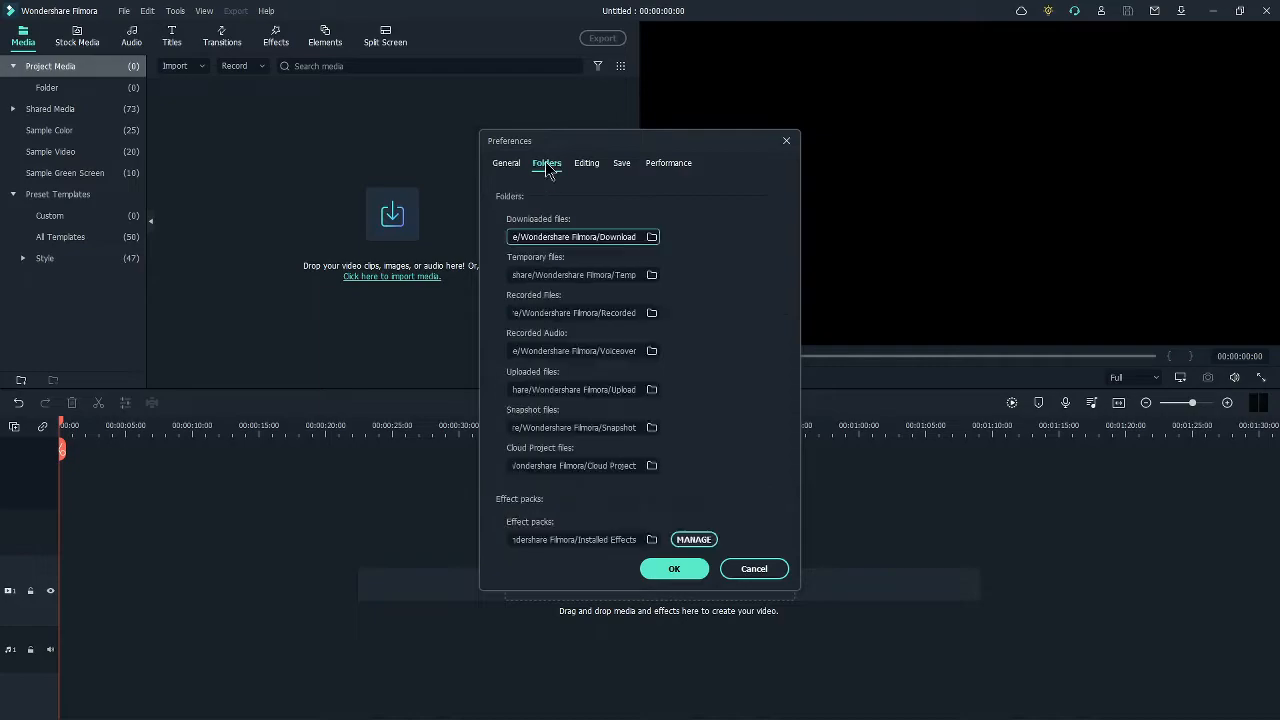
{"action": "left_click", "coordinate": [506, 166]}
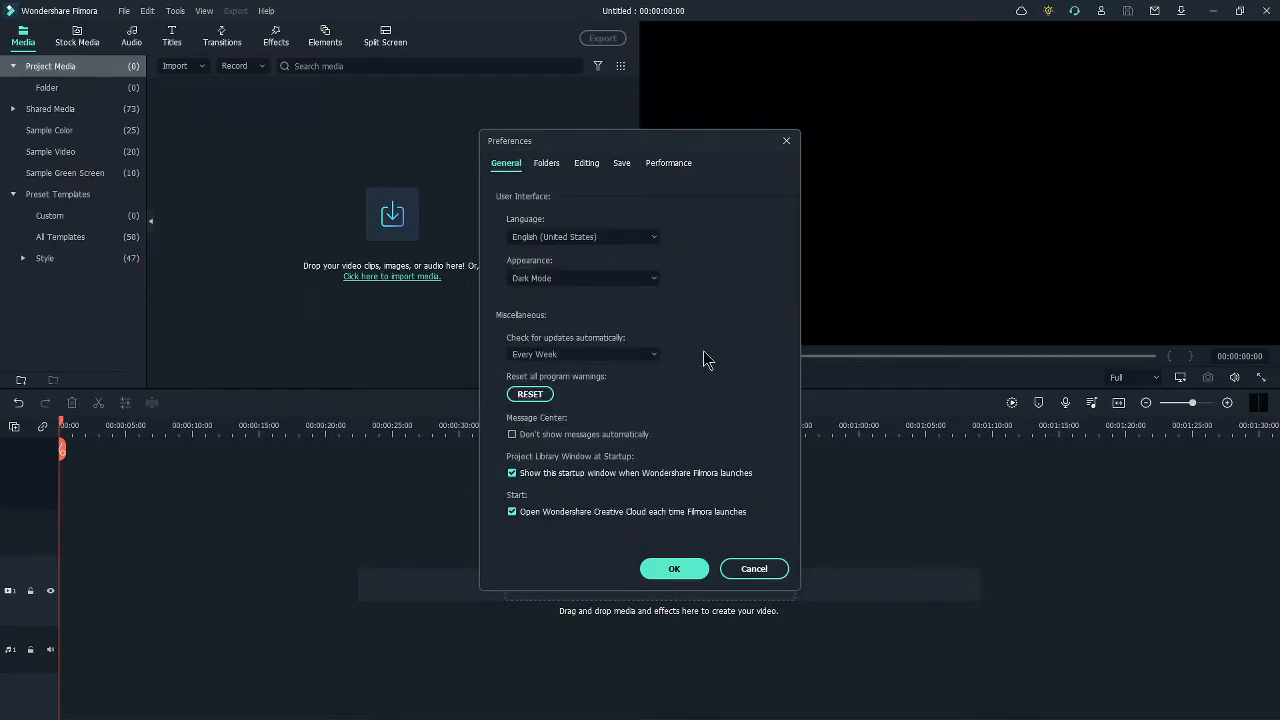
{"action": "left_click", "coordinate": [588, 168]}
{"action": "left_click", "coordinate": [622, 168]}
{"action": "left_click", "coordinate": [582, 168]}
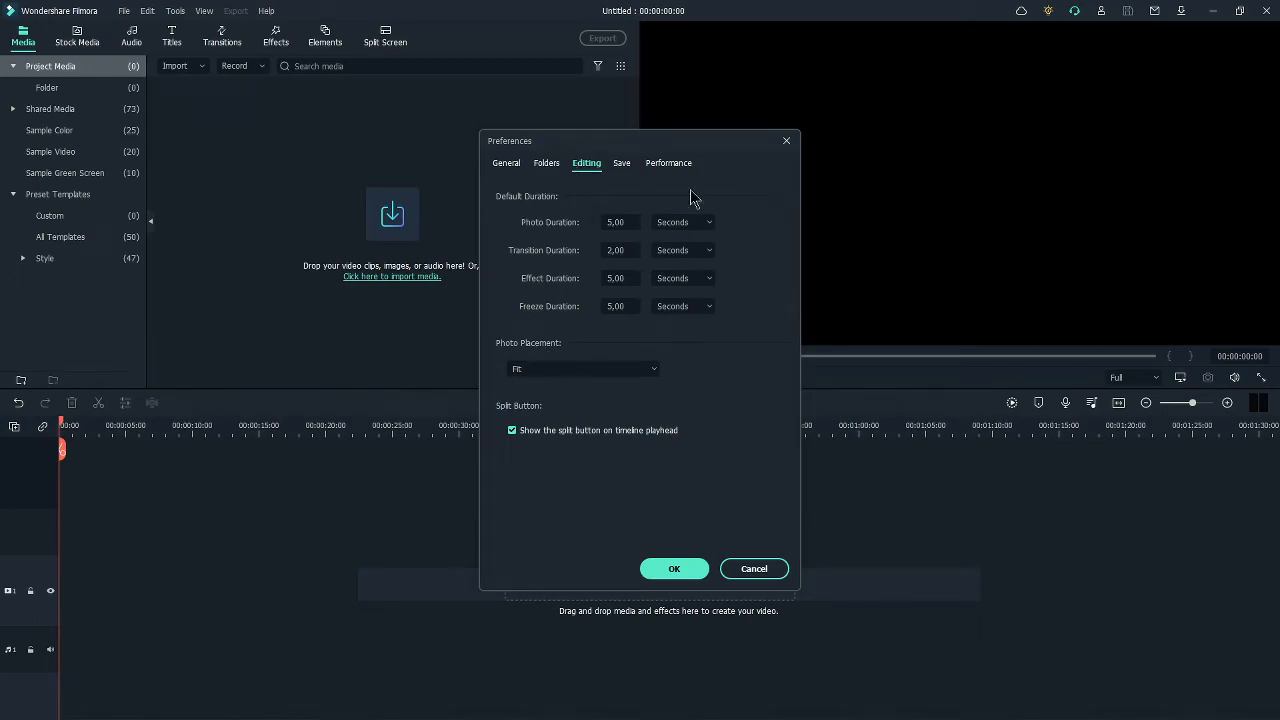
{"action": "left_click", "coordinate": [506, 166]}
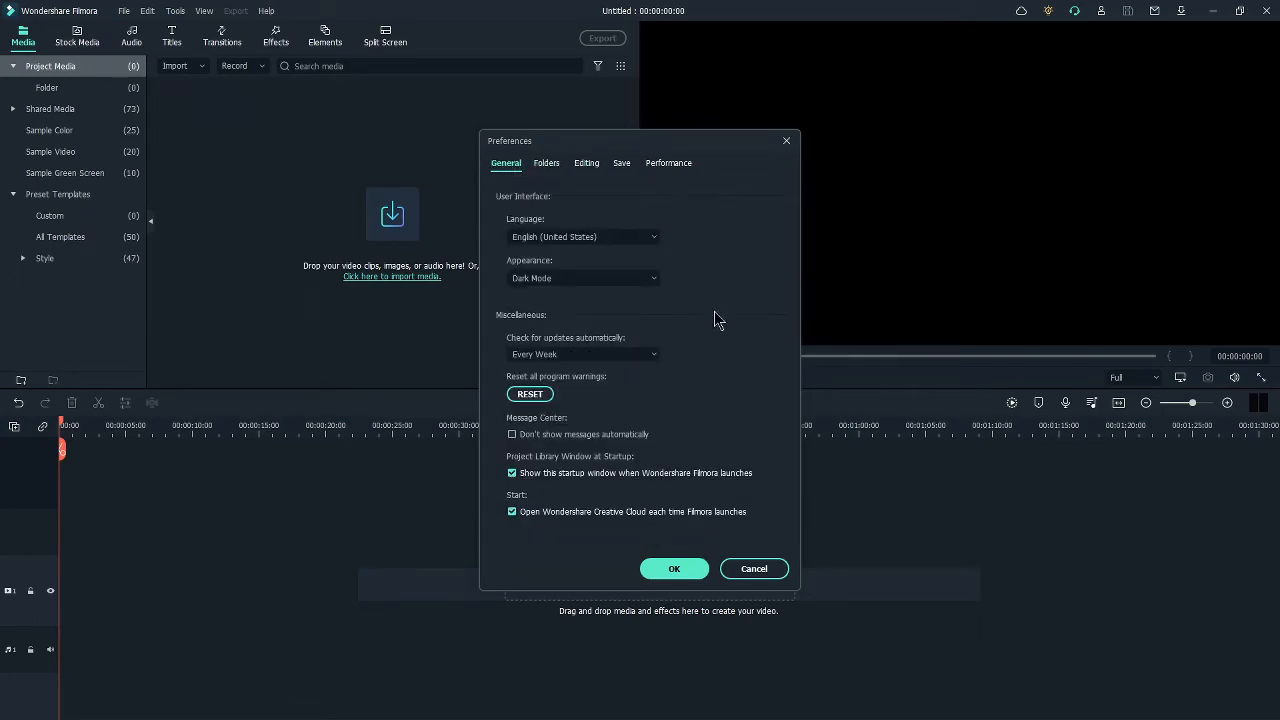
Choose Dark Mode as the interface appearance and apply the preferences.
{"action": "left_click", "coordinate": [530, 280]}
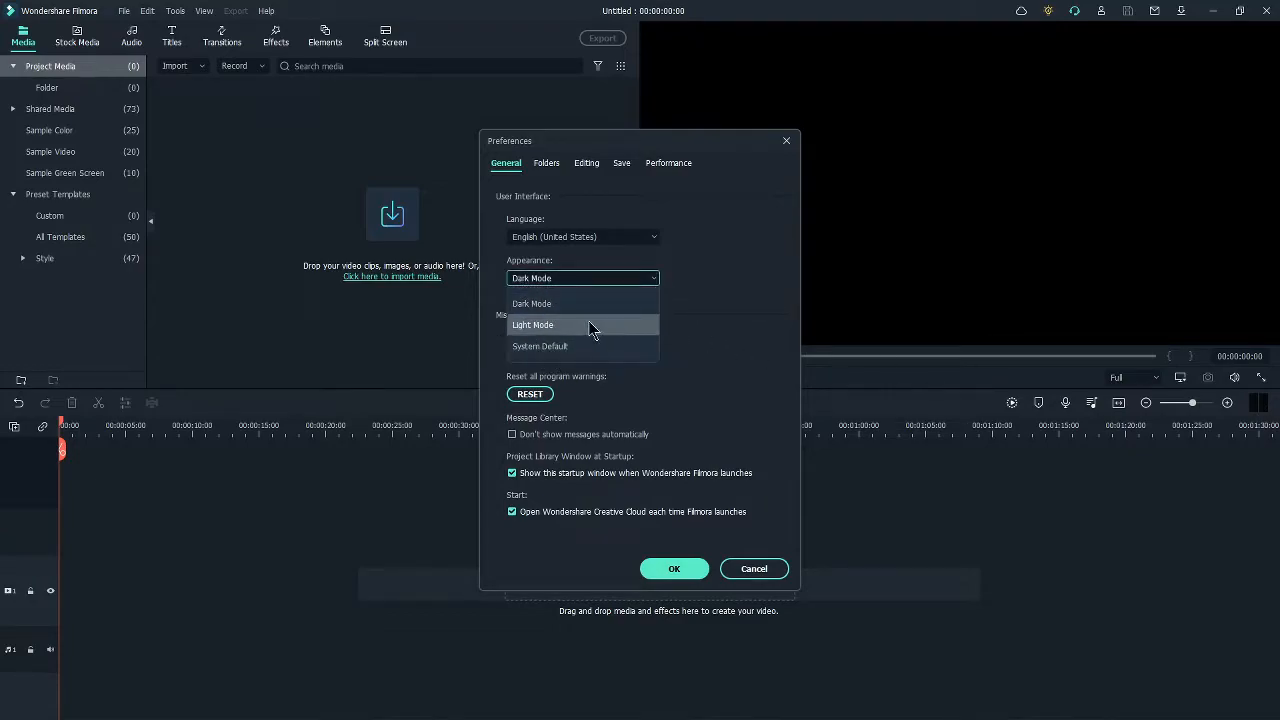
{"action": "left_click", "coordinate": [577, 305]}
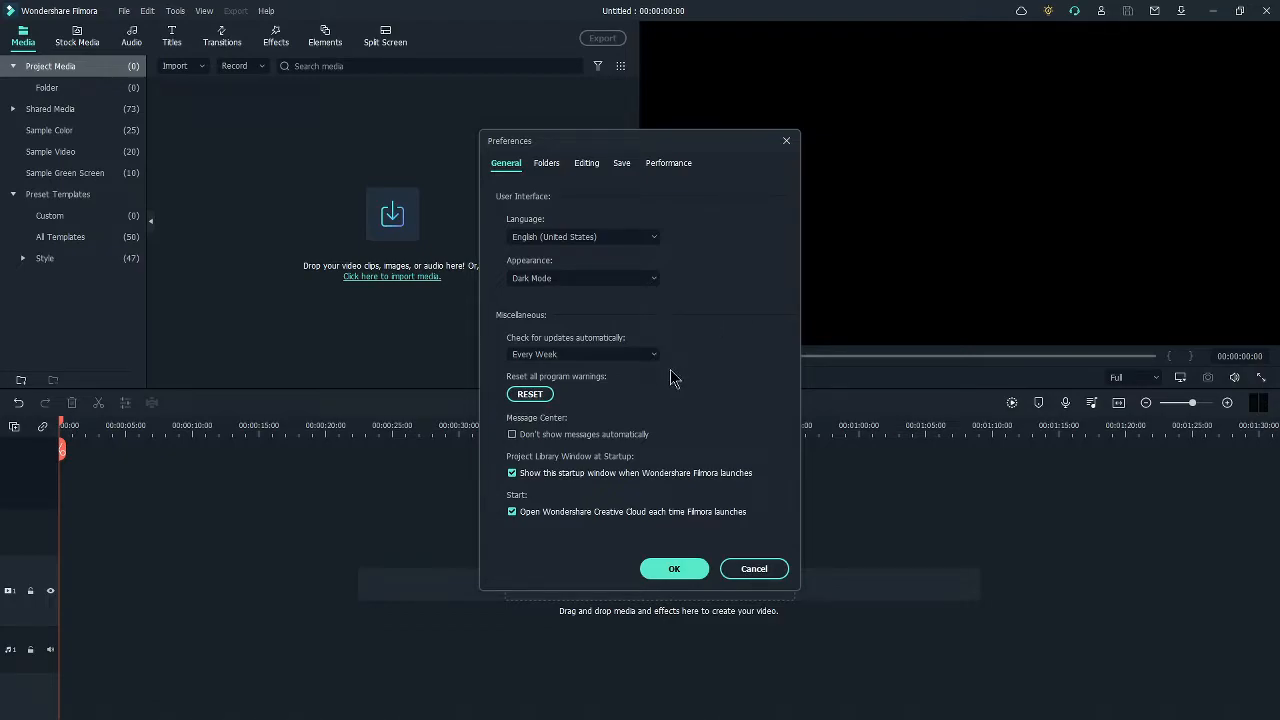
{"action": "left_click", "coordinate": [702, 572]}
{"action": "left_click", "coordinate": [124, 10]}
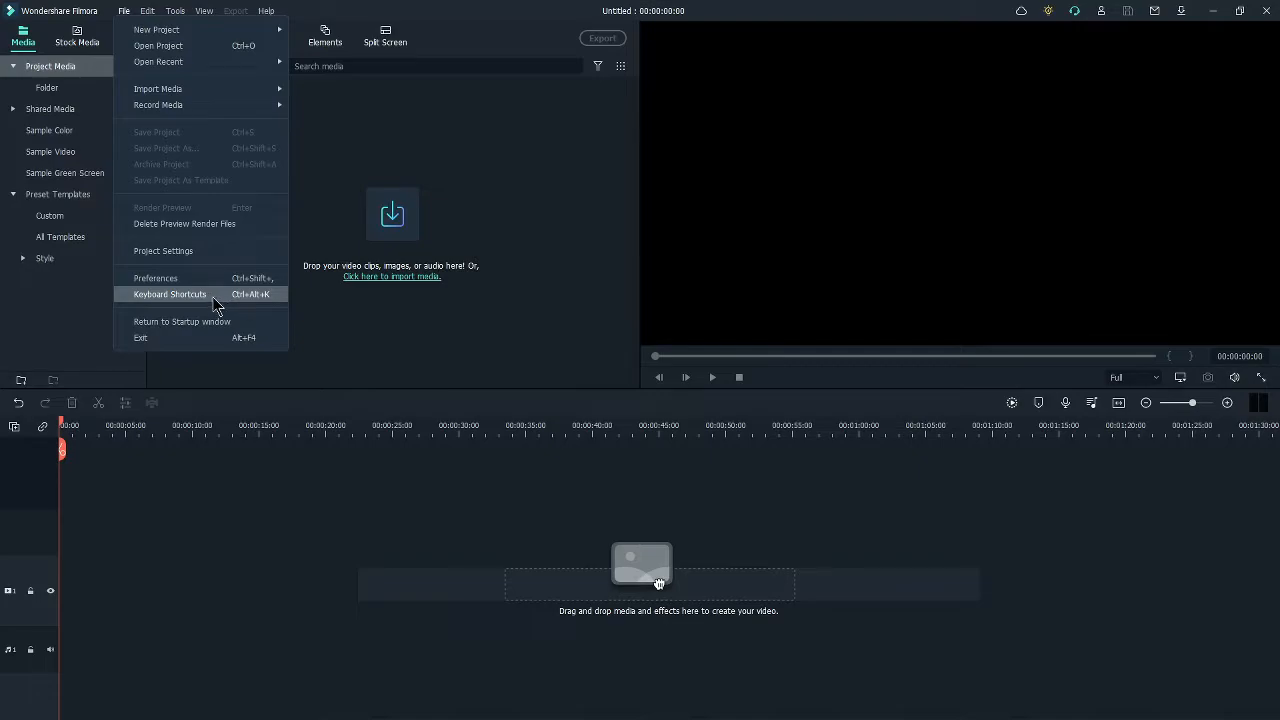
{"action": "left_click", "coordinate": [147, 11]}
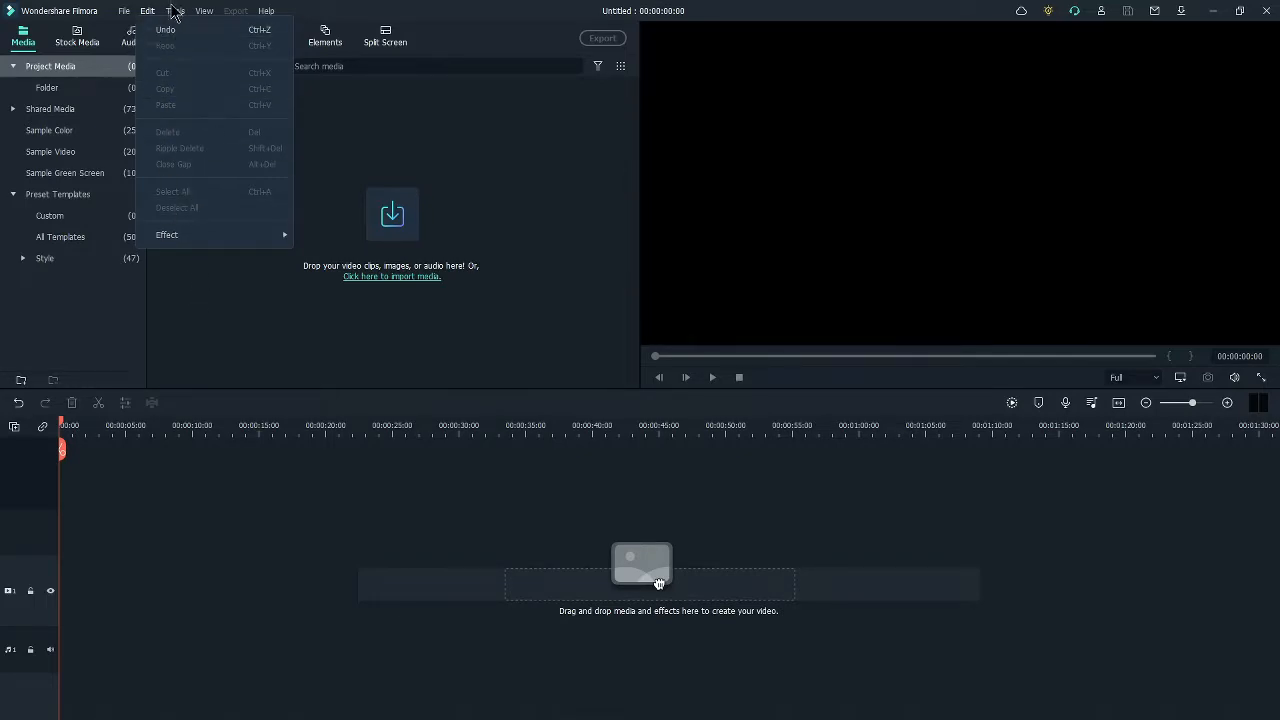
{"action": "mouse_move", "coordinate": [204, 14]}
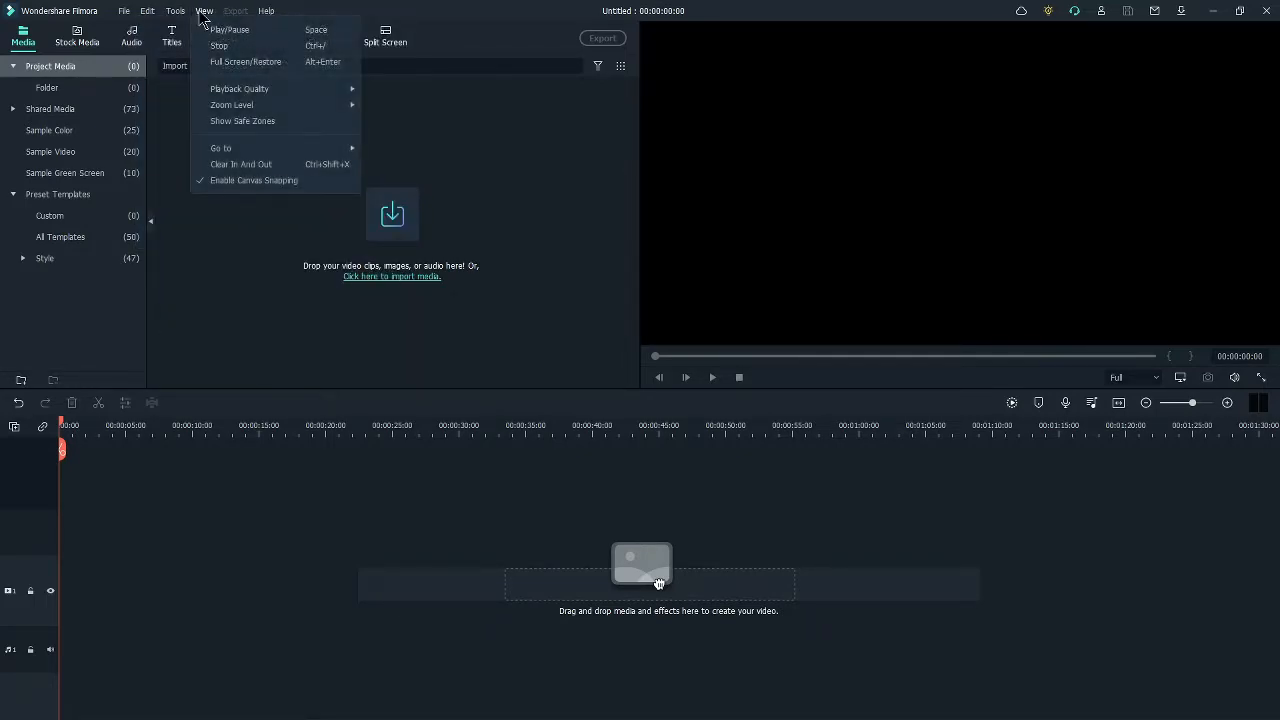
{"action": "left_click", "coordinate": [352, 490]}
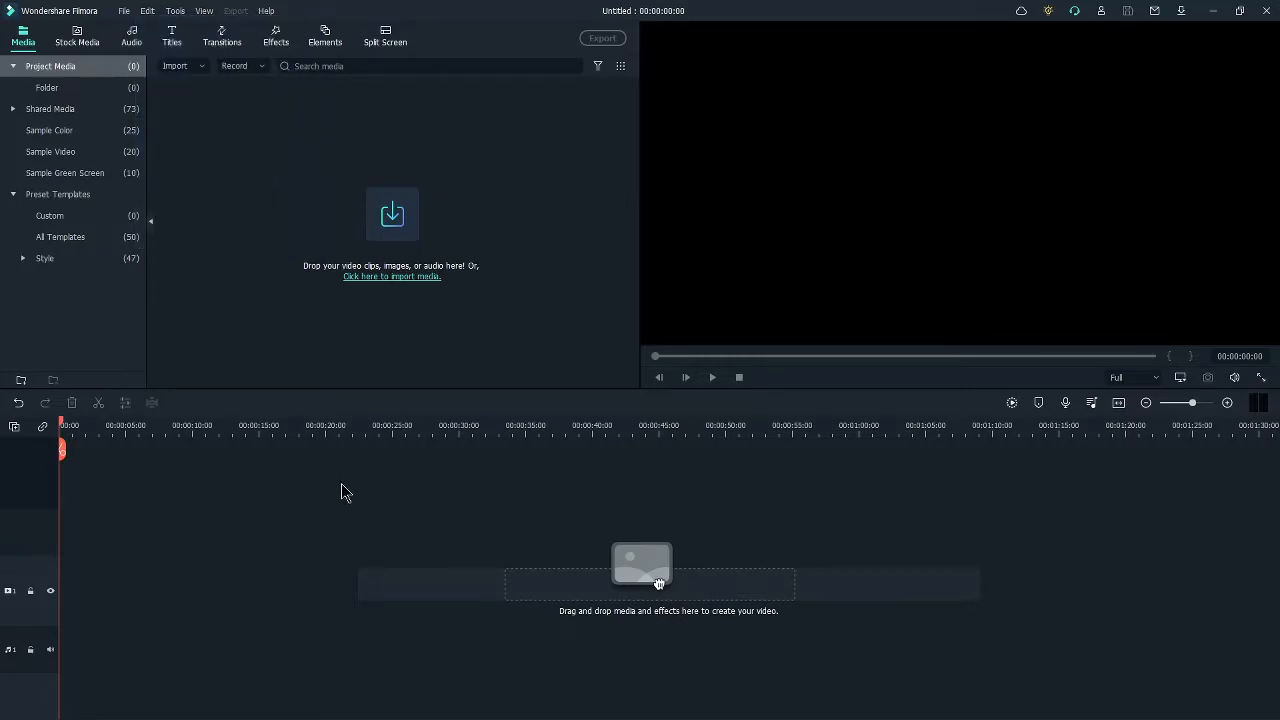
{"action": "right_click", "coordinate": [343, 488]}
{"action": "right_click", "coordinate": [309, 511]}
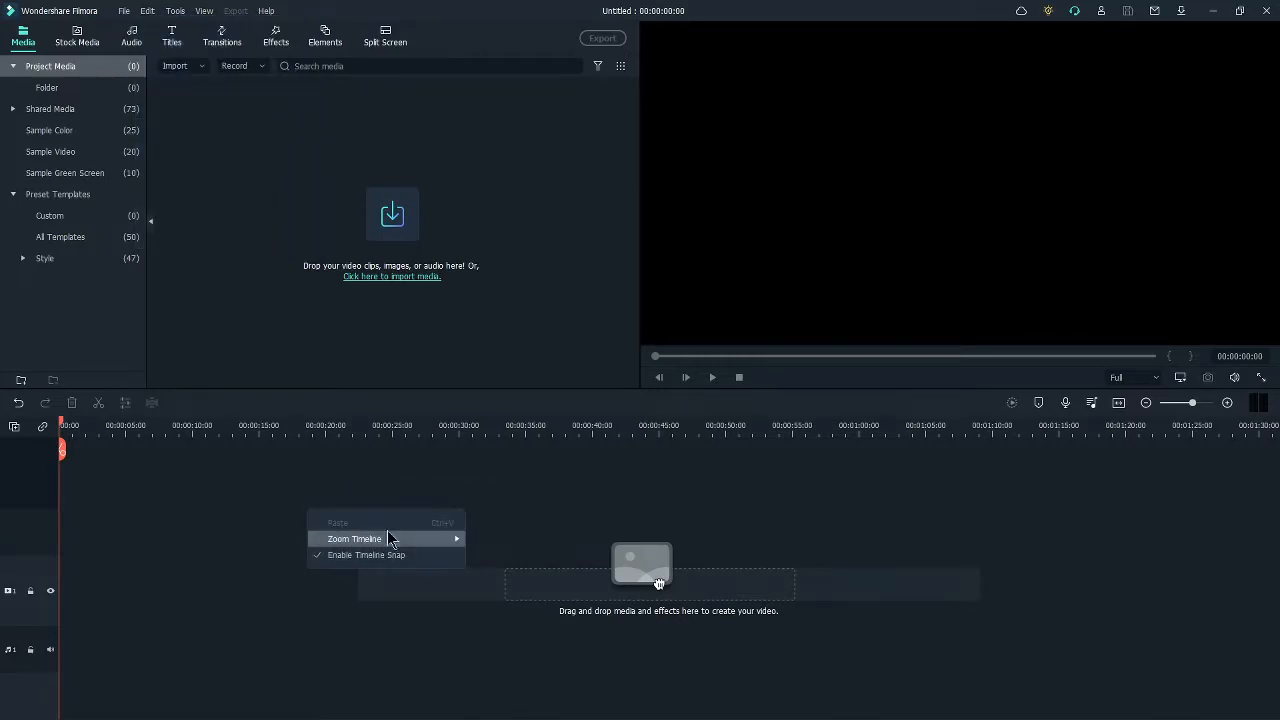
{"action": "left_click", "coordinate": [149, 11]}
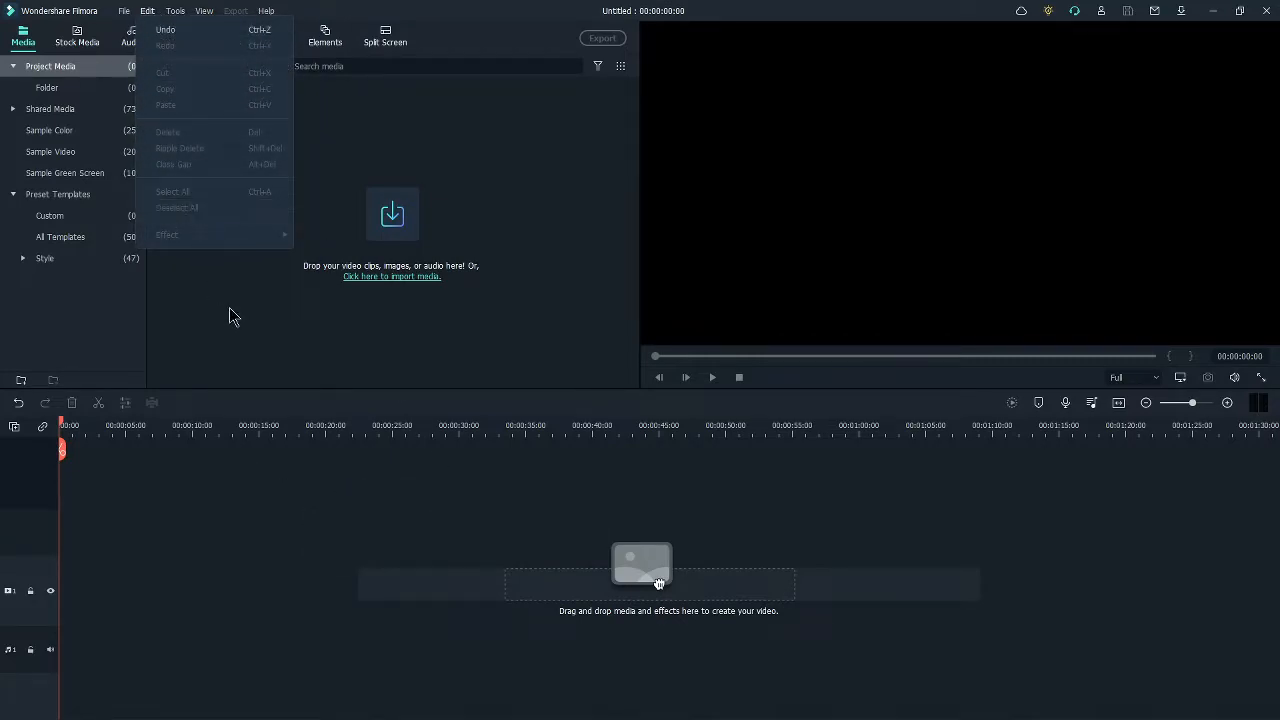
{"action": "left_click", "coordinate": [298, 331]}
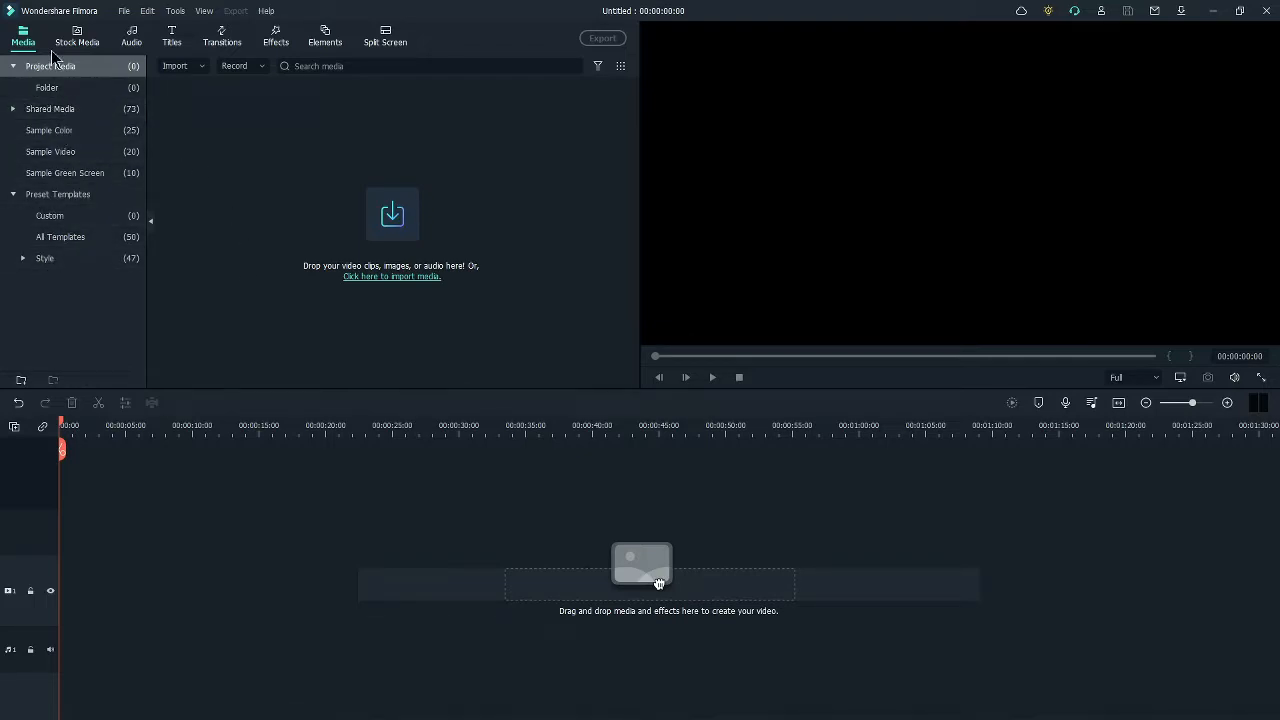
Look over all the preset templates and return to the project media with its folder expanded.
{"action": "left_click", "coordinate": [28, 198]}
{"action": "left_click", "coordinate": [848, 463]}
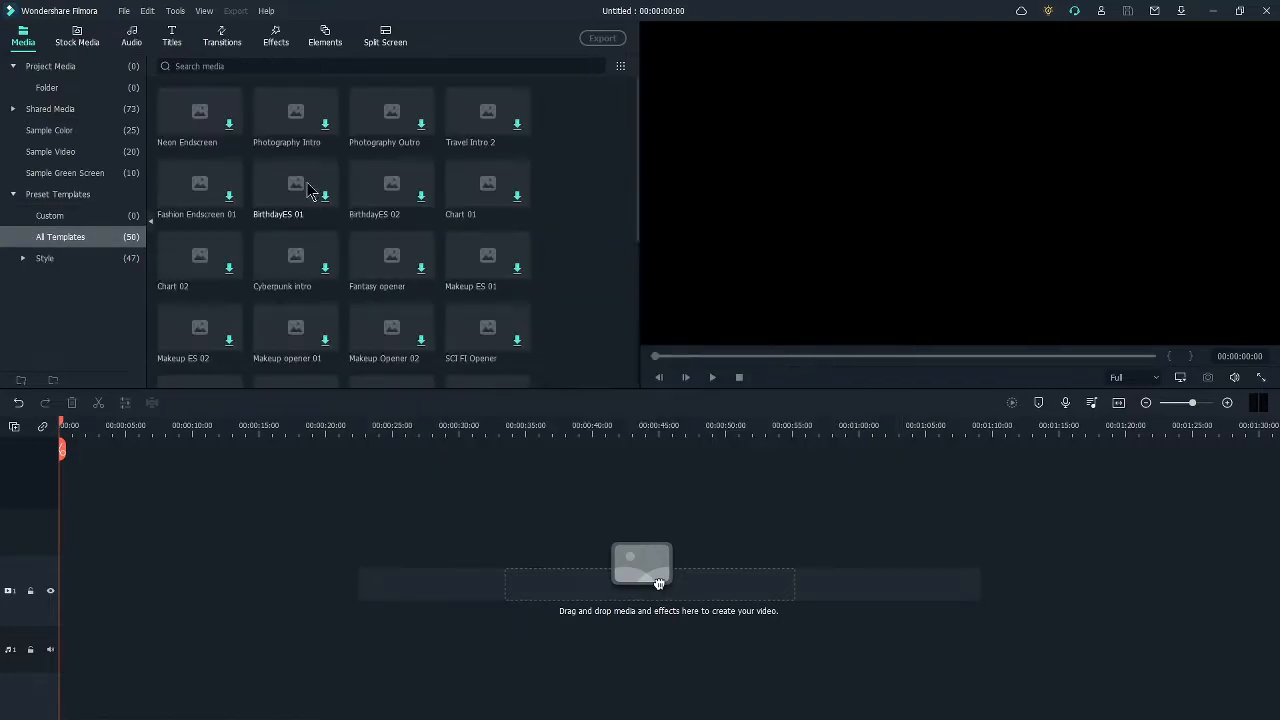
{"action": "double_click", "coordinate": [62, 66]}
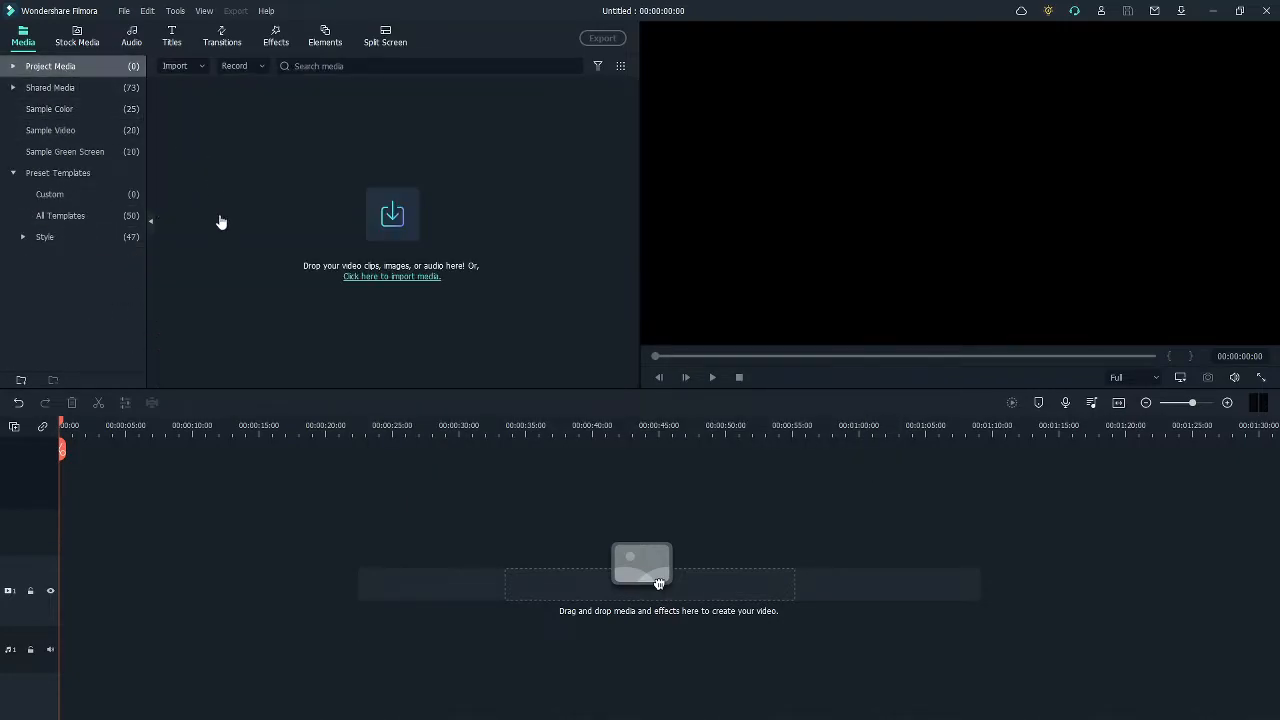
{"action": "left_click", "coordinate": [11, 66]}
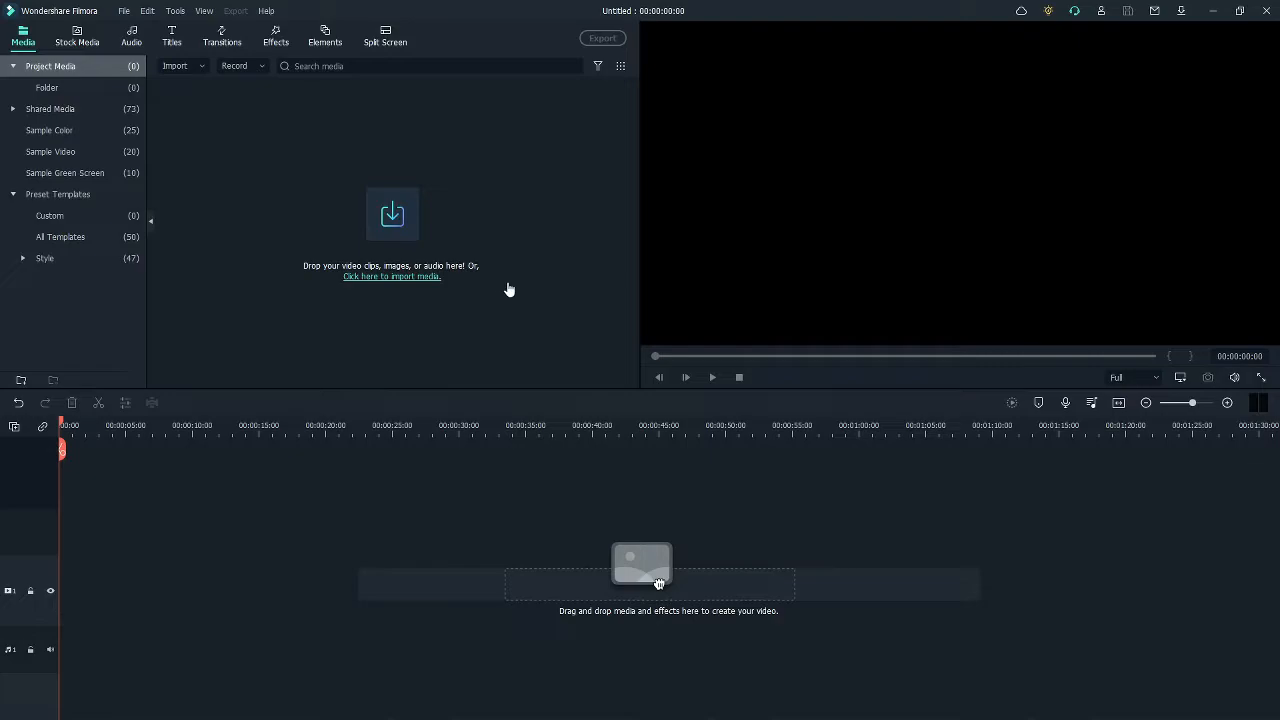
Examine the clips and folders in Shared Media and compare them with the Project Media library.
{"action": "left_click", "coordinate": [50, 108]}
{"action": "scroll", "coordinate": [455, 243], "scroll_direction": "down", "scroll_amount": 4}
{"action": "scroll", "coordinate": [460, 240], "scroll_direction": "up", "scroll_amount": 4}
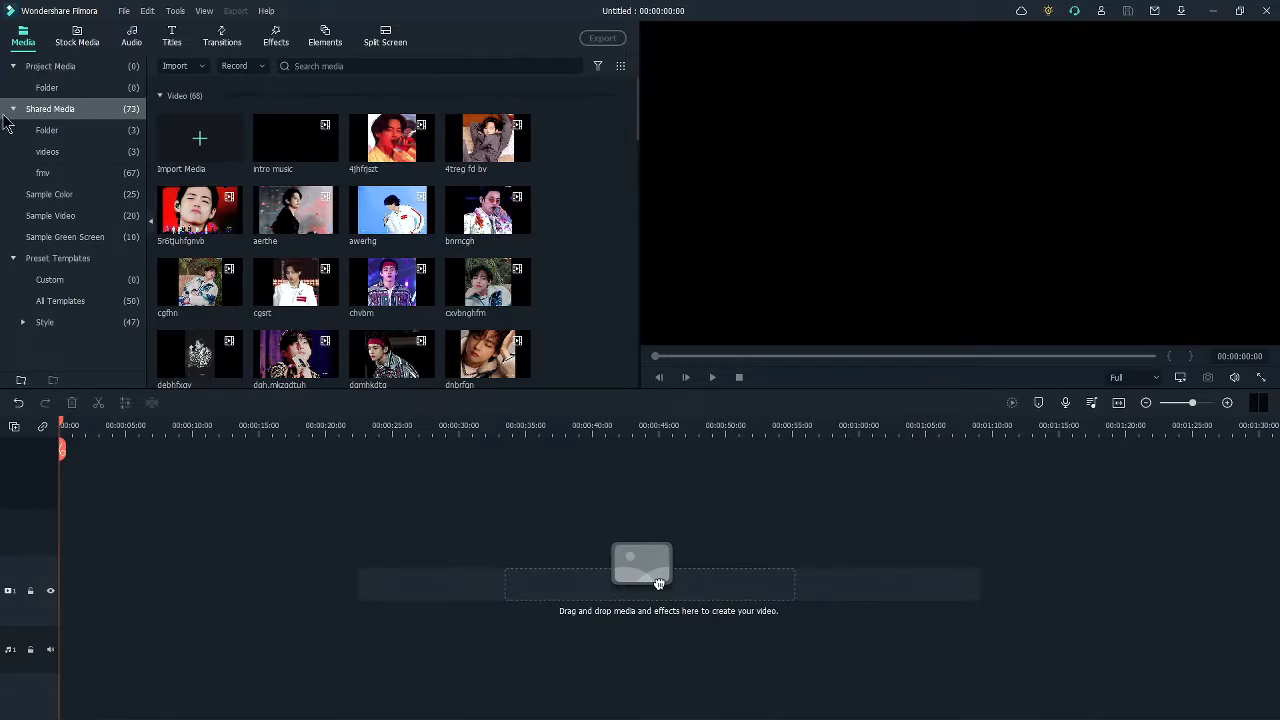
{"action": "mouse_move", "coordinate": [380, 215]}
{"action": "mouse_move", "coordinate": [300, 163]}
{"action": "left_click", "coordinate": [88, 68]}
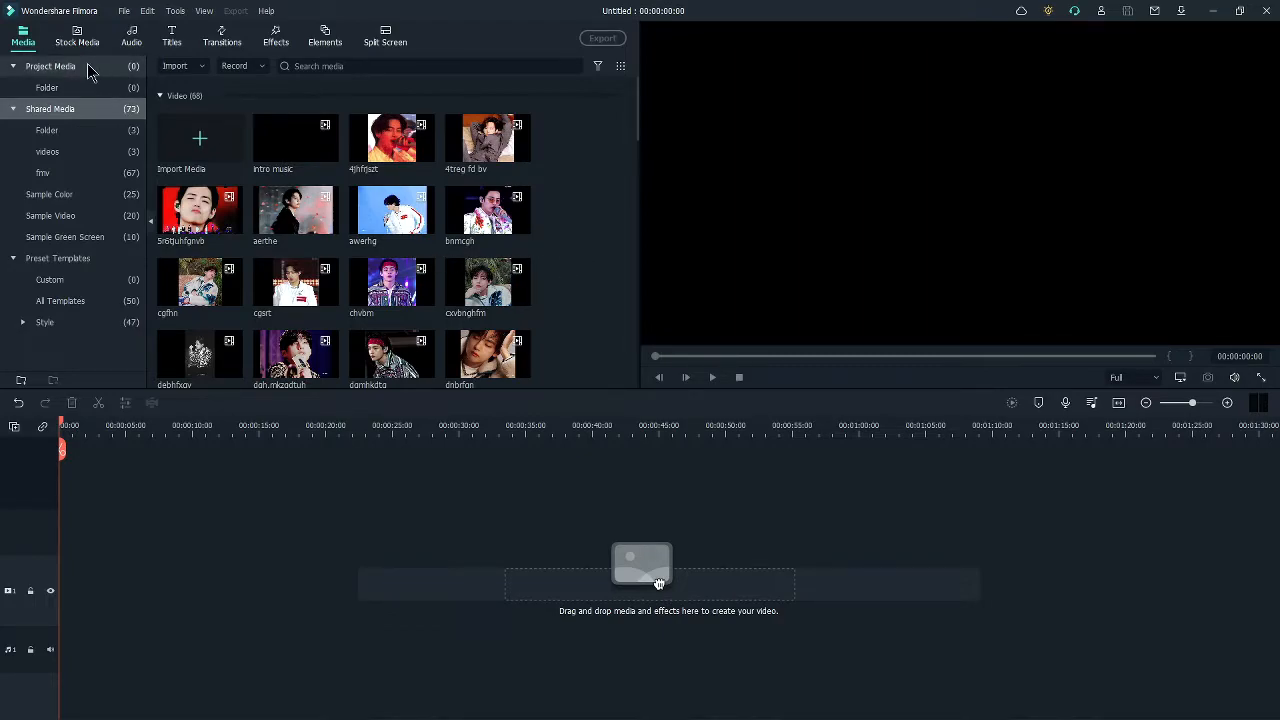
{"action": "left_click", "coordinate": [13, 67]}
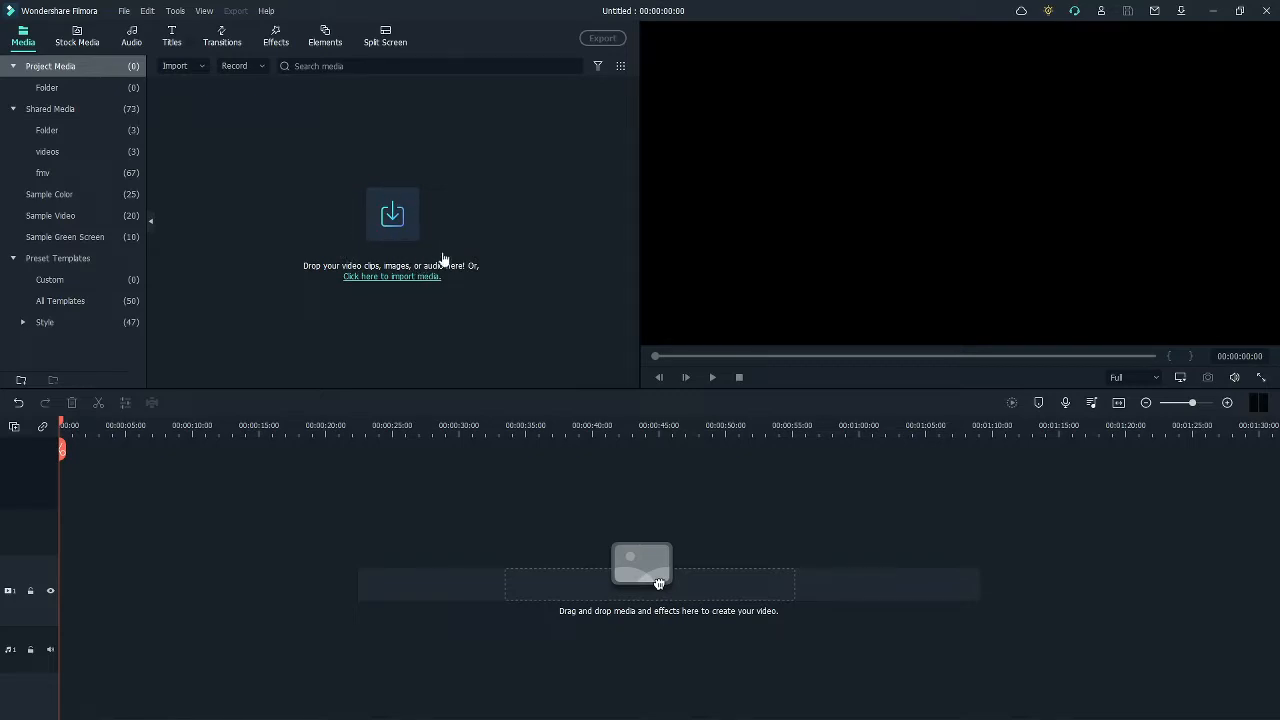
{"action": "left_click", "coordinate": [52, 108]}
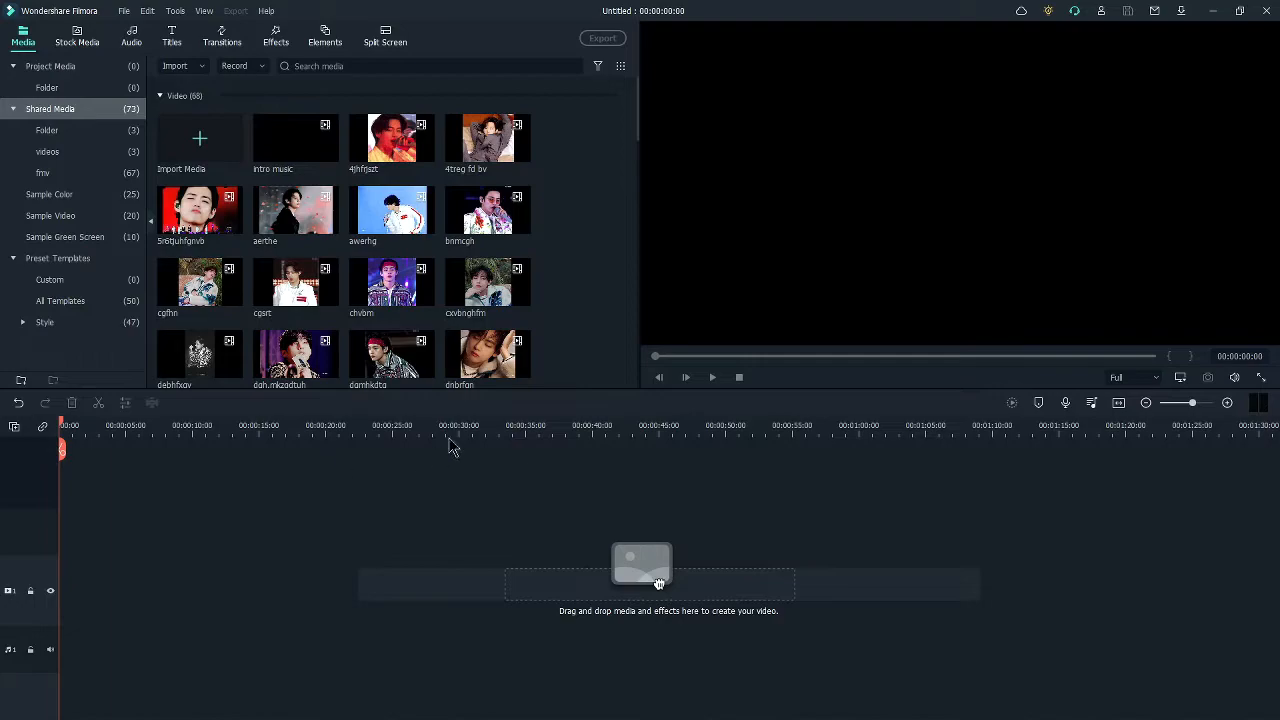
Add the chvbm clip to the start of the first video track, keeping the project settings of 1920 x 1080 25fps.
{"action": "scroll", "coordinate": [380, 218], "scroll_direction": "down", "scroll_amount": 1}
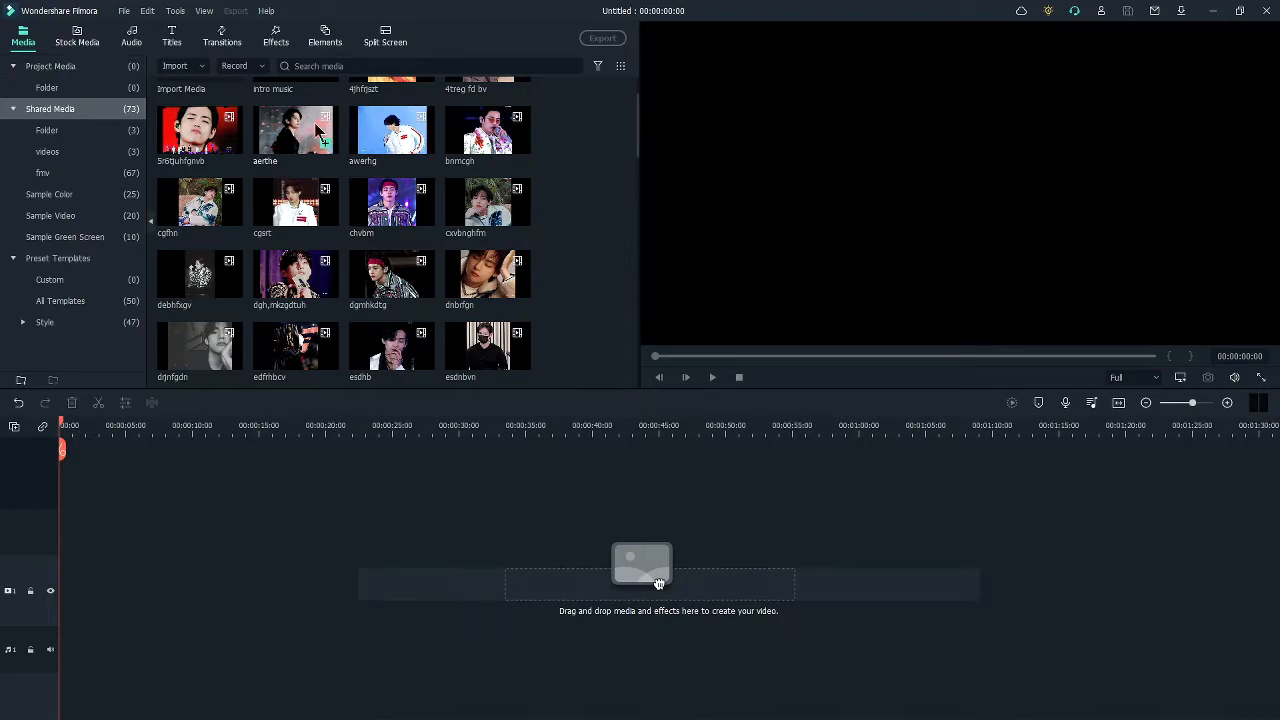
{"action": "scroll", "coordinate": [365, 180], "scroll_direction": "up", "scroll_amount": 1}
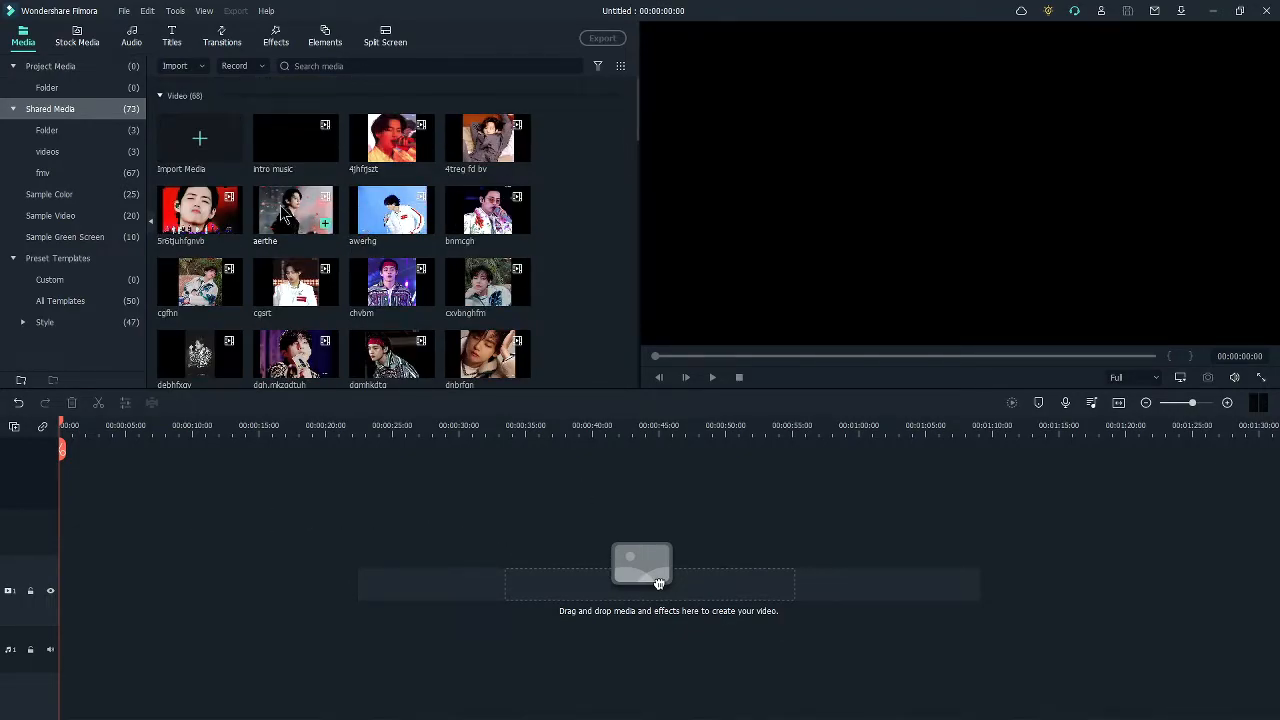
{"action": "left_click_drag", "start_coordinate": [390, 290], "coordinate": [78, 600]}
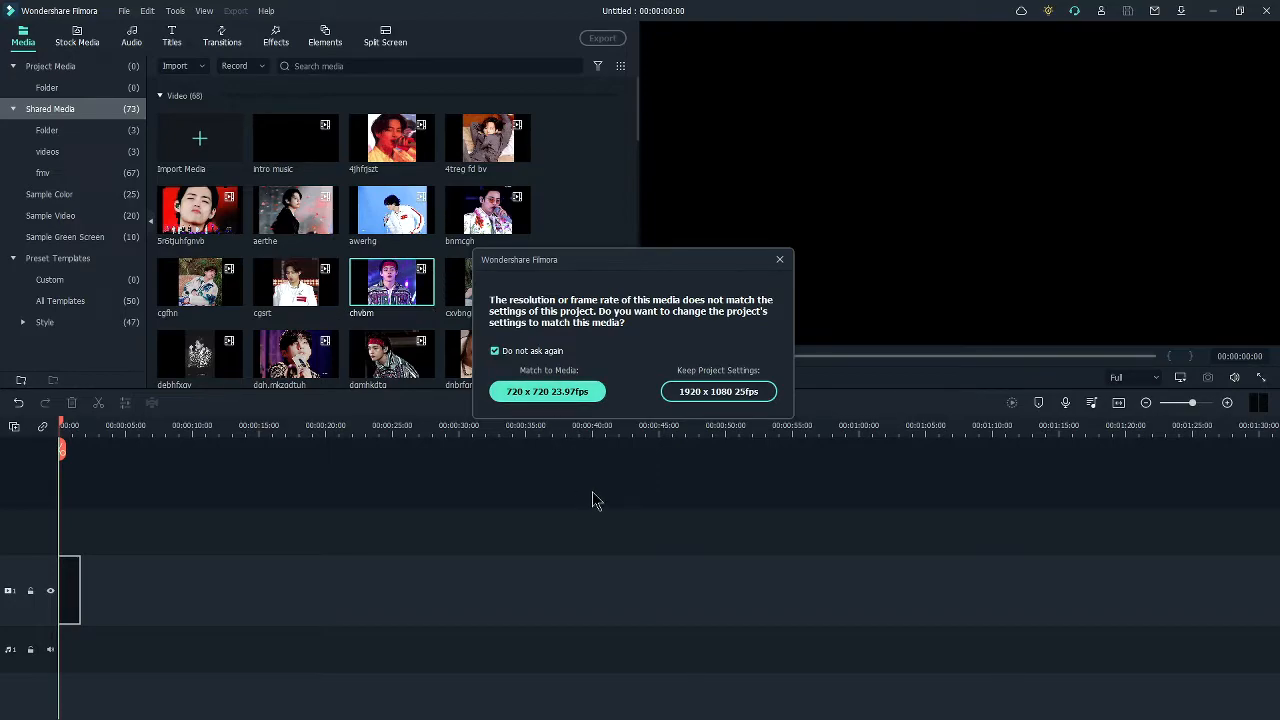
{"action": "left_click", "coordinate": [730, 392]}
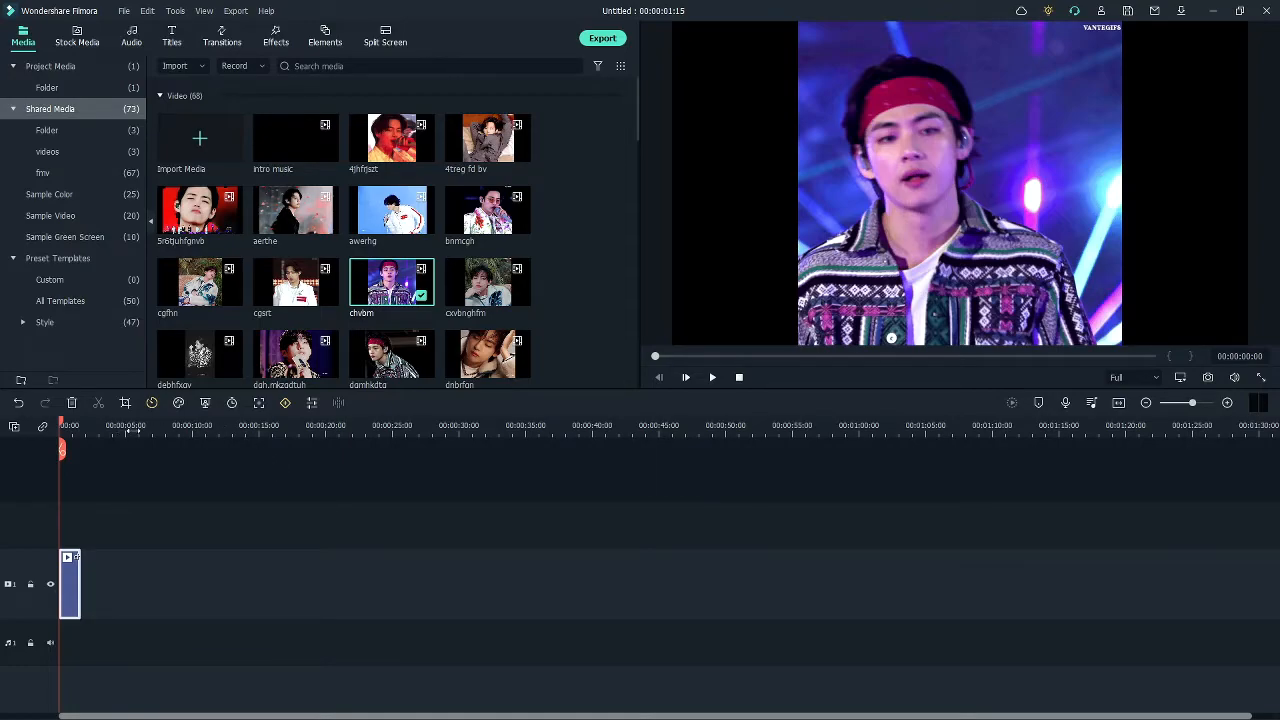
Compare the chvbm clip's frames on the timeline at several time scales.
{"action": "left_click_drag", "start_coordinate": [112, 426], "coordinate": [451, 436]}
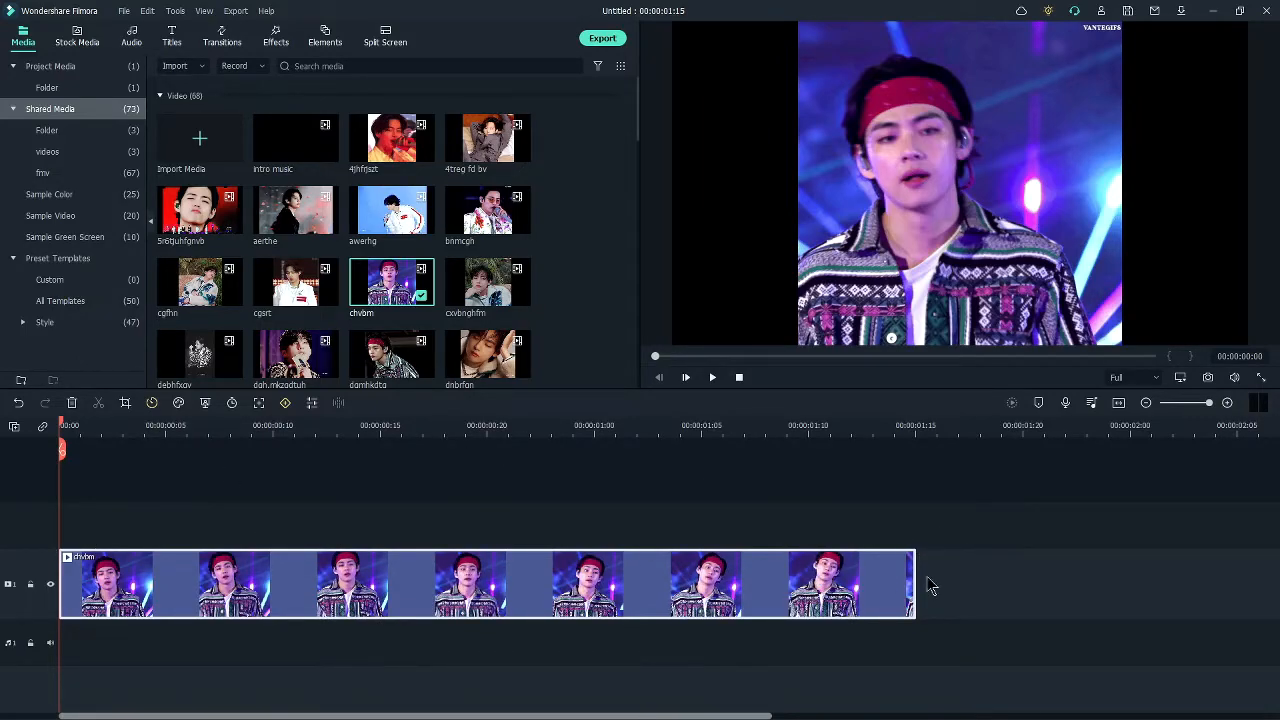
{"action": "left_click_drag", "start_coordinate": [875, 421], "coordinate": [657, 428]}
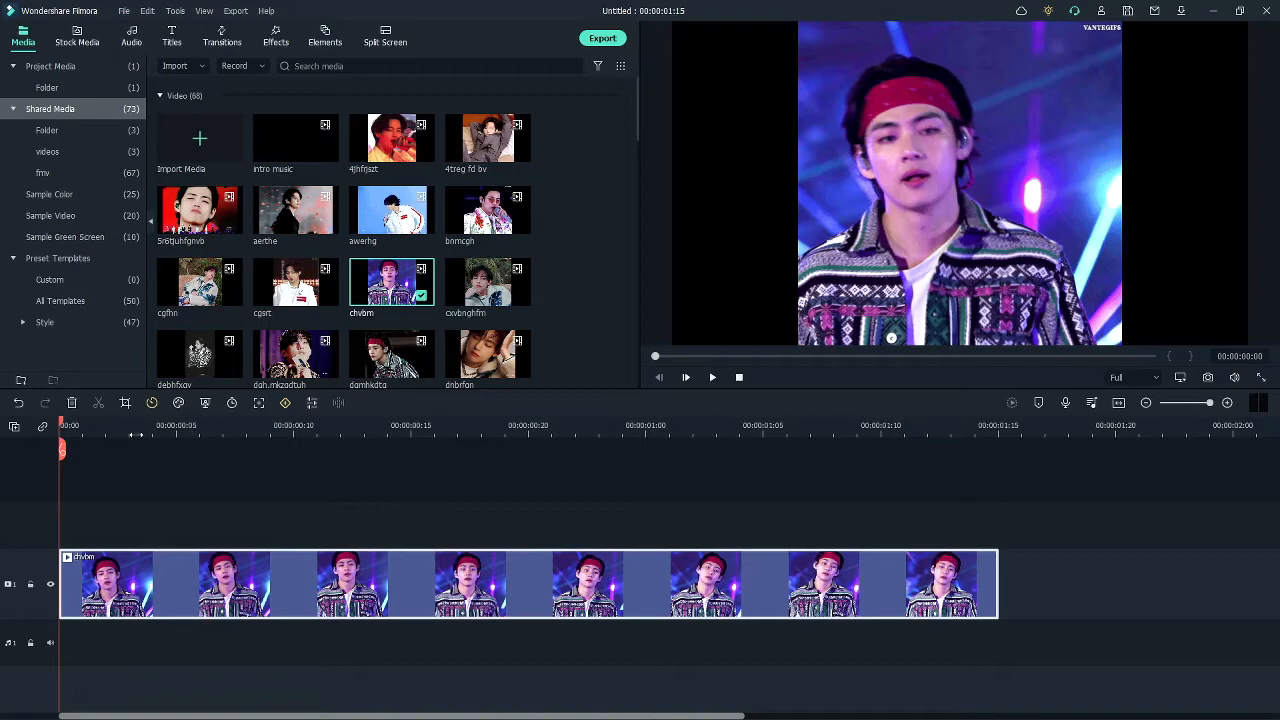
{"action": "left_click_drag", "start_coordinate": [318, 423], "coordinate": [222, 425]}
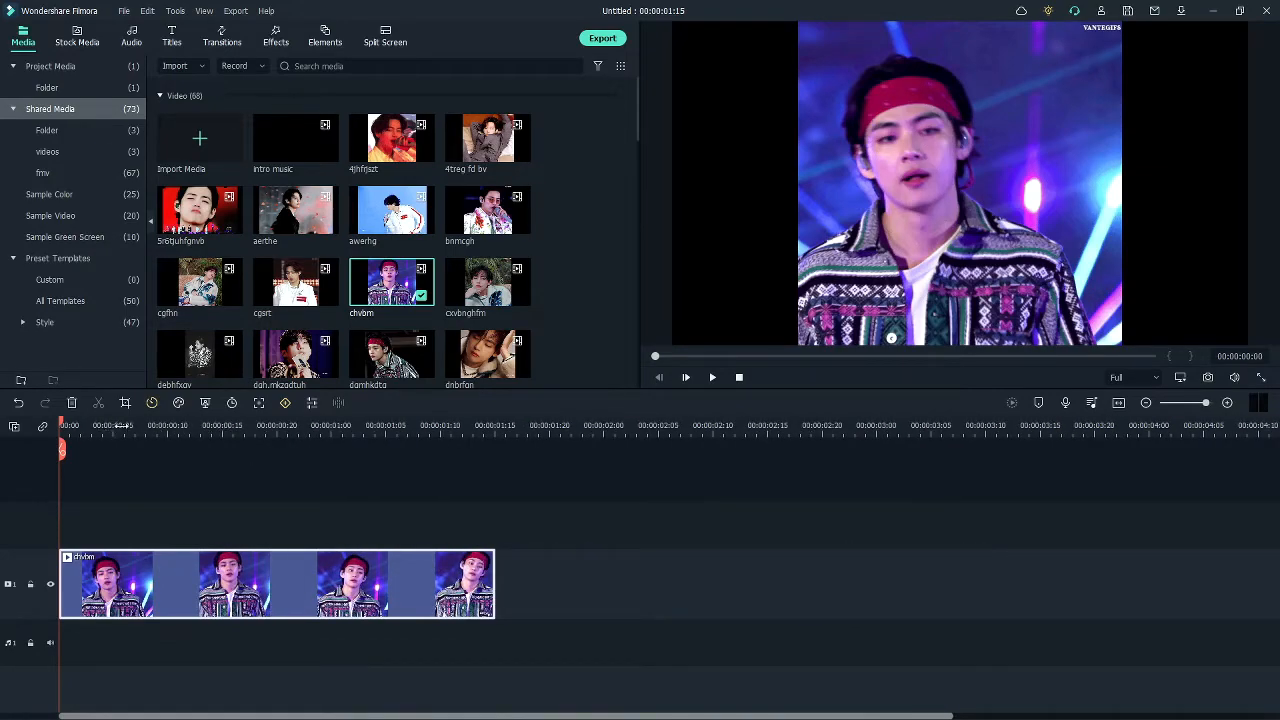
{"action": "left_click_drag", "start_coordinate": [130, 432], "coordinate": [258, 433]}
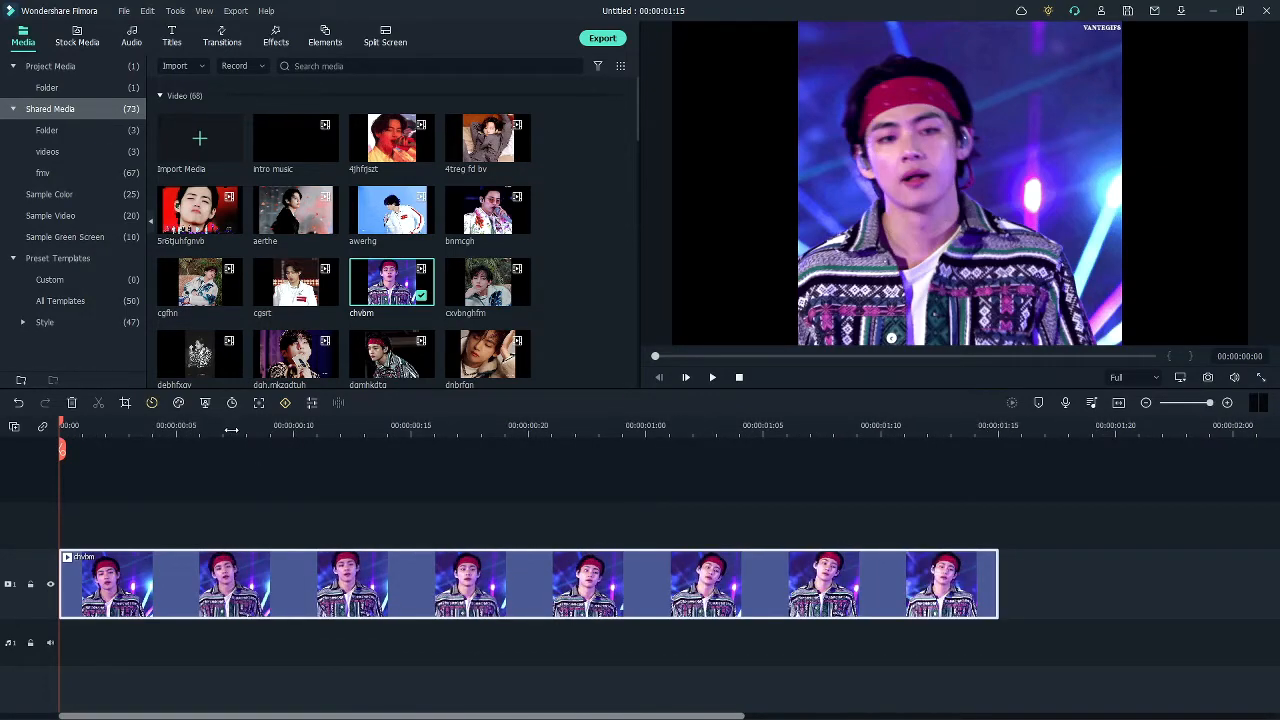
{"action": "left_click_drag", "start_coordinate": [535, 424], "coordinate": [481, 422]}
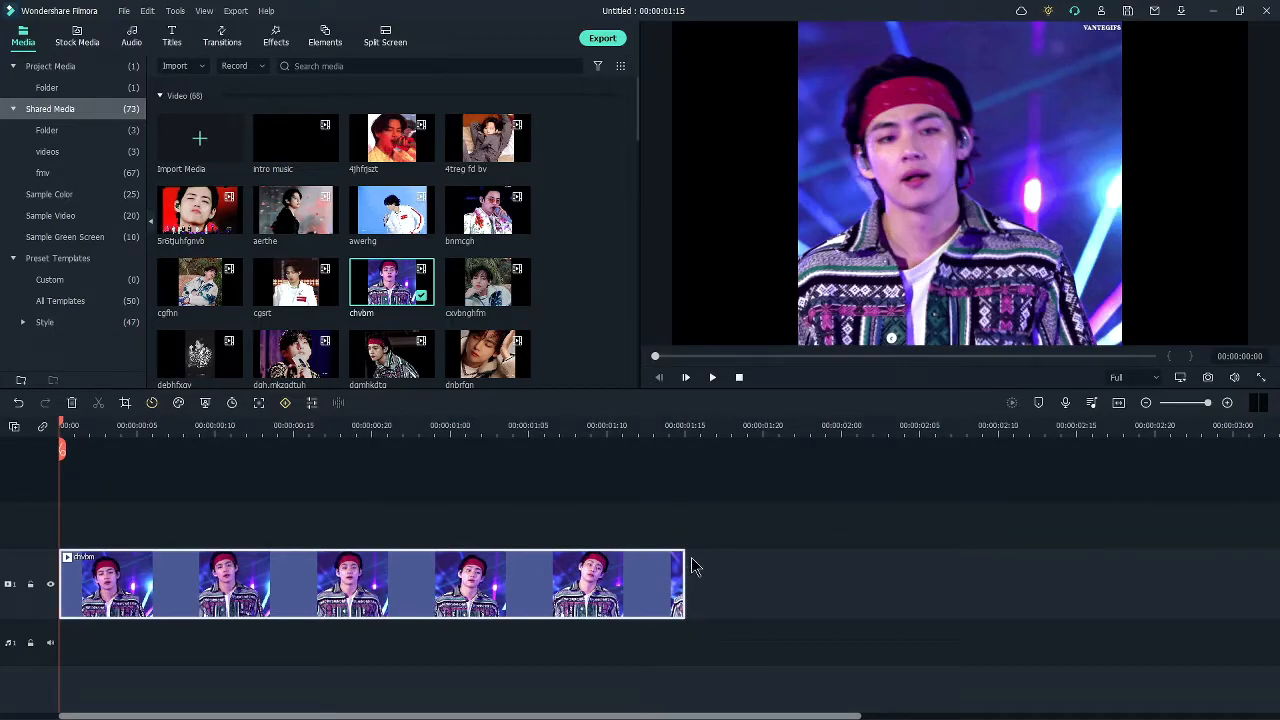
Scrub back and forth through the chvbm clip with the playhead, stopping at 00:00:00:20.
{"action": "left_click", "coordinate": [495, 428]}
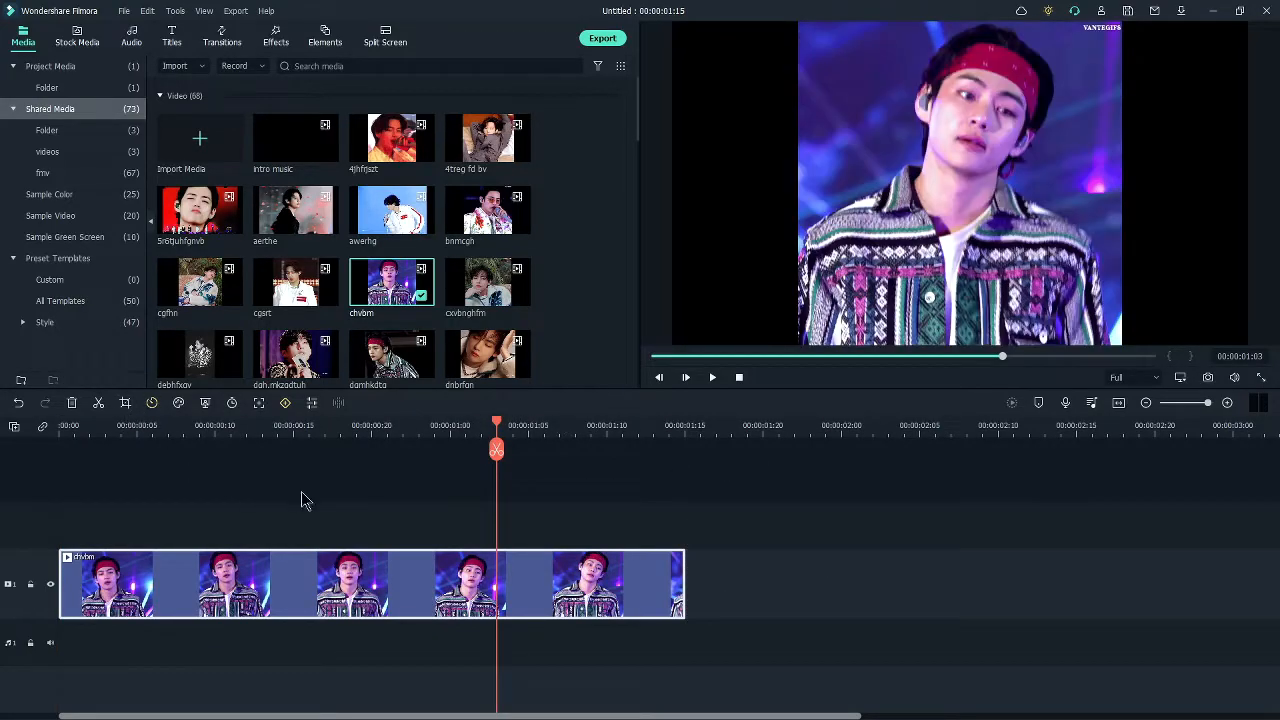
{"action": "left_click_drag", "start_coordinate": [497, 449], "coordinate": [541, 451]}
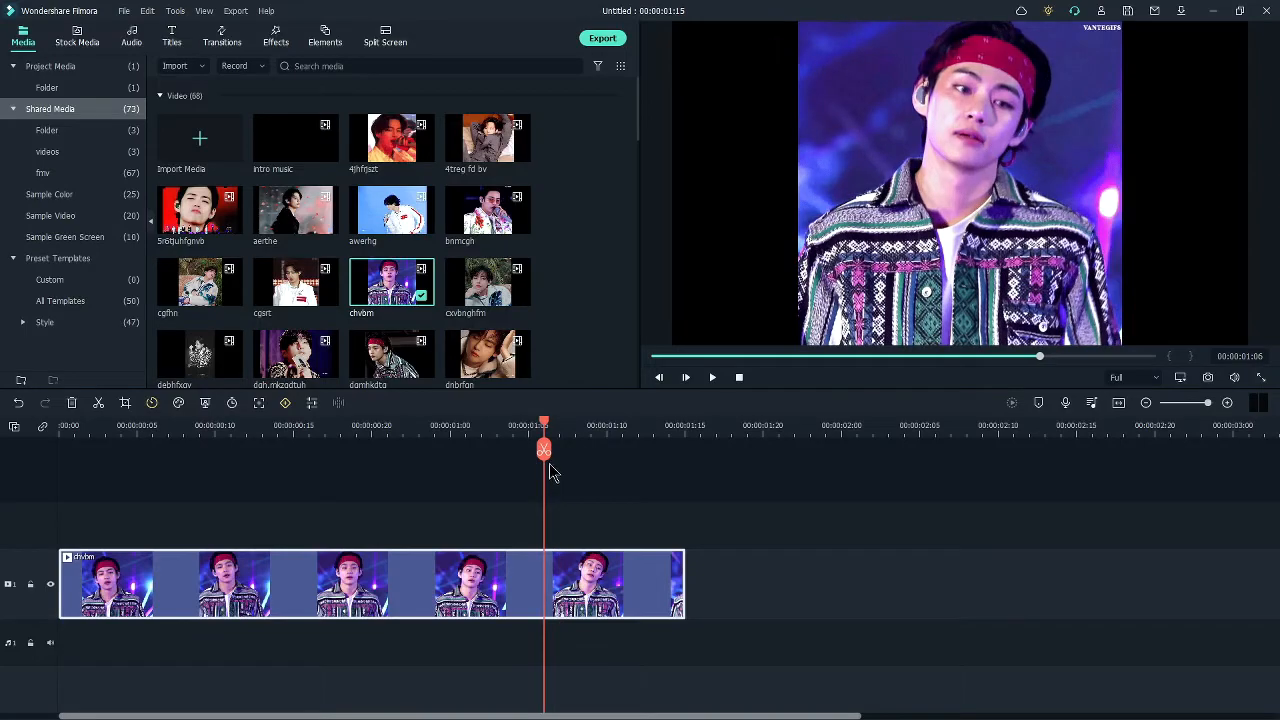
{"action": "left_click_drag", "start_coordinate": [522, 430], "coordinate": [497, 430]}
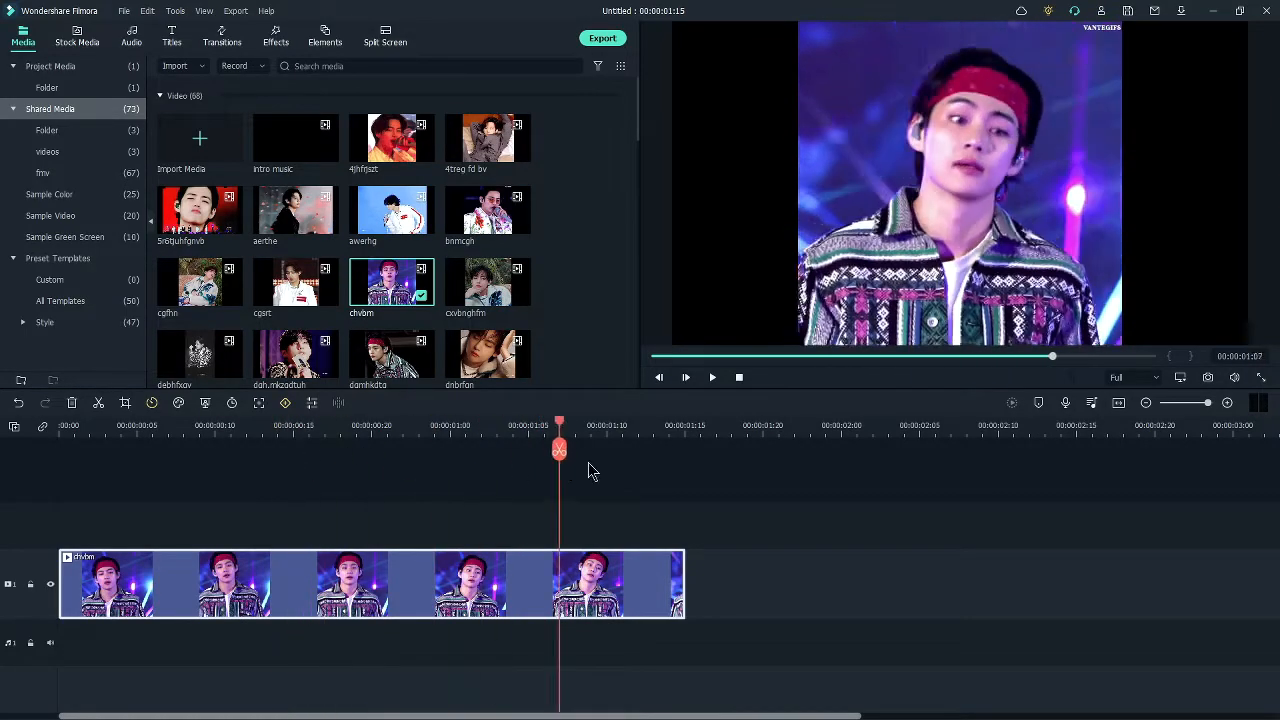
{"action": "left_click", "coordinate": [571, 469]}
{"action": "left_click", "coordinate": [312, 426]}
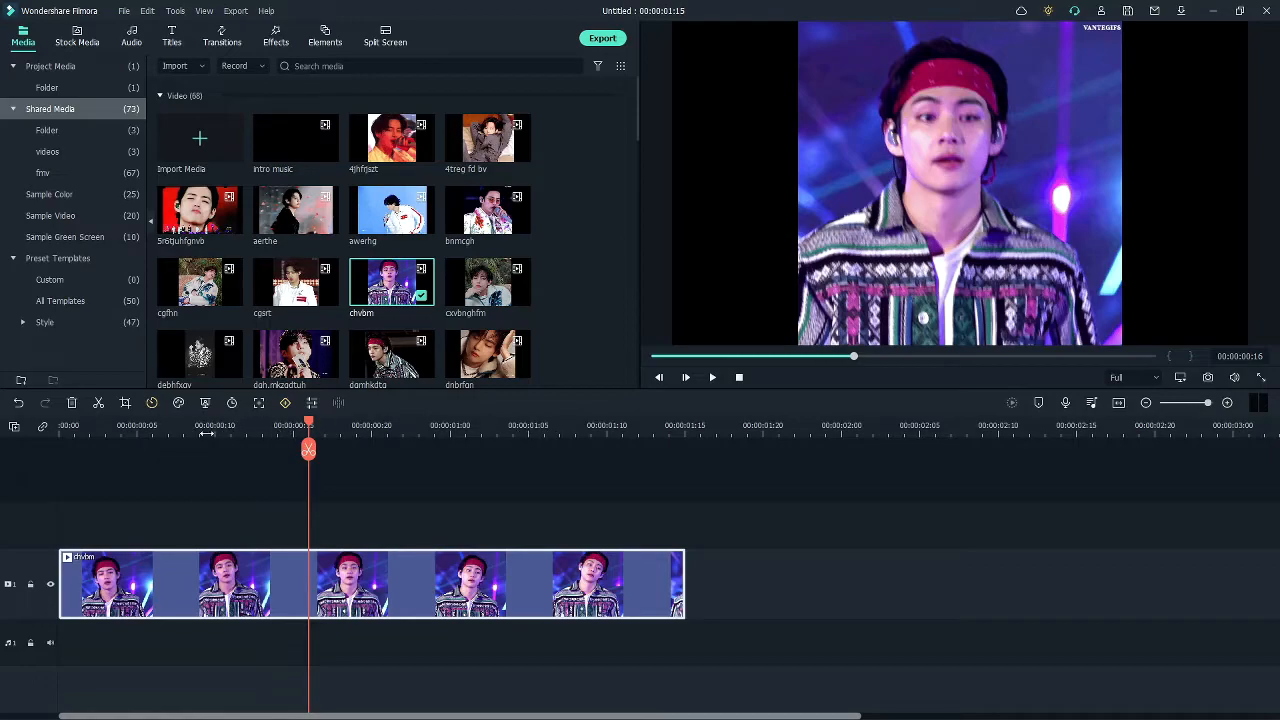
{"action": "left_click_drag", "start_coordinate": [193, 425], "coordinate": [604, 447]}
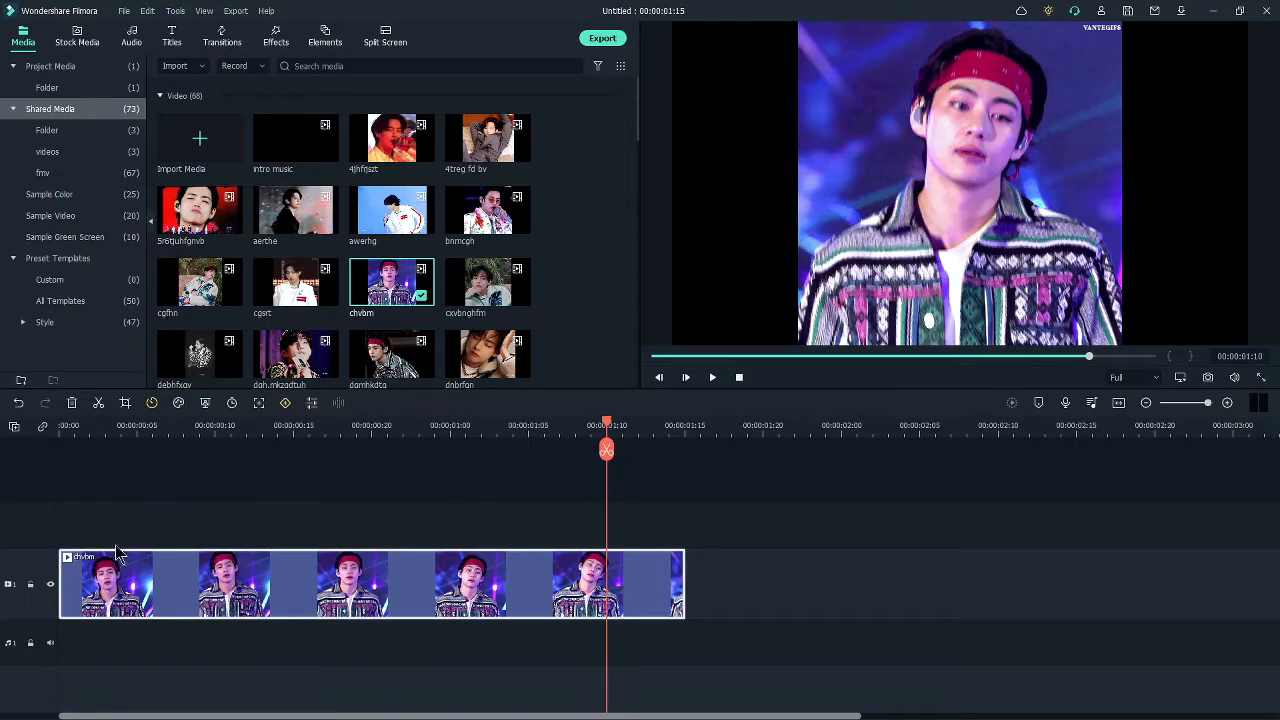
{"action": "left_click", "coordinate": [89, 428]}
{"action": "left_click_drag", "start_coordinate": [175, 430], "coordinate": [425, 435]}
{"action": "mouse_move", "coordinate": [309, 437]}
{"action": "left_mouse_down"}
{"action": "mouse_move", "coordinate": [163, 431]}
{"action": "mouse_move", "coordinate": [333, 433]}
{"action": "left_mouse_up"}
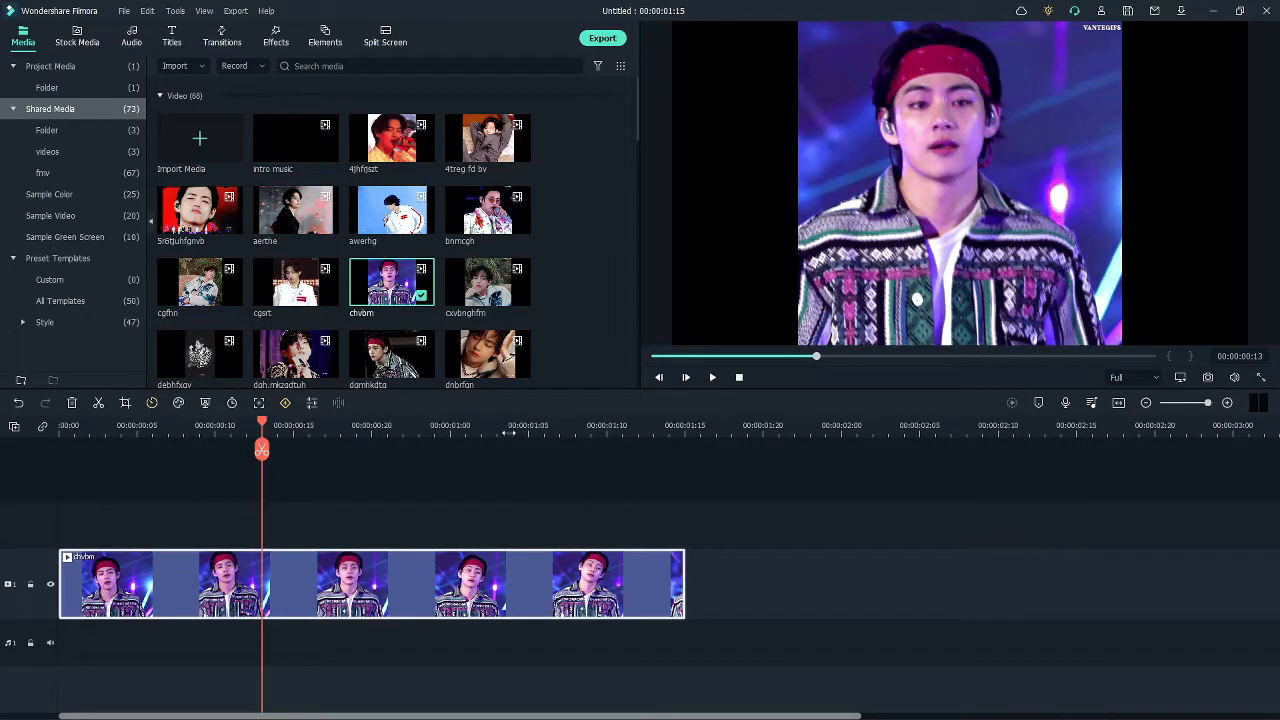
{"action": "left_click", "coordinate": [371, 425]}
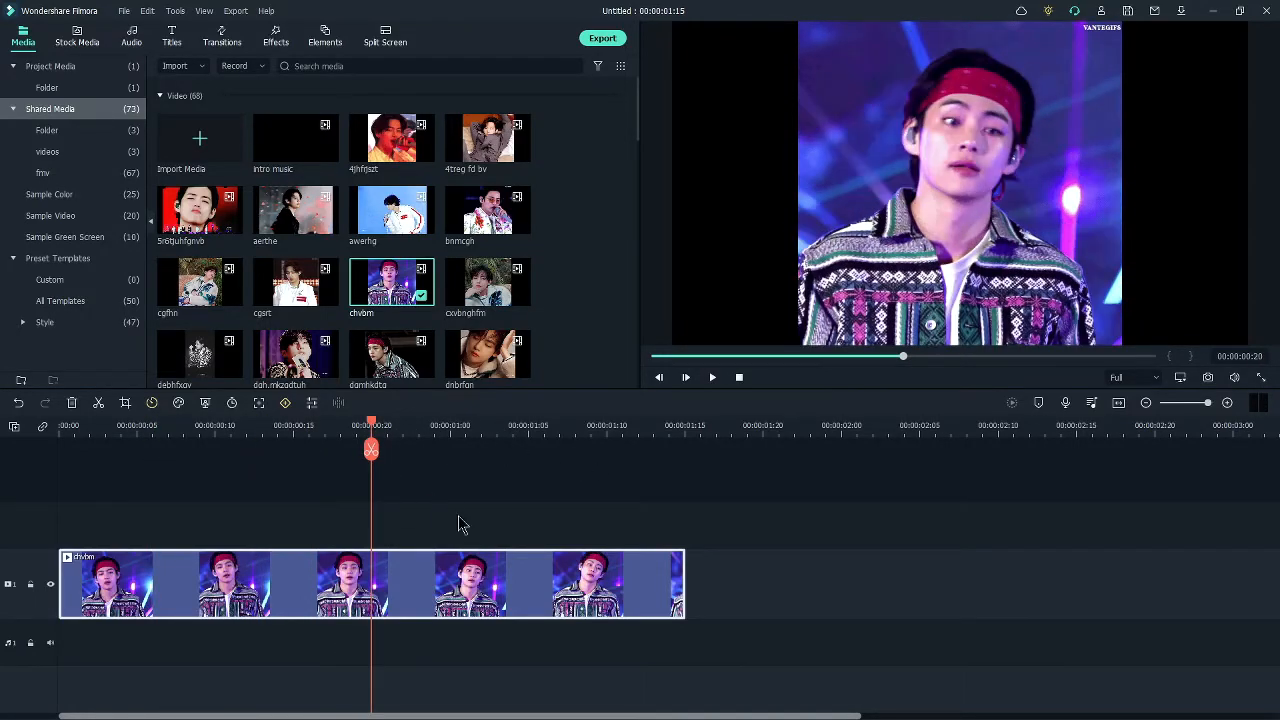
Add the dnbrfgn clip directly after the chvbm clip on the first video track.
{"action": "scroll", "coordinate": [460, 523], "scroll_direction": "right", "scroll_amount": 3}
{"action": "scroll", "coordinate": [382, 510], "scroll_direction": "left", "scroll_amount": 3}
{"action": "scroll", "coordinate": [597, 509], "scroll_direction": "right", "scroll_amount": 4}
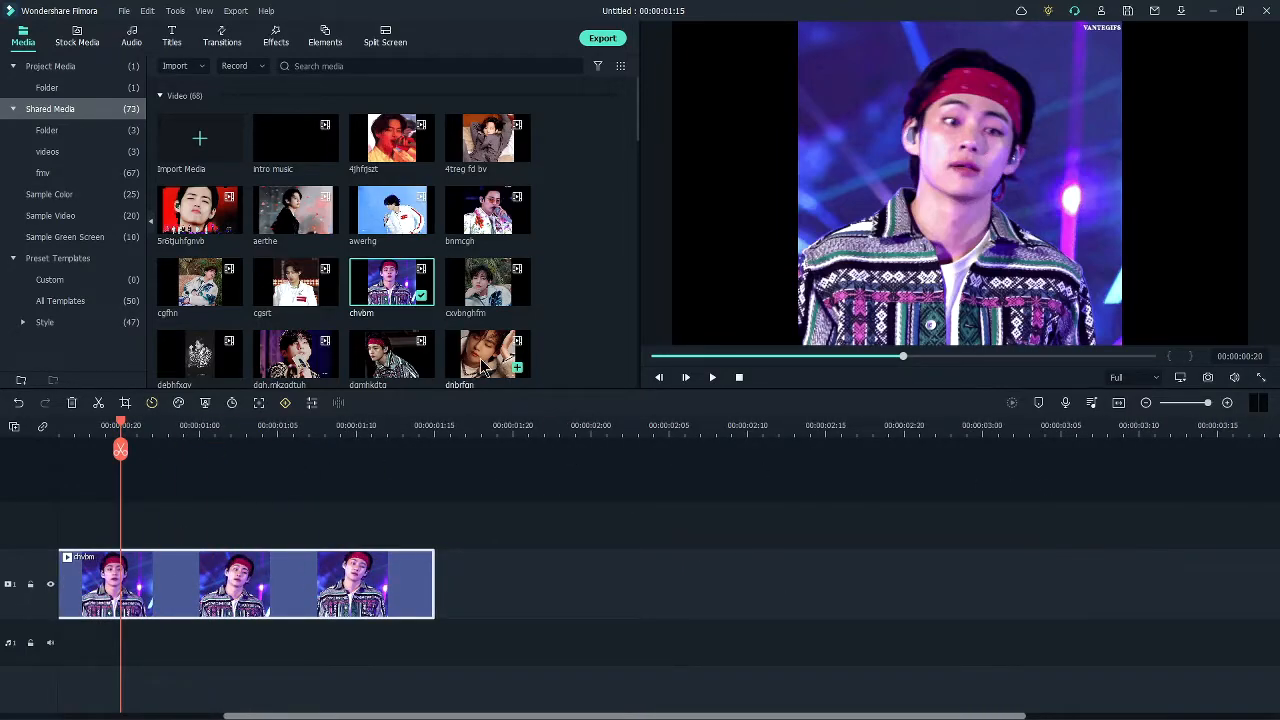
{"action": "left_click_drag", "start_coordinate": [480, 372], "coordinate": [446, 593]}
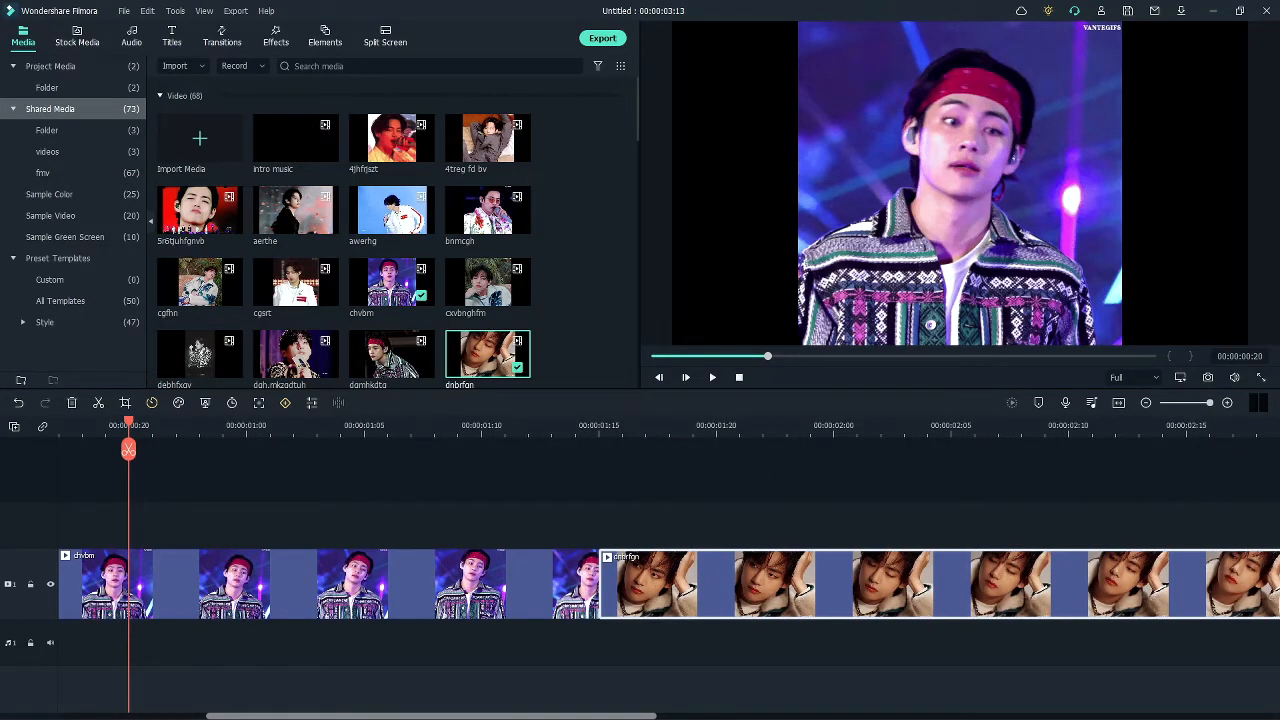
Examine the two clips along the timeline, from the start of chvbm to the end of dnbrfgn.
{"action": "left_click_drag", "start_coordinate": [740, 486], "coordinate": [918, 506]}
{"action": "left_click_drag", "start_coordinate": [530, 716], "coordinate": [542, 672]}
{"action": "mouse_move", "coordinate": [728, 521]}
{"action": "left_mouse_down"}
{"action": "mouse_move", "coordinate": [723, 506]}
{"action": "mouse_move", "coordinate": [514, 500]}
{"action": "mouse_move", "coordinate": [723, 500]}
{"action": "left_mouse_up"}
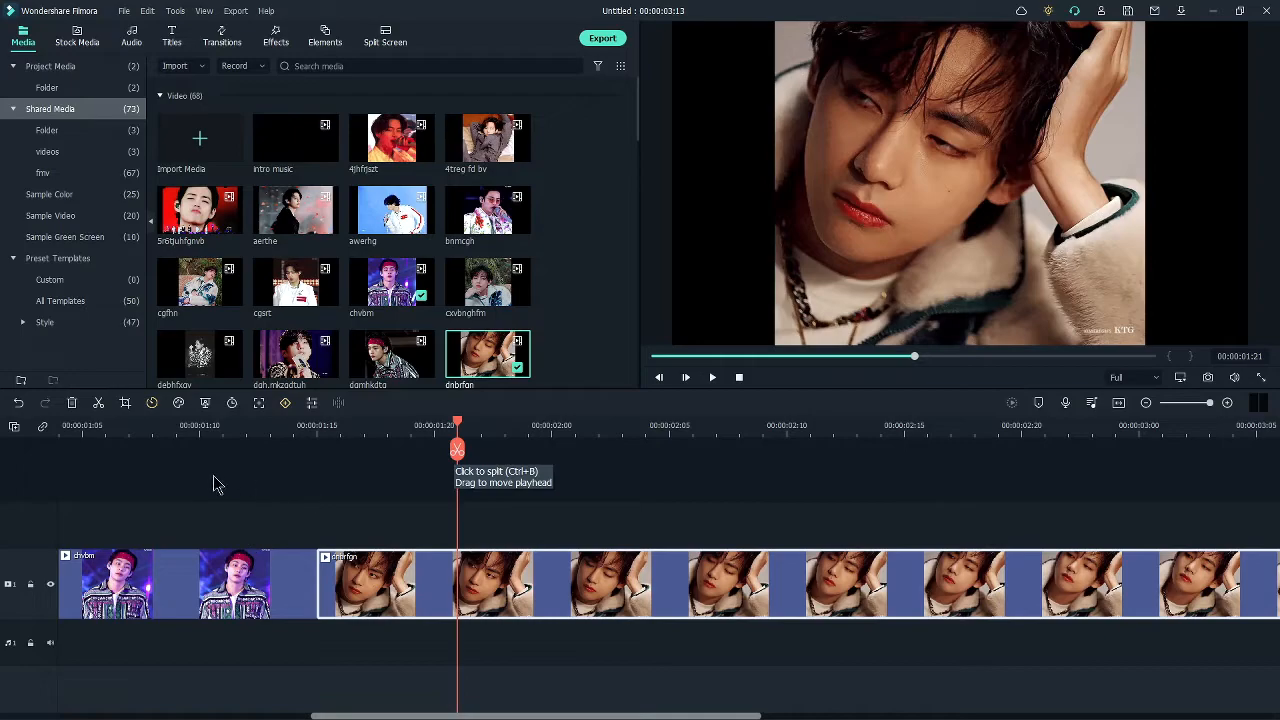
{"action": "scroll", "coordinate": [640, 497], "scroll_direction": "down", "scroll_amount": 5}
{"action": "scroll", "coordinate": [409, 503], "scroll_direction": "up", "scroll_amount": 5}
{"action": "scroll", "coordinate": [606, 471], "scroll_direction": "down", "scroll_amount": 3}
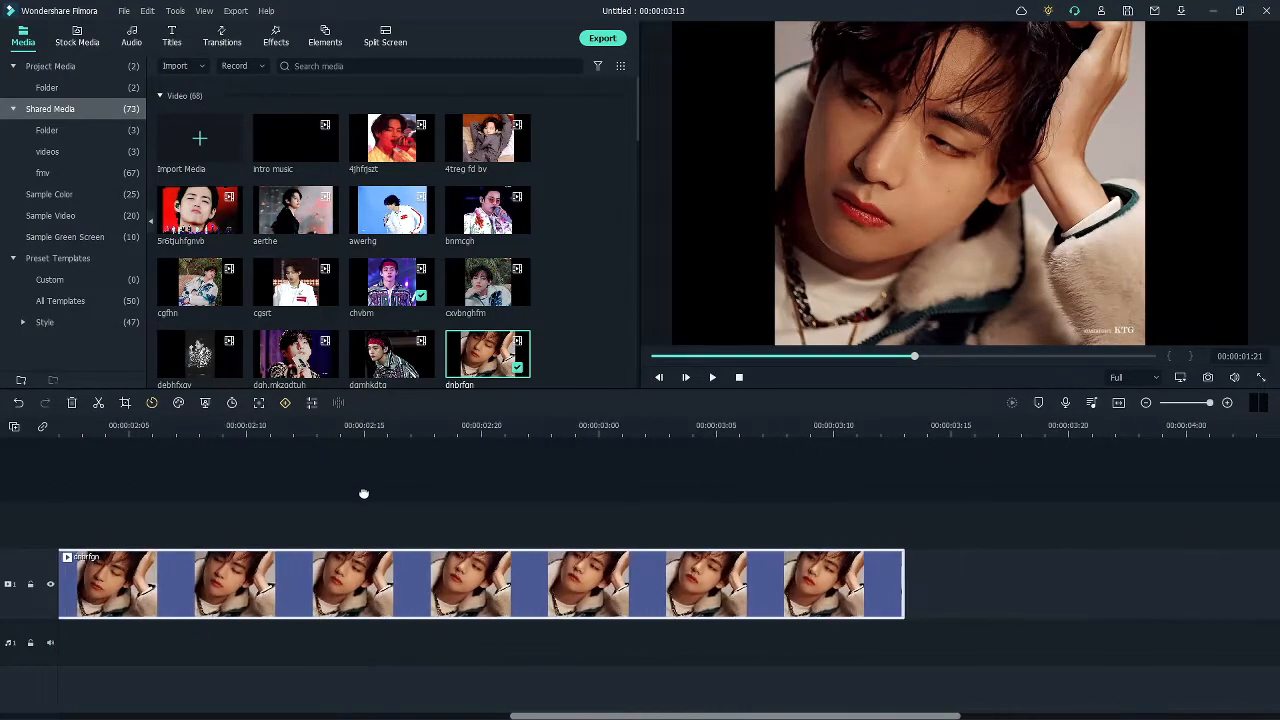
{"action": "scroll", "coordinate": [363, 494], "scroll_direction": "up", "scroll_amount": 6}
Split the chvbm clip on the first video track at 00:00:00:16.
{"action": "left_click", "coordinate": [289, 440]}
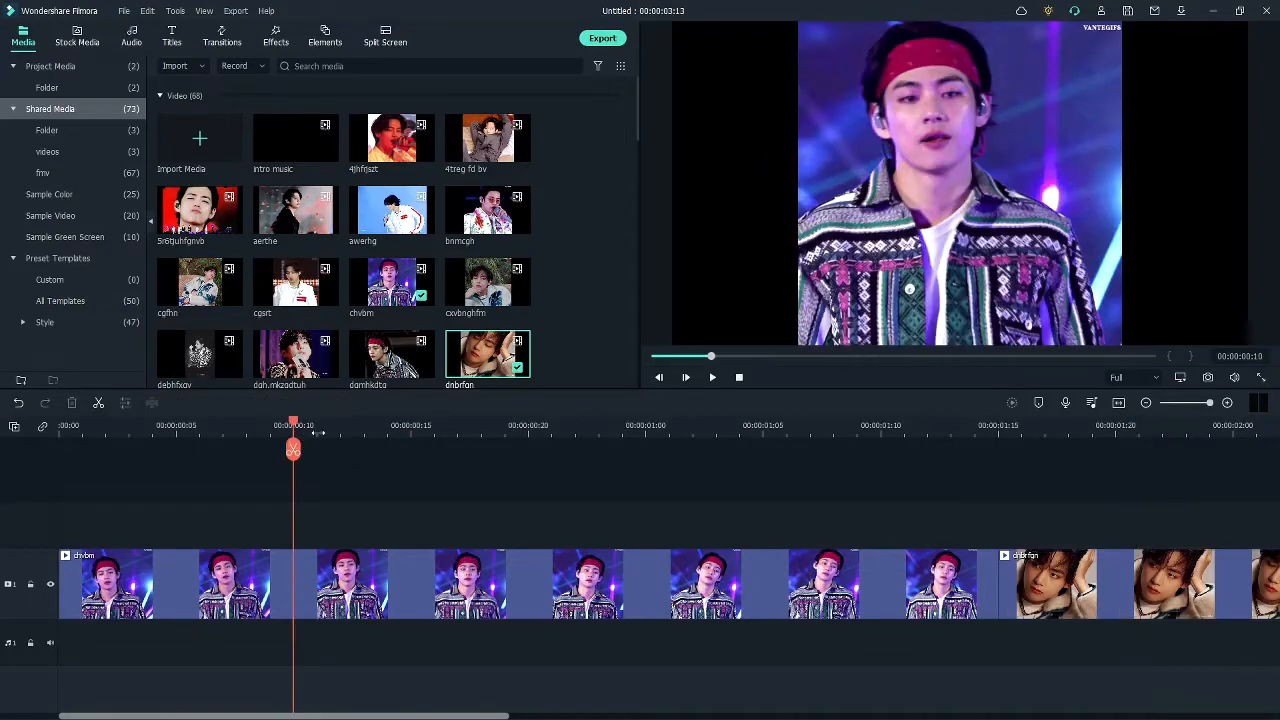
{"action": "left_click_drag", "start_coordinate": [289, 428], "coordinate": [444, 444]}
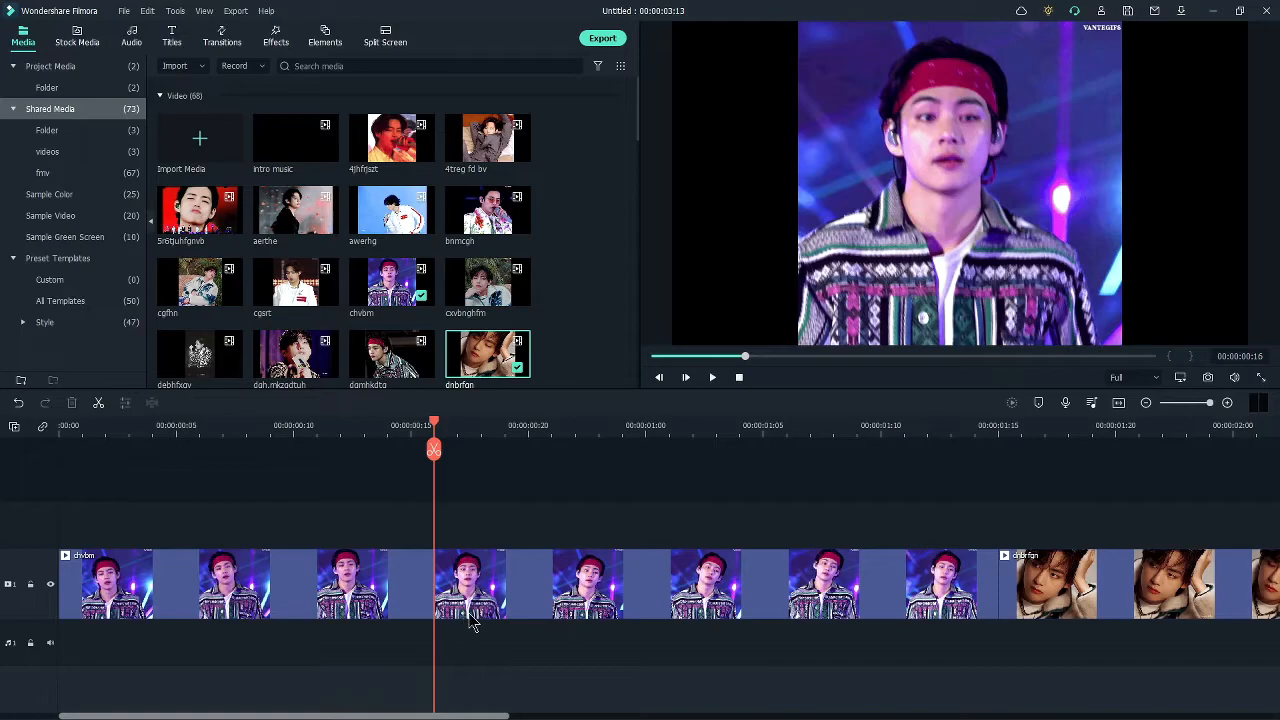
{"action": "left_click", "coordinate": [482, 572]}
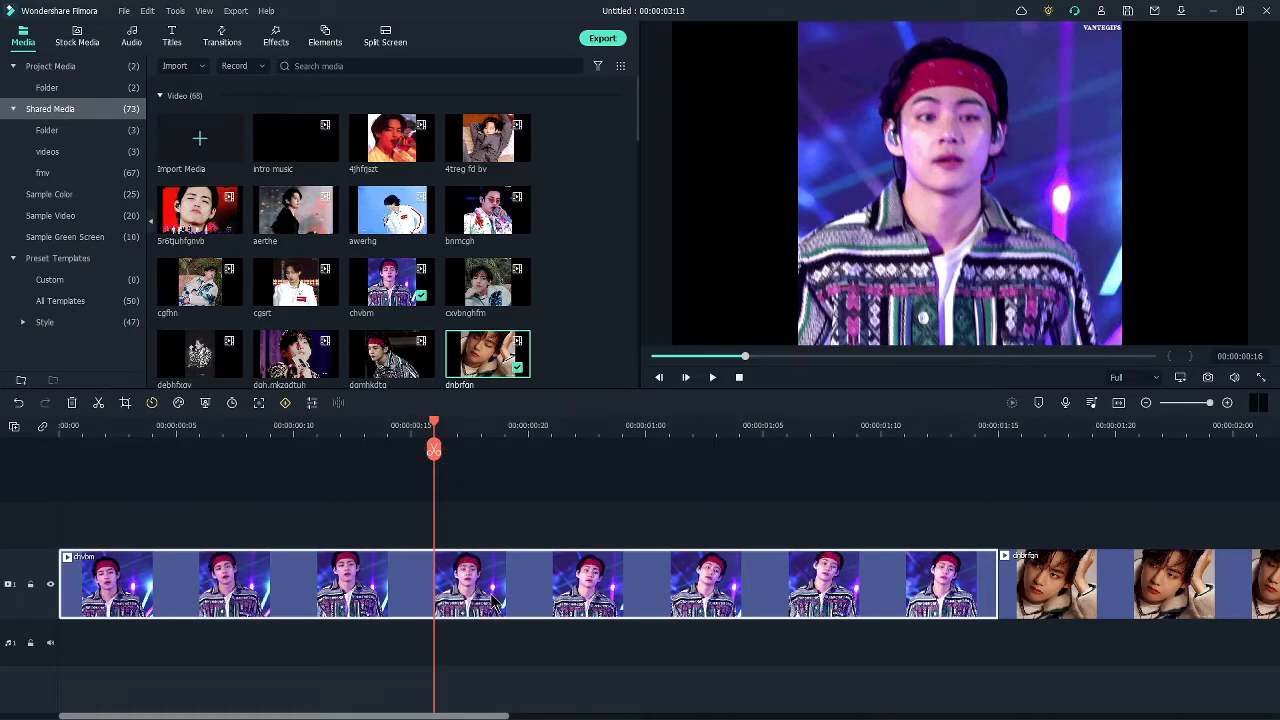
{"action": "key", "text": "ctrl+b"}
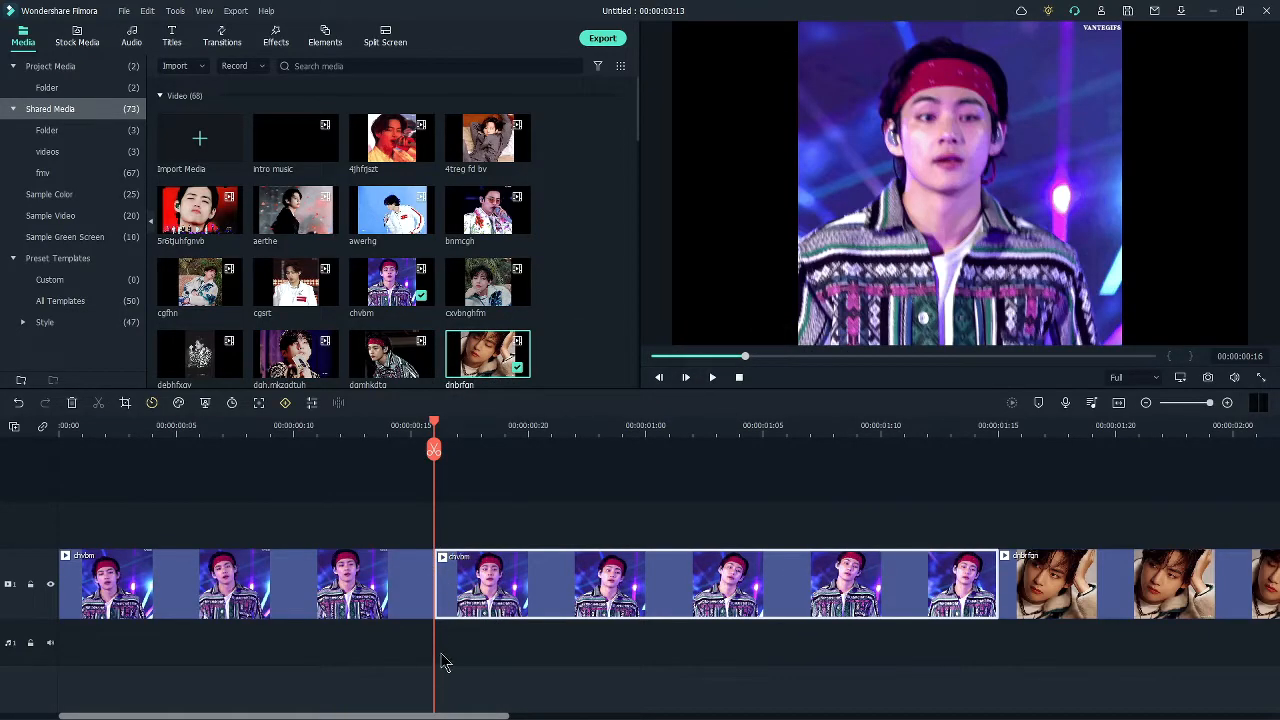
Scrub through the cut clips and split the first chvbm piece at 00:00:00:11.
{"action": "left_click", "coordinate": [483, 430]}
{"action": "left_click_drag", "start_coordinate": [485, 424], "coordinate": [669, 424]}
{"action": "left_click", "coordinate": [552, 430]}
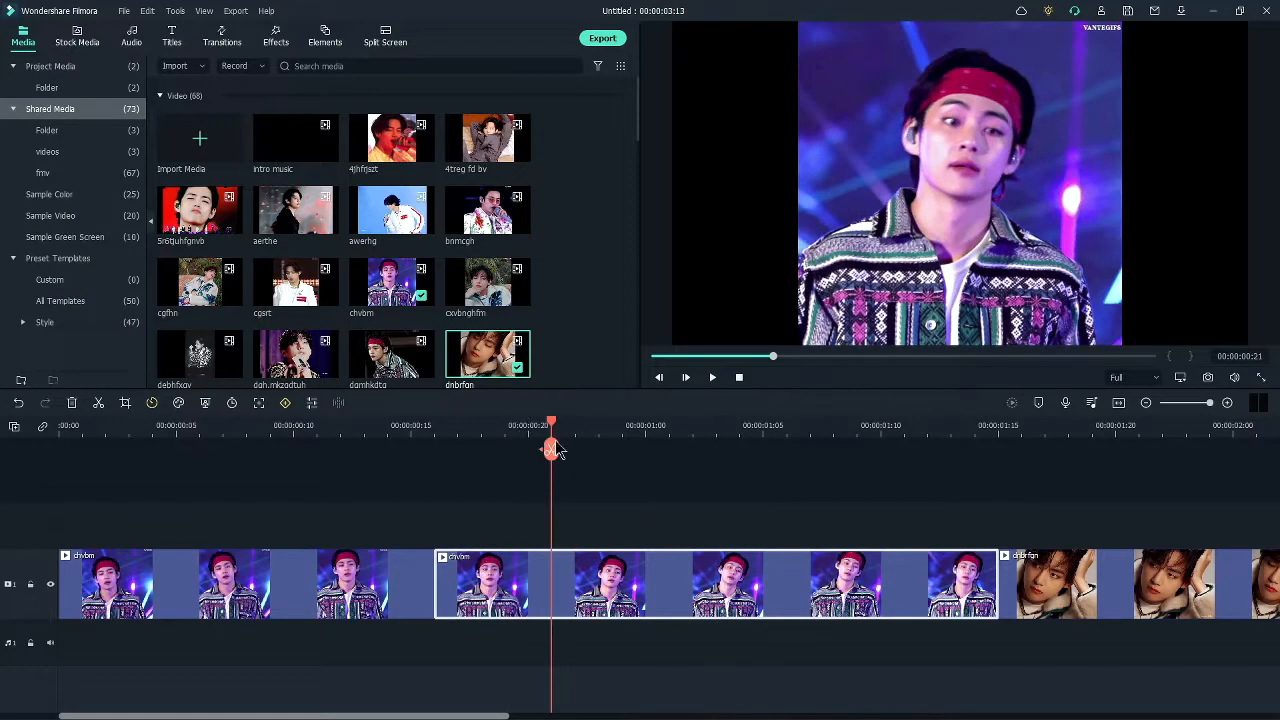
{"action": "key", "text": "Left"}
{"action": "key", "text": "Left"}
{"action": "left_click_drag", "start_coordinate": [546, 445], "coordinate": [392, 483]}
{"action": "left_click", "coordinate": [548, 440]}
{"action": "left_click_drag", "start_coordinate": [625, 427], "coordinate": [810, 423]}
{"action": "left_click_drag", "start_coordinate": [555, 425], "coordinate": [317, 452]}
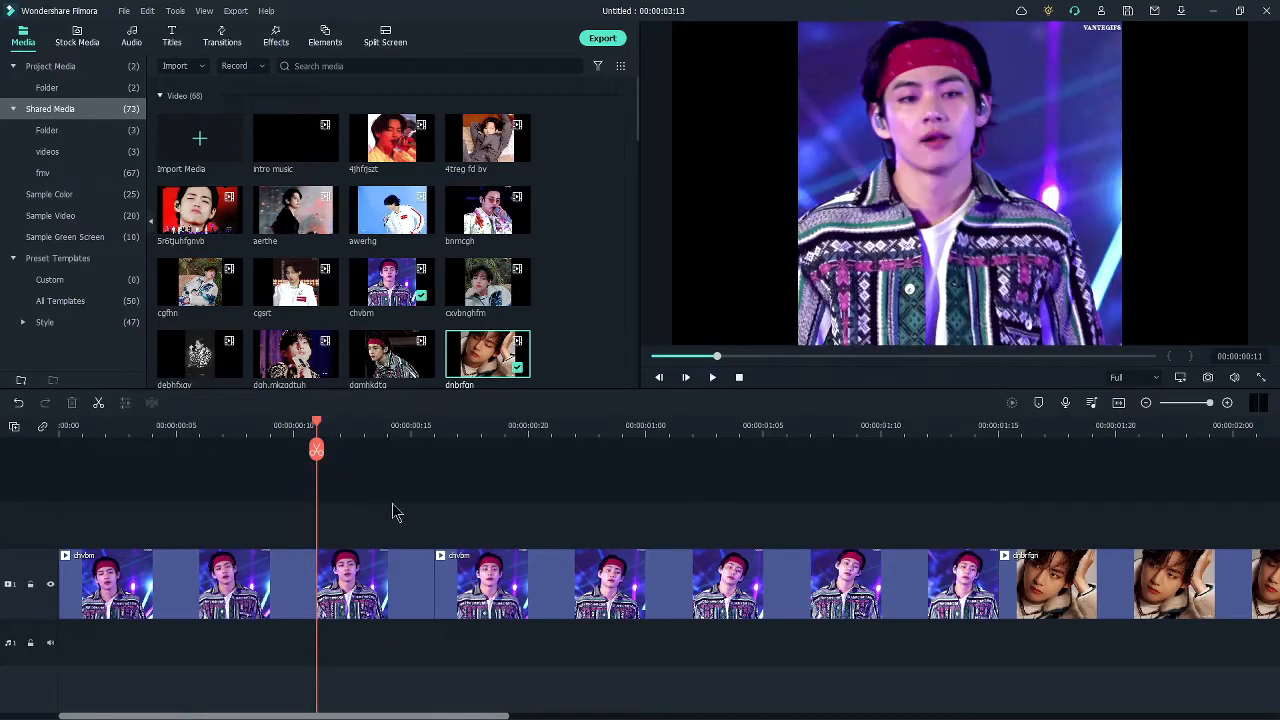
{"action": "left_click", "coordinate": [317, 452]}
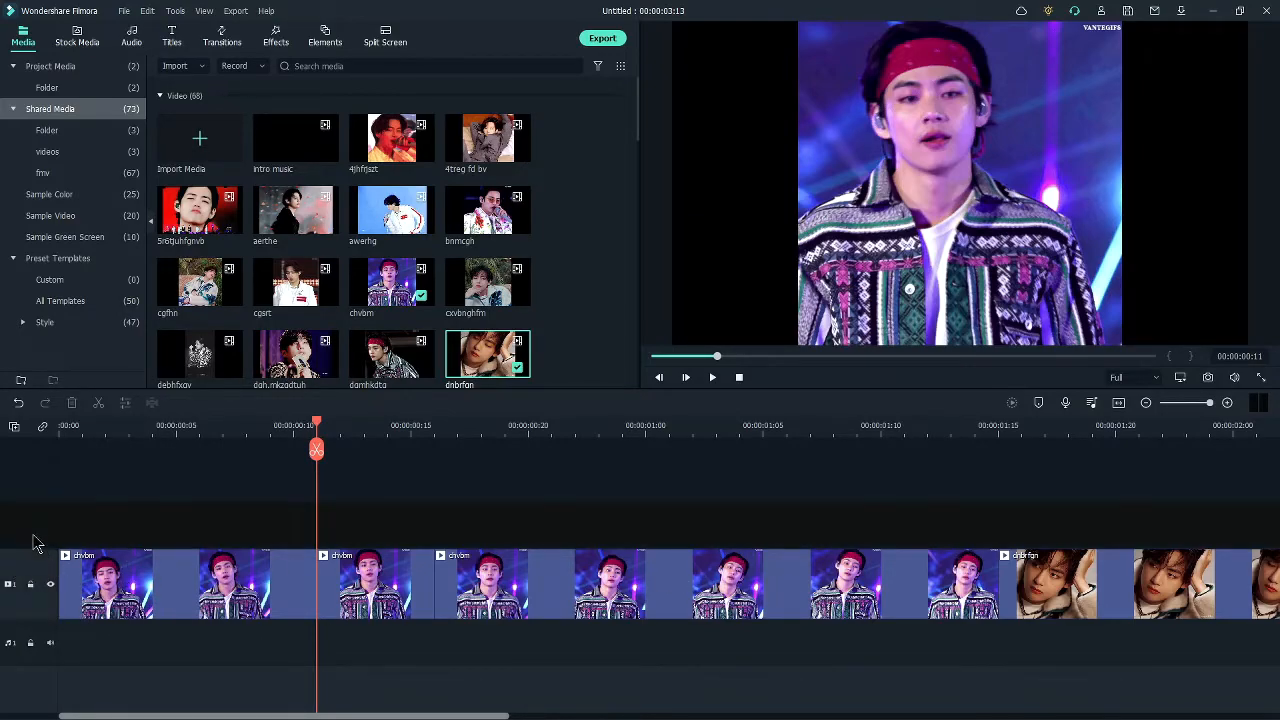
Place the dgh,mkzgdtuh clip on the second video track from about 00:00:00:07 and split it at 00:00:00:11.
{"action": "left_click_drag", "start_coordinate": [296, 369], "coordinate": [224, 532]}
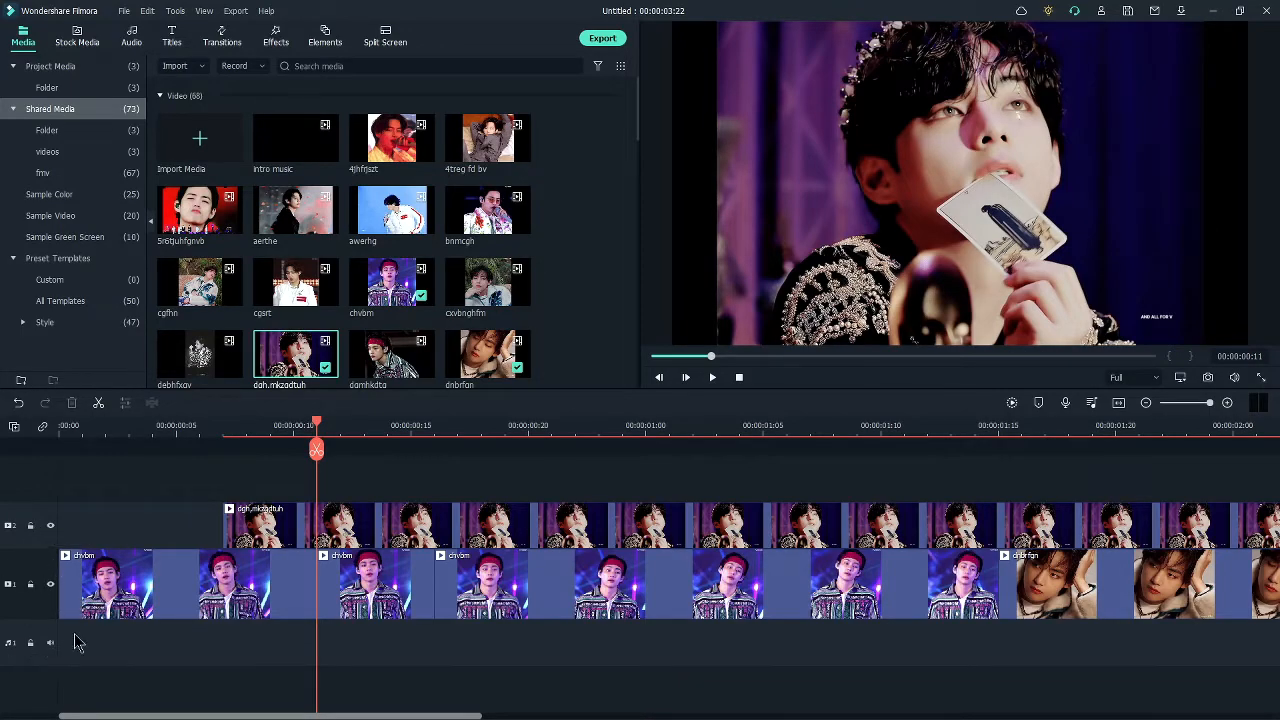
{"action": "left_click", "coordinate": [316, 450]}
Split the clips on both video tracks together at 00:00:00:13, leaving nothing selected.
{"action": "key", "text": "Right"}
{"action": "key", "text": "Right"}
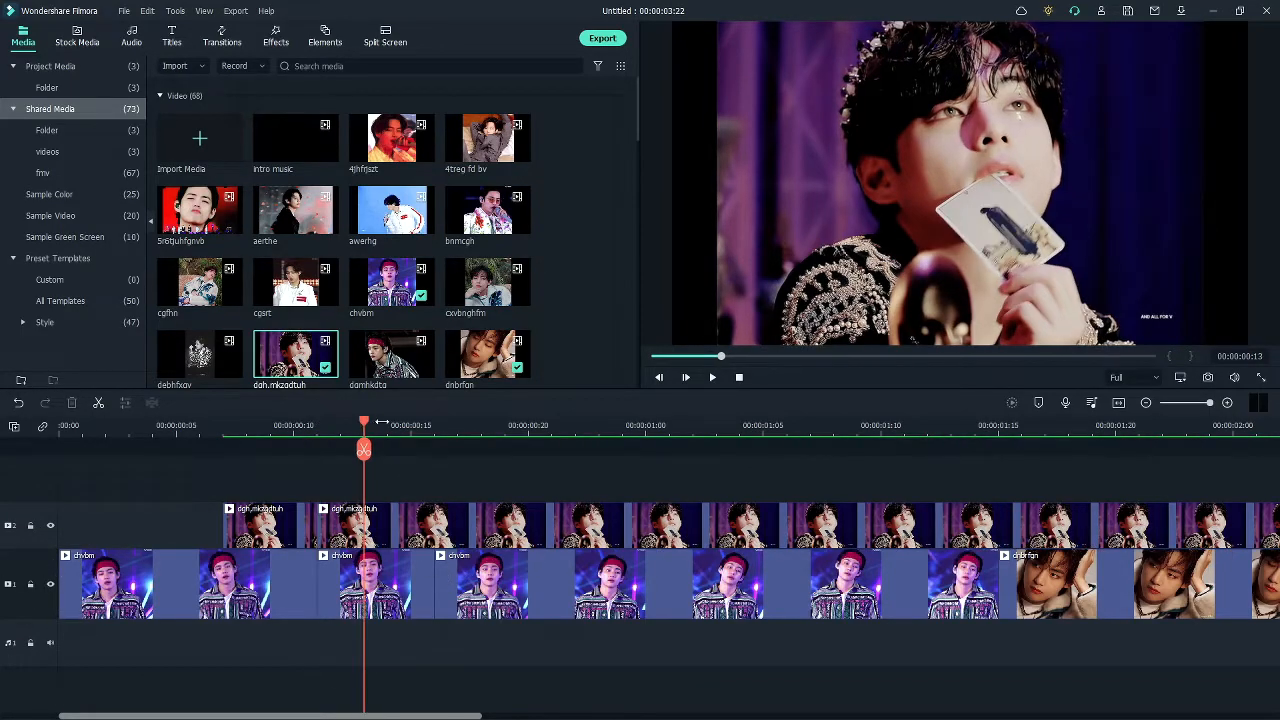
{"action": "left_click", "coordinate": [366, 452]}
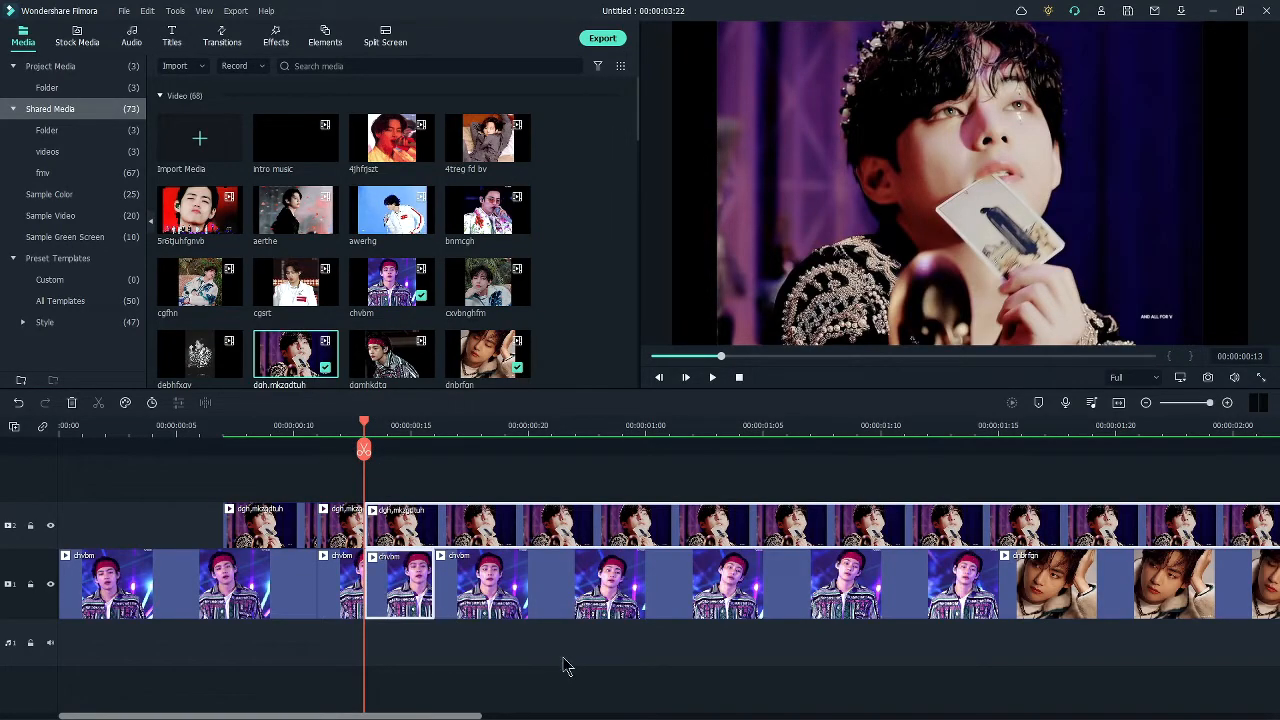
{"action": "left_click", "coordinate": [449, 678]}
Split only the first chvbm piece on the first video track at 00:00:00:08, leaving the clip above uncut.
{"action": "left_click", "coordinate": [248, 432]}
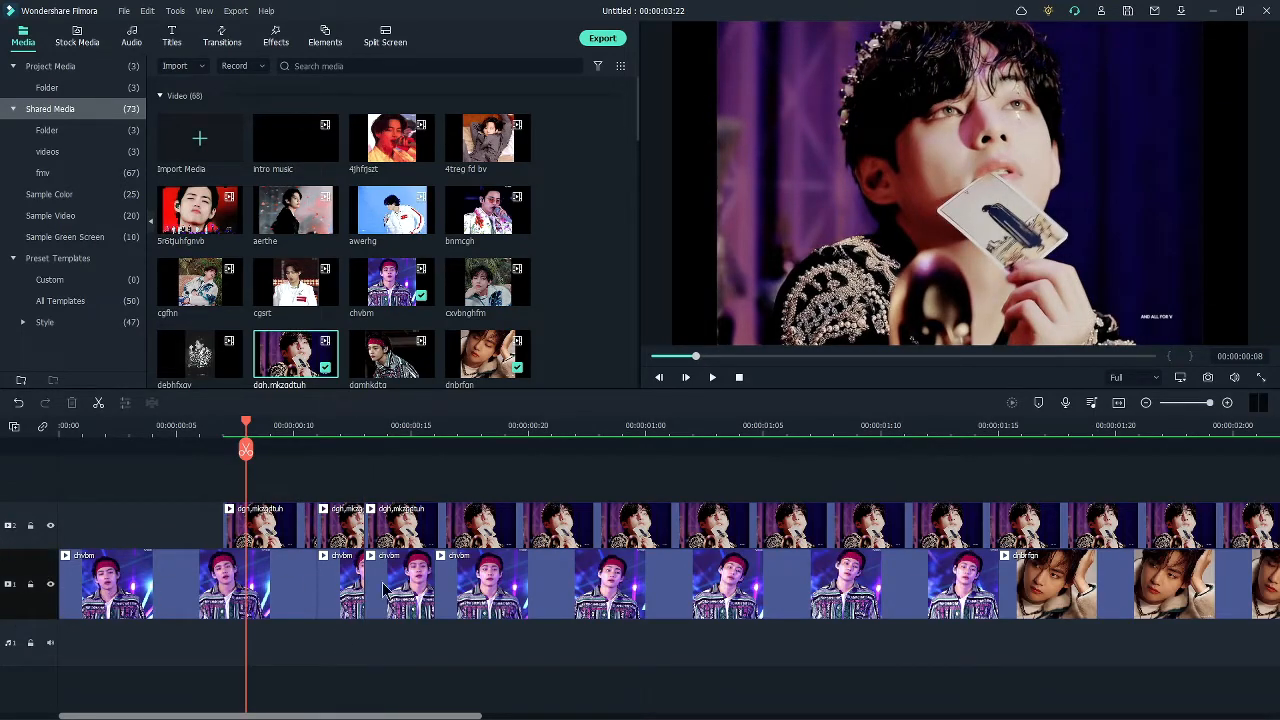
{"action": "left_click", "coordinate": [256, 594]}
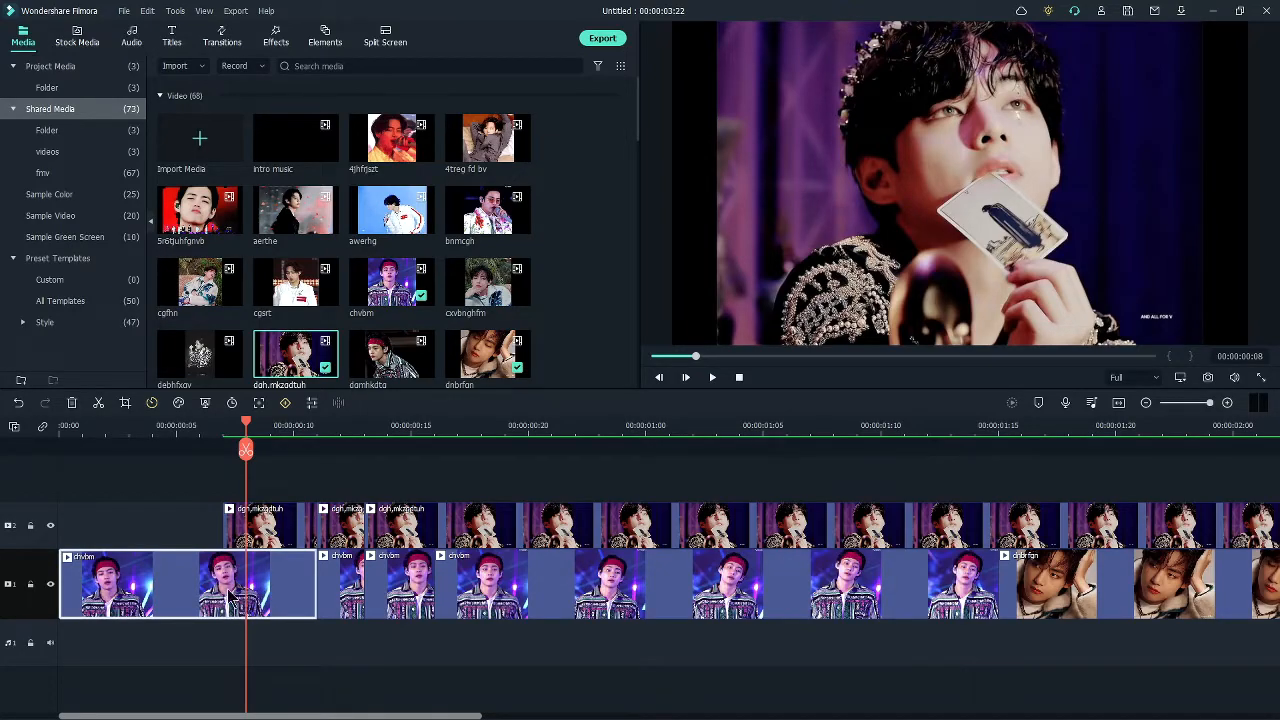
{"action": "left_click", "coordinate": [245, 455]}
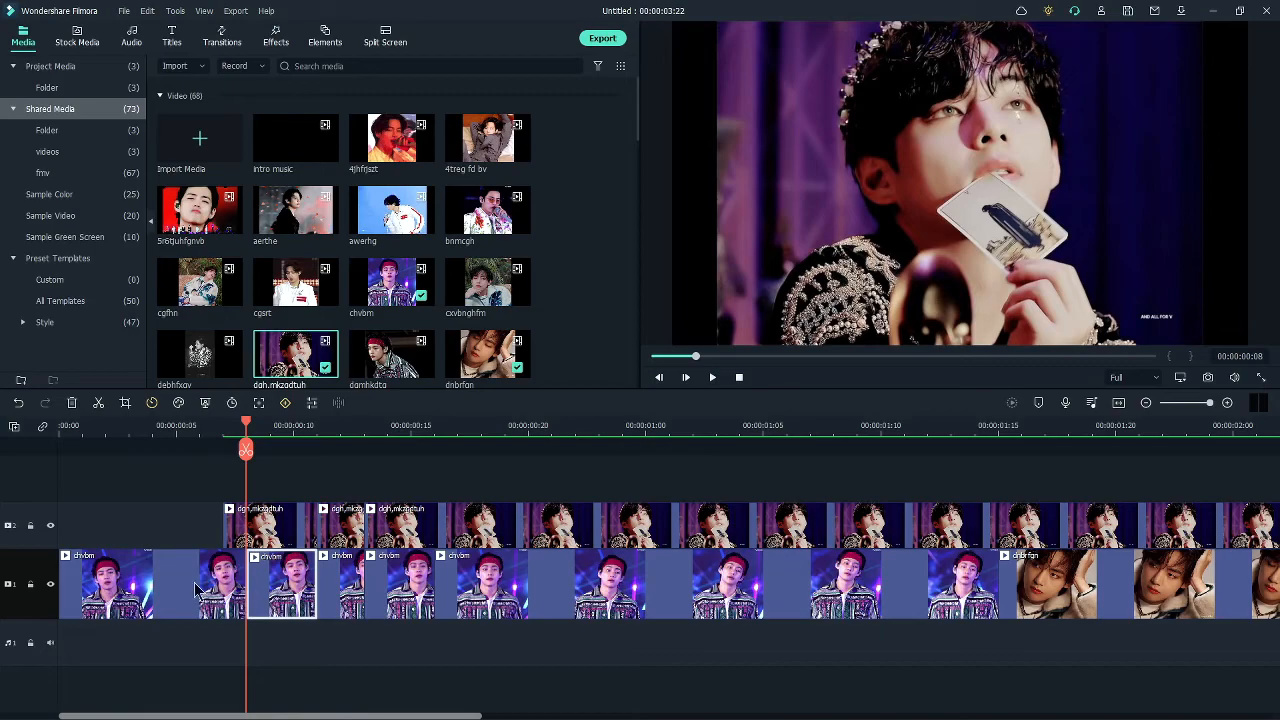
{"action": "left_click", "coordinate": [319, 643]}
Move the playhead to 00:00:01:07 on the timeline.
{"action": "left_click", "coordinate": [218, 423]}
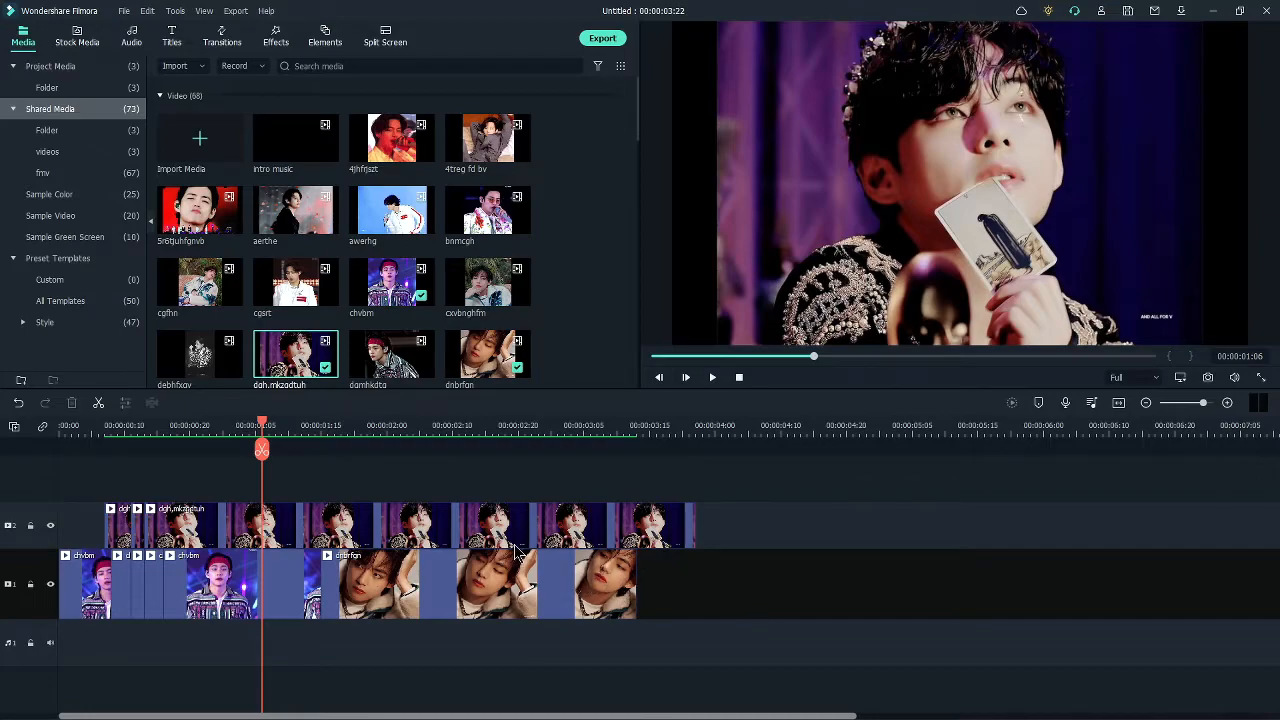
{"action": "mouse_move", "coordinate": [262, 450]}
{"action": "left_mouse_down"}
{"action": "mouse_move", "coordinate": [286, 448]}
{"action": "mouse_move", "coordinate": [258, 450]}
{"action": "mouse_move", "coordinate": [270, 427]}
{"action": "left_mouse_up"}
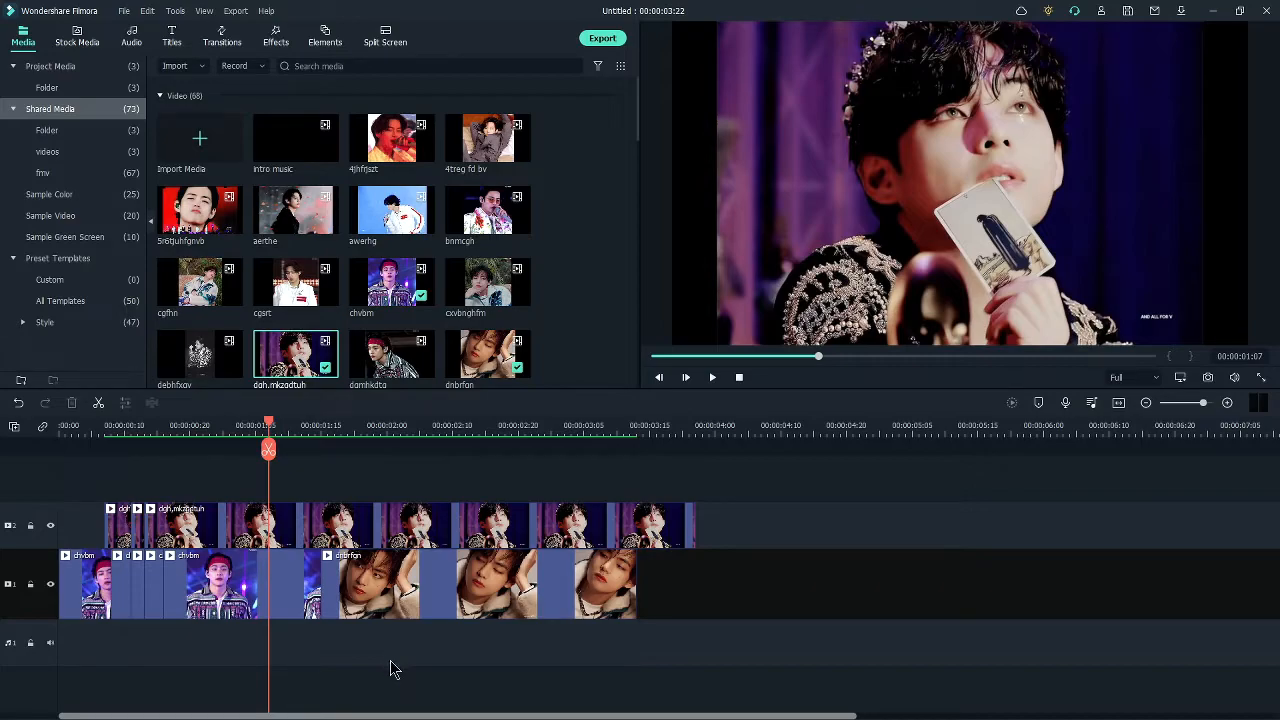
Undo the recent splits and the placement of the dgh,mkzgdtuh clip on the second video track, leaving the playhead at 00:00:01:08.
{"action": "key", "text": "ctrl+z"}
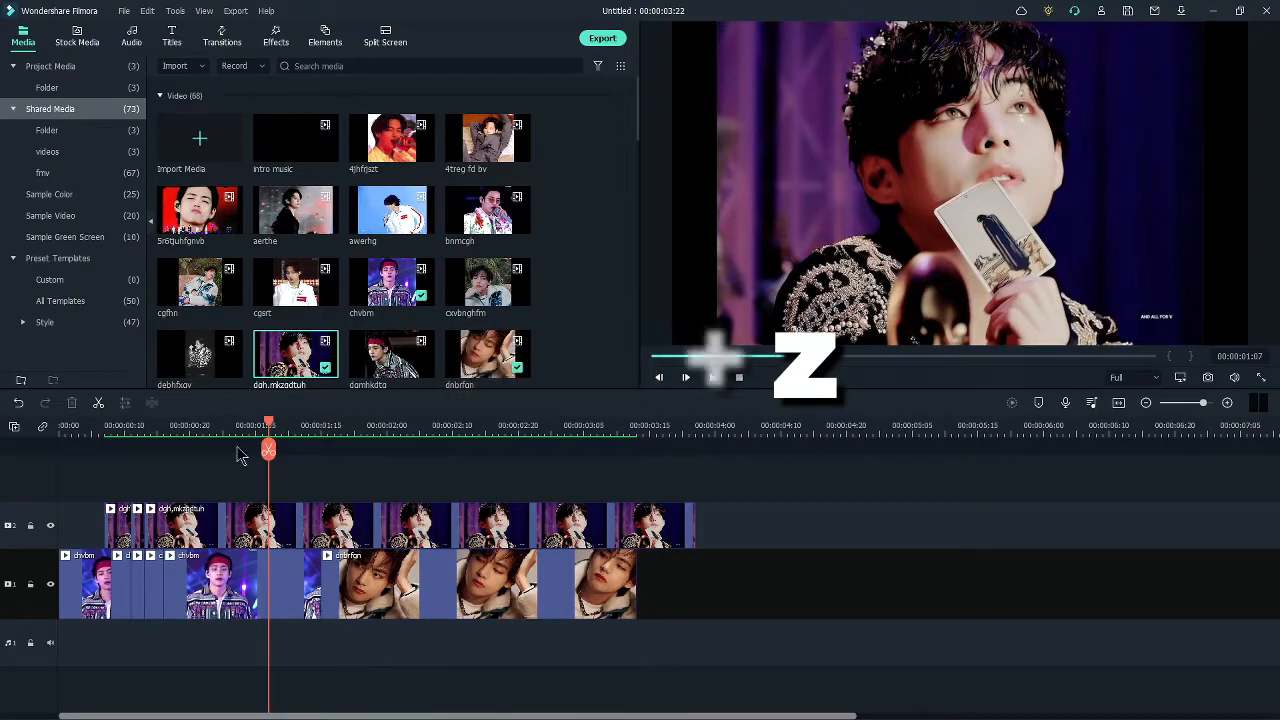
{"action": "left_click_drag", "start_coordinate": [156, 428], "coordinate": [257, 438]}
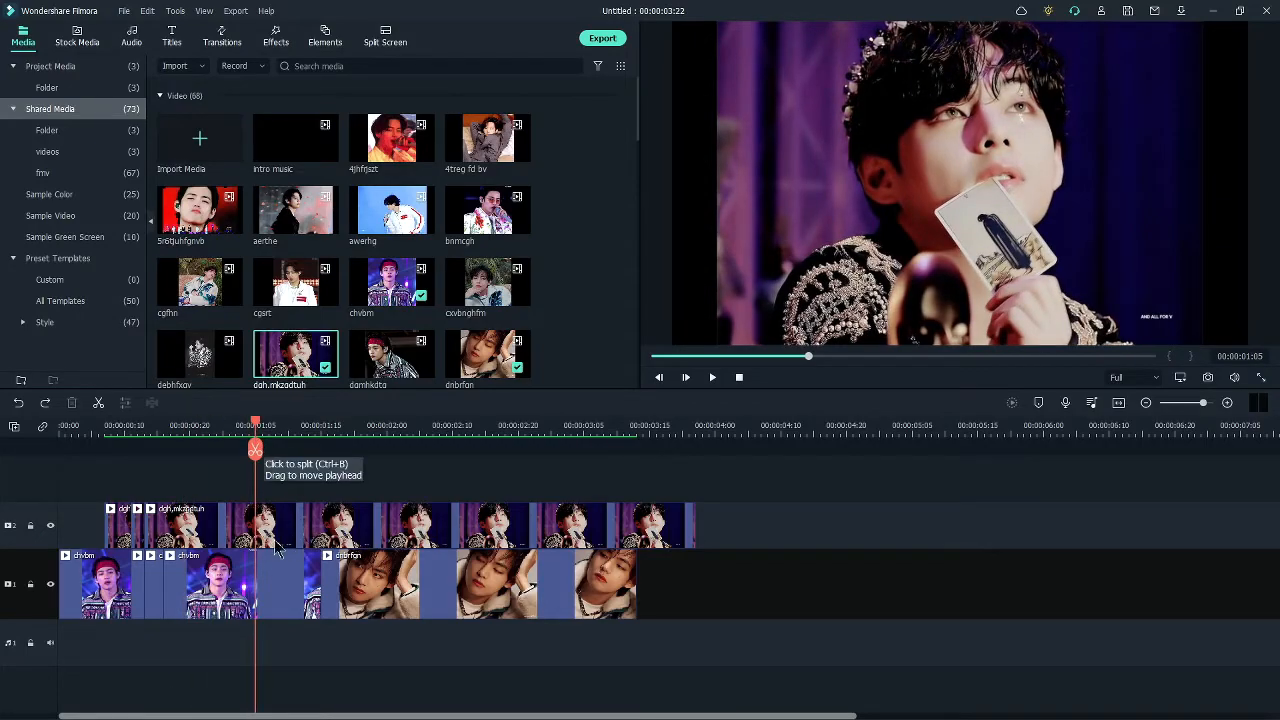
{"action": "left_click", "coordinate": [275, 428]}
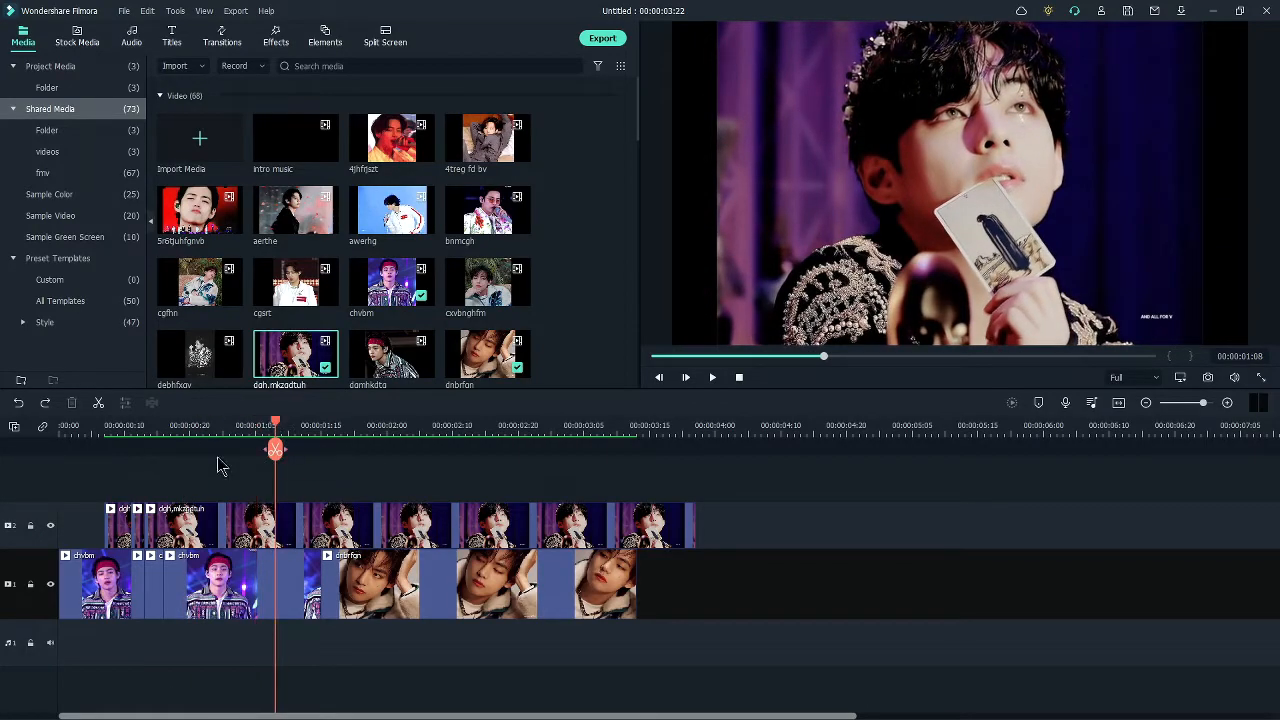
{"action": "left_click", "coordinate": [18, 404]}
{"action": "left_click", "coordinate": [48, 406]}
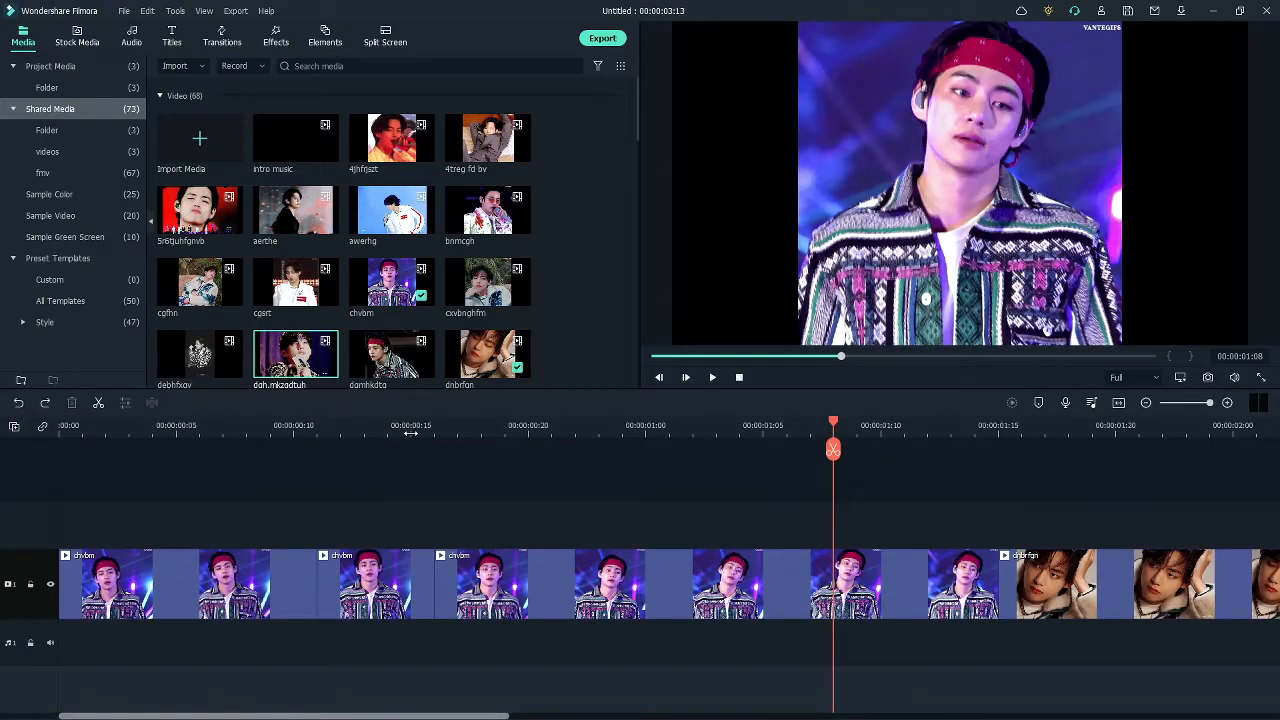
Move the playhead to 00:00:00:17 and delete the third chvbm piece from the first video track.
{"action": "left_click", "coordinate": [404, 425]}
{"action": "left_click_drag", "start_coordinate": [404, 428], "coordinate": [457, 425]}
{"action": "left_click", "coordinate": [550, 615]}
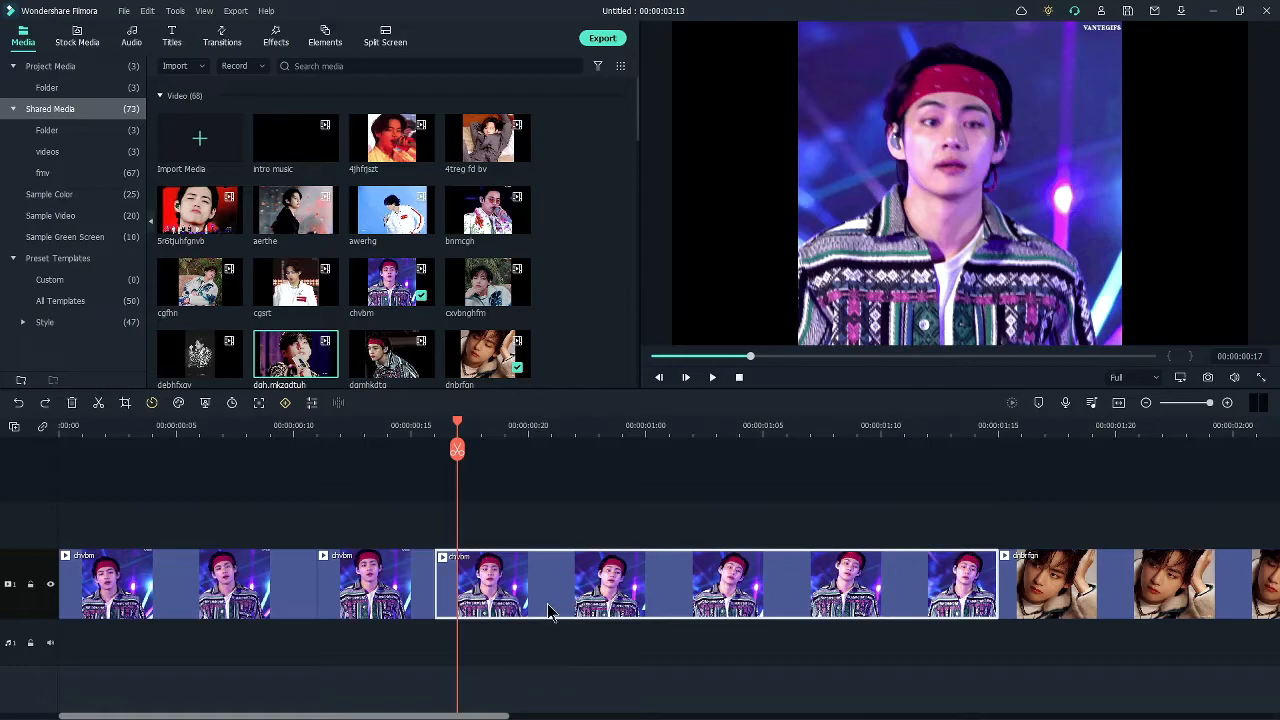
{"action": "key", "text": "Delete"}
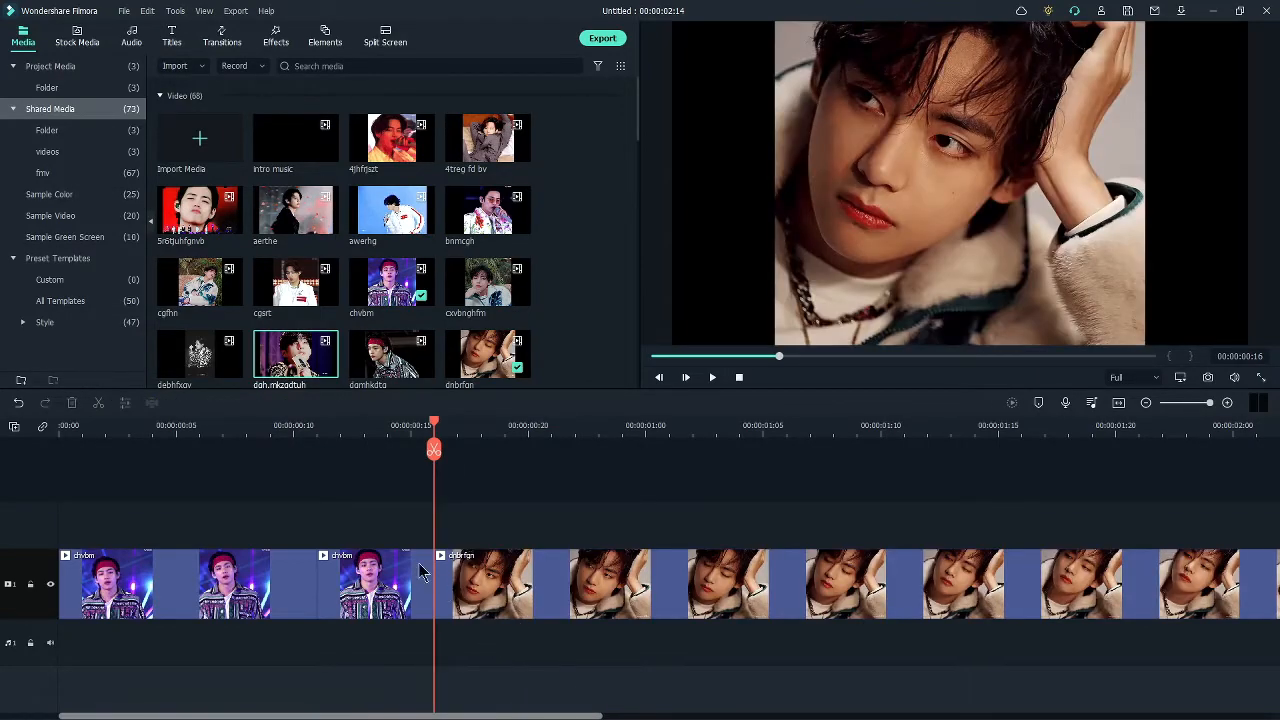
Copy the second chvbm piece on the first video track and place the playhead at its start, 00:00:00:11.
{"action": "left_click", "coordinate": [413, 605]}
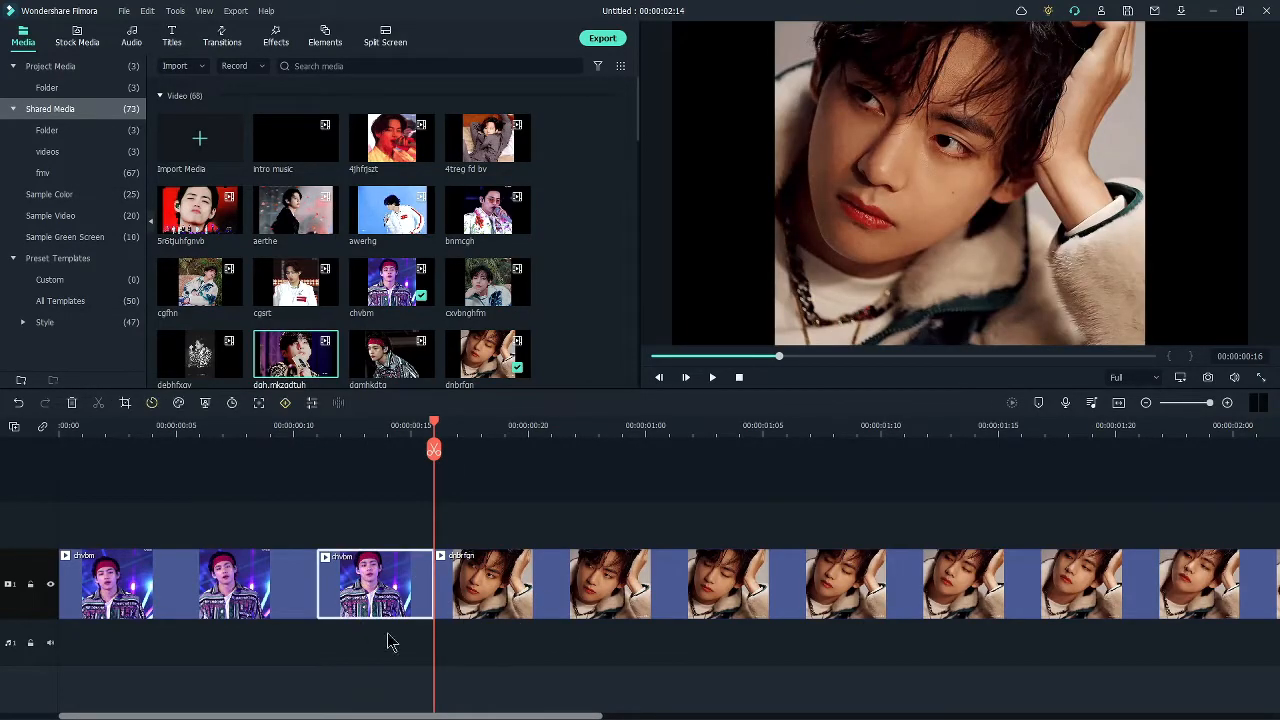
{"action": "left_click", "coordinate": [388, 473]}
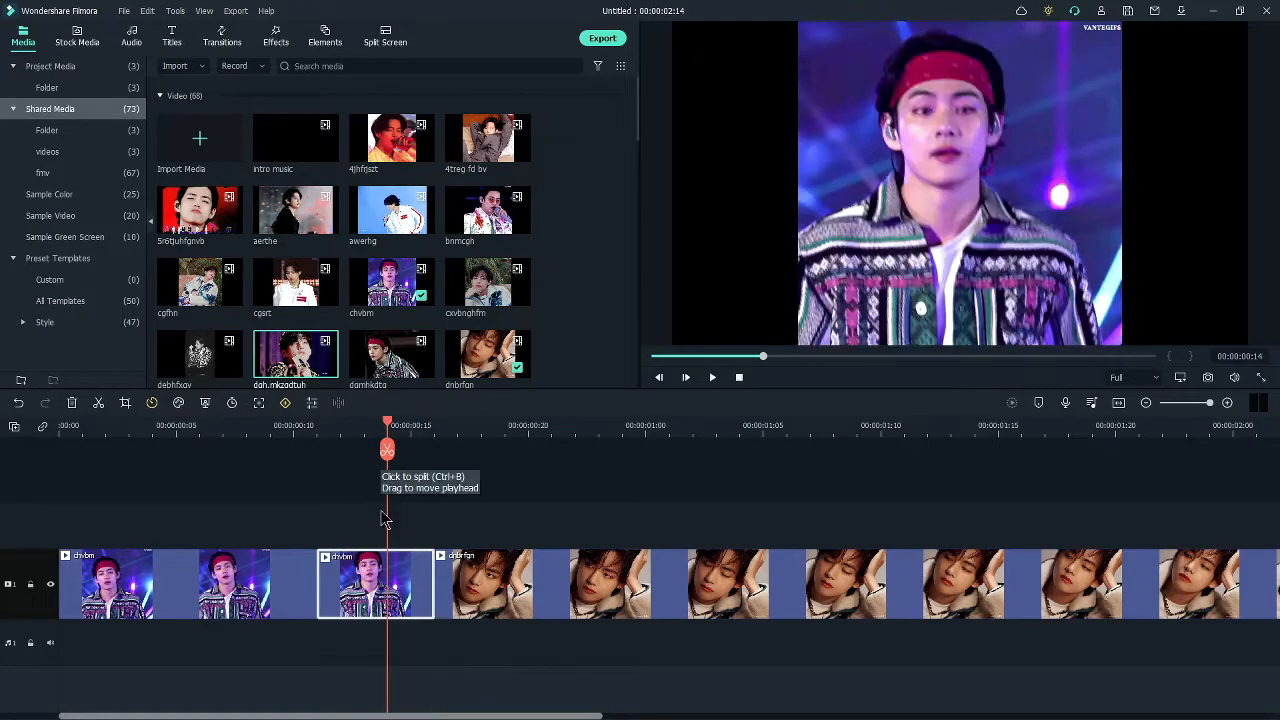
{"action": "right_click", "coordinate": [414, 562]}
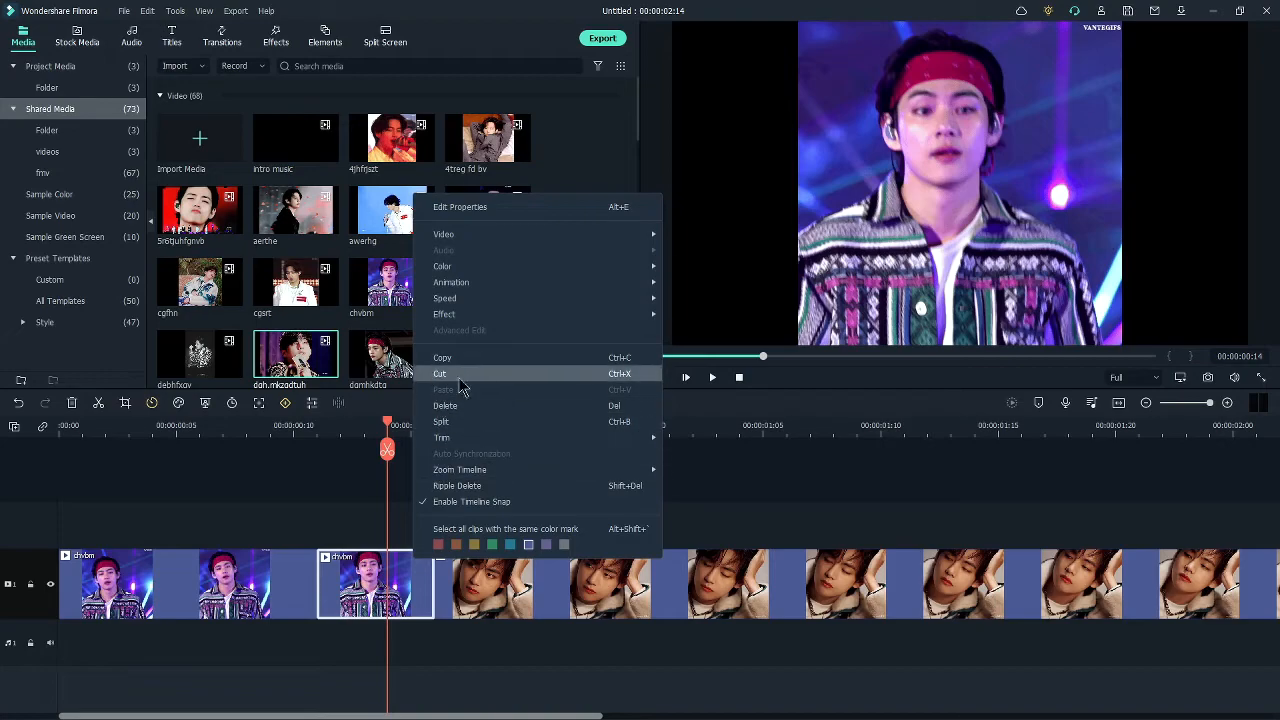
{"action": "left_click", "coordinate": [343, 523]}
{"action": "left_click", "coordinate": [381, 600]}
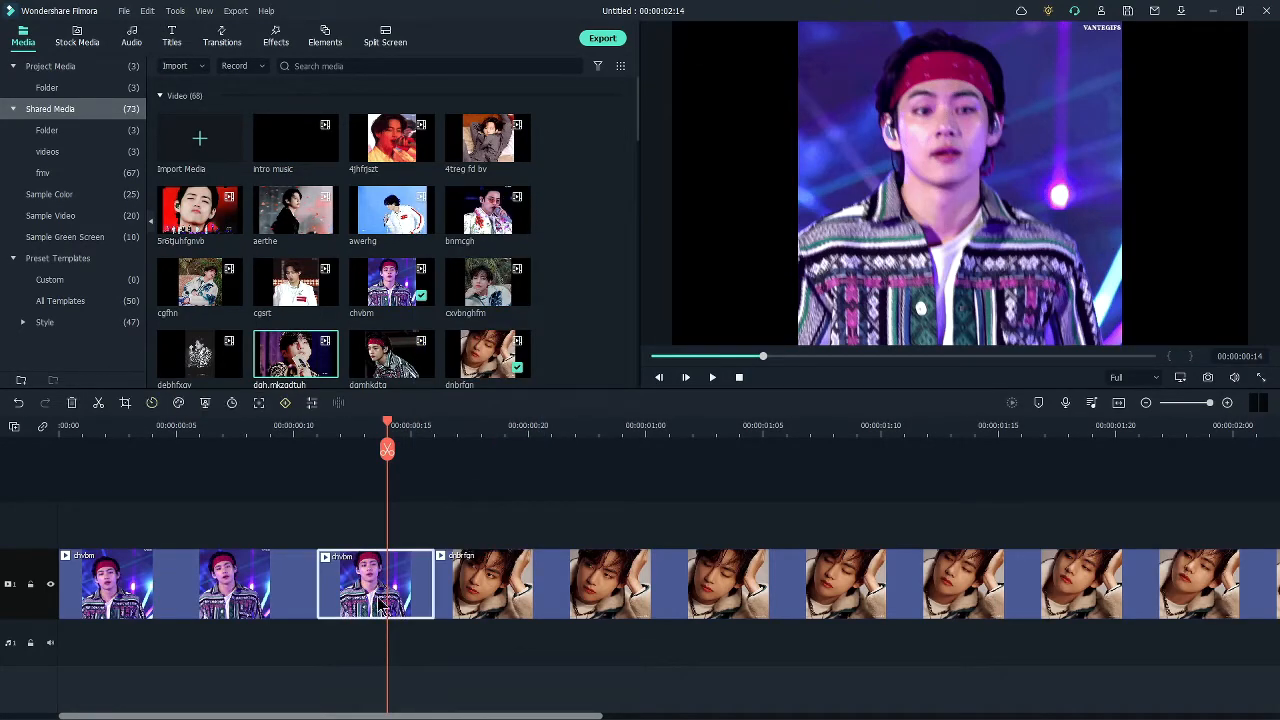
{"action": "key", "text": "ctrl+c"}
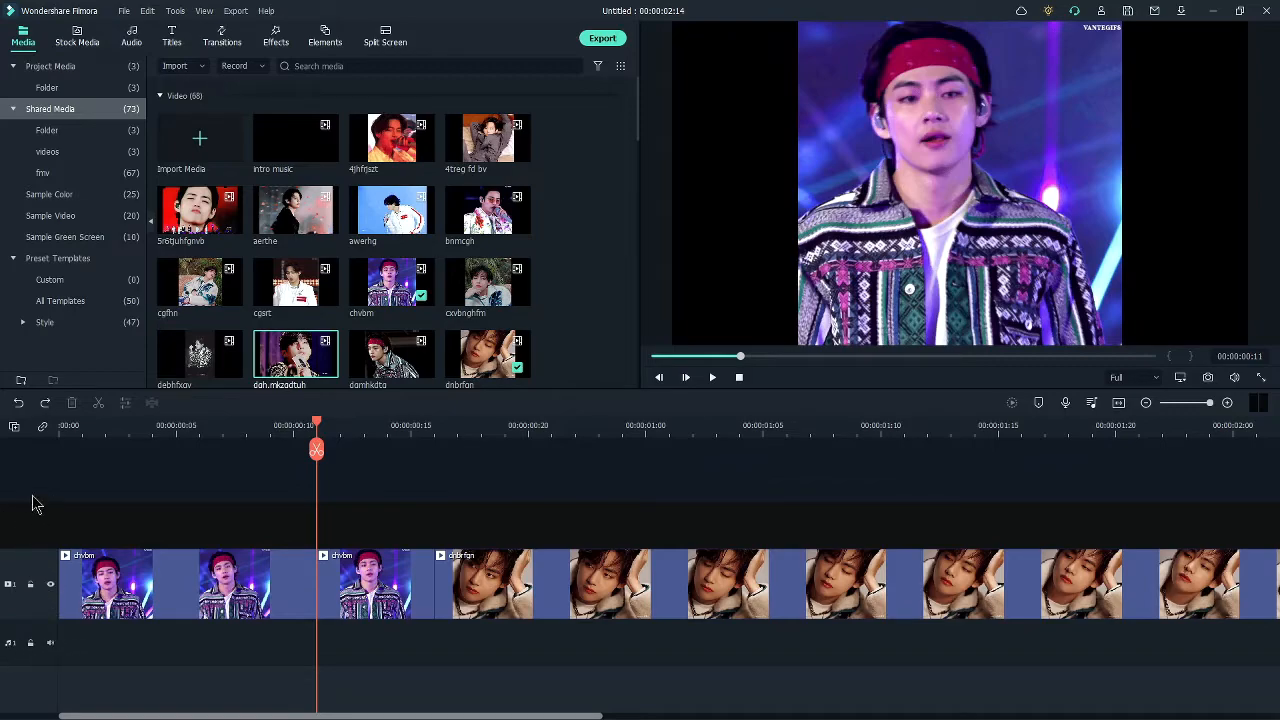
Use the Track Manager to add one video track and one audio track, each placed above Track 1.
{"action": "left_click", "coordinate": [15, 428]}
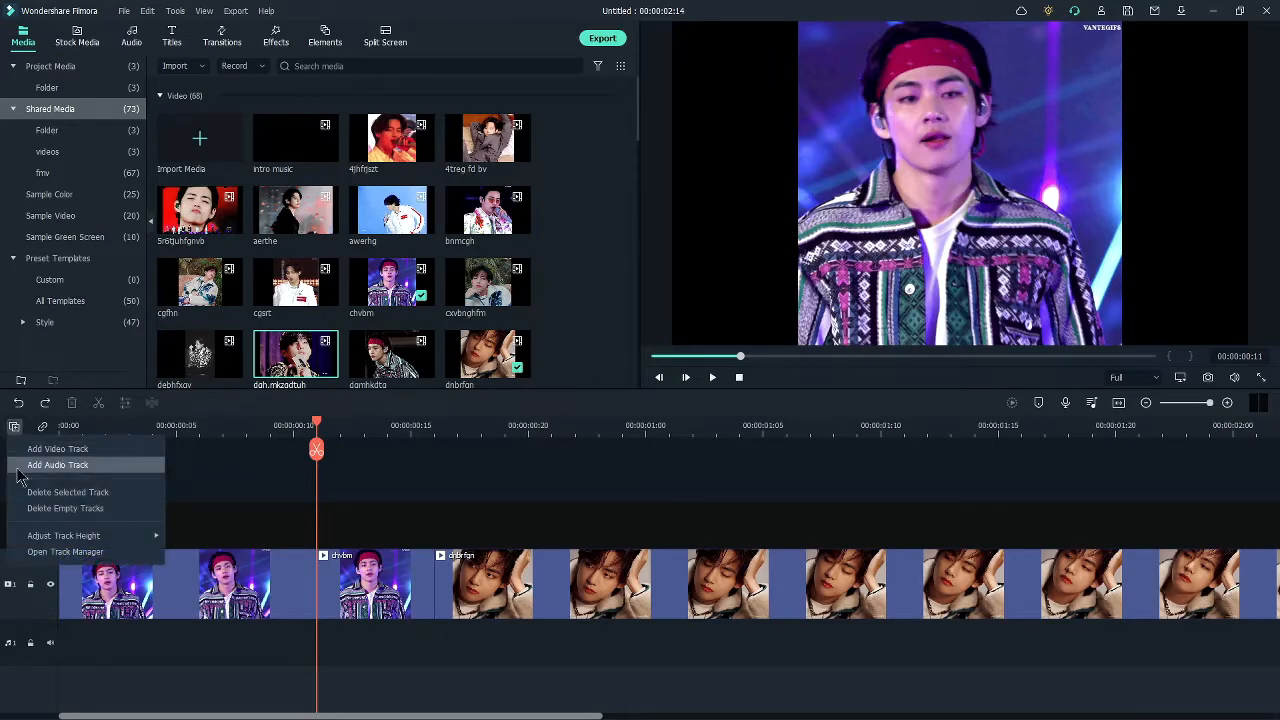
{"action": "left_click", "coordinate": [45, 551]}
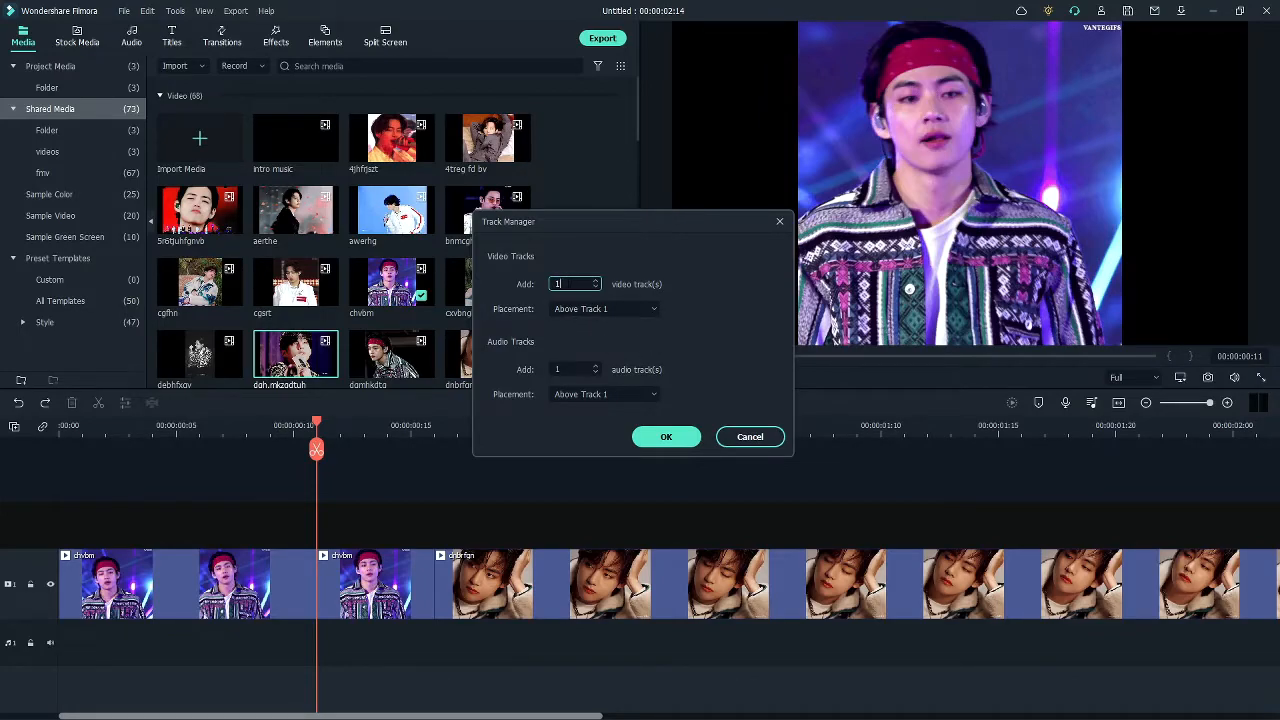
{"action": "left_click", "coordinate": [644, 315]}
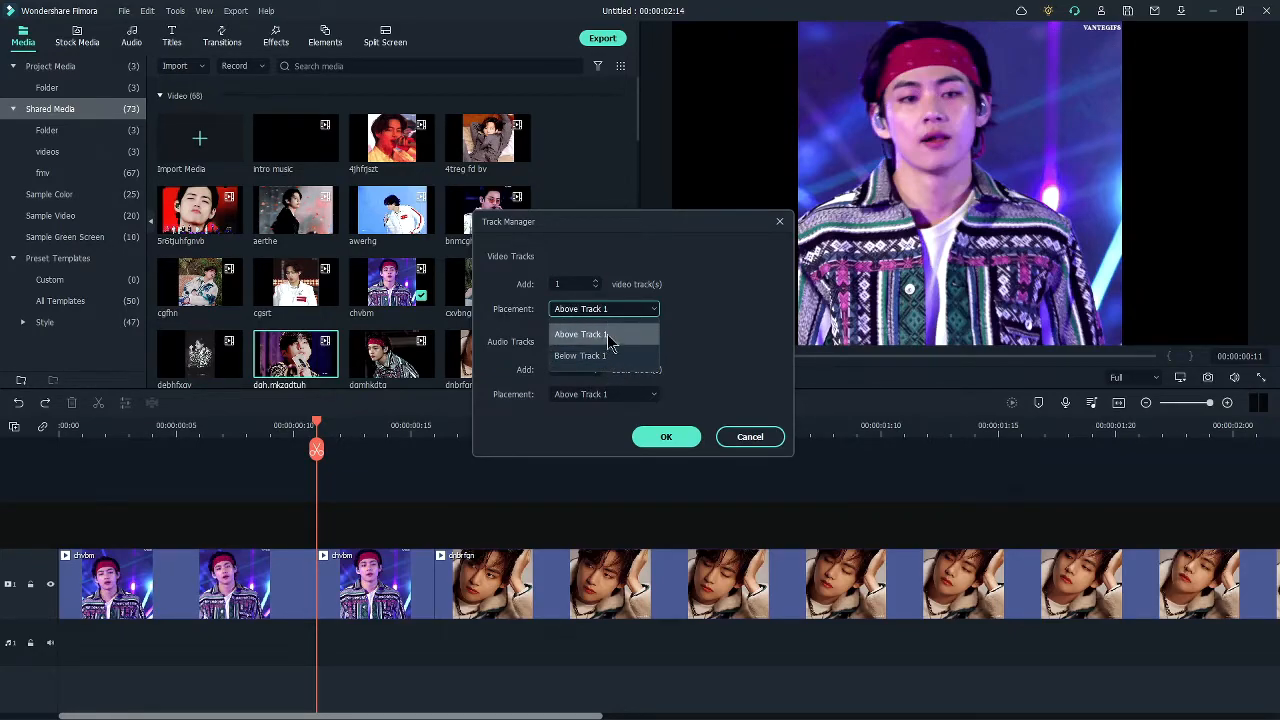
{"action": "left_click", "coordinate": [607, 334]}
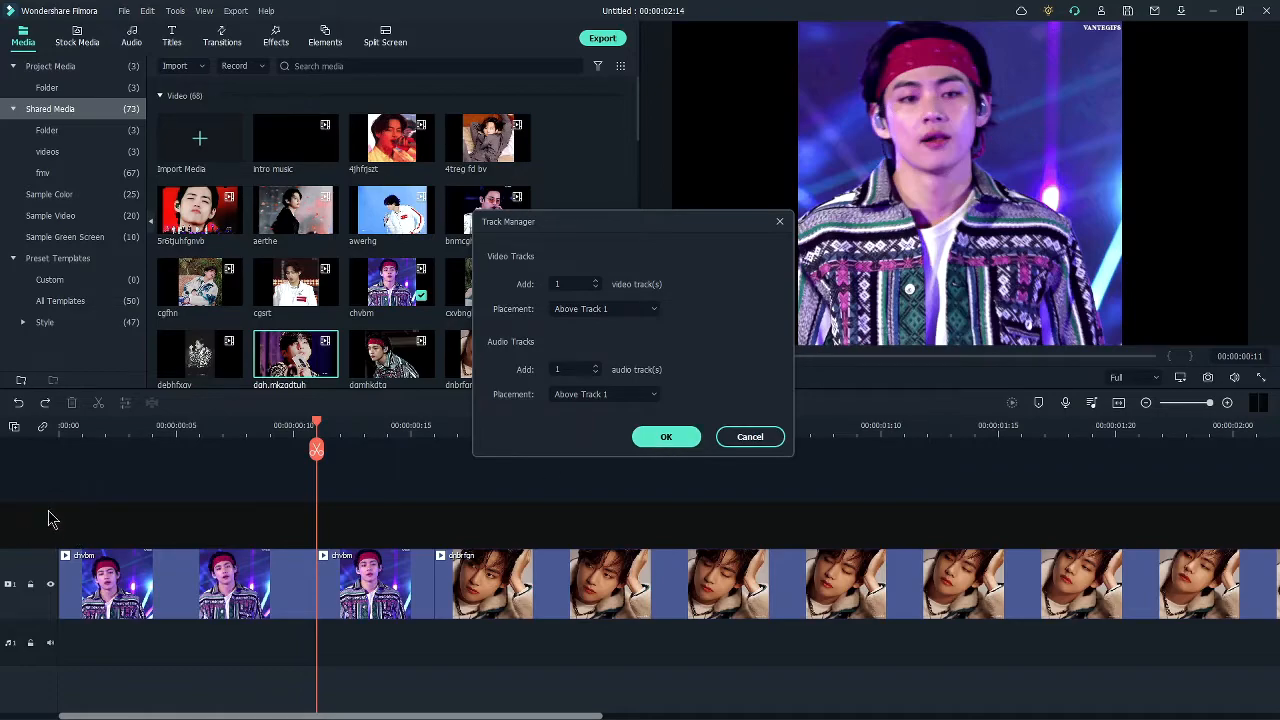
{"action": "left_click", "coordinate": [690, 437]}
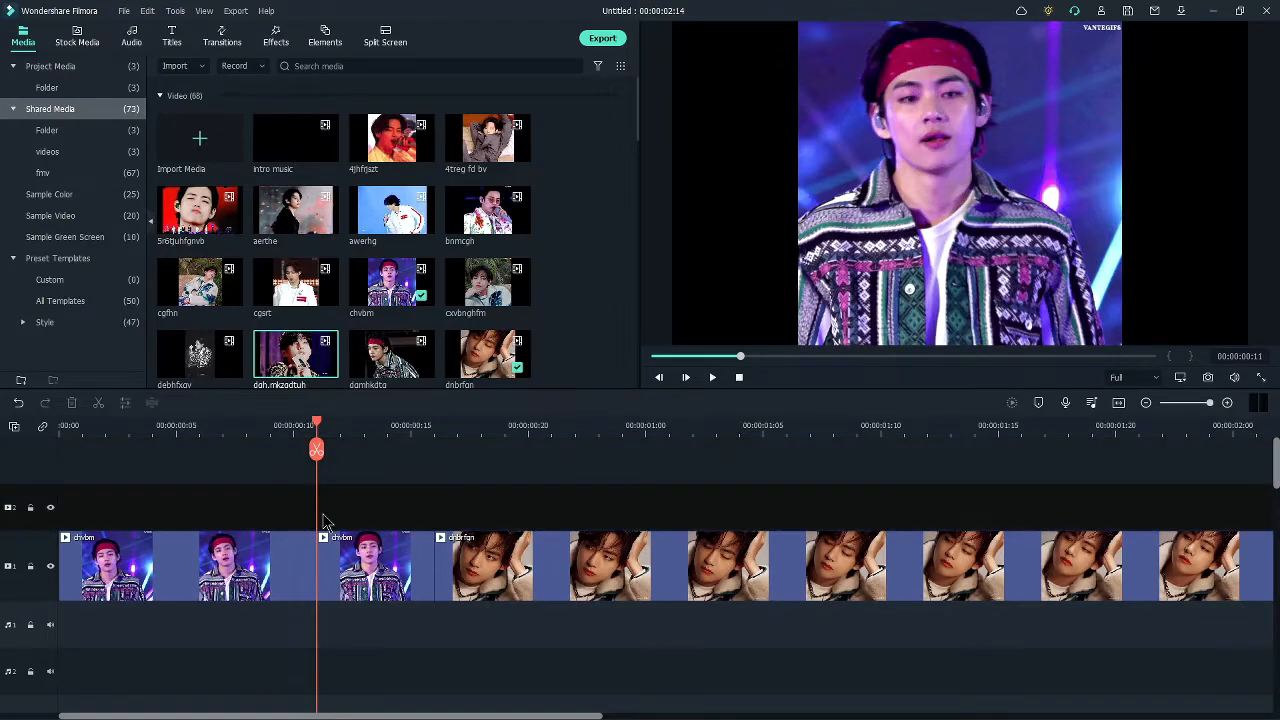
Paste the copied chvbm piece onto the second video track at 00:00:00:11, check it with the playhead, and leave nothing selected.
{"action": "key", "text": "ctrl+v"}
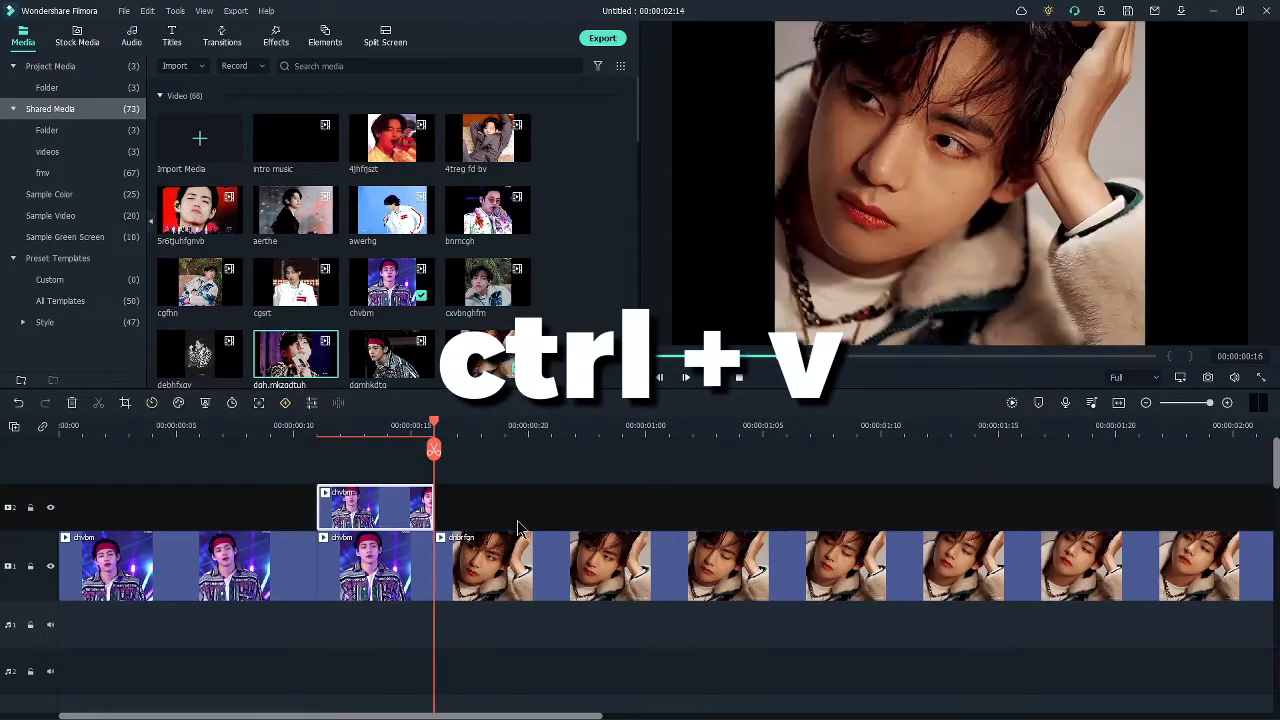
{"action": "left_click_drag", "start_coordinate": [360, 426], "coordinate": [271, 426]}
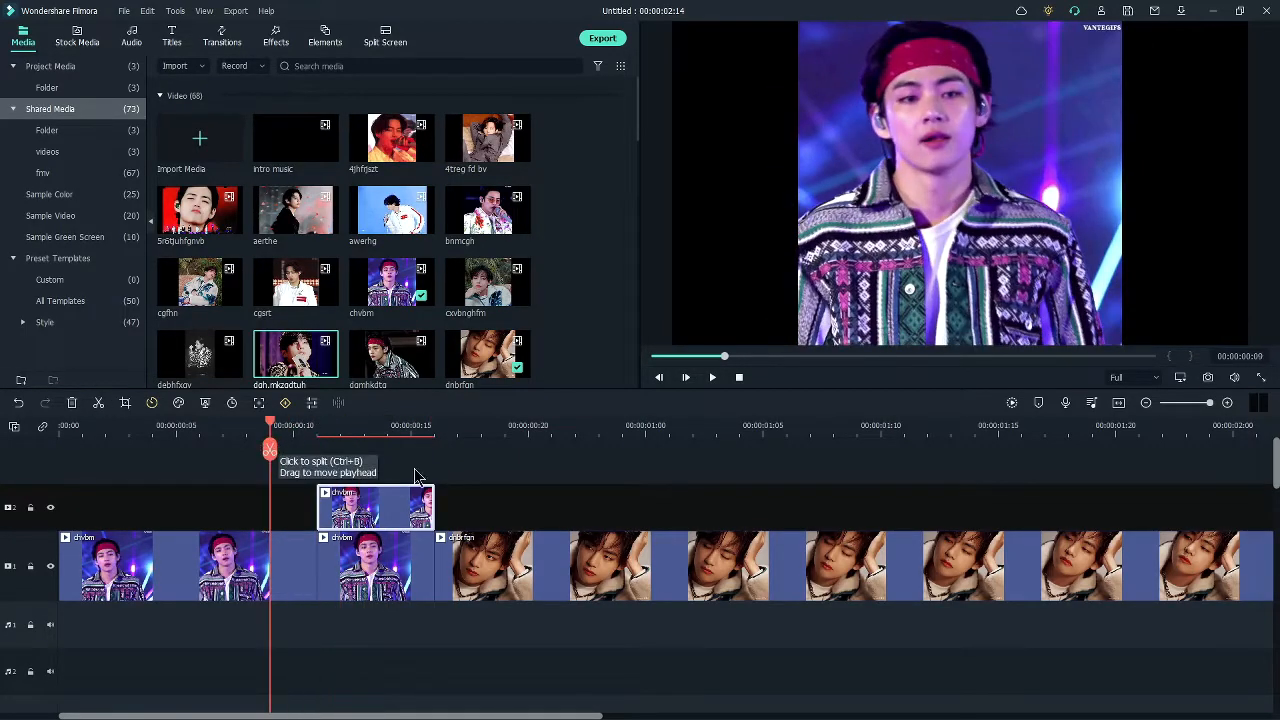
{"action": "left_click", "coordinate": [317, 426]}
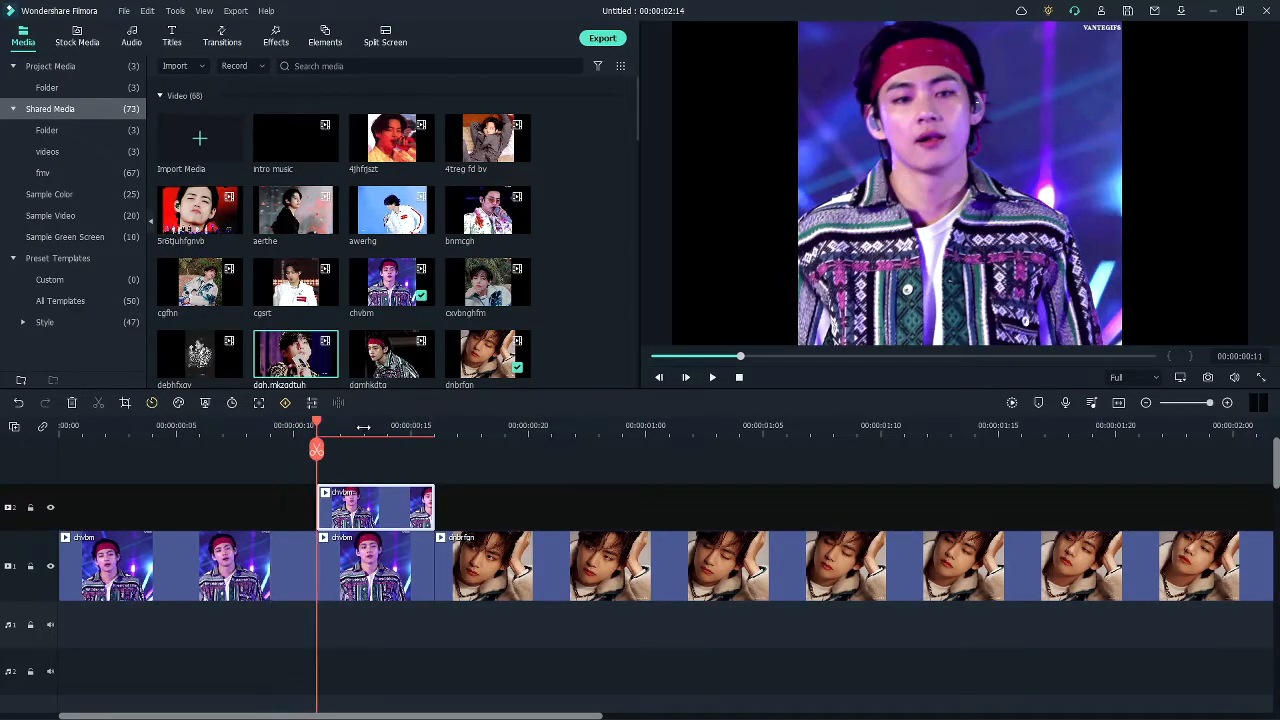
{"action": "left_click", "coordinate": [387, 427]}
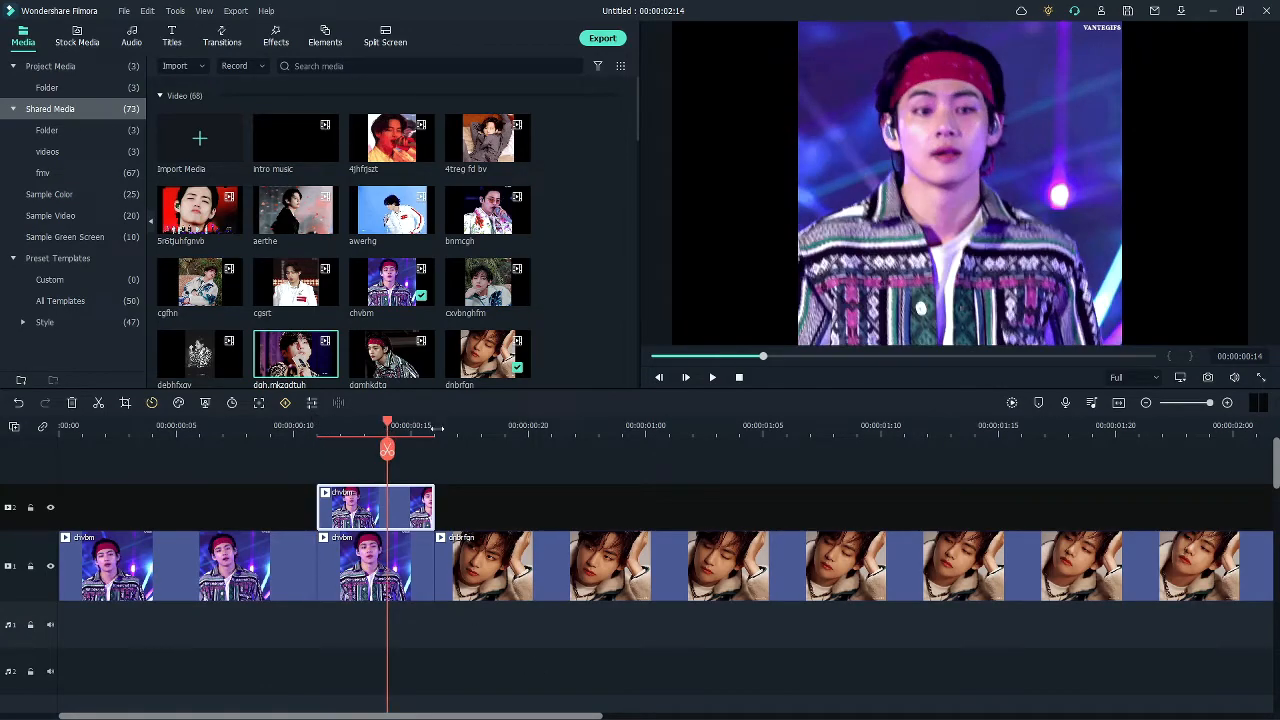
{"action": "left_click", "coordinate": [292, 427]}
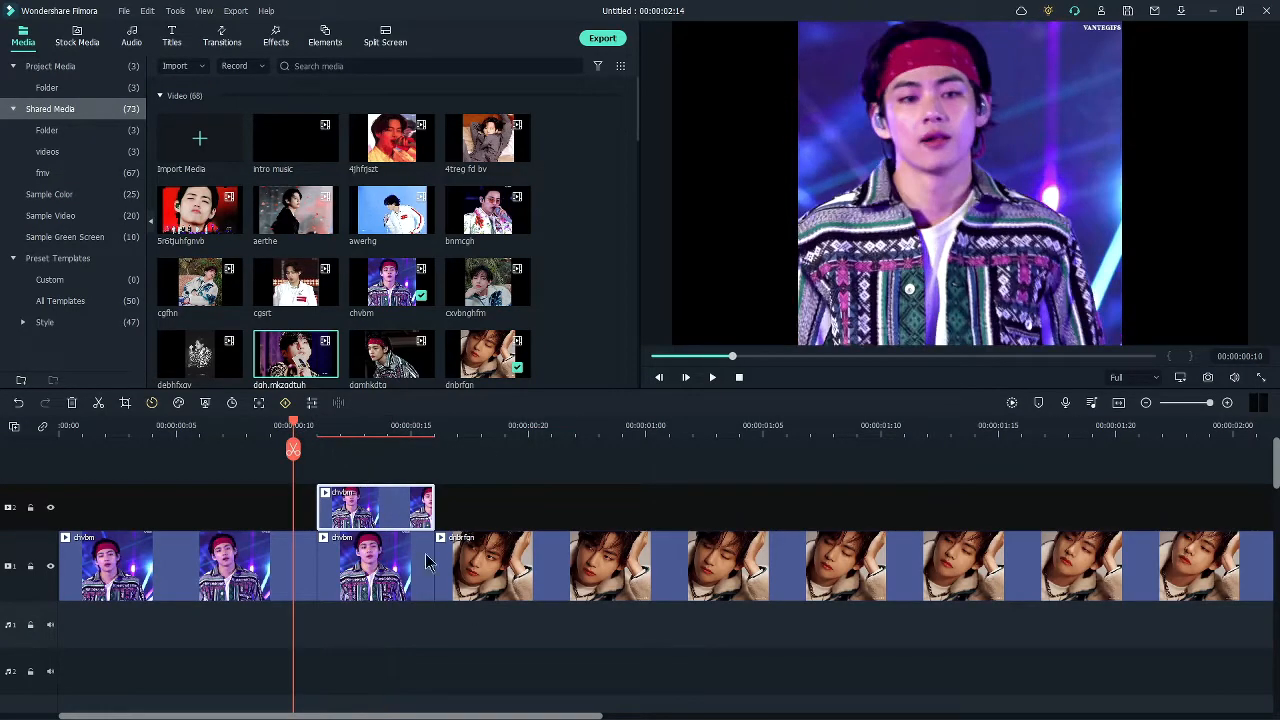
{"action": "left_click", "coordinate": [458, 634]}
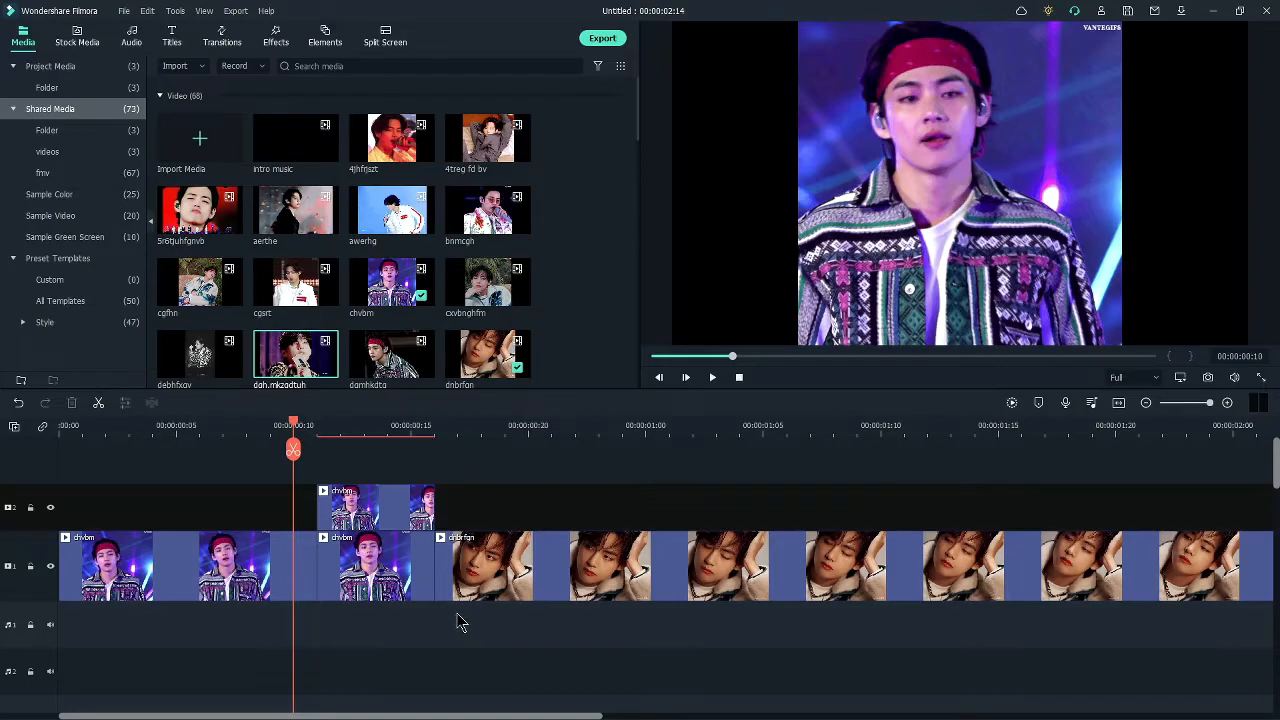
Scrub the playhead between 00:00:00:09 and 00:00:00:13 to examine the frames around the pasted chvbm piece's start.
{"action": "left_click", "coordinate": [316, 425]}
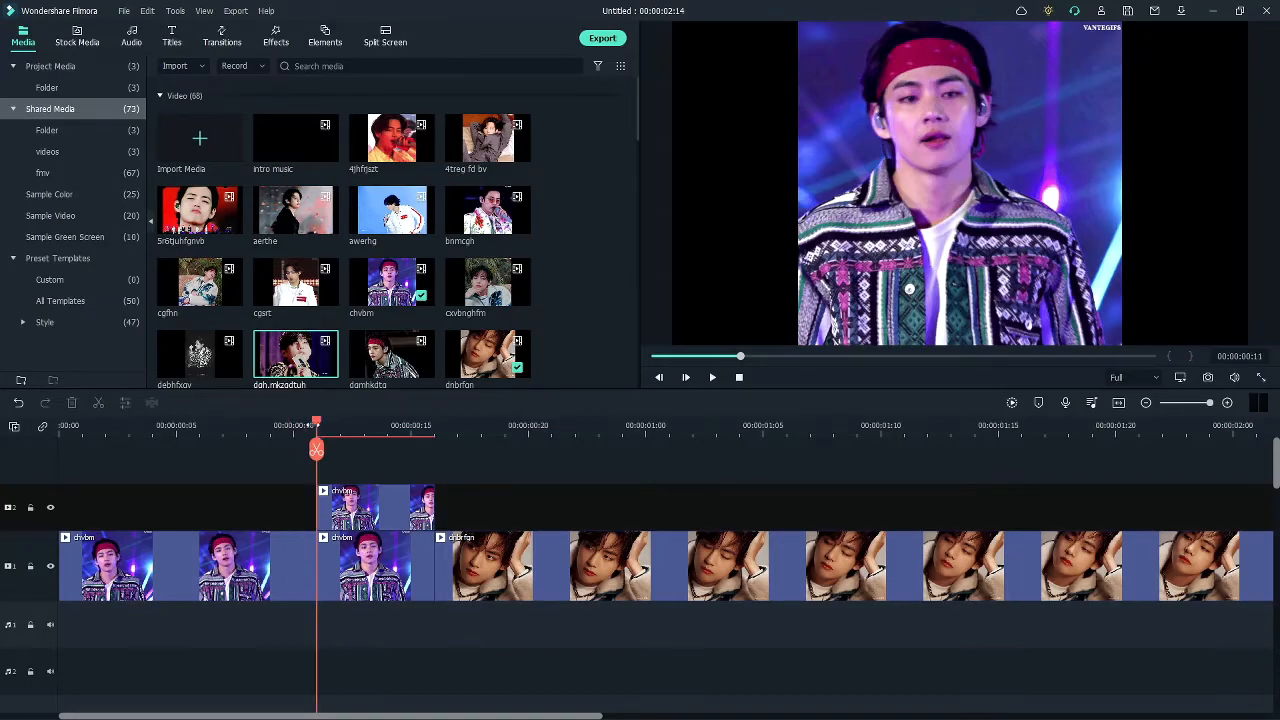
{"action": "left_click_drag", "start_coordinate": [322, 428], "coordinate": [280, 432]}
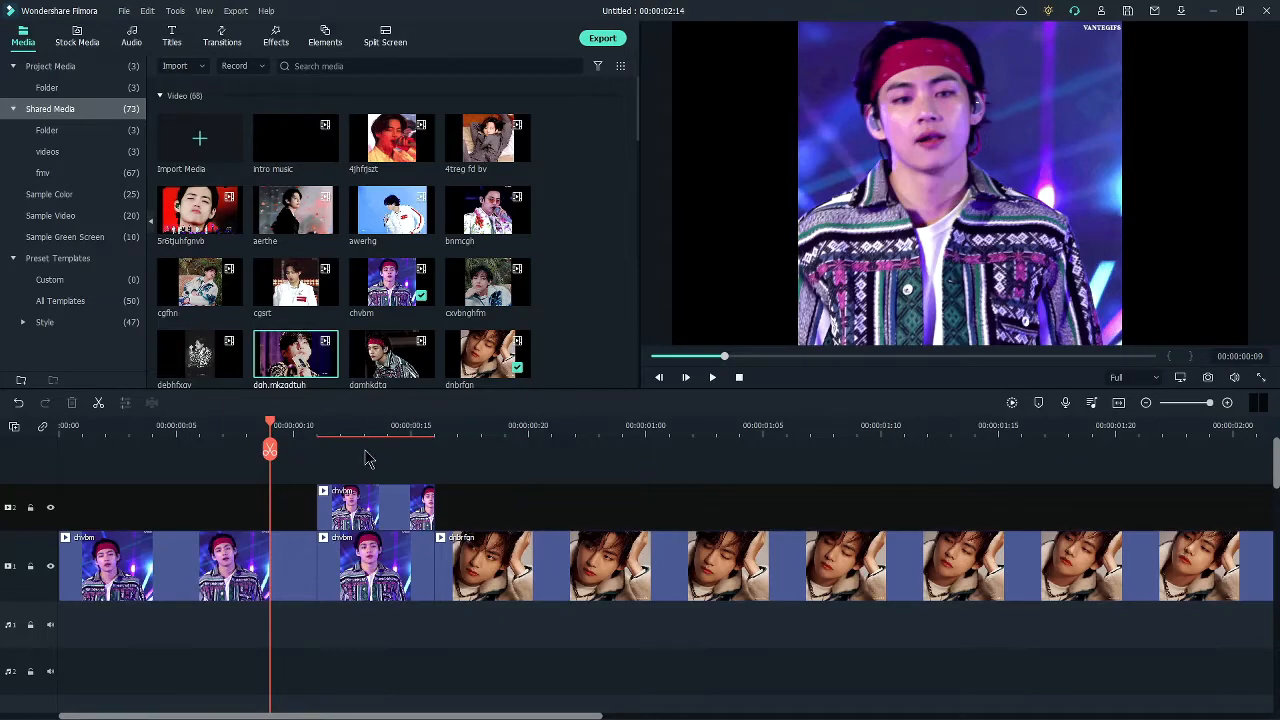
{"action": "left_click", "coordinate": [296, 425]}
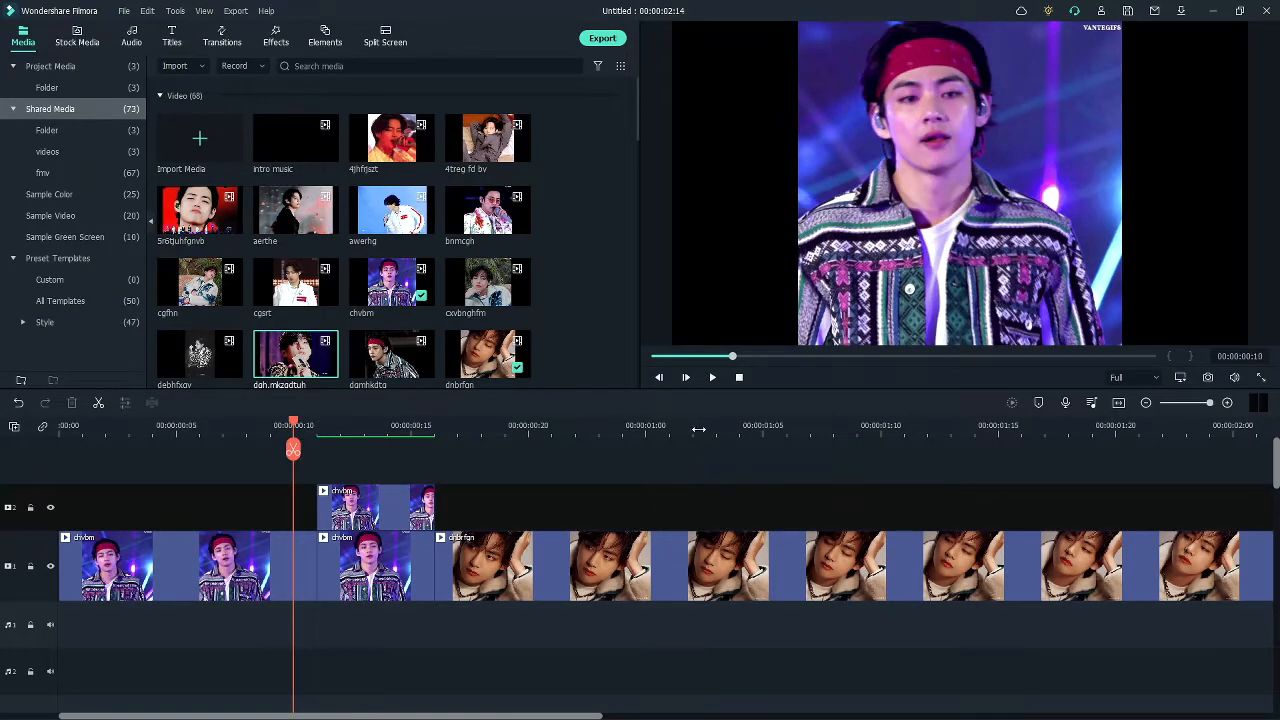
{"action": "key", "text": "Right"}
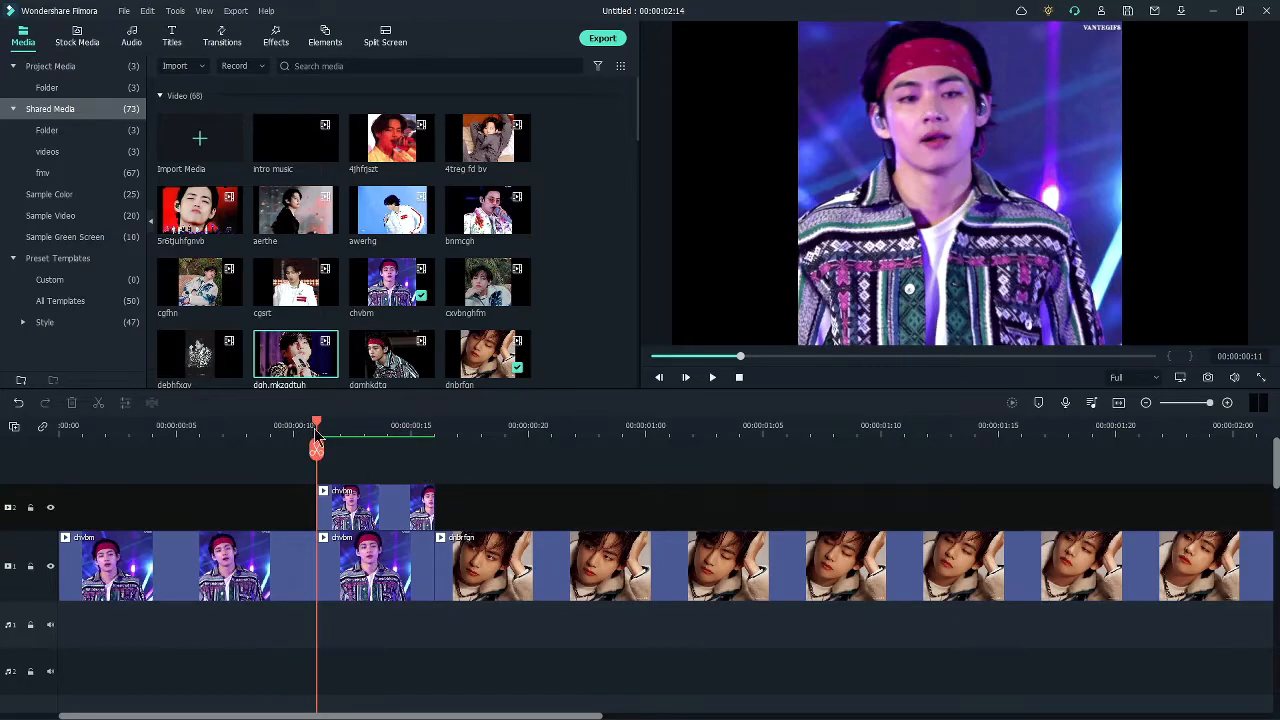
{"action": "left_click_drag", "start_coordinate": [321, 428], "coordinate": [299, 429]}
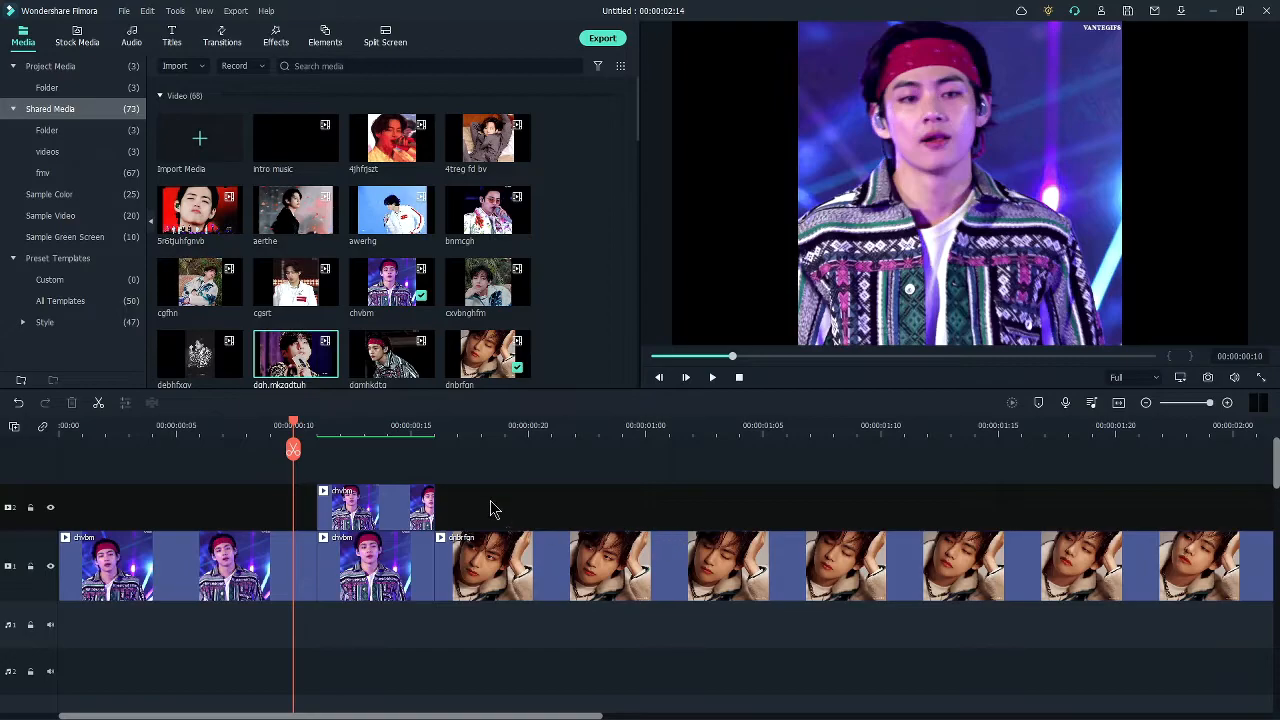
{"action": "left_click", "coordinate": [324, 432]}
{"action": "left_click_drag", "start_coordinate": [318, 426], "coordinate": [294, 425]}
{"action": "left_click", "coordinate": [362, 427]}
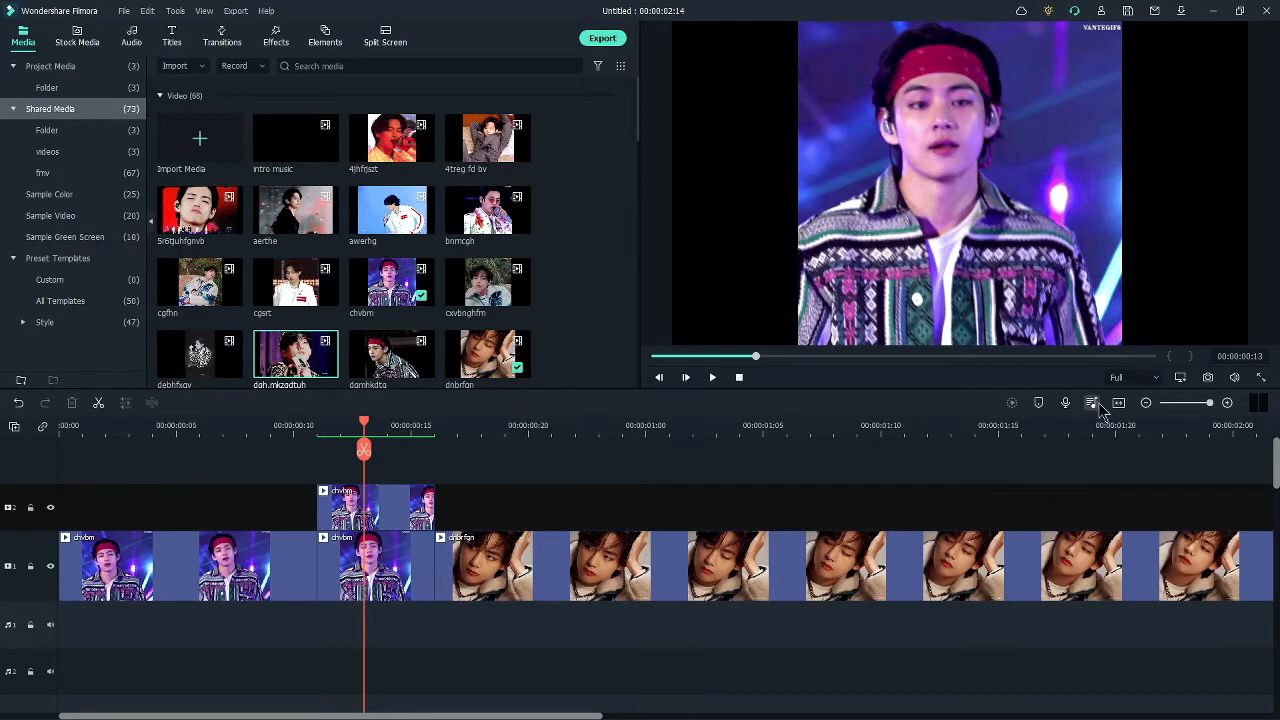
Review the pasted chvbm piece by scrubbing around 00:00:00:11 and playing from 00:00:00:09, ending with the playhead at 00:00:00:07.
{"action": "left_click_drag", "start_coordinate": [717, 425], "coordinate": [675, 425]}
{"action": "left_click_drag", "start_coordinate": [285, 446], "coordinate": [226, 428]}
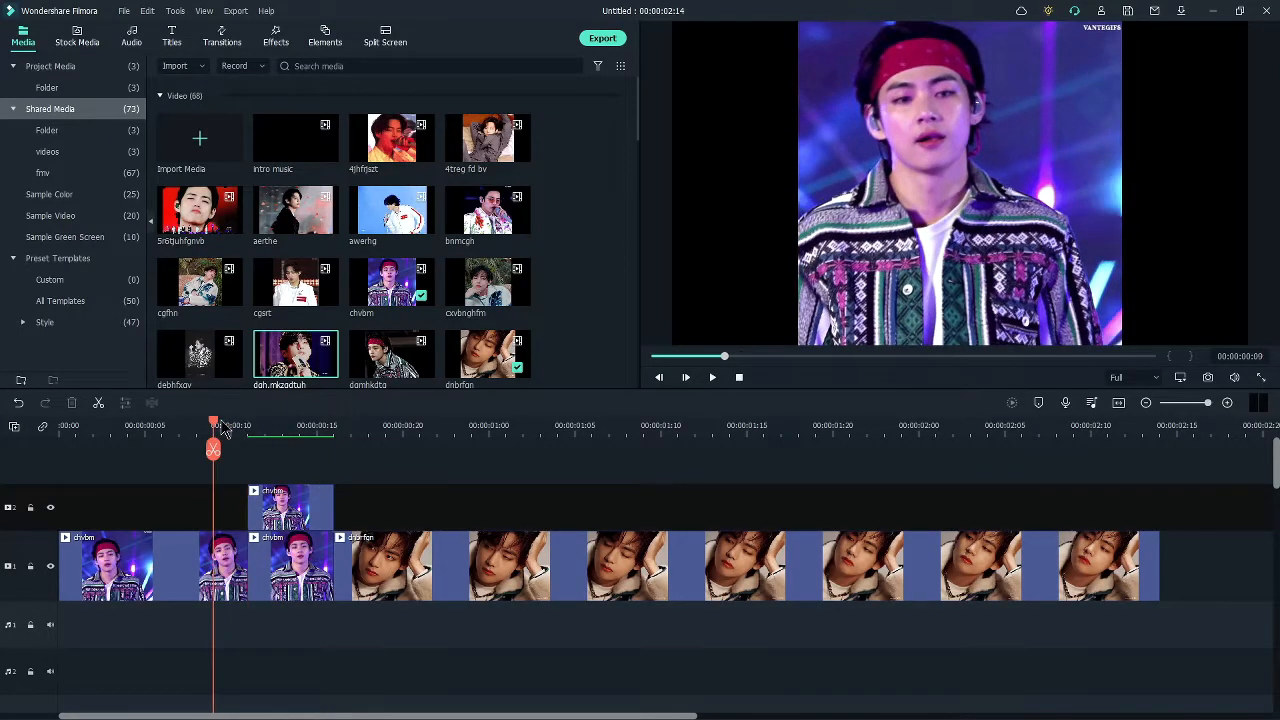
{"action": "left_click", "coordinate": [247, 425]}
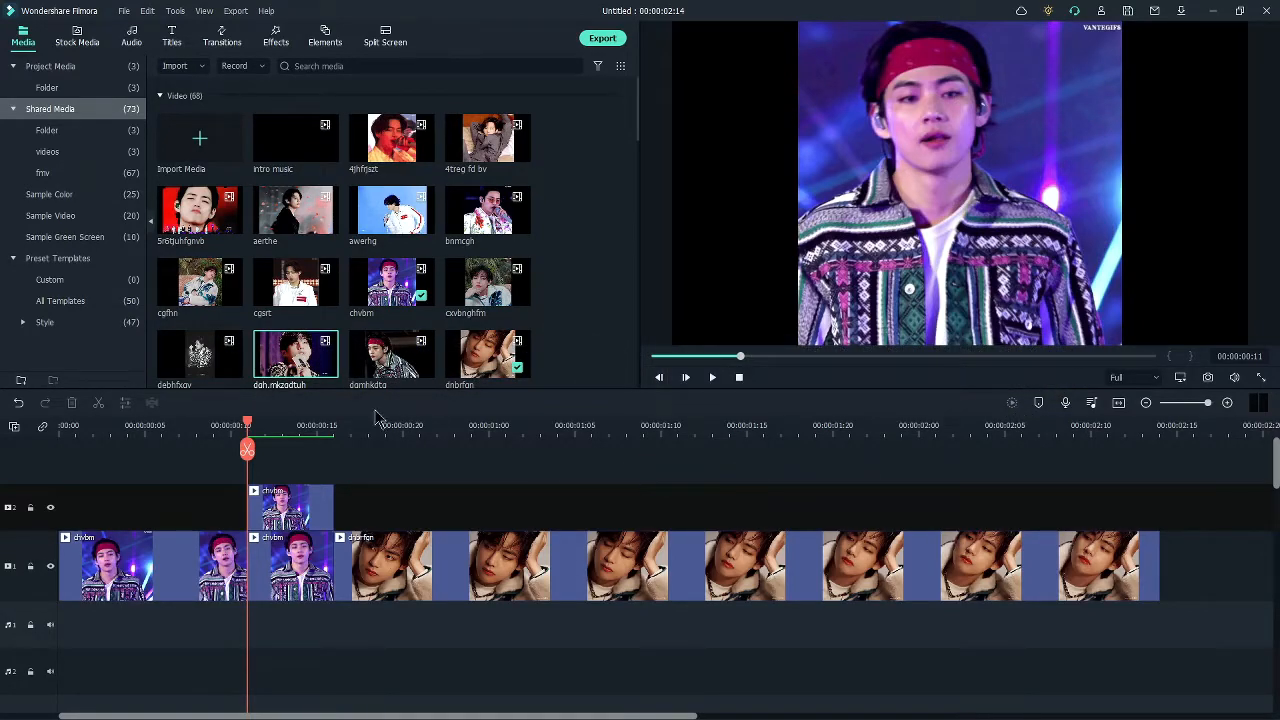
{"action": "left_click", "coordinate": [300, 427]}
{"action": "left_click_drag", "start_coordinate": [305, 430], "coordinate": [264, 445]}
{"action": "left_click_drag", "start_coordinate": [286, 497], "coordinate": [443, 566]}
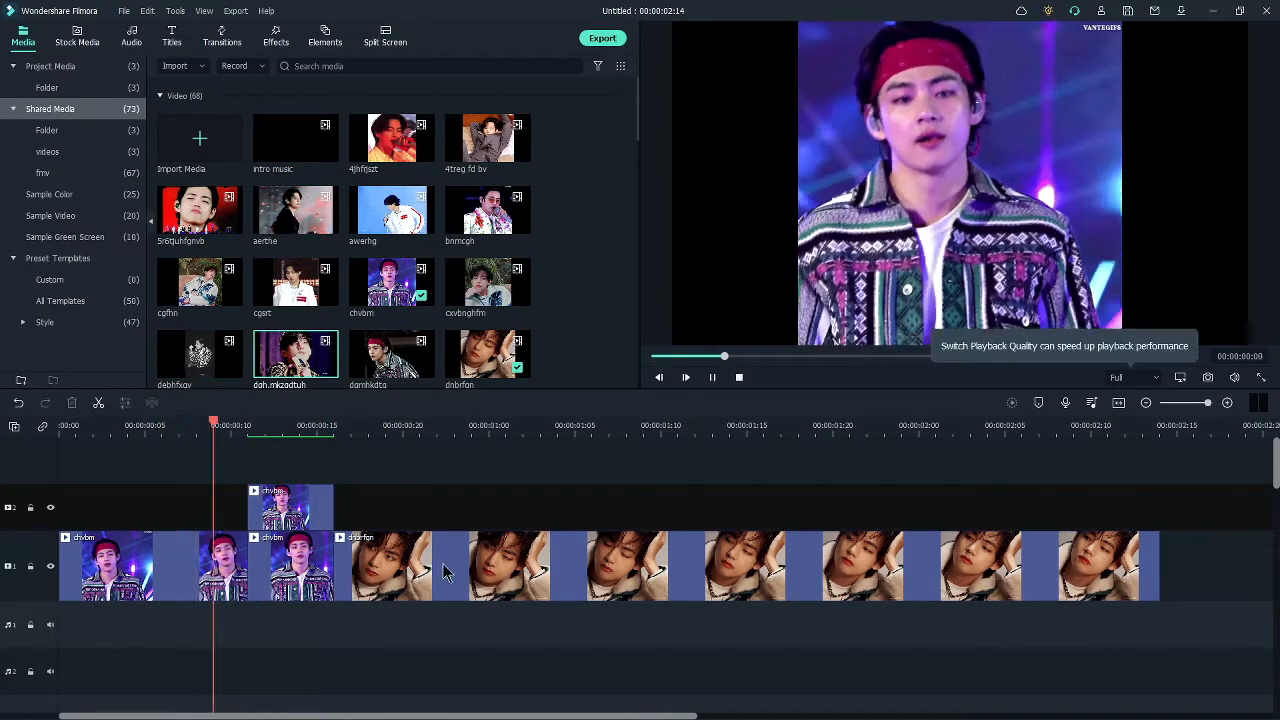
{"action": "left_click", "coordinate": [182, 431]}
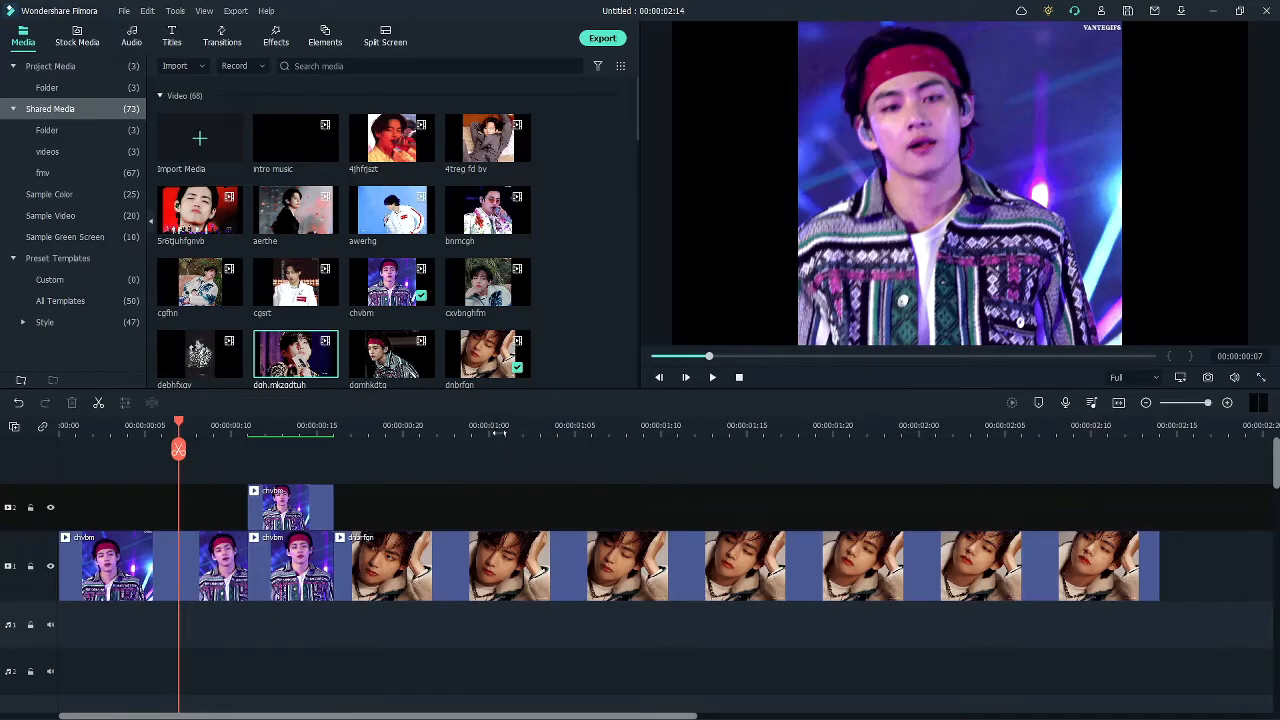
Play the sequence from the start of the timeline and pause it at 00:00:00:24.
{"action": "scroll", "coordinate": [507, 432], "scroll_direction": "down", "scroll_amount": 3}
{"action": "left_click_drag", "start_coordinate": [115, 425], "coordinate": [73, 432]}
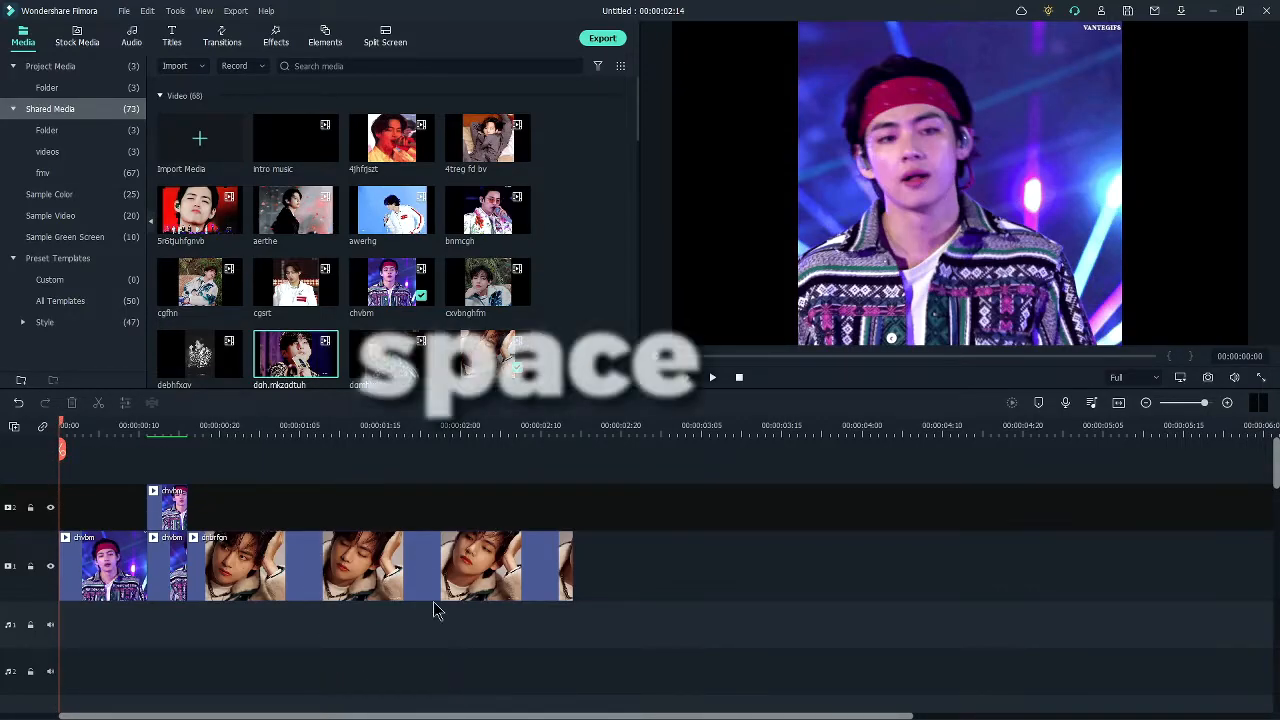
{"action": "key", "text": "space"}
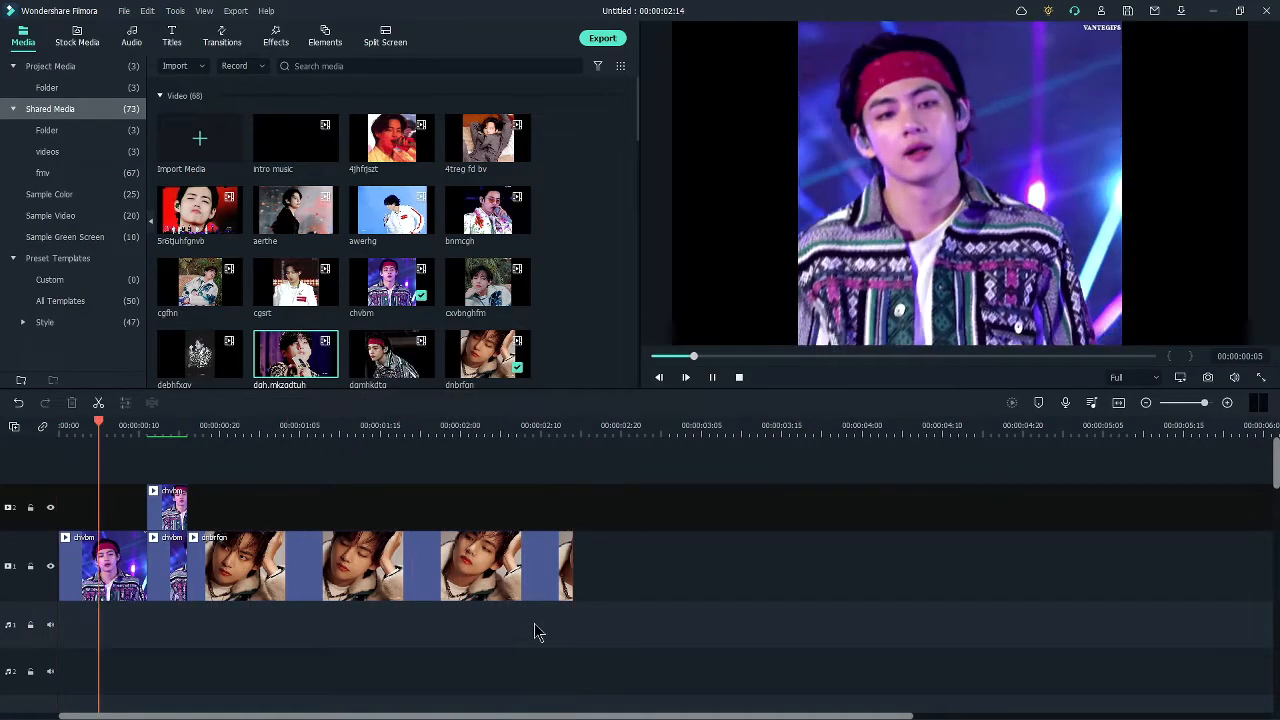
{"action": "key", "text": "space"}
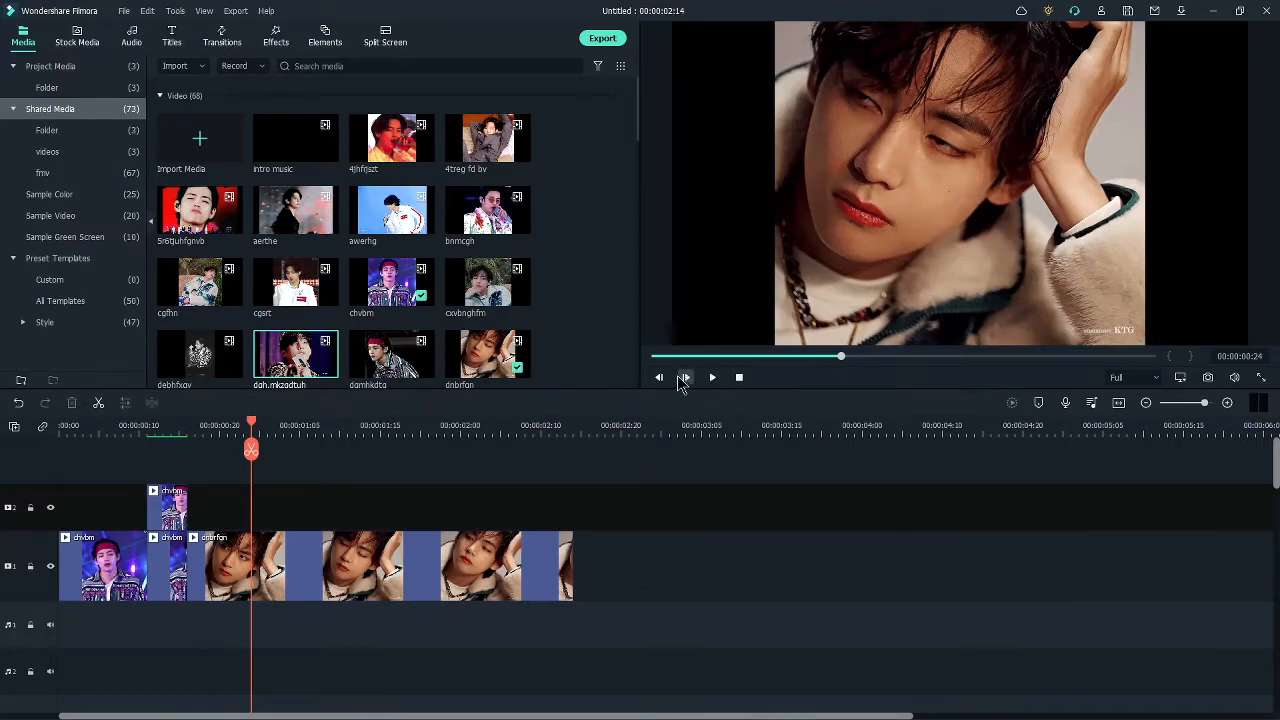
{"action": "right_click", "coordinate": [677, 484]}
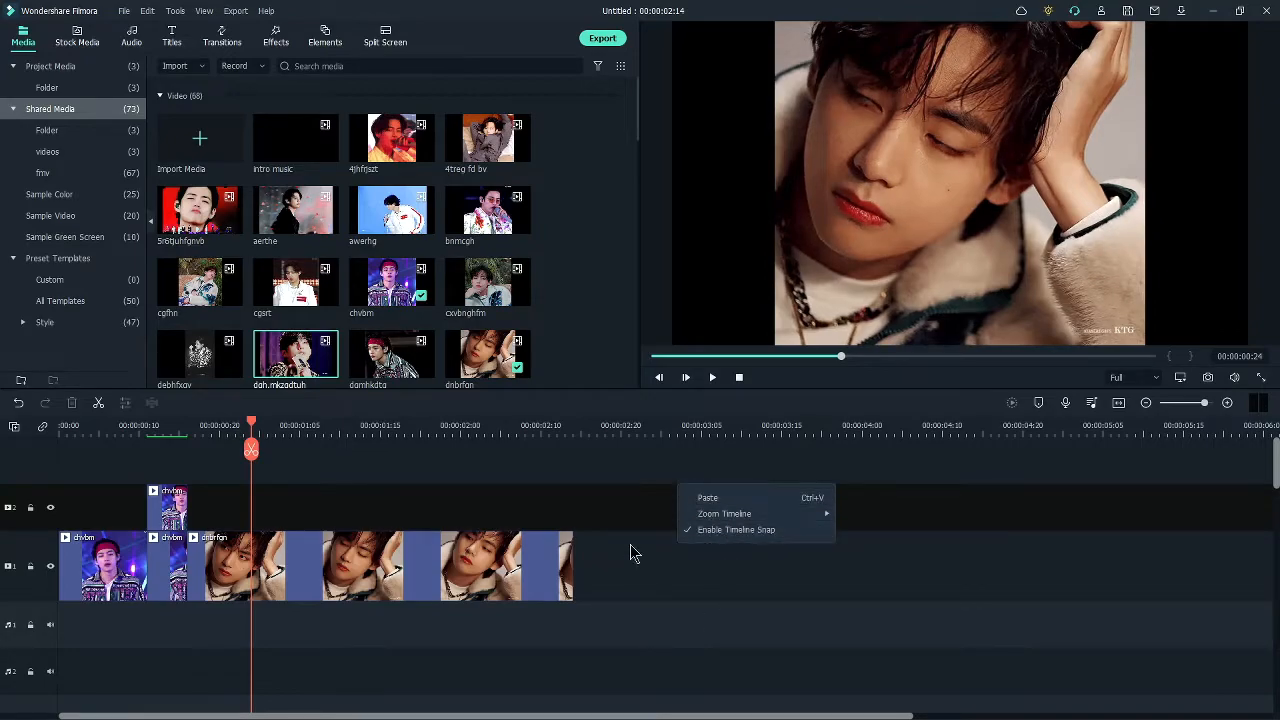
{"action": "right_click", "coordinate": [620, 511]}
{"action": "right_click", "coordinate": [412, 497]}
{"action": "left_click", "coordinate": [711, 539]}
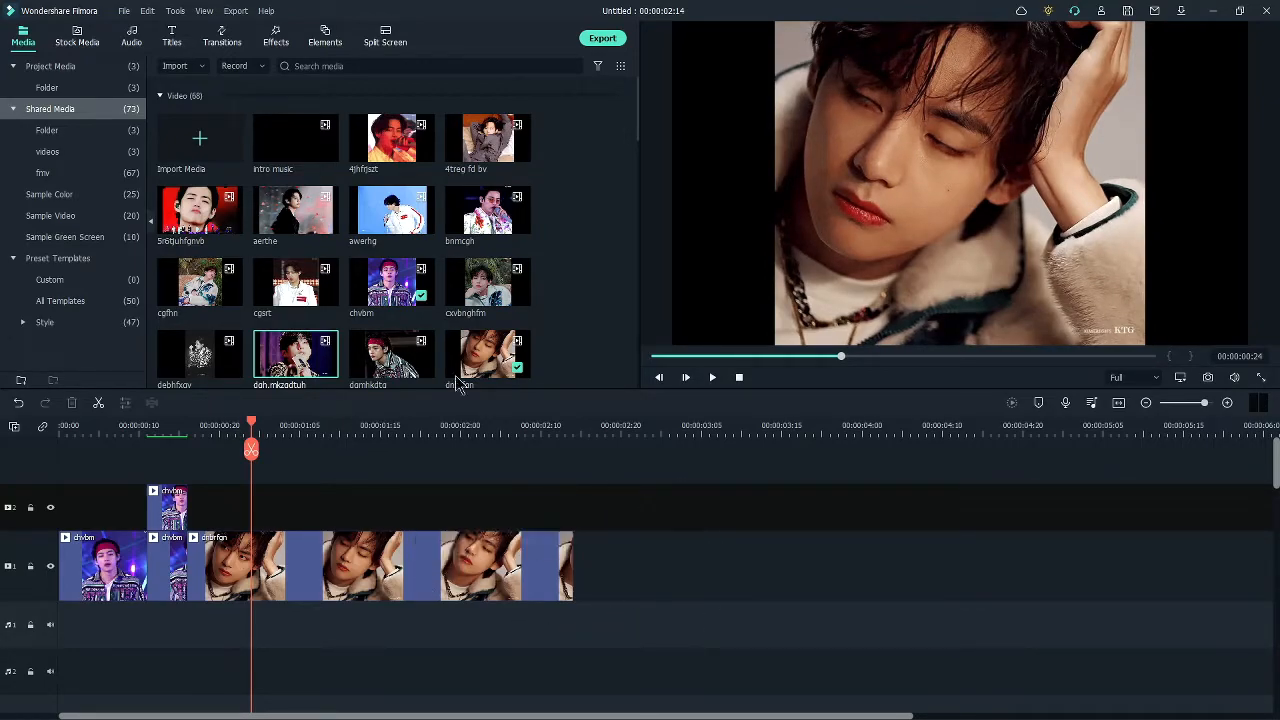
{"action": "left_click", "coordinate": [149, 11]}
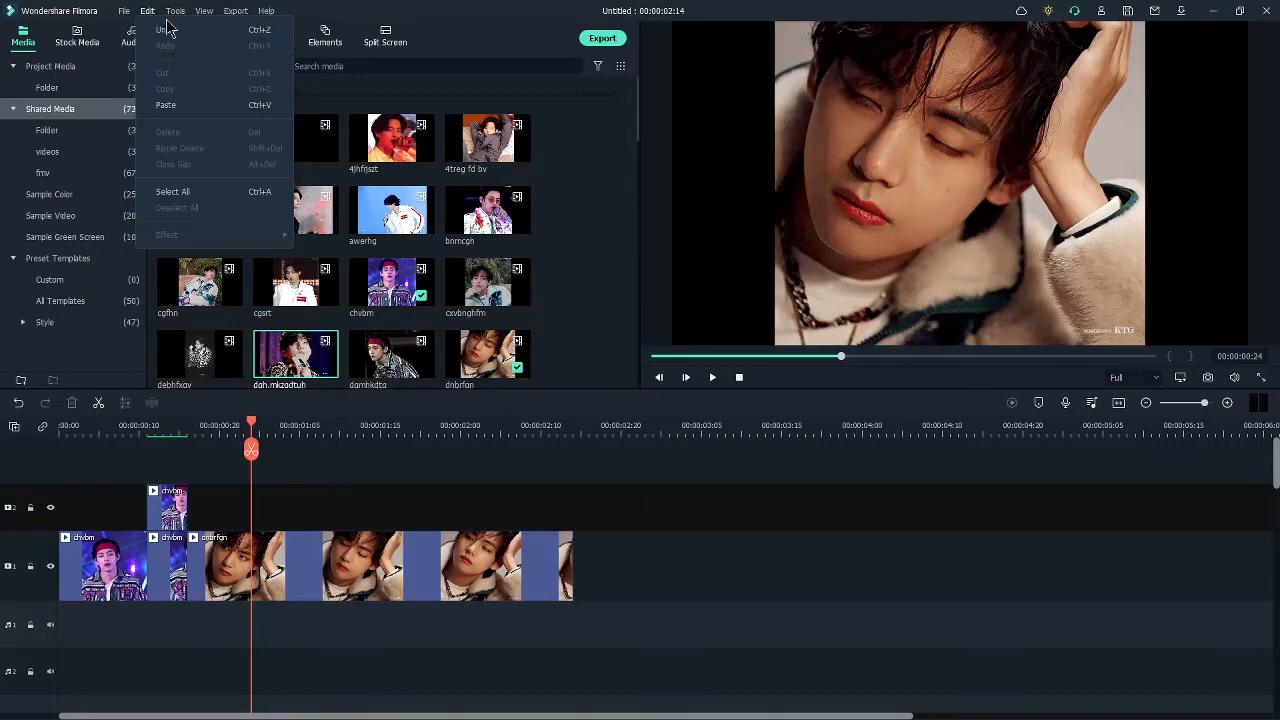
{"action": "mouse_move", "coordinate": [180, 14]}
{"action": "mouse_move", "coordinate": [263, 15]}
{"action": "left_click", "coordinate": [677, 578]}
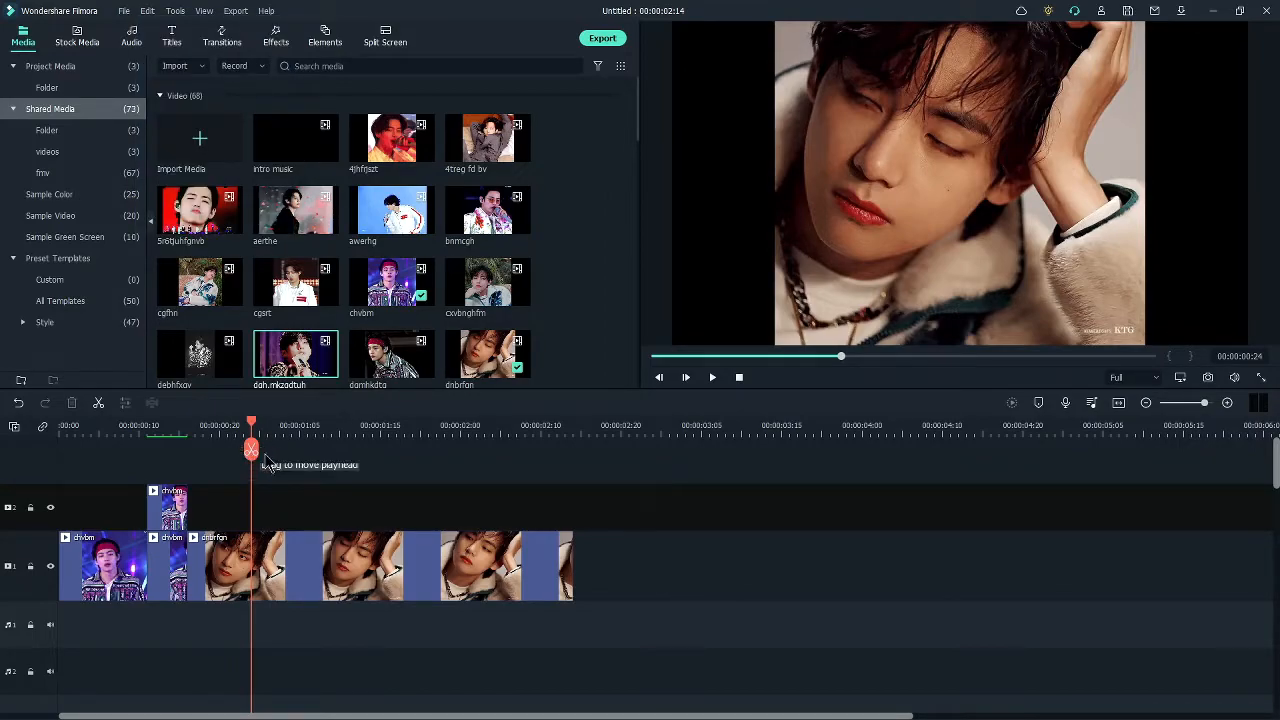
Play the sequence from the start of the timeline, pause it at 00:00:02:08, and return the playhead to the start.
{"action": "left_click_drag", "start_coordinate": [252, 450], "coordinate": [60, 450]}
{"action": "key", "text": "space"}
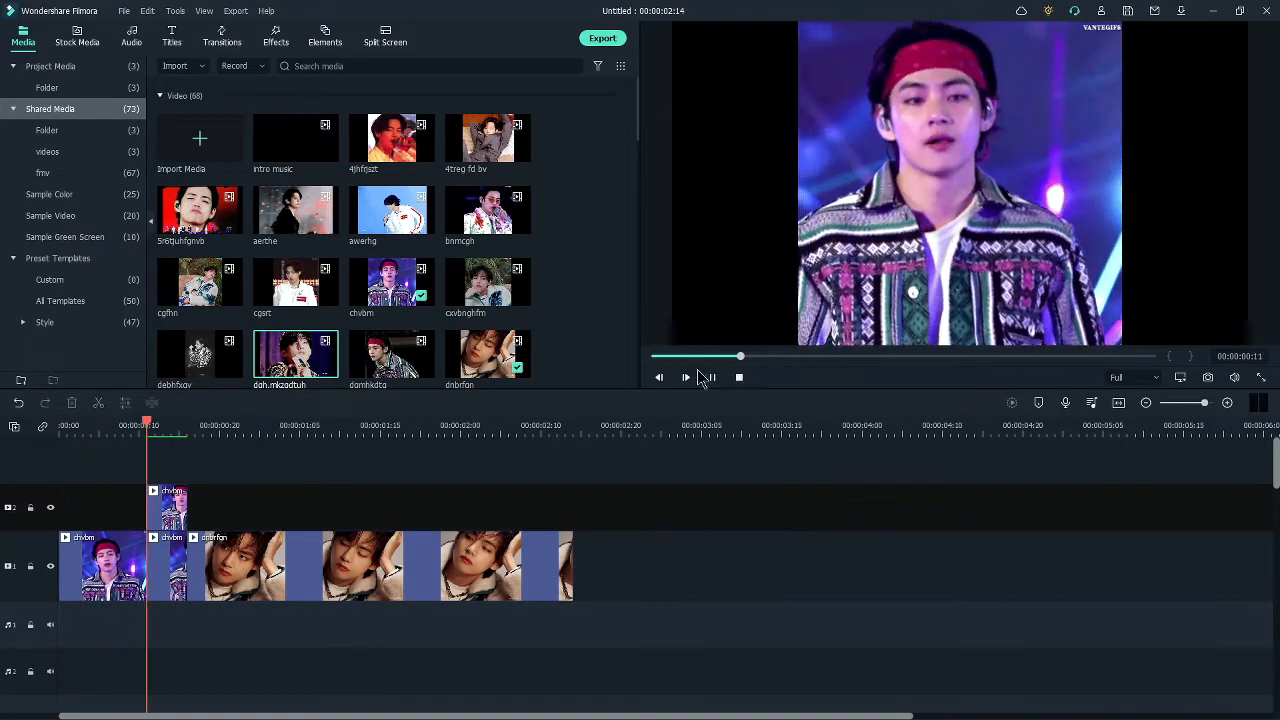
{"action": "key", "text": "space"}
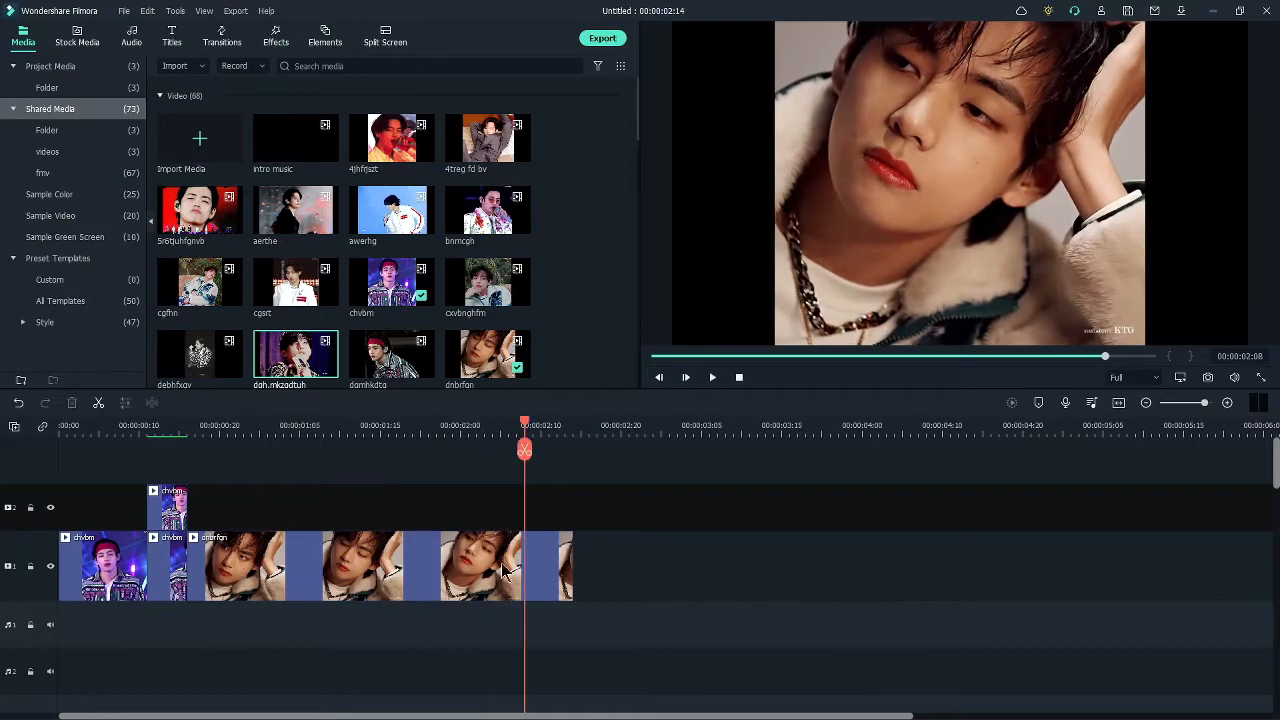
{"action": "key", "text": "Home"}
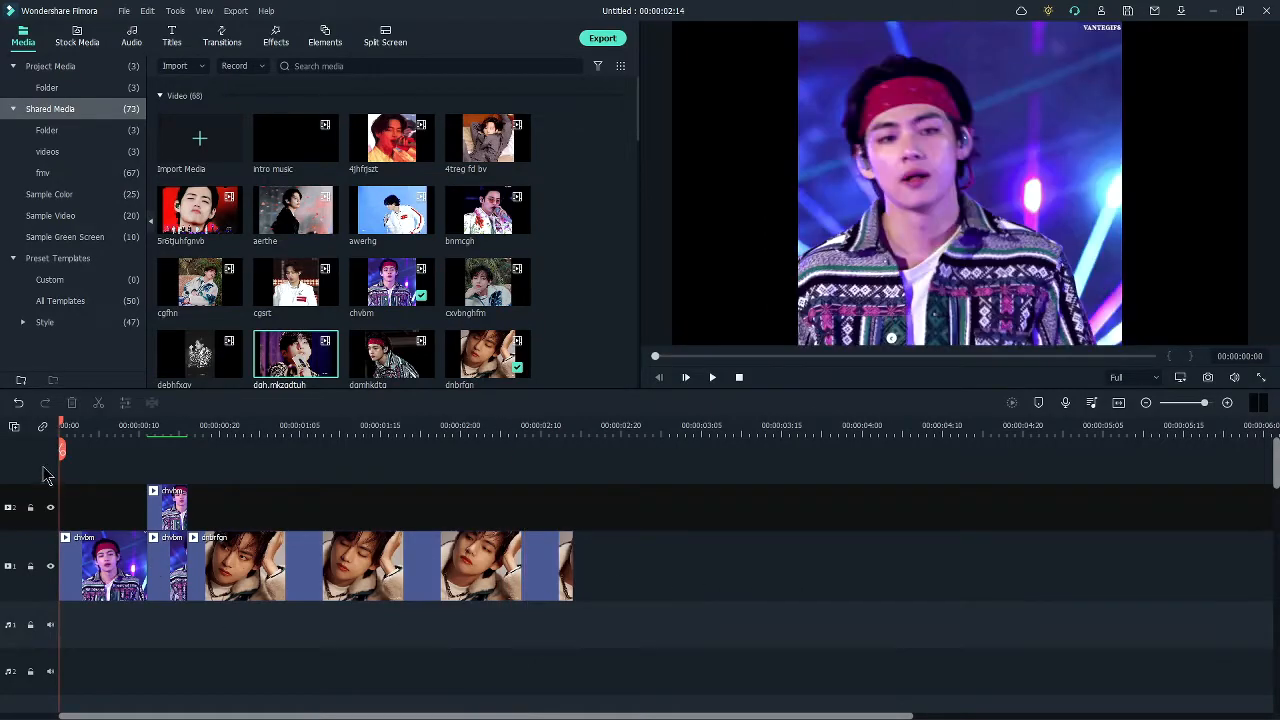
Position the playhead at 00:00:00:08 and set the preview's playback quality to 1/2.
{"action": "left_click", "coordinate": [163, 425]}
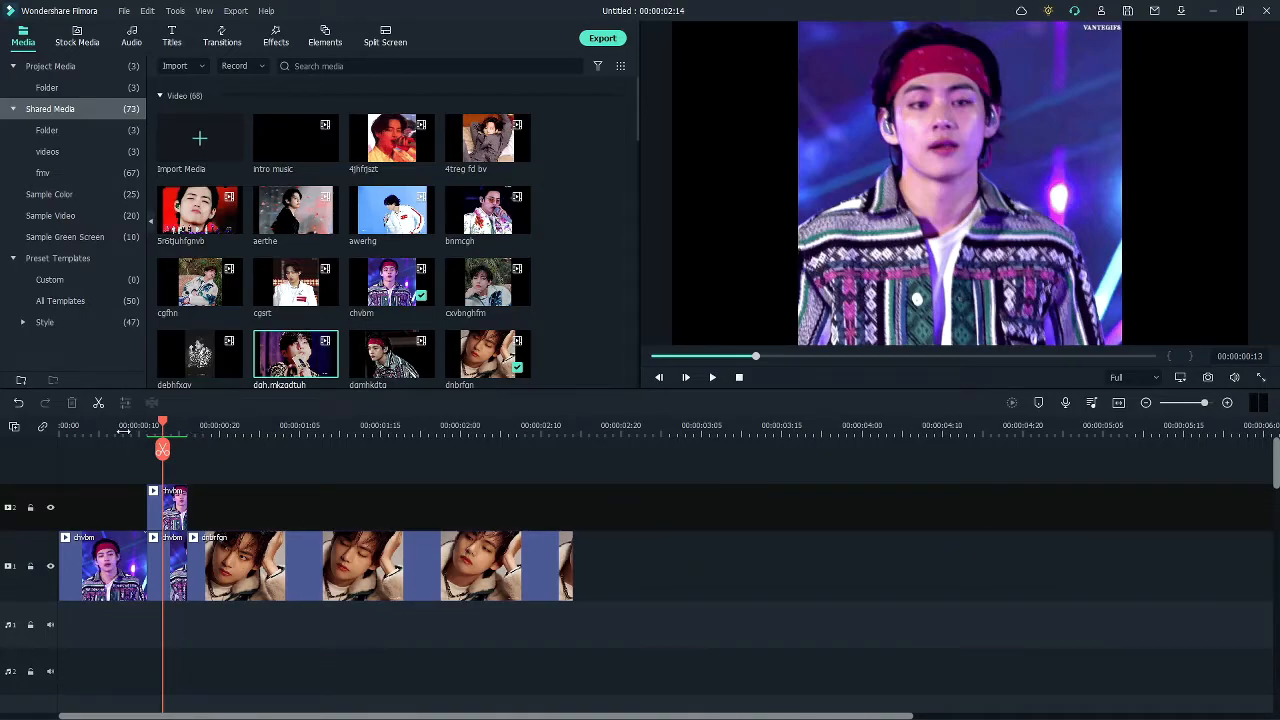
{"action": "left_click", "coordinate": [123, 430]}
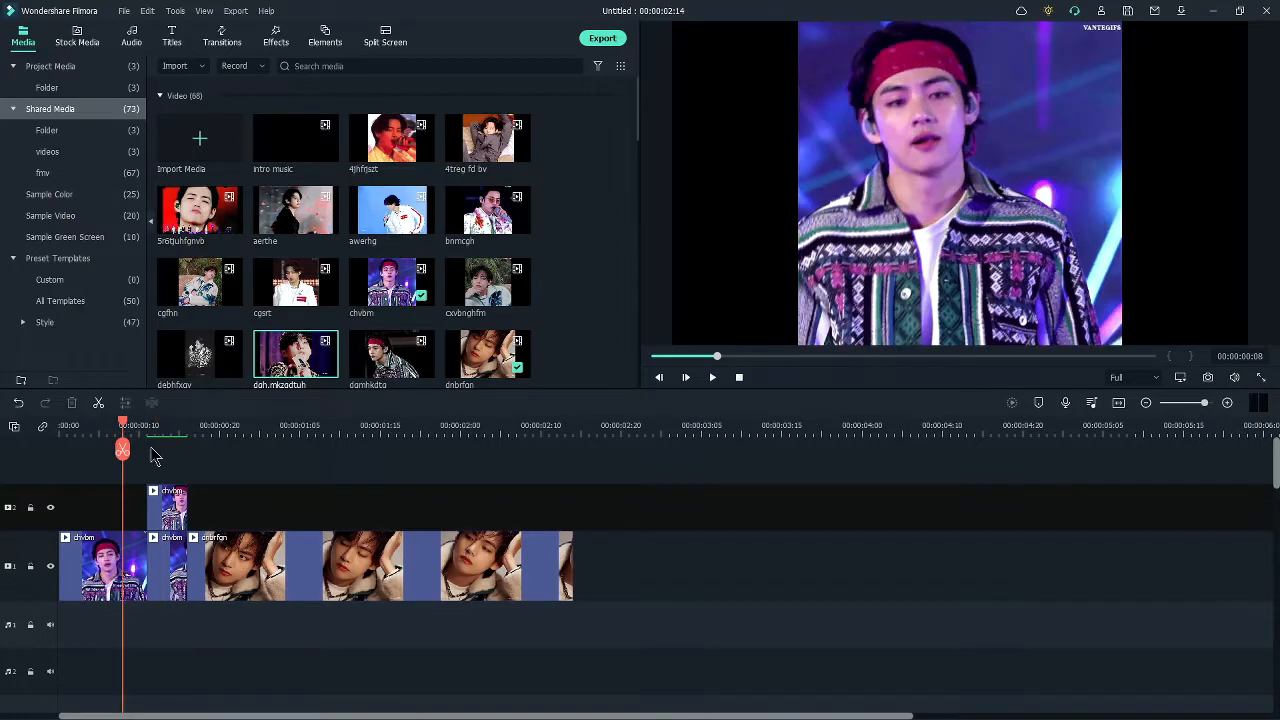
{"action": "left_click", "coordinate": [1156, 379]}
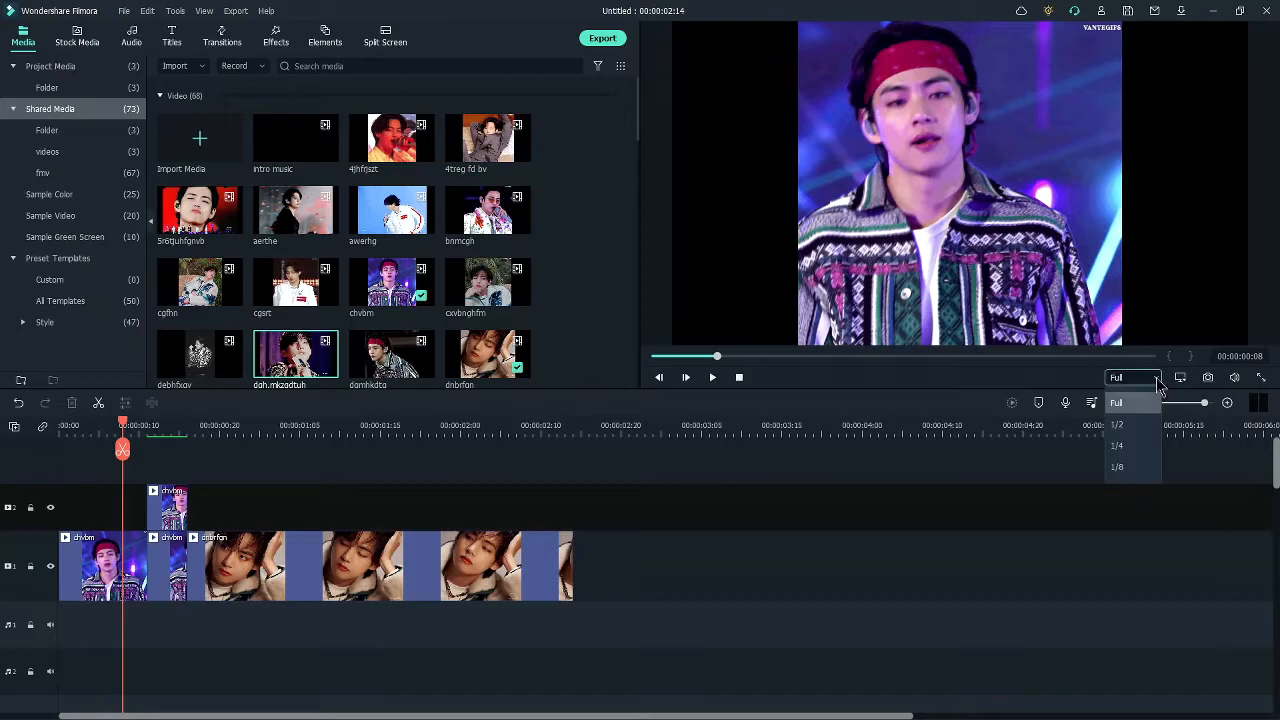
{"action": "left_click", "coordinate": [1130, 424]}
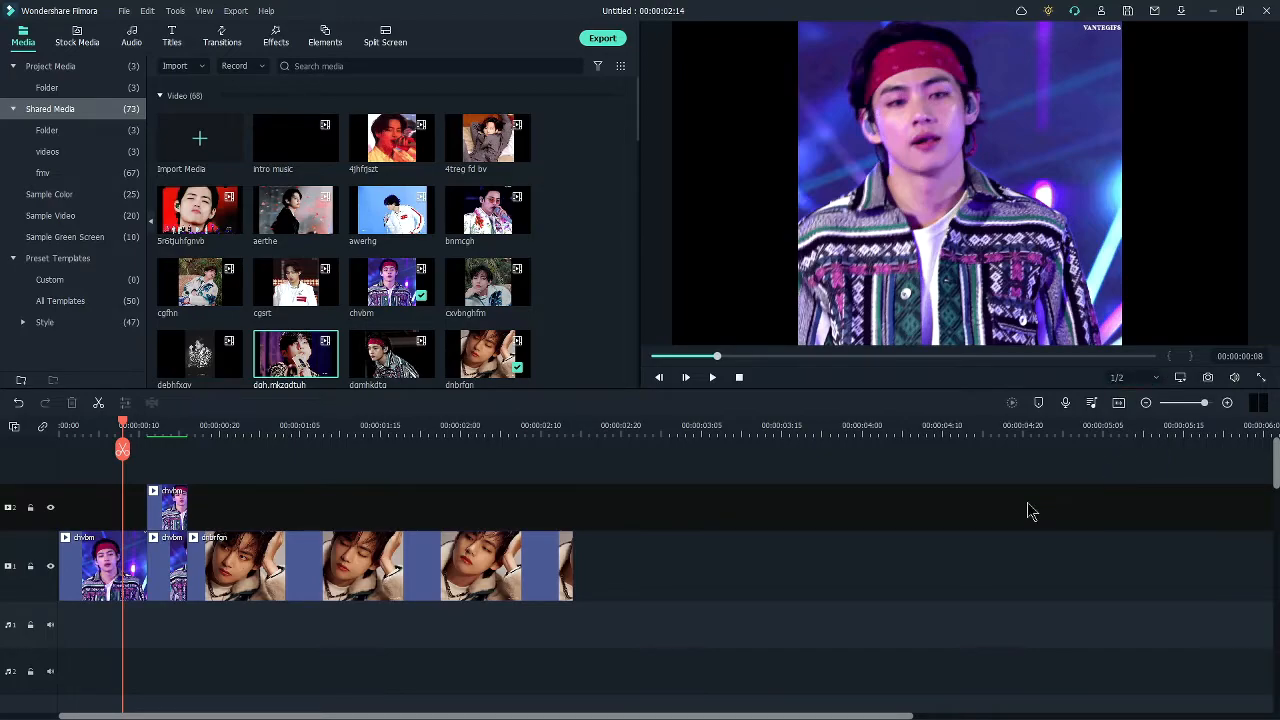
Play the sequence from the start at reduced quality, pause it at 00:00:01:02, and move the playhead to 00:00:00:23.
{"action": "left_click_drag", "start_coordinate": [123, 424], "coordinate": [60, 430]}
{"action": "key", "text": "space"}
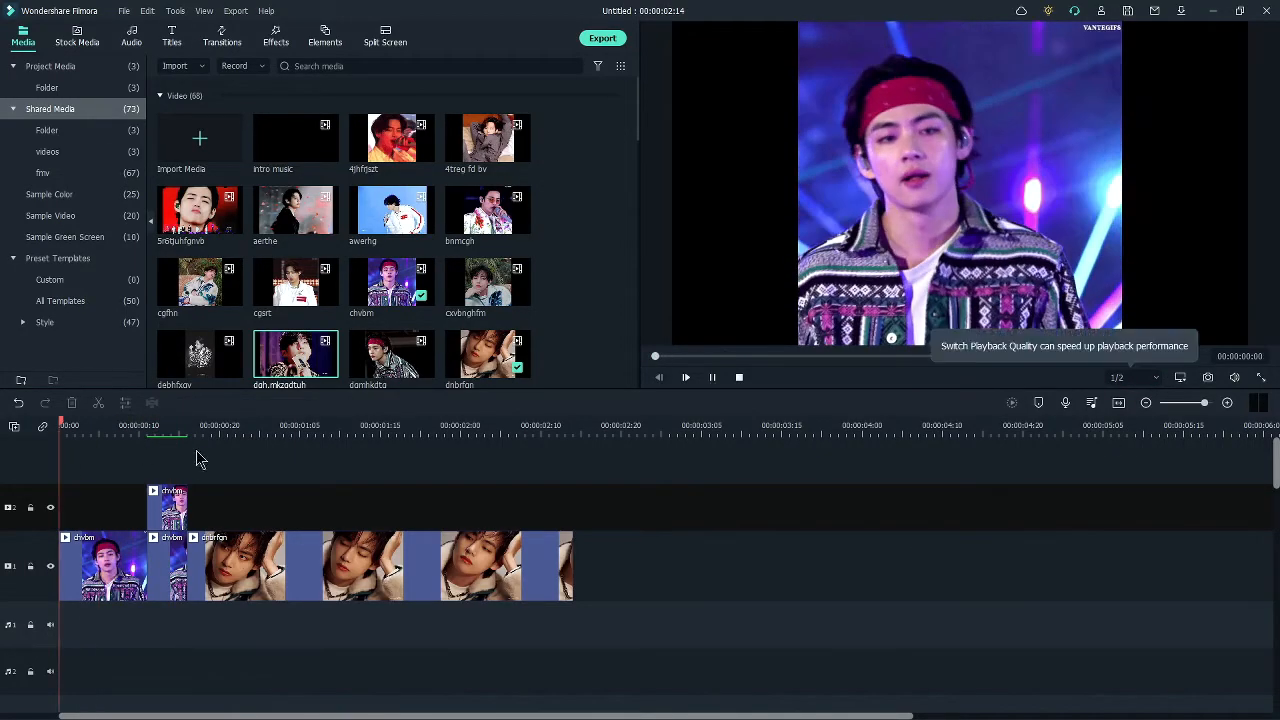
{"action": "key", "text": "space"}
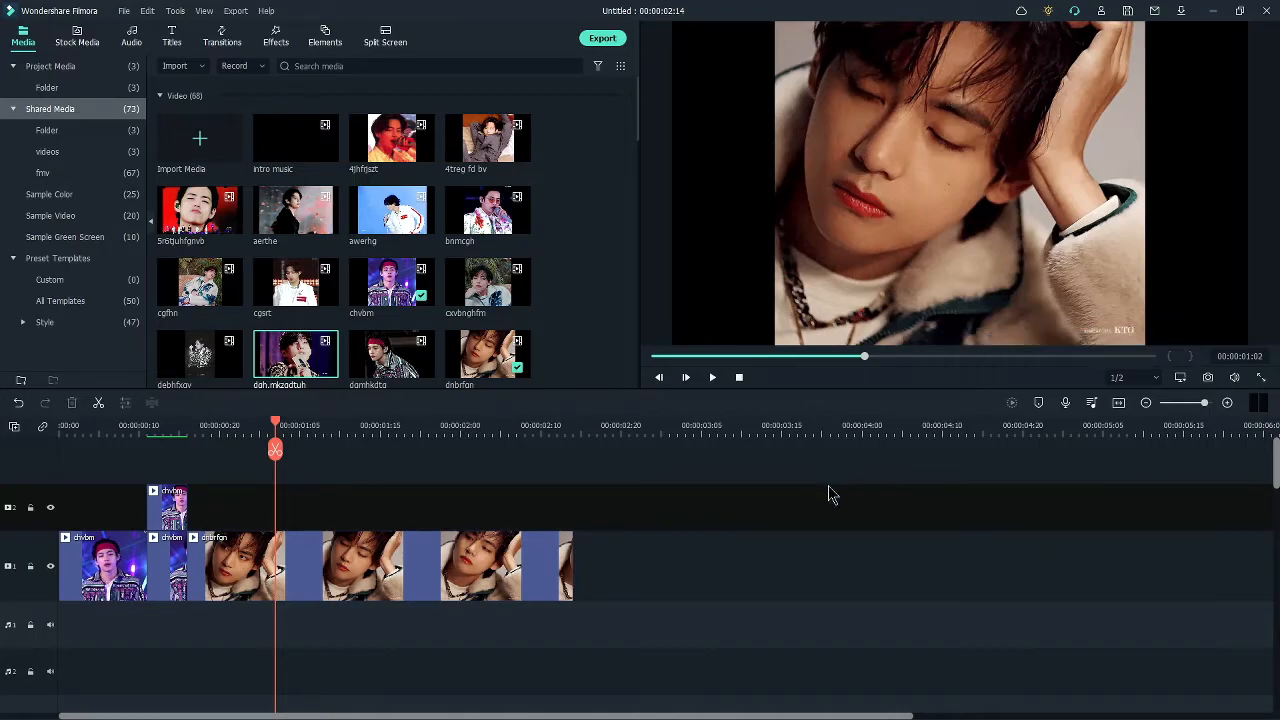
{"action": "left_click", "coordinate": [245, 430]}
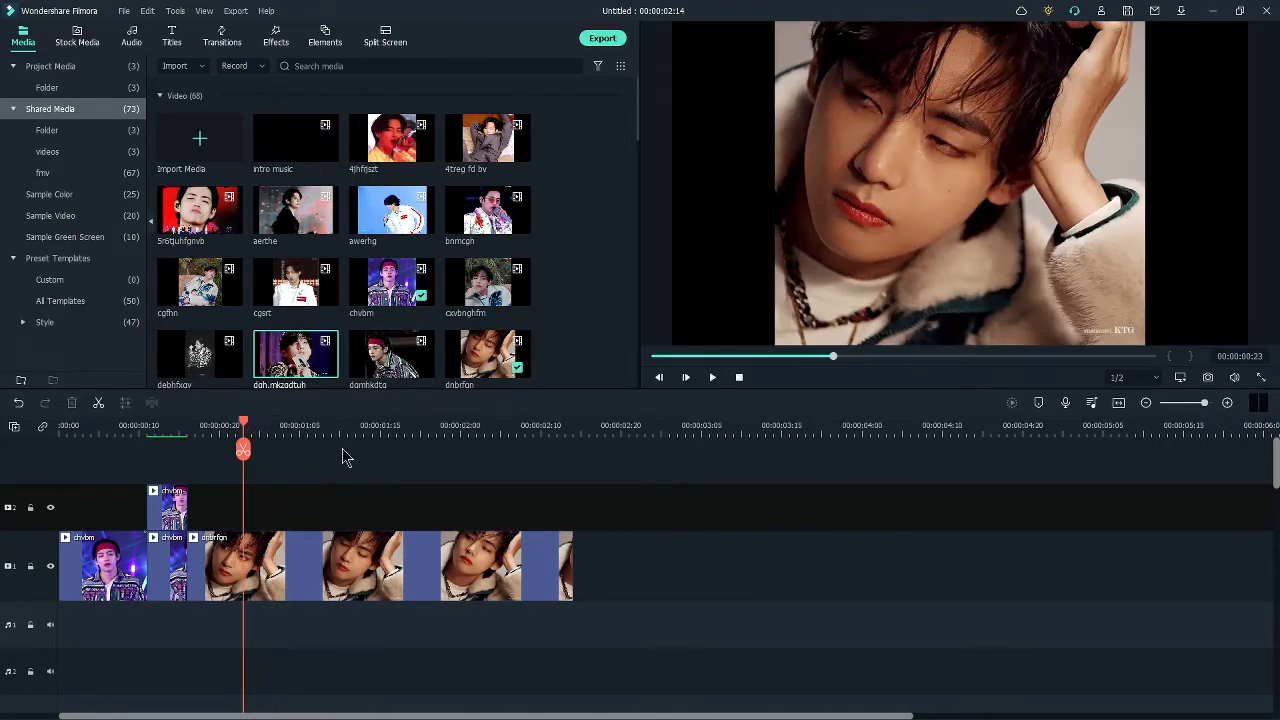
Set the preview's playback quality back to Full.
{"action": "left_click", "coordinate": [1155, 378]}
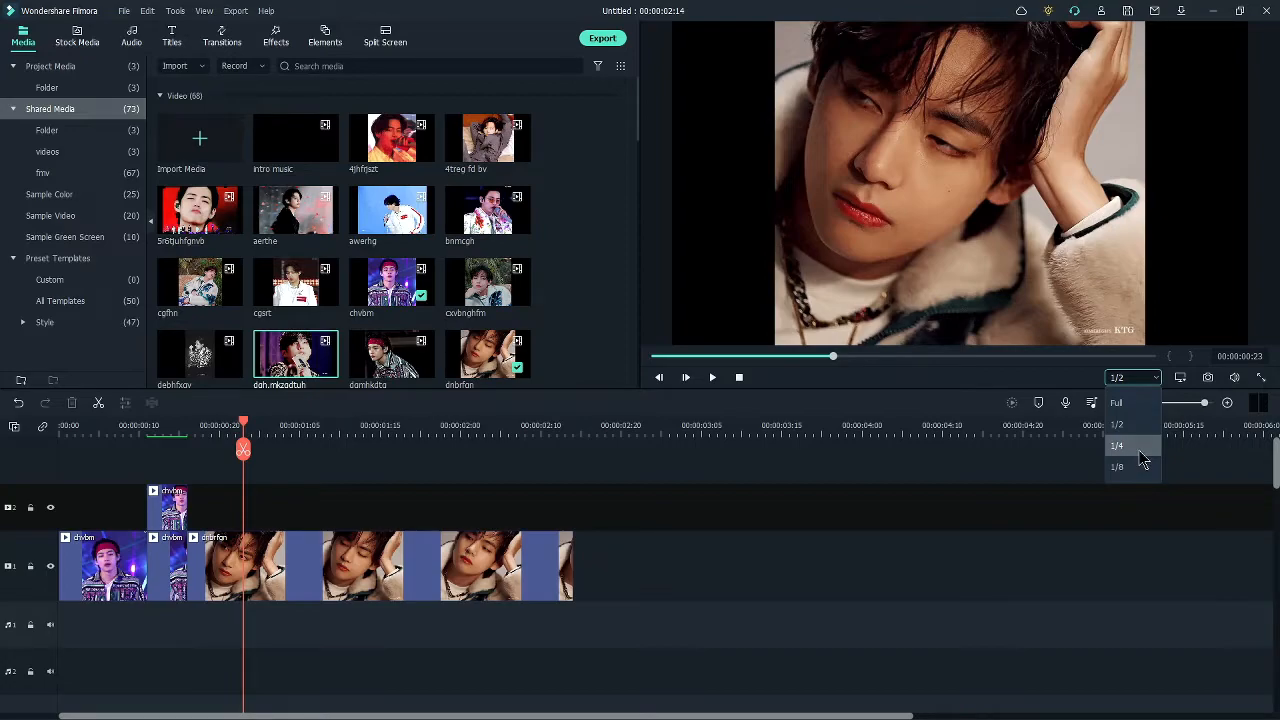
{"action": "left_click", "coordinate": [1160, 382]}
{"action": "left_click", "coordinate": [1155, 386]}
{"action": "left_click", "coordinate": [1134, 392]}
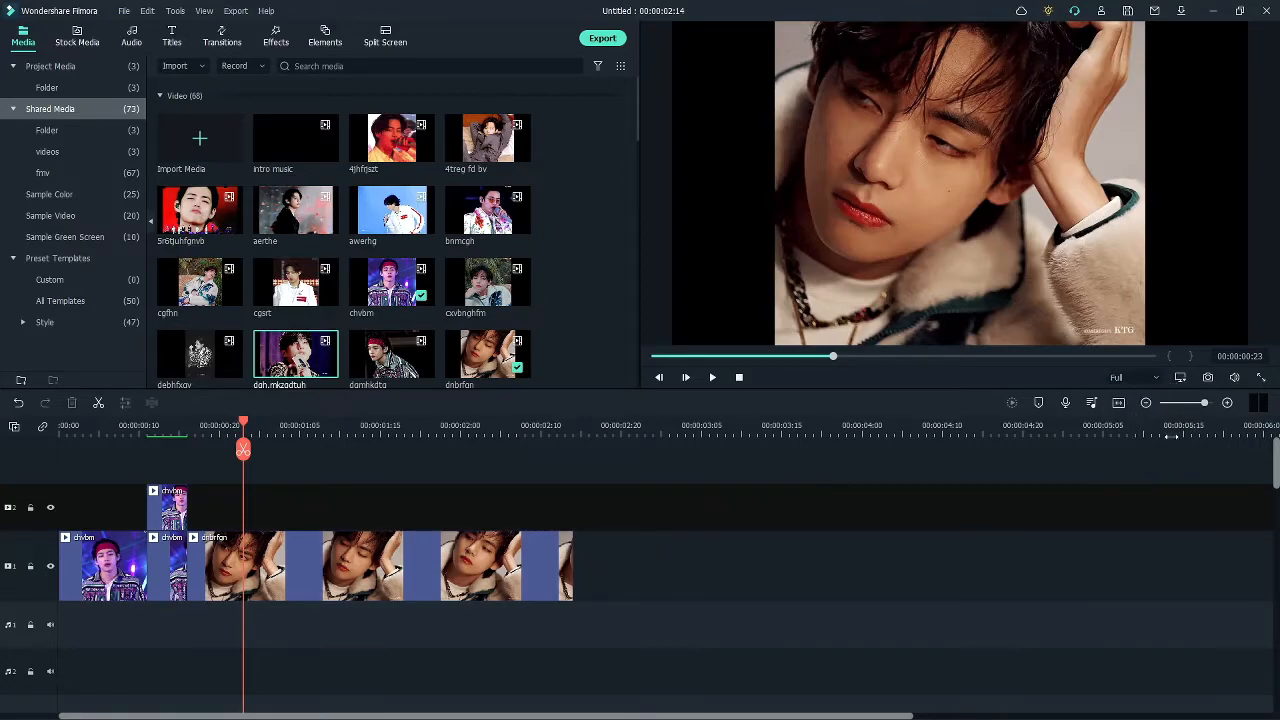
{"action": "left_click", "coordinate": [1158, 380]}
{"action": "left_click", "coordinate": [1158, 380]}
Examine dnbrfgn frames between 00:00:00:22 and 00:00:01:21 while keeping Full playback quality, ending with the playhead at 00:00:00:22.
{"action": "left_click_drag", "start_coordinate": [244, 424], "coordinate": [430, 450]}
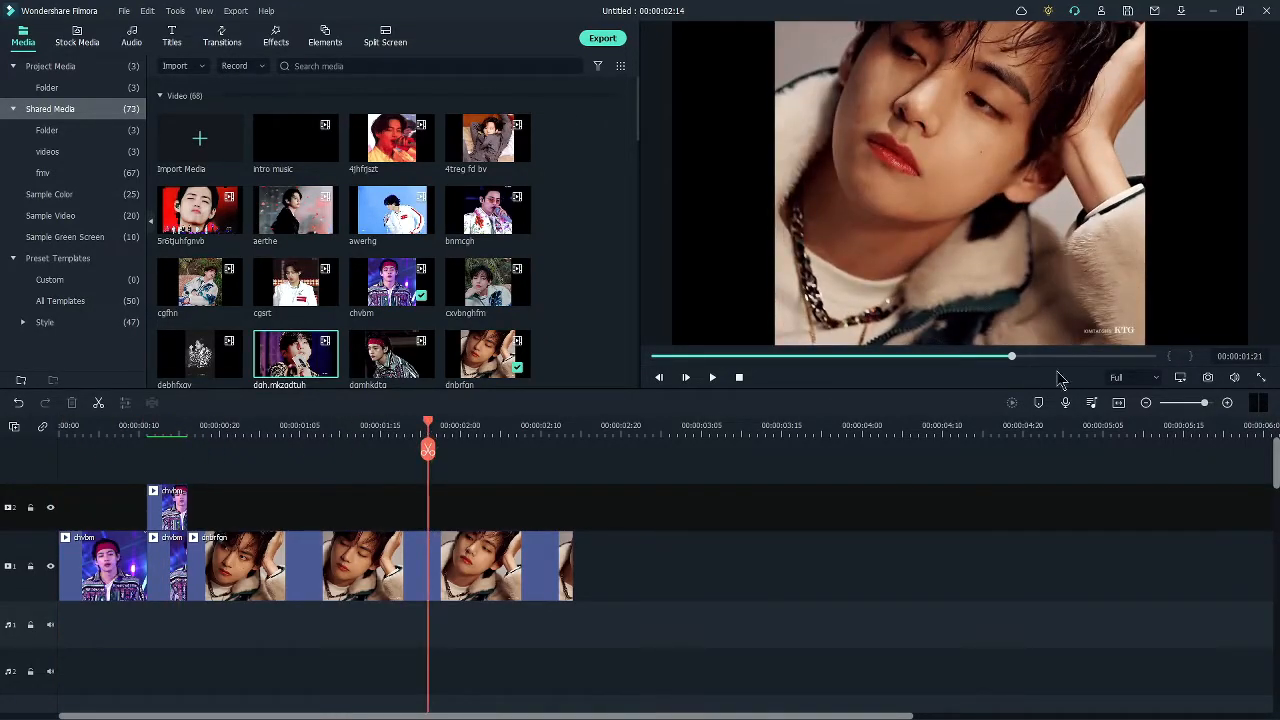
{"action": "left_click", "coordinate": [1135, 377]}
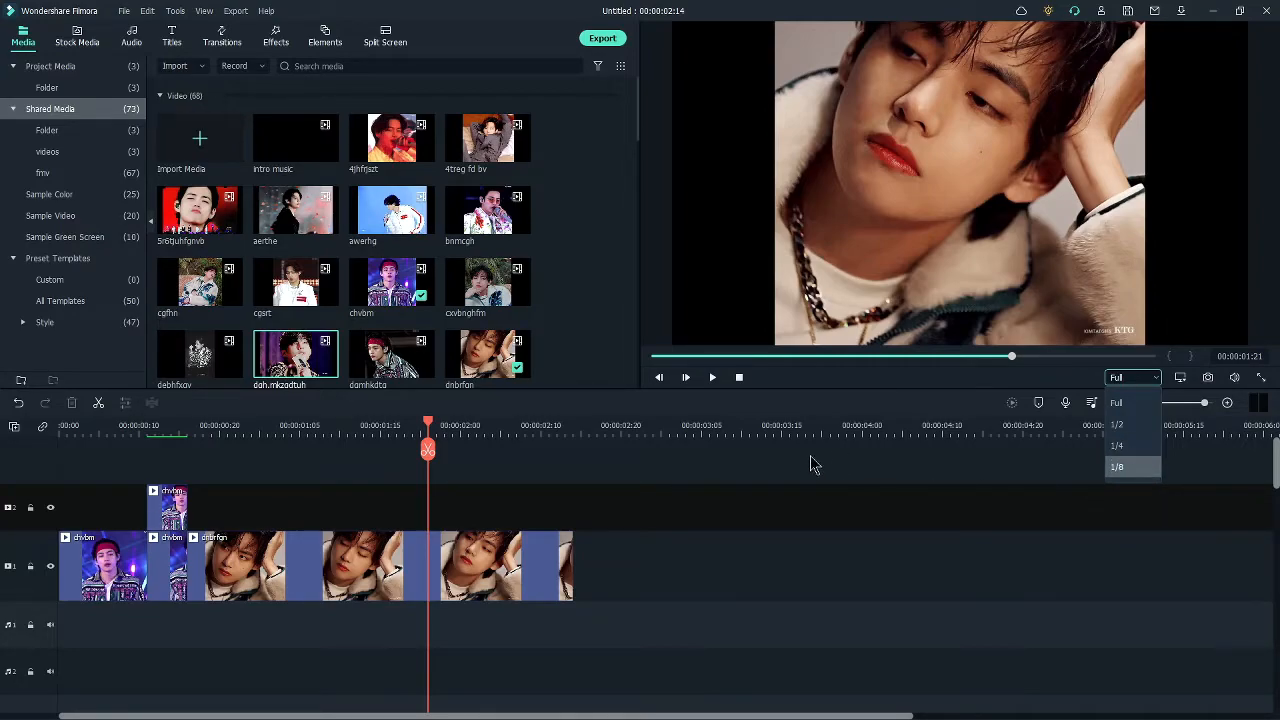
{"action": "left_click", "coordinate": [1118, 402]}
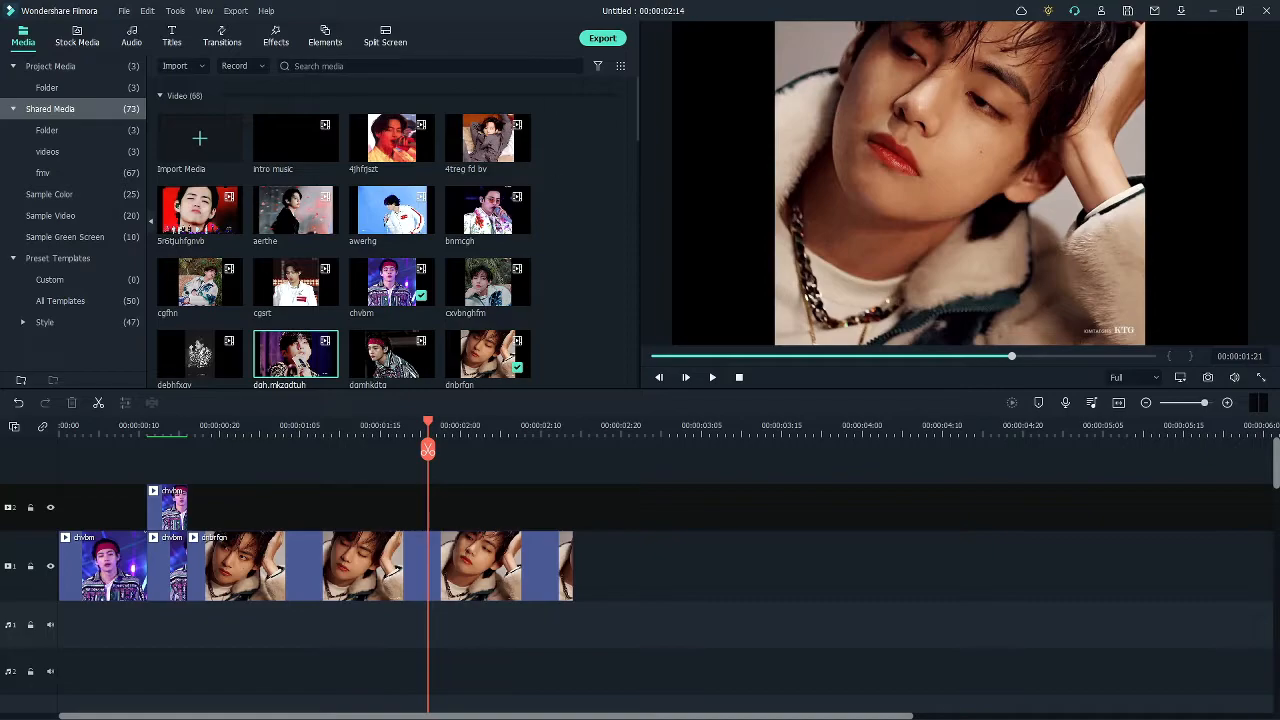
{"action": "left_click", "coordinate": [276, 420]}
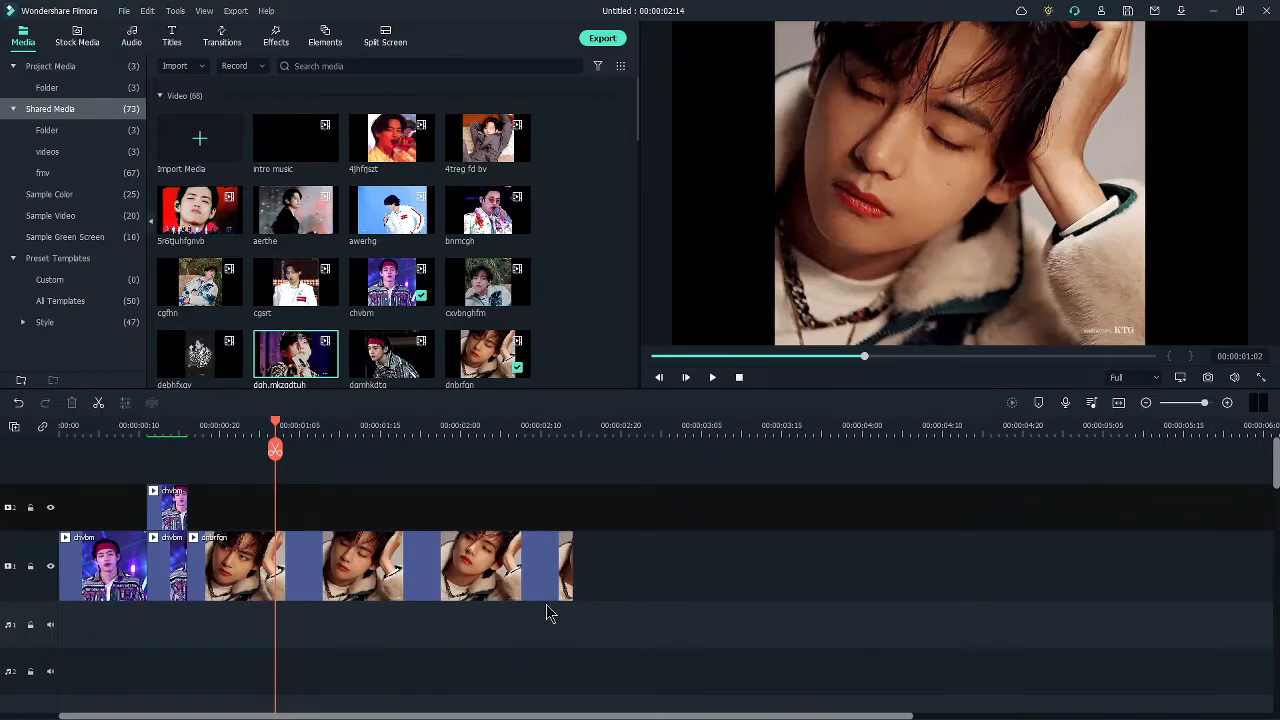
{"action": "left_click", "coordinate": [235, 426]}
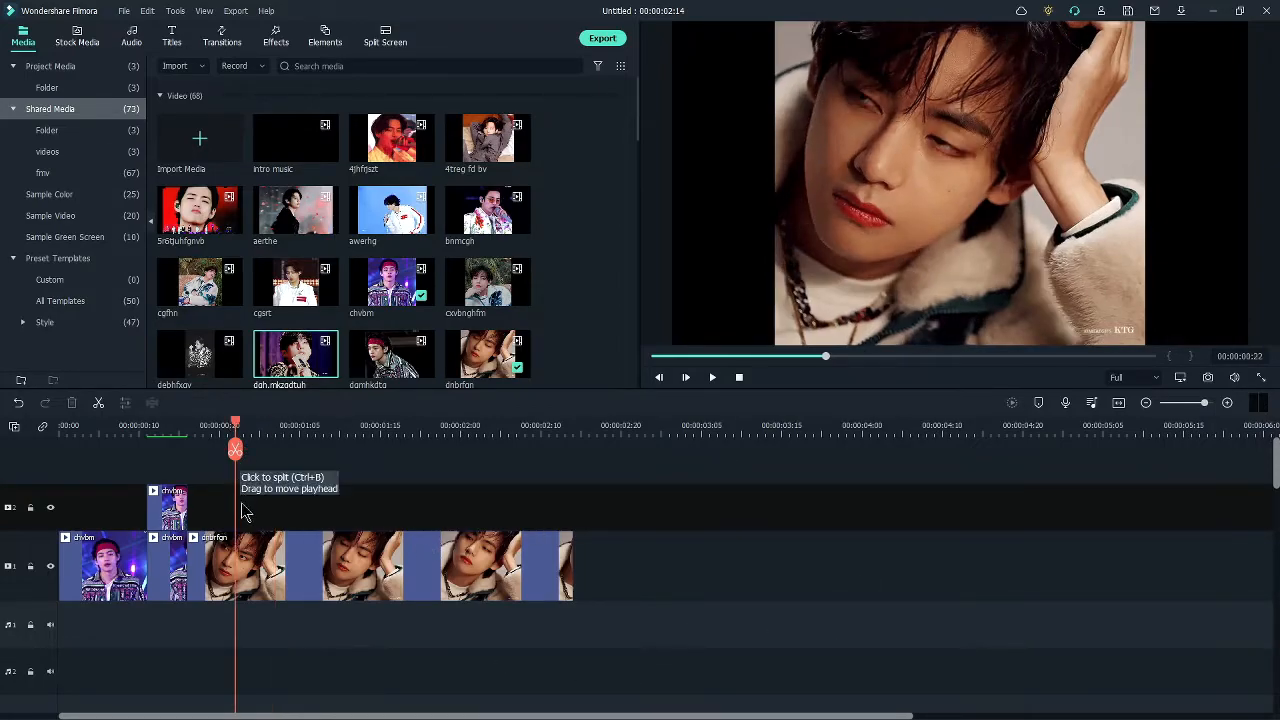
{"action": "mouse_move", "coordinate": [235, 421]}
{"action": "left_mouse_down"}
{"action": "mouse_move", "coordinate": [194, 421]}
{"action": "mouse_move", "coordinate": [235, 421]}
{"action": "left_mouse_up"}
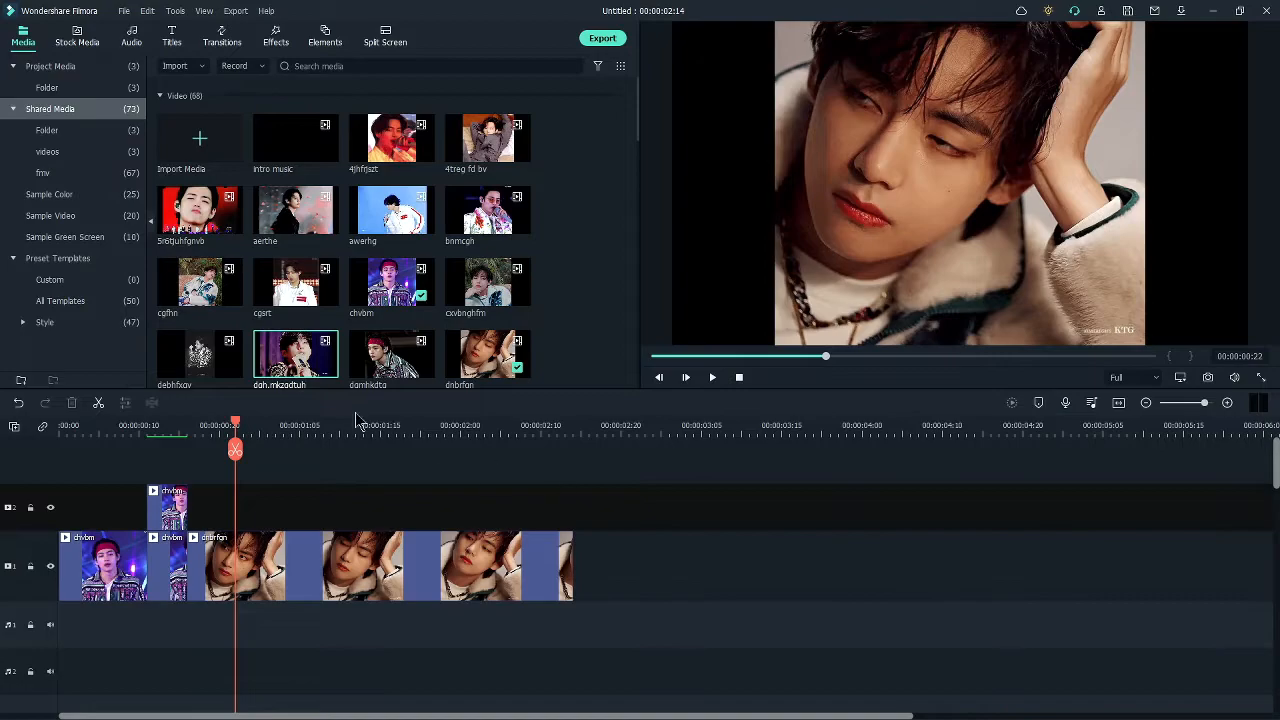
Zoom the timeline in around 00:00:01:10, return to the sequence's start, and zoom out slightly so the time ruler covers a longer range.
{"action": "left_click", "coordinate": [436, 418]}
{"action": "left_click_drag", "start_coordinate": [437, 428], "coordinate": [339, 430]}
{"action": "left_click_drag", "start_coordinate": [440, 427], "coordinate": [402, 433]}
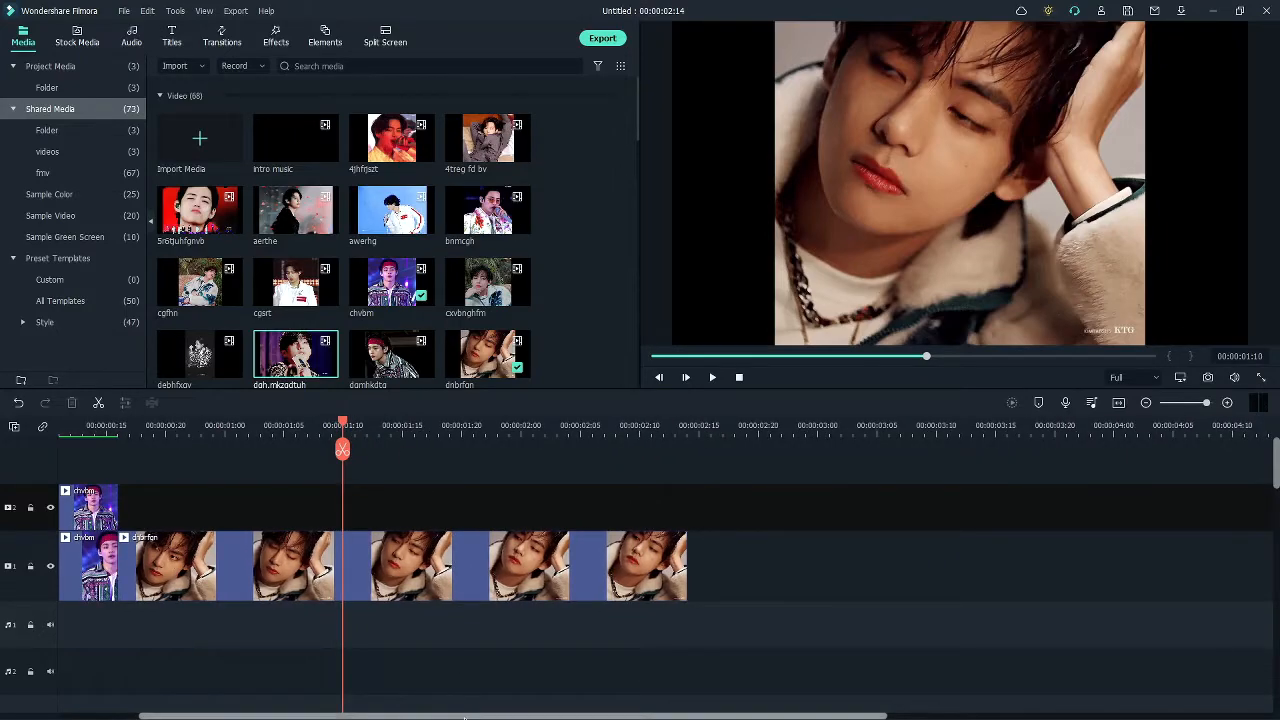
{"action": "left_click_drag", "start_coordinate": [472, 716], "coordinate": [286, 712]}
{"action": "left_click_drag", "start_coordinate": [588, 425], "coordinate": [513, 425]}
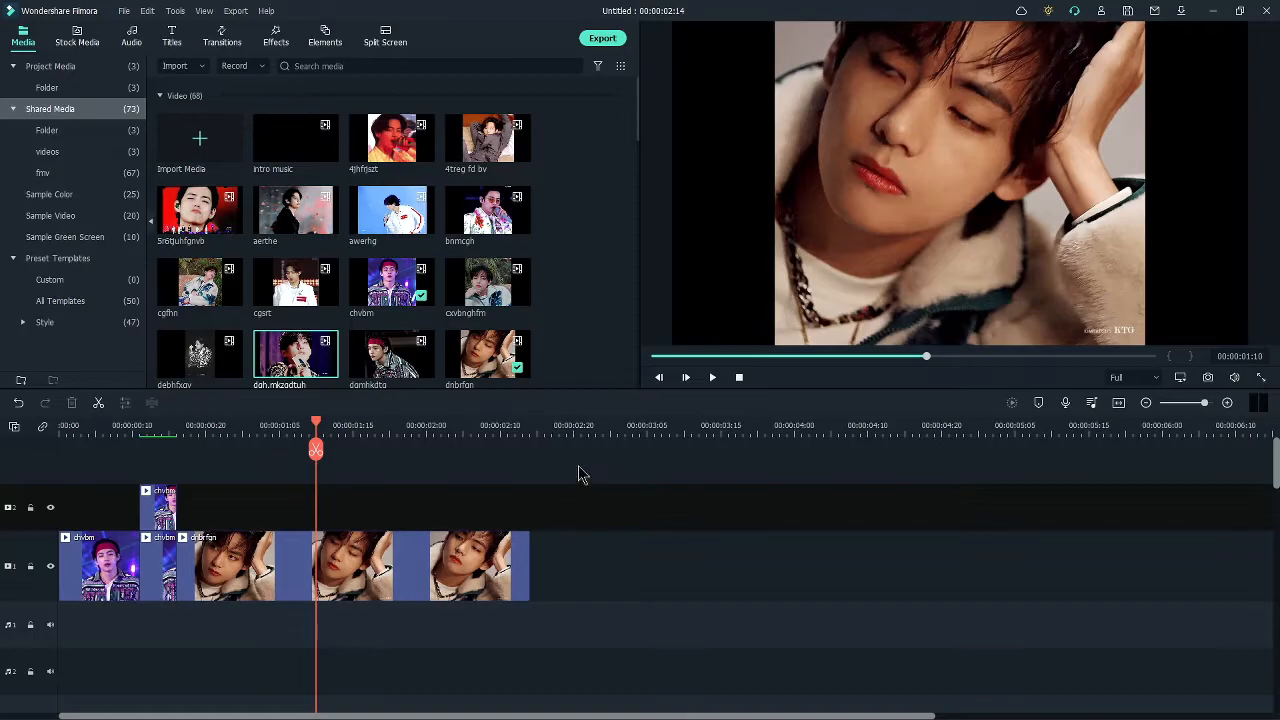
Add a marker to the timeline at 00:00:01:16.
{"action": "left_click", "coordinate": [213, 425]}
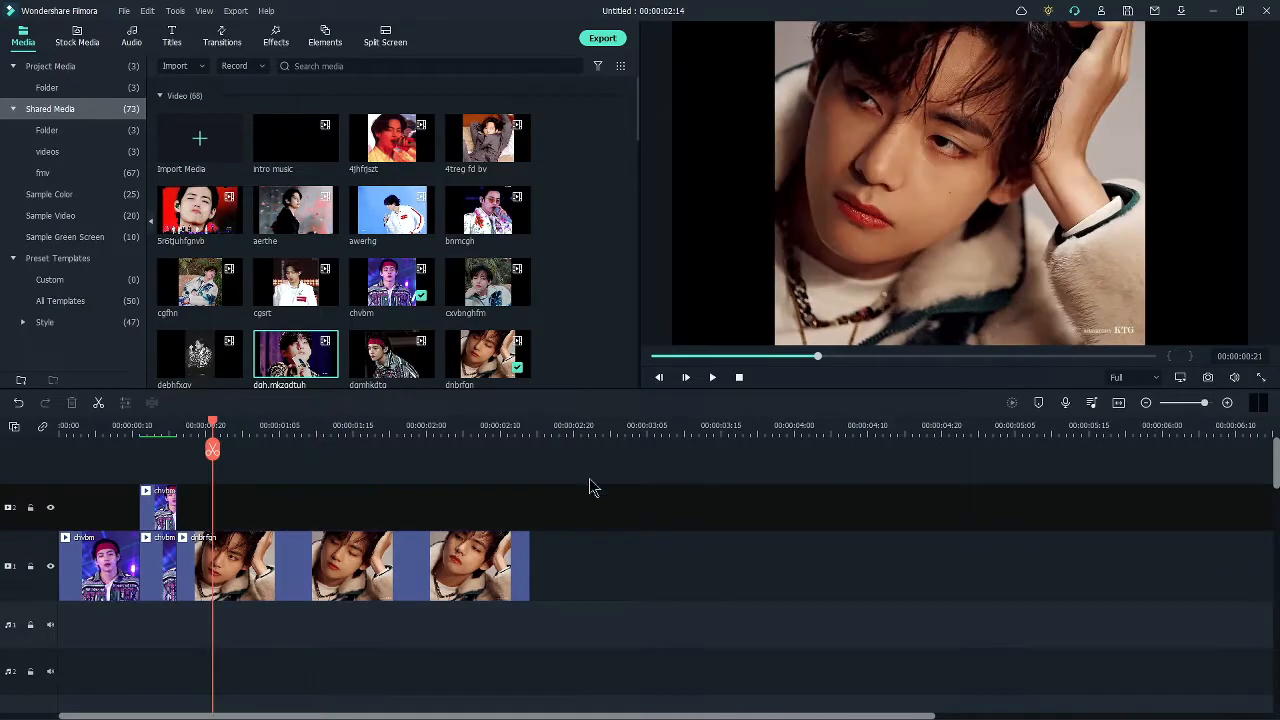
{"action": "left_click", "coordinate": [279, 427]}
{"action": "mouse_move", "coordinate": [352, 425]}
{"action": "left_mouse_down"}
{"action": "mouse_move", "coordinate": [337, 428]}
{"action": "mouse_move", "coordinate": [380, 429]}
{"action": "mouse_move", "coordinate": [360, 432]}
{"action": "left_mouse_up"}
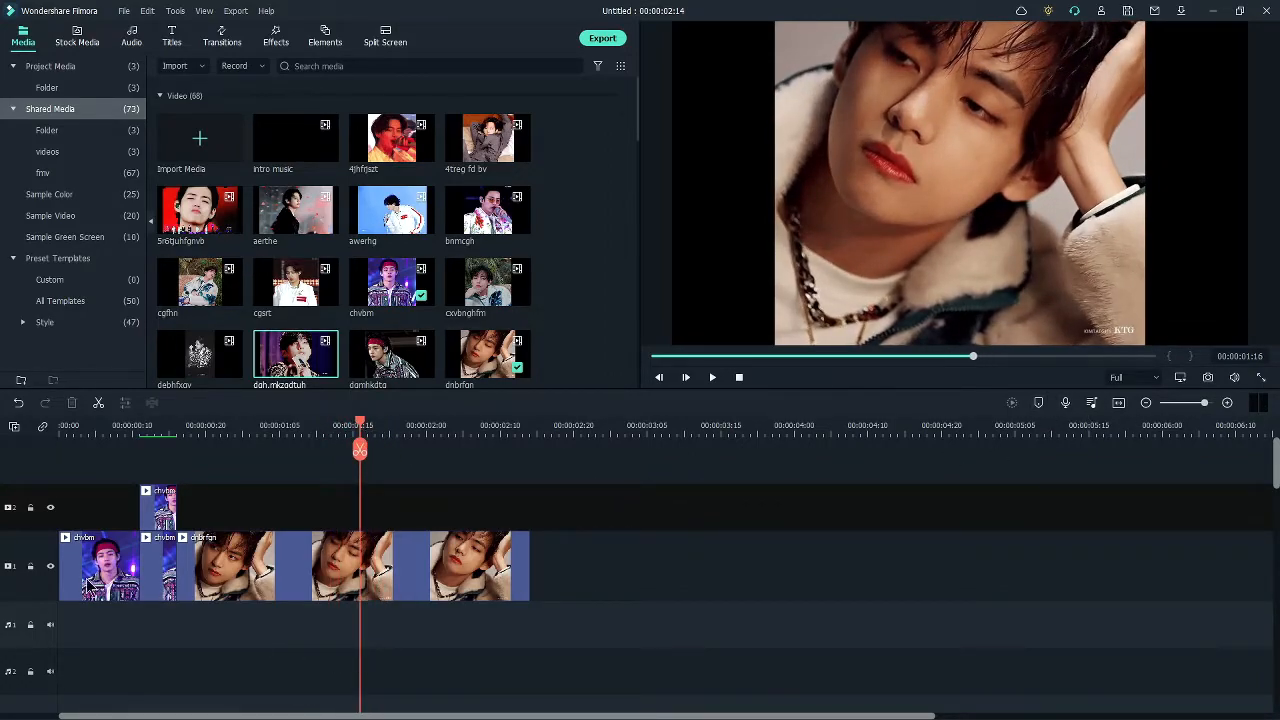
{"action": "left_click", "coordinate": [32, 529]}
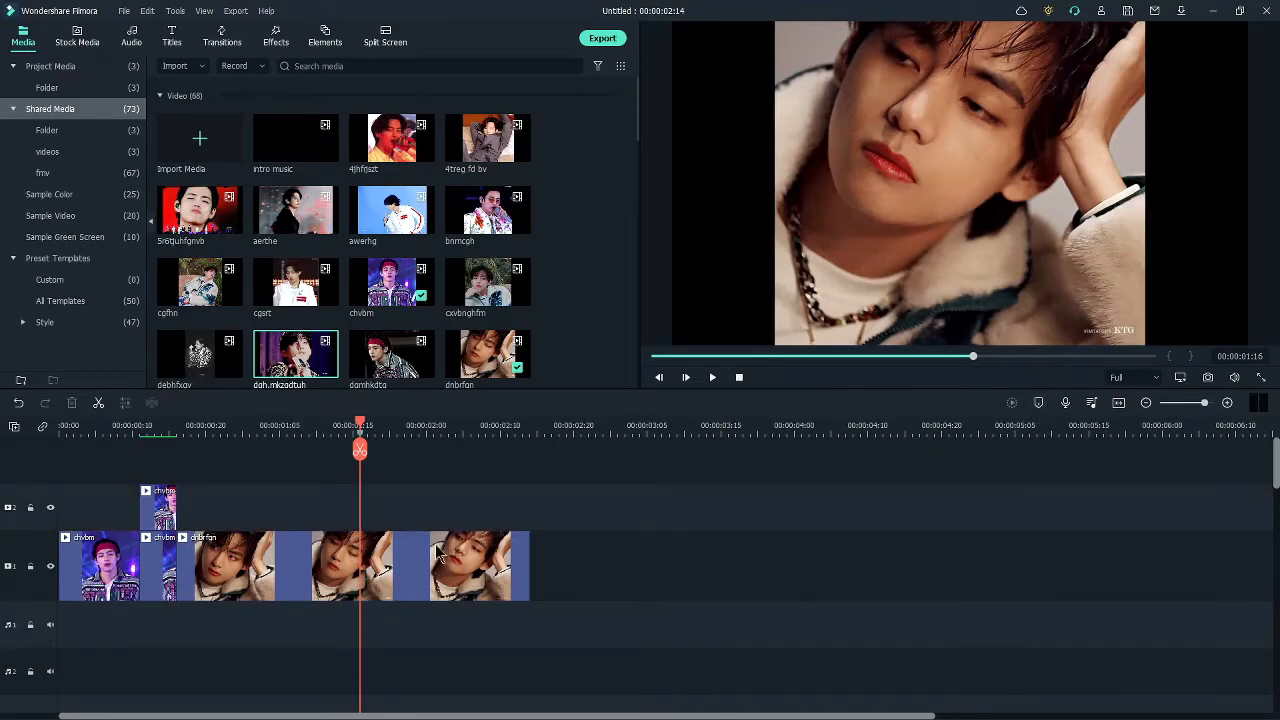
Check the marker by moving the playhead to 00:00:01:21 and 00:00:01:13 and returning it to the marker at 00:00:01:16.
{"action": "left_click", "coordinate": [397, 426]}
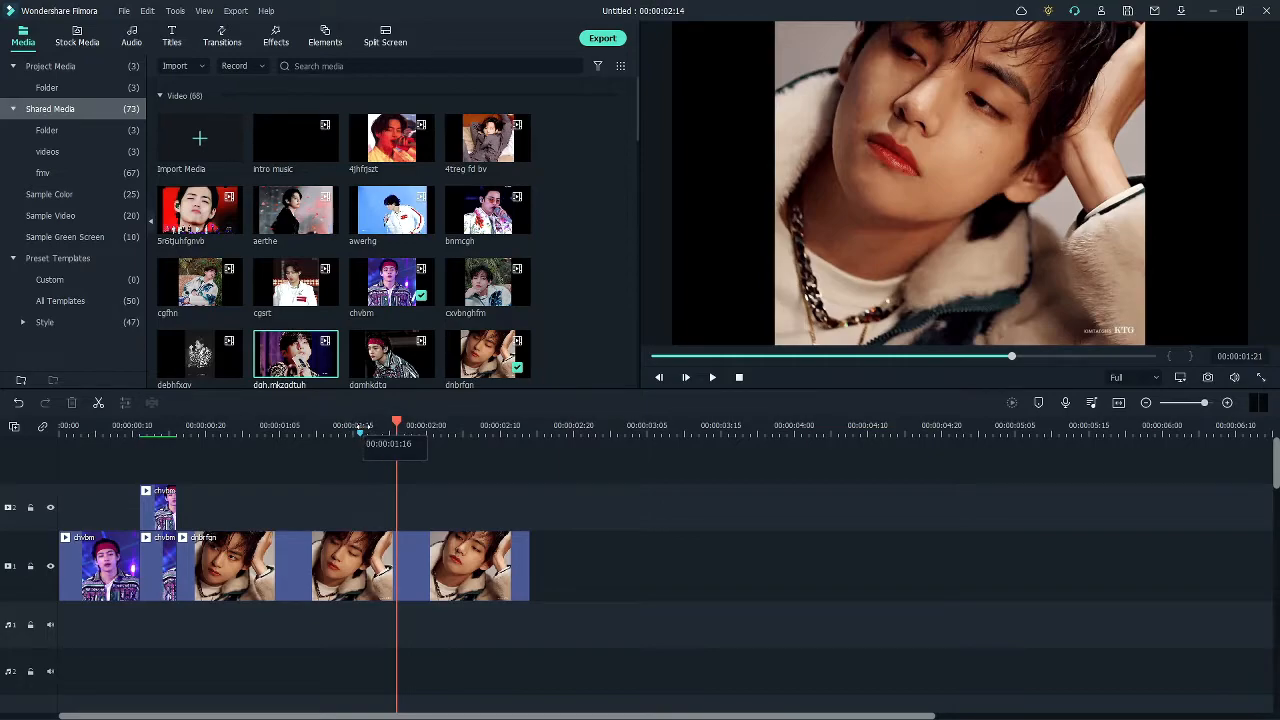
{"action": "left_click", "coordinate": [360, 427]}
{"action": "mouse_move", "coordinate": [361, 429]}
{"action": "left_mouse_down"}
{"action": "mouse_move", "coordinate": [390, 431]}
{"action": "mouse_move", "coordinate": [361, 433]}
{"action": "left_mouse_up"}
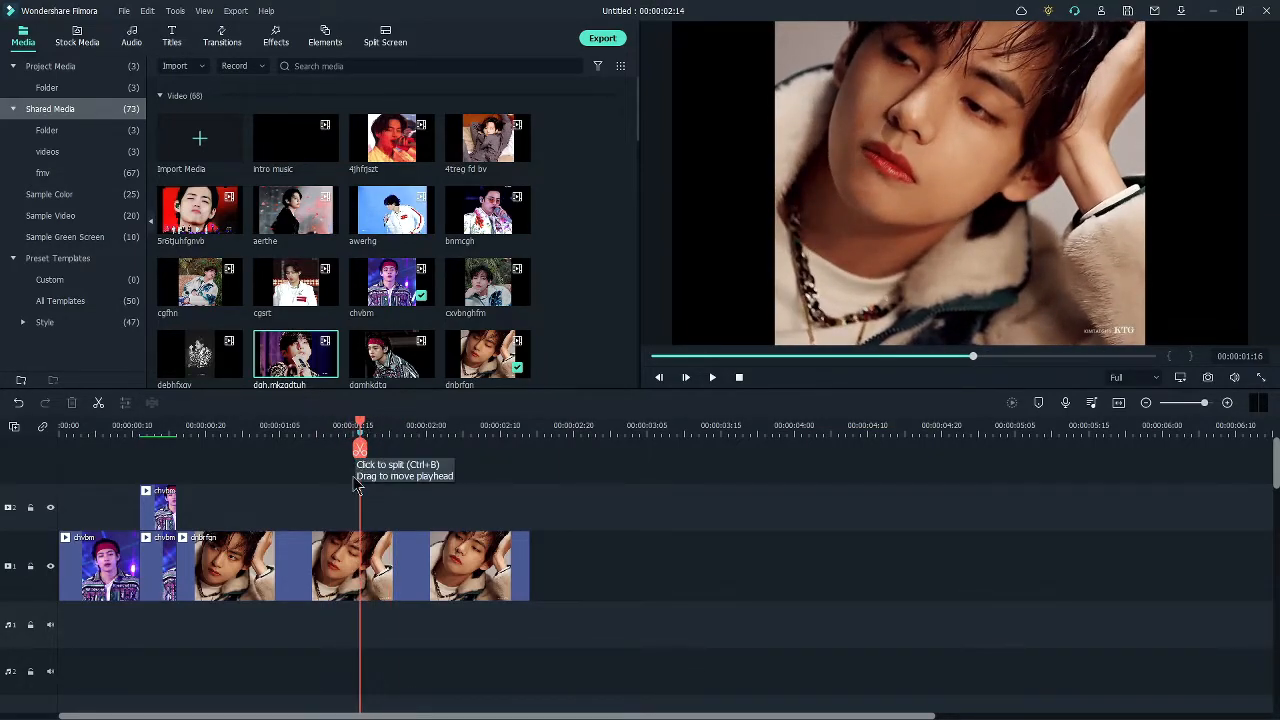
{"action": "left_click", "coordinate": [337, 426]}
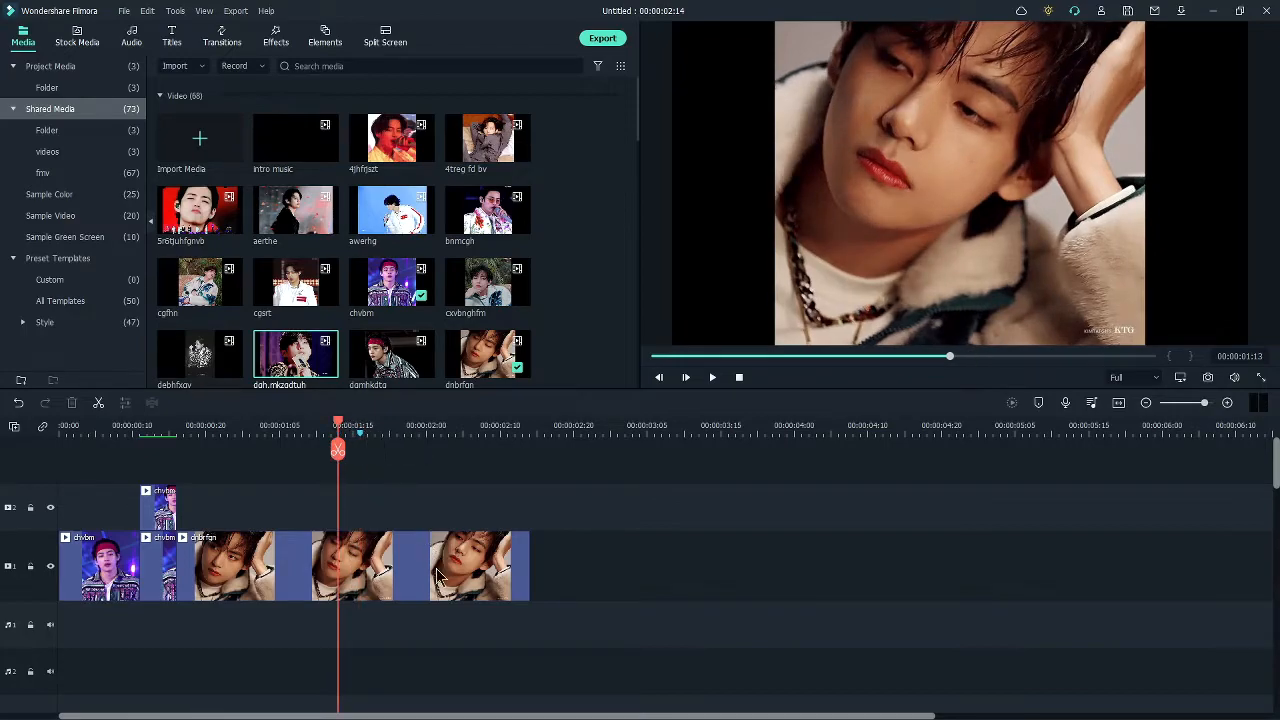
{"action": "left_click", "coordinate": [360, 427]}
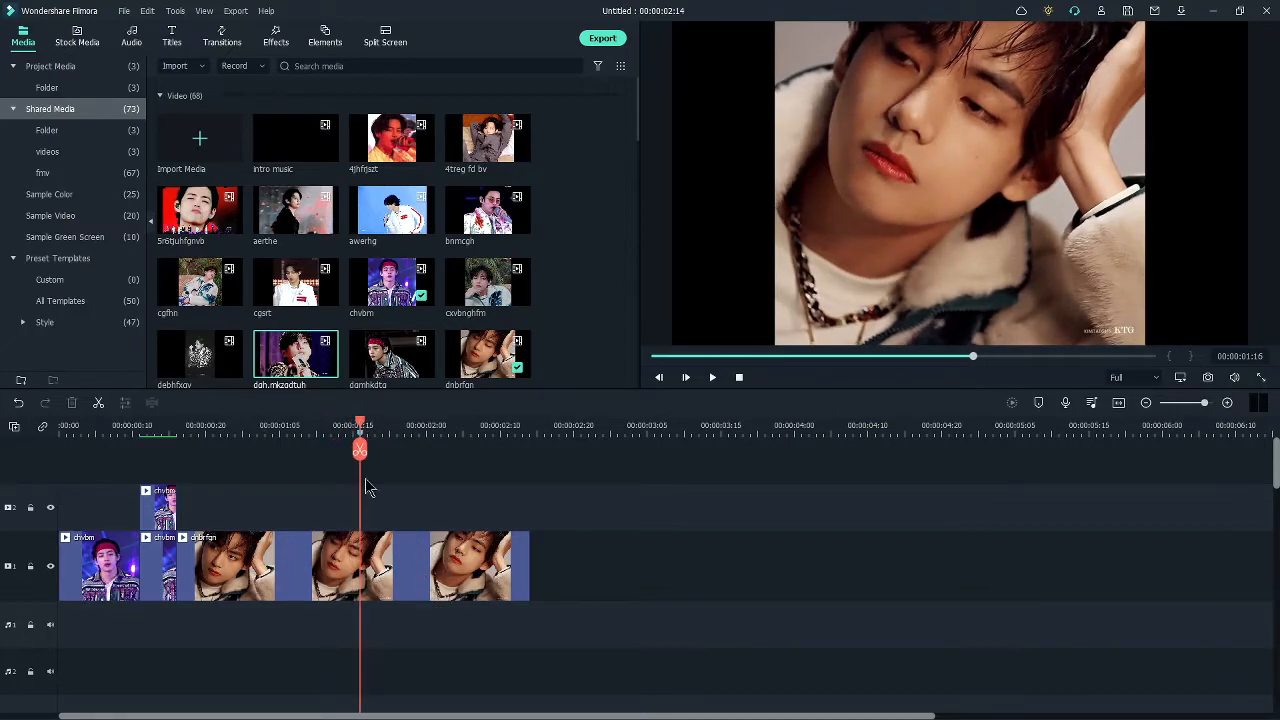
Select the dnbrfgn clip, move the playhead around the marker and back to 00:00:01:16, and leave no clip selected.
{"action": "left_click", "coordinate": [362, 565]}
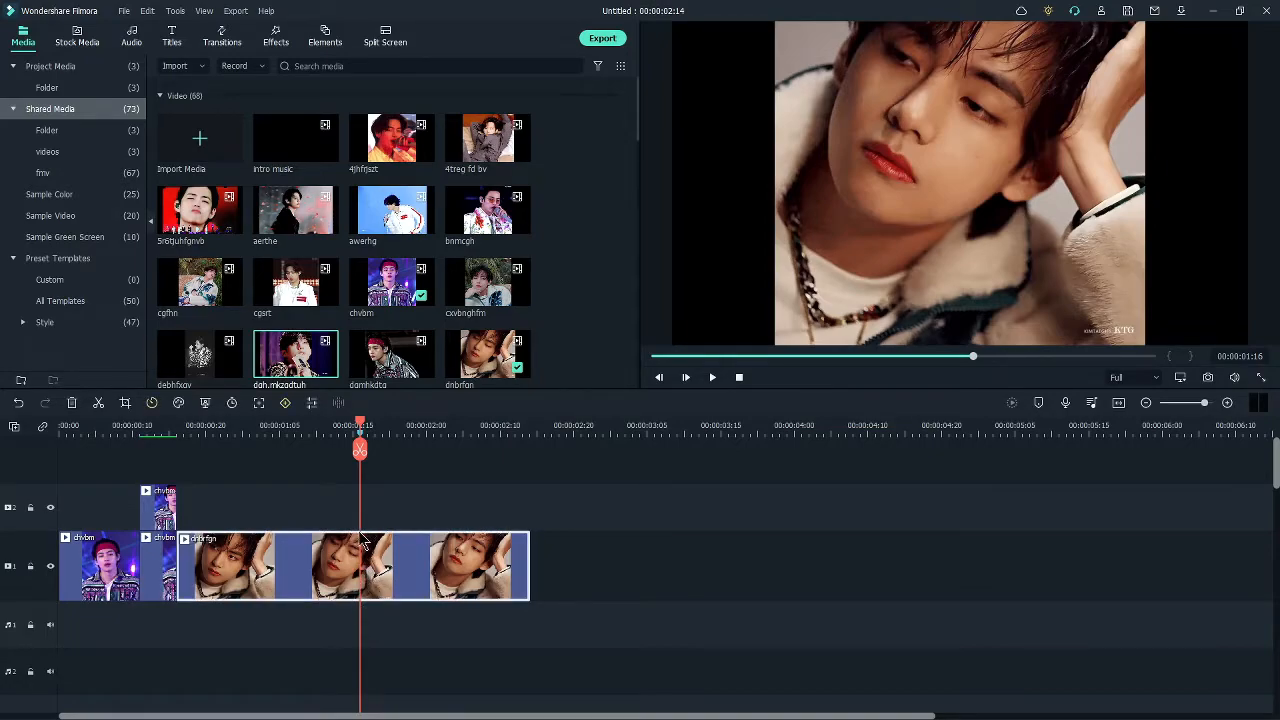
{"action": "left_click", "coordinate": [329, 426]}
{"action": "left_click", "coordinate": [367, 427]}
{"action": "key", "text": "Left"}
{"action": "left_click", "coordinate": [553, 488]}
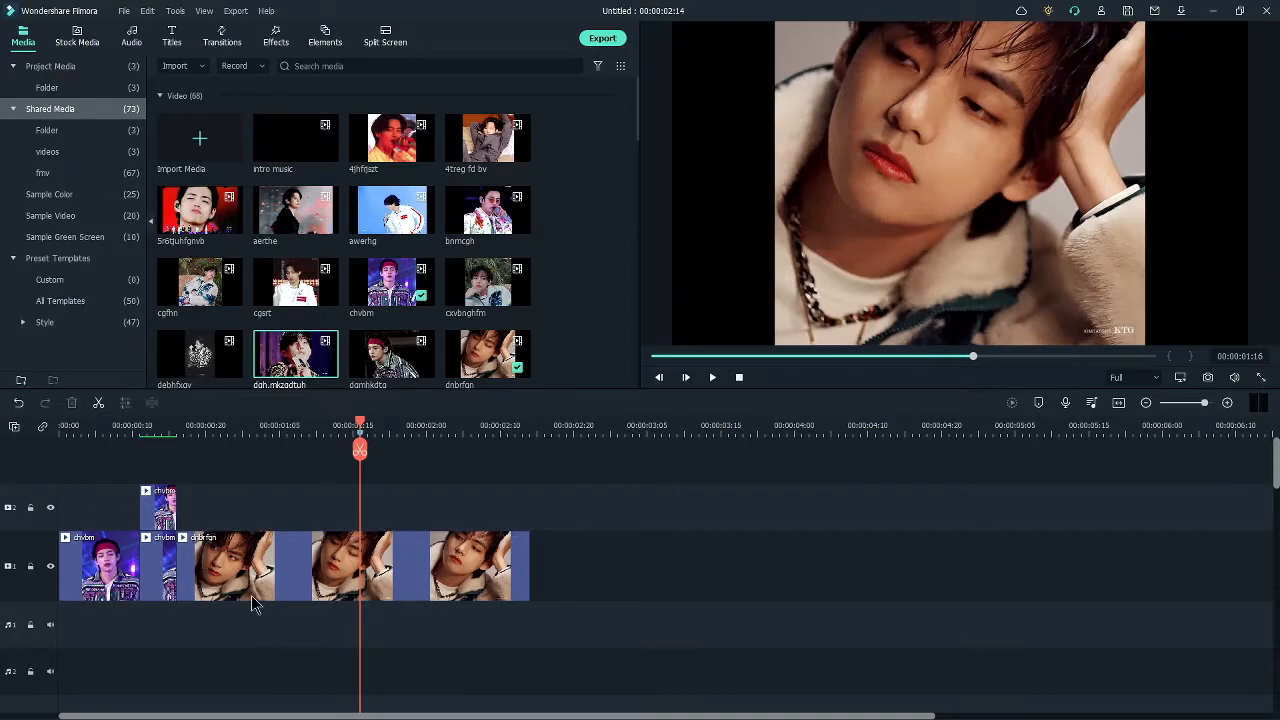
Add a marker to the dnbrfgn clip at 00:00:01:11, move the playhead off it to 00:00:01:07, and leave no clip selected.
{"action": "left_click_drag", "start_coordinate": [336, 428], "coordinate": [323, 428]}
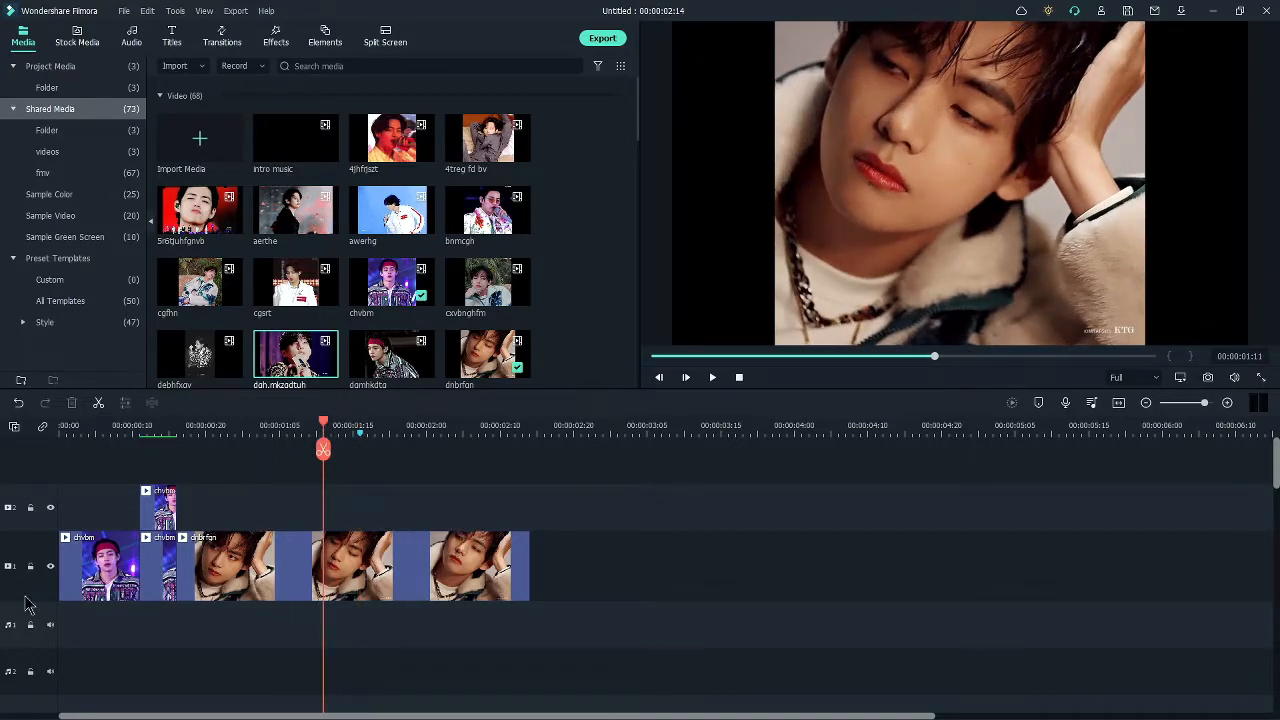
{"action": "left_click", "coordinate": [358, 568]}
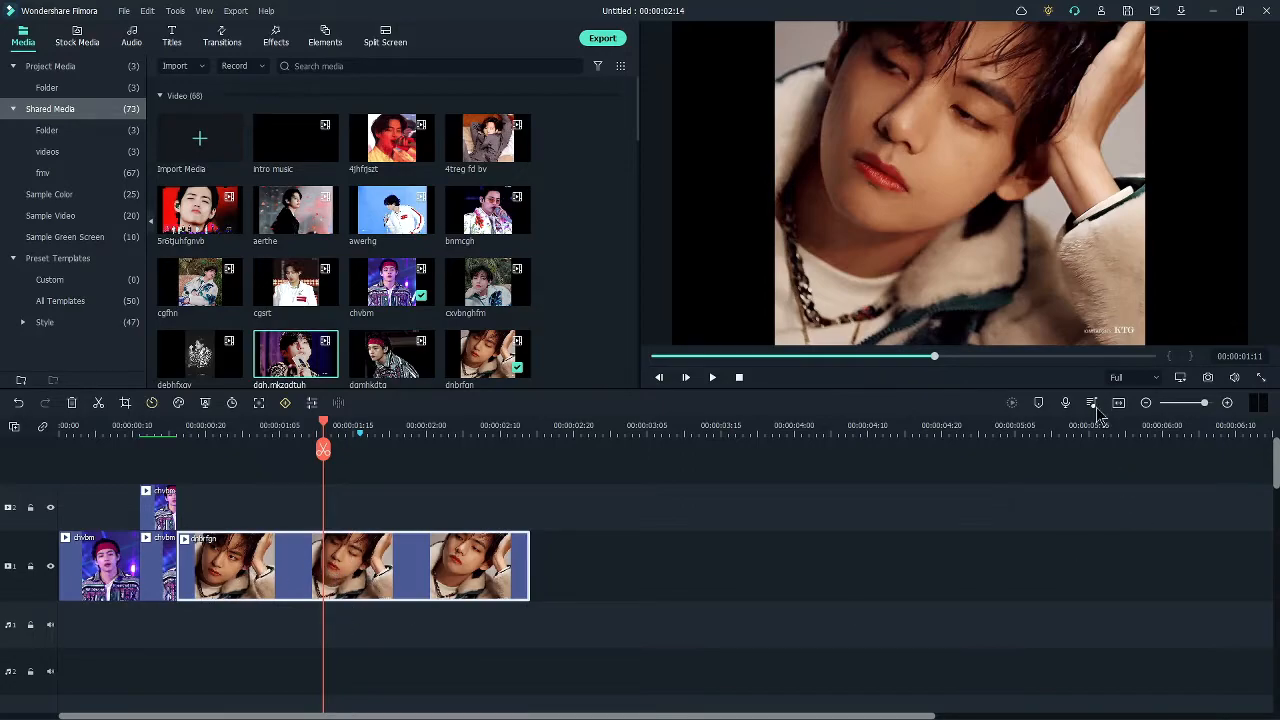
{"action": "left_click", "coordinate": [1039, 403]}
{"action": "left_click_drag", "start_coordinate": [323, 446], "coordinate": [294, 446]}
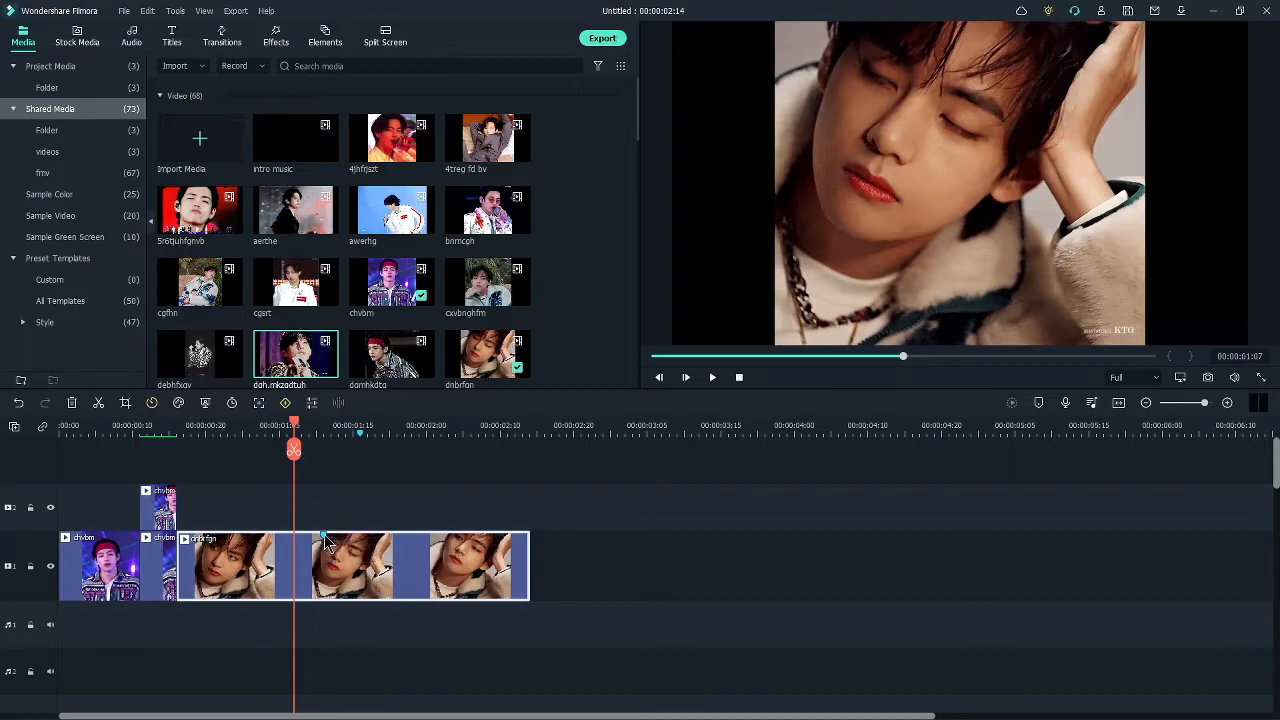
{"action": "left_click", "coordinate": [418, 530]}
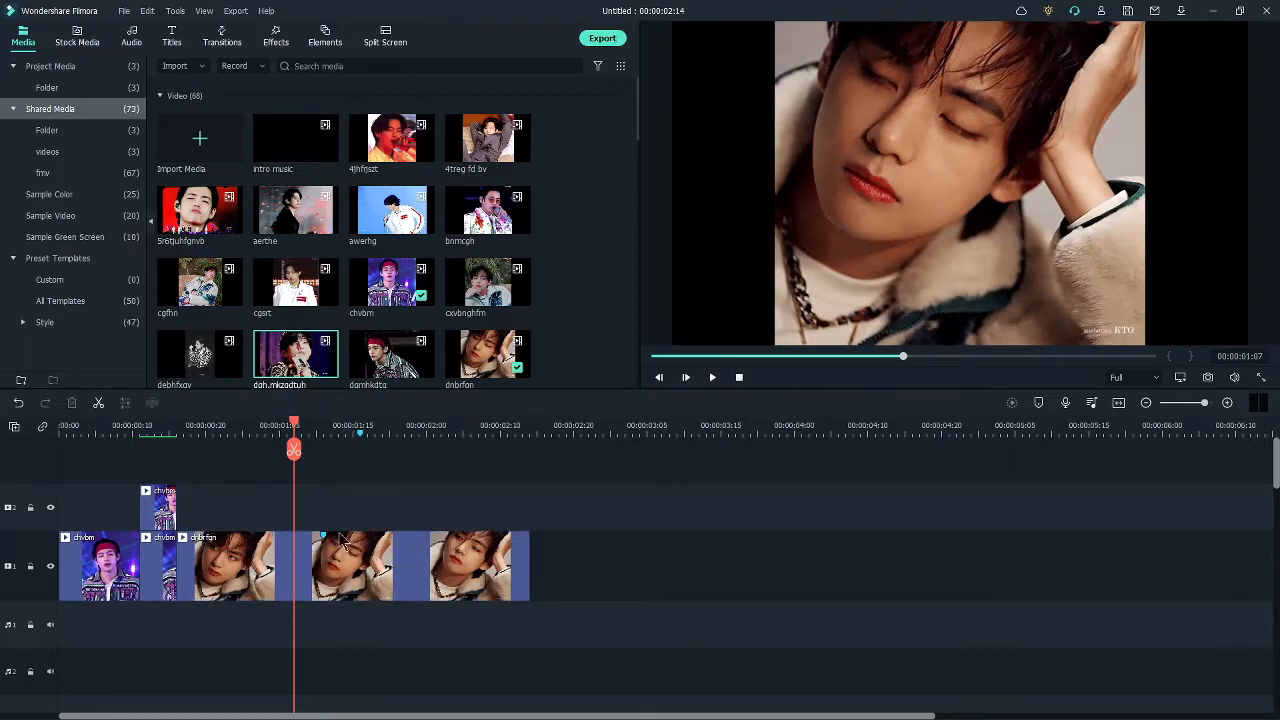
Move the playhead to the timeline marker and to the dnbrfgn clip's marker, and delete both markers.
{"action": "left_click", "coordinate": [360, 427]}
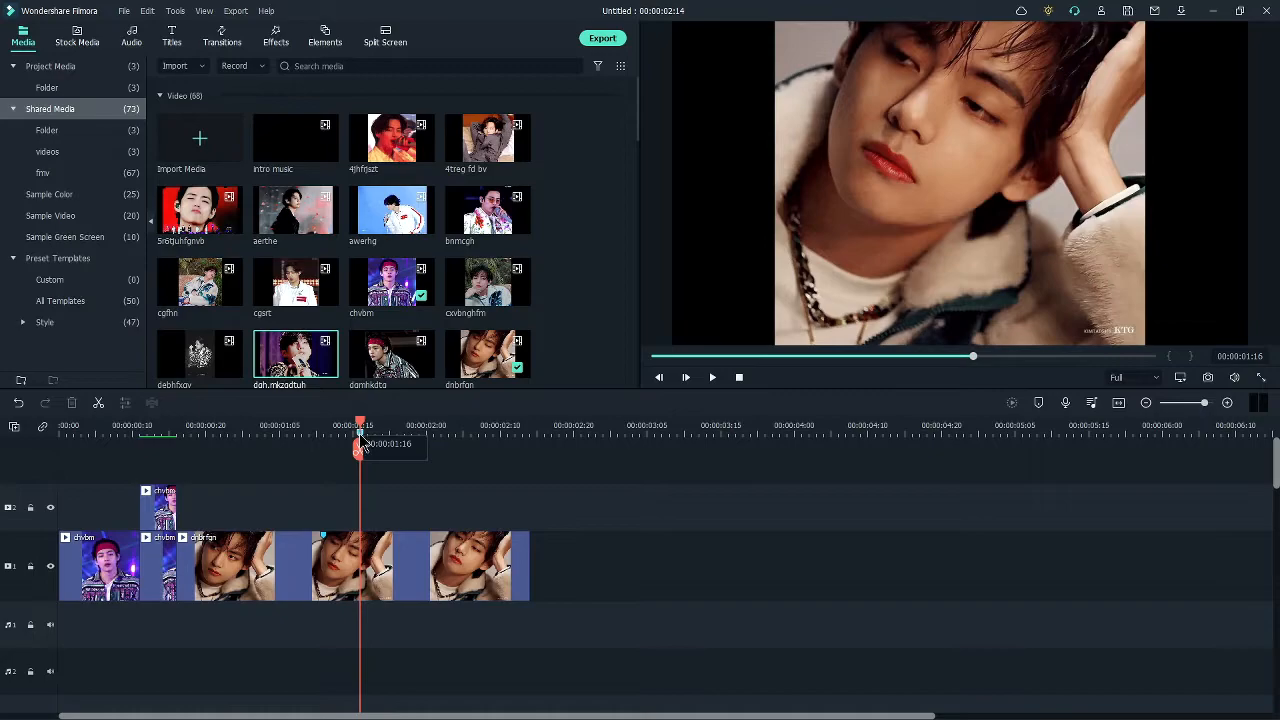
{"action": "left_click", "coordinate": [323, 537]}
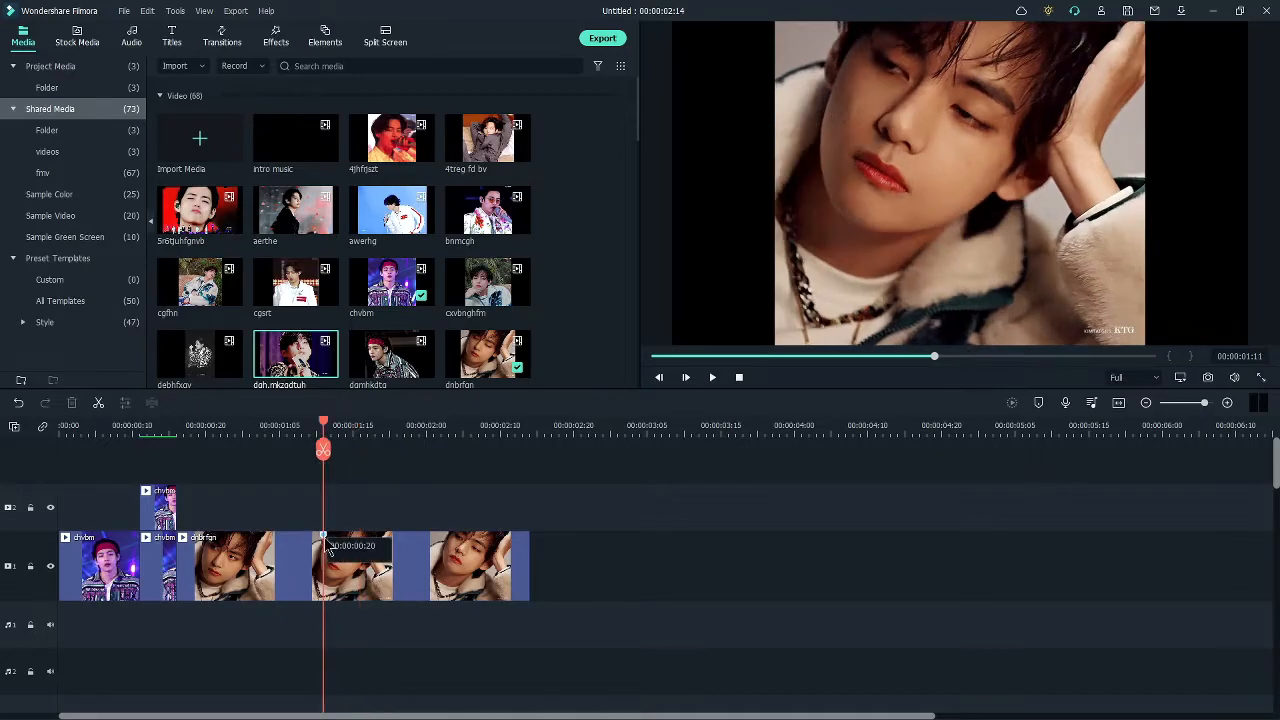
{"action": "right_click", "coordinate": [337, 546]}
{"action": "left_click", "coordinate": [356, 578]}
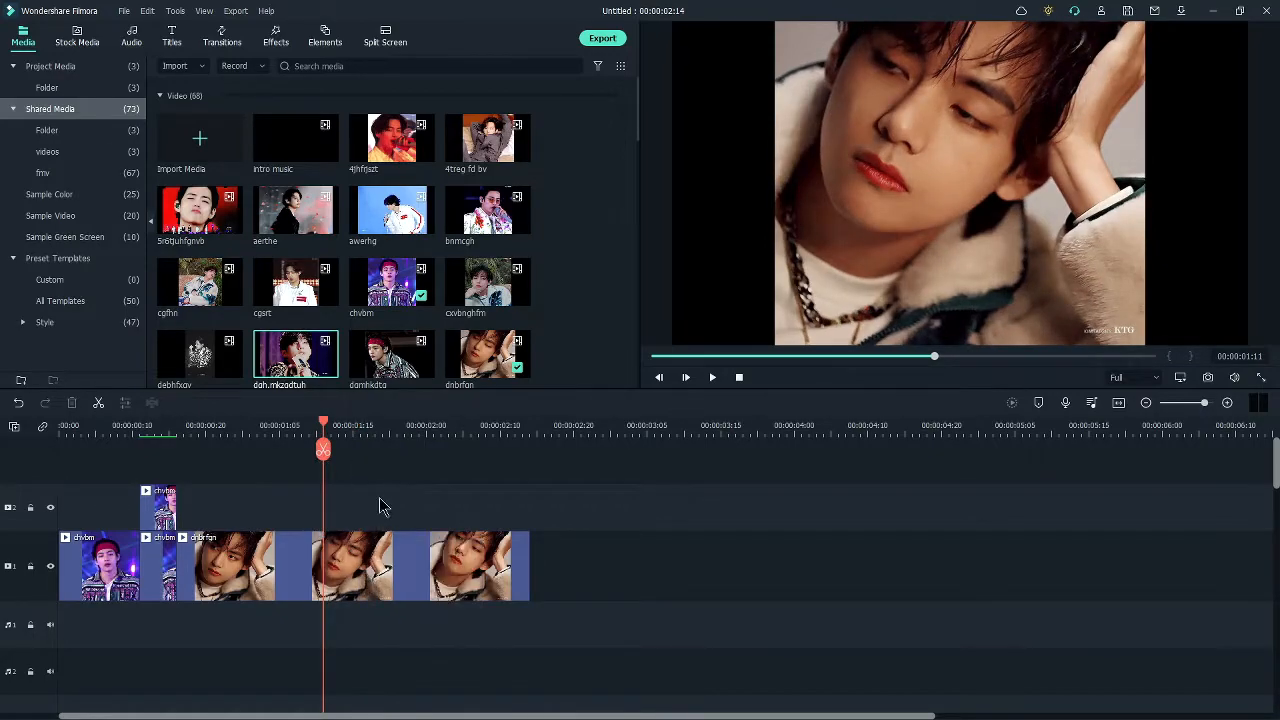
Look over the commands available for the dnbrfgn clip, dismiss them, and bring the timeline view back to the sequence's start.
{"action": "left_click", "coordinate": [354, 425]}
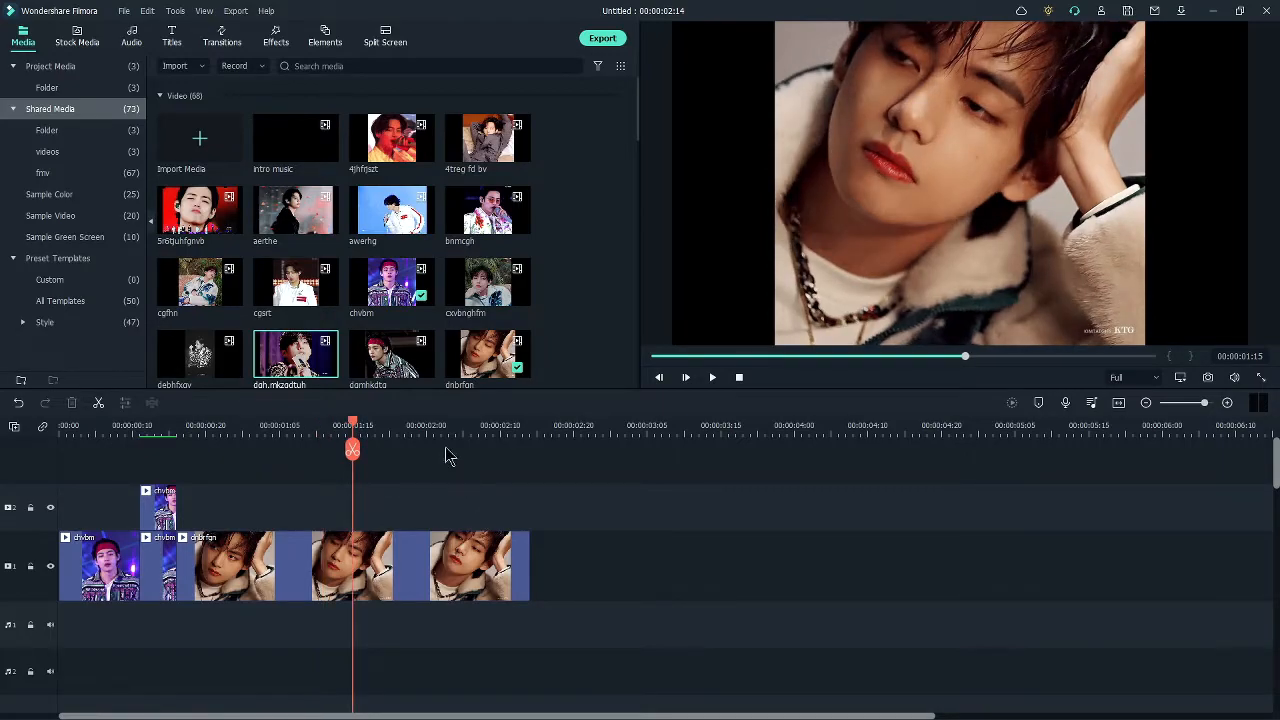
{"action": "right_click", "coordinate": [359, 553]}
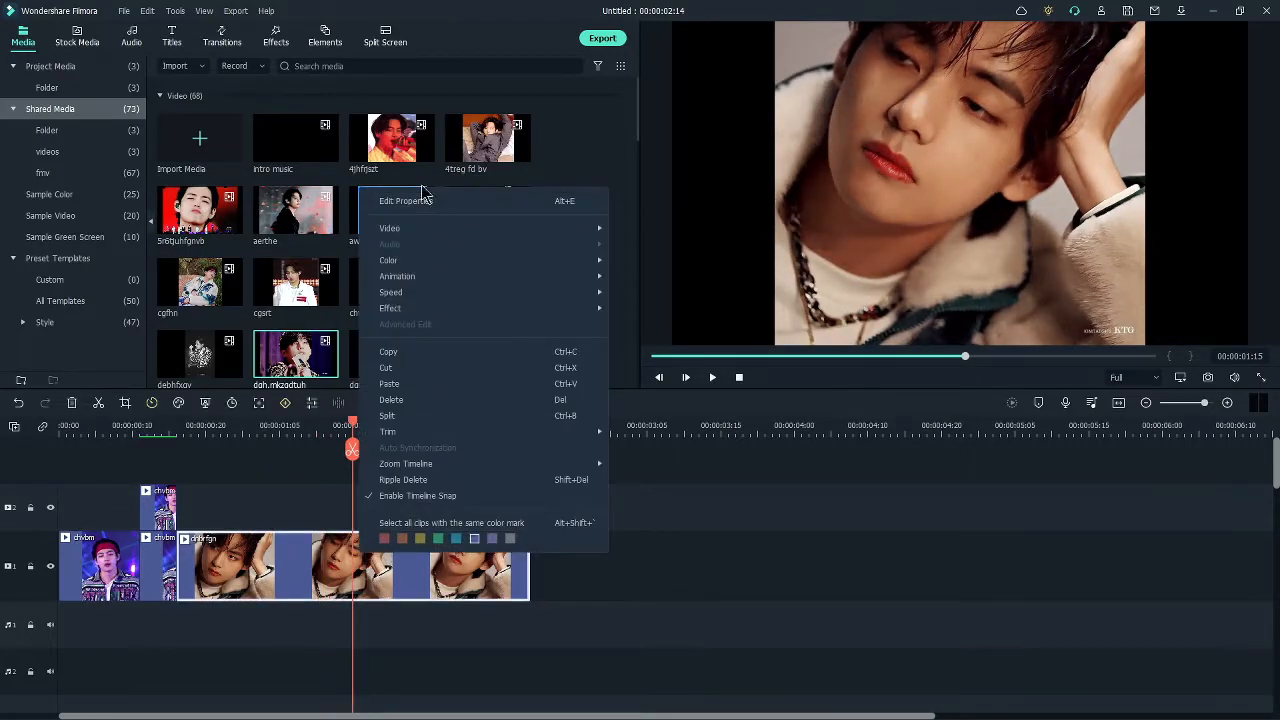
{"action": "left_click", "coordinate": [323, 483]}
{"action": "left_click", "coordinate": [360, 563]}
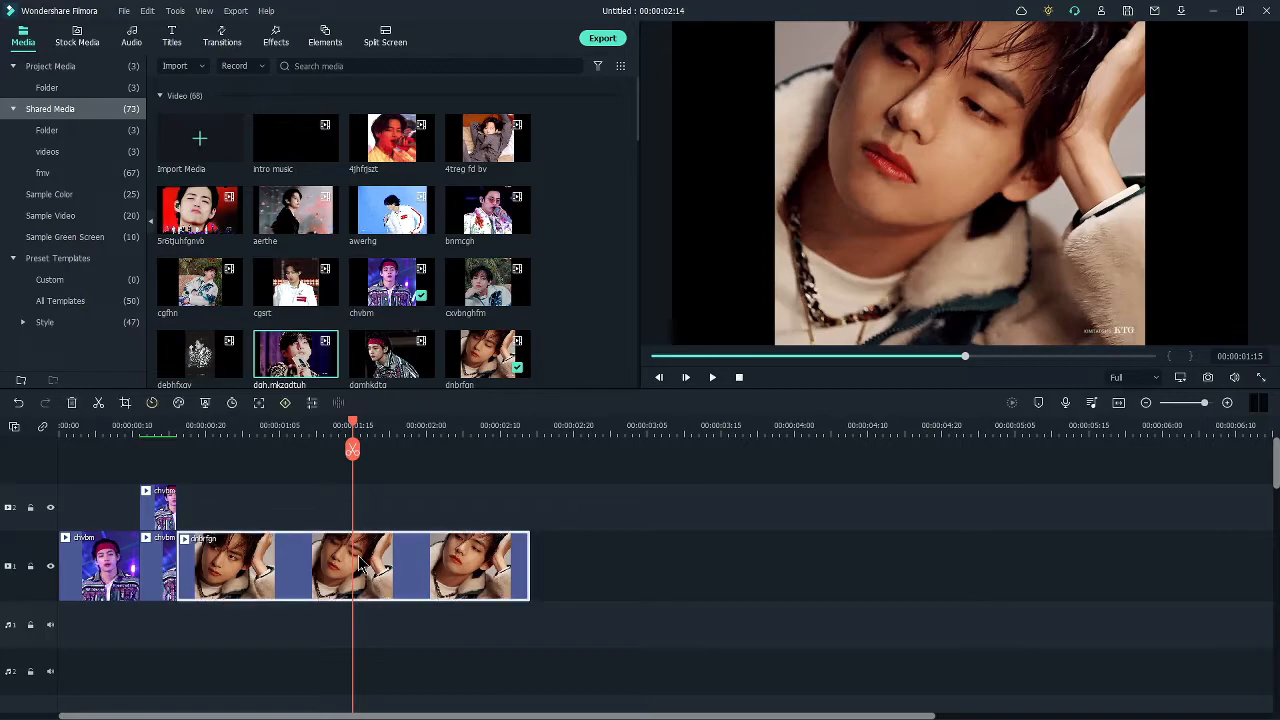
{"action": "right_click", "coordinate": [361, 567]}
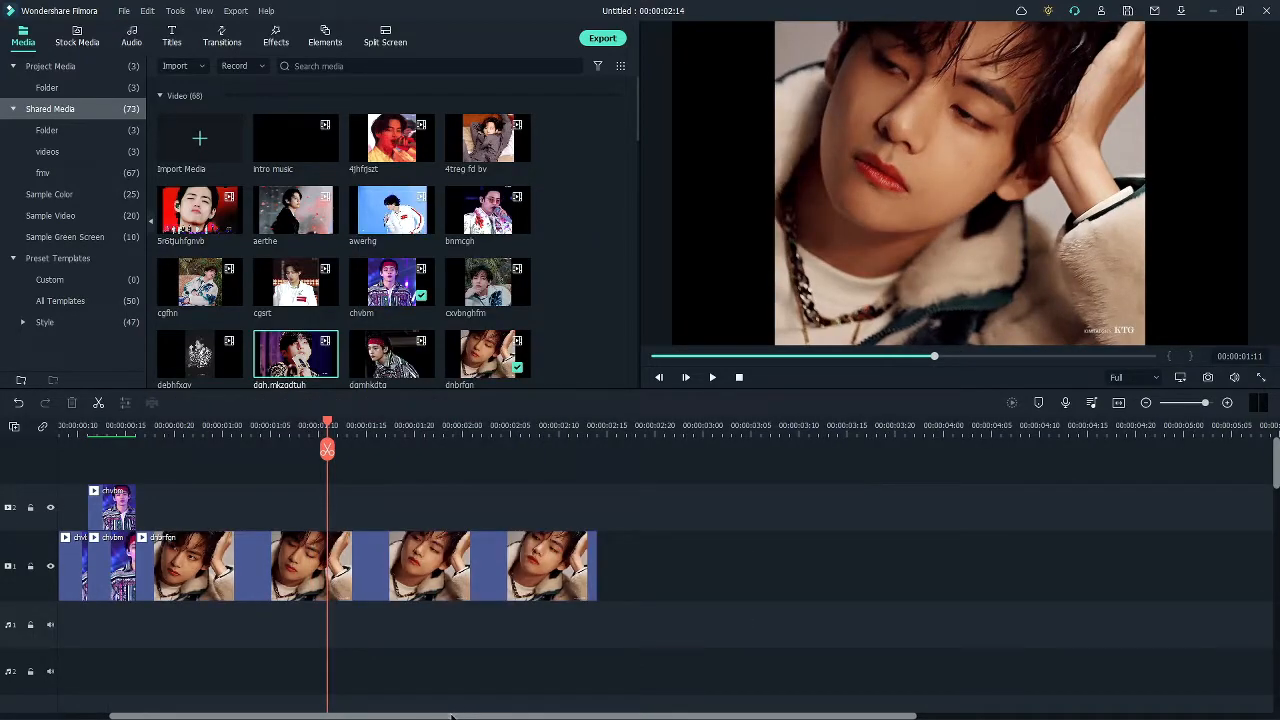
{"action": "left_click_drag", "start_coordinate": [452, 716], "coordinate": [326, 714]}
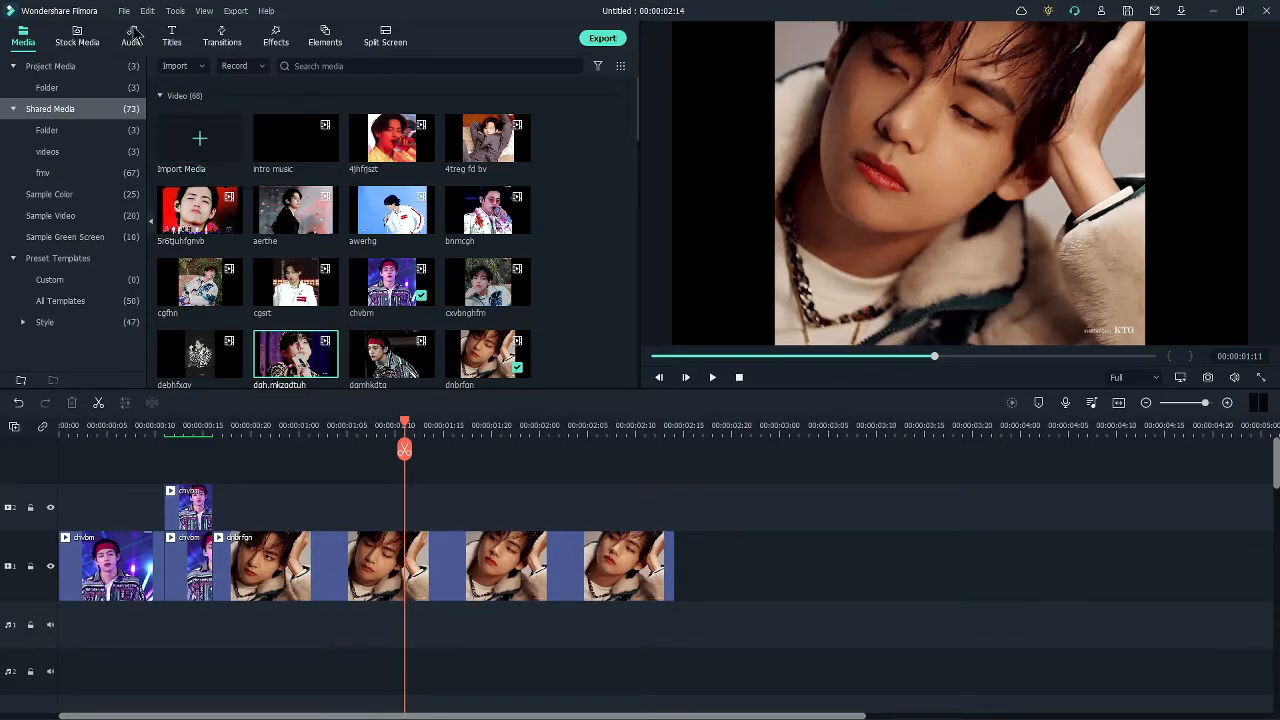
Browse the audio library and open its My music collection.
{"action": "left_click", "coordinate": [132, 37]}
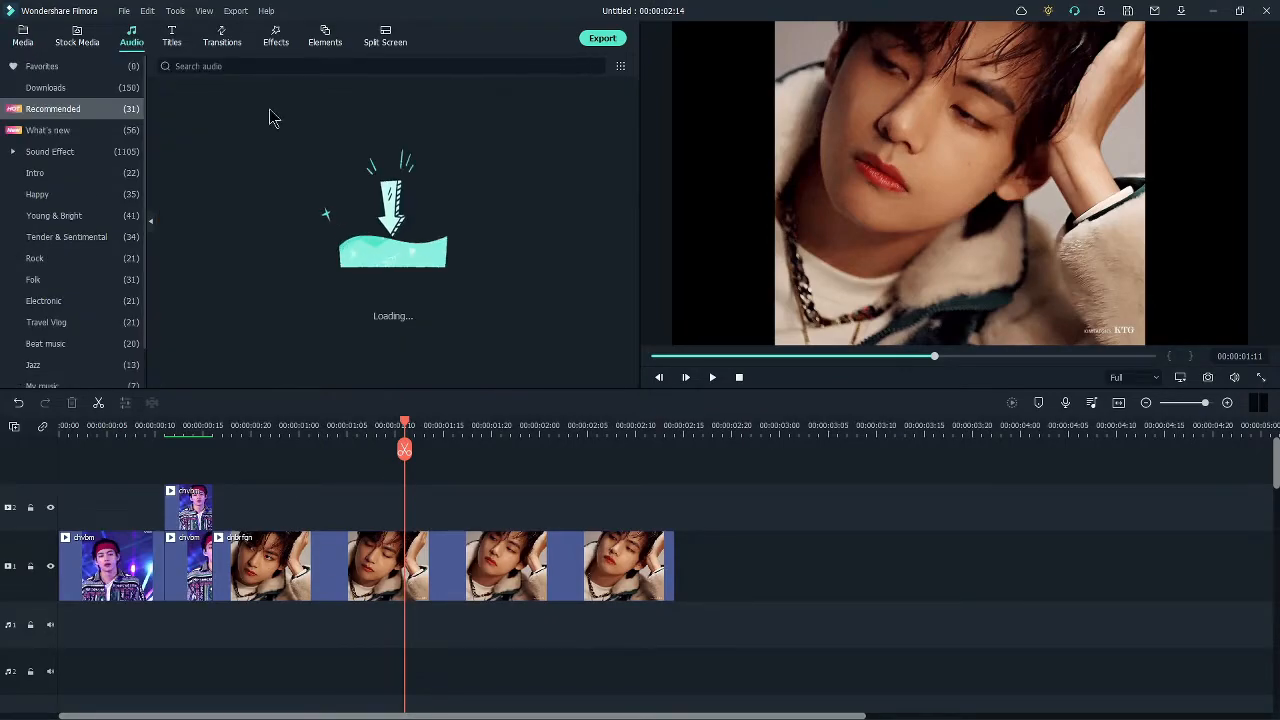
{"action": "left_click", "coordinate": [80, 37]}
{"action": "left_click", "coordinate": [133, 38]}
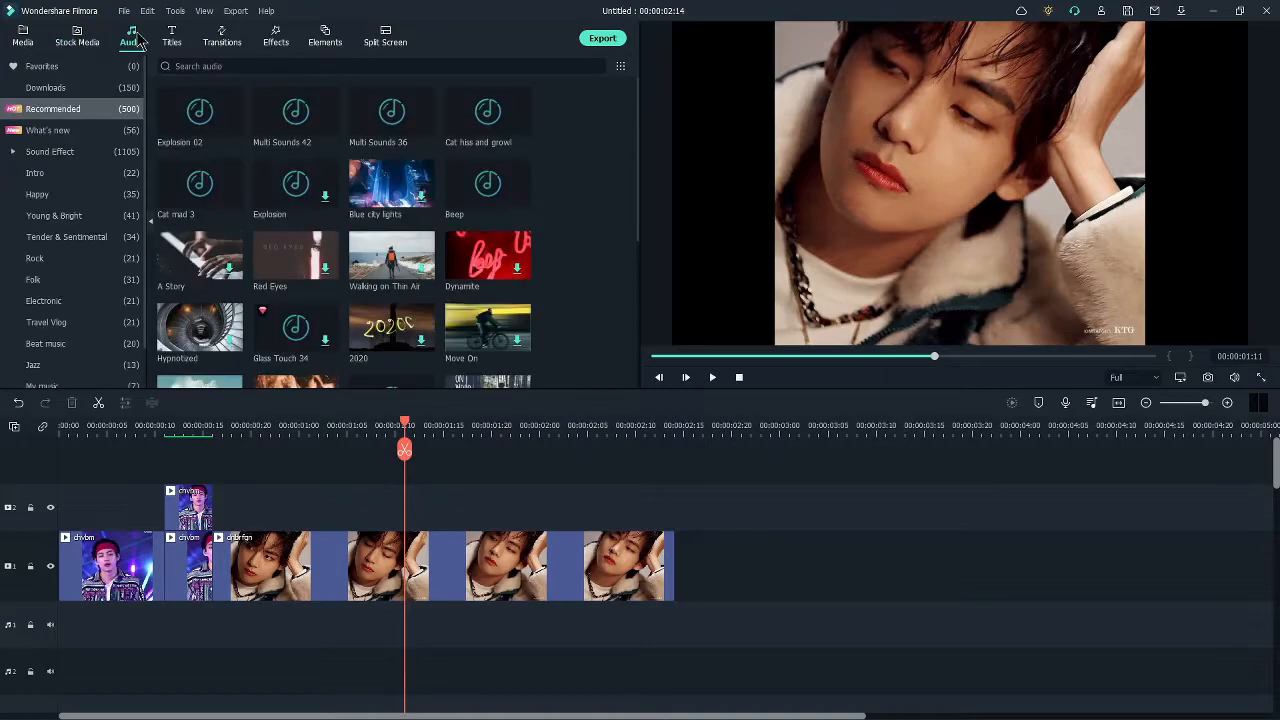
{"action": "left_click", "coordinate": [22, 40]}
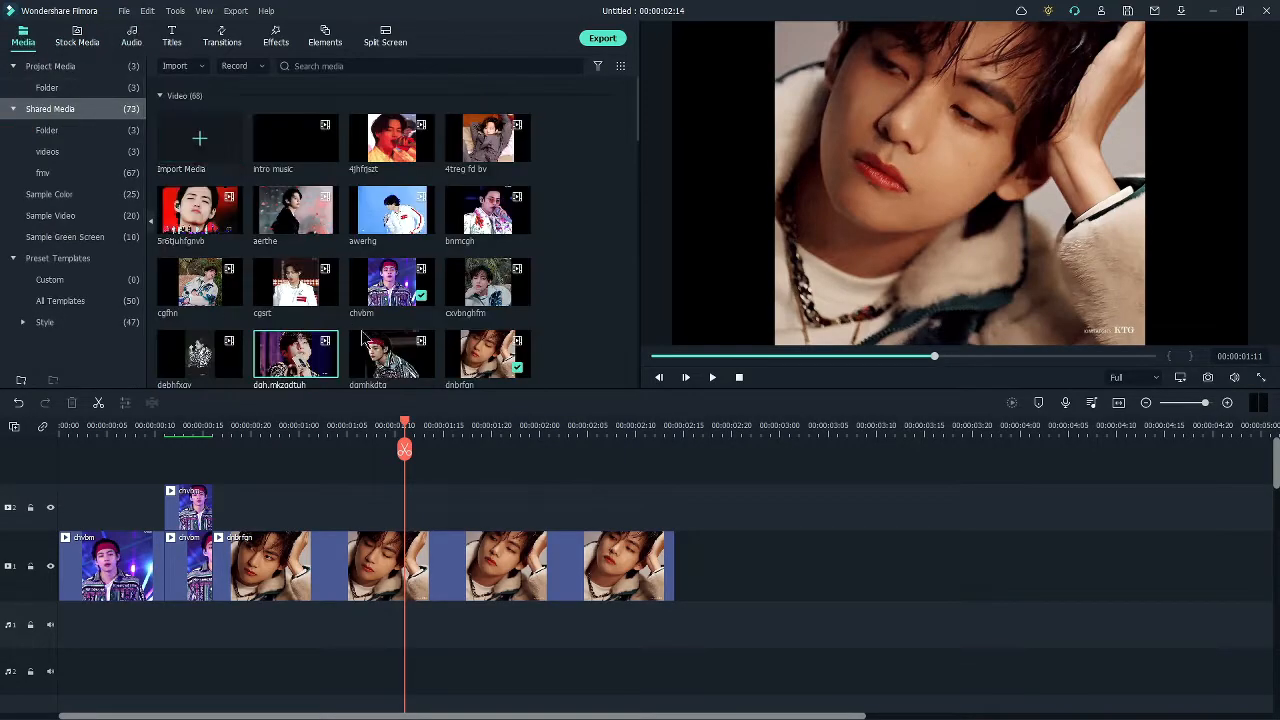
{"action": "left_click", "coordinate": [132, 40]}
{"action": "scroll", "coordinate": [80, 260], "scroll_direction": "down", "scroll_amount": 1}
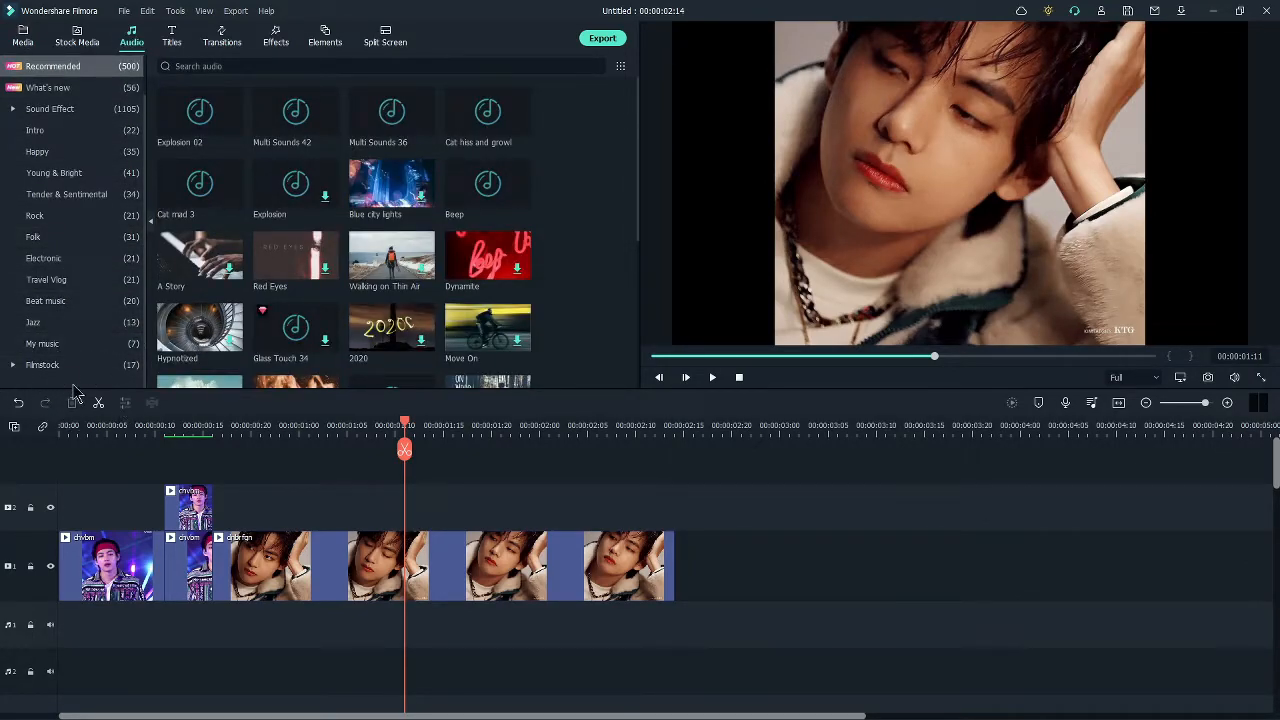
{"action": "left_click", "coordinate": [40, 345]}
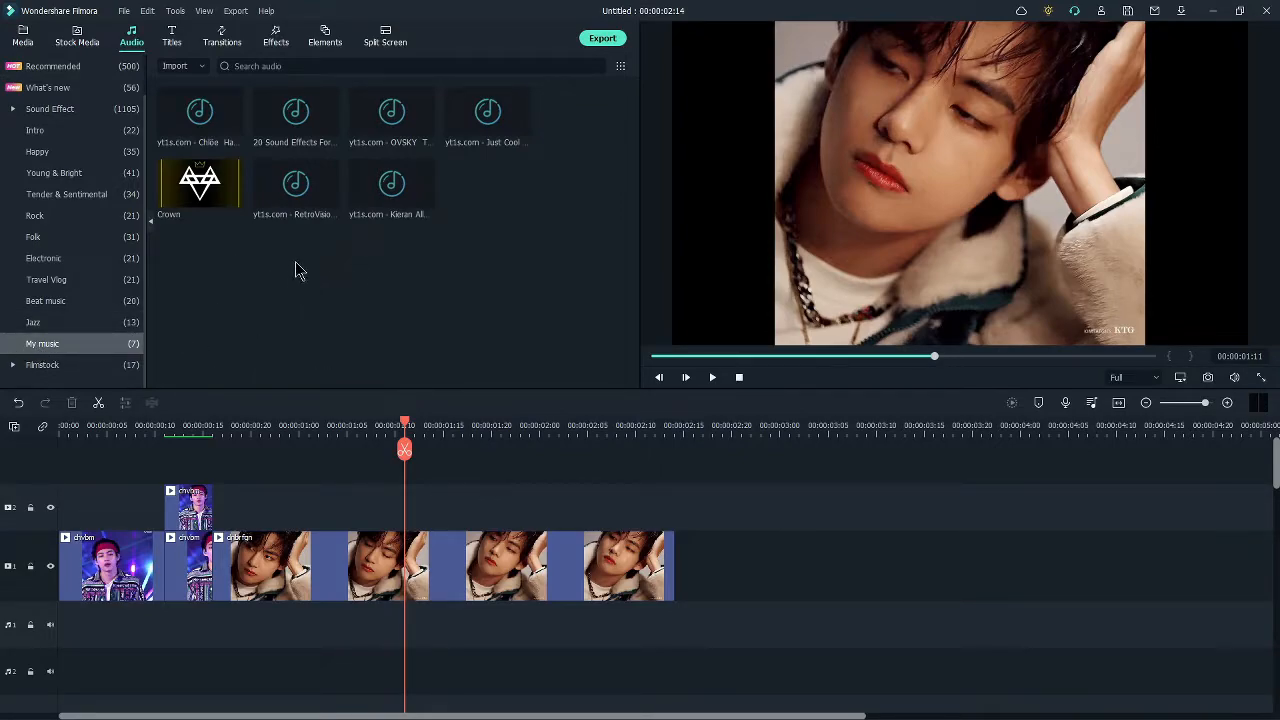
{"action": "left_click", "coordinate": [21, 40]}
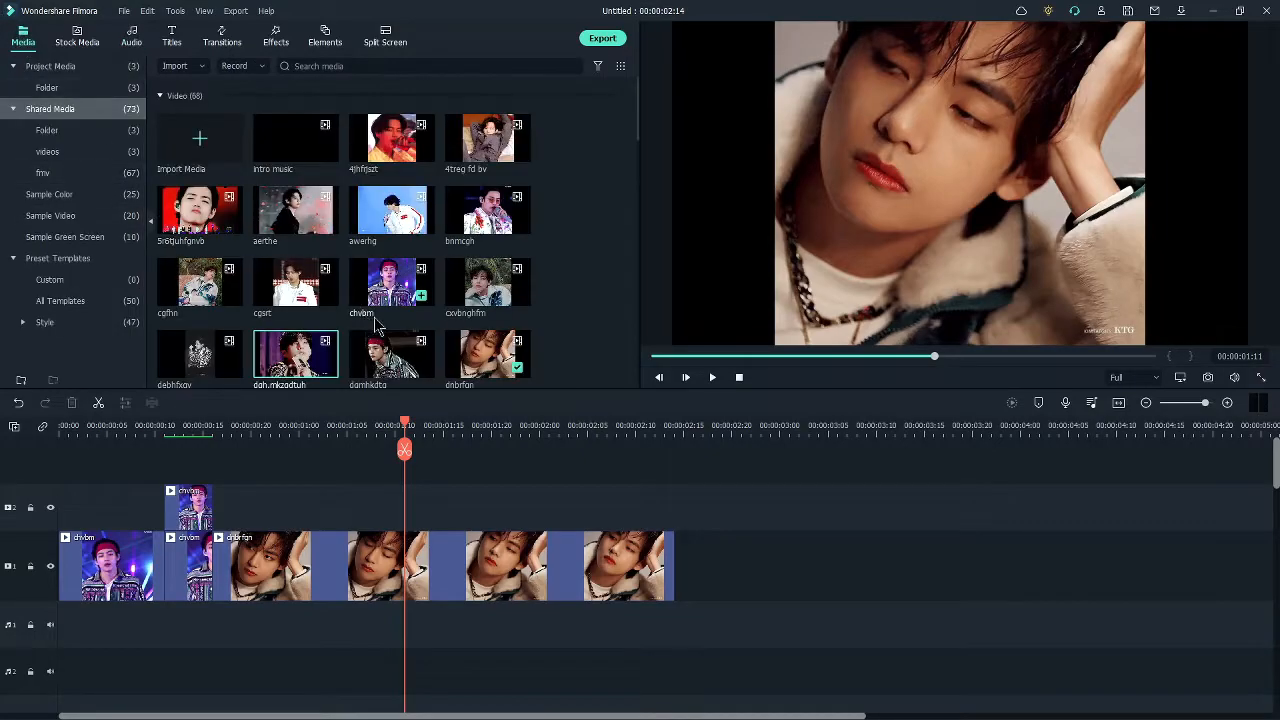
{"action": "left_click", "coordinate": [47, 87]}
{"action": "left_click", "coordinate": [196, 147]}
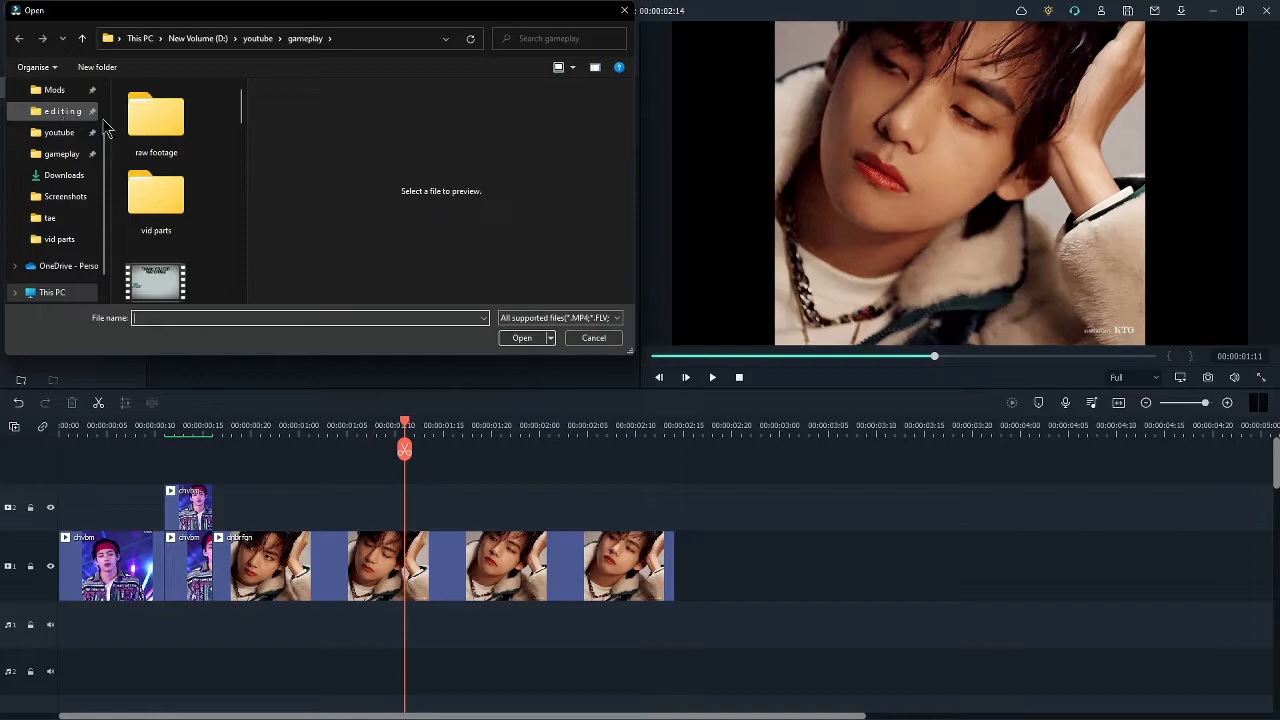
{"action": "left_click", "coordinate": [610, 340]}
{"action": "left_click", "coordinate": [132, 40]}
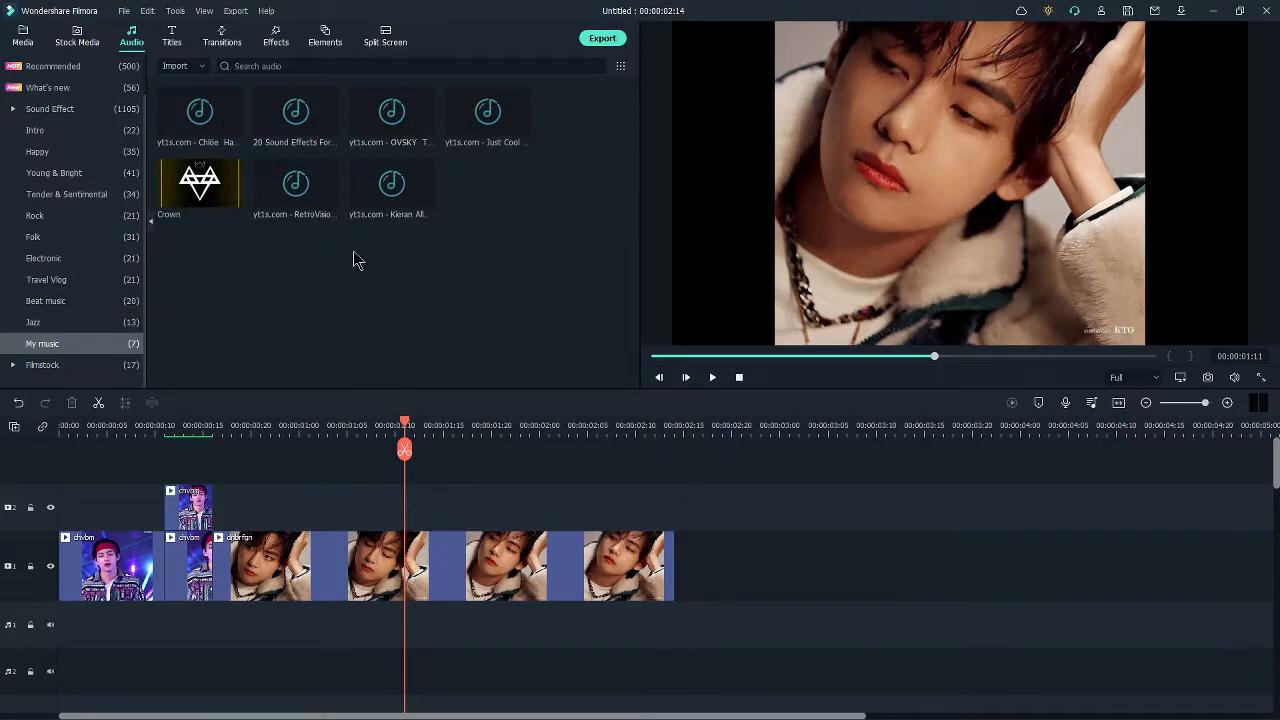
Place the OVSKY Time NCS Release track at the start of audio track 1 and lower its volume to -10.18 dB.
{"action": "left_click_drag", "start_coordinate": [388, 116], "coordinate": [62, 648]}
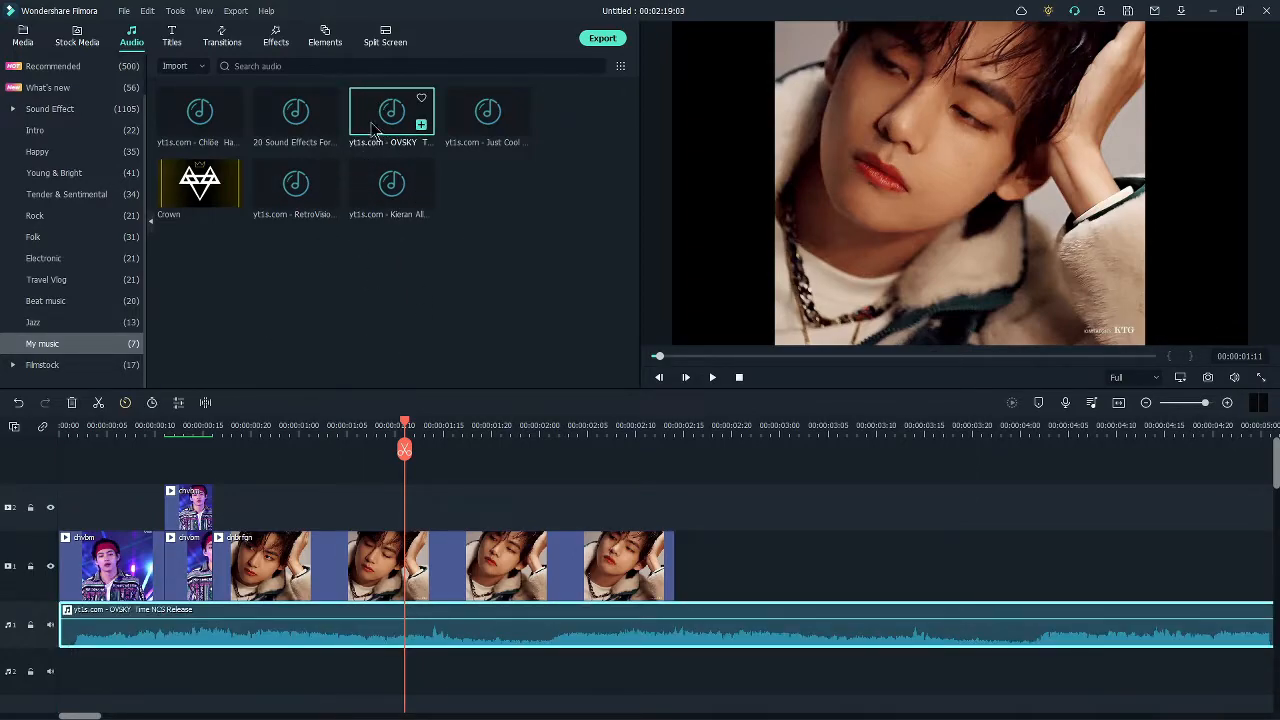
{"action": "left_click", "coordinate": [247, 442]}
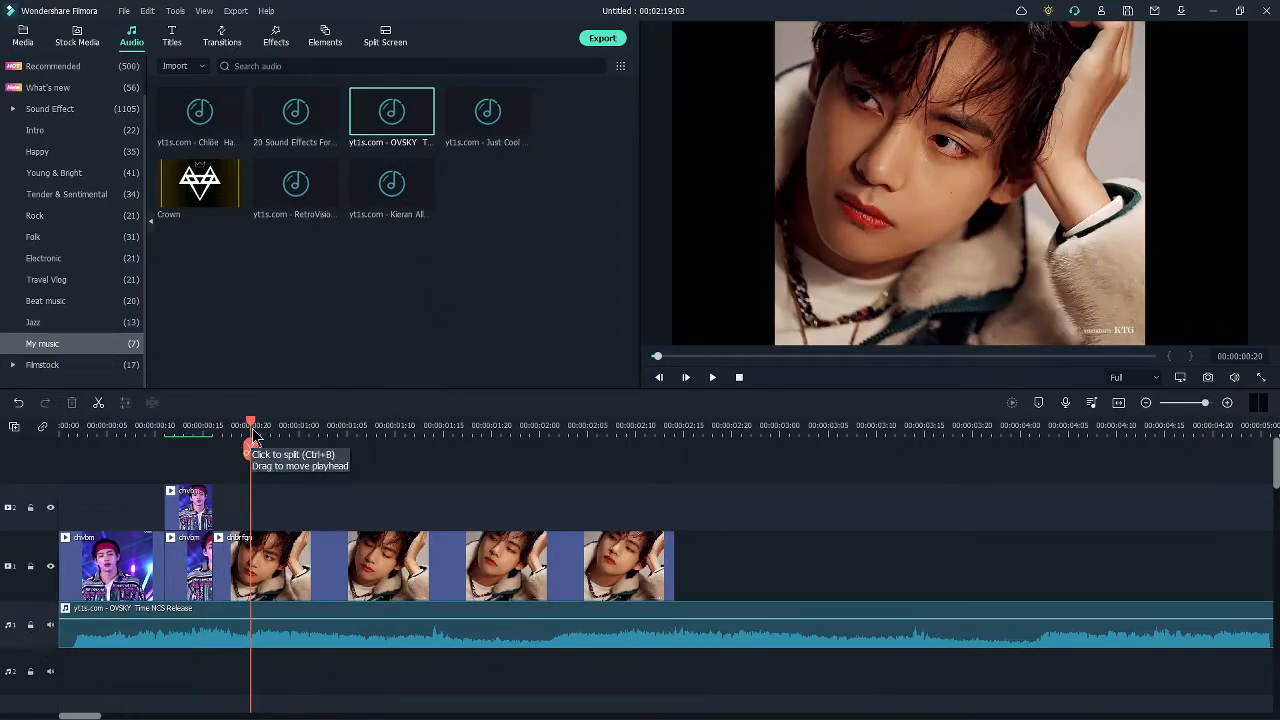
{"action": "mouse_move", "coordinate": [1236, 372]}
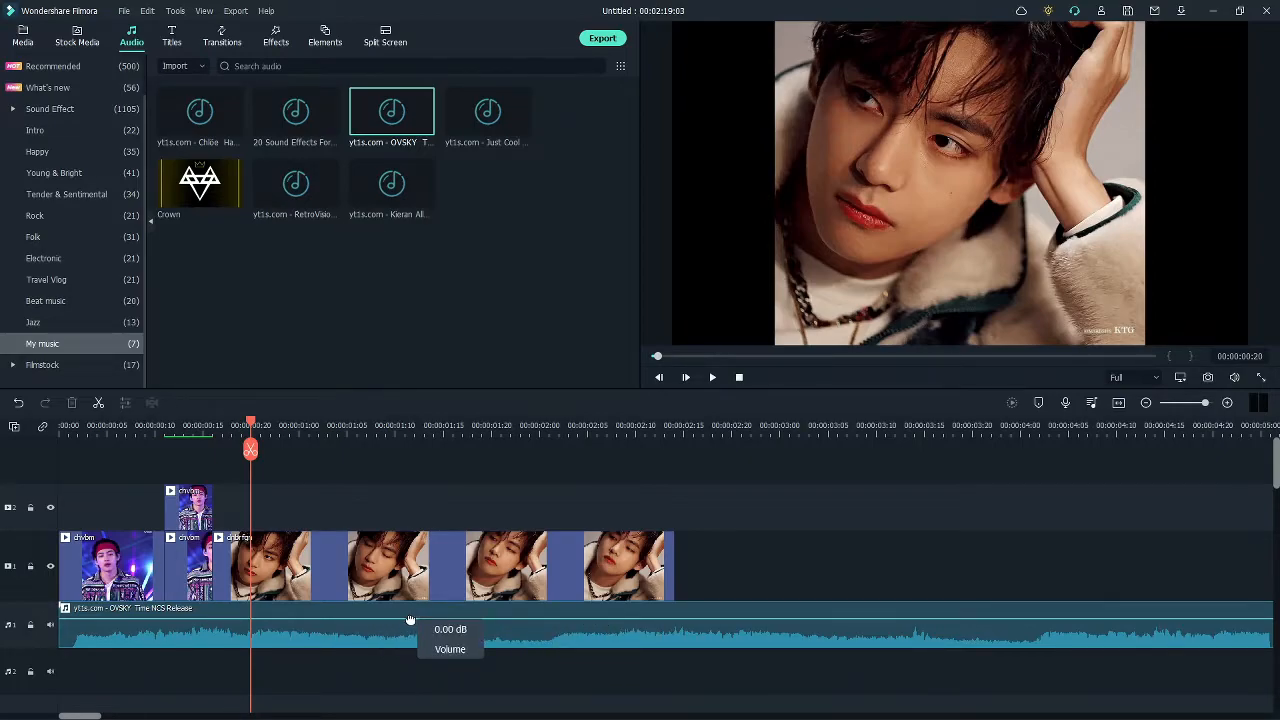
{"action": "left_click_drag", "start_coordinate": [410, 621], "coordinate": [411, 628]}
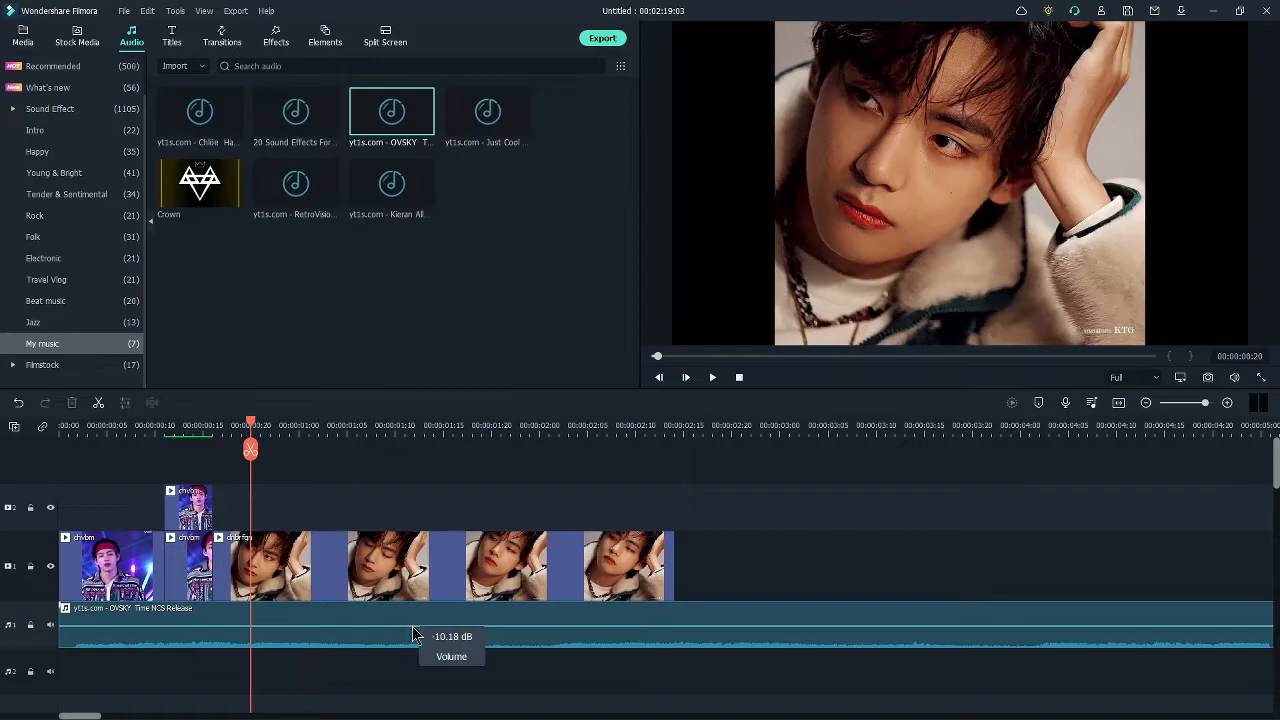
Open the audio settings of the OVSKY music clip.
{"action": "double_click", "coordinate": [384, 639]}
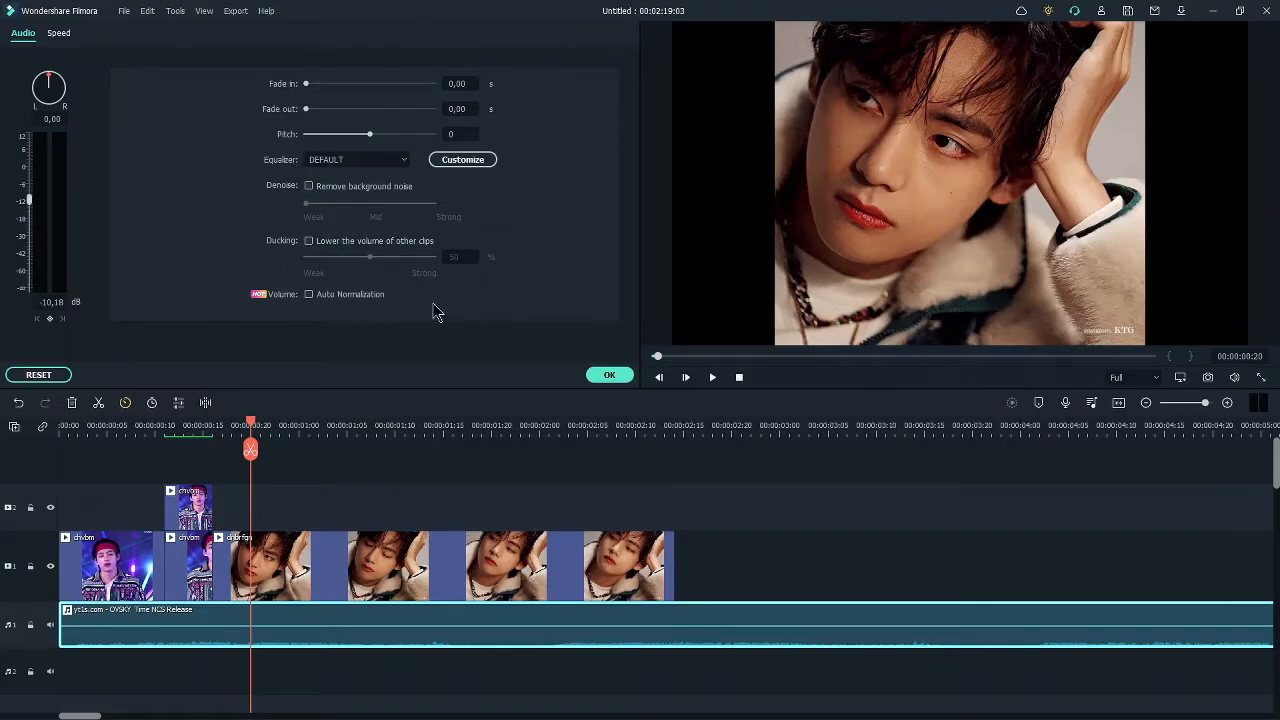
{"action": "left_click_drag", "start_coordinate": [370, 135], "coordinate": [353, 138]}
{"action": "left_click_drag", "start_coordinate": [306, 109], "coordinate": [417, 112]}
{"action": "left_click", "coordinate": [457, 644]}
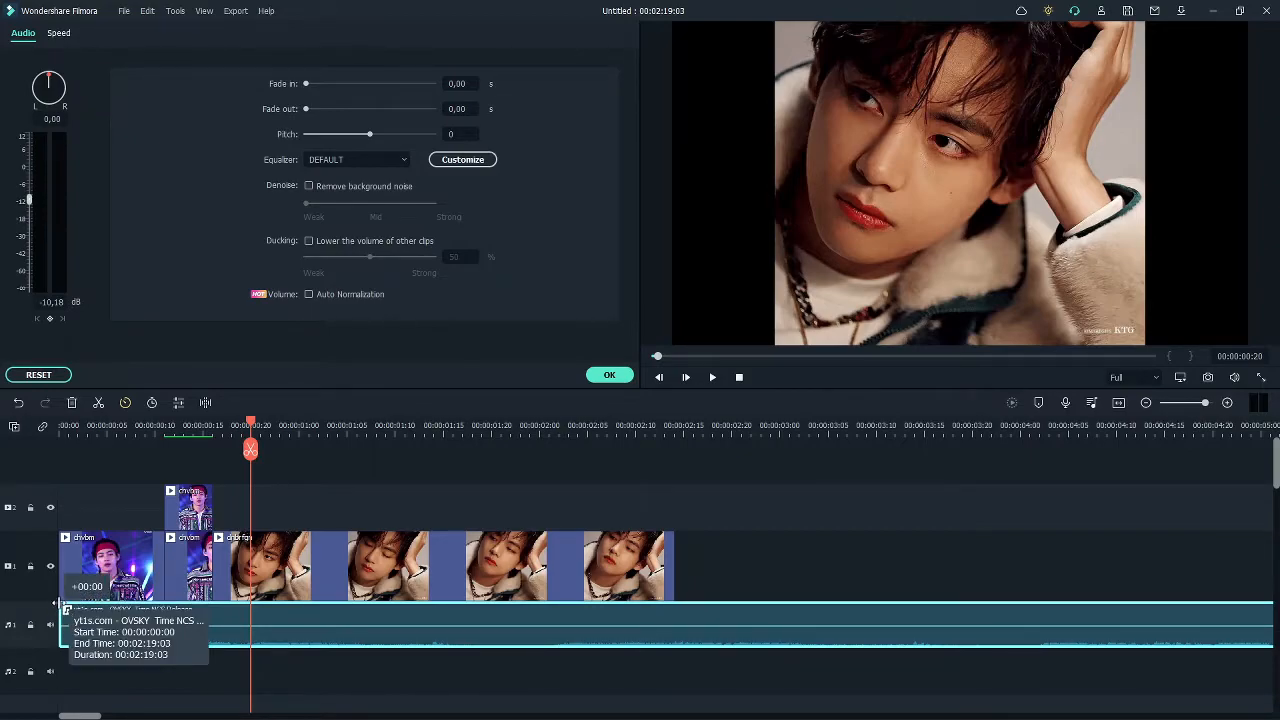
Try a 0.80 s fade-in at the start of the music clip and reset it to 0.00 s.
{"action": "left_click_drag", "start_coordinate": [61, 604], "coordinate": [238, 626]}
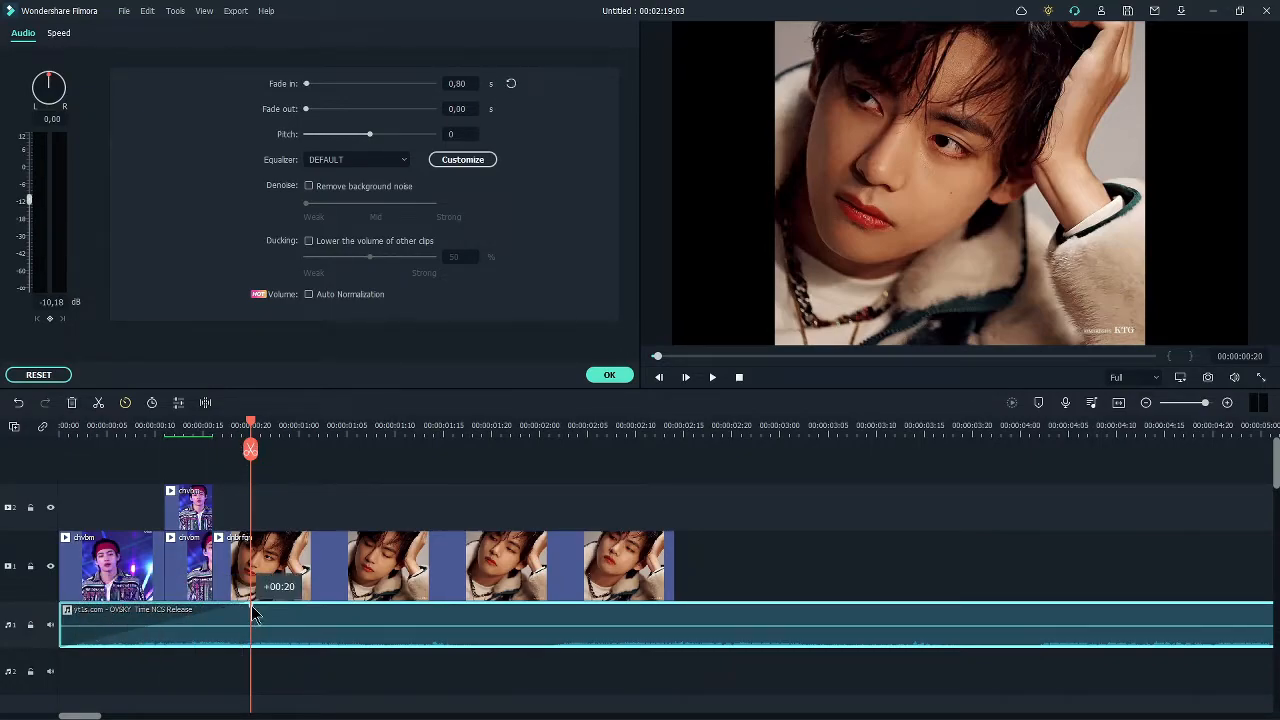
{"action": "left_click_drag", "start_coordinate": [251, 614], "coordinate": [63, 608]}
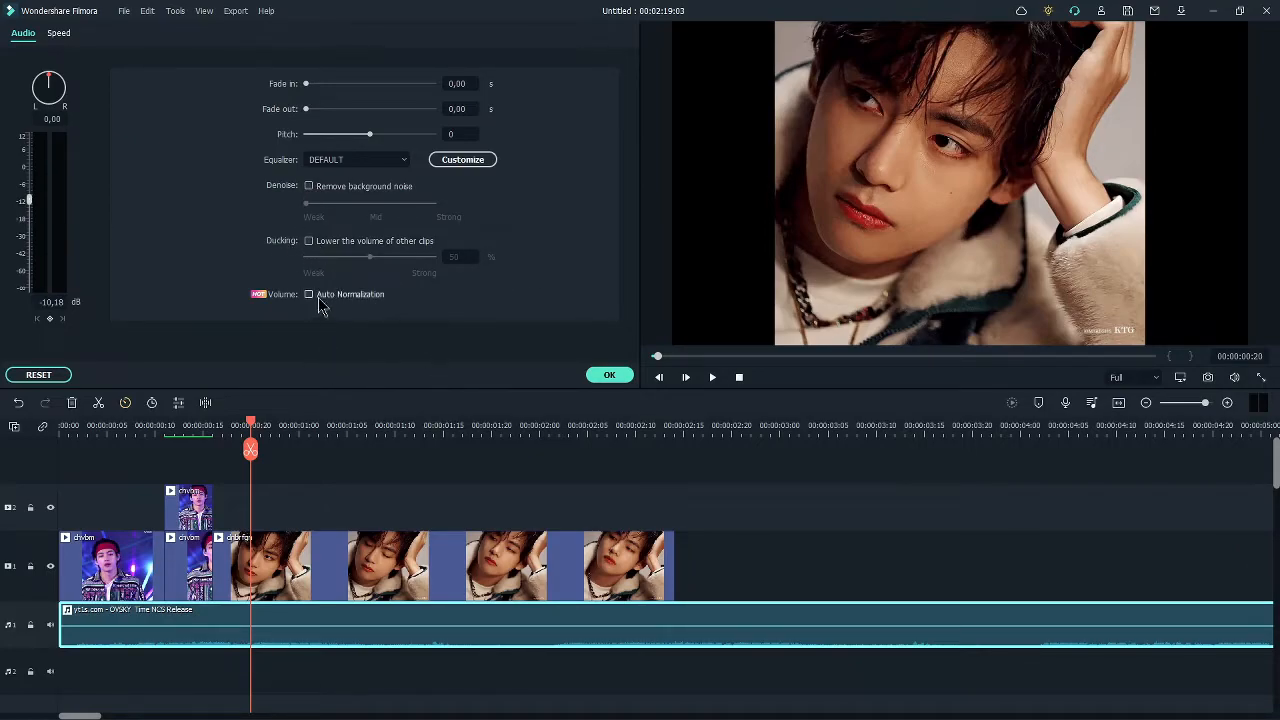
Look through the equalizer presets available for the music clip and keep DEFAULT.
{"action": "left_click", "coordinate": [363, 163]}
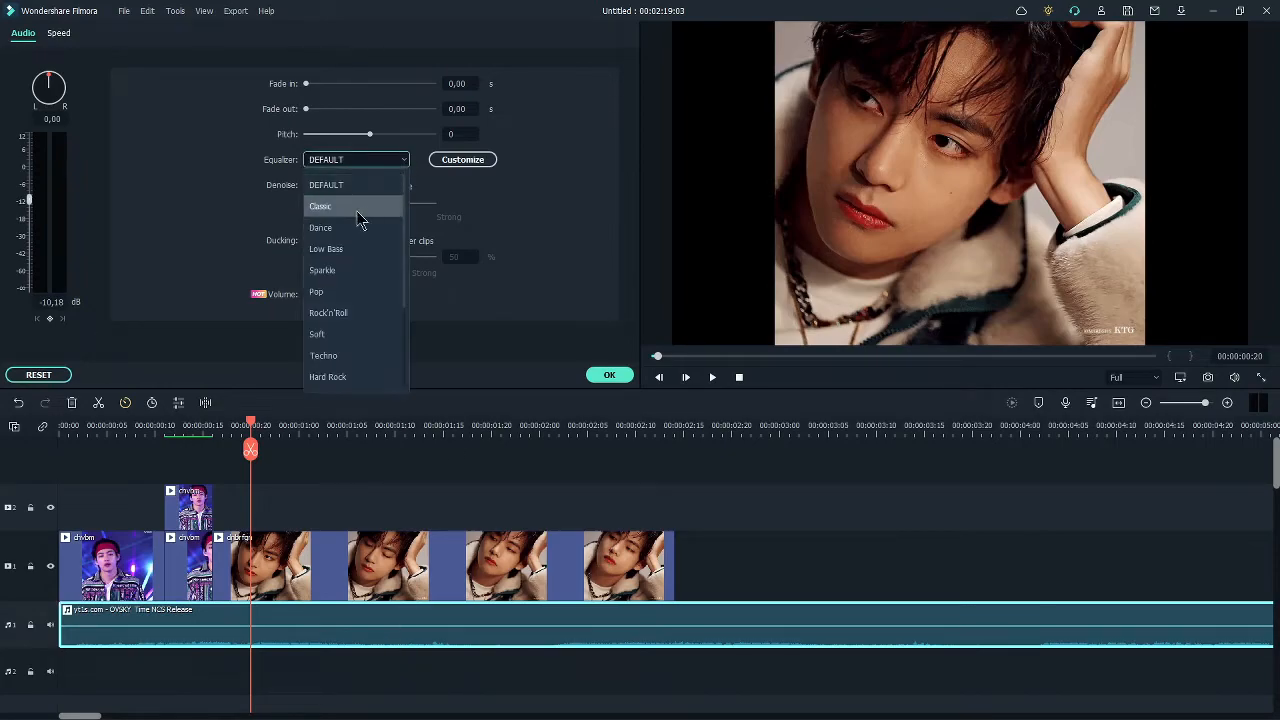
{"action": "scroll", "coordinate": [338, 265], "scroll_direction": "down", "scroll_amount": 2}
{"action": "scroll", "coordinate": [340, 300], "scroll_direction": "up", "scroll_amount": 3}
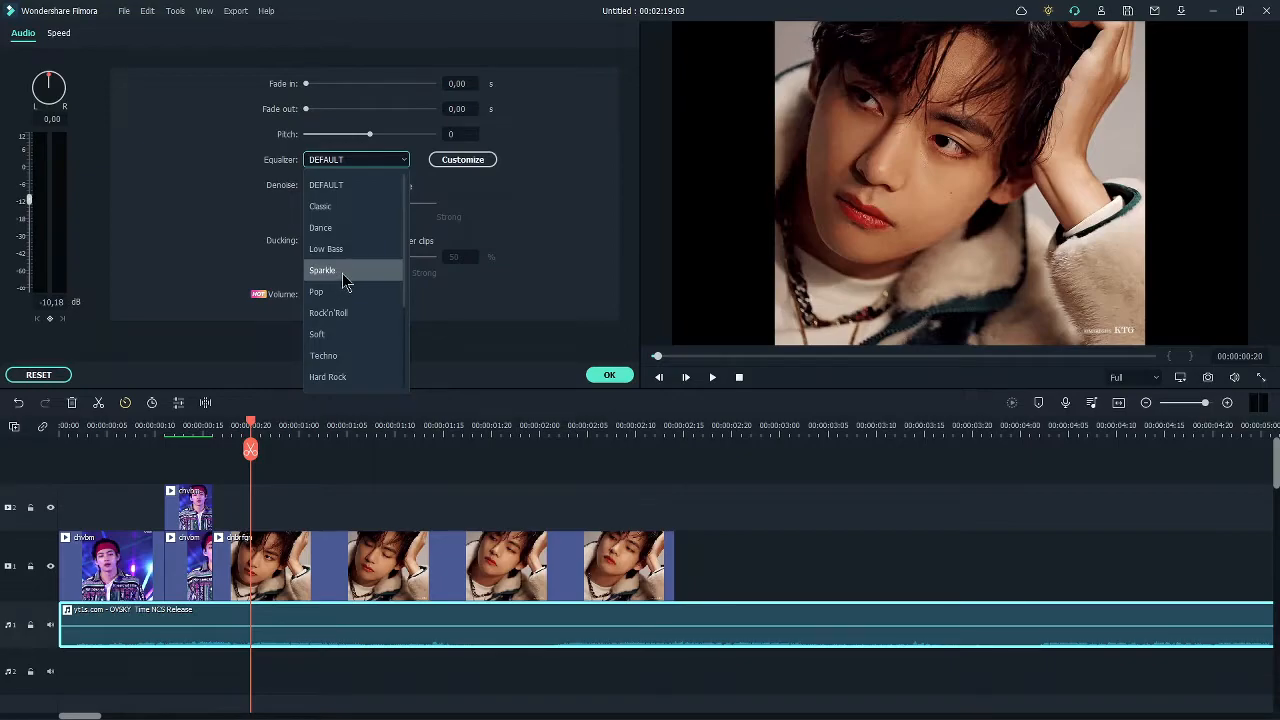
{"action": "left_click", "coordinate": [406, 168]}
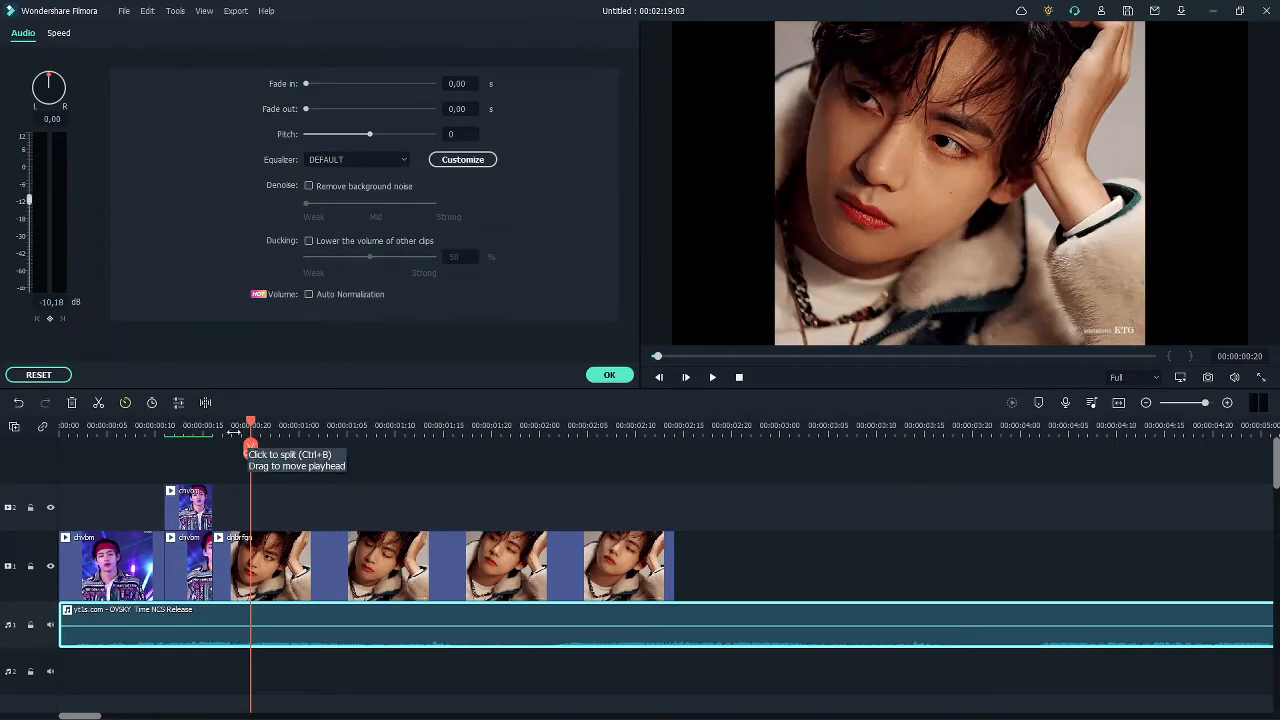
Split the music clip at 00:00:00:16 and select its first part.
{"action": "left_click_drag", "start_coordinate": [251, 430], "coordinate": [218, 507]}
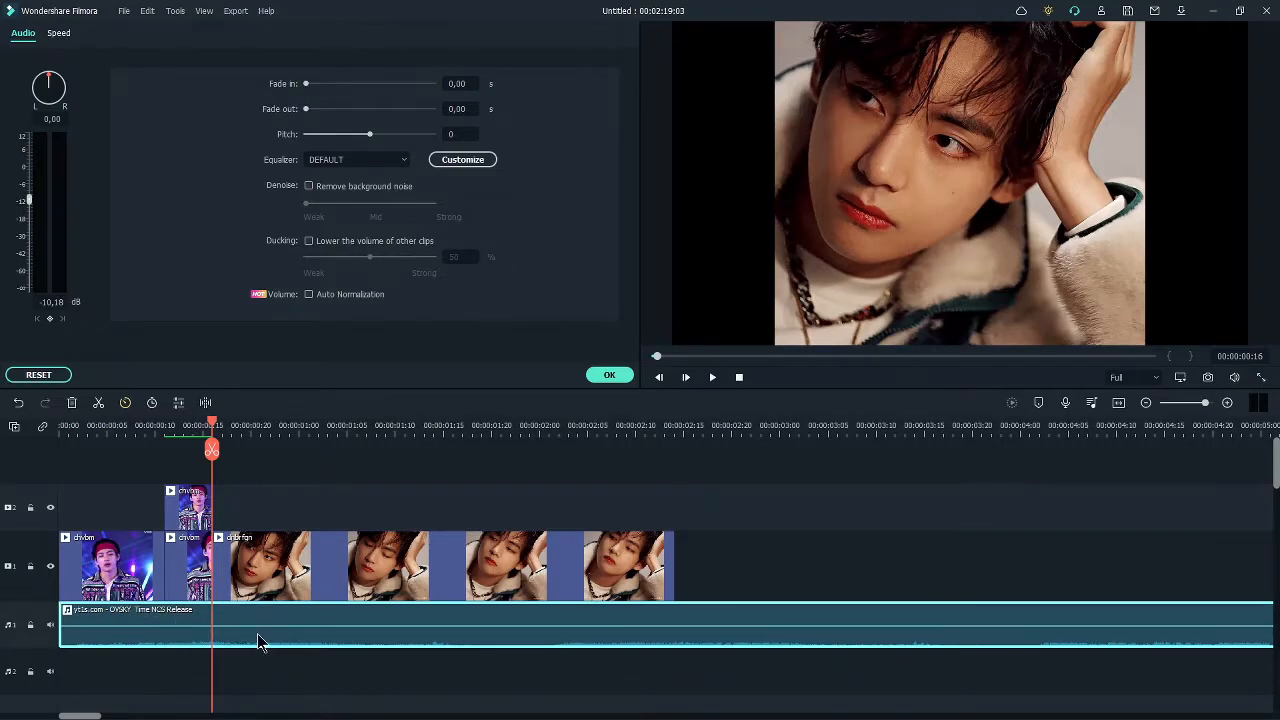
{"action": "key", "text": "ctrl+b"}
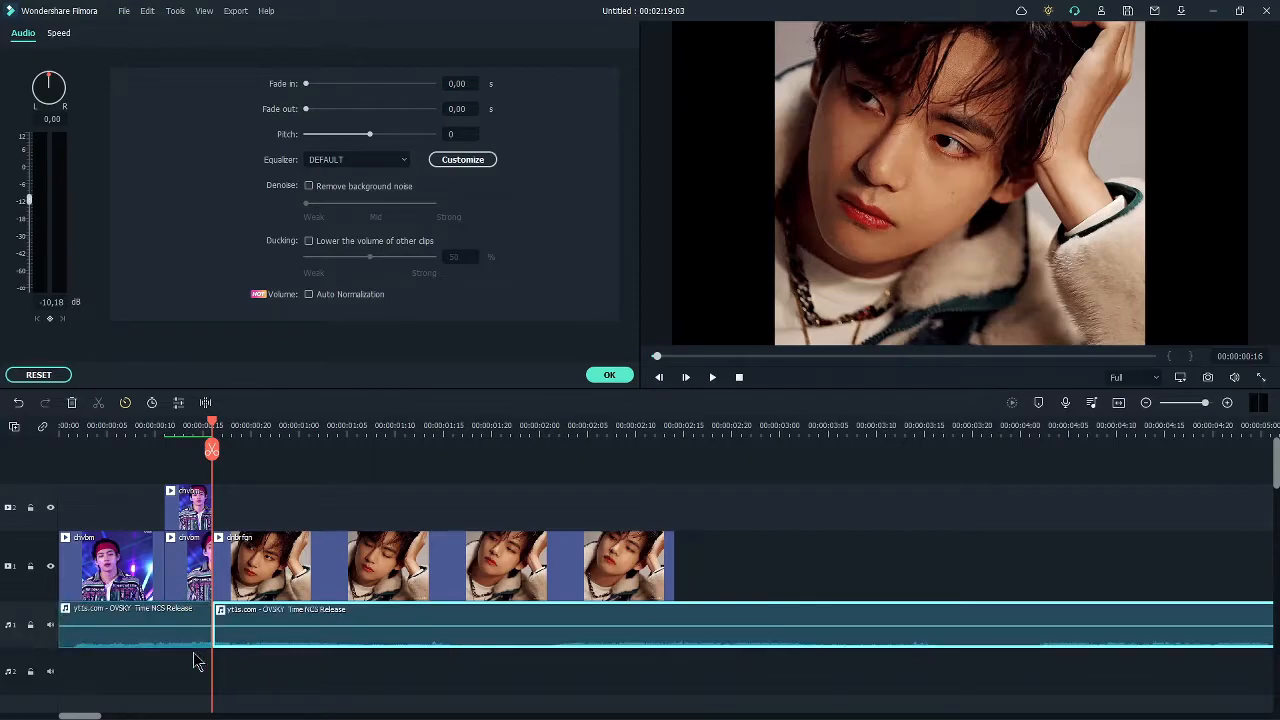
{"action": "left_click", "coordinate": [137, 648]}
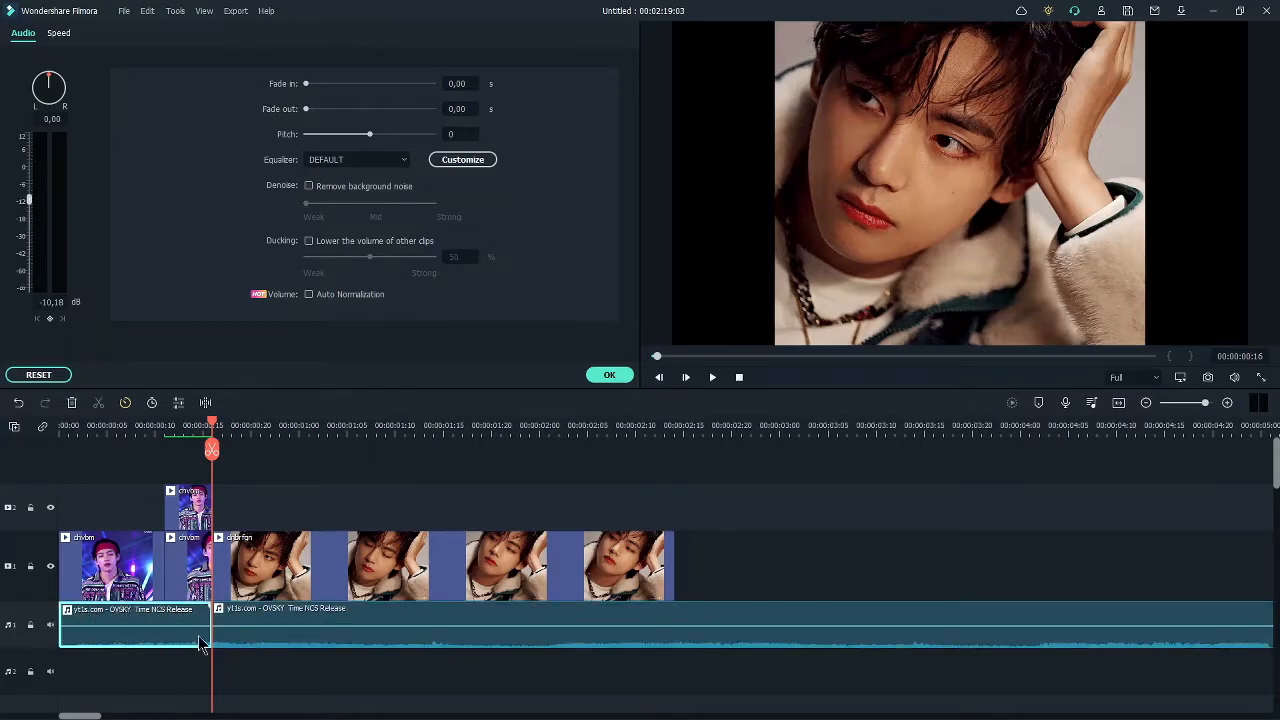
Apply the Low Bass equalizer preset to the first part of the music clip and close the audio settings.
{"action": "left_click", "coordinate": [403, 159]}
{"action": "left_click", "coordinate": [358, 249]}
{"action": "left_click", "coordinate": [609, 375]}
Step the playhead back five frames to 00:00:00:11.
{"action": "key", "text": "Left"}
{"action": "key", "text": "Left"}
{"action": "key", "text": "Left"}
{"action": "key", "text": "Left"}
{"action": "key", "text": "Left"}
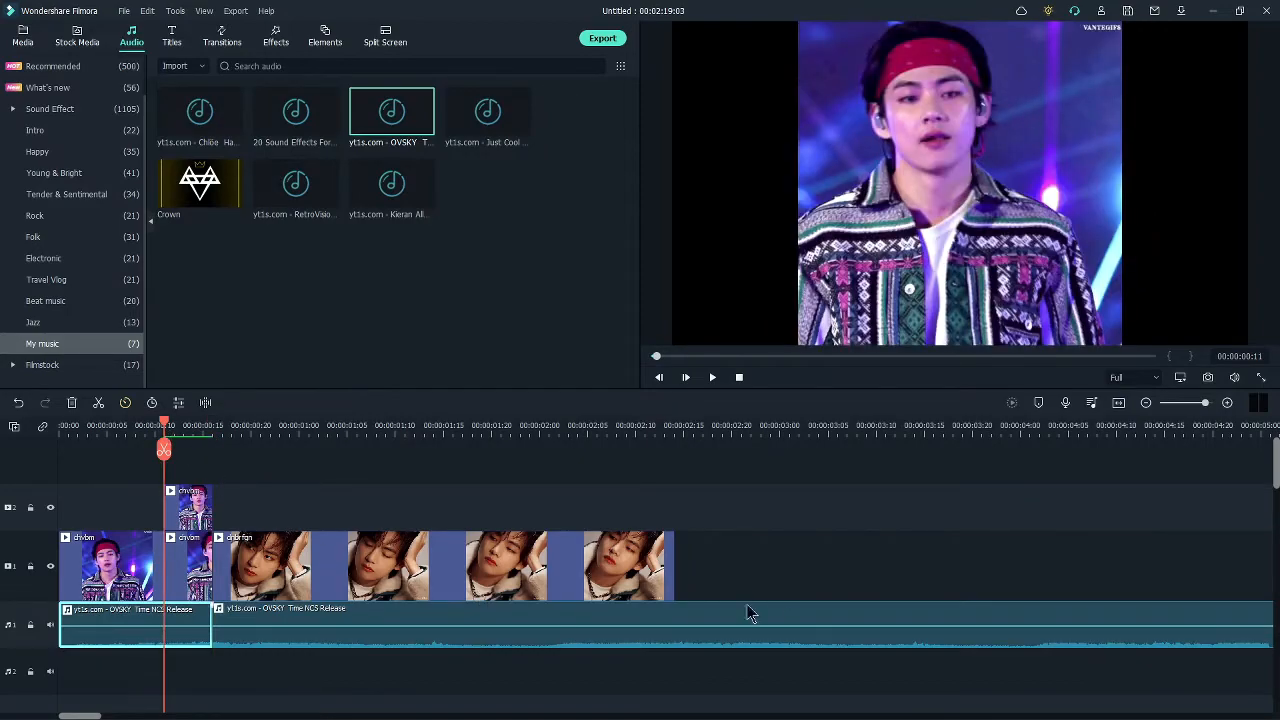
Play the timeline from 00:00:00:07 past the music split and return the playhead to 00:00:00:00.
{"action": "left_click_drag", "start_coordinate": [161, 430], "coordinate": [131, 428]}
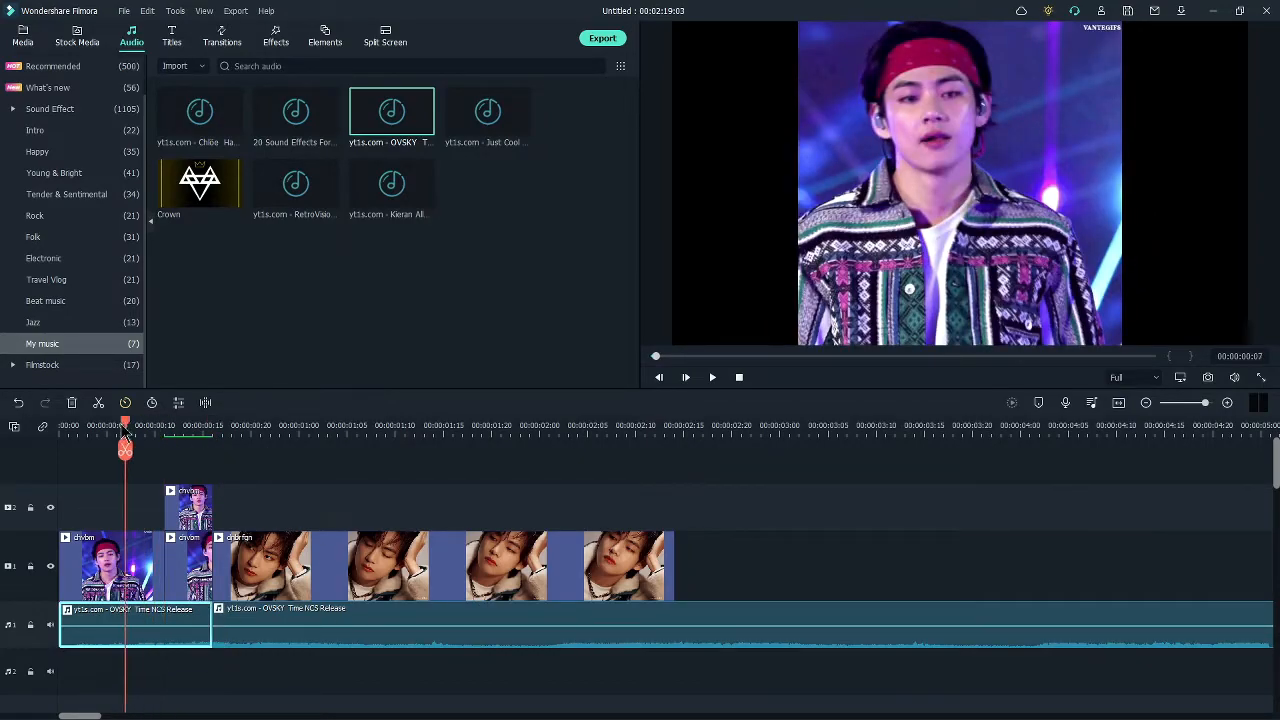
{"action": "key", "text": "space"}
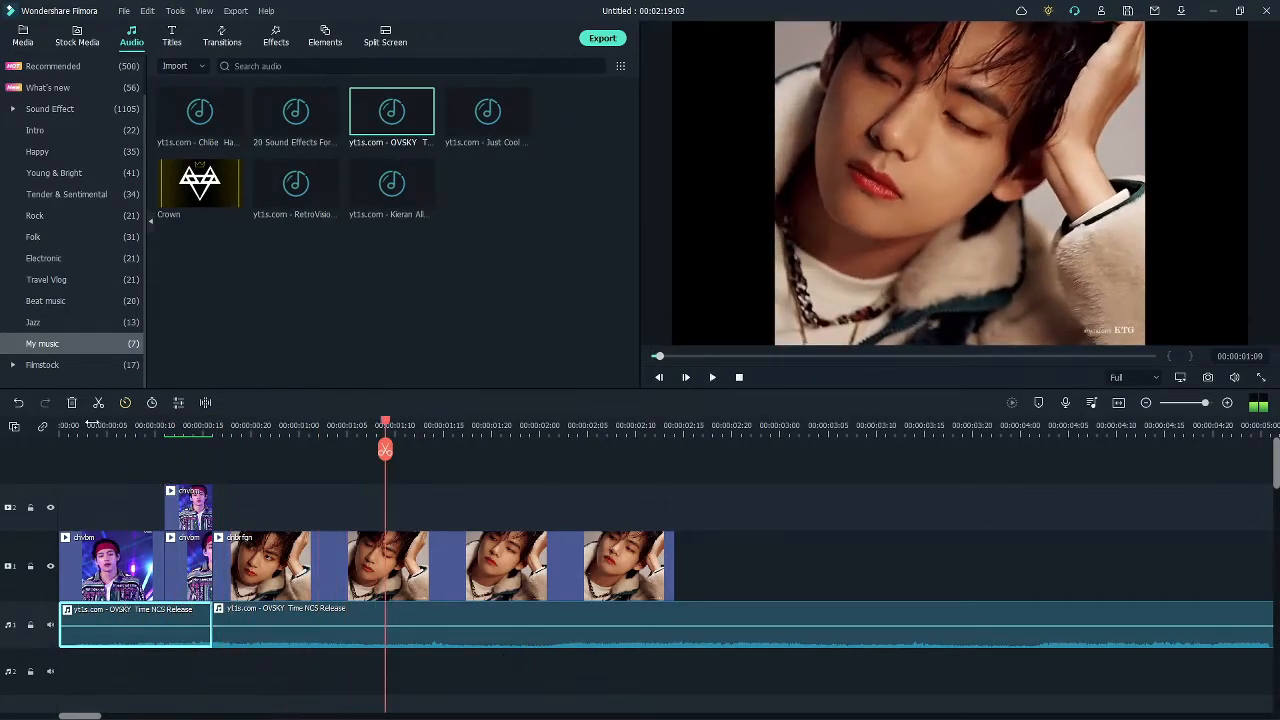
{"action": "left_click", "coordinate": [88, 425]}
{"action": "left_click_drag", "start_coordinate": [86, 445], "coordinate": [42, 438]}
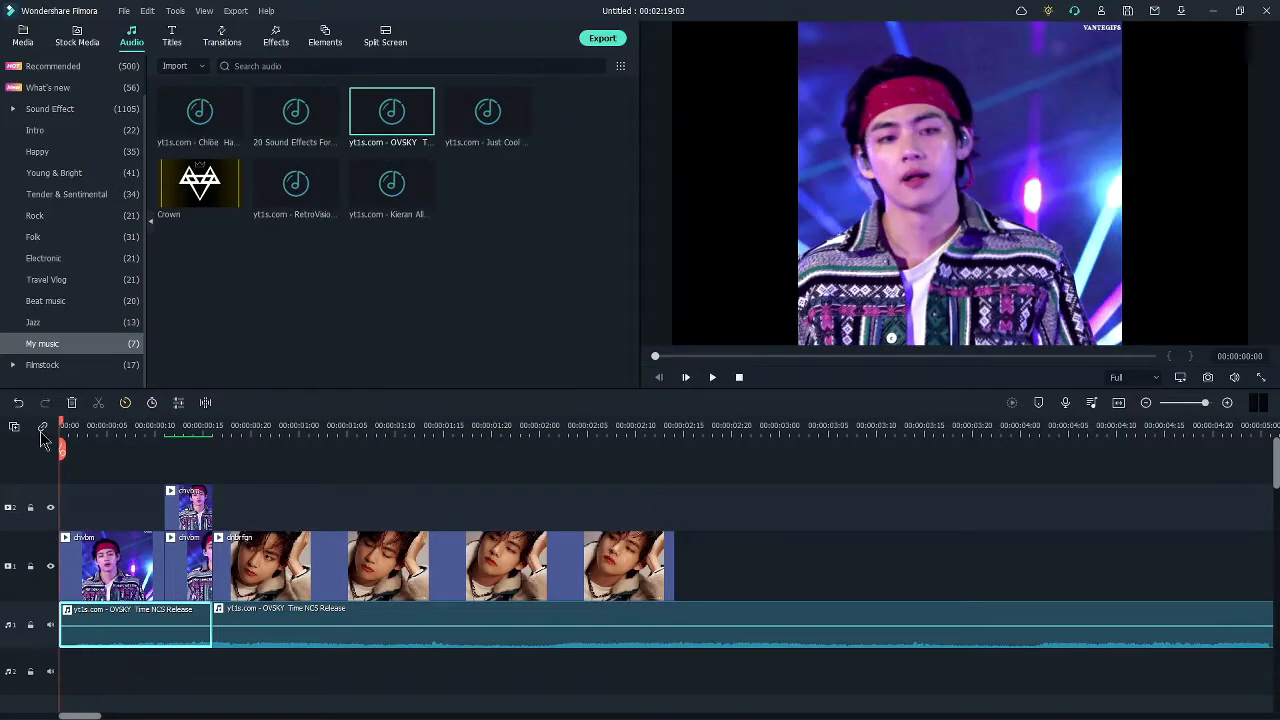
Undo the equalizer change and split on the music clip, and split the clip at 00:00:02:02 instead.
{"action": "left_click", "coordinate": [396, 626]}
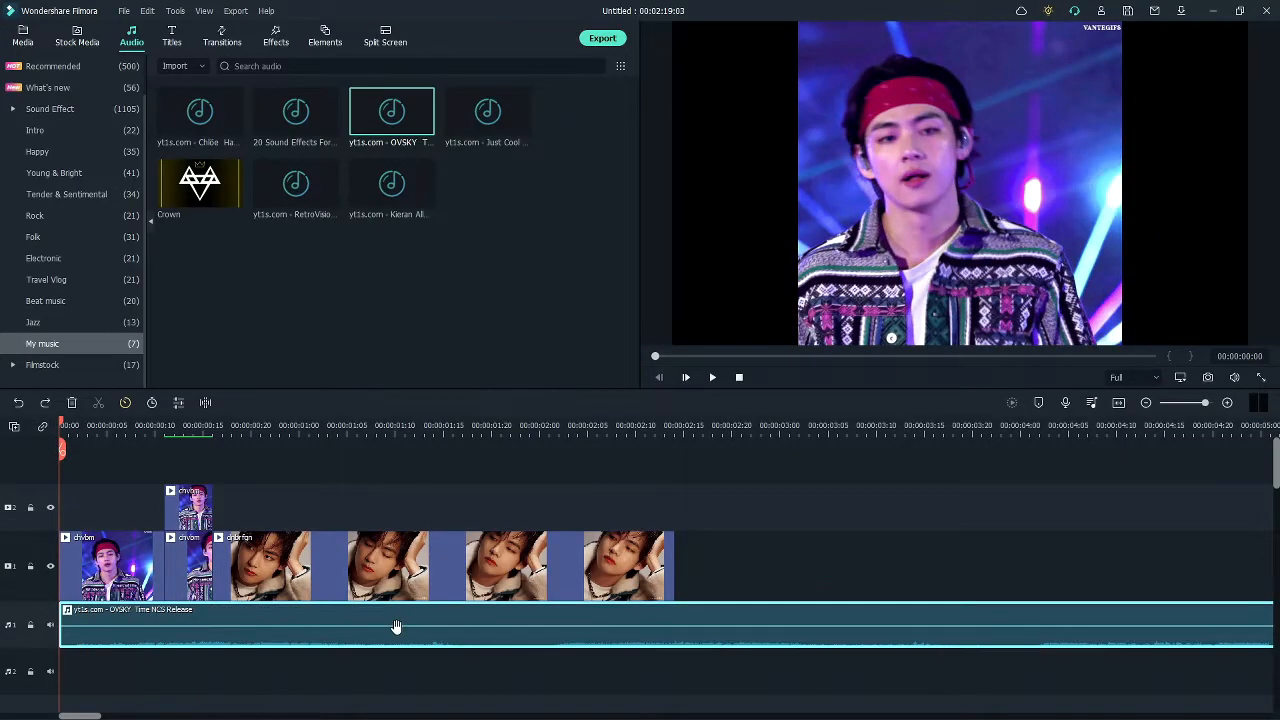
{"action": "left_click", "coordinate": [558, 432]}
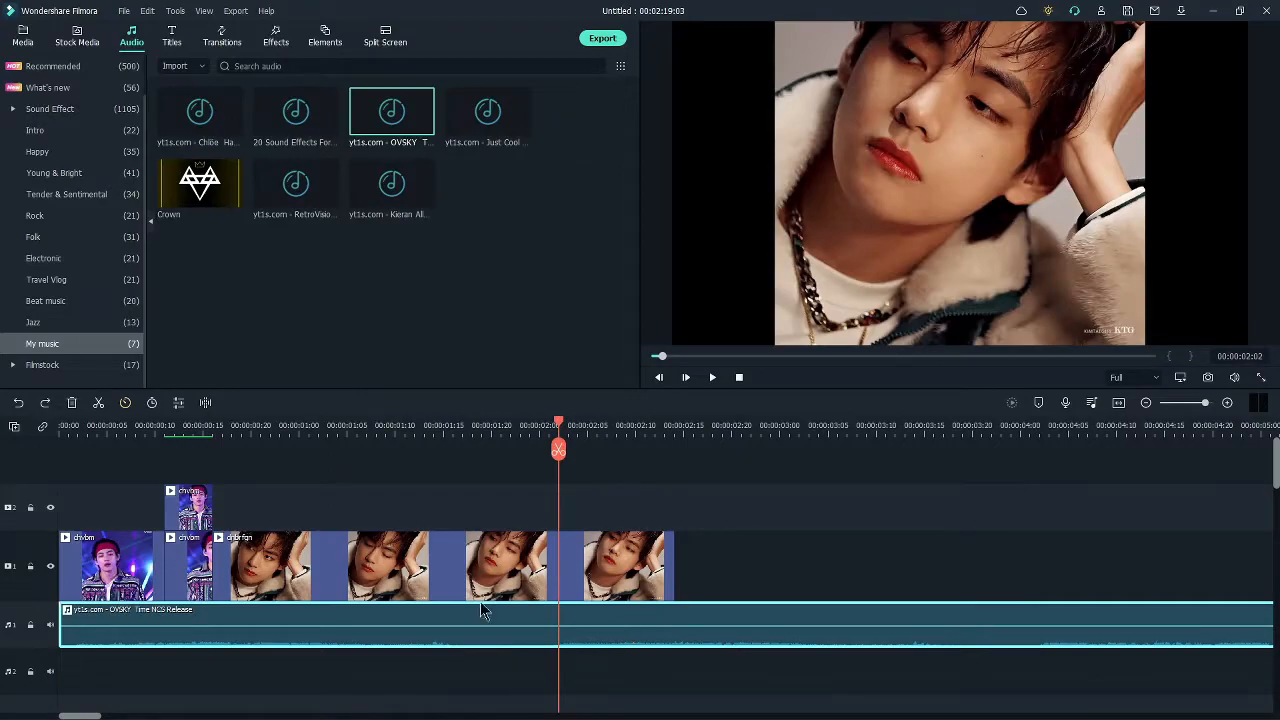
{"action": "double_click", "coordinate": [621, 650]}
{"action": "left_click", "coordinate": [392, 160]}
{"action": "left_click", "coordinate": [585, 645]}
{"action": "key", "text": "ctrl+b"}
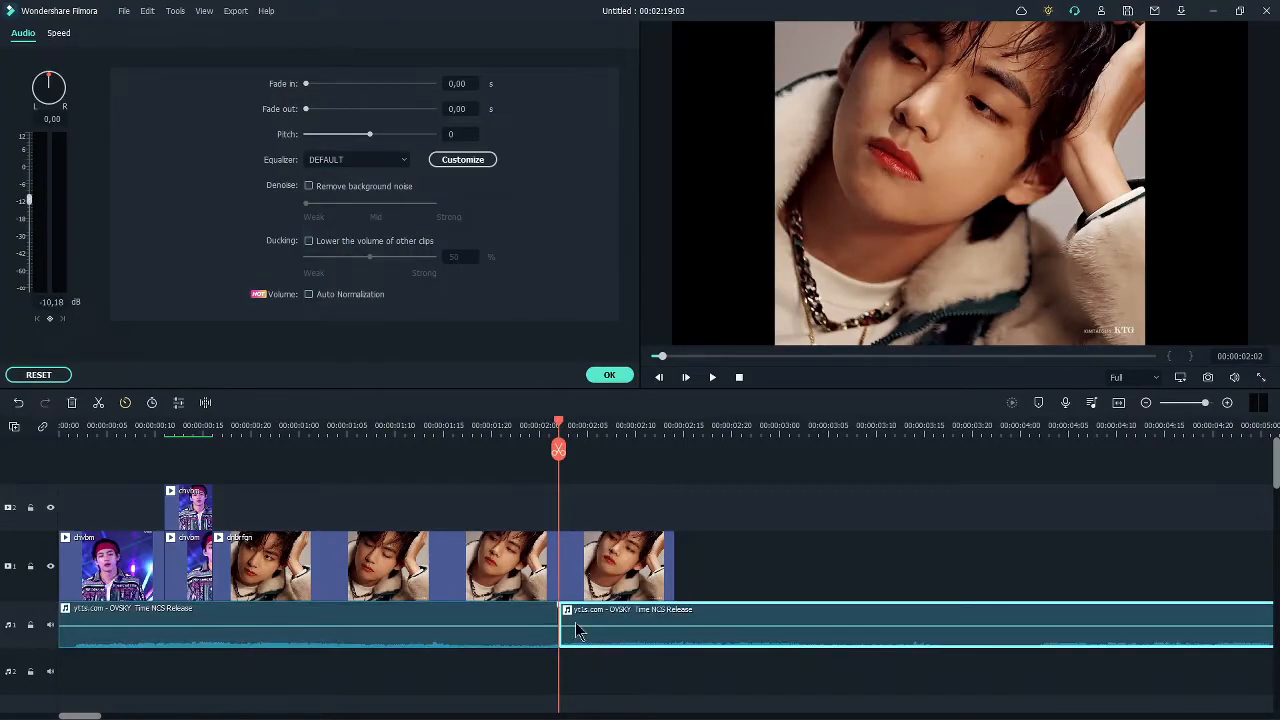
Apply the Low Bass equalizer preset to the music part before 00:00:02:02 and close the audio settings.
{"action": "left_click", "coordinate": [520, 620]}
{"action": "left_click", "coordinate": [403, 161]}
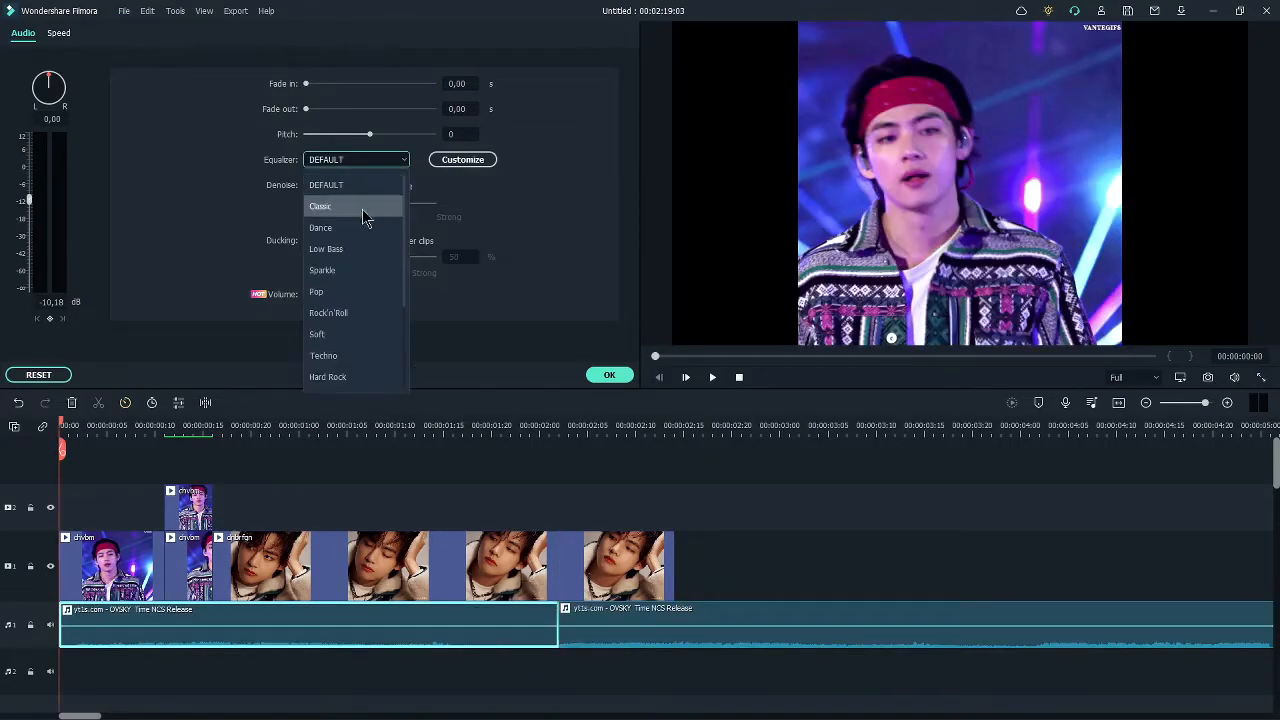
{"action": "left_click", "coordinate": [342, 246]}
{"action": "left_click", "coordinate": [608, 377]}
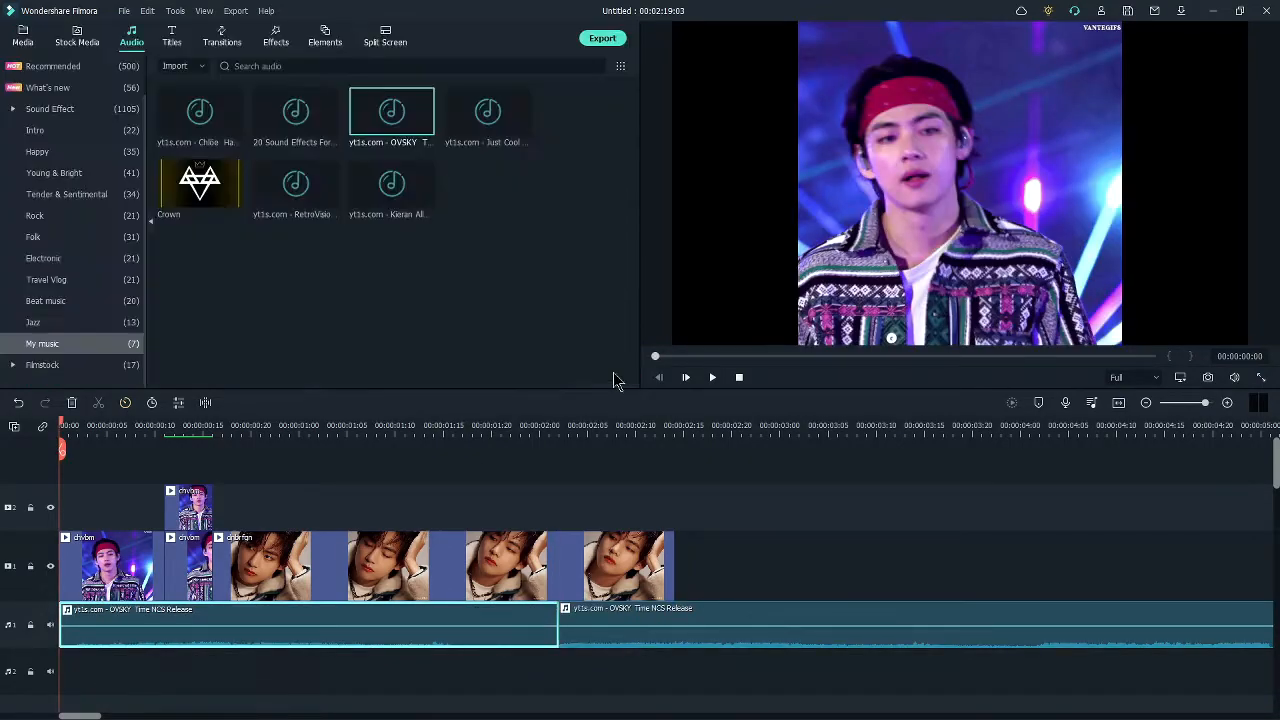
Play the timeline from the start across the music split and check positions before and after it.
{"action": "key", "text": "space"}
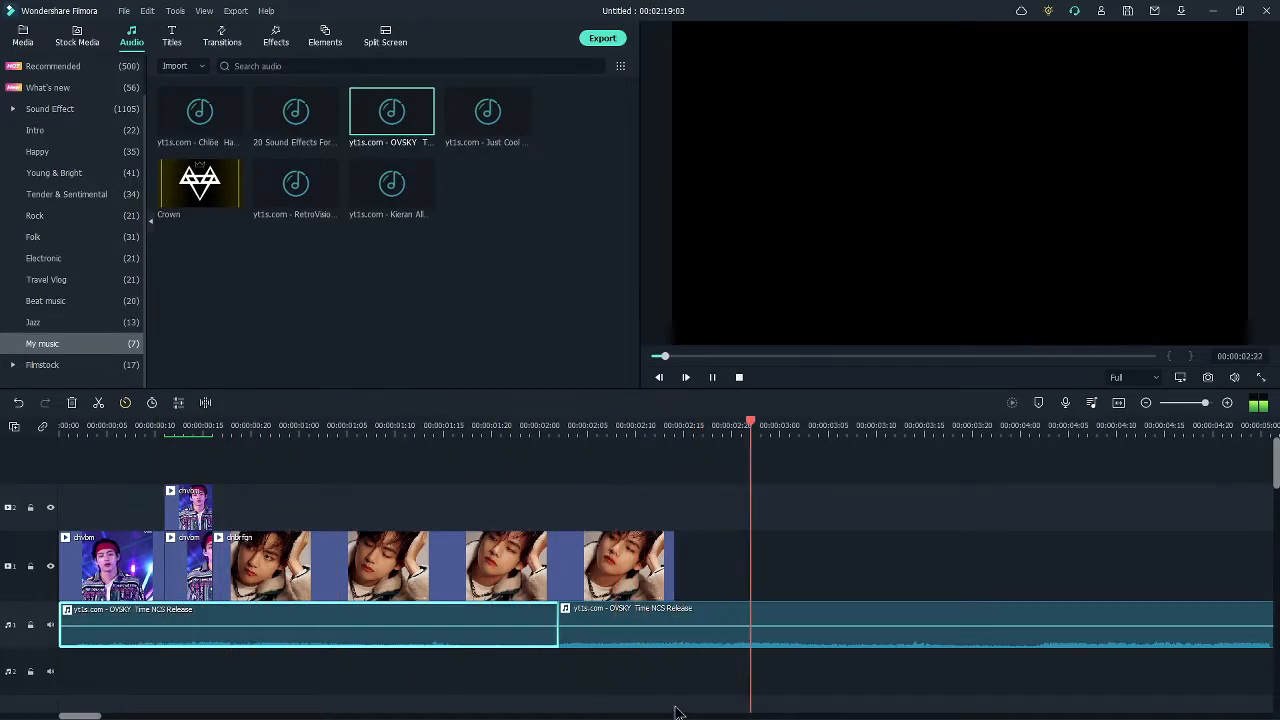
{"action": "key", "text": "space"}
{"action": "left_click", "coordinate": [682, 424]}
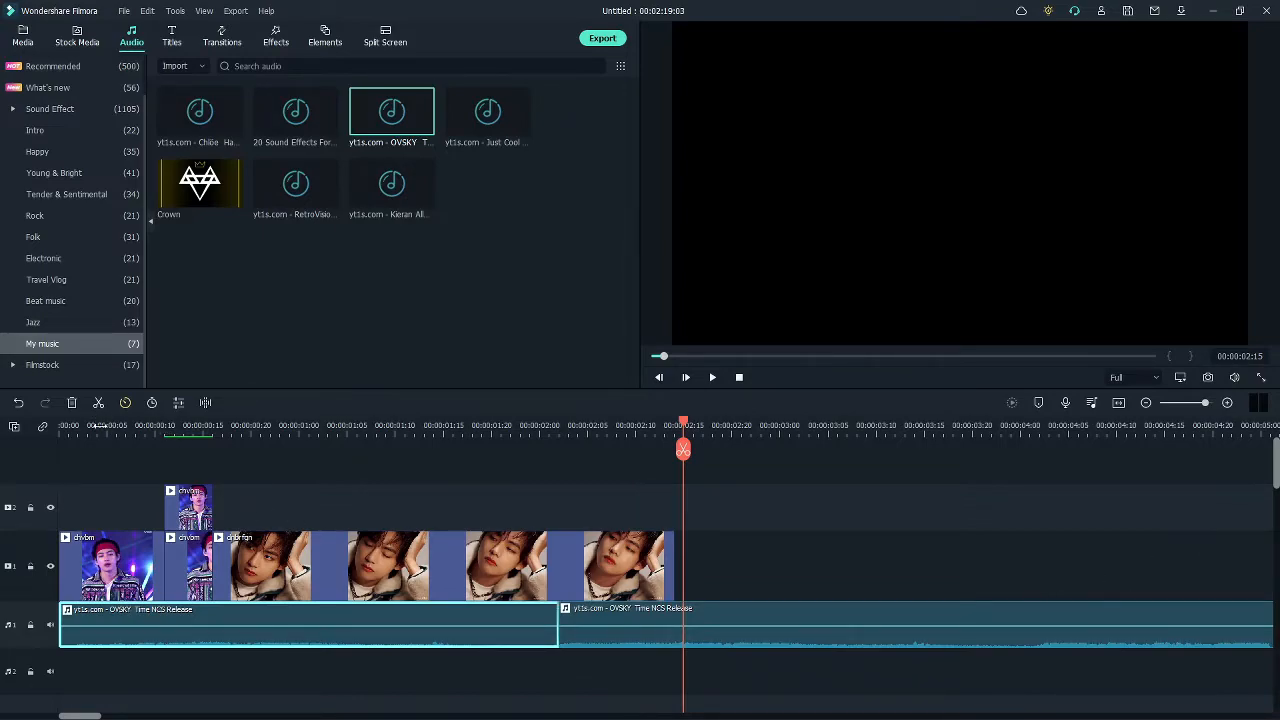
{"action": "left_click", "coordinate": [97, 425]}
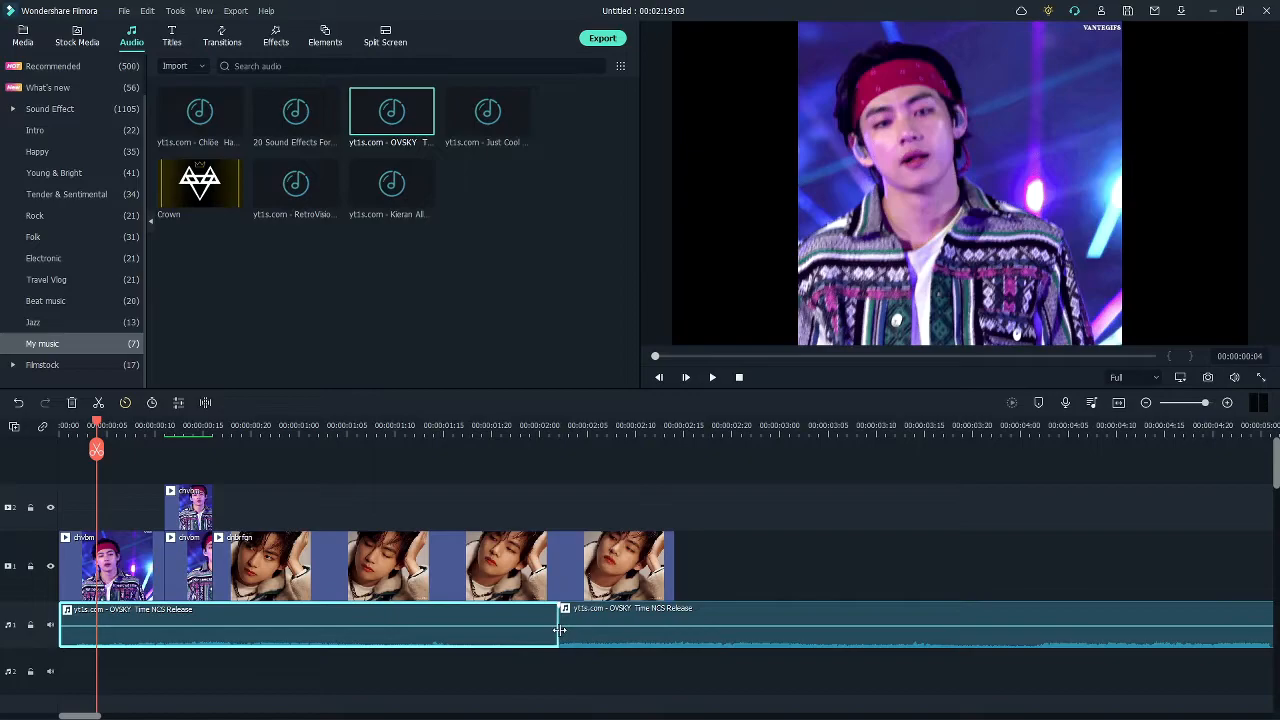
{"action": "left_click", "coordinate": [366, 425]}
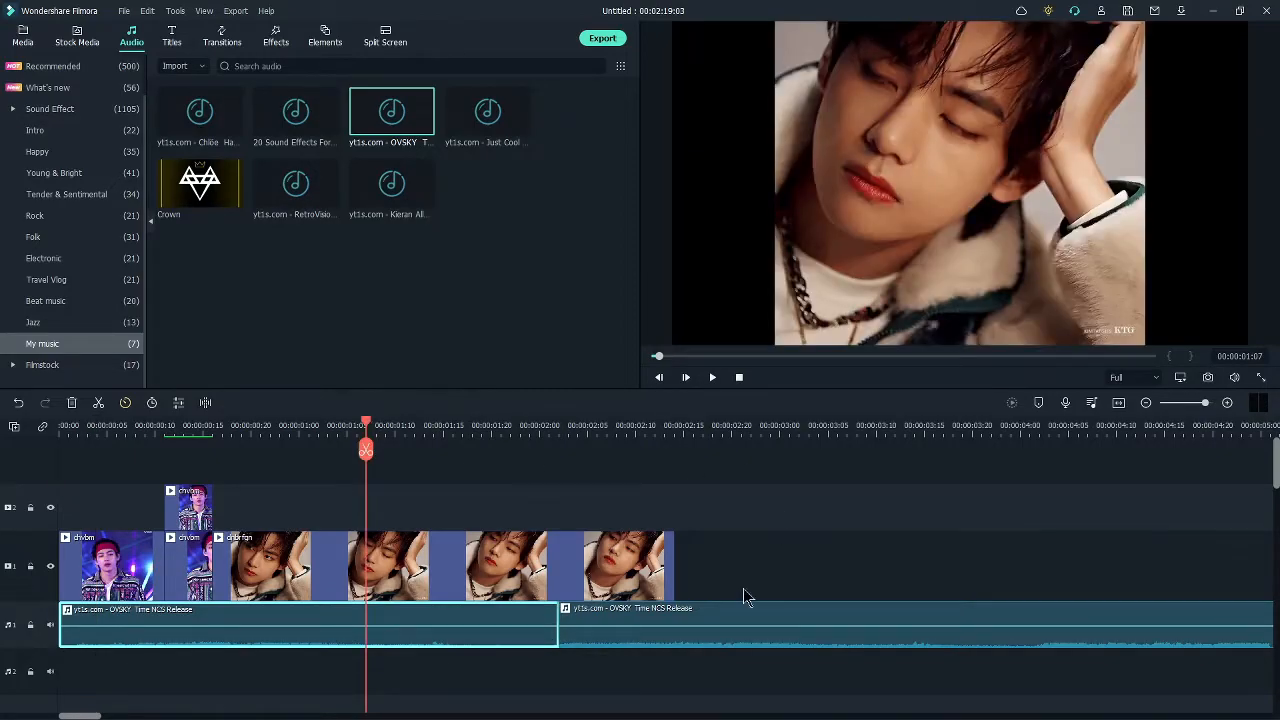
{"action": "left_click", "coordinate": [604, 425]}
Trim the end of the dnbrfgn clip on video track 1 back to about 00:00:01:21.
{"action": "left_click", "coordinate": [590, 580]}
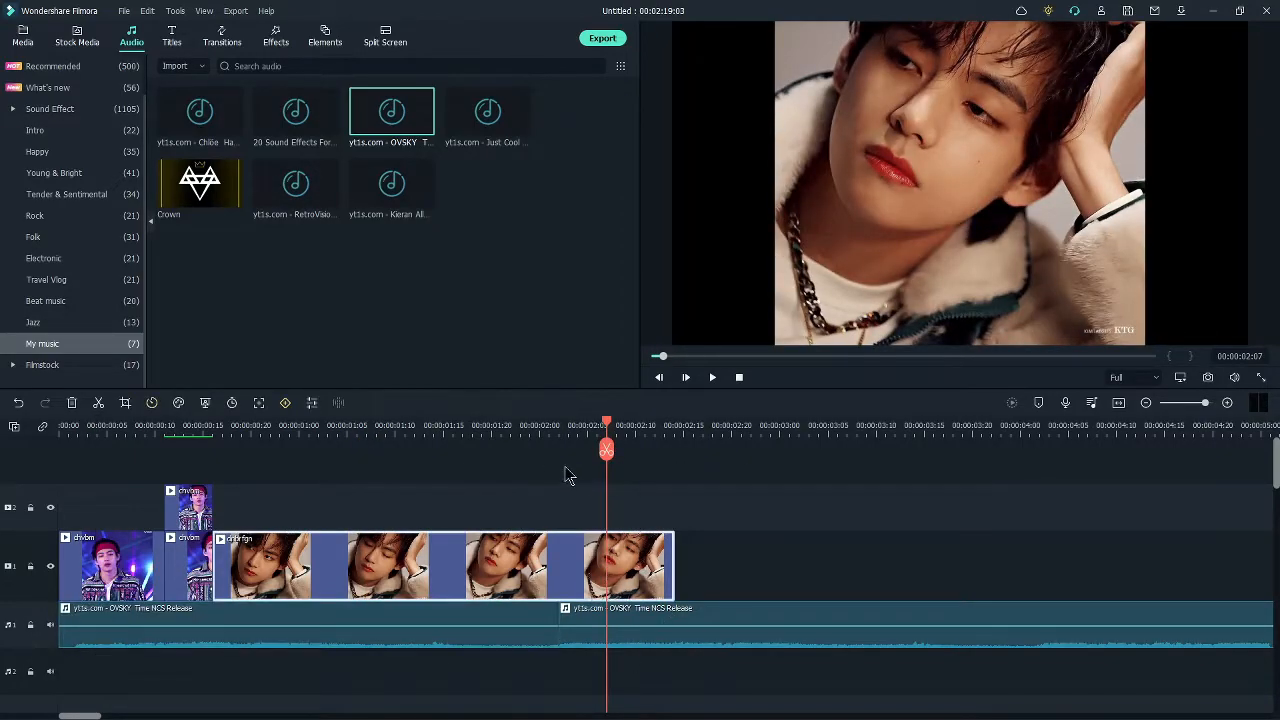
{"action": "left_click", "coordinate": [529, 425]}
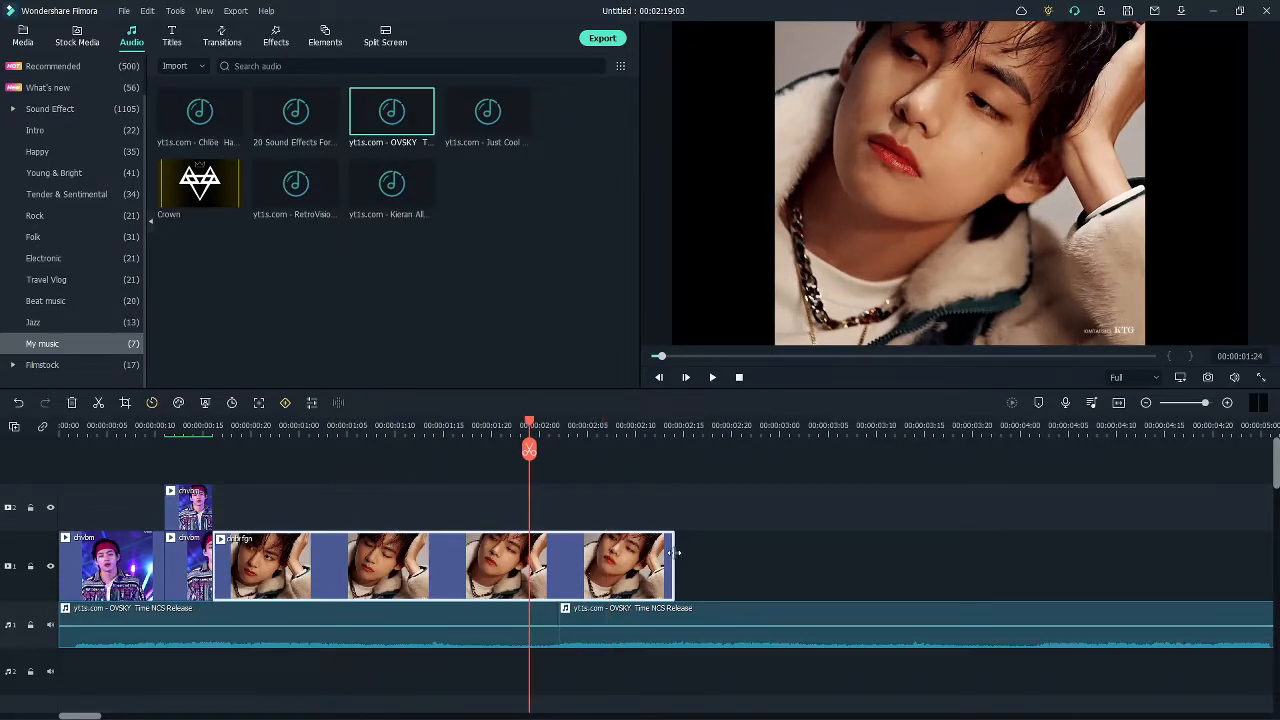
{"action": "left_click", "coordinate": [240, 425]}
{"action": "left_click", "coordinate": [577, 425]}
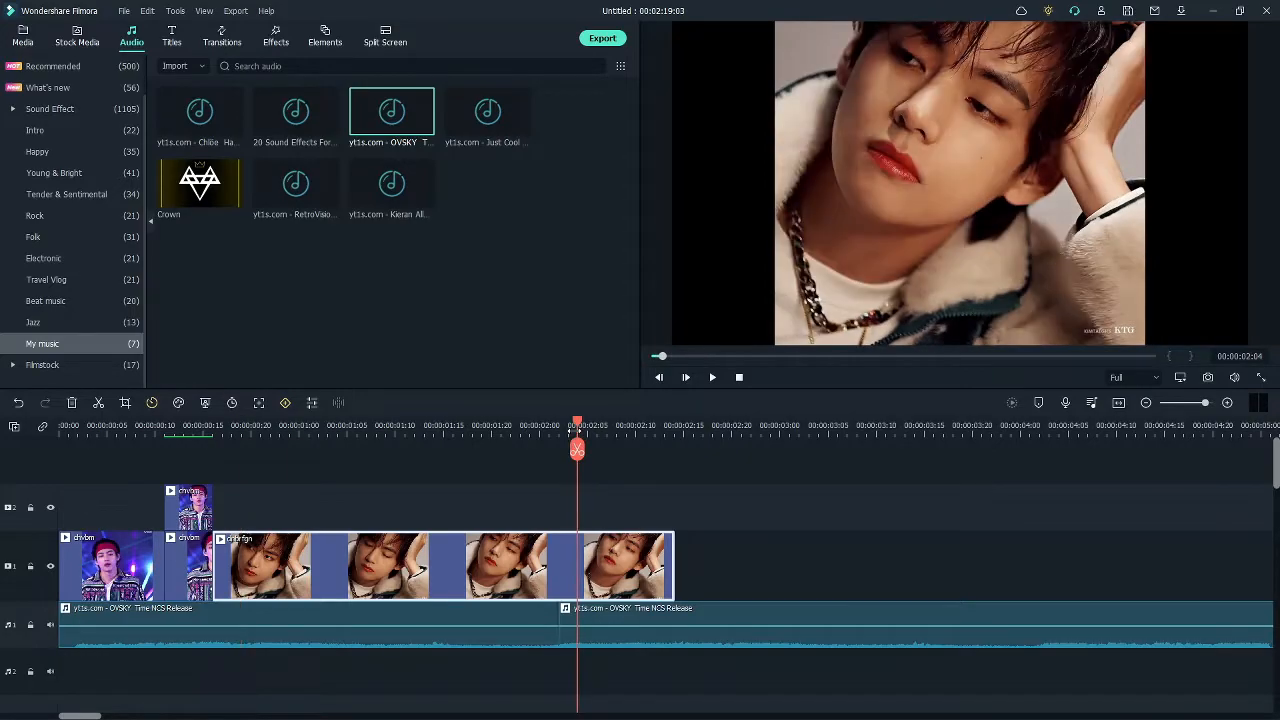
{"action": "left_click", "coordinate": [473, 424]}
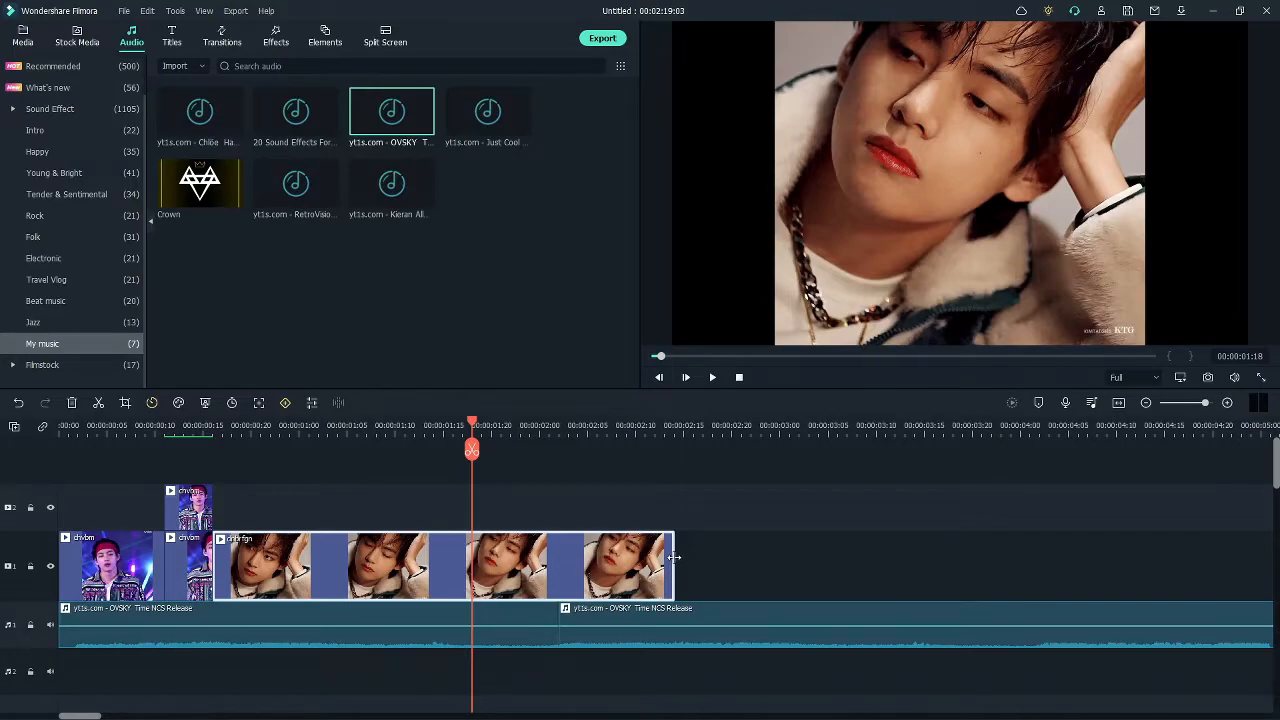
{"action": "left_click_drag", "start_coordinate": [674, 562], "coordinate": [504, 558]}
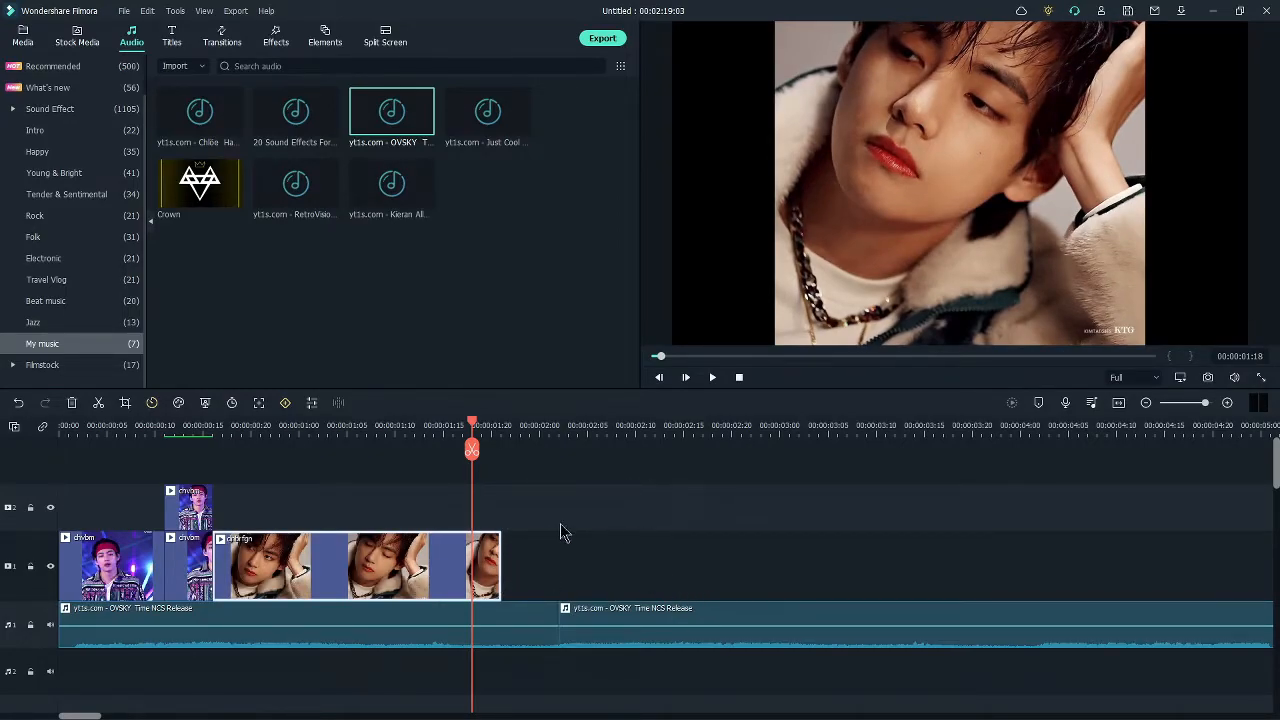
Shorten the second chvbm clip on video track 1 to end at about 00:00:00:12 and delete the clip on track 2.
{"action": "left_click_drag", "start_coordinate": [92, 424], "coordinate": [183, 430]}
{"action": "left_click_drag", "start_coordinate": [211, 568], "coordinate": [183, 568]}
{"action": "left_click_drag", "start_coordinate": [186, 428], "coordinate": [135, 462]}
{"action": "key", "text": "Delete"}
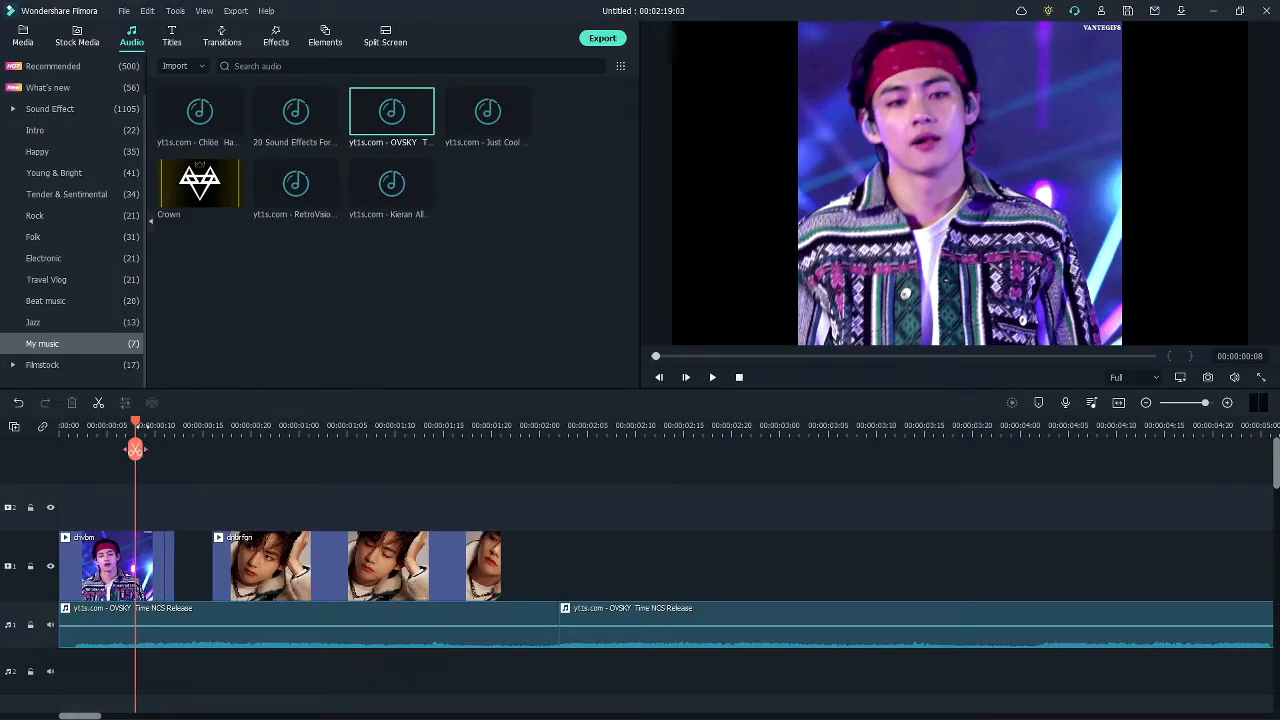
Trim the start of the dnbrfgn clip forward to 00:00:01:04.
{"action": "left_click_drag", "start_coordinate": [137, 432], "coordinate": [175, 430]}
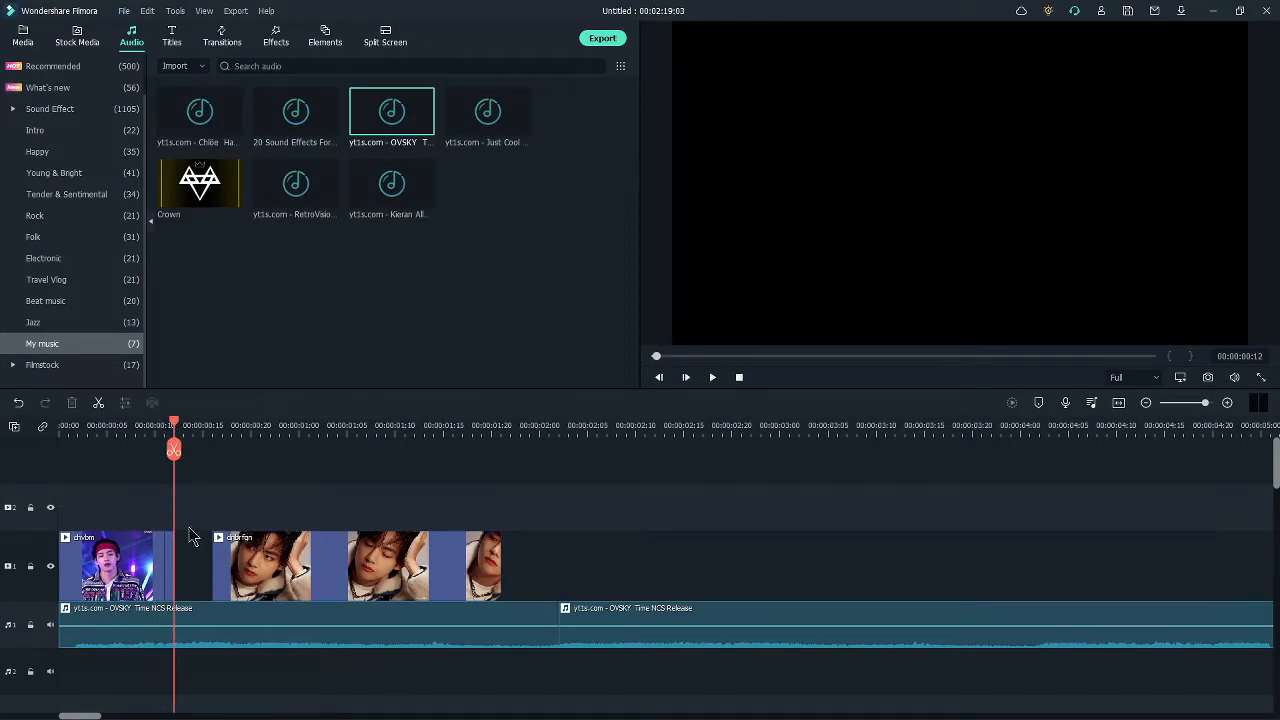
{"action": "left_click", "coordinate": [218, 569]}
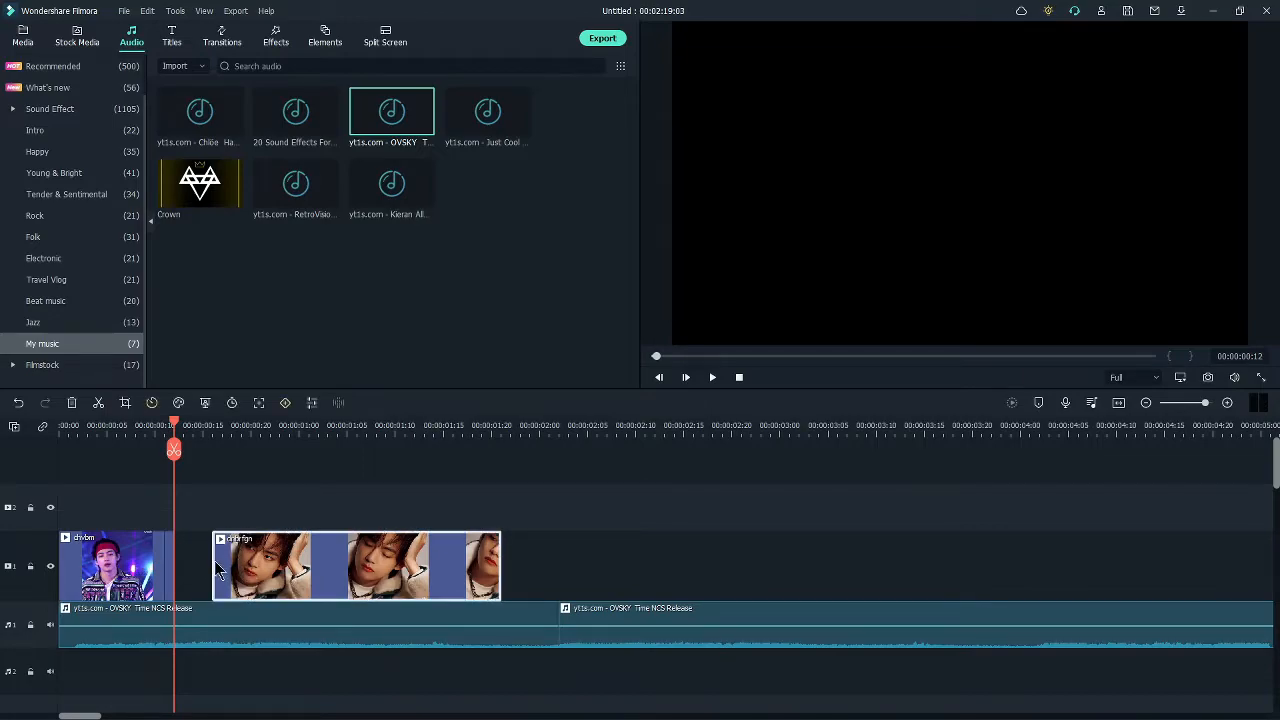
{"action": "left_click_drag", "start_coordinate": [211, 556], "coordinate": [338, 565]}
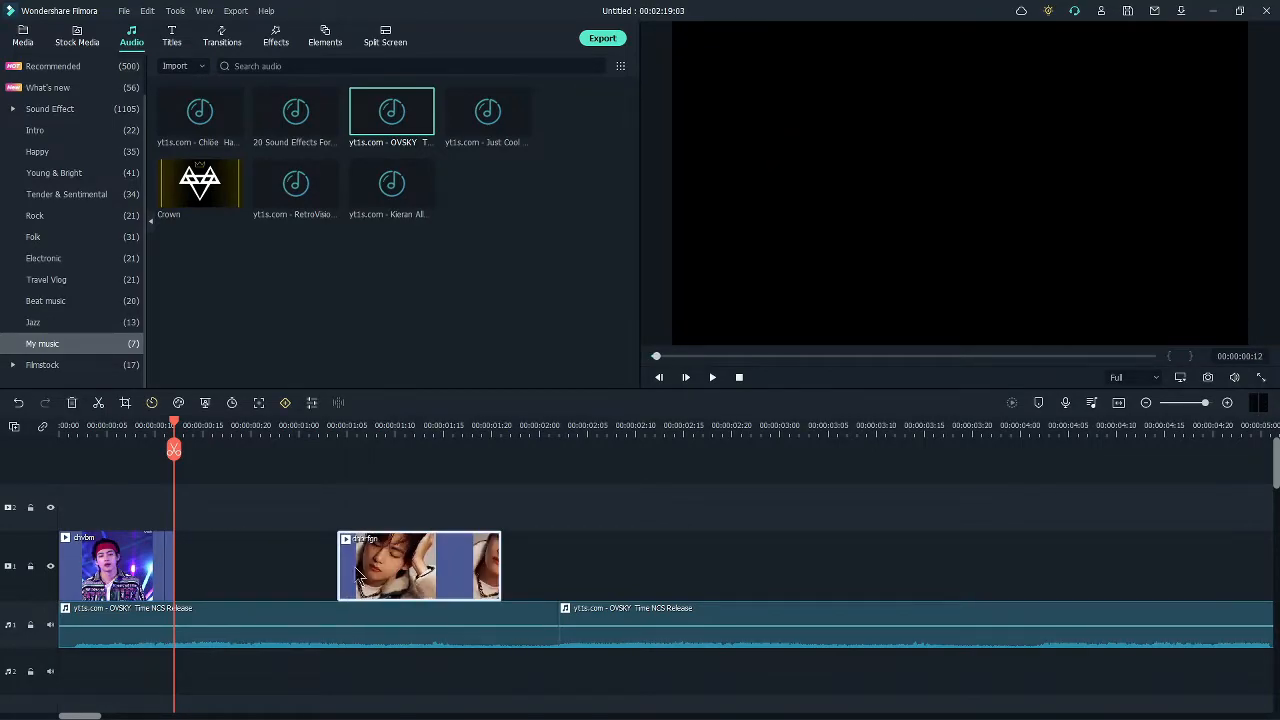
{"action": "left_click", "coordinate": [385, 425]}
{"action": "double_click", "coordinate": [418, 588]}
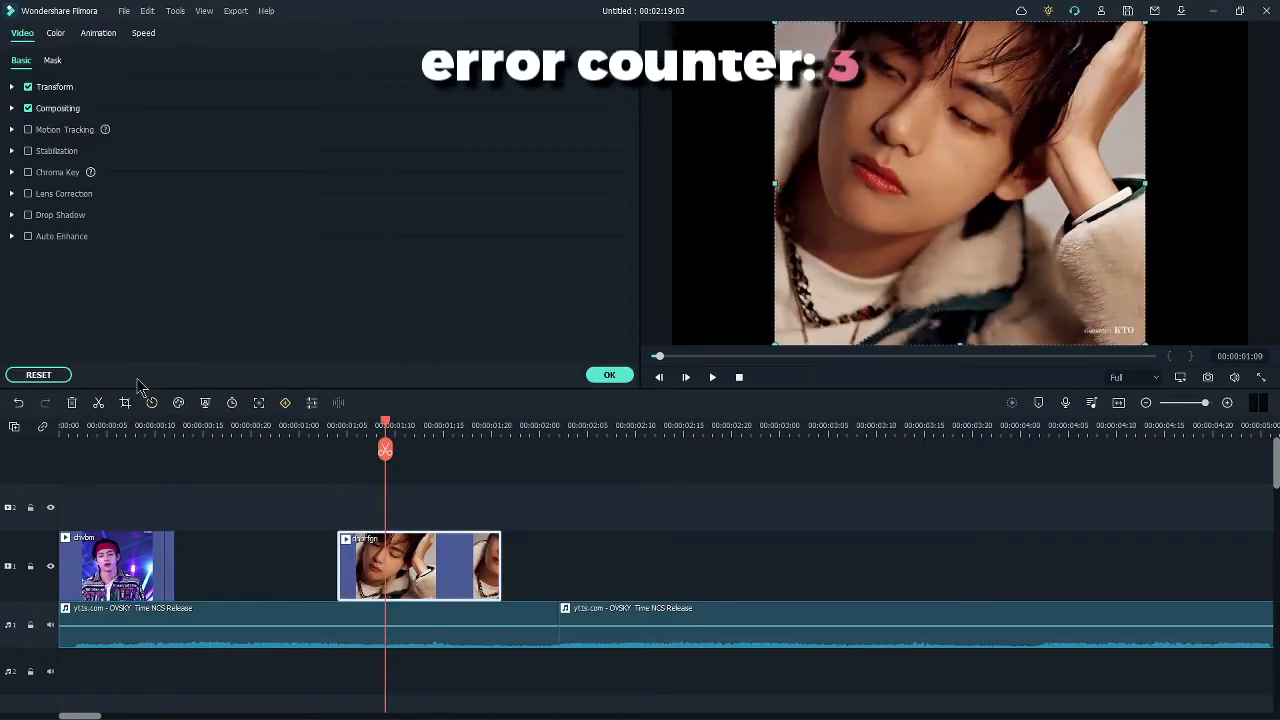
{"action": "left_click", "coordinate": [609, 375]}
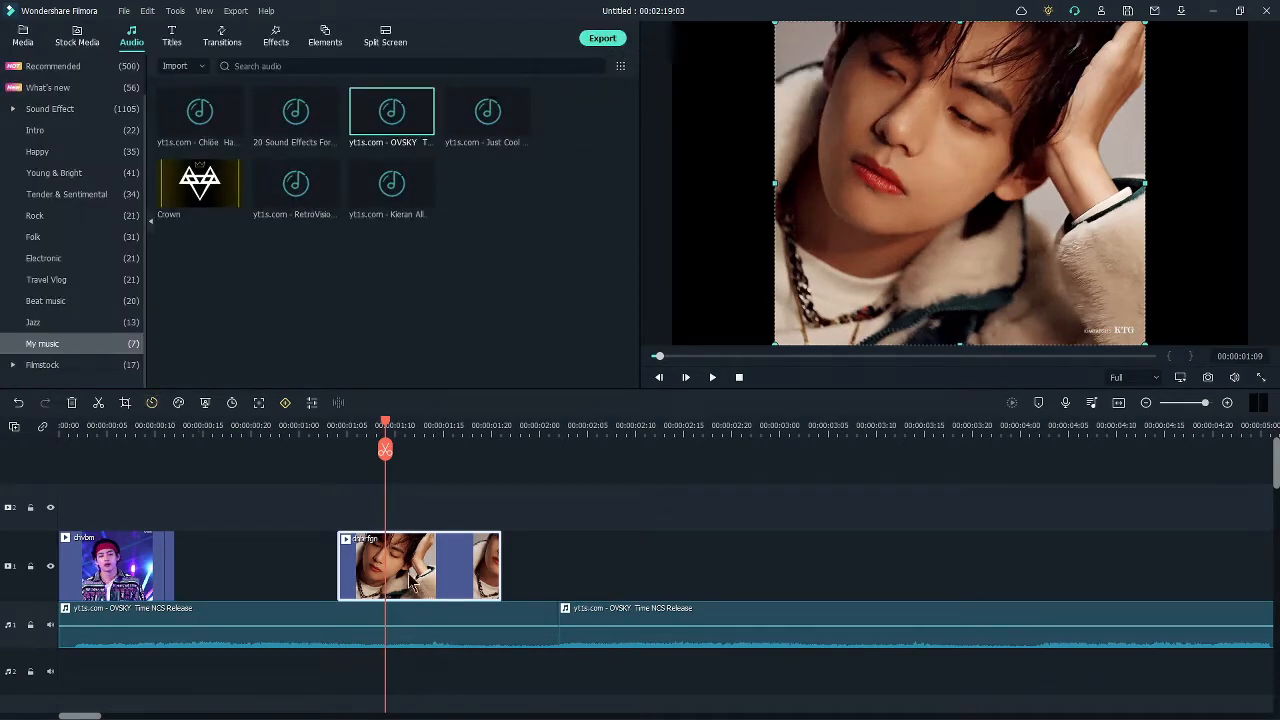
Slow the dnbrfgn clip down to 0.5x speed.
{"action": "left_click", "coordinate": [134, 559]}
{"action": "left_click", "coordinate": [404, 563]}
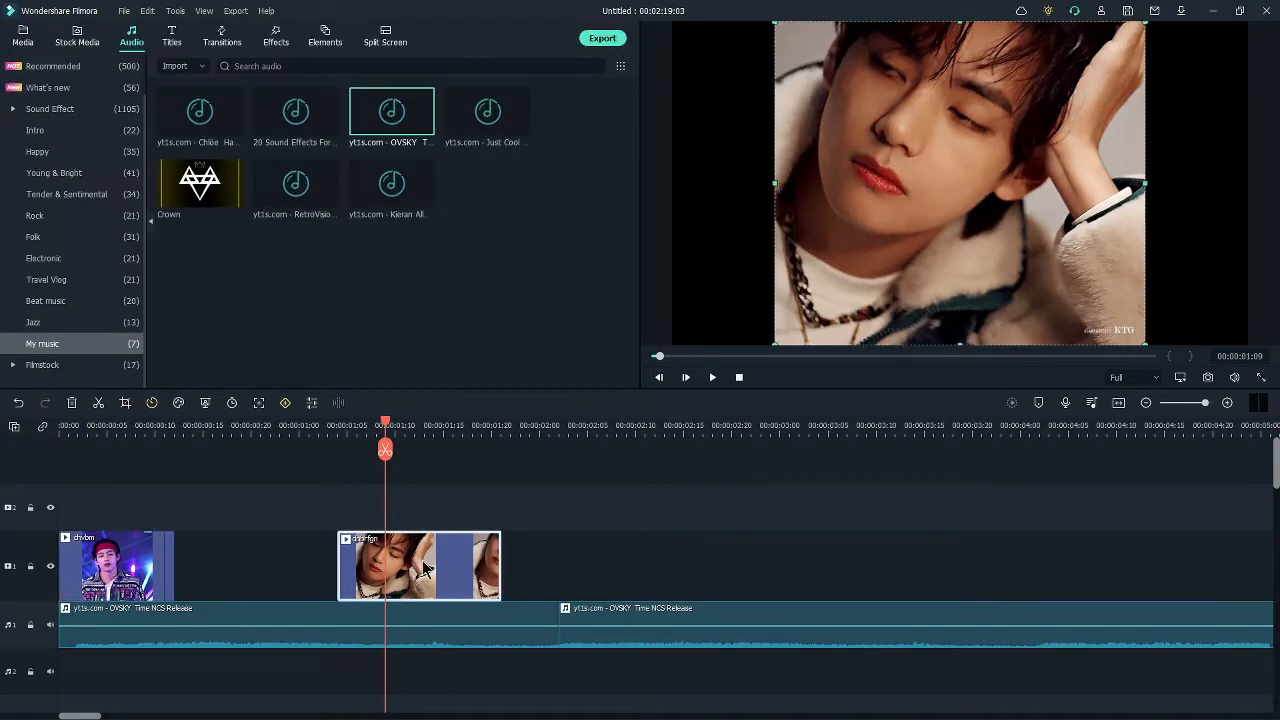
{"action": "left_click", "coordinate": [151, 402]}
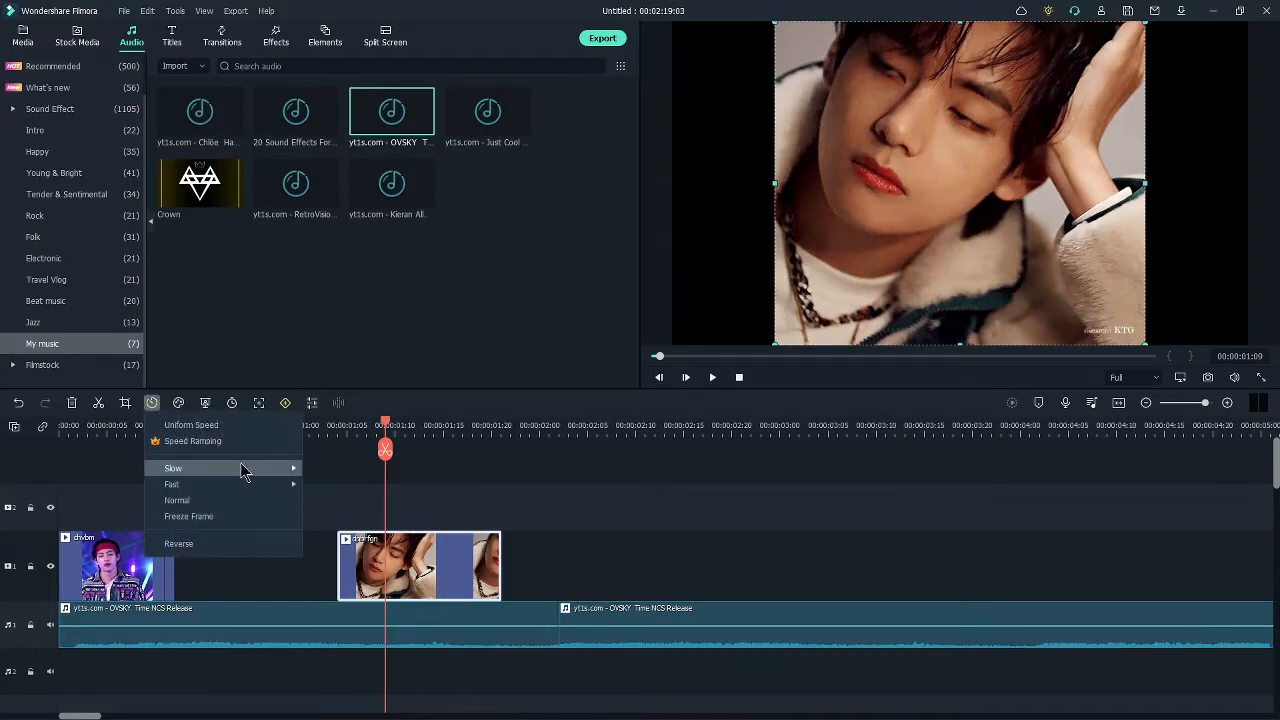
{"action": "mouse_move", "coordinate": [229, 488]}
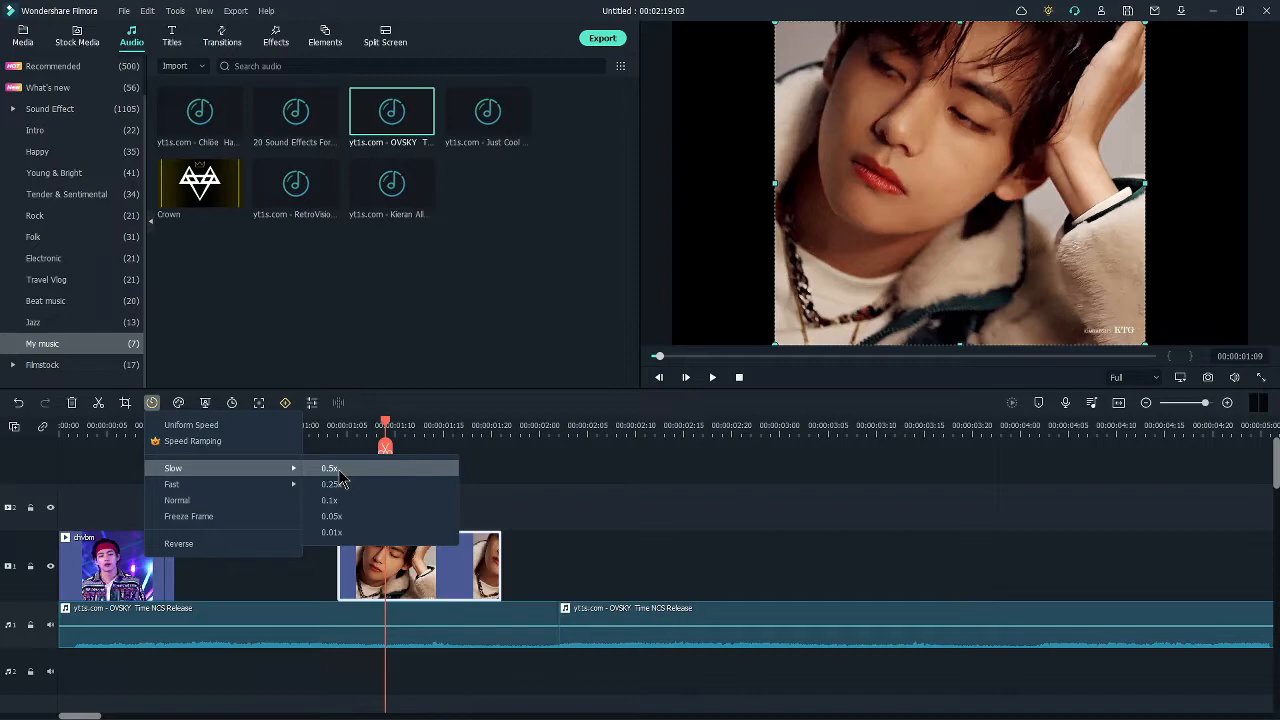
{"action": "left_click", "coordinate": [333, 469]}
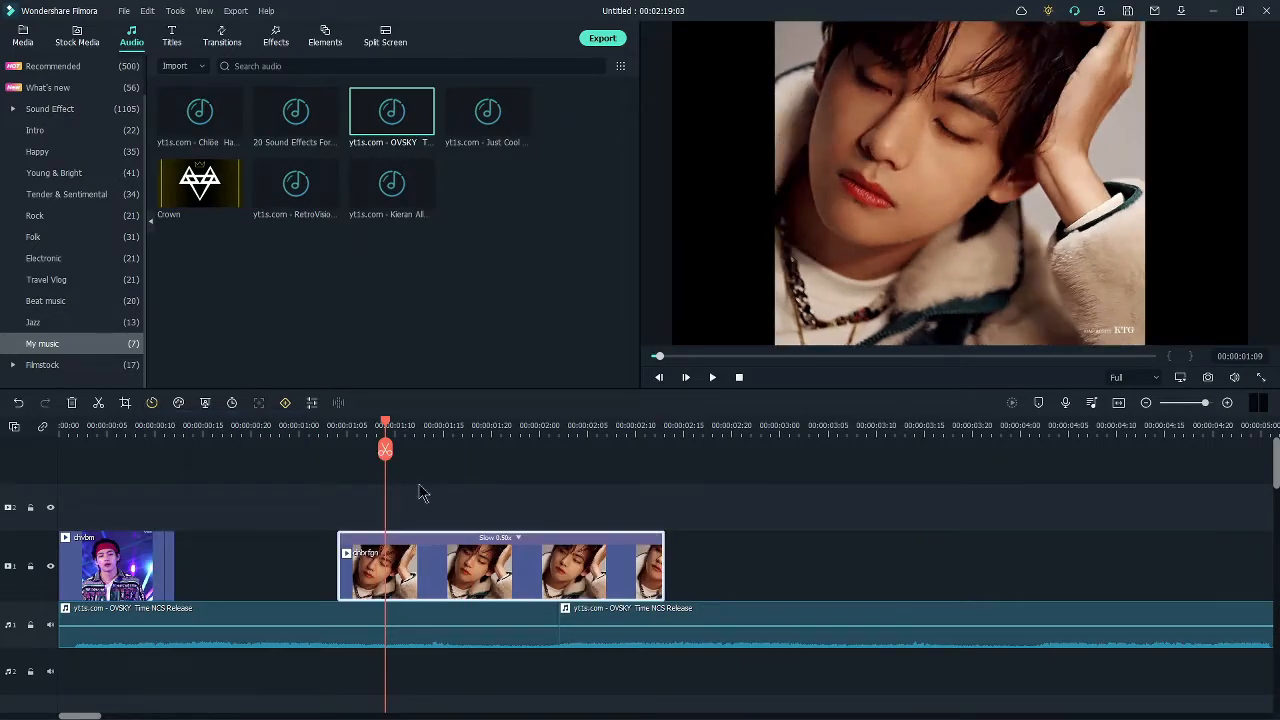
Split the slowed dnbrfgn clip and the music beneath it at about 00:00:01:16.
{"action": "left_click", "coordinate": [460, 420]}
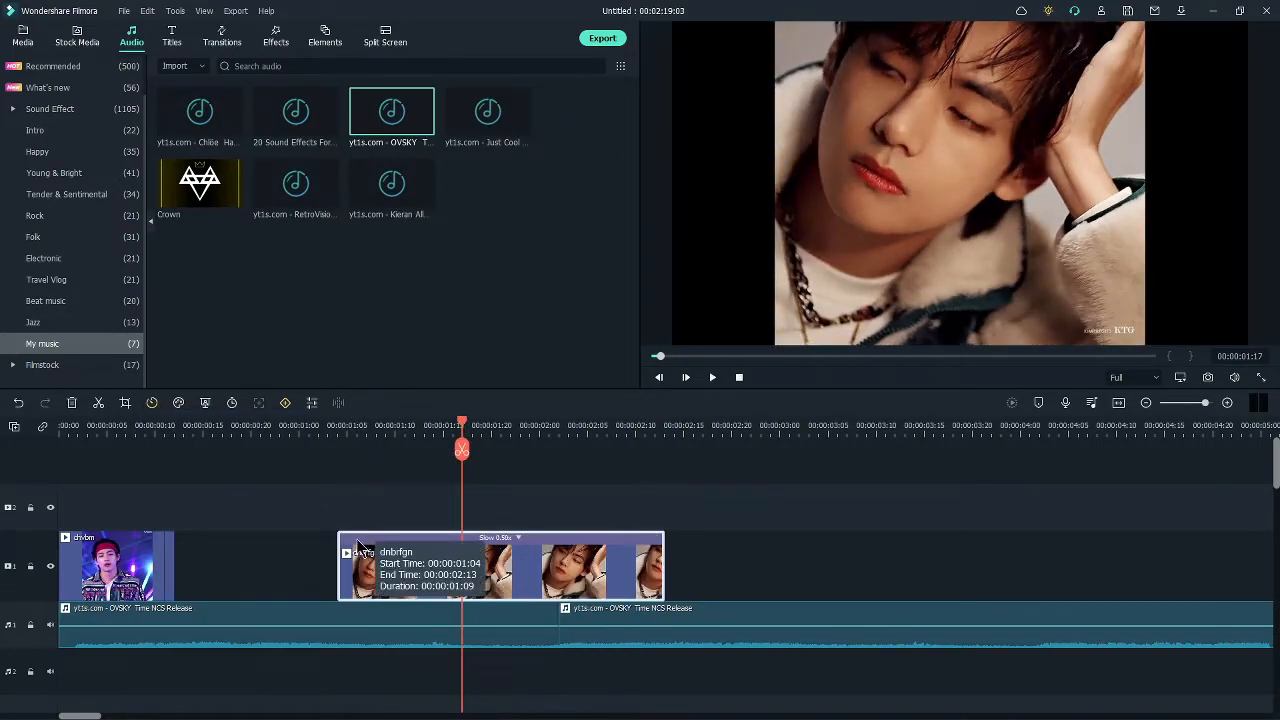
{"action": "left_click", "coordinate": [720, 553]}
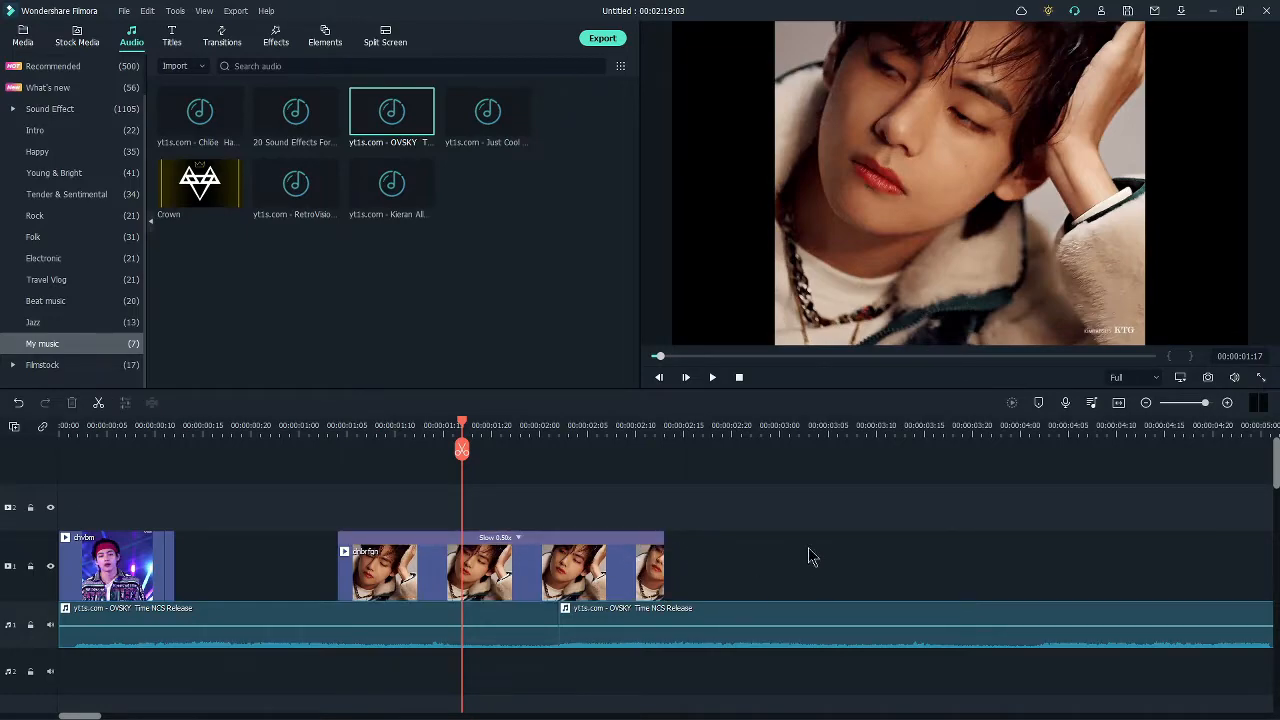
{"action": "left_click", "coordinate": [327, 427]}
{"action": "mouse_move", "coordinate": [330, 432]}
{"action": "left_mouse_down"}
{"action": "mouse_move", "coordinate": [414, 450]}
{"action": "mouse_move", "coordinate": [549, 450]}
{"action": "mouse_move", "coordinate": [383, 450]}
{"action": "mouse_move", "coordinate": [456, 465]}
{"action": "mouse_move", "coordinate": [393, 430]}
{"action": "mouse_move", "coordinate": [310, 430]}
{"action": "left_mouse_up"}
{"action": "left_click", "coordinate": [453, 454]}
Play the slowed dnbrfgn clip, restarting from 00:00:01:02 before it begins.
{"action": "key", "text": "space"}
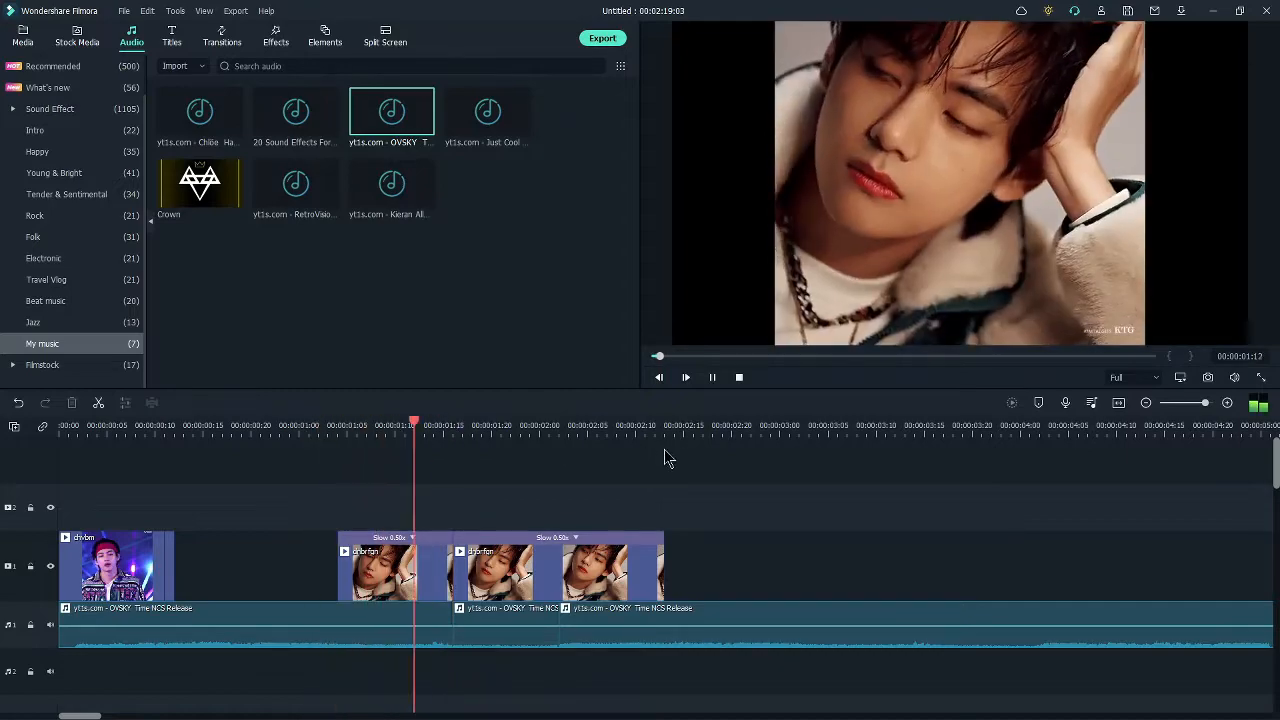
{"action": "key", "text": "space"}
{"action": "left_click", "coordinate": [319, 430]}
{"action": "key", "text": "space"}
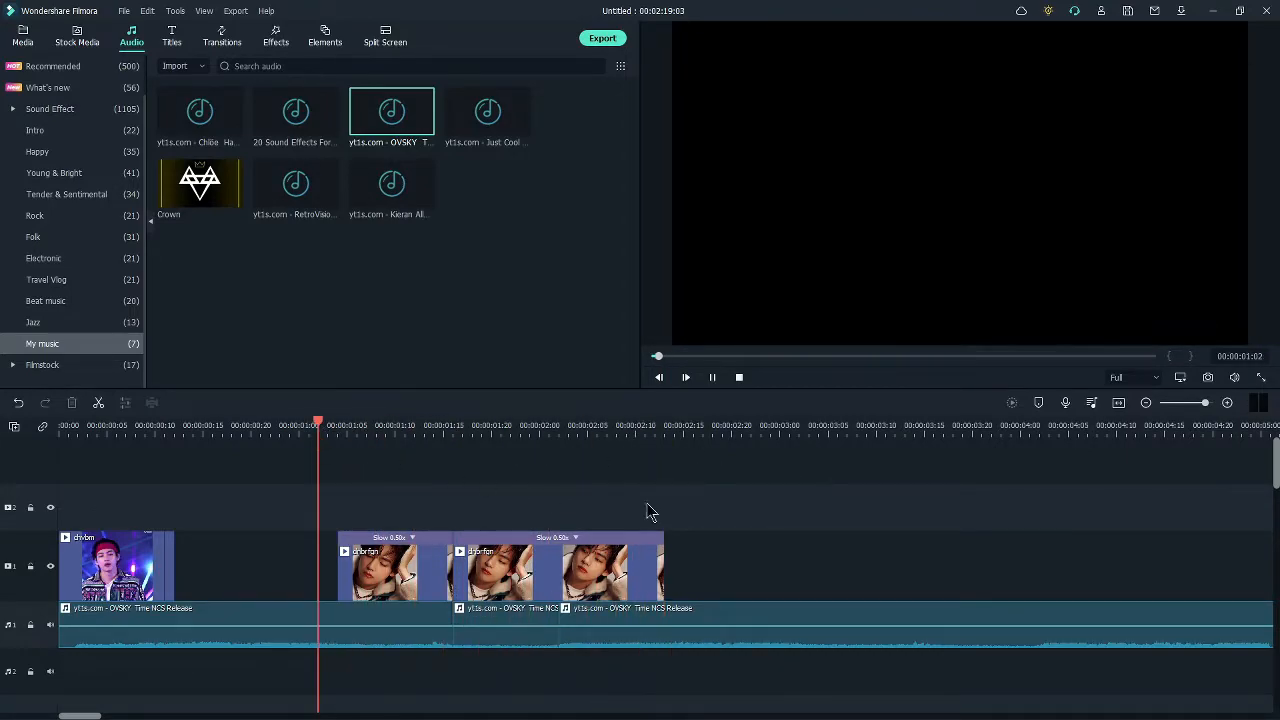
{"action": "key", "text": "space"}
Check several positions in the slowed clip up to 00:00:02:09 and select its second part.
{"action": "left_click", "coordinate": [385, 428]}
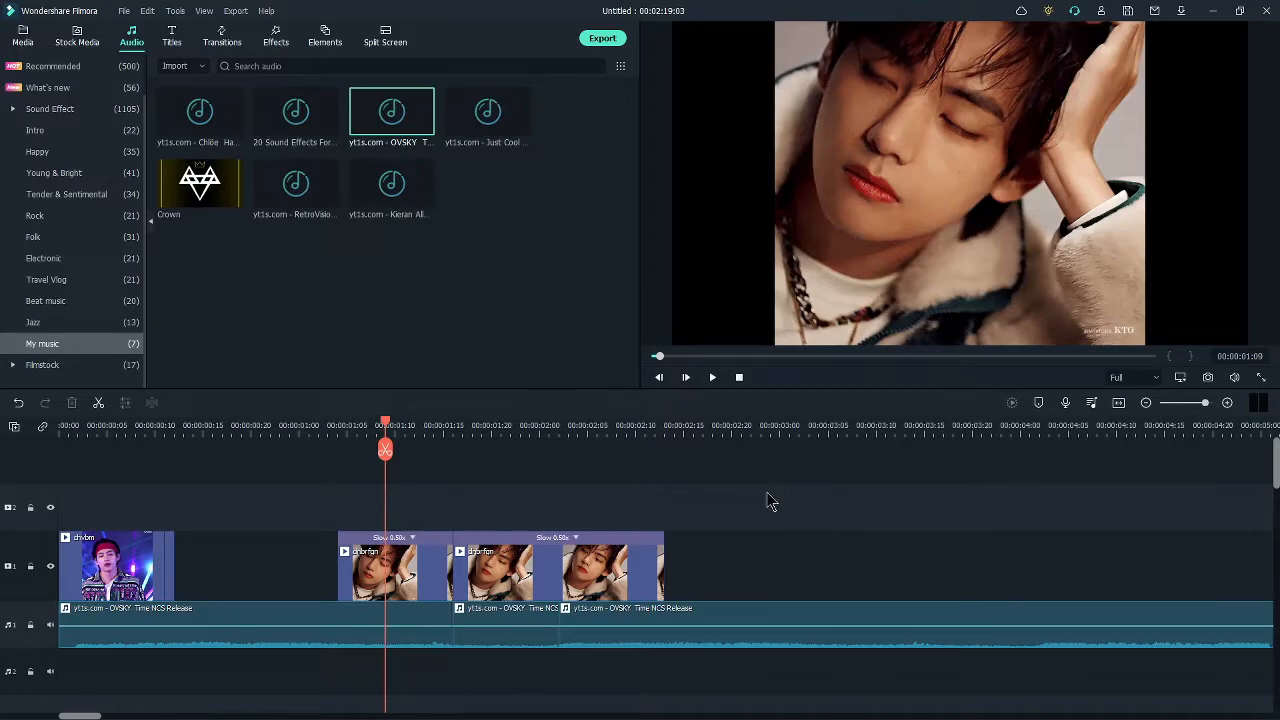
{"action": "left_click", "coordinate": [481, 426]}
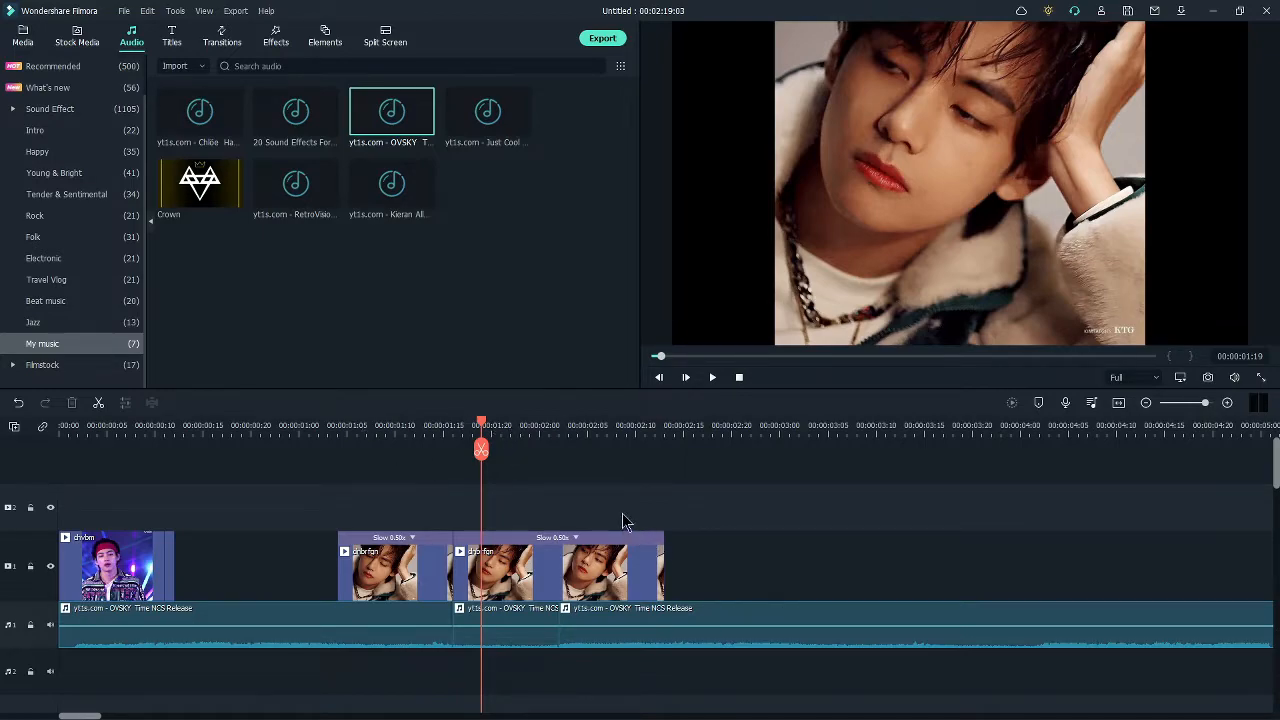
{"action": "left_click", "coordinate": [548, 421]}
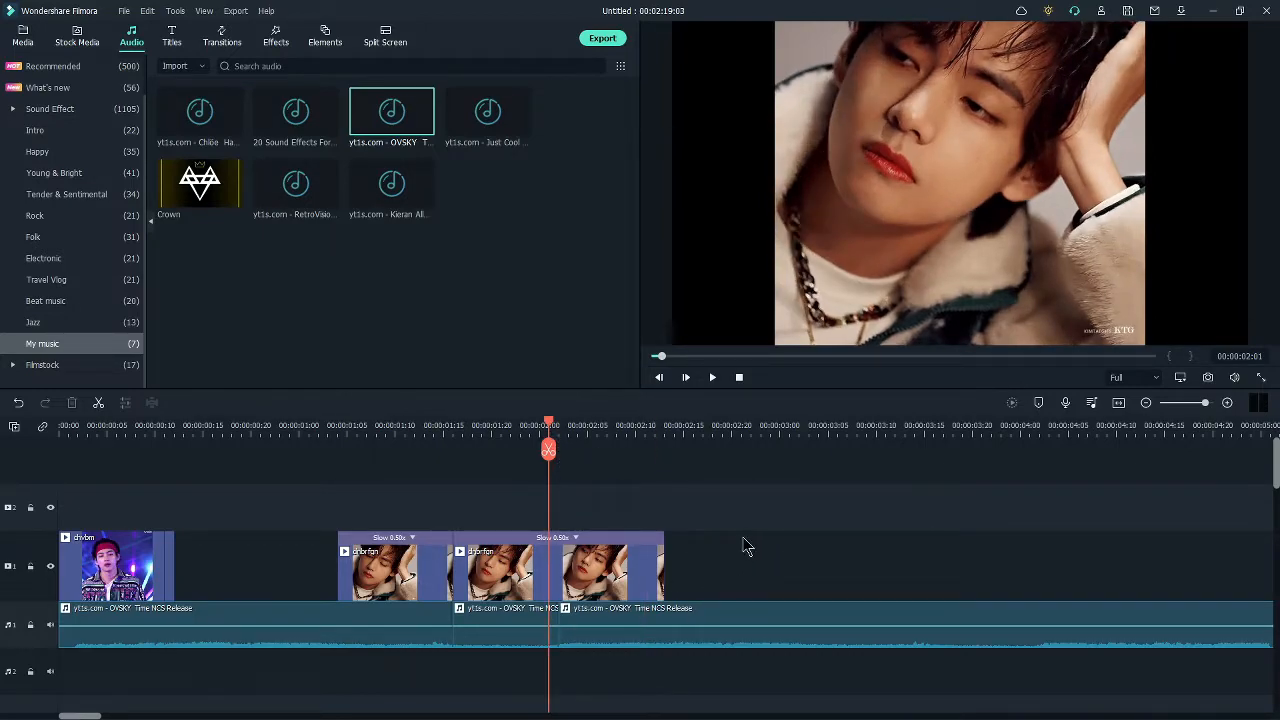
{"action": "left_click", "coordinate": [624, 425]}
{"action": "left_click", "coordinate": [640, 547]}
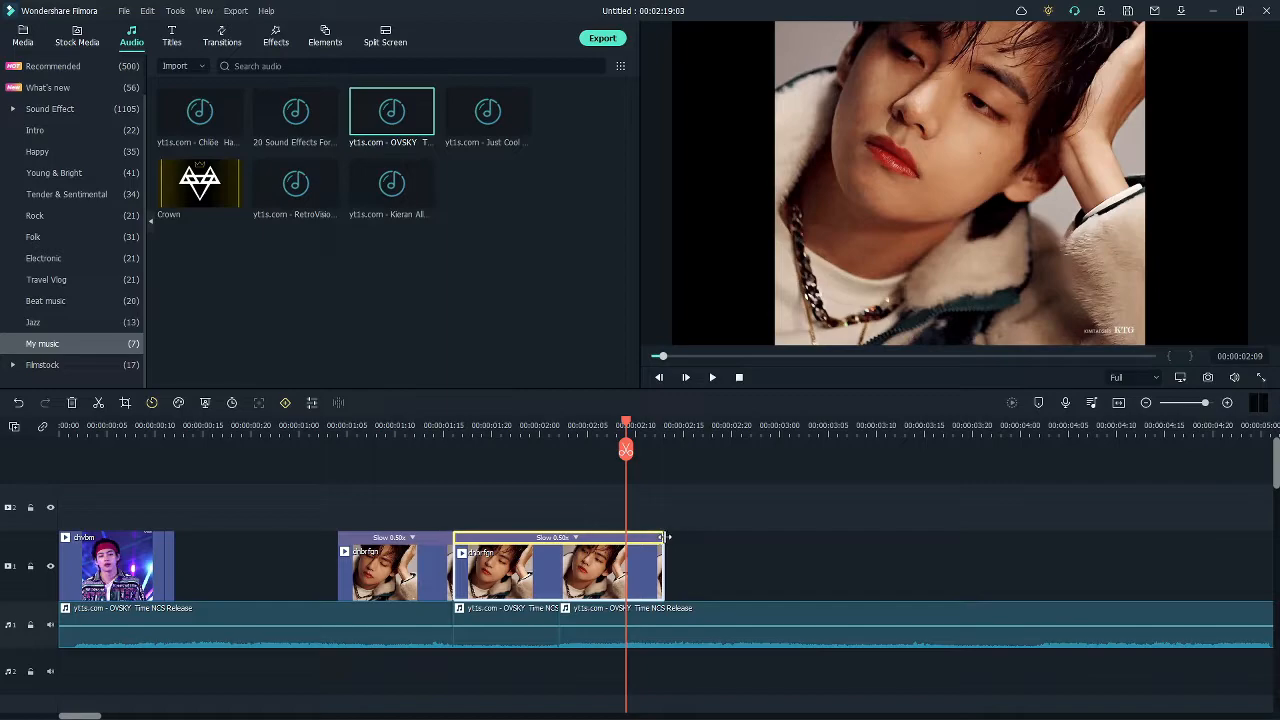
Shorten the second part of the slowed dnbrfgn clip from its end so that its speed becomes 1.38x.
{"action": "left_click_drag", "start_coordinate": [668, 537], "coordinate": [532, 536]}
{"action": "left_click", "coordinate": [424, 432]}
{"action": "left_click", "coordinate": [454, 429]}
{"action": "left_click_drag", "start_coordinate": [455, 429], "coordinate": [515, 449]}
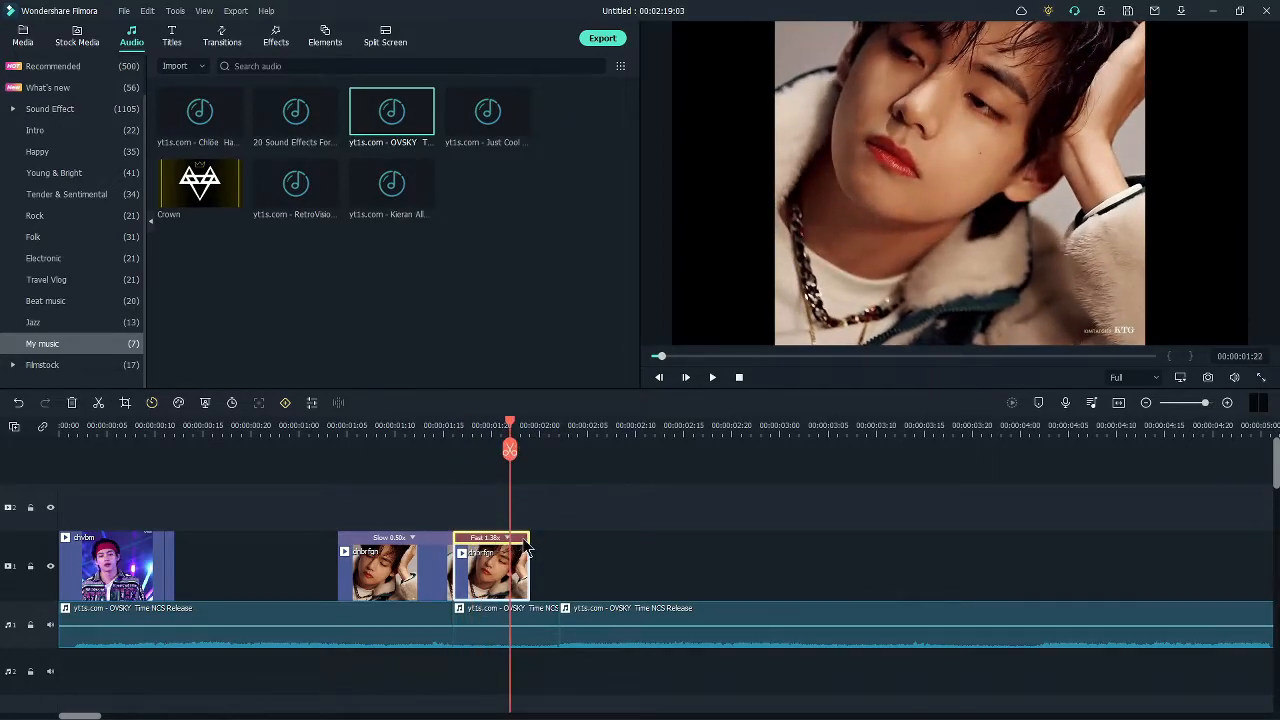
{"action": "left_click", "coordinate": [472, 510]}
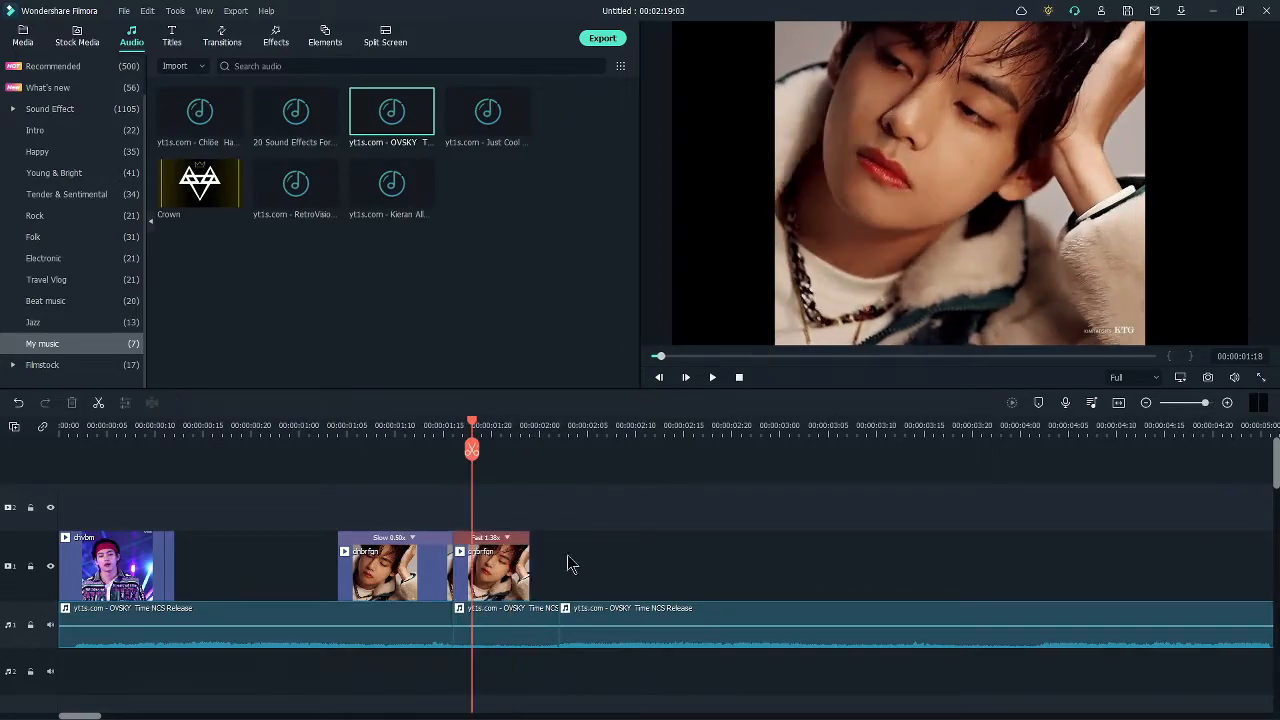
Play the change from the 0.50x part to the 1.38x part of the dnbrfgn clip several times.
{"action": "left_click", "coordinate": [437, 447]}
{"action": "key", "text": "space"}
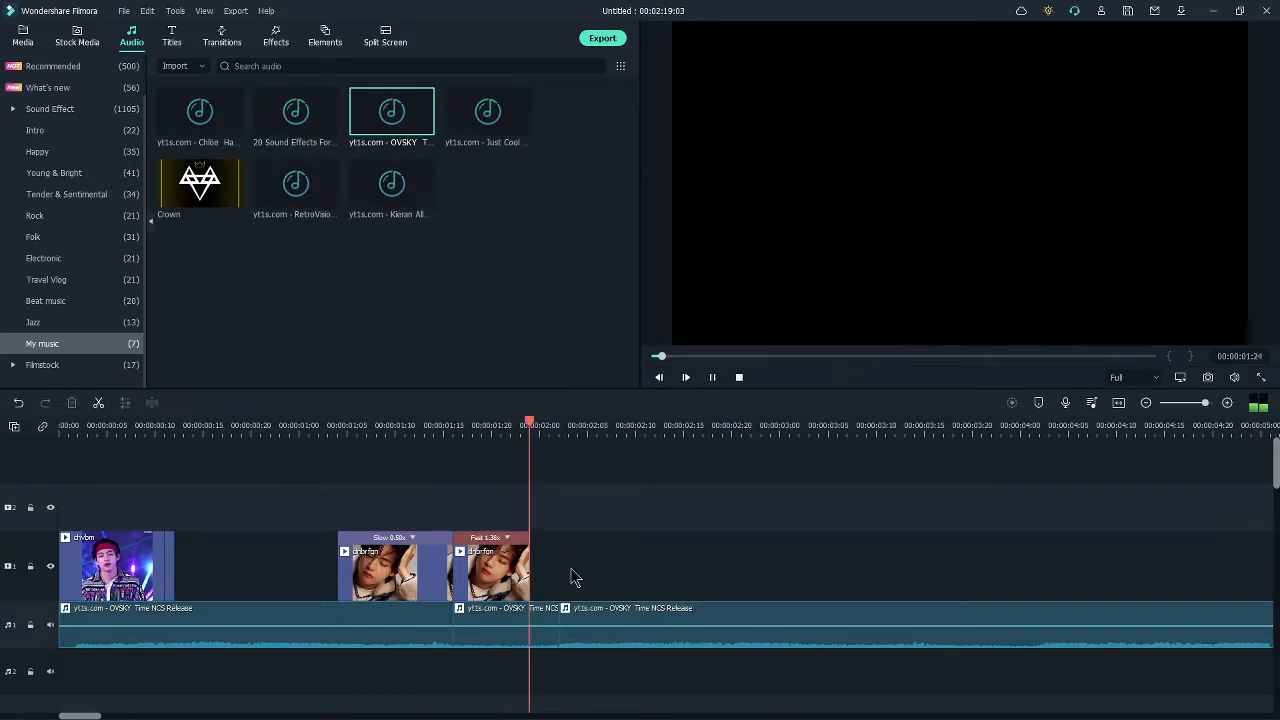
{"action": "left_click", "coordinate": [414, 434]}
{"action": "key", "text": "space"}
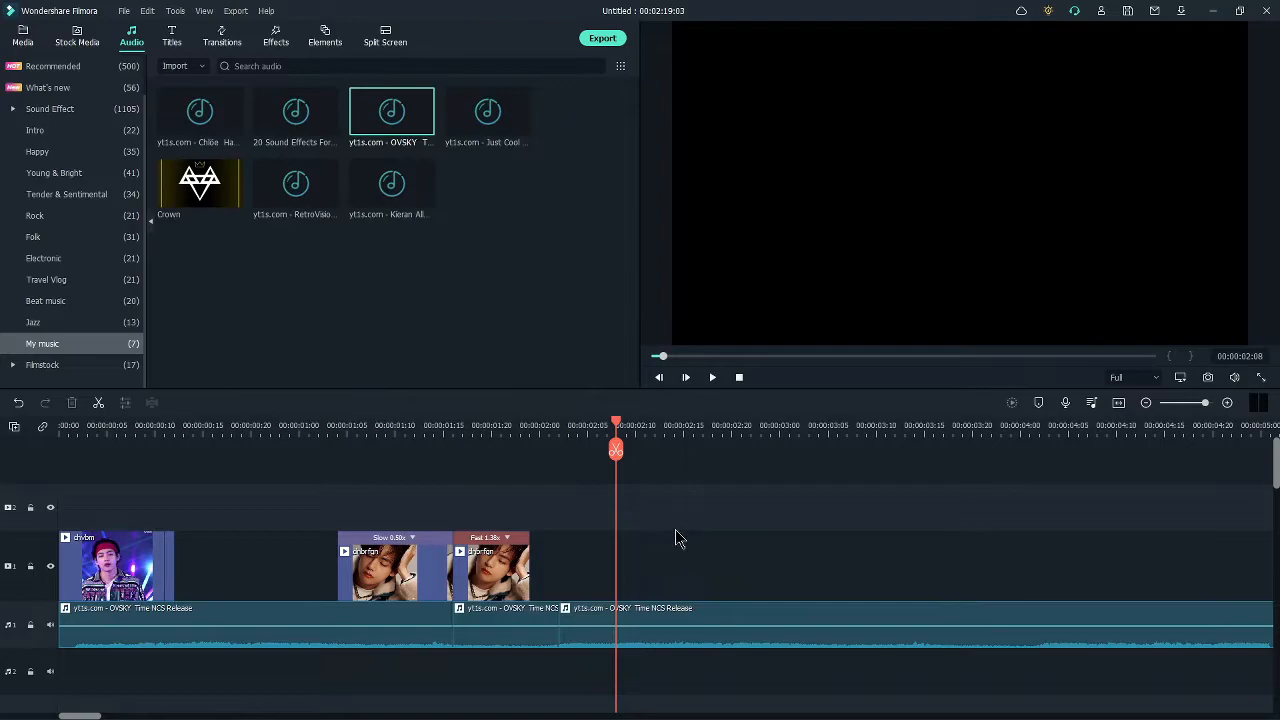
{"action": "left_click", "coordinate": [444, 451]}
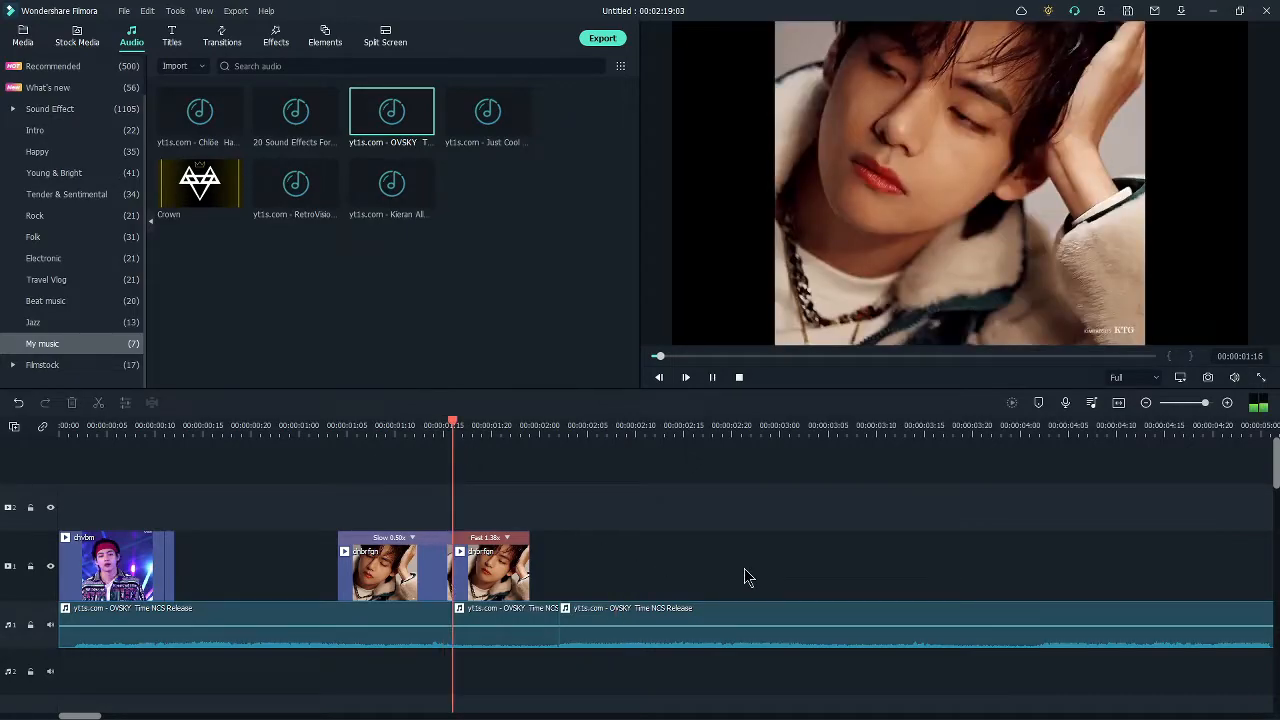
{"action": "key", "text": "space"}
{"action": "left_click", "coordinate": [328, 431]}
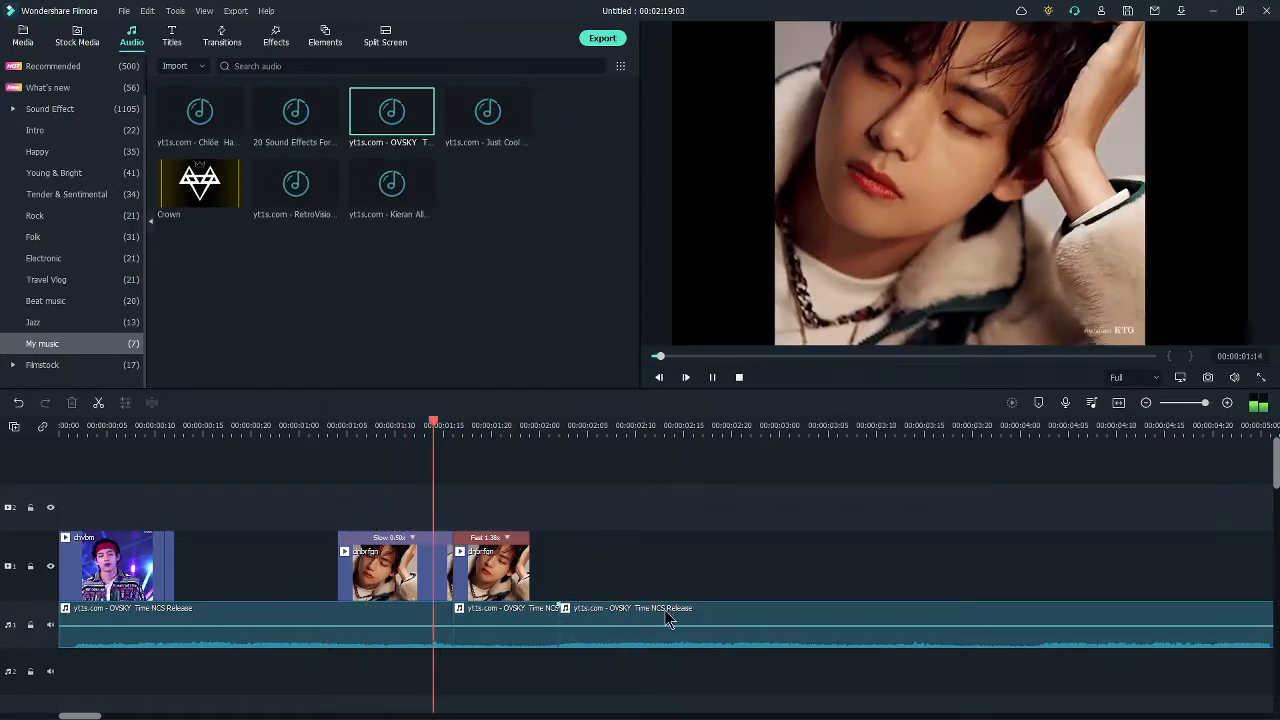
{"action": "key", "text": "space"}
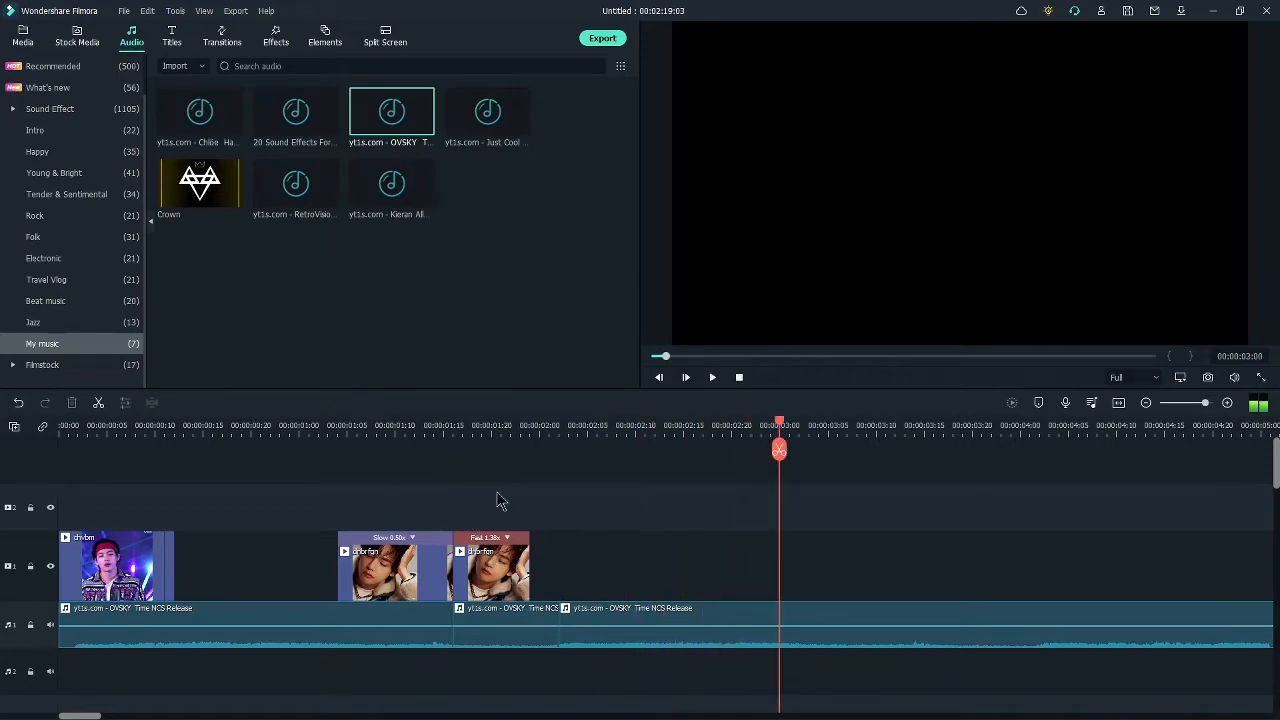
Lengthen the second part of the dnbrfgn clip to slow it to 0.85x and check frames around 00:00:01:20.
{"action": "left_click", "coordinate": [525, 543]}
{"action": "left_click_drag", "start_coordinate": [527, 537], "coordinate": [577, 553]}
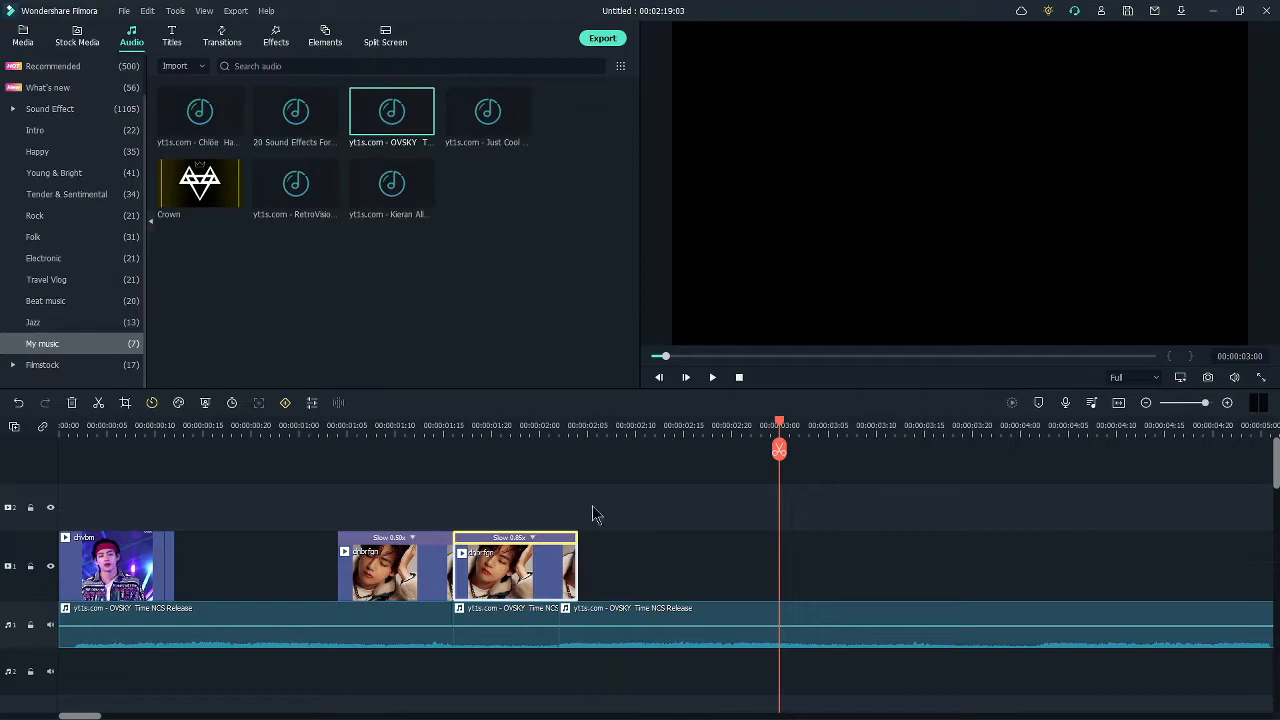
{"action": "left_click", "coordinate": [493, 425]}
{"action": "left_click", "coordinate": [627, 529]}
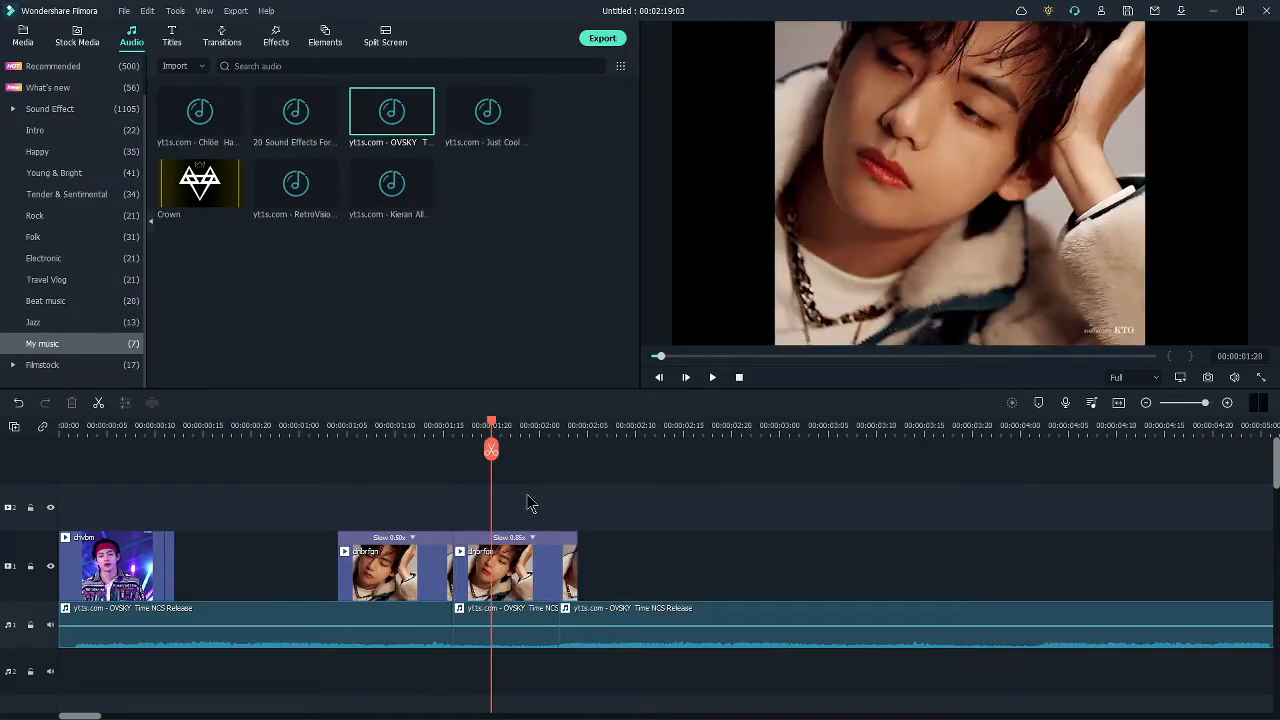
{"action": "left_click", "coordinate": [470, 427]}
{"action": "left_click", "coordinate": [570, 583]}
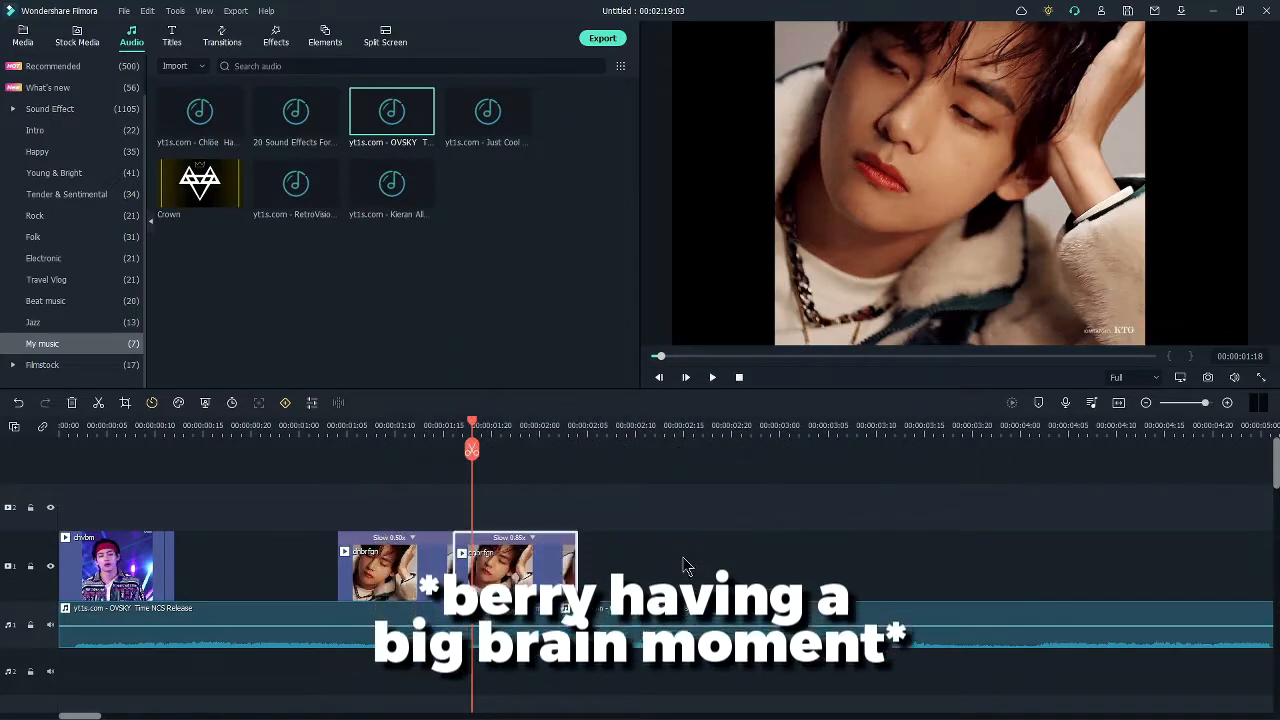
{"action": "left_click", "coordinate": [491, 426]}
{"action": "left_click", "coordinate": [617, 494]}
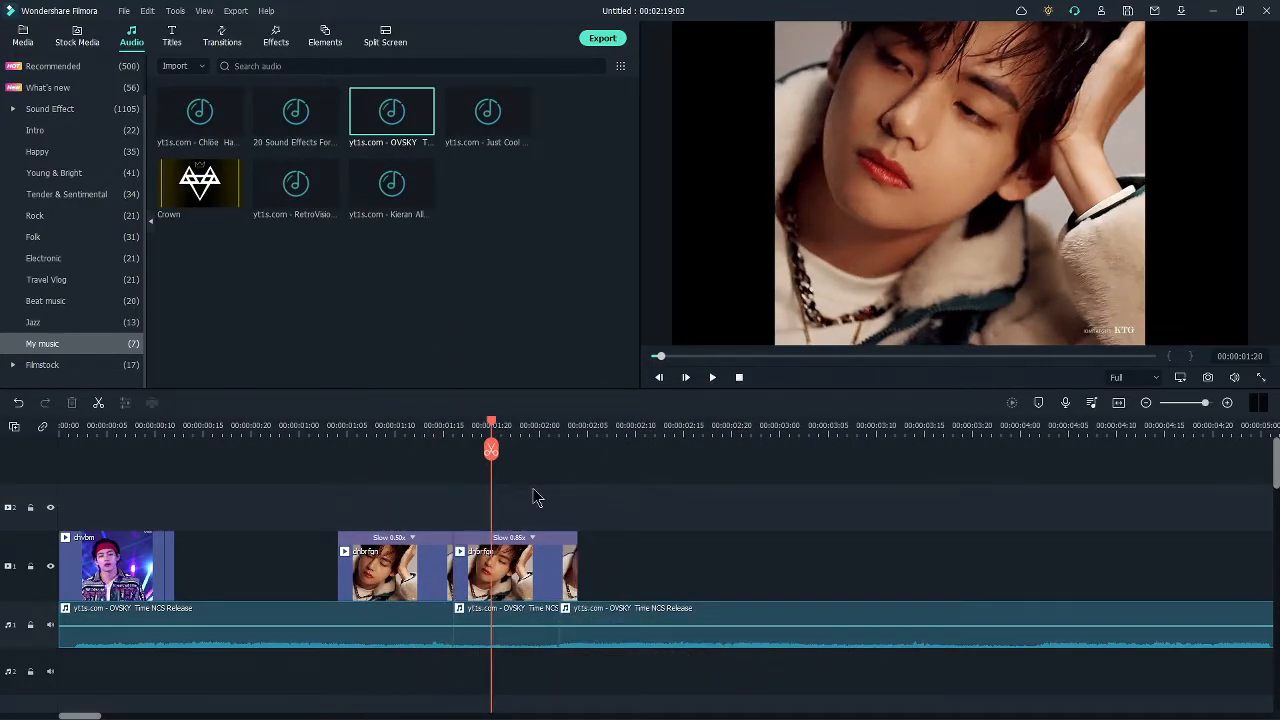
{"action": "left_click", "coordinate": [298, 424]}
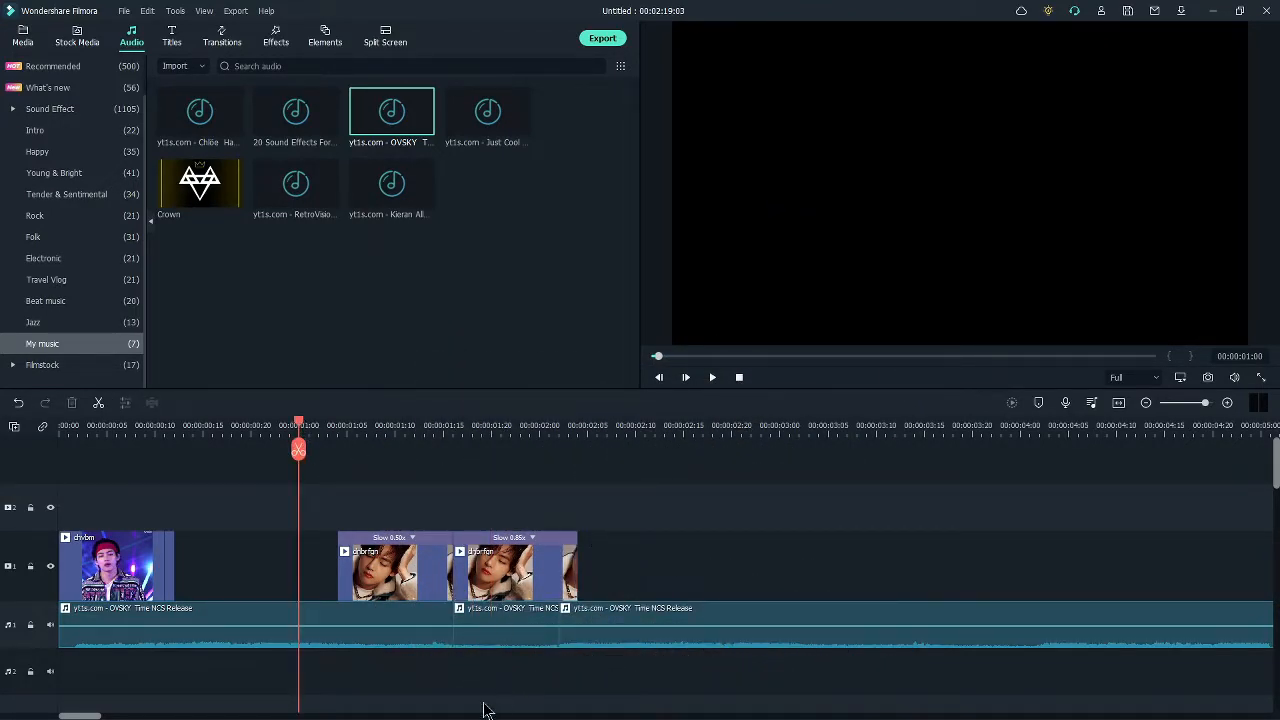
{"action": "left_click", "coordinate": [390, 576]}
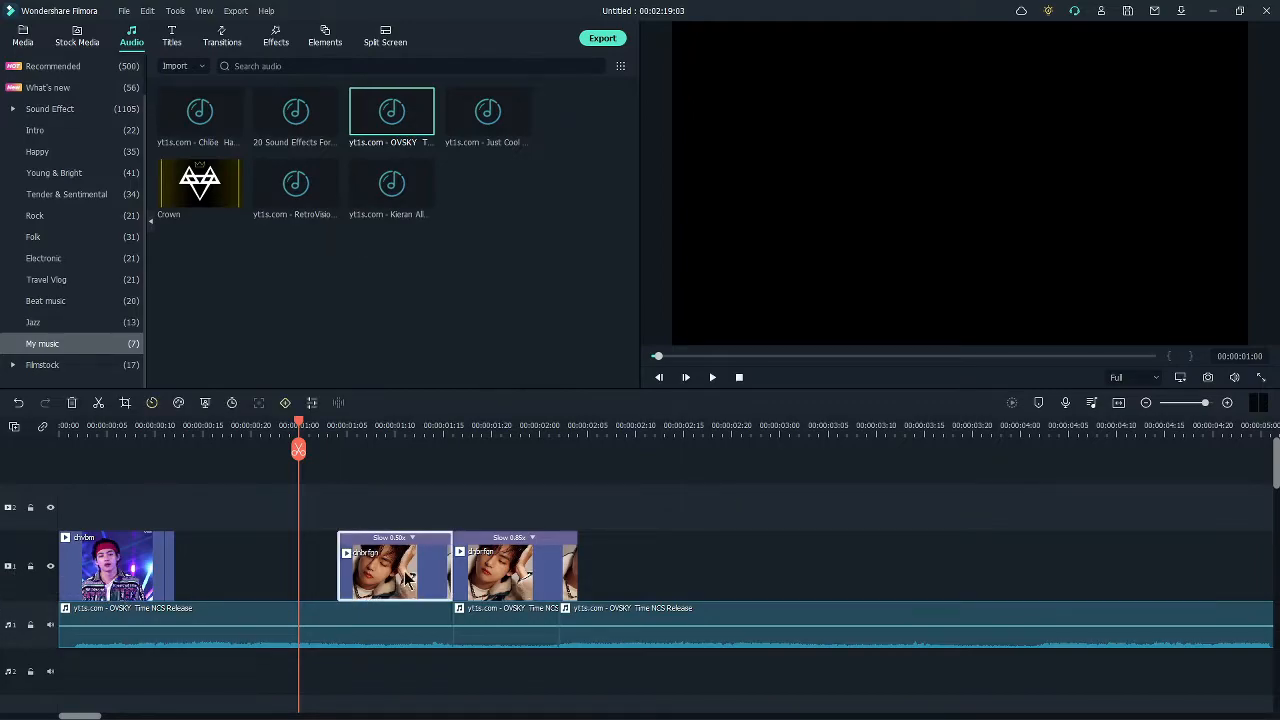
Lower the opacity of the first clip in the timeline to 28.13%, previewing it at 00:00:00:06.
{"action": "left_click", "coordinate": [116, 424]}
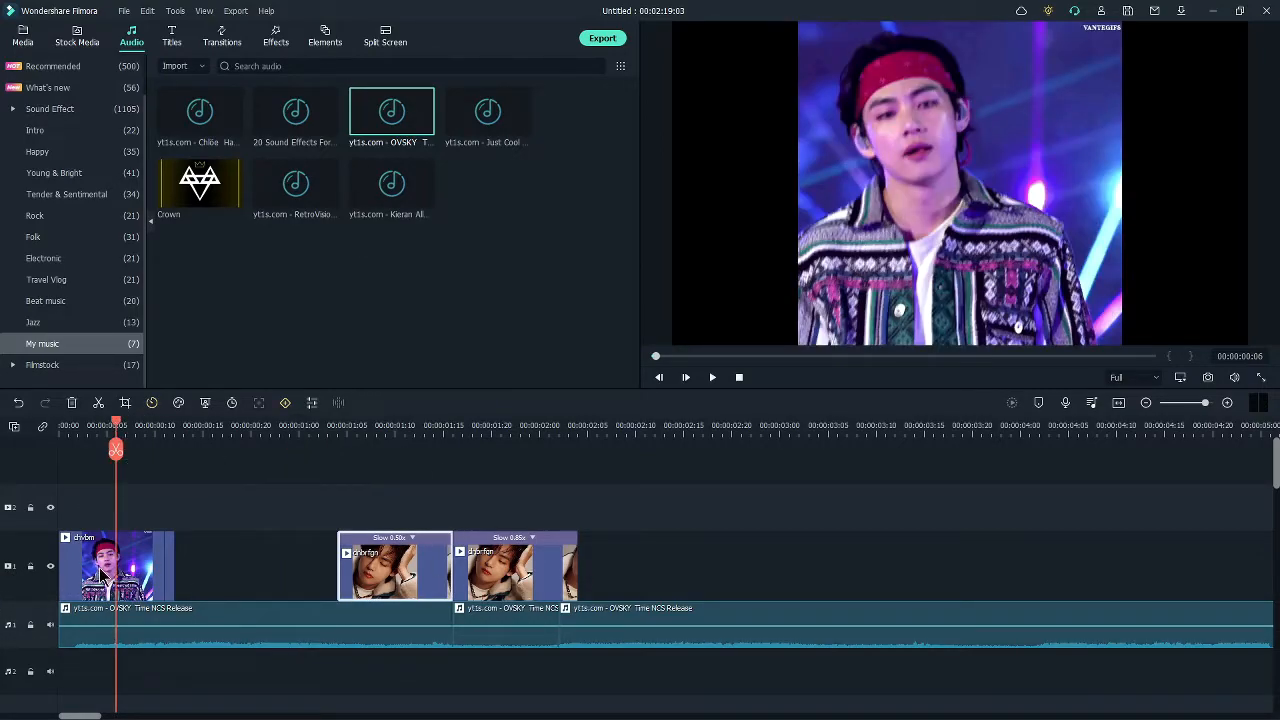
{"action": "left_click", "coordinate": [168, 645]}
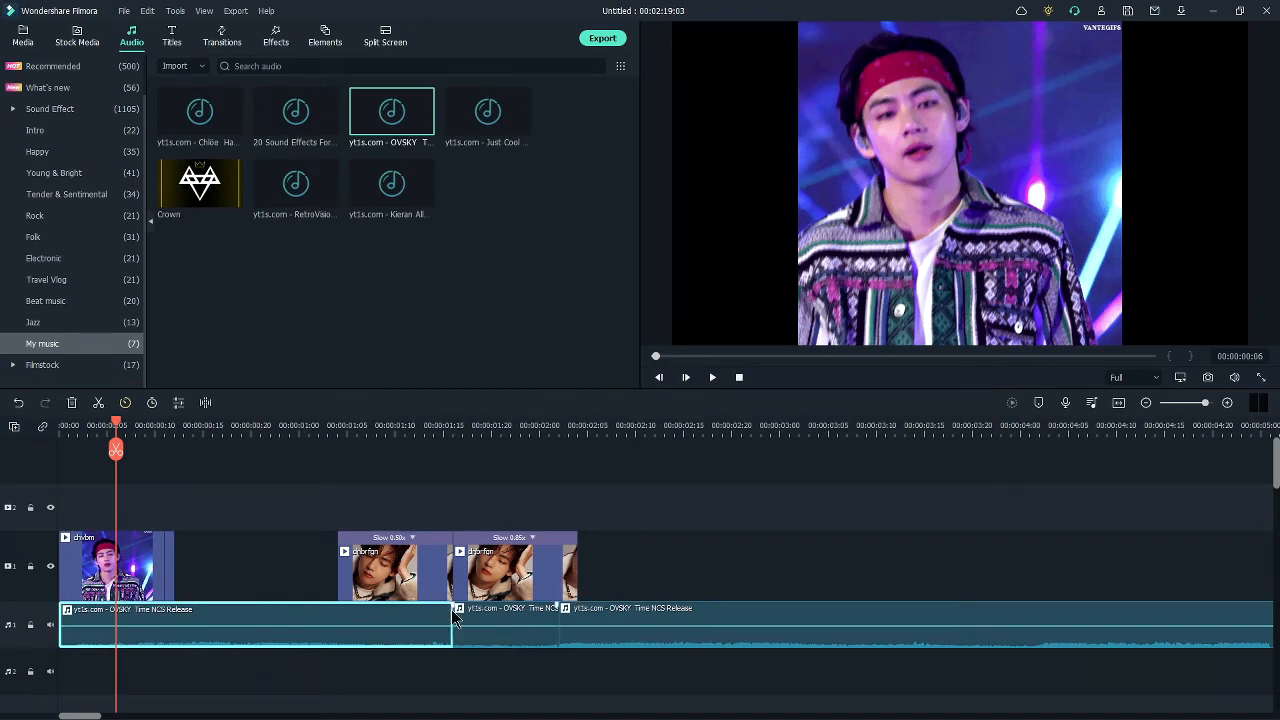
{"action": "double_click", "coordinate": [120, 566]}
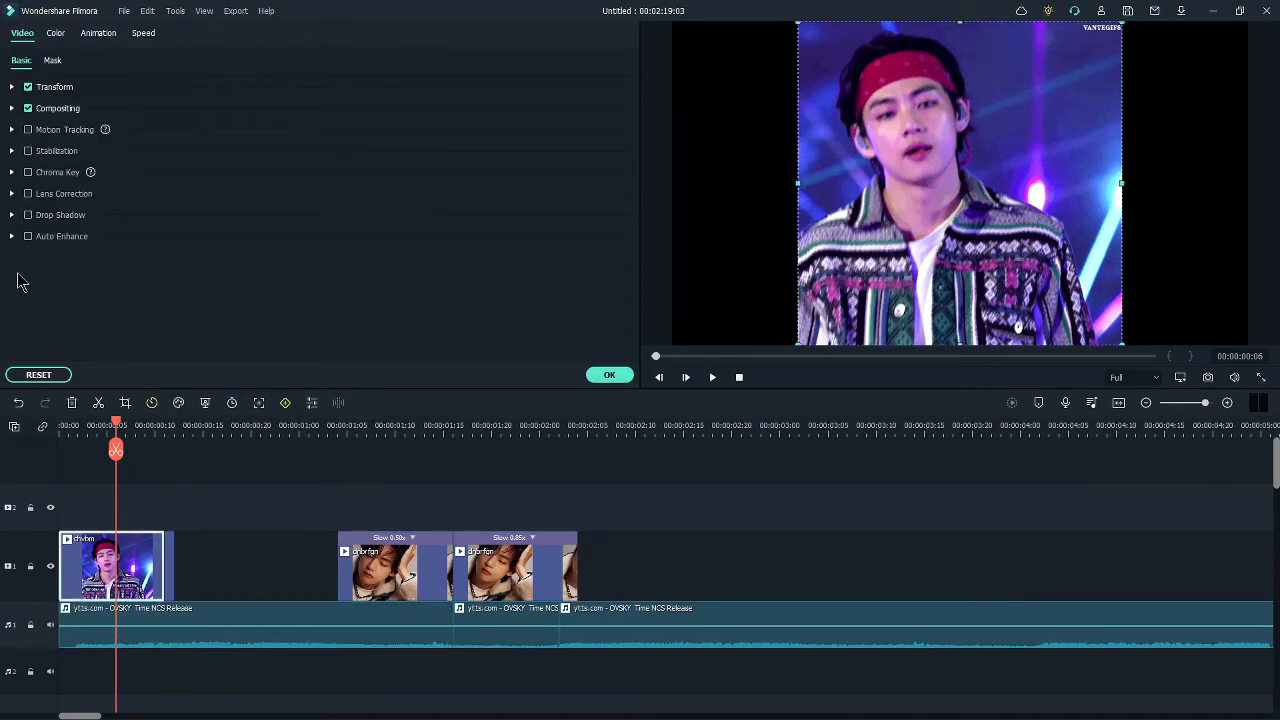
{"action": "double_click", "coordinate": [13, 109]}
{"action": "left_click", "coordinate": [13, 109]}
{"action": "left_click", "coordinate": [382, 151]}
{"action": "scroll", "coordinate": [338, 222], "scroll_direction": "down", "scroll_amount": 2}
{"action": "scroll", "coordinate": [338, 222], "scroll_direction": "up", "scroll_amount": 2}
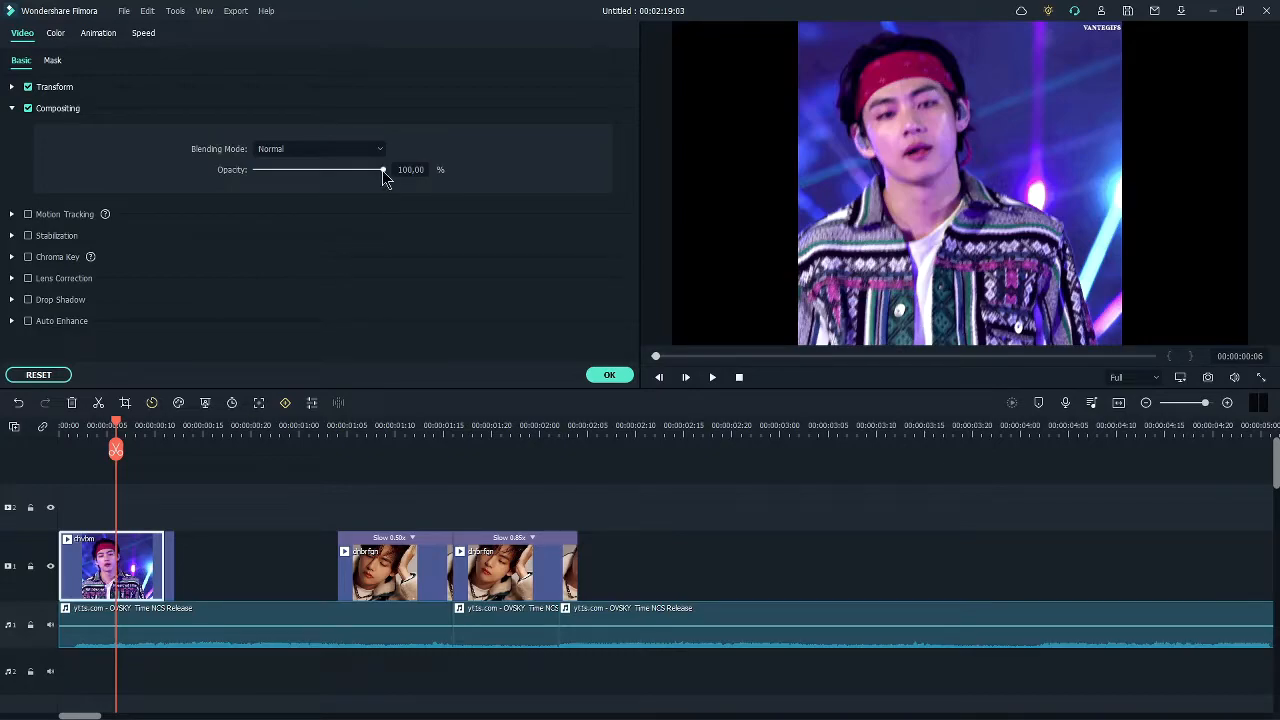
{"action": "left_click_drag", "start_coordinate": [383, 171], "coordinate": [289, 170]}
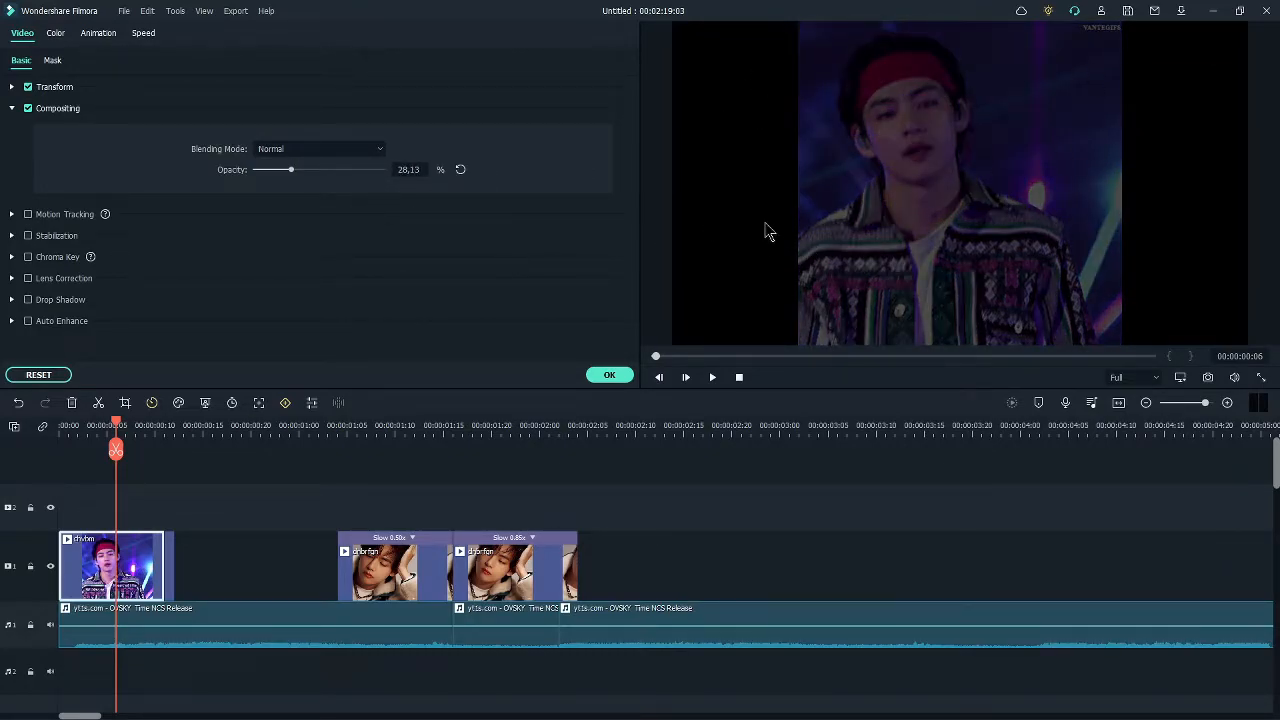
Raise the first clip's opacity to full and move the 0.50x slow clip onto the second video track, overlapping it.
{"action": "left_click_drag", "start_coordinate": [290, 172], "coordinate": [391, 183]}
{"action": "left_click", "coordinate": [415, 593]}
{"action": "left_click_drag", "start_coordinate": [415, 593], "coordinate": [174, 503]}
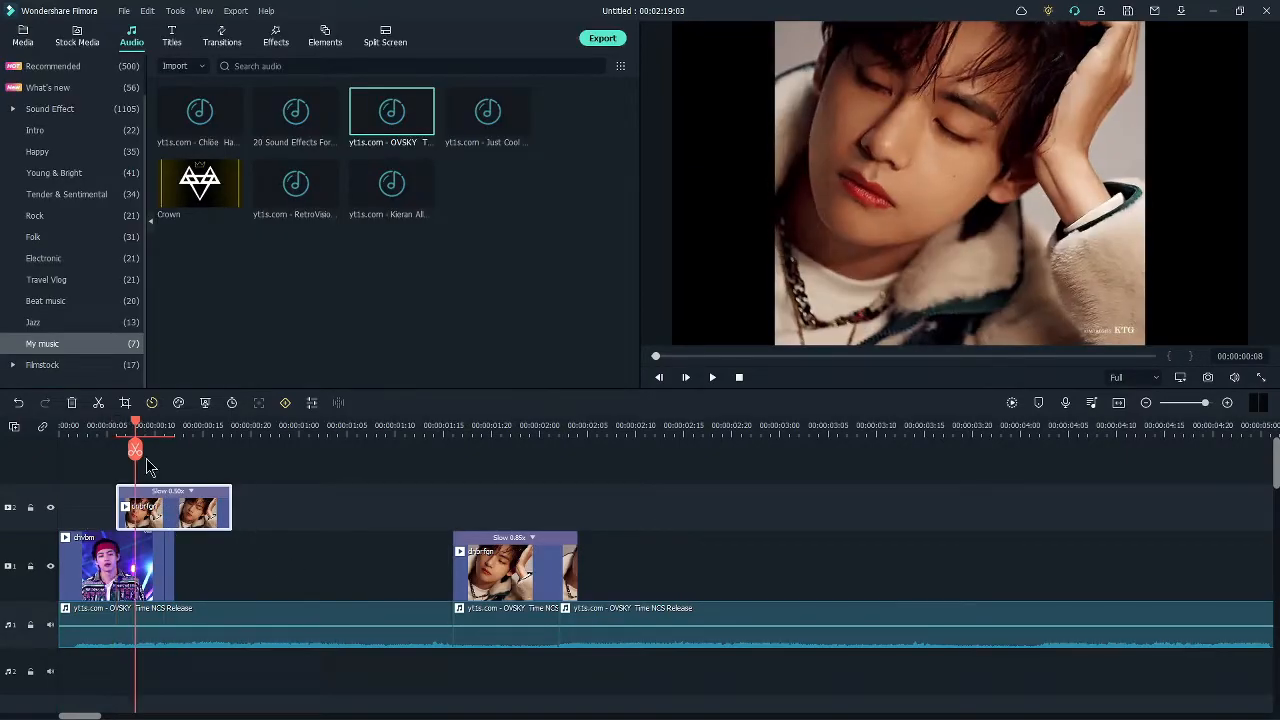
Set the overlapping clip's blending mode to Multiply at 100% opacity, and move it back to the first video track just after the first clip.
{"action": "double_click", "coordinate": [166, 510]}
{"action": "left_click_drag", "start_coordinate": [383, 170], "coordinate": [337, 170]}
{"action": "left_click", "coordinate": [367, 154]}
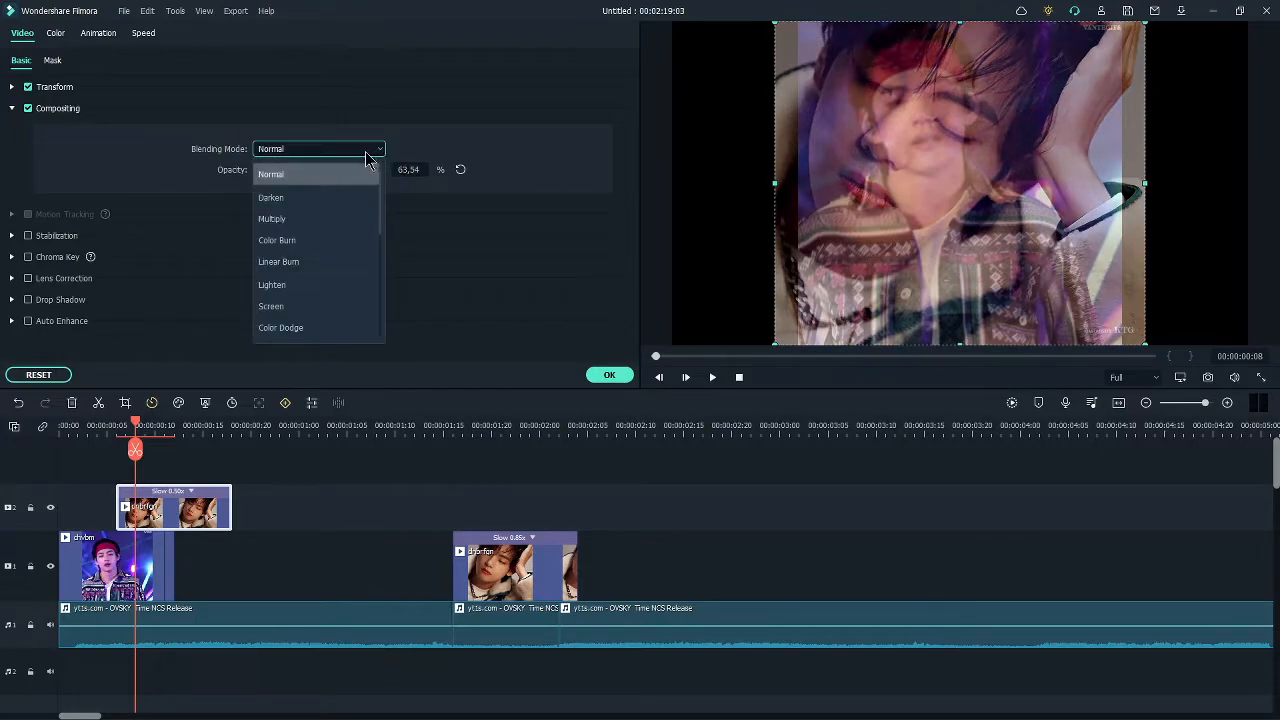
{"action": "left_click", "coordinate": [315, 198]}
{"action": "left_click", "coordinate": [378, 150]}
{"action": "left_click", "coordinate": [285, 219]}
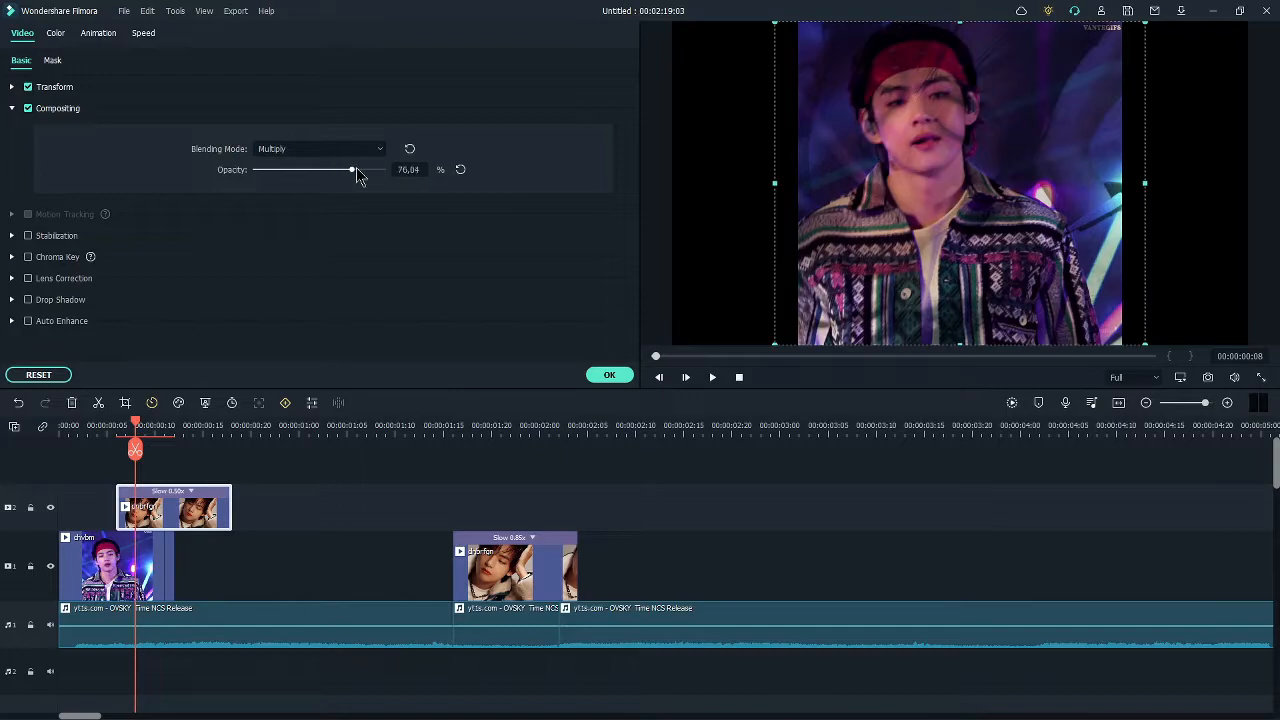
{"action": "left_click_drag", "start_coordinate": [356, 171], "coordinate": [402, 174]}
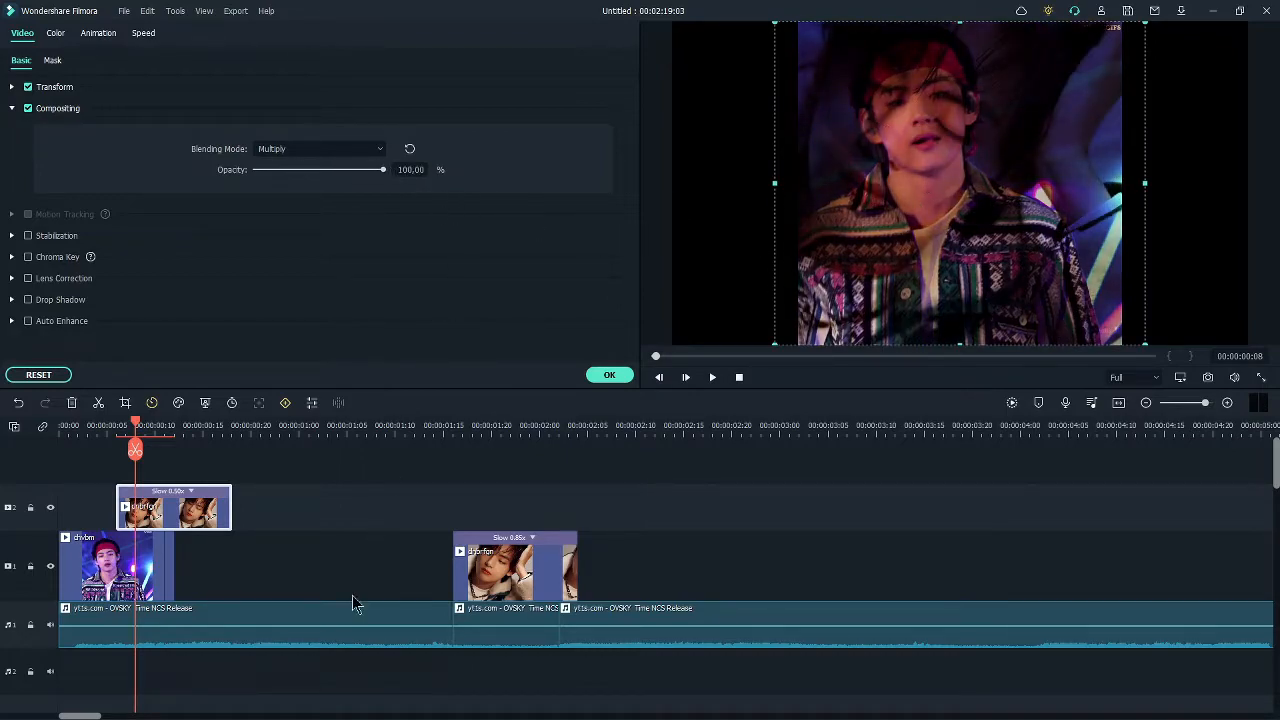
{"action": "left_click_drag", "start_coordinate": [170, 507], "coordinate": [246, 570]}
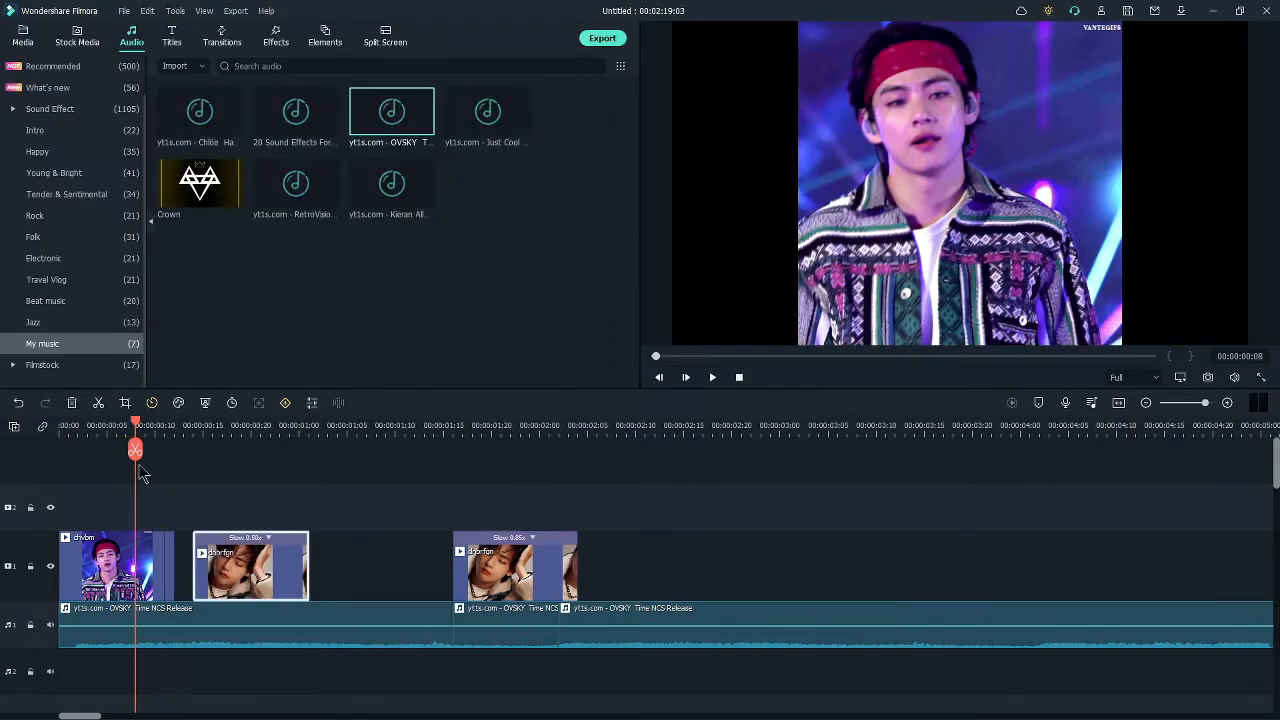
Open the first clip's properties with the Compositing settings collapsed and the Transform settings expanded.
{"action": "left_click", "coordinate": [148, 585]}
{"action": "double_click", "coordinate": [148, 585]}
{"action": "left_click", "coordinate": [13, 108]}
{"action": "left_click", "coordinate": [13, 88]}
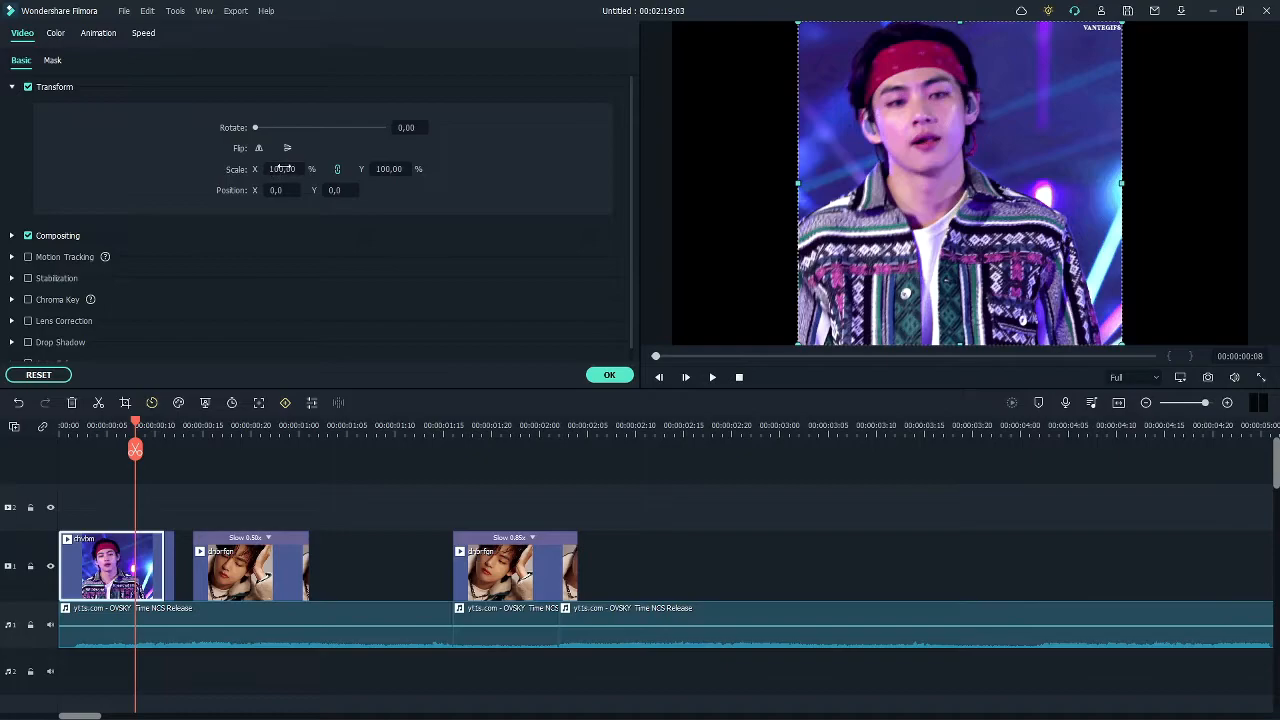
Resize the first clip freehand in the preview to about 92% scale.
{"action": "left_click_drag", "start_coordinate": [797, 21], "coordinate": [831, 55]}
{"action": "left_click", "coordinate": [953, 154]}
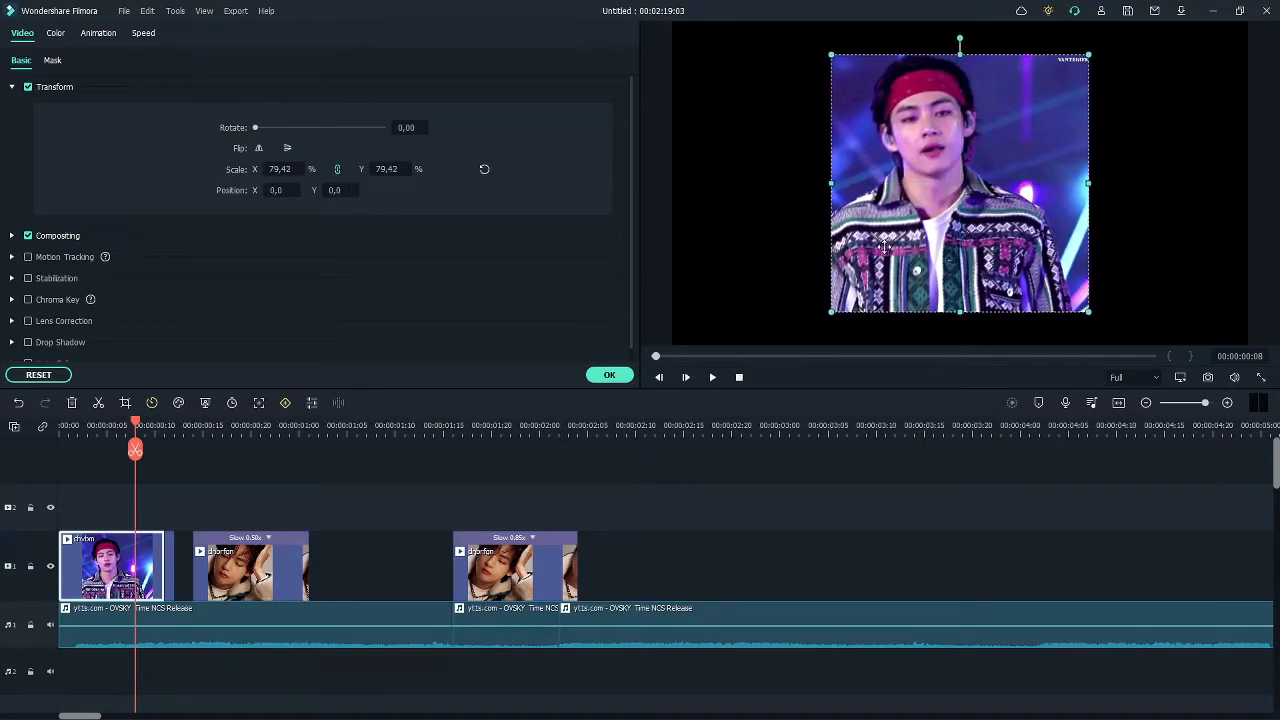
{"action": "left_click_drag", "start_coordinate": [831, 312], "coordinate": [811, 332]}
{"action": "left_click", "coordinate": [934, 216]}
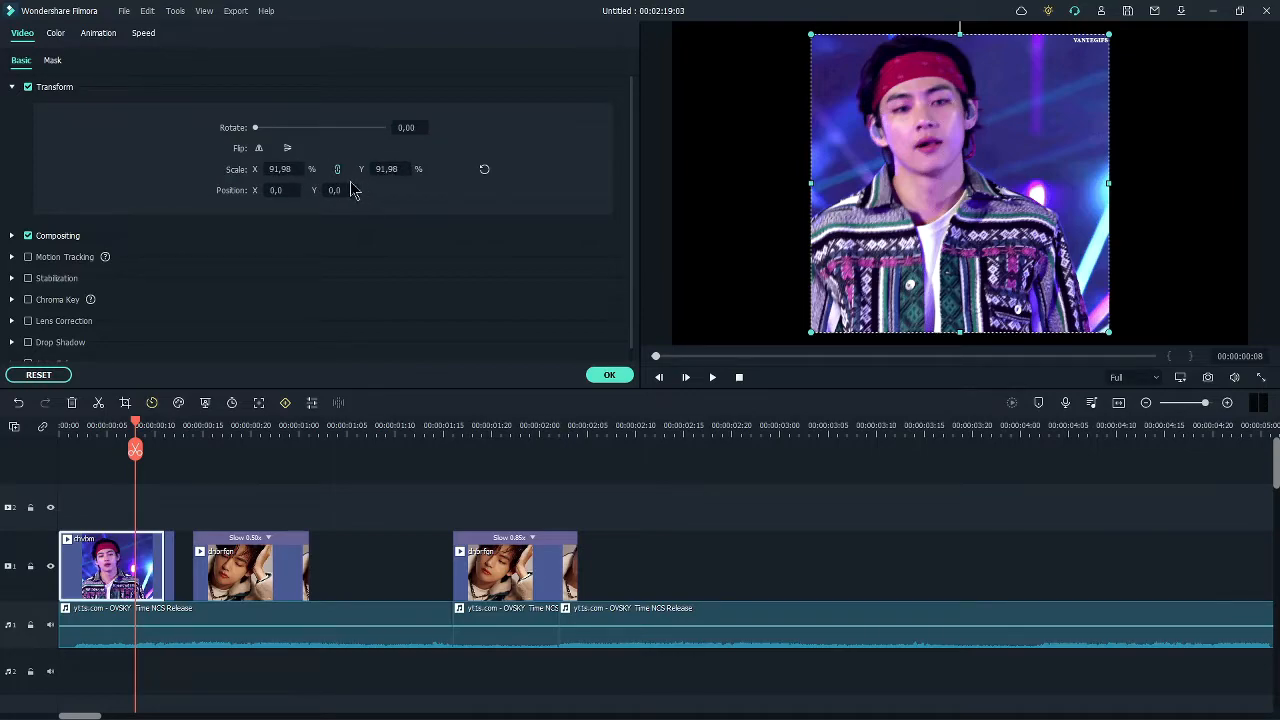
Try a horizontal scale of 30% on the first clip and undo it.
{"action": "left_click", "coordinate": [285, 169]}
{"action": "type", "text": "30"}
{"action": "key", "text": "Return"}
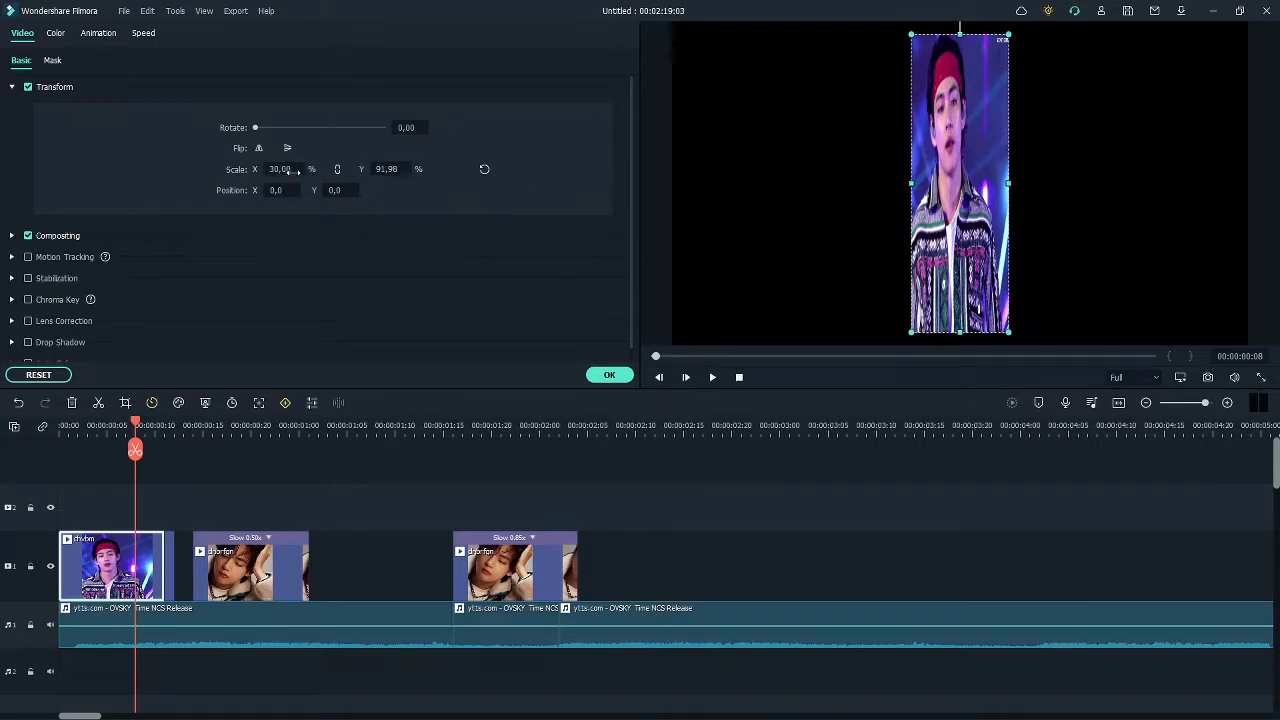
{"action": "key", "text": "ctrl+z"}
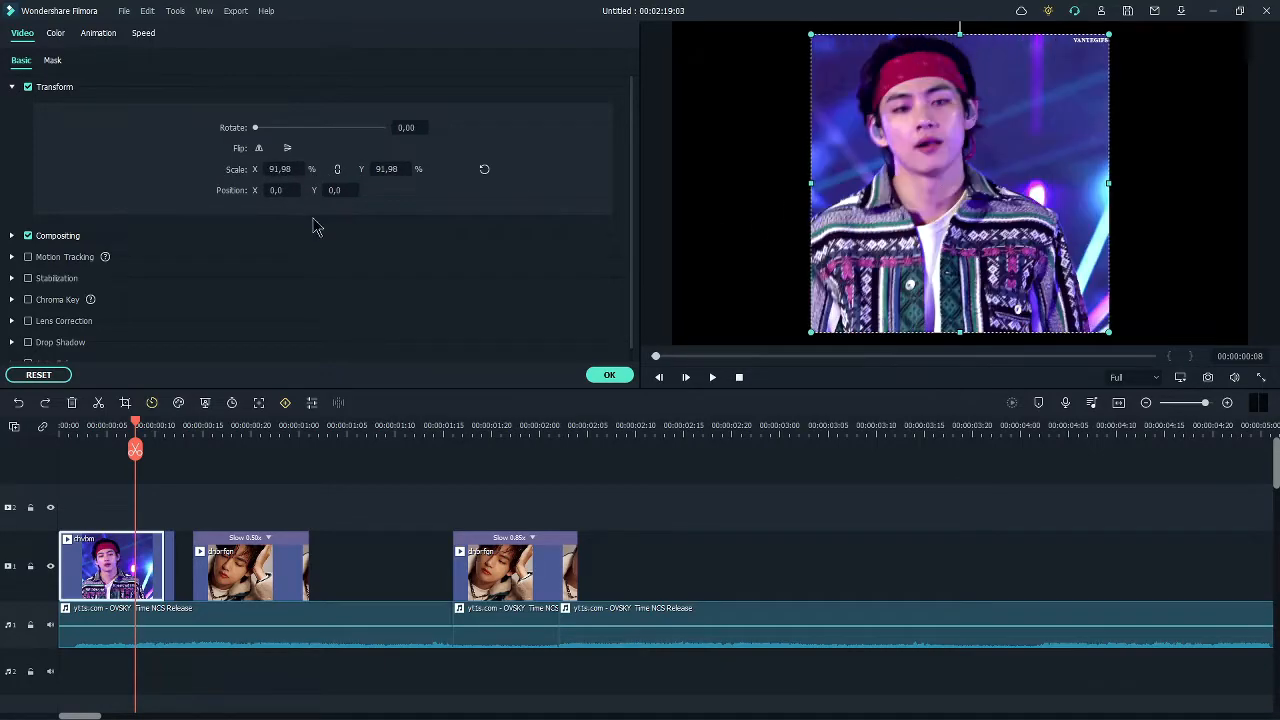
Set the first clip's scale to 50% with the horizontal and vertical proportions linked.
{"action": "left_click", "coordinate": [268, 169]}
{"action": "type", "text": "5"}
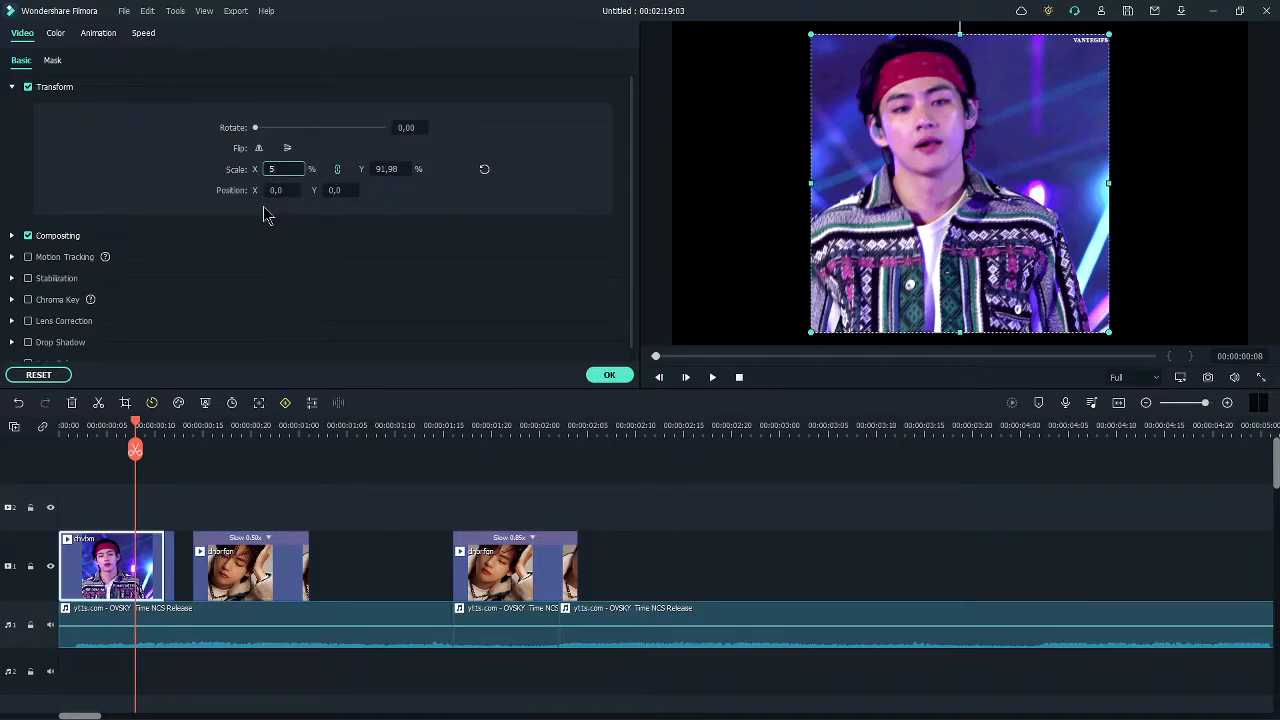
{"action": "type", "text": "0"}
{"action": "key", "text": "Return"}
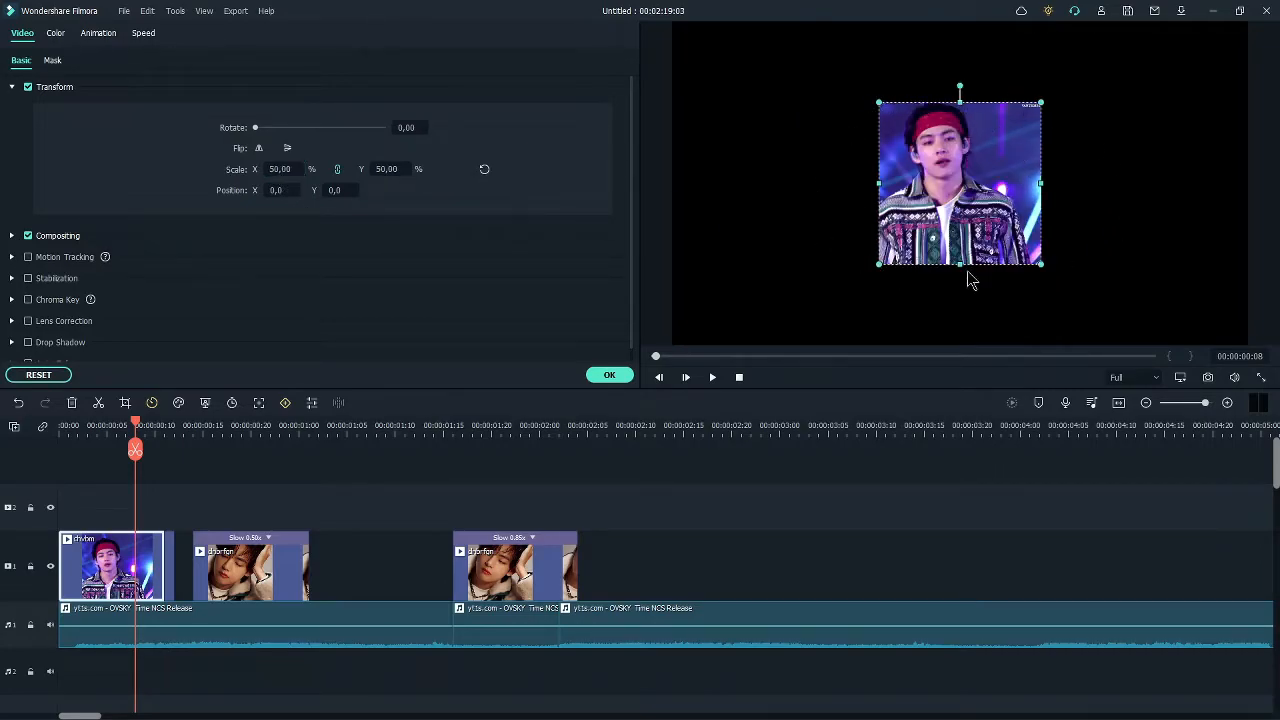
{"action": "left_click", "coordinate": [1084, 210]}
{"action": "left_click", "coordinate": [1000, 222]}
{"action": "left_click", "coordinate": [1101, 244]}
{"action": "left_click", "coordinate": [979, 203]}
{"action": "mouse_move", "coordinate": [257, 134]}
{"action": "left_mouse_down"}
{"action": "mouse_move", "coordinate": [368, 134]}
{"action": "mouse_move", "coordinate": [253, 131]}
{"action": "left_mouse_up"}
Examine the first clip's Motion Tracking, Stabilization and Chroma Key settings.
{"action": "left_click", "coordinate": [12, 87]}
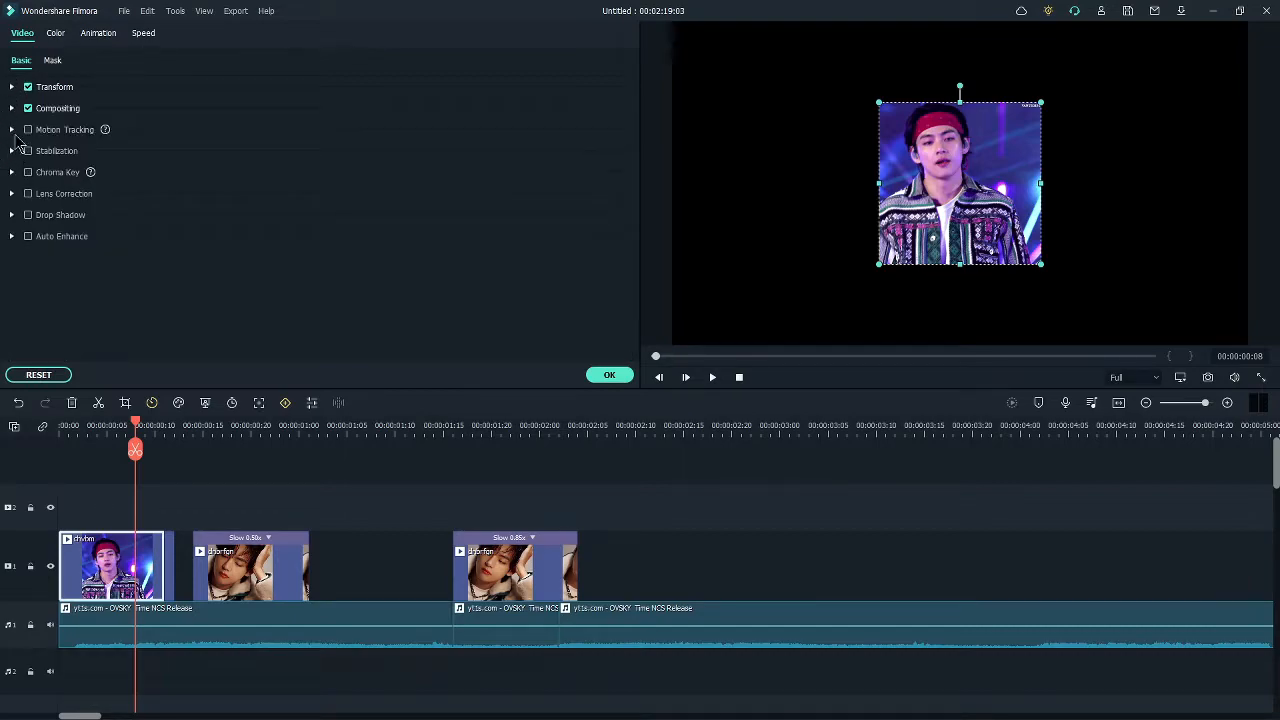
{"action": "left_click", "coordinate": [12, 130]}
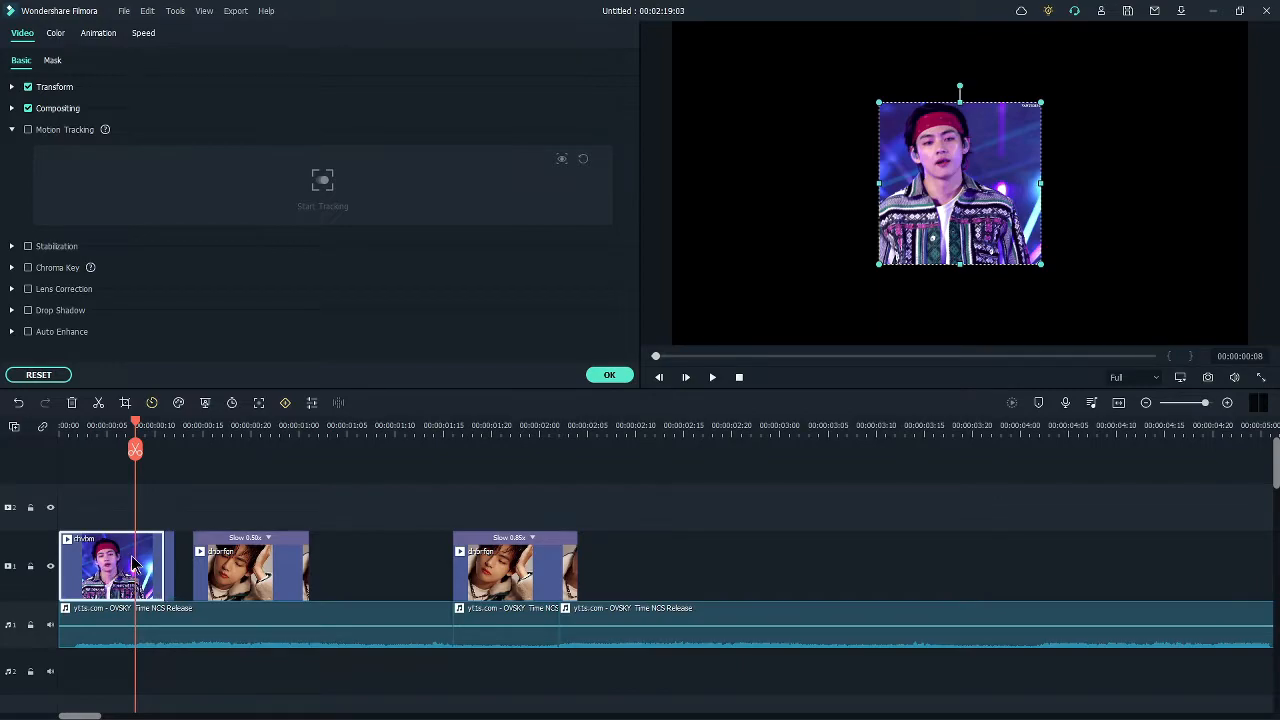
{"action": "left_click", "coordinate": [28, 129]}
{"action": "left_click", "coordinate": [28, 129]}
{"action": "left_click", "coordinate": [12, 130]}
{"action": "left_click", "coordinate": [12, 151]}
{"action": "left_click", "coordinate": [12, 151]}
{"action": "left_click", "coordinate": [12, 173]}
{"action": "left_click", "coordinate": [12, 173]}
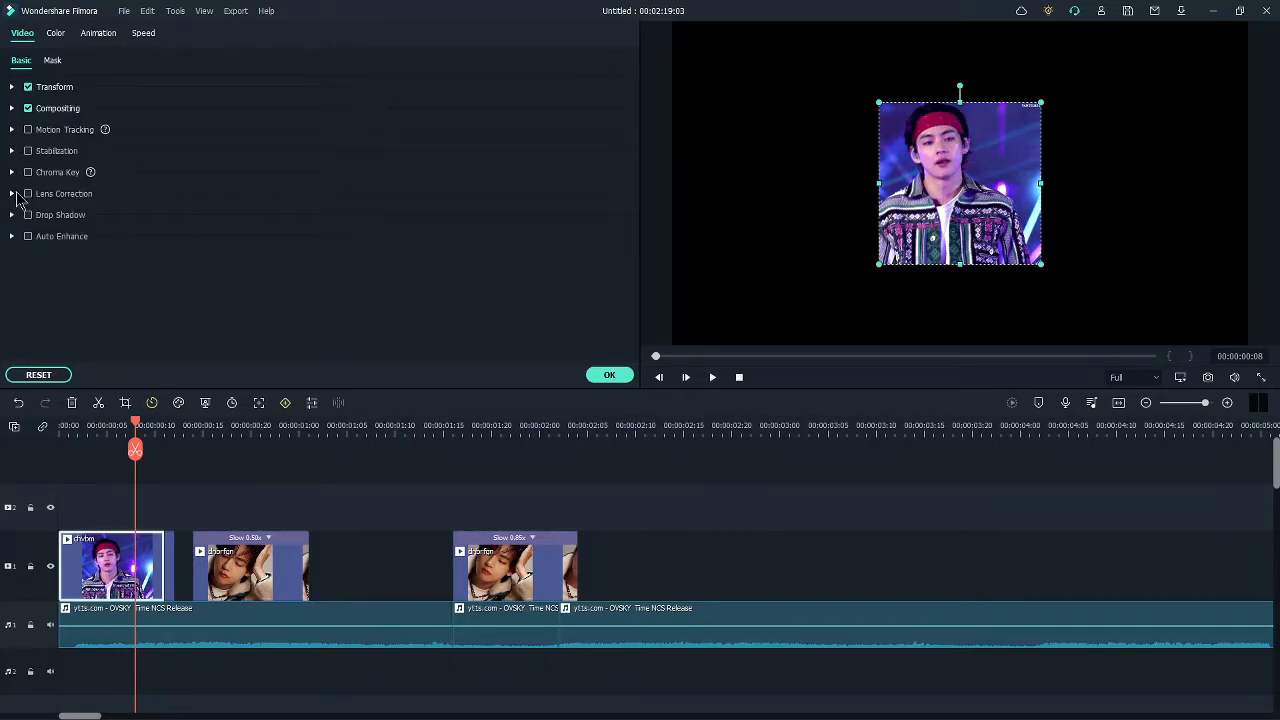
Examine the first clip's Lens Correction, Drop Shadow and Auto Enhance settings and the available mask shapes.
{"action": "left_click", "coordinate": [12, 194]}
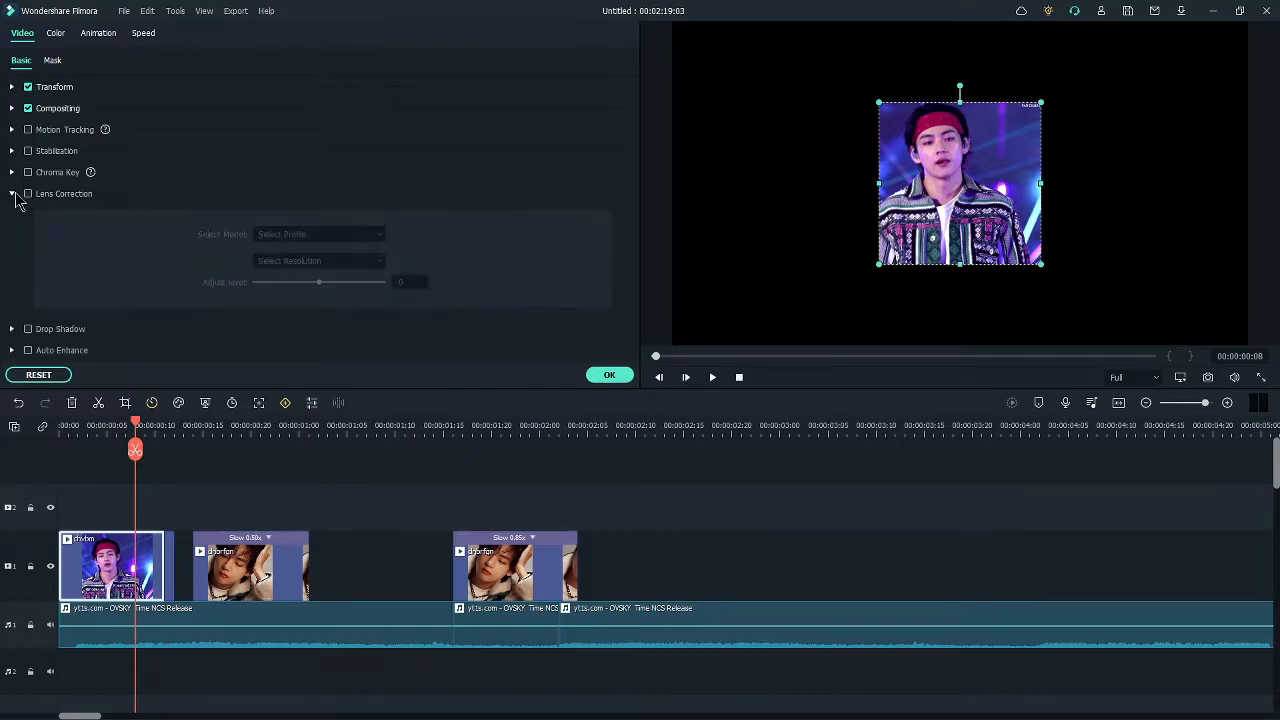
{"action": "left_click", "coordinate": [12, 194]}
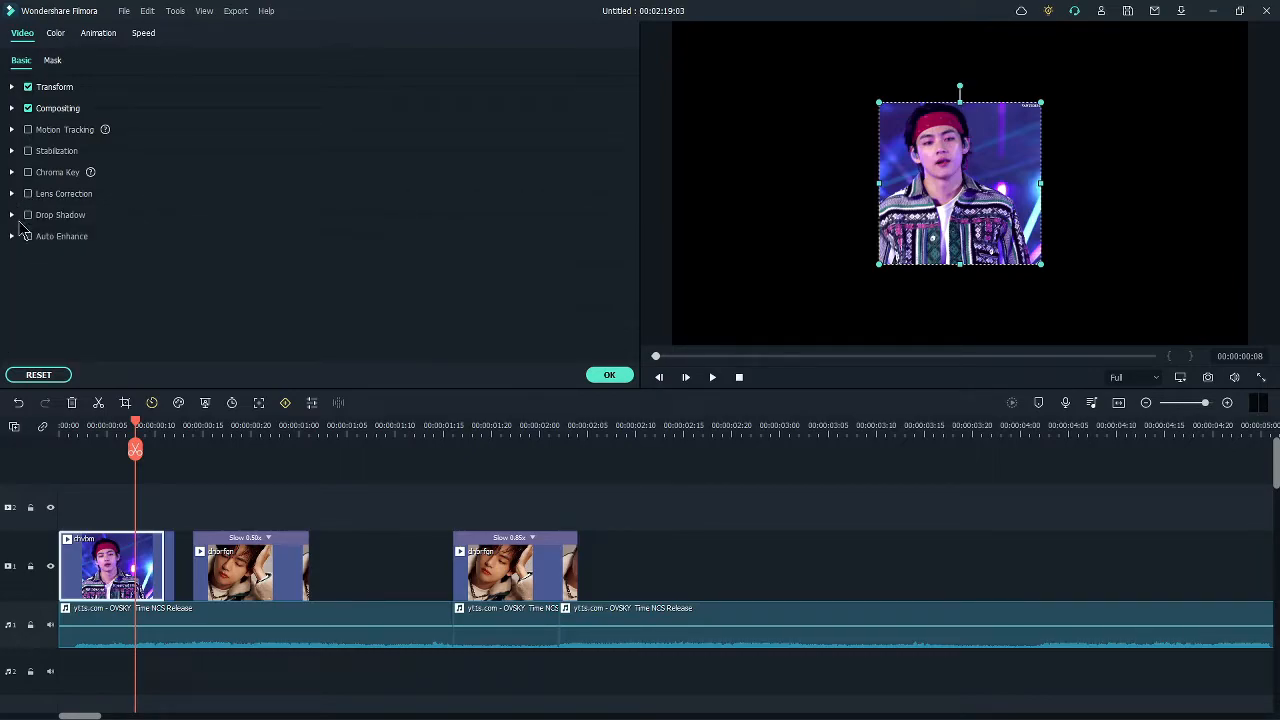
{"action": "left_click", "coordinate": [12, 215]}
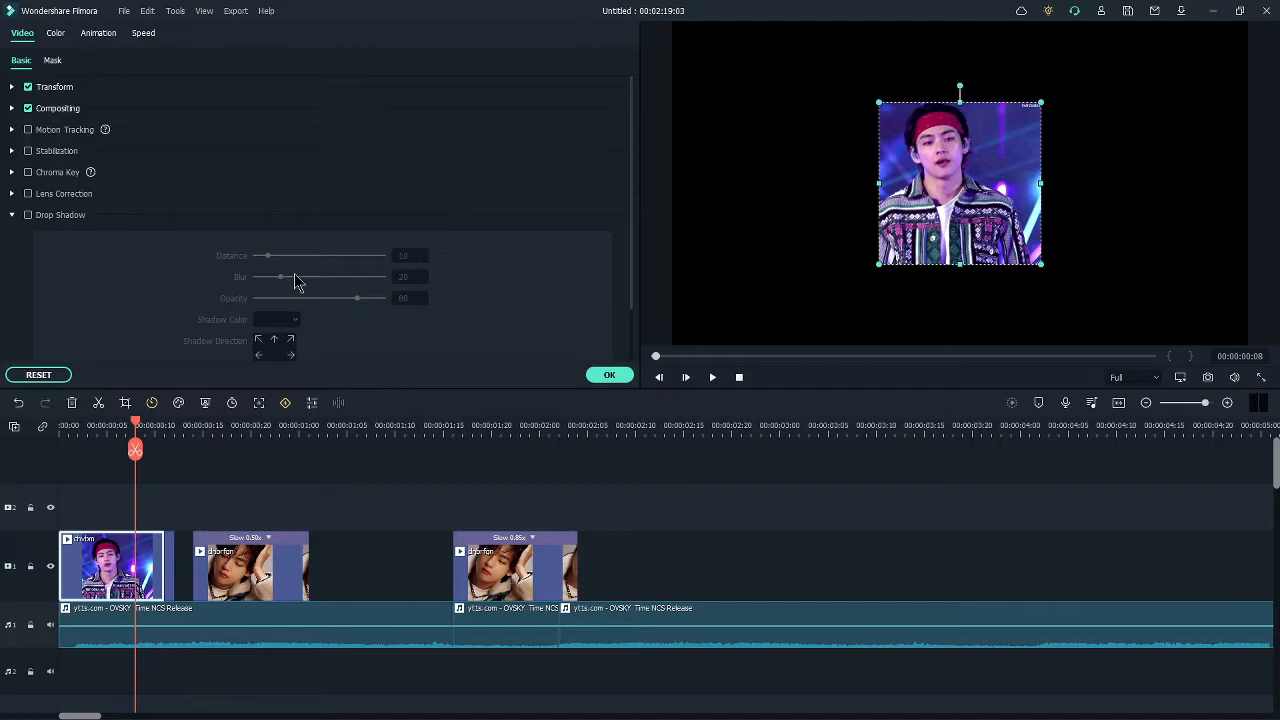
{"action": "scroll", "coordinate": [305, 280], "scroll_direction": "down", "scroll_amount": 1}
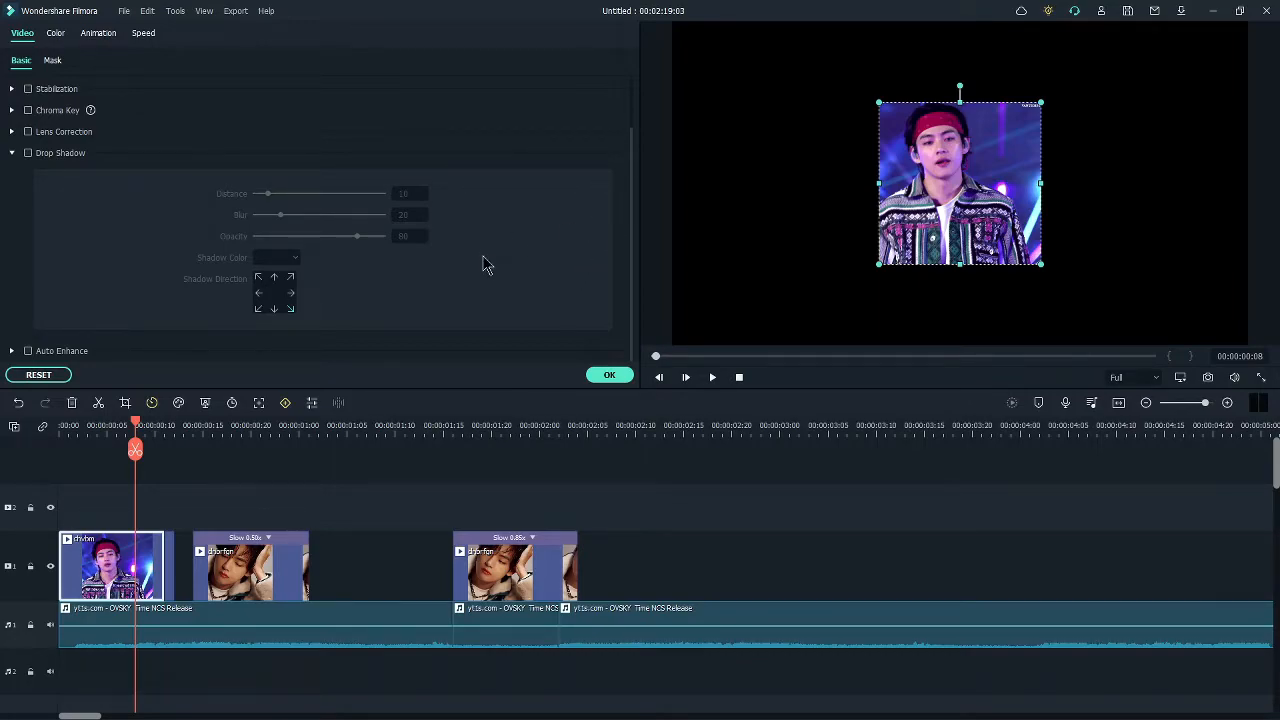
{"action": "left_click", "coordinate": [12, 153]}
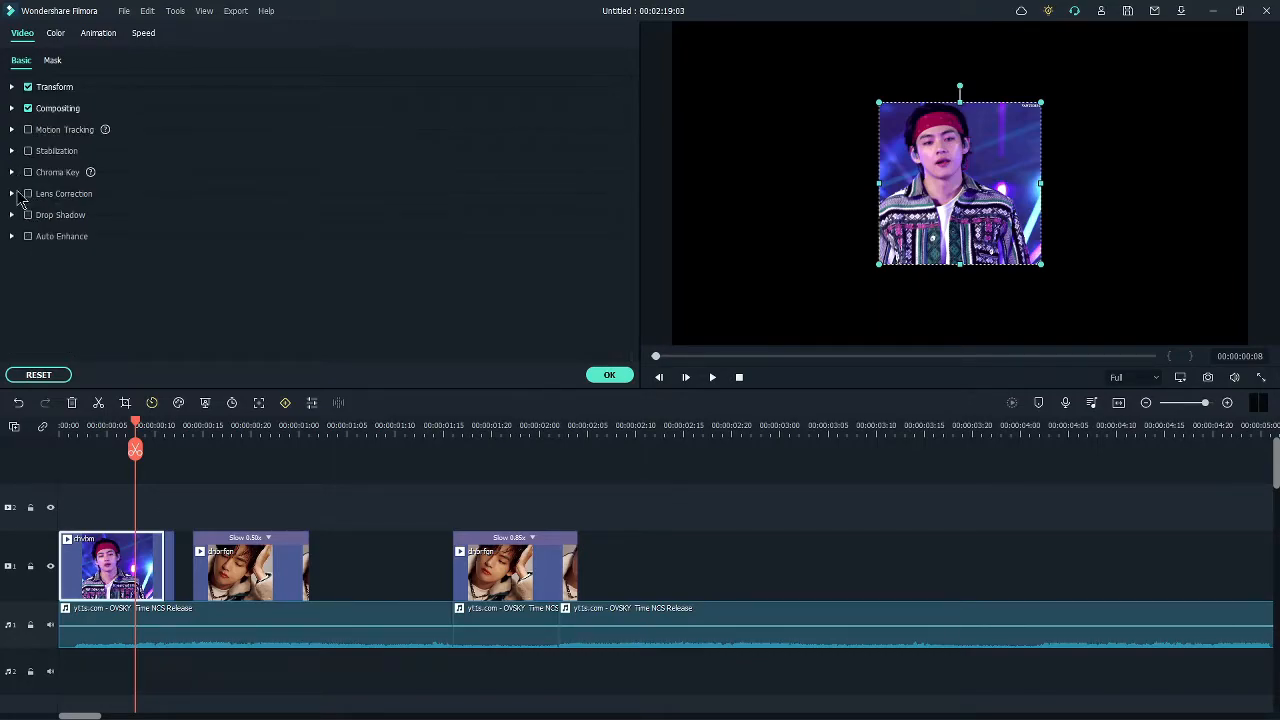
{"action": "left_click", "coordinate": [12, 237]}
{"action": "left_click", "coordinate": [12, 237]}
{"action": "left_click", "coordinate": [52, 61]}
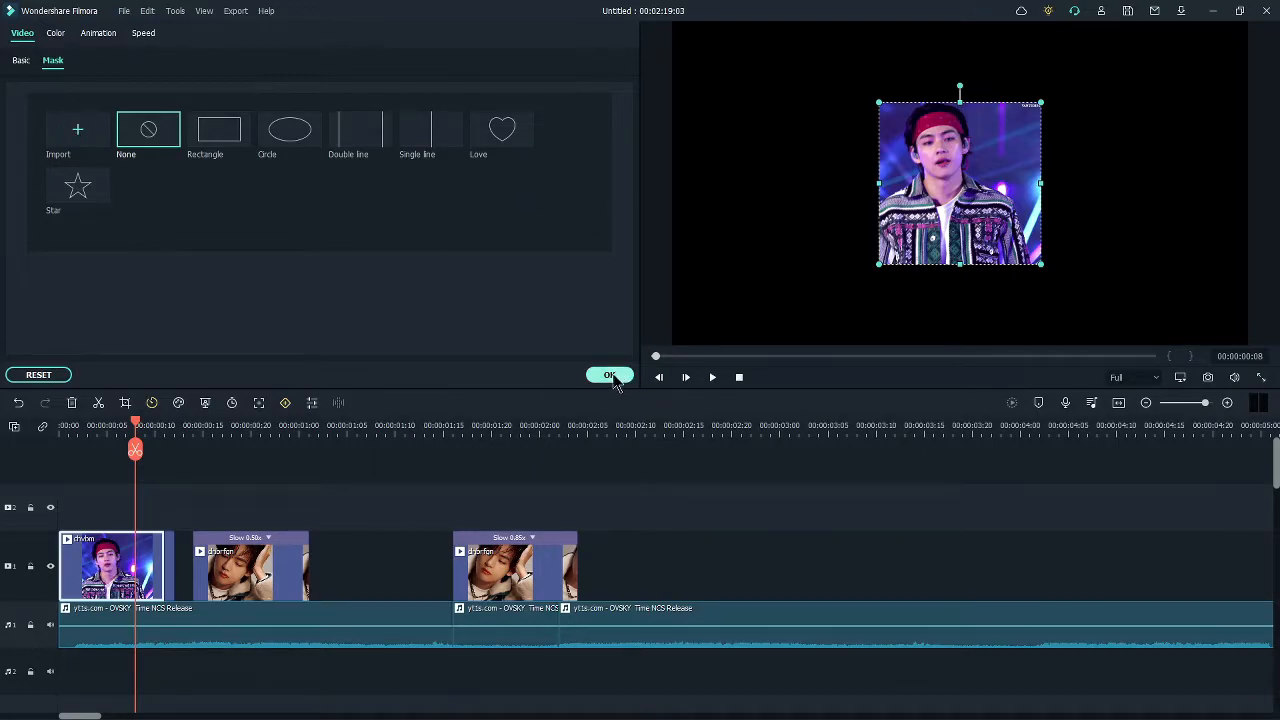
Check the first clip's Color Enhancement and White Balance settings, and set its Tone contrast to -100.
{"action": "left_click", "coordinate": [55, 33]}
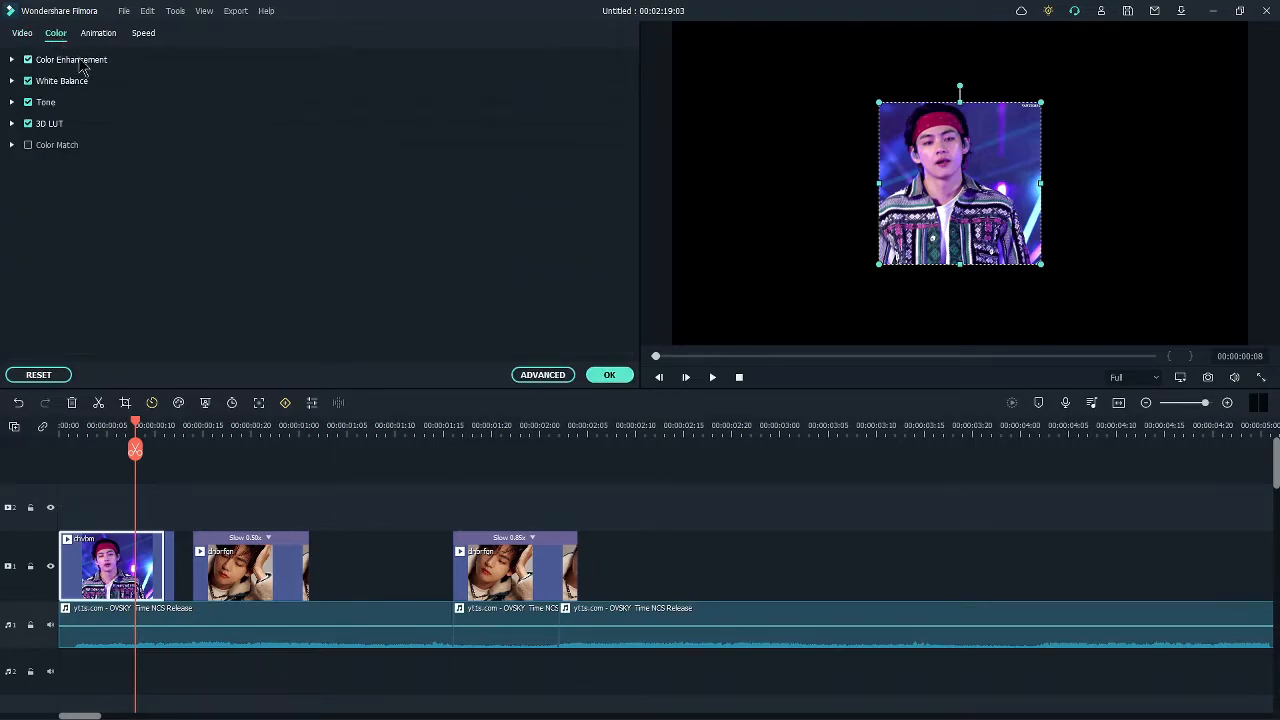
{"action": "left_click", "coordinate": [12, 60]}
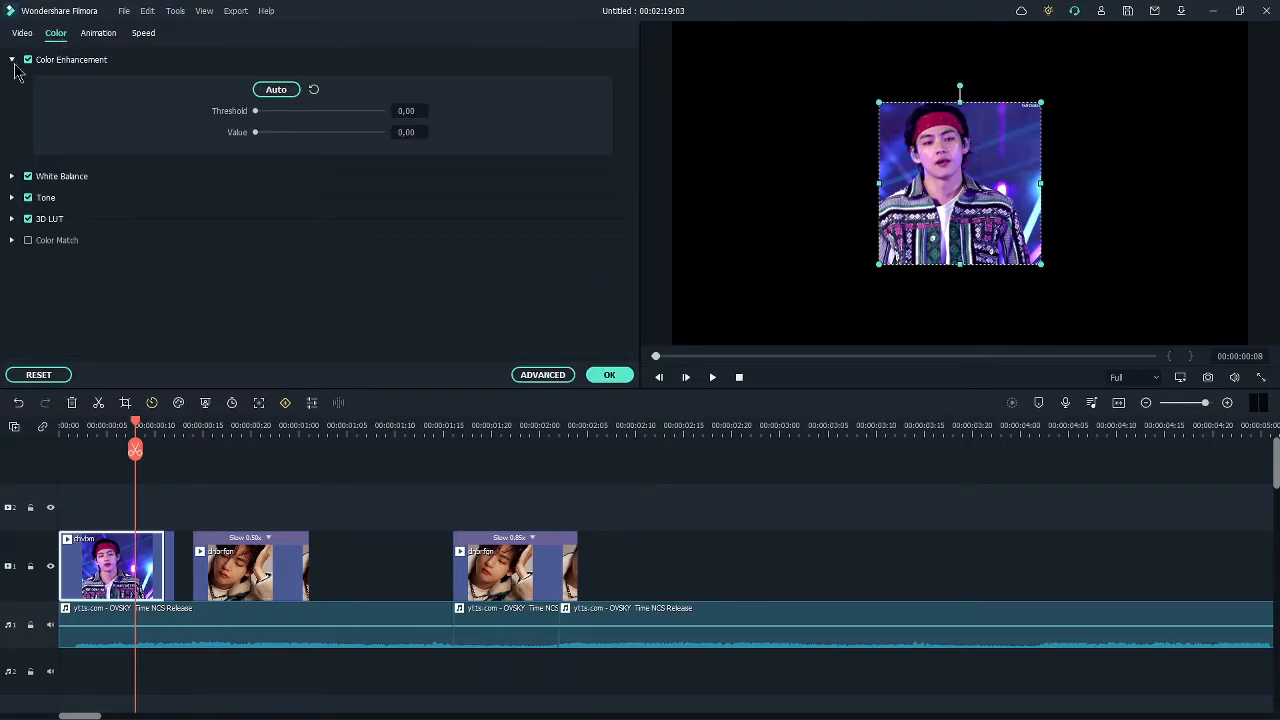
{"action": "left_click", "coordinate": [12, 60]}
{"action": "left_click", "coordinate": [13, 81]}
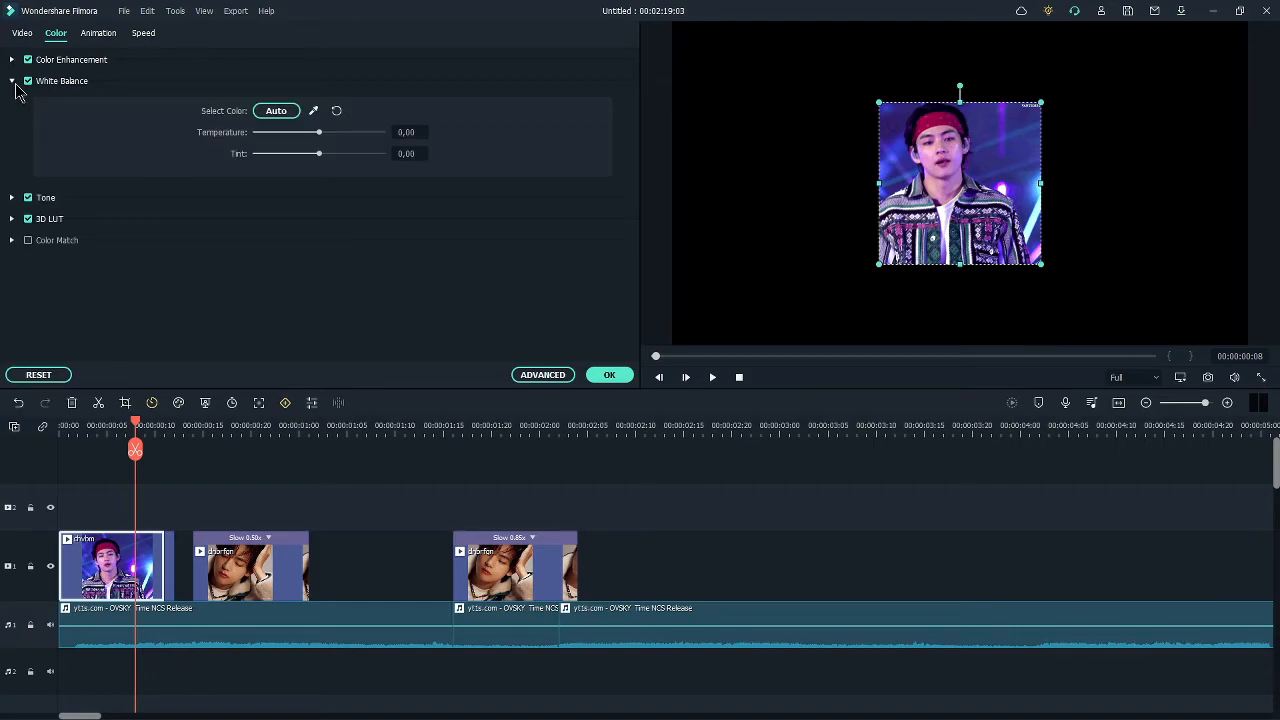
{"action": "left_click", "coordinate": [13, 81]}
{"action": "left_click", "coordinate": [12, 102]}
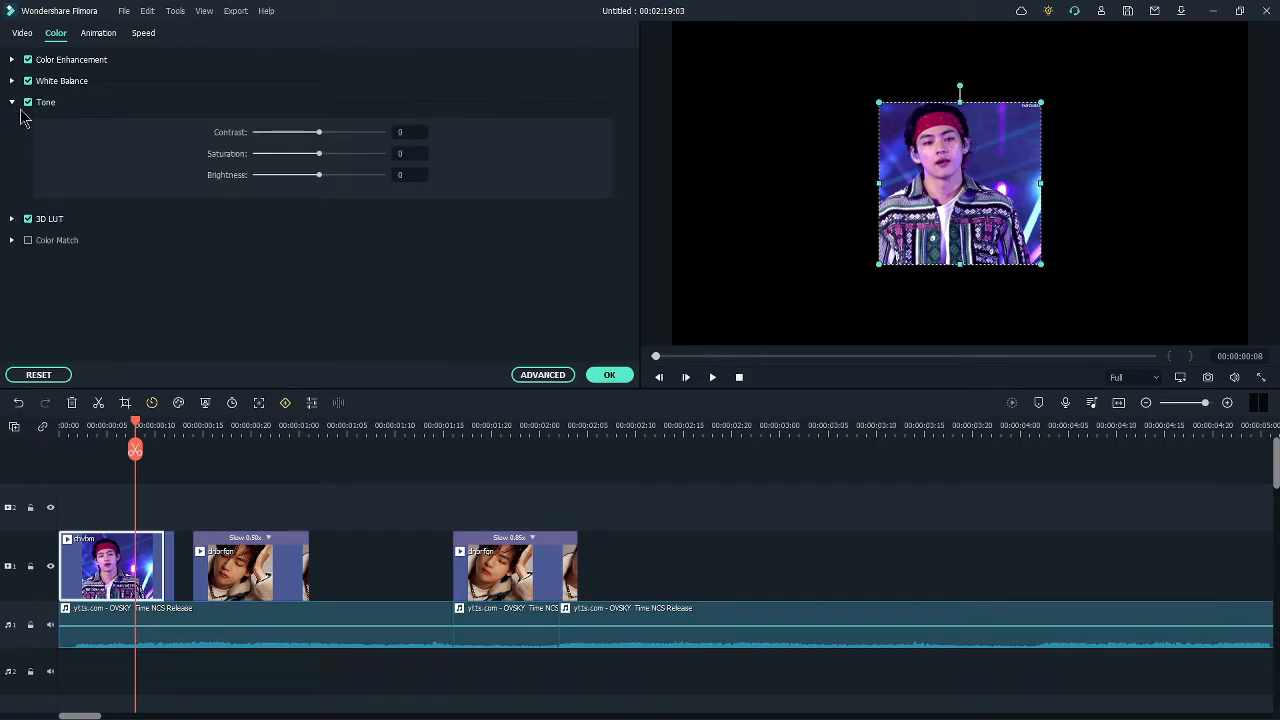
{"action": "left_click_drag", "start_coordinate": [335, 140], "coordinate": [243, 146]}
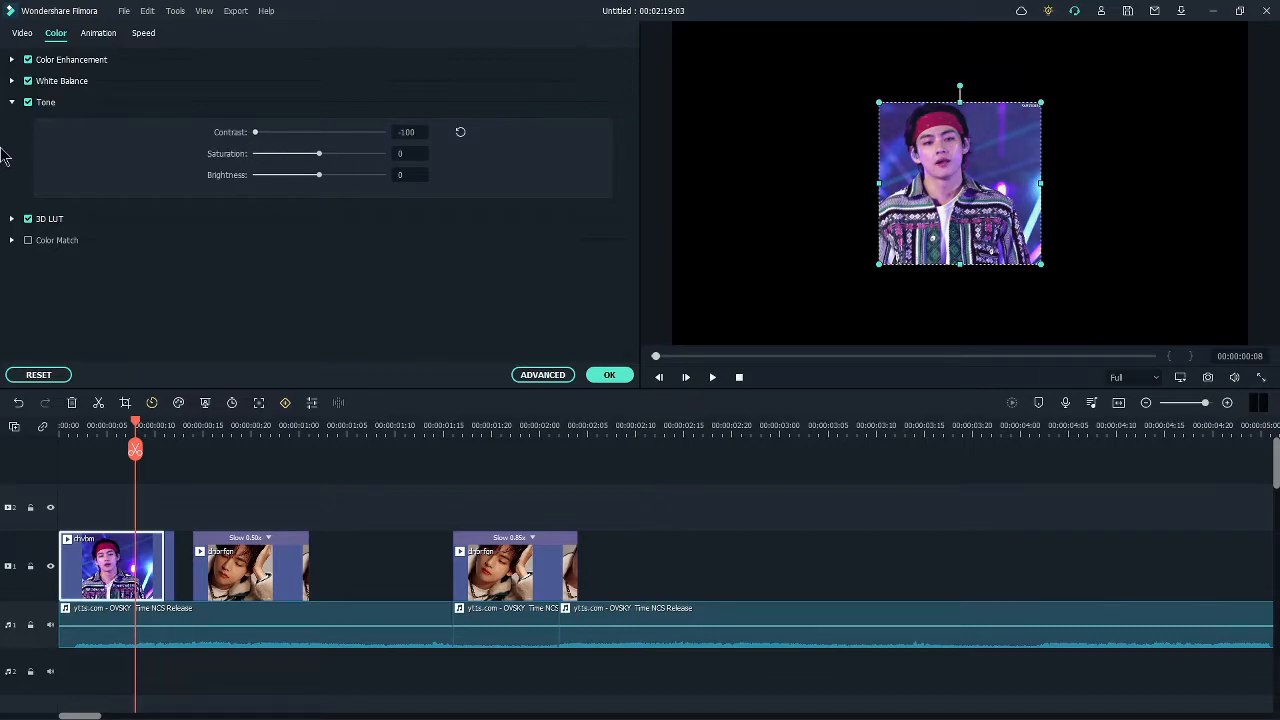
{"action": "left_click", "coordinate": [12, 102]}
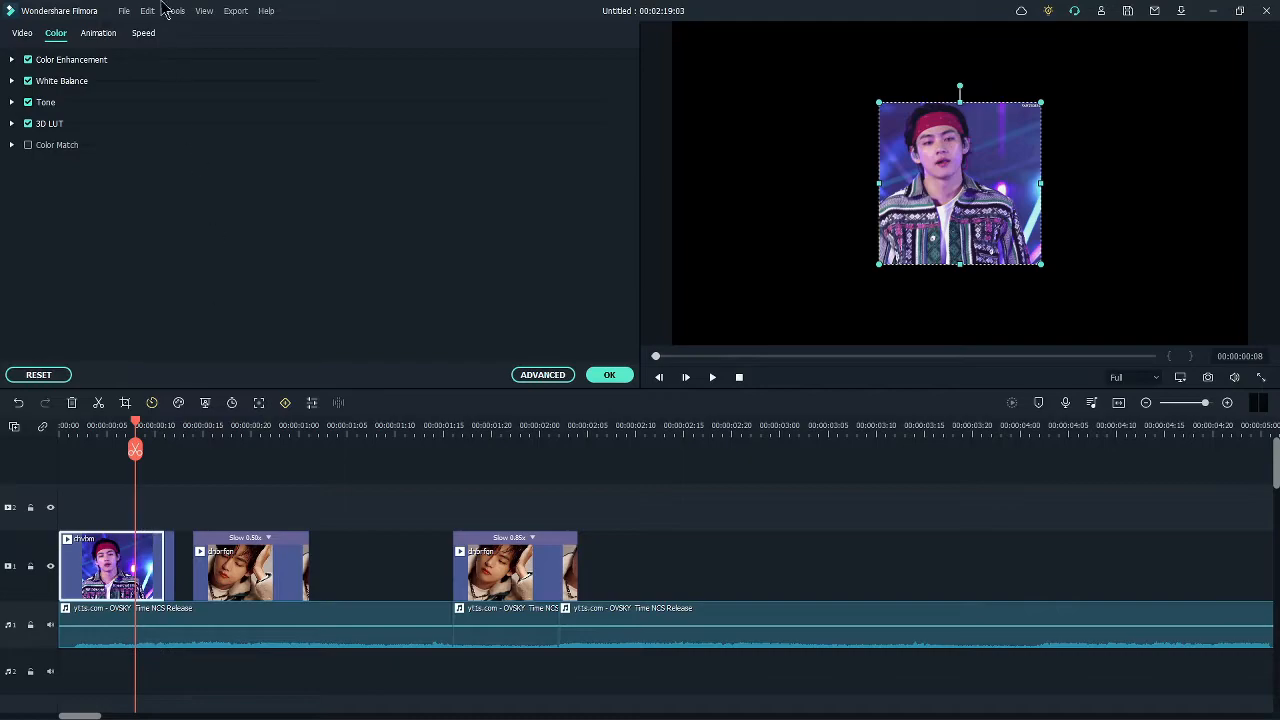
Add a custom animation keyframe to the first clip at 00:00:00:04.
{"action": "left_click", "coordinate": [100, 36]}
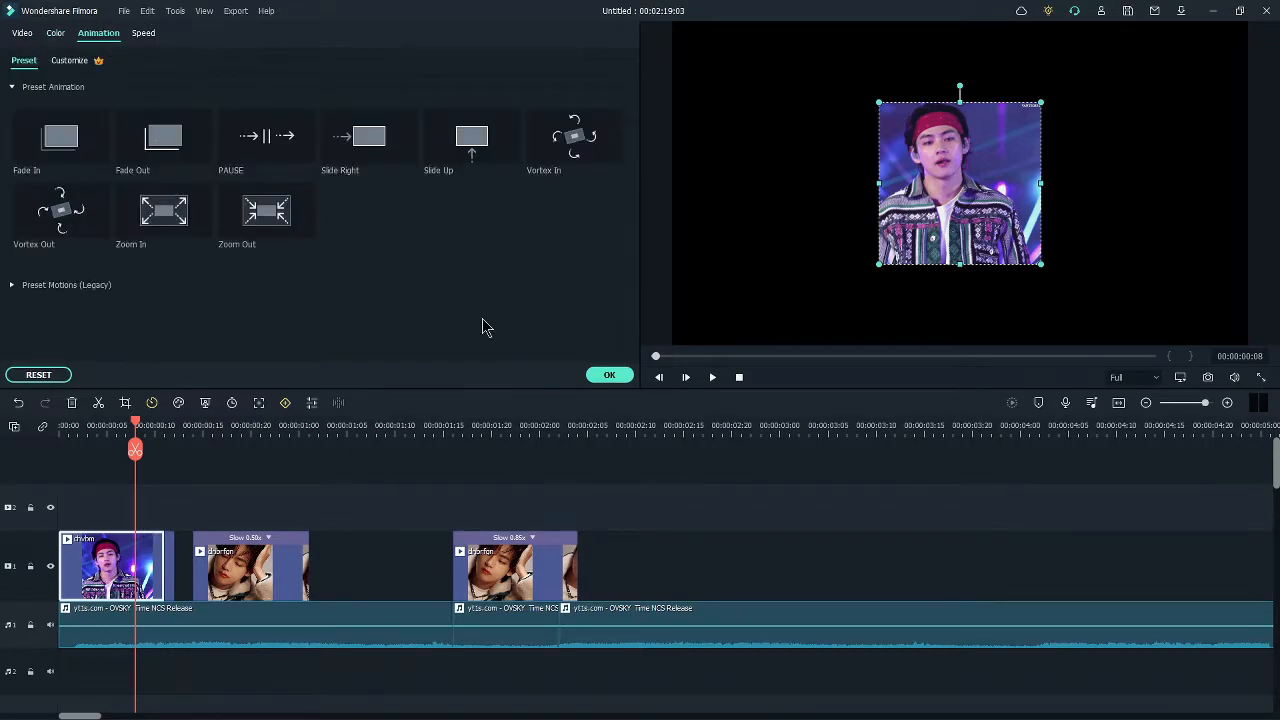
{"action": "left_click_drag", "start_coordinate": [109, 430], "coordinate": [67, 436]}
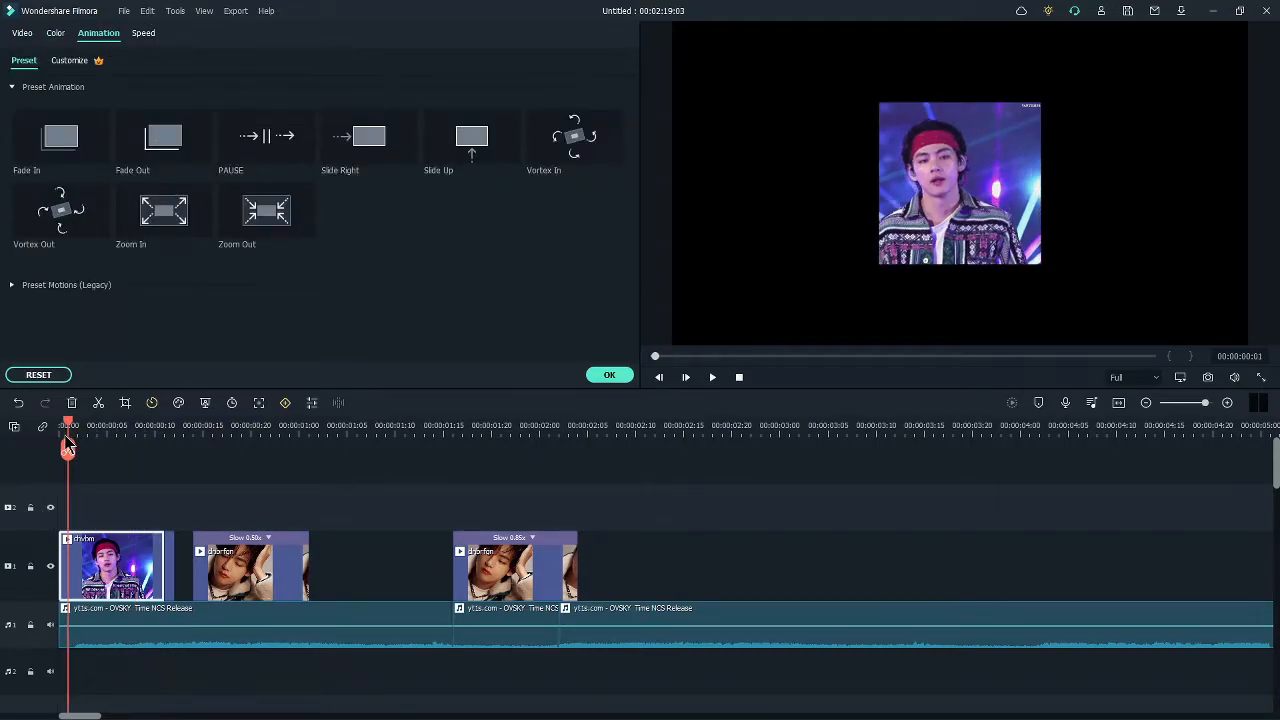
{"action": "left_click", "coordinate": [64, 60]}
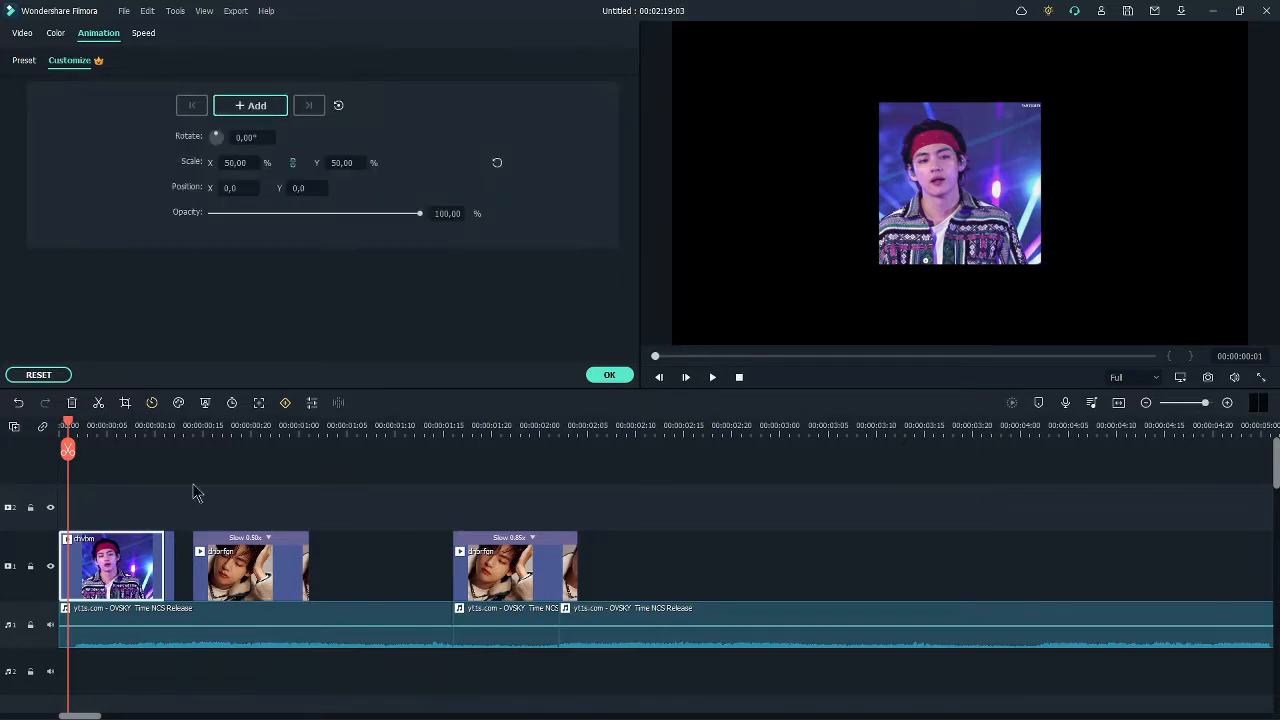
{"action": "left_click_drag", "start_coordinate": [74, 432], "coordinate": [99, 468]}
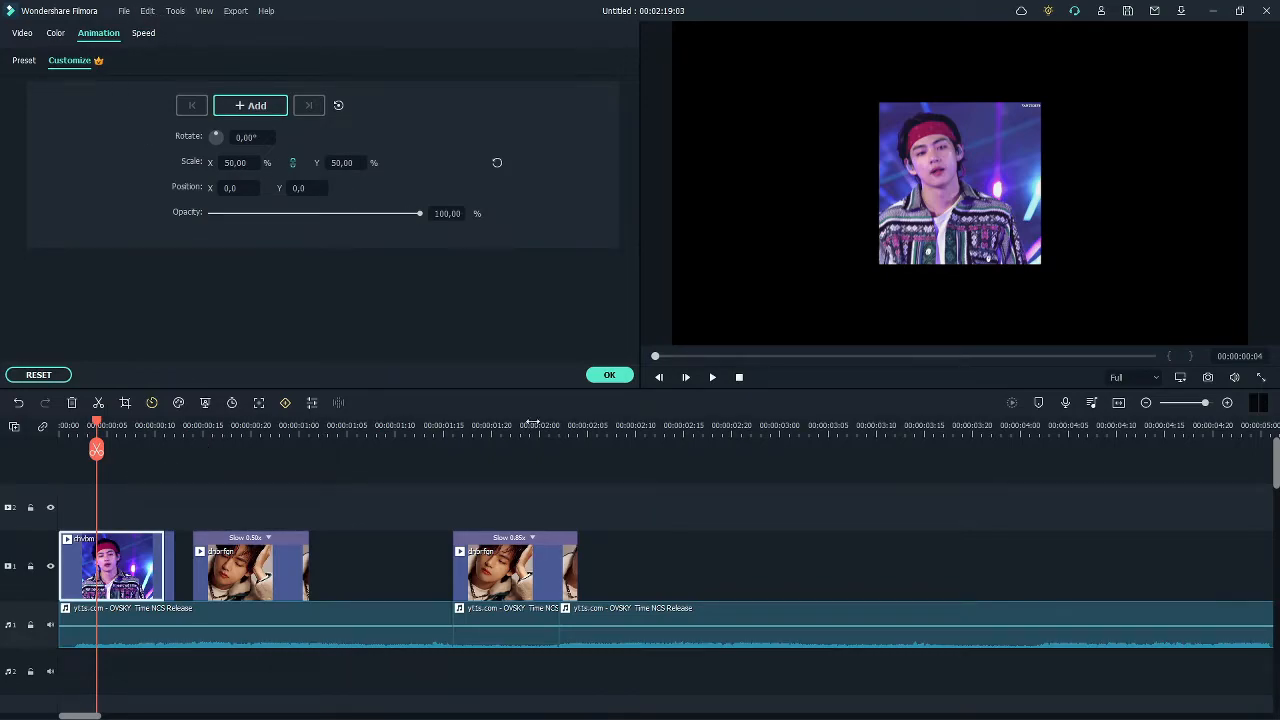
{"action": "left_click", "coordinate": [609, 375]}
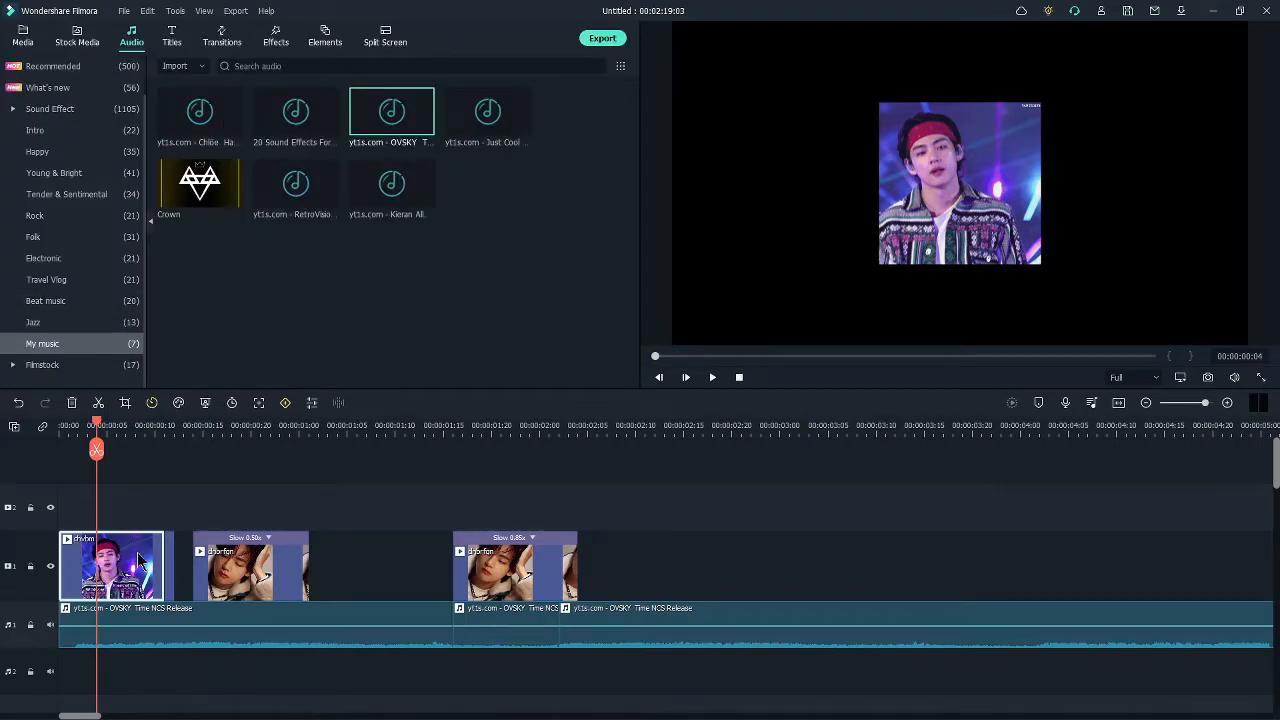
{"action": "double_click", "coordinate": [150, 580]}
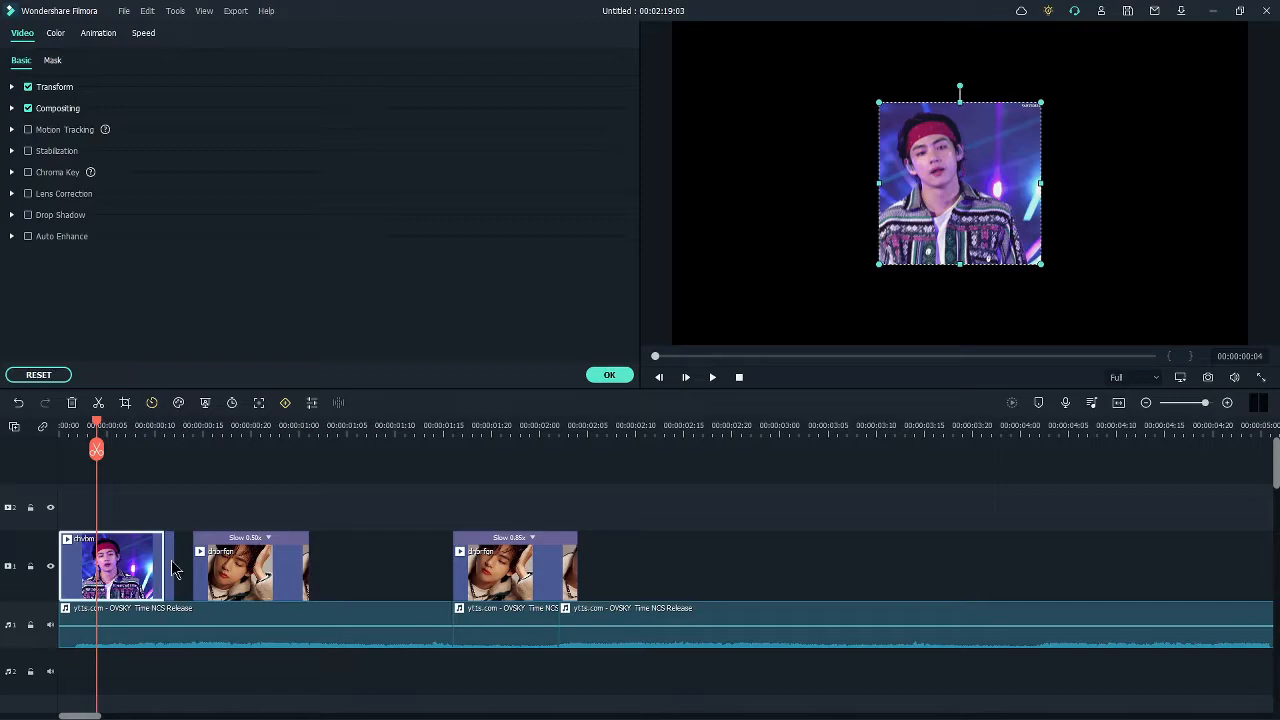
{"action": "left_click", "coordinate": [98, 36]}
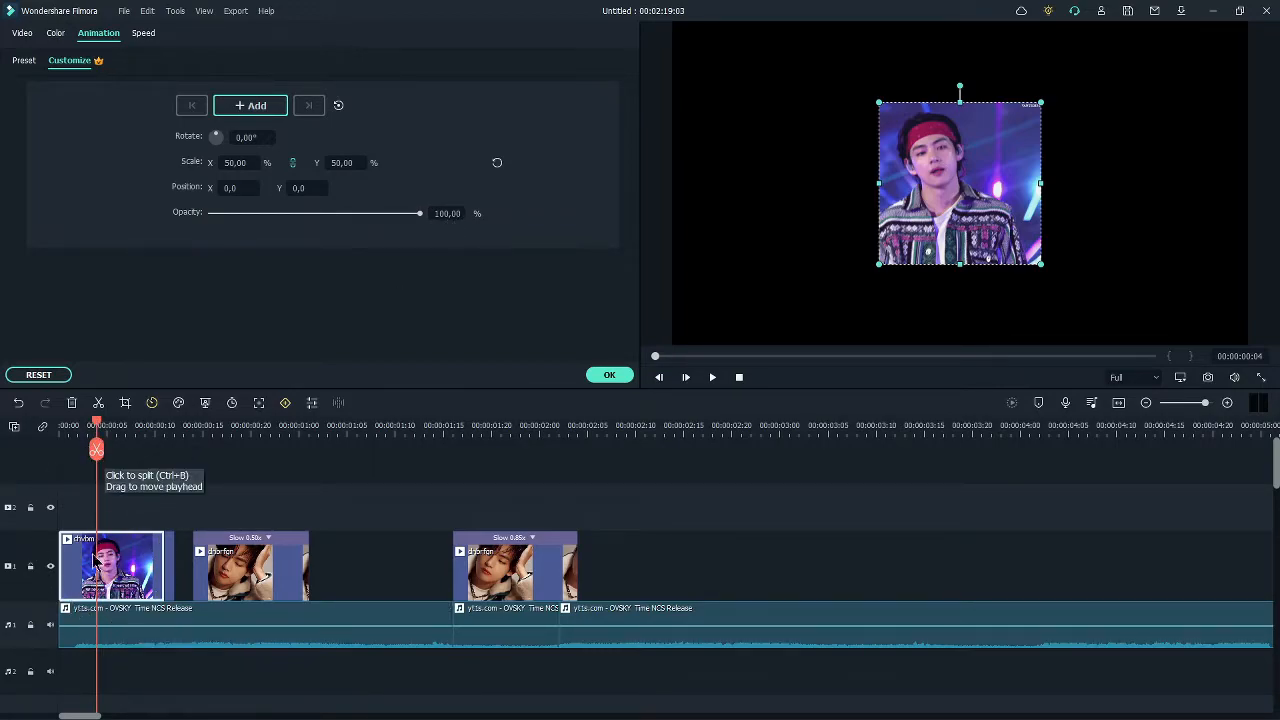
{"action": "left_click", "coordinate": [250, 106]}
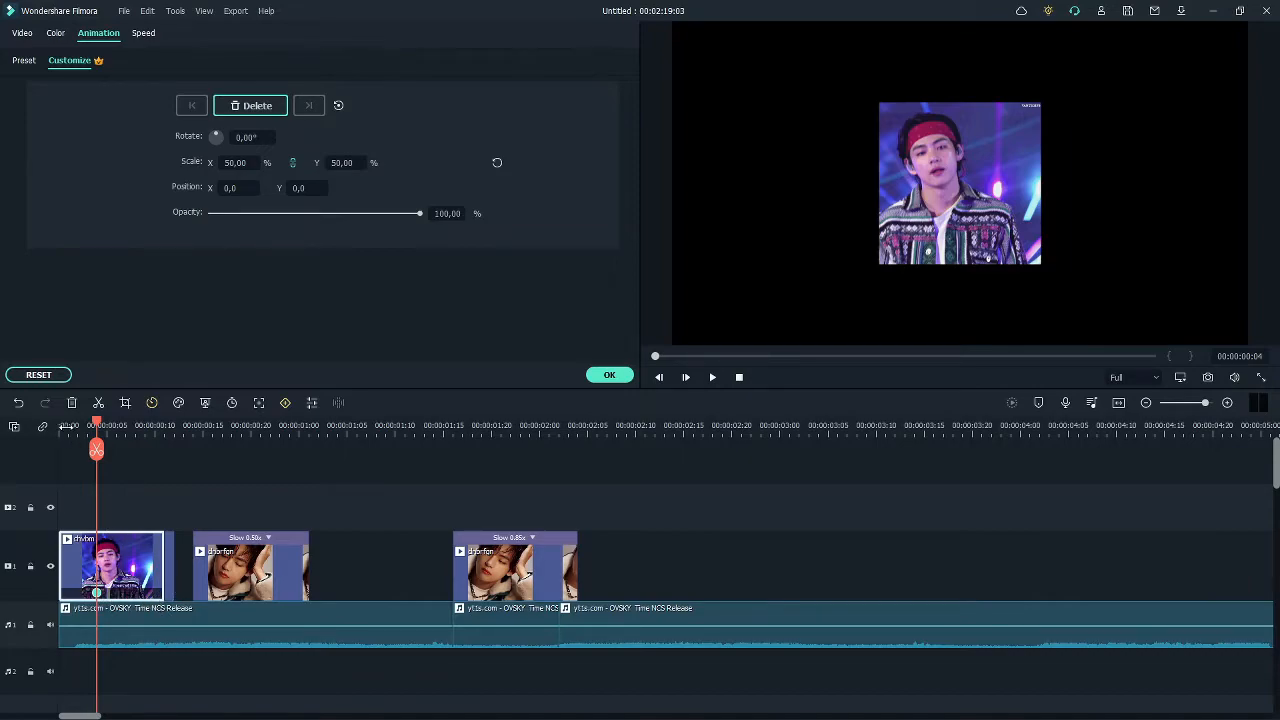
Add a 20% opacity keyframe to the first clip at 00:00:00:02, move it to the clip's start, and apply the animation.
{"action": "mouse_move", "coordinate": [96, 447]}
{"action": "left_mouse_down"}
{"action": "mouse_move", "coordinate": [63, 425]}
{"action": "mouse_move", "coordinate": [84, 430]}
{"action": "left_mouse_up"}
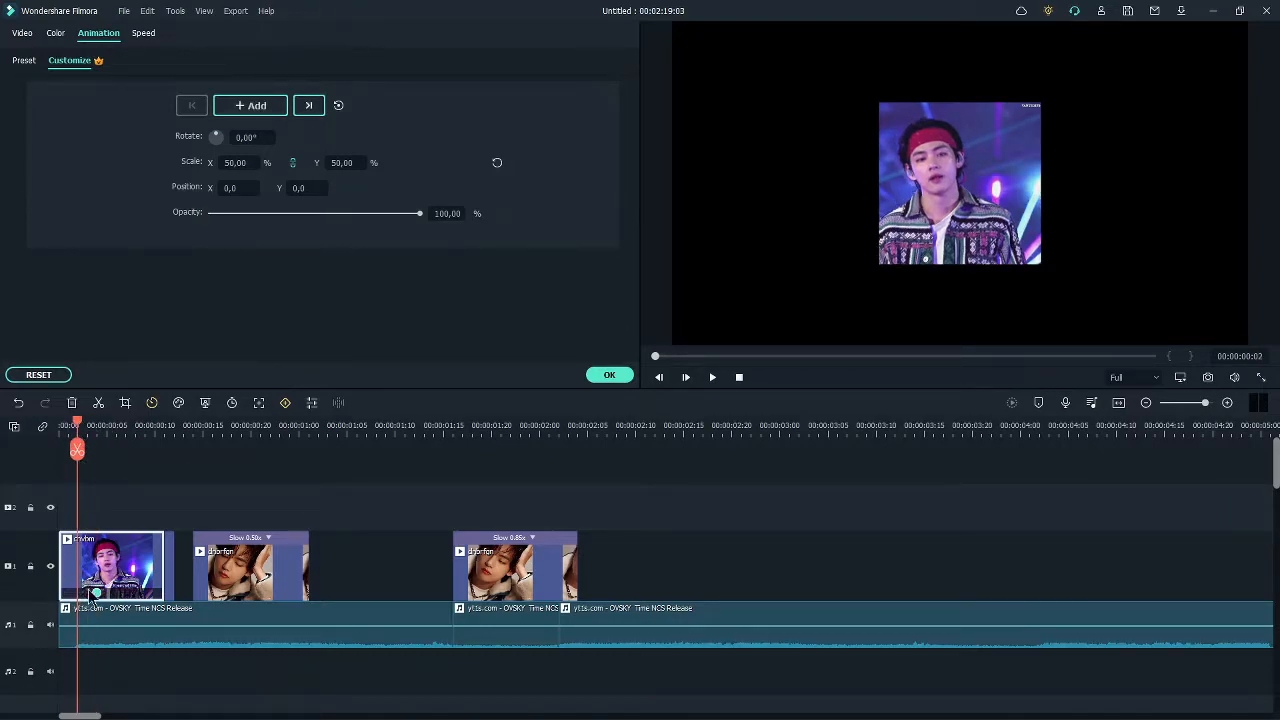
{"action": "double_click", "coordinate": [444, 213]}
{"action": "type", "text": "20"}
{"action": "key", "text": "Return"}
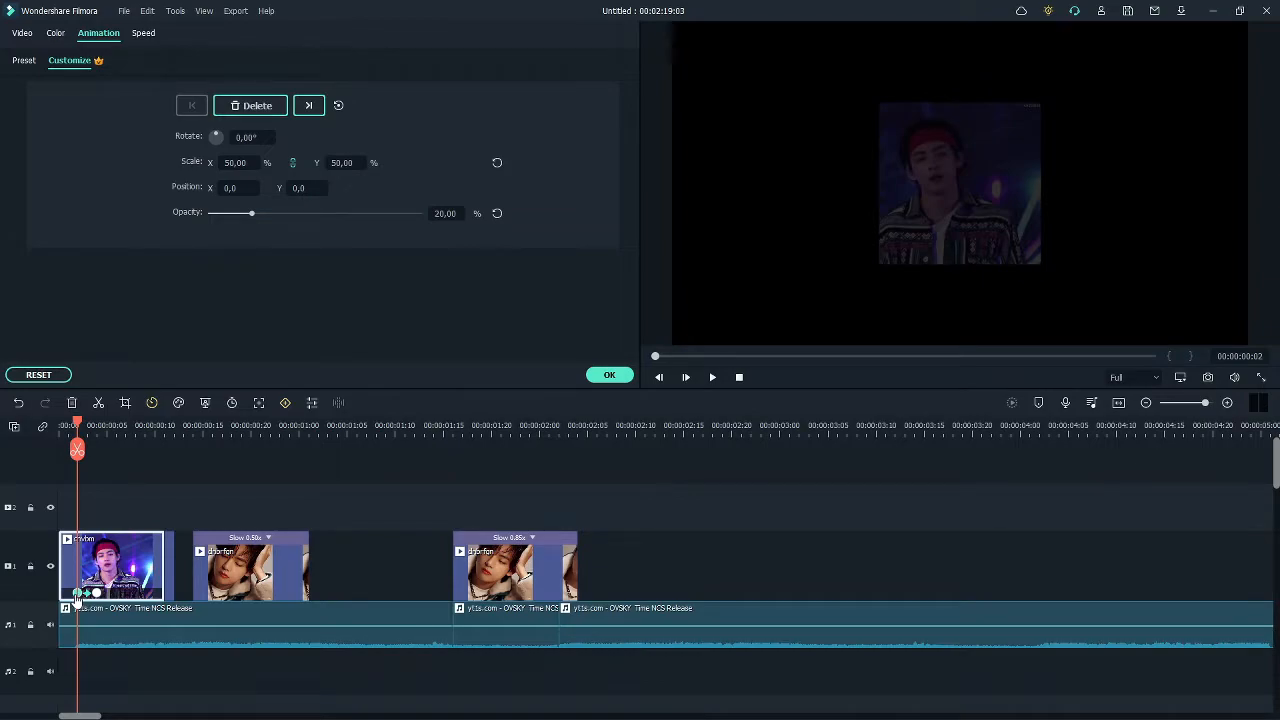
{"action": "left_click_drag", "start_coordinate": [68, 593], "coordinate": [40, 594]}
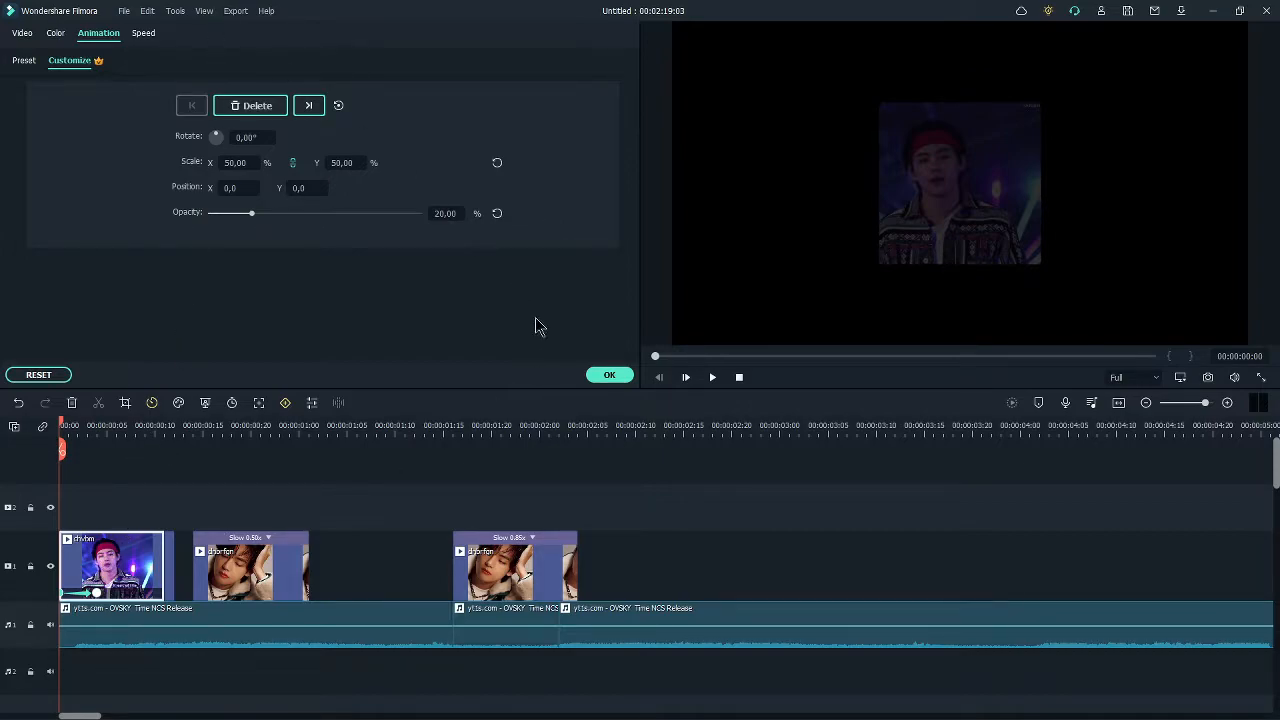
{"action": "left_click", "coordinate": [609, 375]}
{"action": "left_click", "coordinate": [215, 45]}
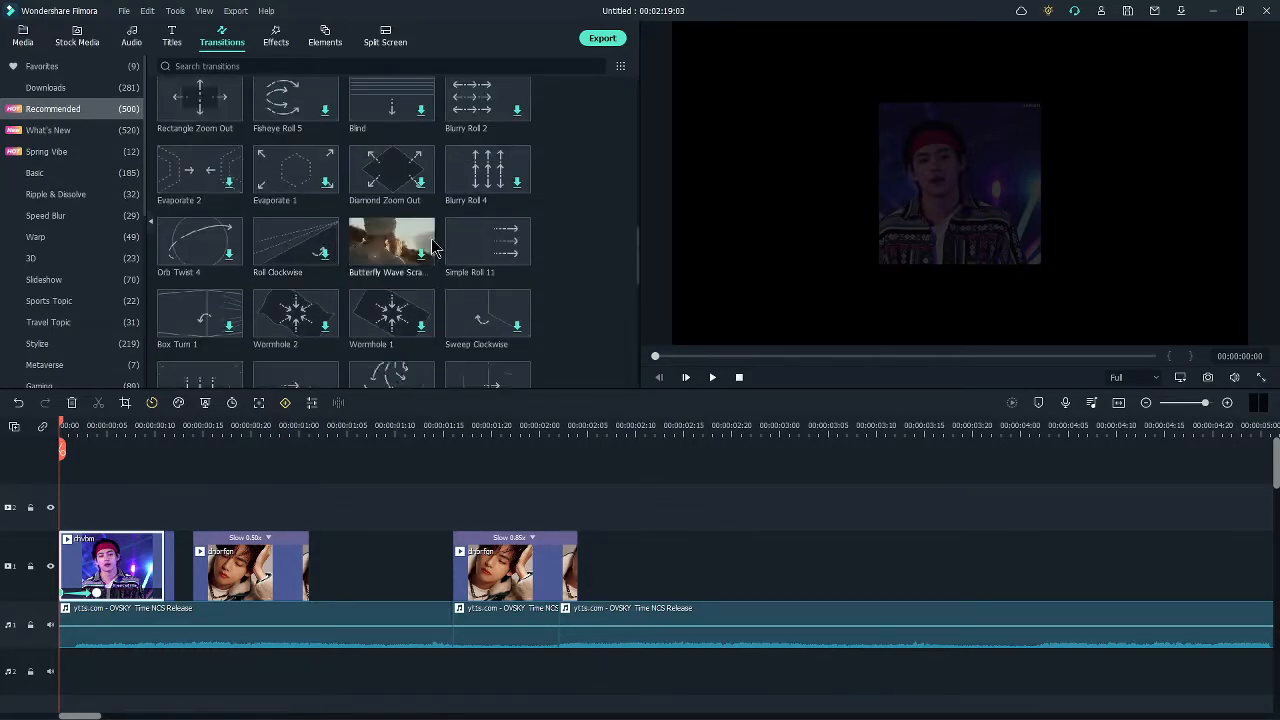
Reopen the first clip's custom animation, move its 100% opacity keyframe to 00:00:00:09, and preview the fade from the beginning.
{"action": "left_click", "coordinate": [68, 425]}
{"action": "double_click", "coordinate": [88, 568]}
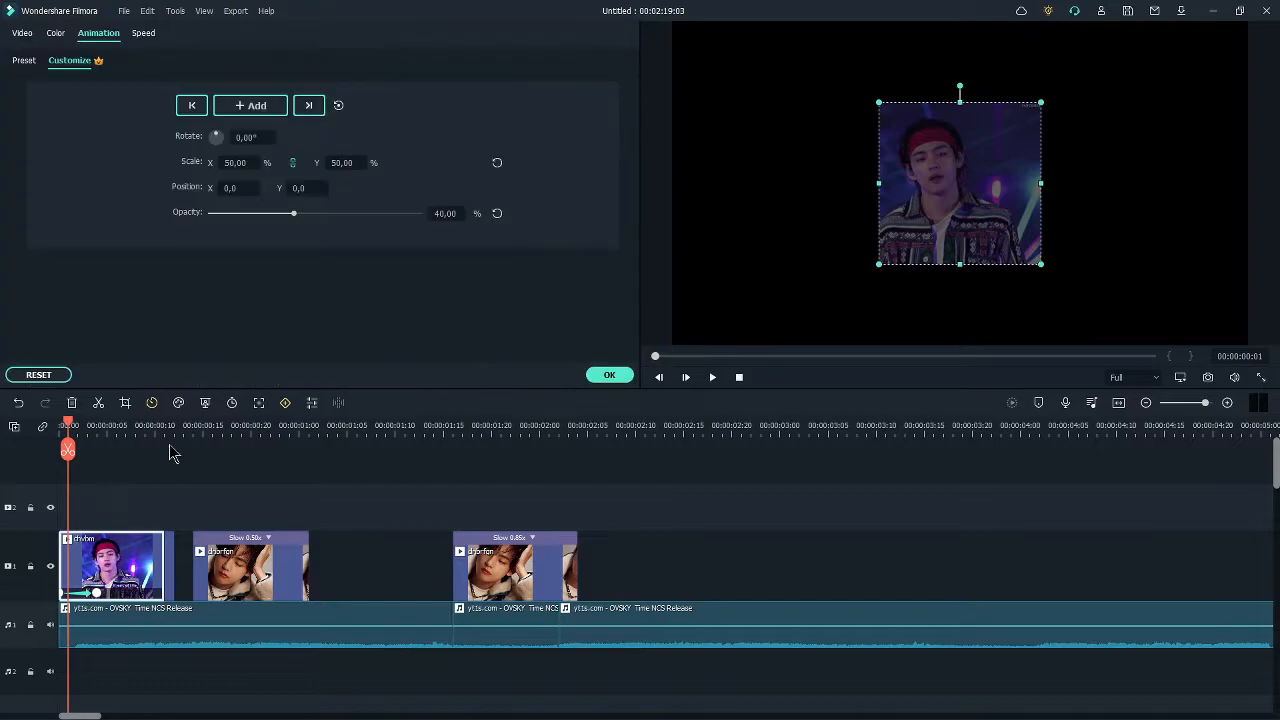
{"action": "key", "text": "space"}
{"action": "left_click", "coordinate": [97, 593]}
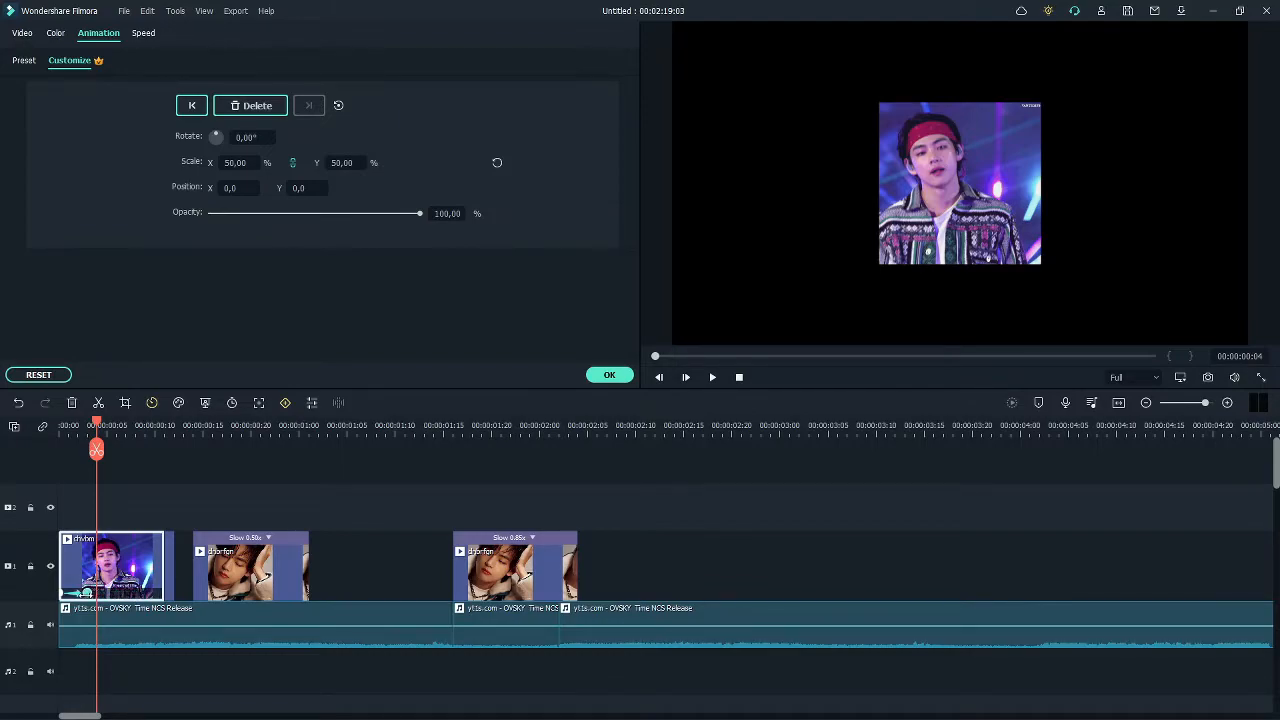
{"action": "left_click", "coordinate": [145, 594]}
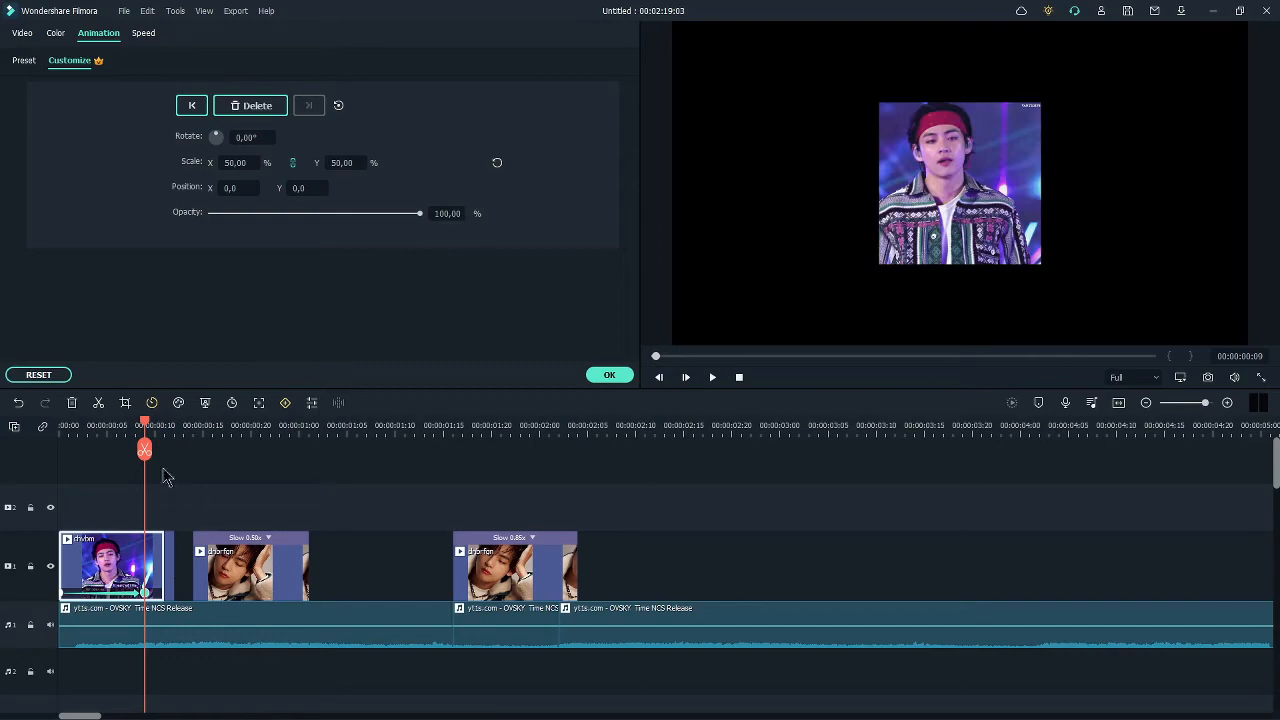
{"action": "left_click_drag", "start_coordinate": [147, 425], "coordinate": [3, 425]}
{"action": "key", "text": "space"}
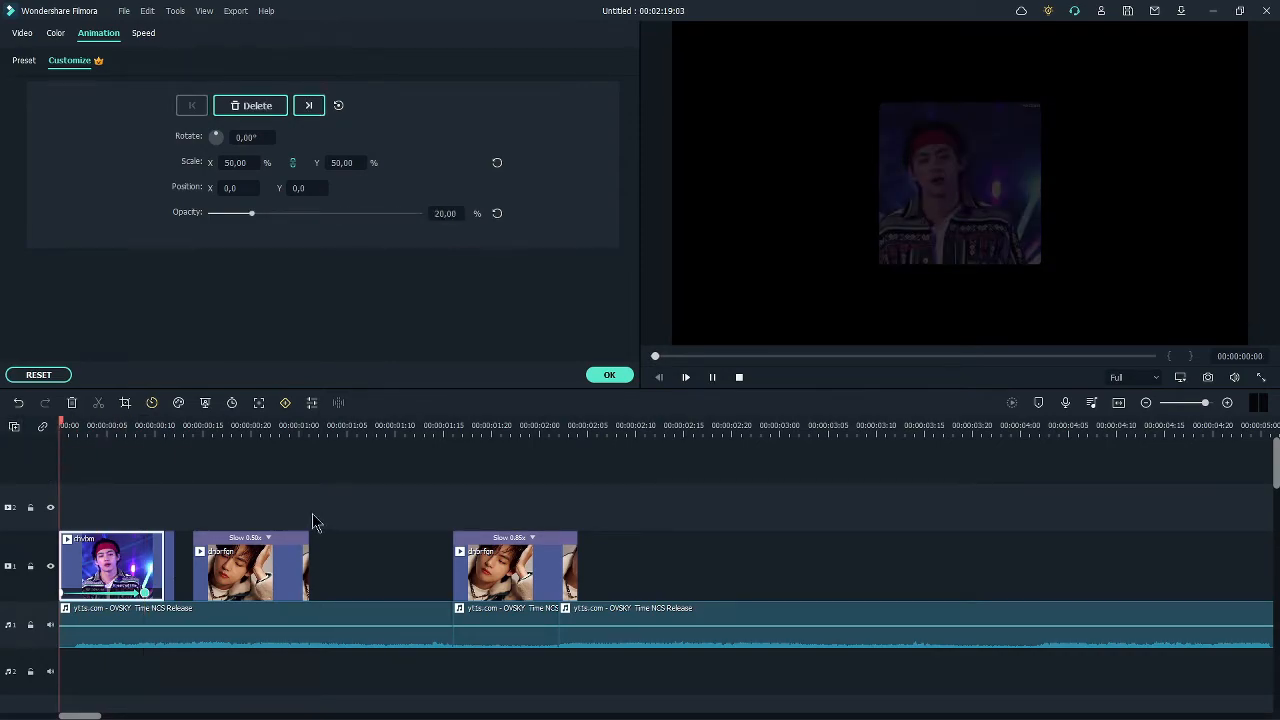
Shorten the first clip's fade-in by moving its 100% opacity keyframe to 00:00:00:07.
{"action": "left_click", "coordinate": [60, 427]}
{"action": "left_click", "coordinate": [63, 428]}
{"action": "left_click_drag", "start_coordinate": [145, 593], "coordinate": [125, 594]}
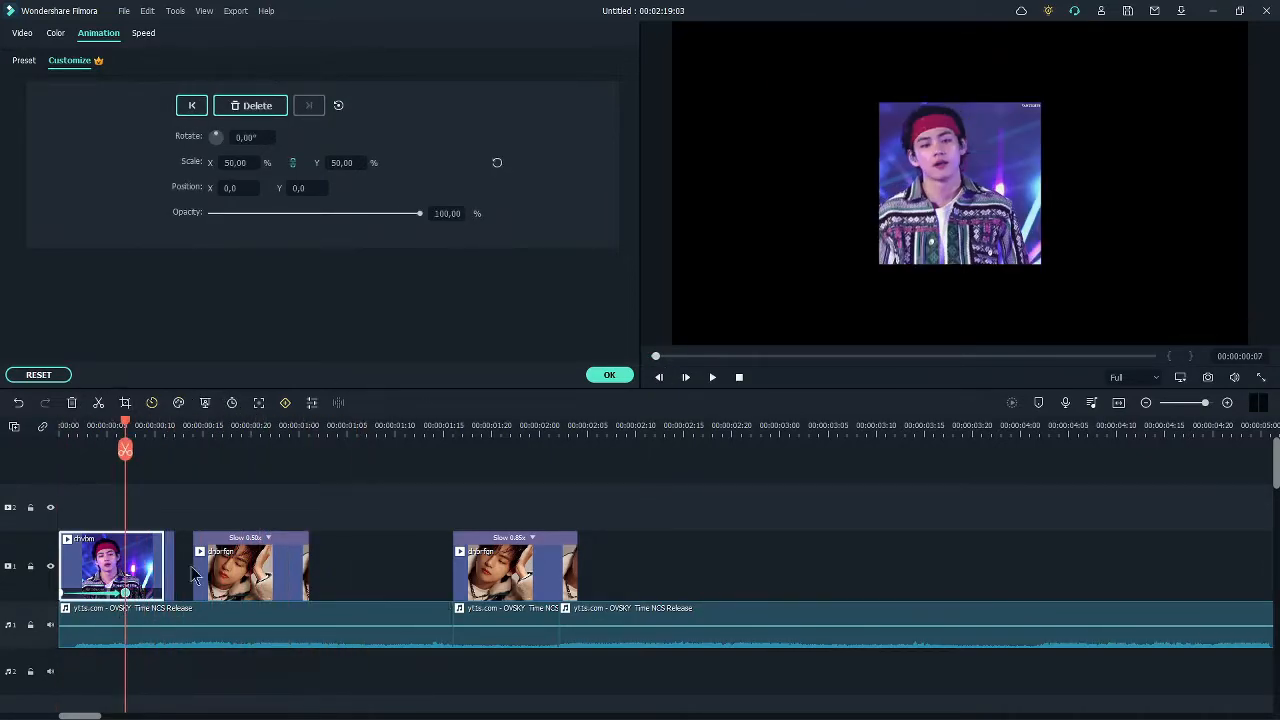
Delete the first clip's 100% opacity keyframe at 00:00:00:07 and check the opacity across its opening frames.
{"action": "left_click", "coordinate": [62, 594]}
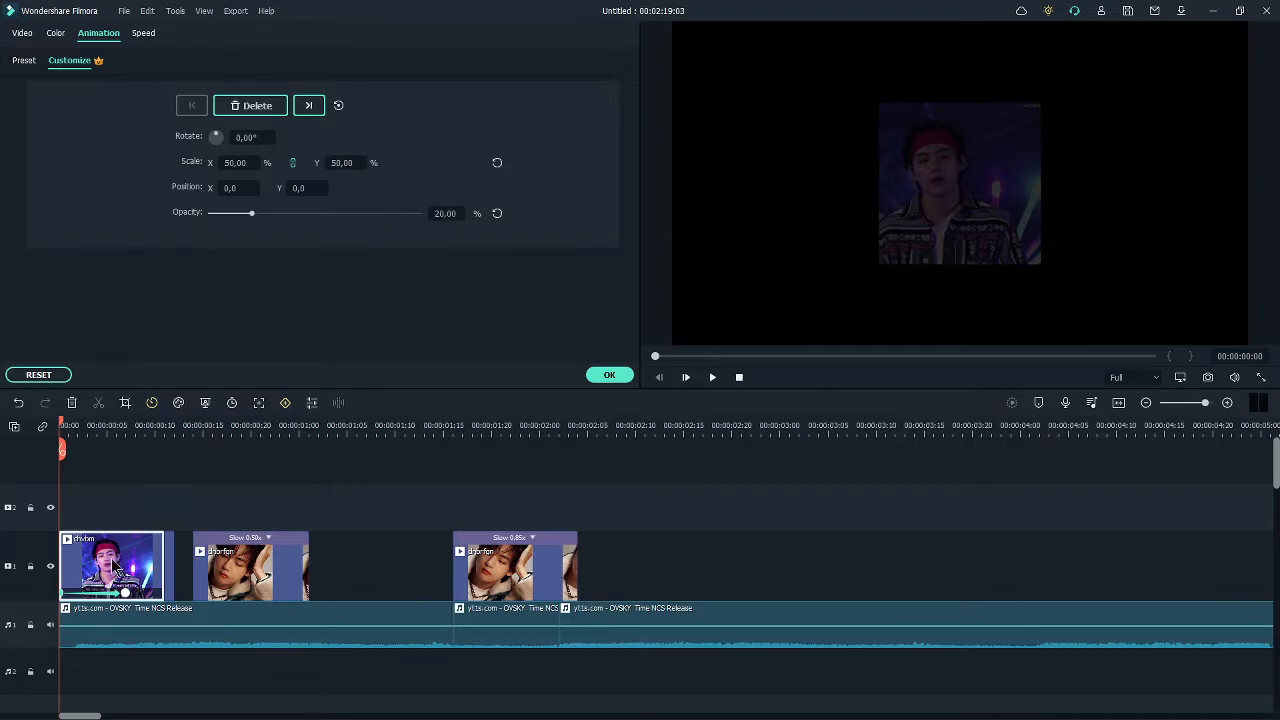
{"action": "left_click", "coordinate": [125, 594]}
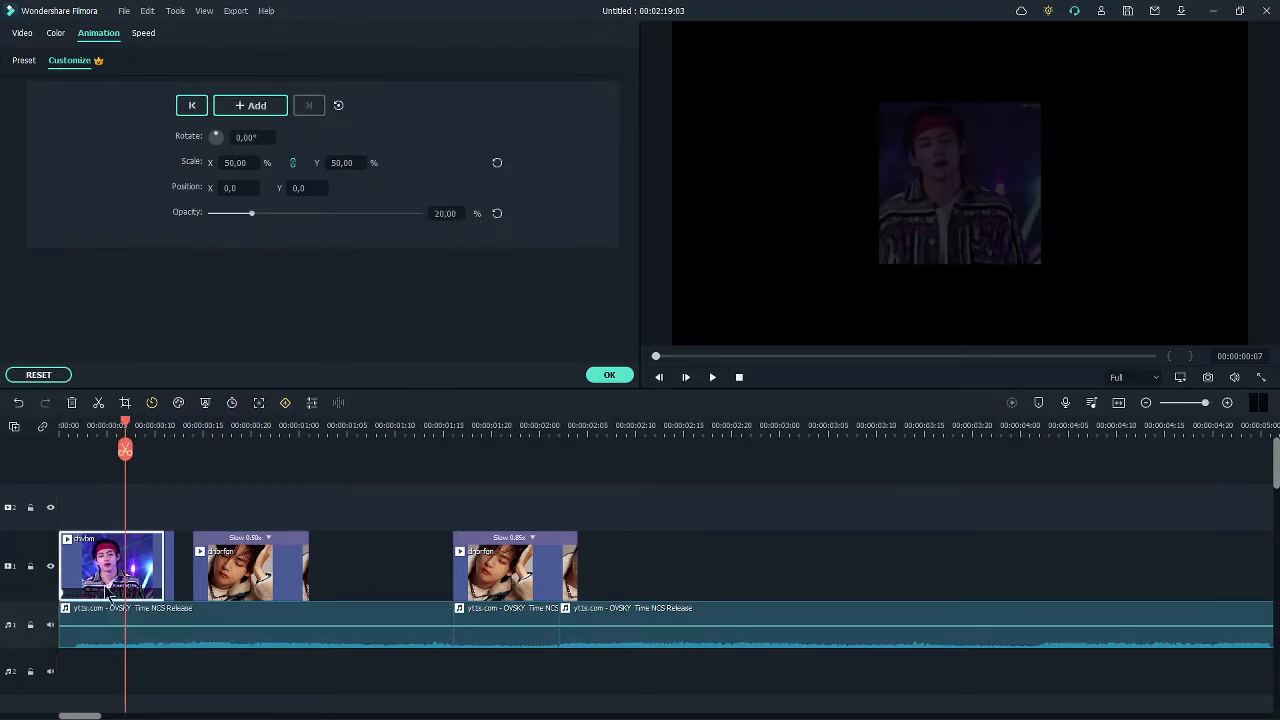
{"action": "left_click", "coordinate": [96, 426]}
{"action": "mouse_move", "coordinate": [101, 428]}
{"action": "left_mouse_down"}
{"action": "mouse_move", "coordinate": [154, 430]}
{"action": "mouse_move", "coordinate": [77, 430]}
{"action": "left_mouse_up"}
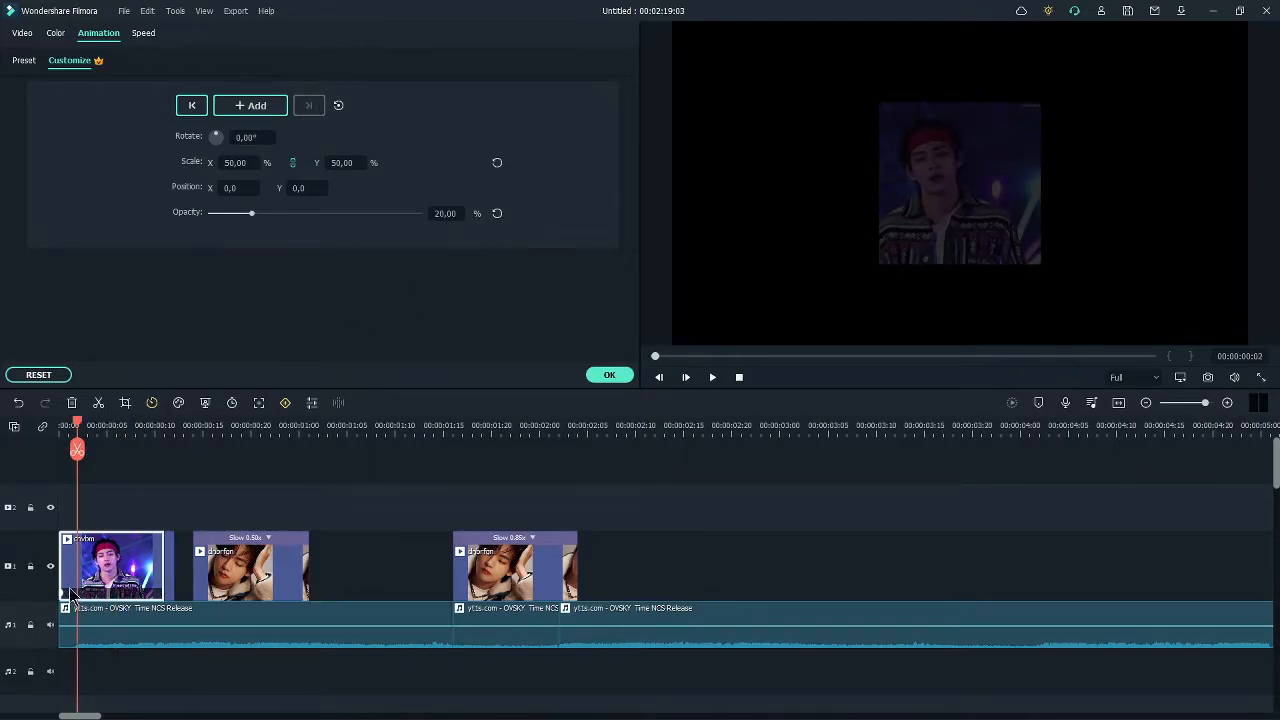
{"action": "left_click", "coordinate": [61, 428]}
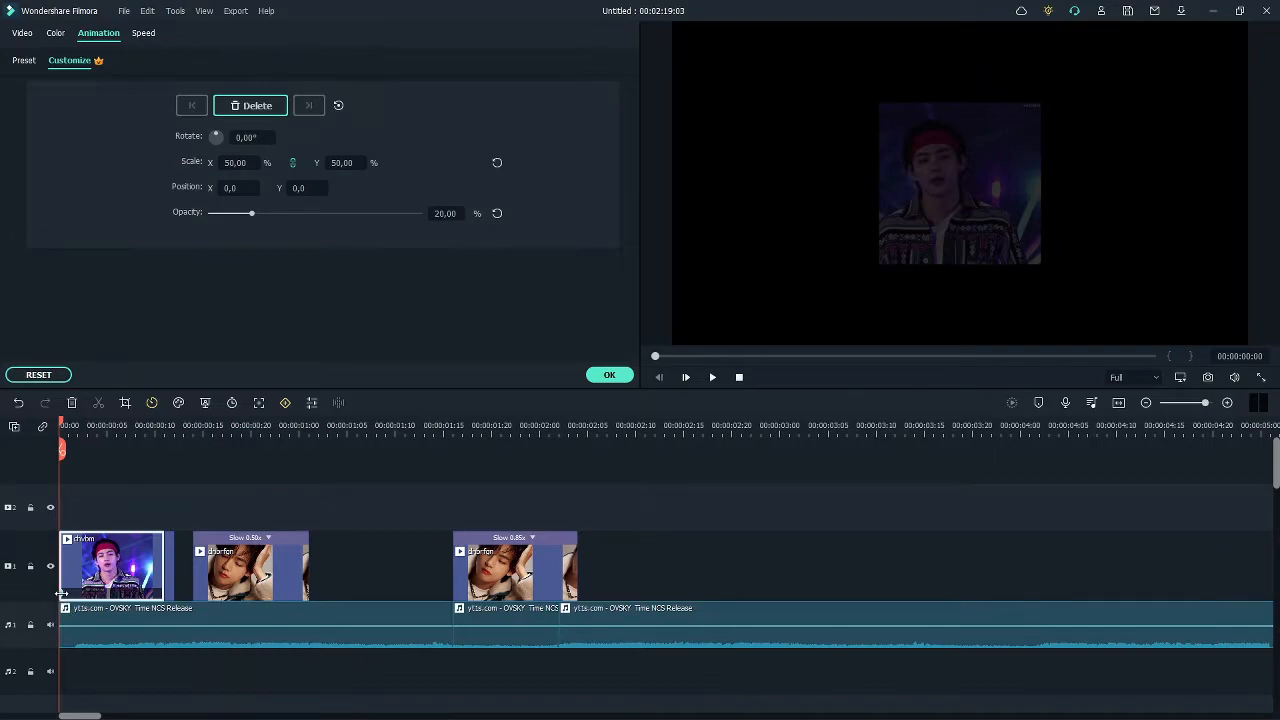
{"action": "mouse_move", "coordinate": [64, 432]}
{"action": "left_mouse_down"}
{"action": "mouse_move", "coordinate": [176, 443]}
{"action": "mouse_move", "coordinate": [78, 450]}
{"action": "left_mouse_up"}
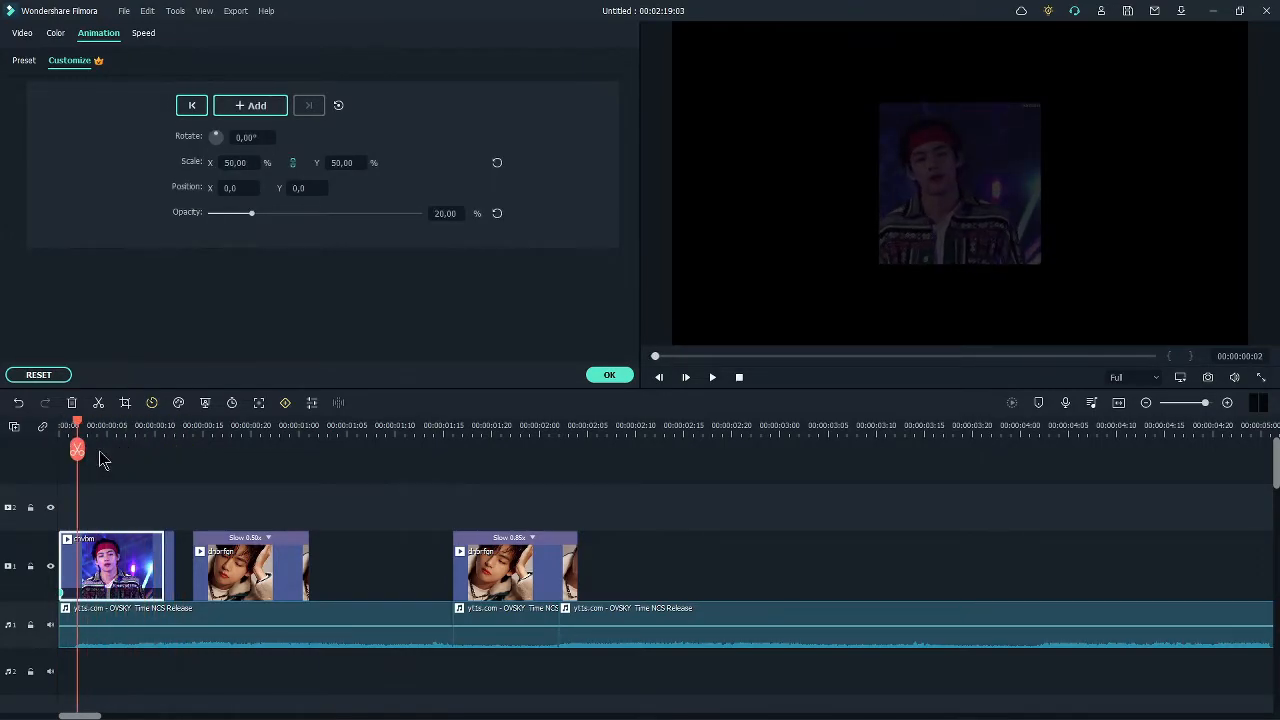
Undo the last keyframe deletion, then remove the opacity keyframes from the first clip.
{"action": "key", "text": "ctrl+z"}
{"action": "left_click", "coordinate": [61, 593]}
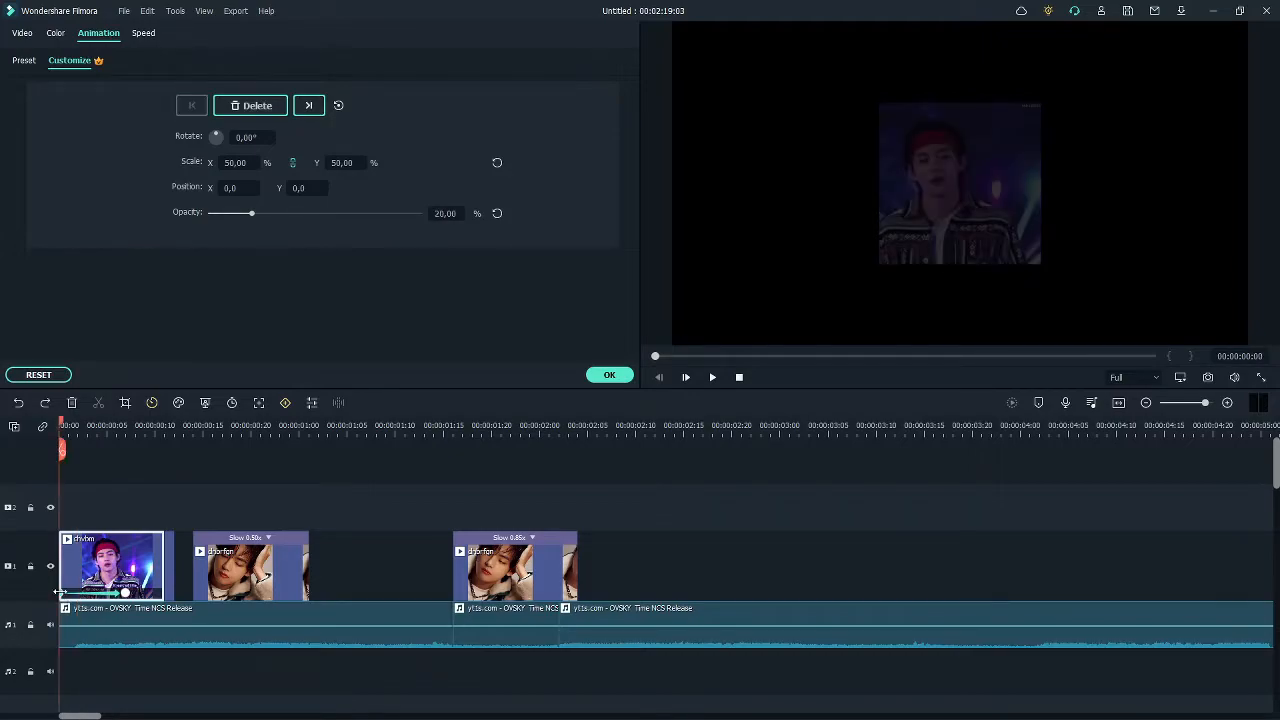
{"action": "key", "text": "Delete"}
{"action": "left_click", "coordinate": [104, 431]}
{"action": "left_click", "coordinate": [123, 431]}
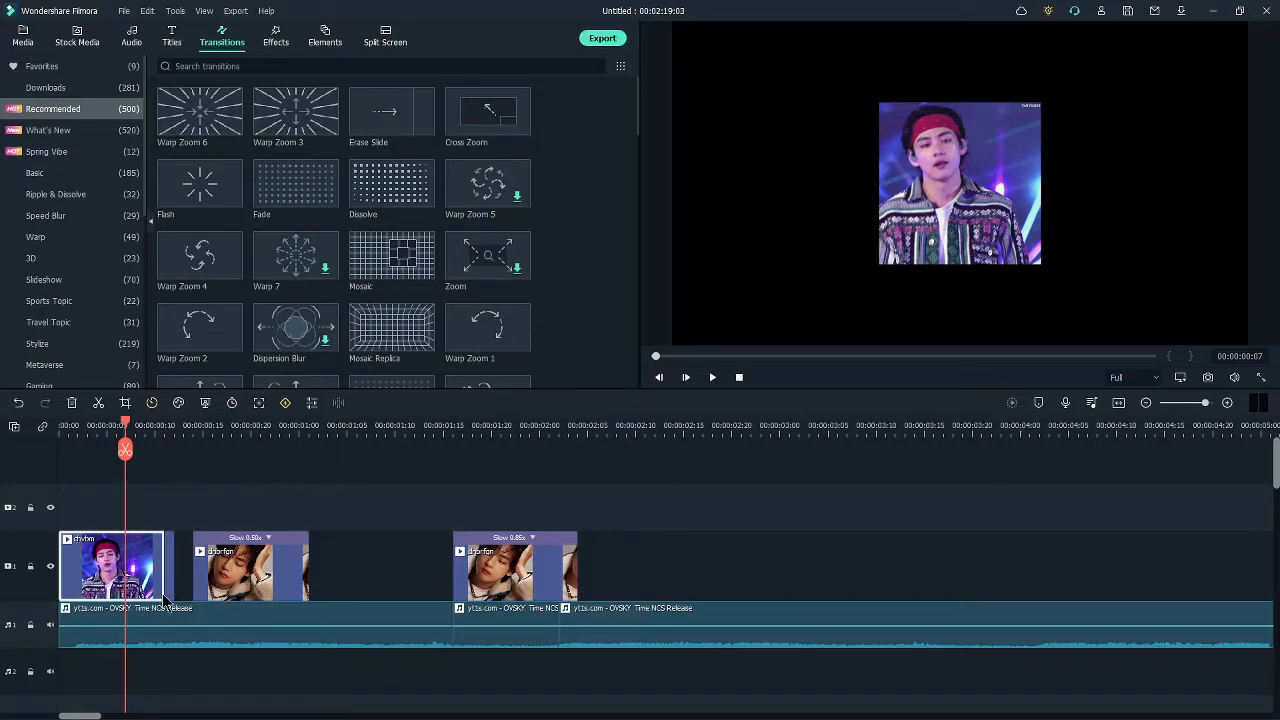
Check the first clip's appearance around 00:00:00:05 without its animation keyframes.
{"action": "left_click", "coordinate": [97, 425]}
{"action": "left_click_drag", "start_coordinate": [100, 430], "coordinate": [124, 437]}
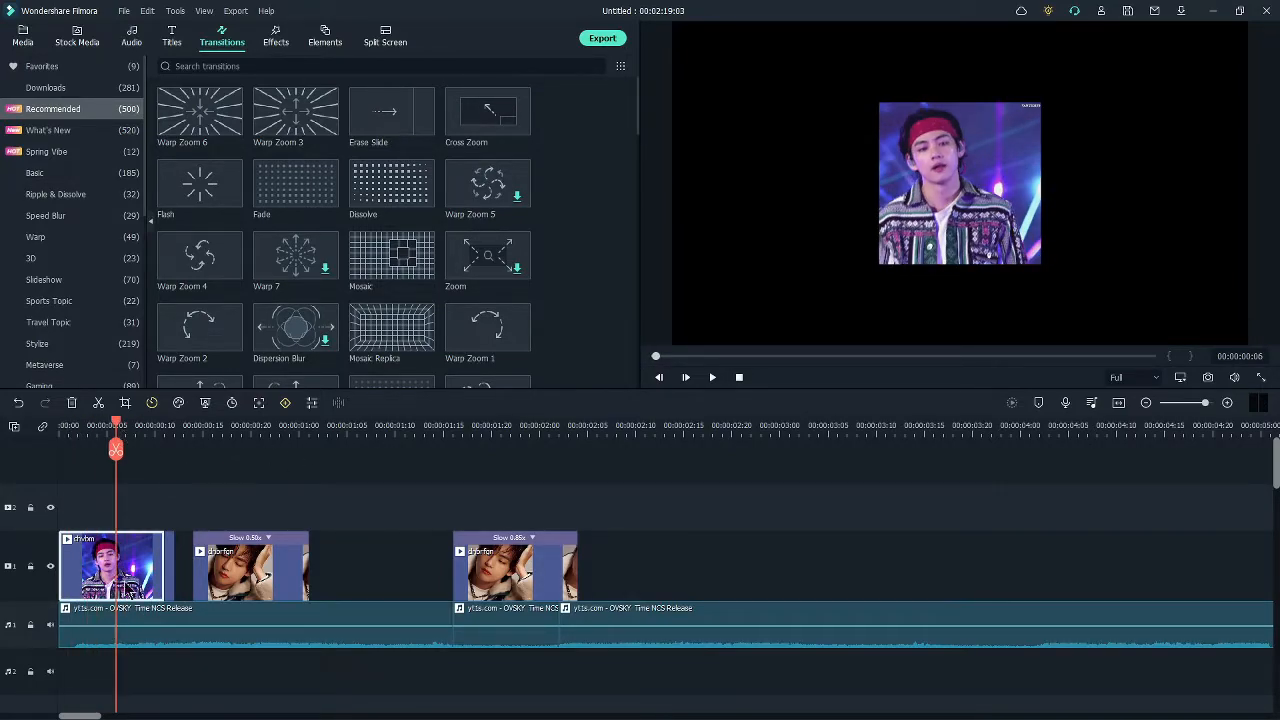
{"action": "double_click", "coordinate": [124, 583]}
{"action": "left_click", "coordinate": [604, 372]}
{"action": "left_click", "coordinate": [614, 494]}
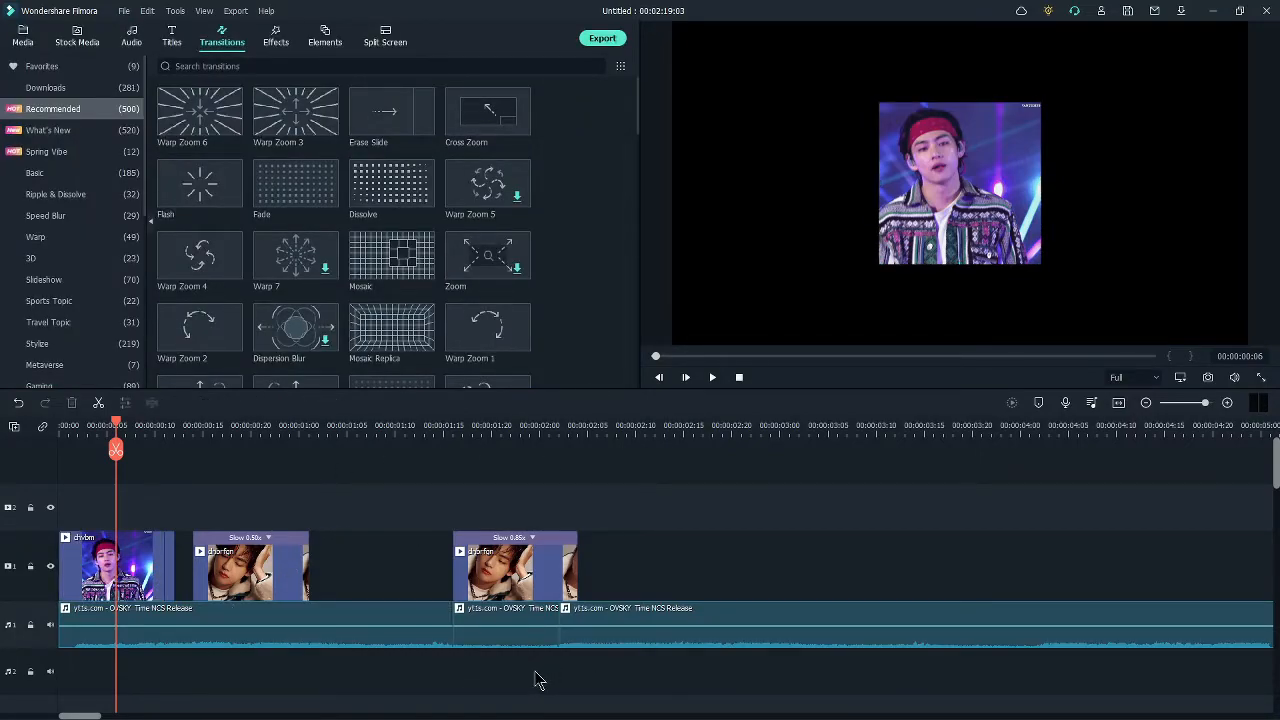
{"action": "left_click", "coordinate": [106, 428]}
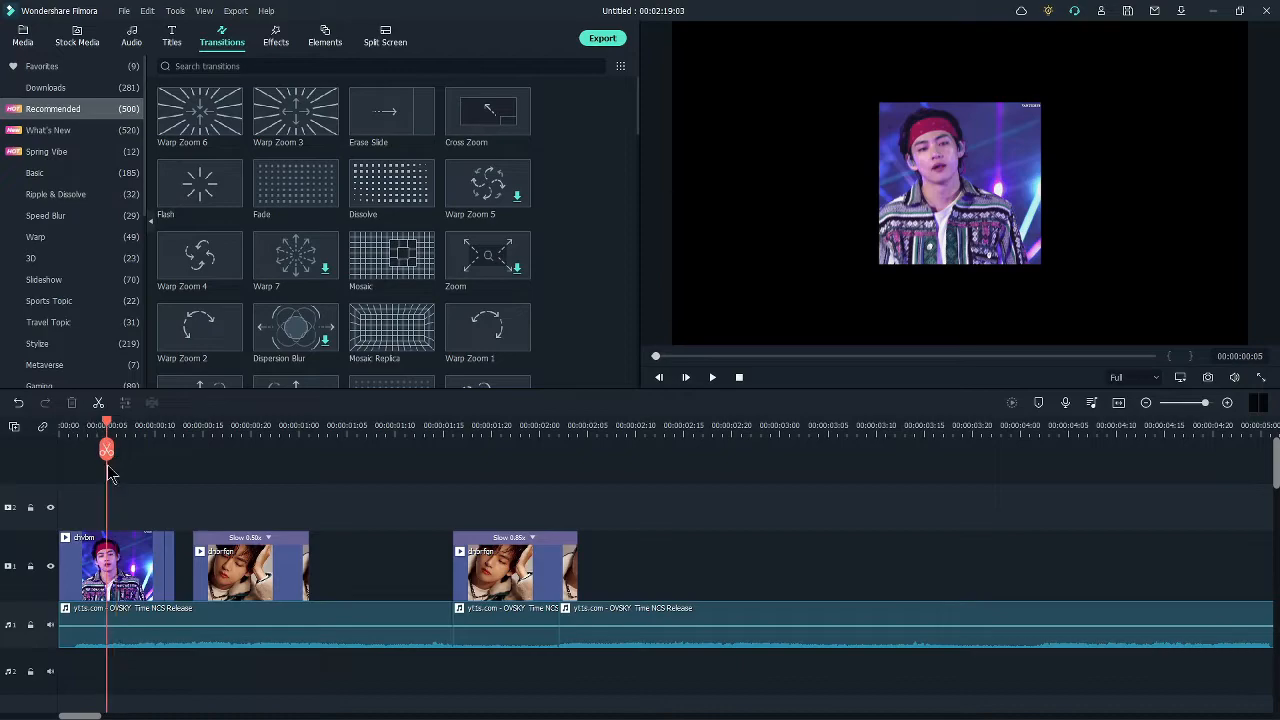
{"action": "left_click", "coordinate": [112, 565]}
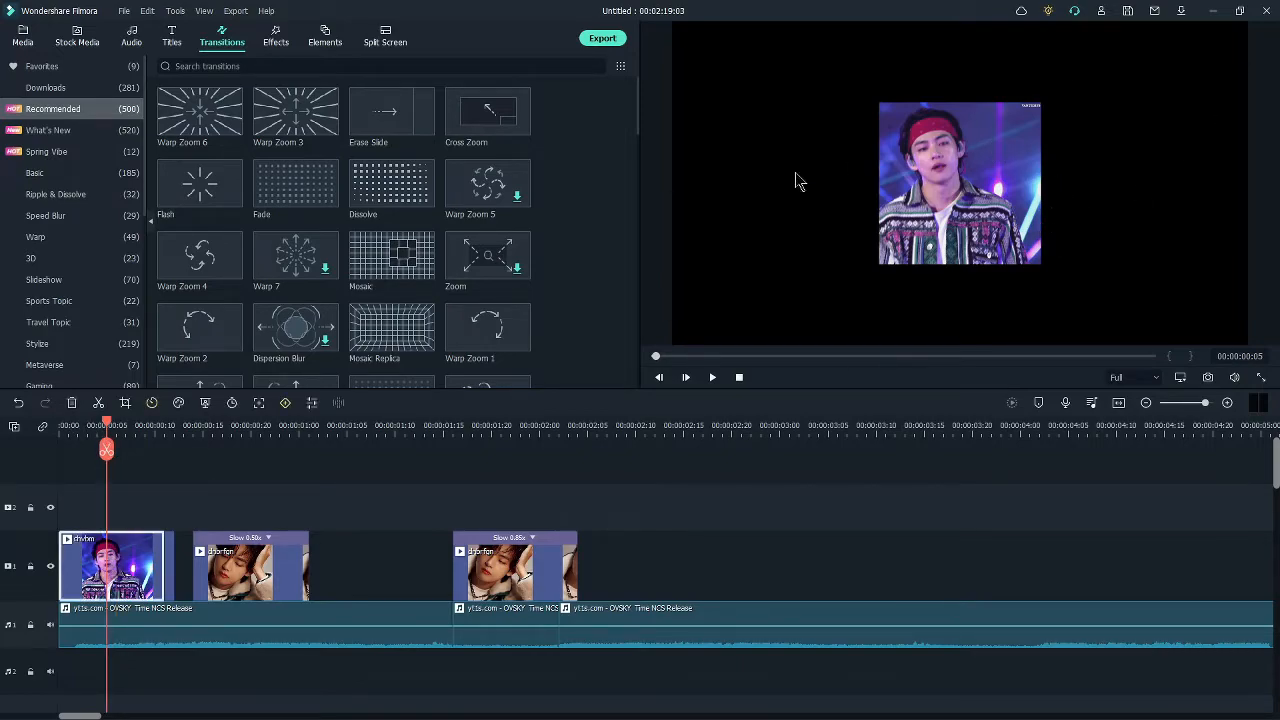
Examine the Video commands available for the second clip, including Crop and Zoom.
{"action": "left_click", "coordinate": [250, 427]}
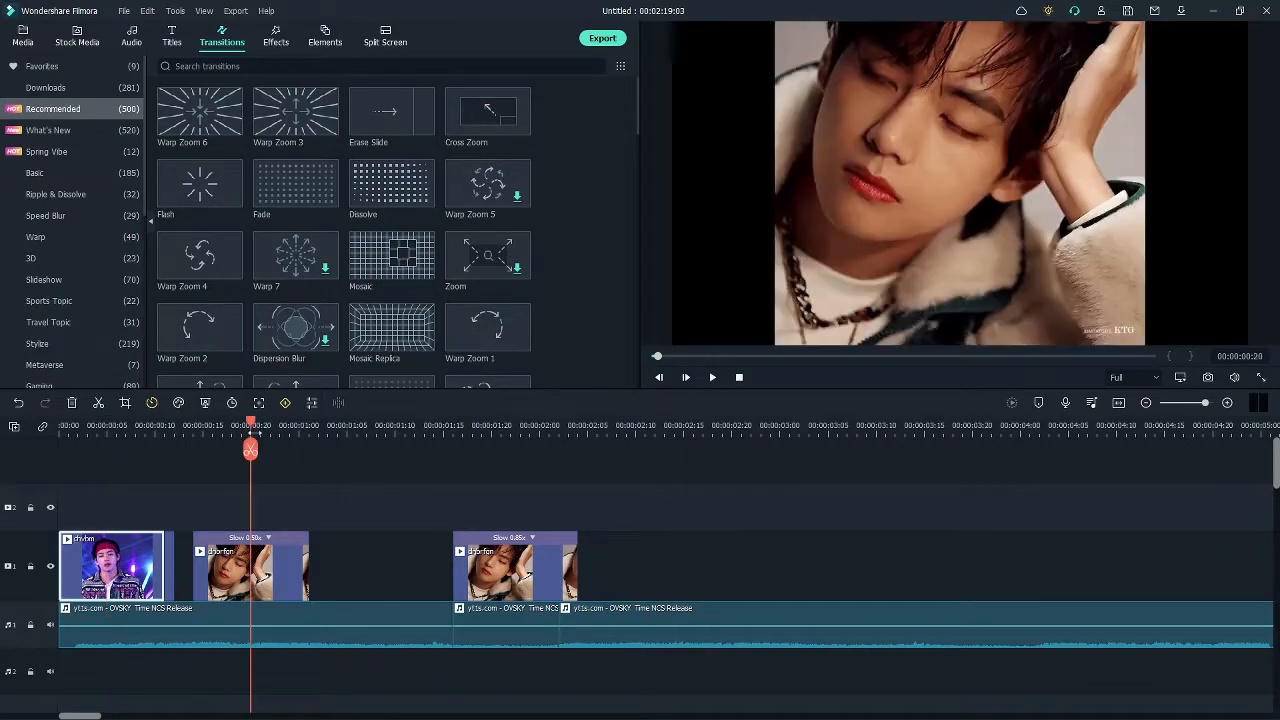
{"action": "left_click", "coordinate": [237, 560]}
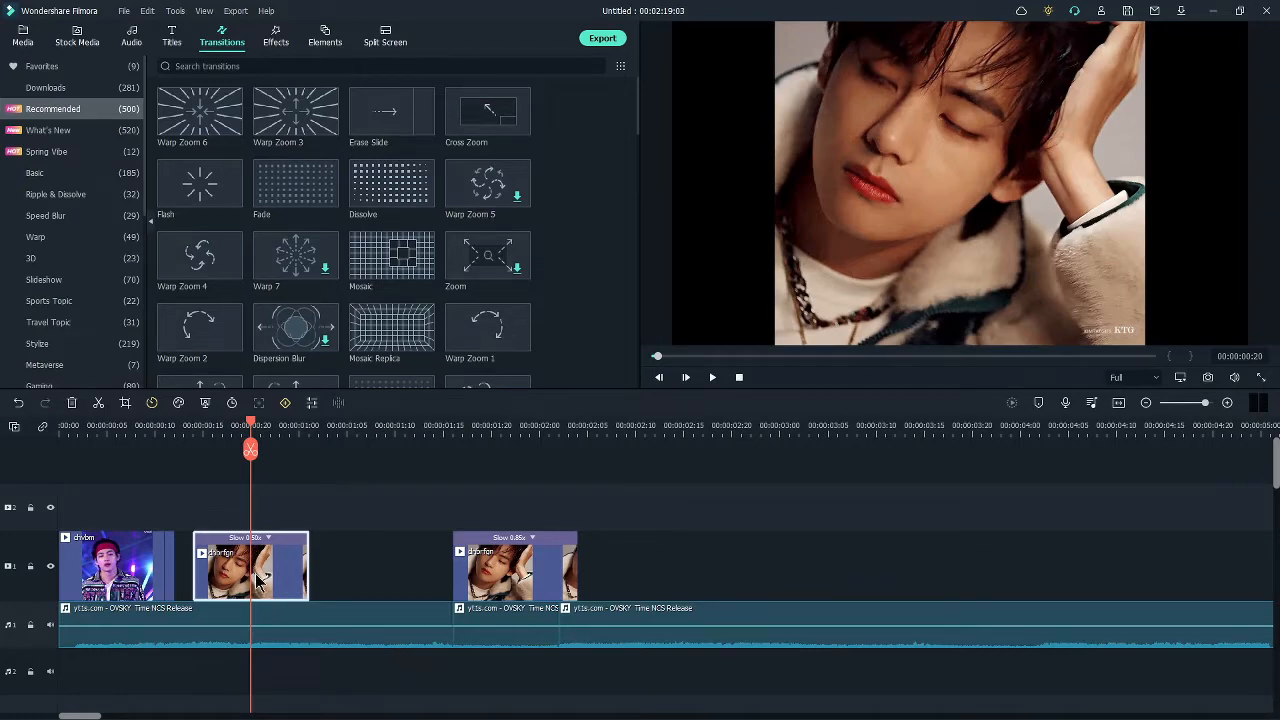
{"action": "right_click", "coordinate": [260, 570]}
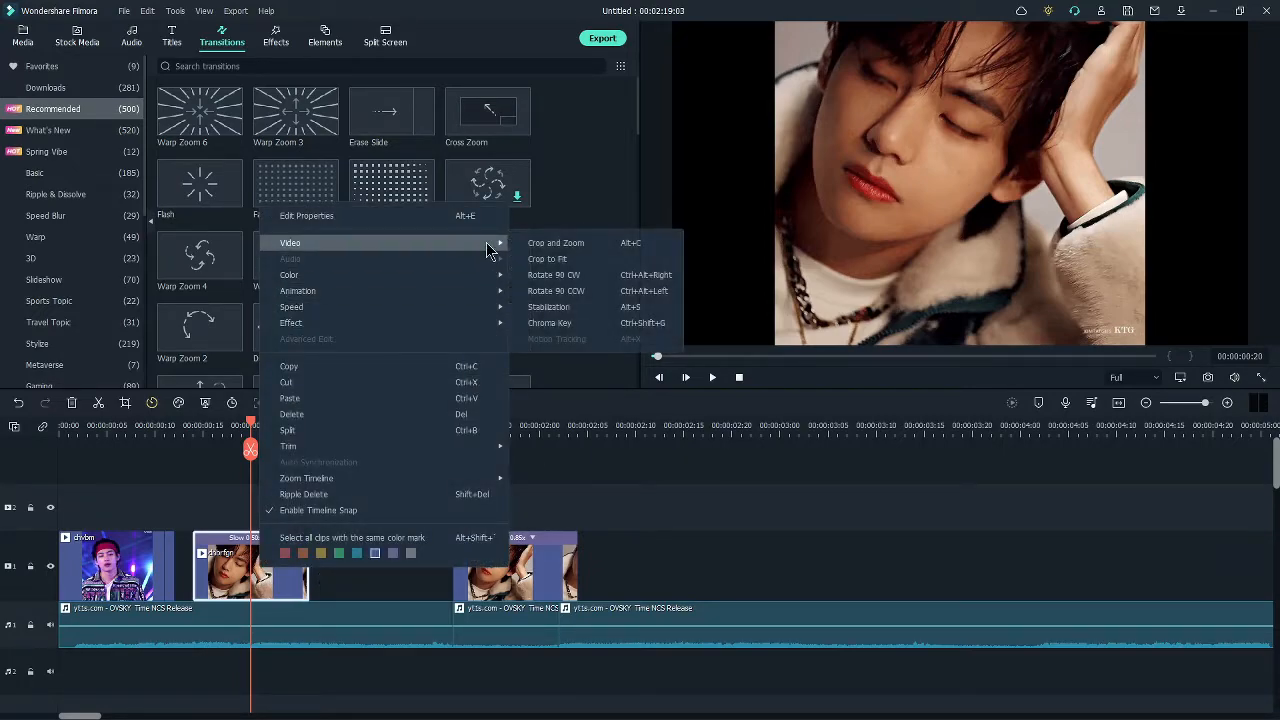
{"action": "mouse_move", "coordinate": [446, 240]}
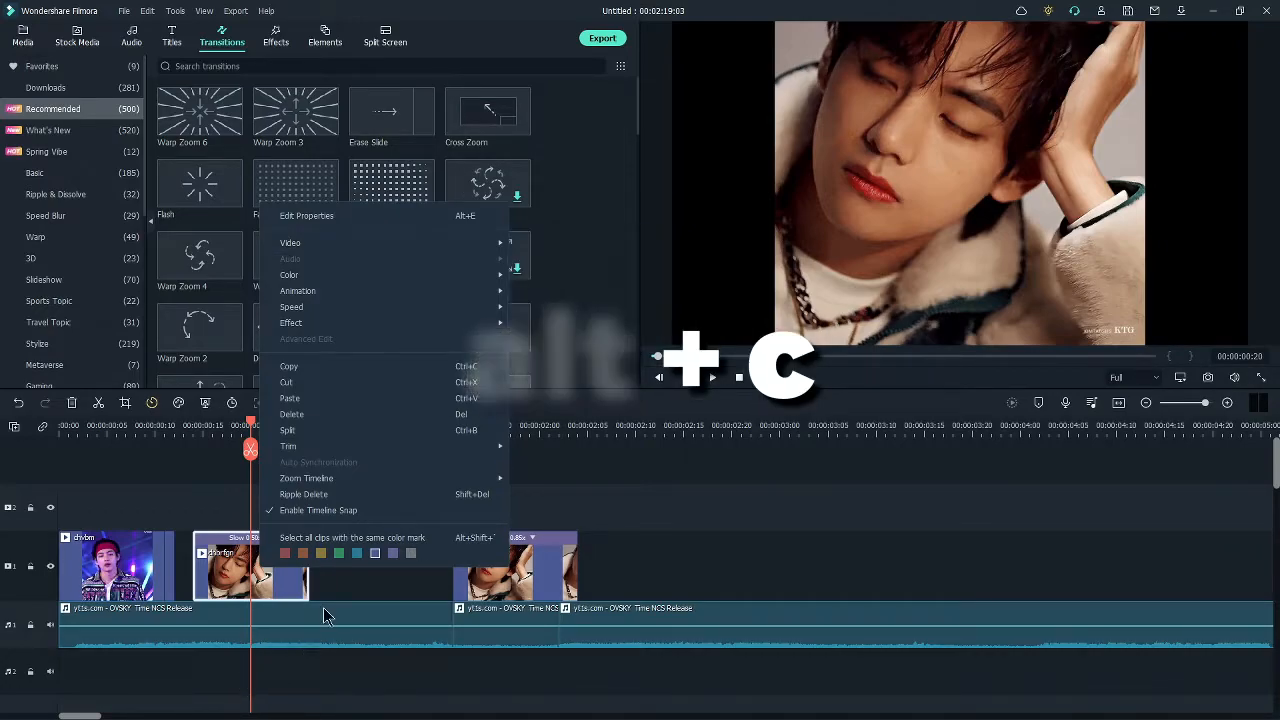
{"action": "left_click", "coordinate": [240, 578]}
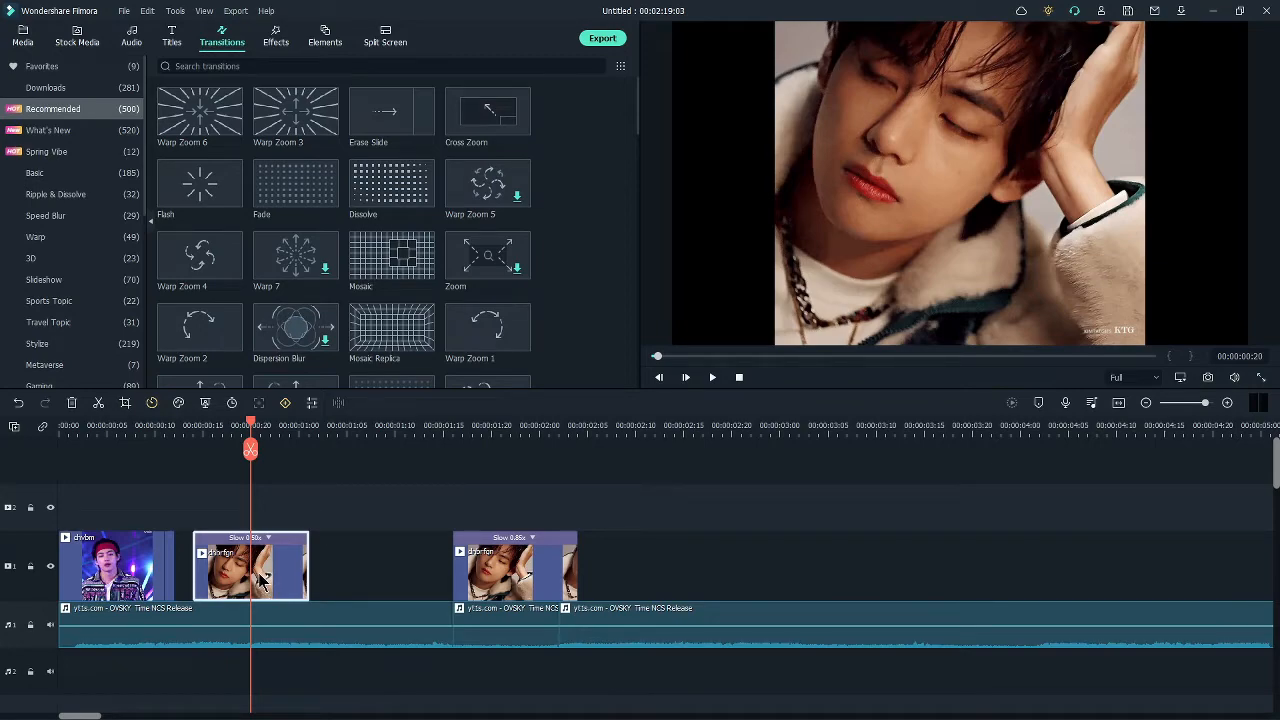
Crop the second clip to a 16:9 area of 800 x 450, shifted slightly upward over the face.
{"action": "key", "text": "alt+c"}
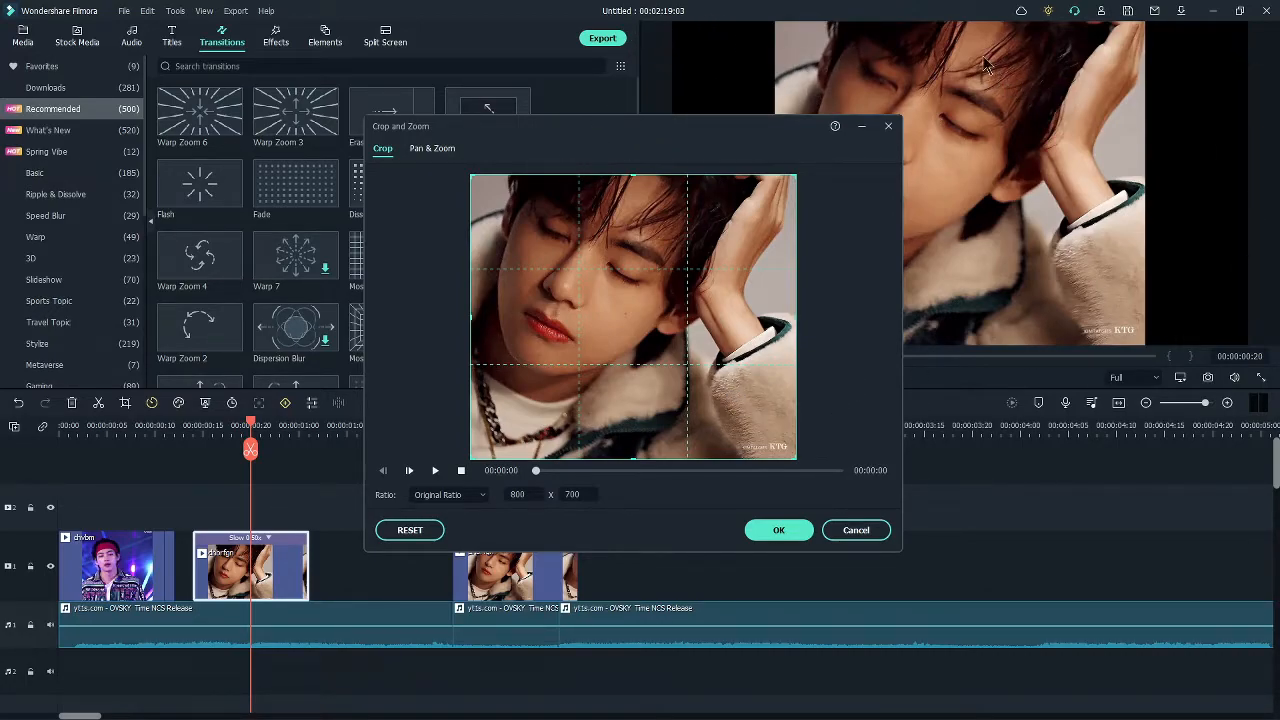
{"action": "left_click", "coordinate": [484, 505]}
{"action": "left_click", "coordinate": [446, 543]}
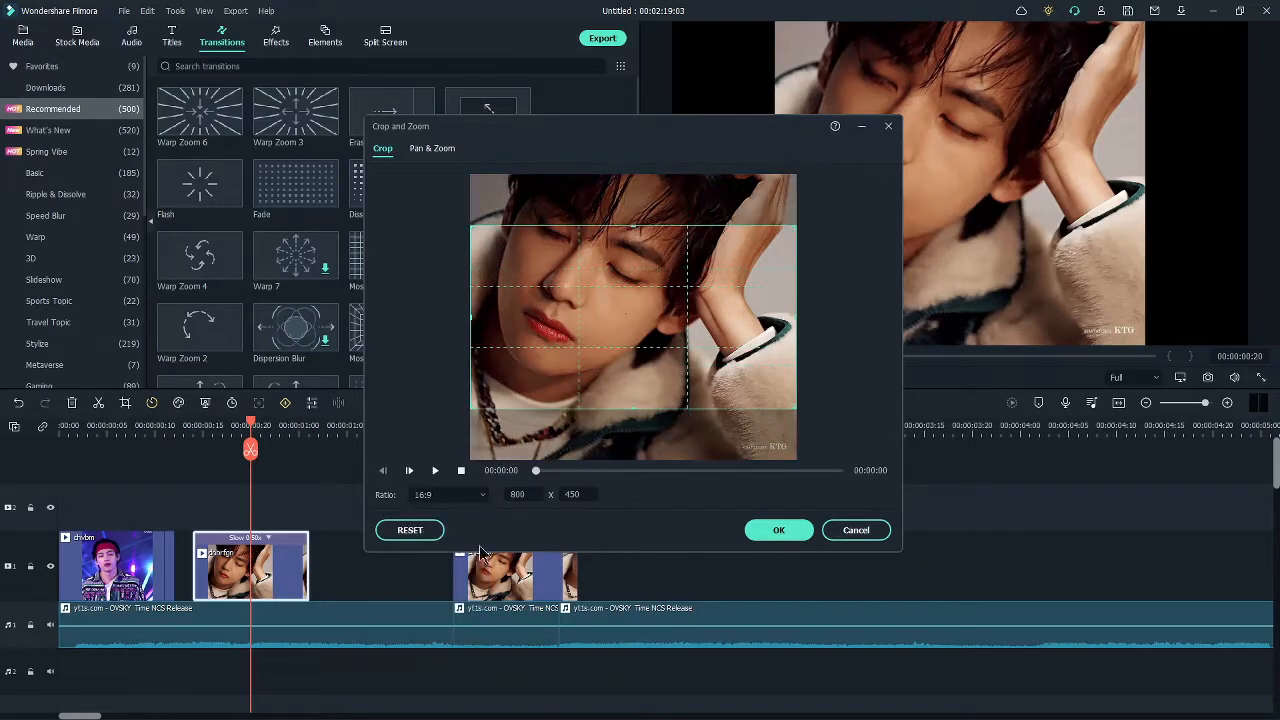
{"action": "left_click_drag", "start_coordinate": [747, 356], "coordinate": [662, 350]}
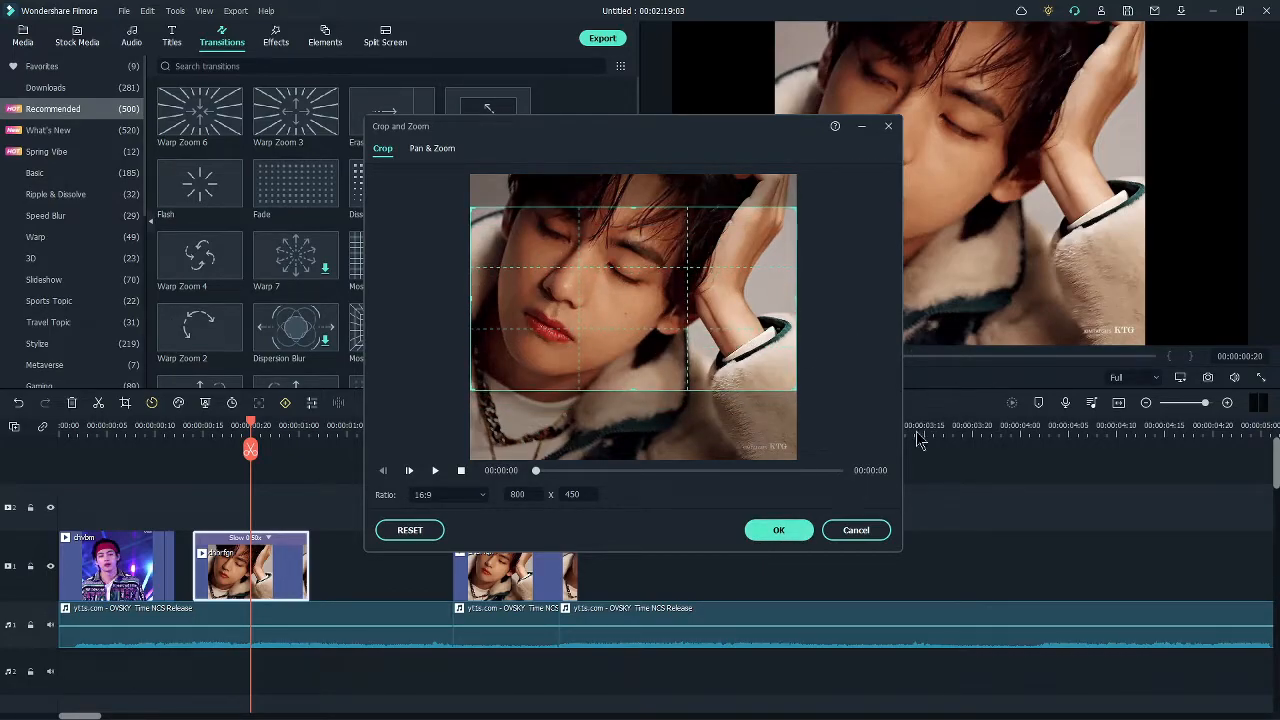
{"action": "left_click", "coordinate": [778, 530]}
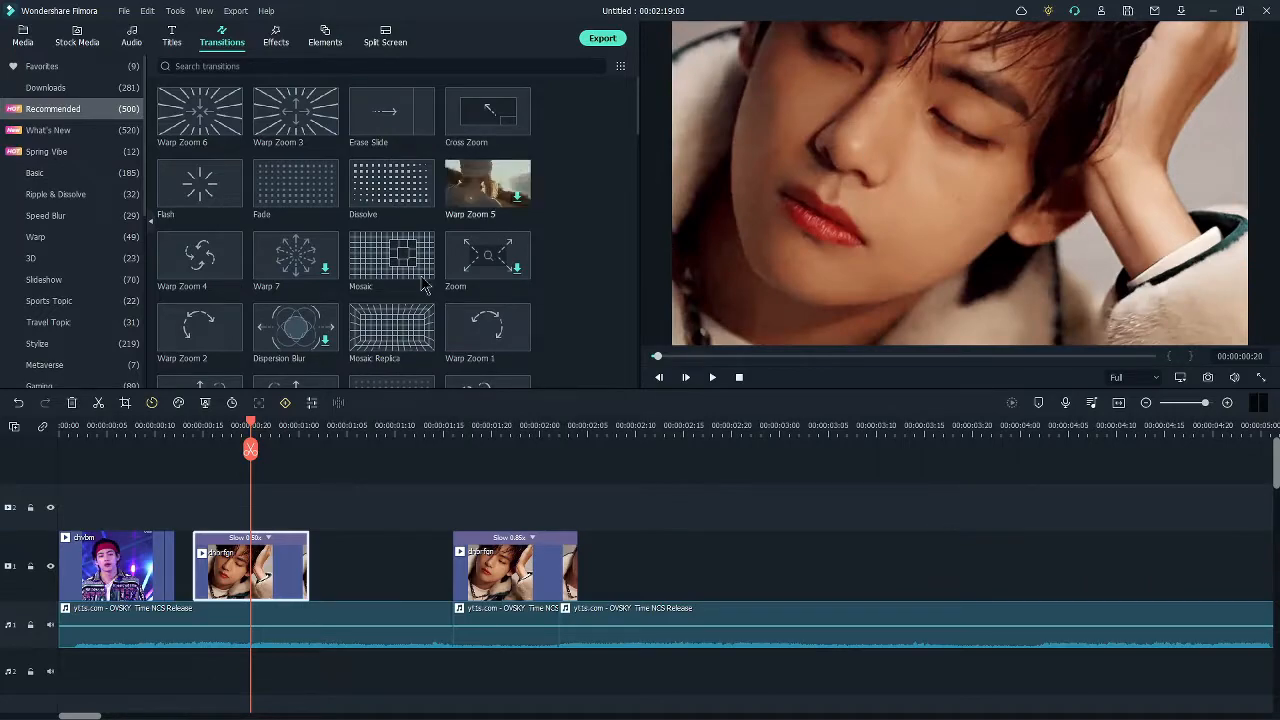
Apply a Pan & Zoom to the second clip with the End frame enlarged to about 599 x 337 around the face.
{"action": "mouse_move", "coordinate": [255, 421]}
{"action": "left_mouse_down"}
{"action": "mouse_move", "coordinate": [214, 423]}
{"action": "mouse_move", "coordinate": [358, 425]}
{"action": "mouse_move", "coordinate": [231, 425]}
{"action": "mouse_move", "coordinate": [251, 425]}
{"action": "left_mouse_up"}
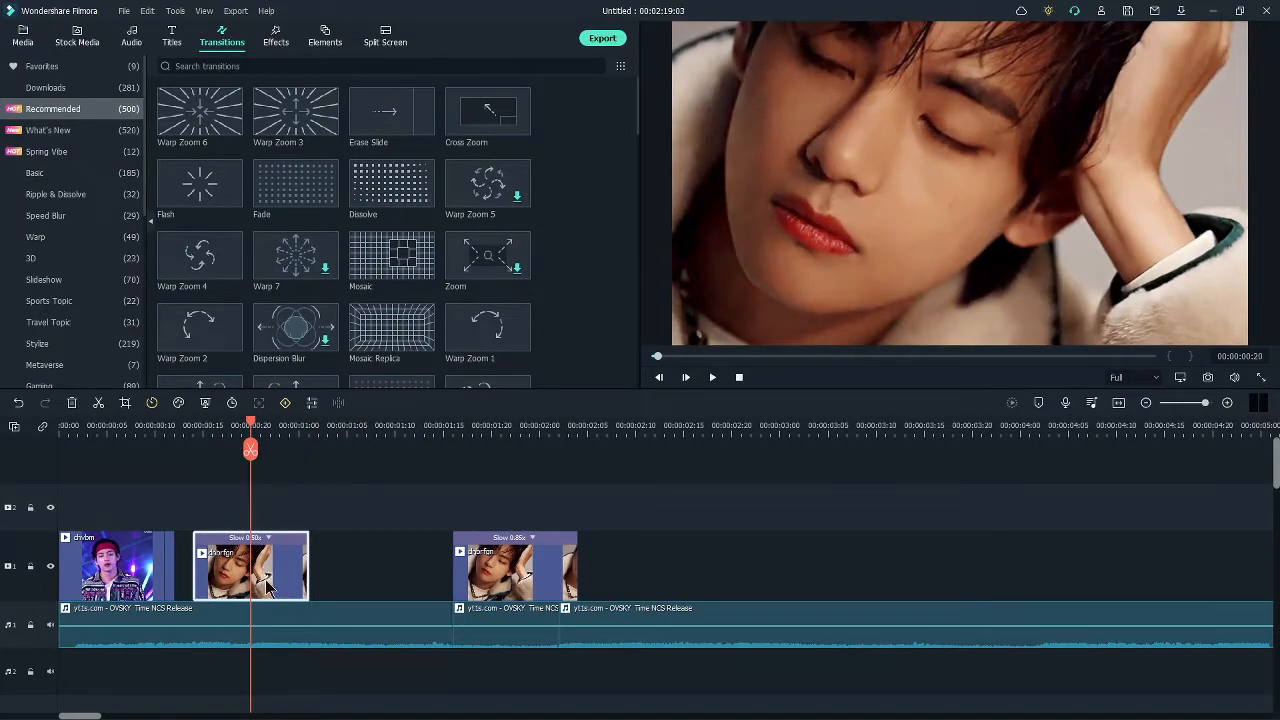
{"action": "key", "text": "alt+c"}
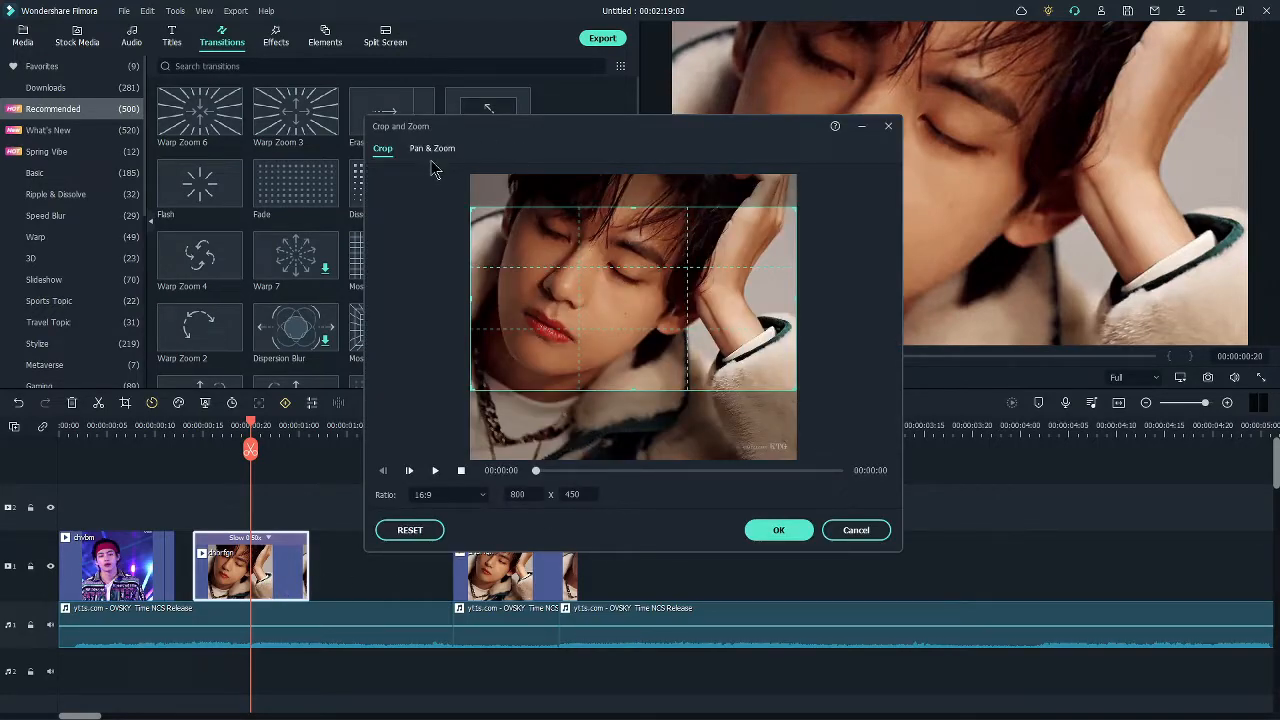
{"action": "left_click", "coordinate": [432, 150]}
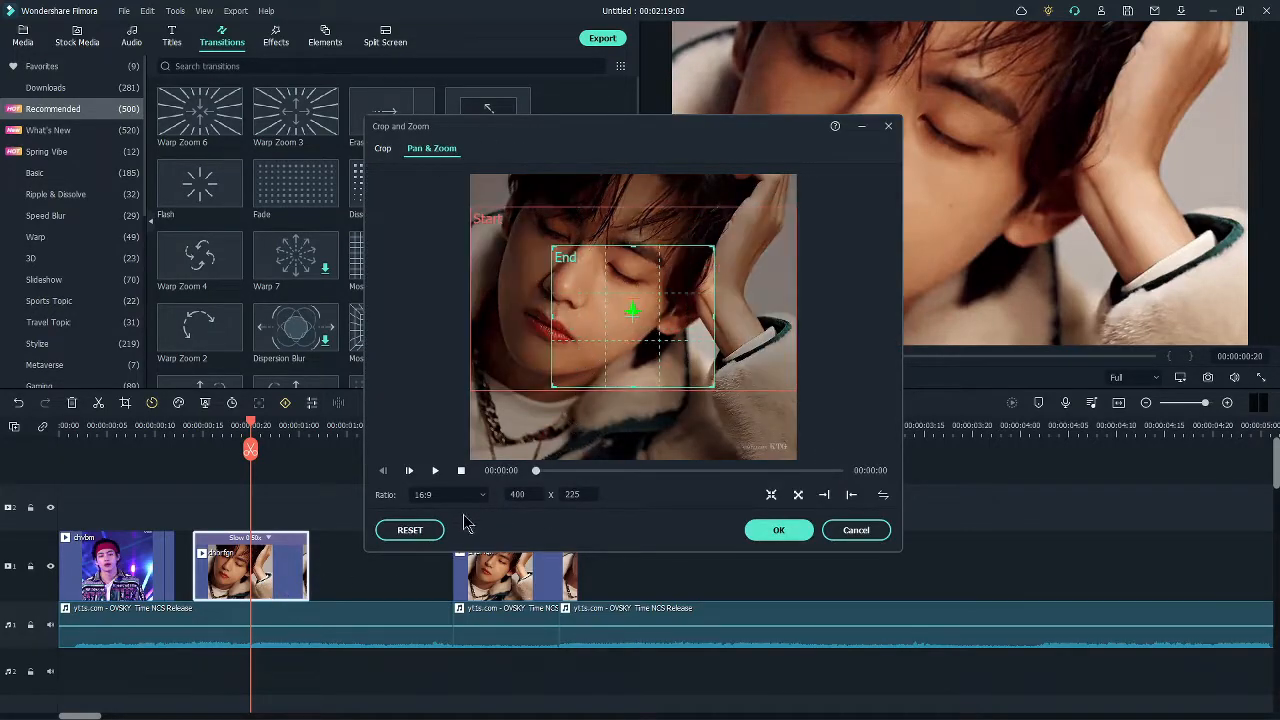
{"action": "left_click_drag", "start_coordinate": [553, 383], "coordinate": [463, 434]}
{"action": "left_click_drag", "start_coordinate": [613, 312], "coordinate": [654, 298]}
{"action": "left_click", "coordinate": [778, 530]}
Reverse the second clip's Pan & Zoom by swapping its Start and End frames.
{"action": "mouse_move", "coordinate": [250, 425]}
{"action": "left_mouse_down"}
{"action": "mouse_move", "coordinate": [197, 430]}
{"action": "mouse_move", "coordinate": [289, 428]}
{"action": "mouse_move", "coordinate": [231, 428]}
{"action": "left_mouse_up"}
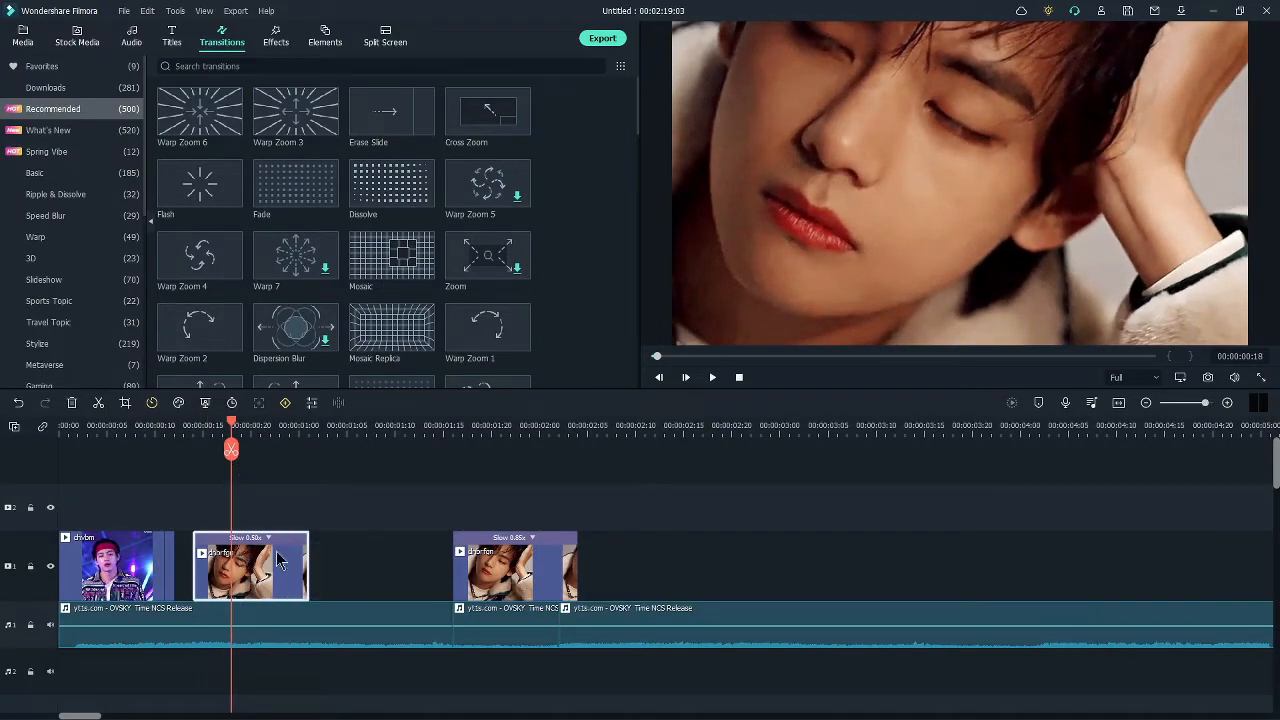
{"action": "key", "text": "alt+c"}
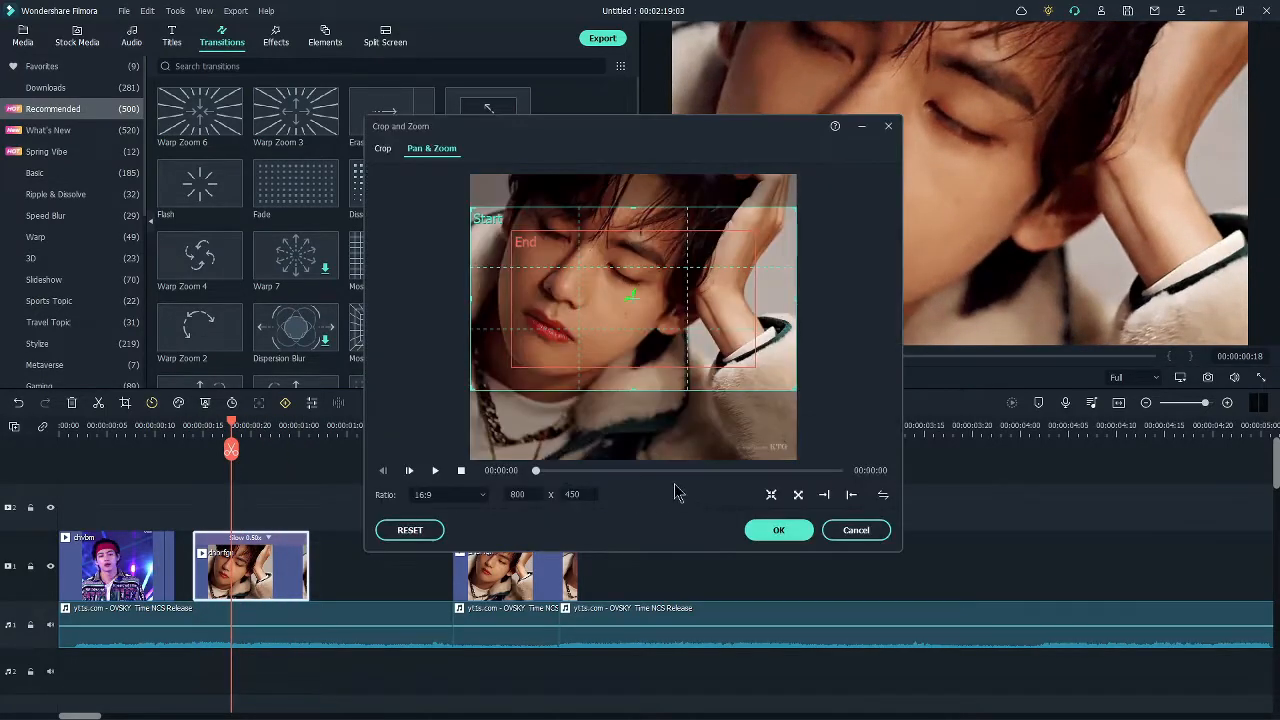
{"action": "left_click", "coordinate": [884, 495]}
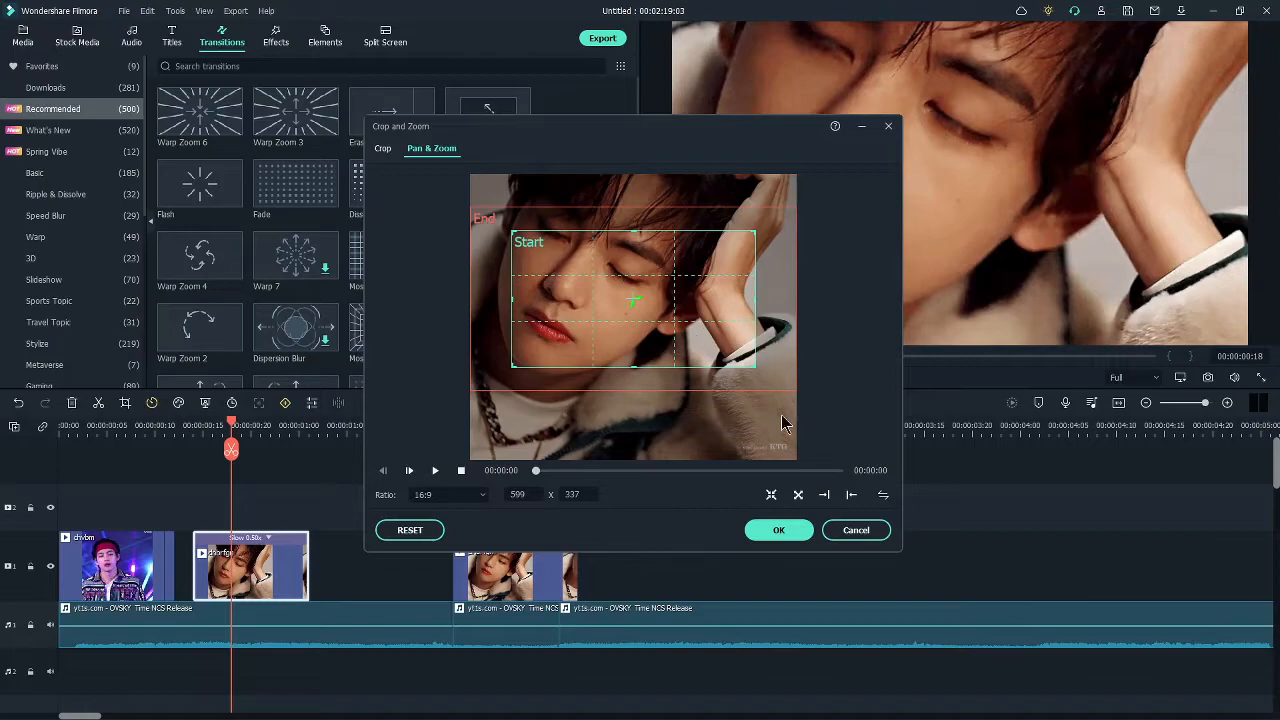
{"action": "left_click", "coordinate": [778, 349]}
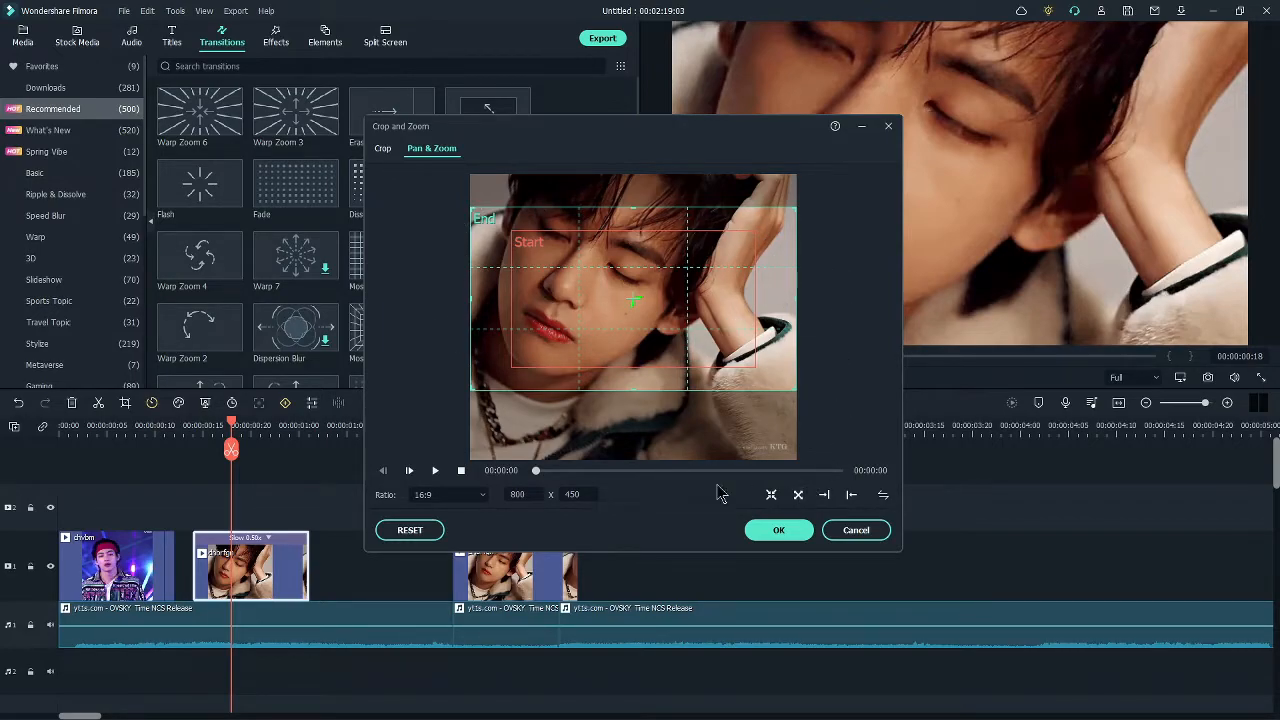
{"action": "left_click", "coordinate": [779, 530]}
{"action": "left_click_drag", "start_coordinate": [233, 428], "coordinate": [285, 555]}
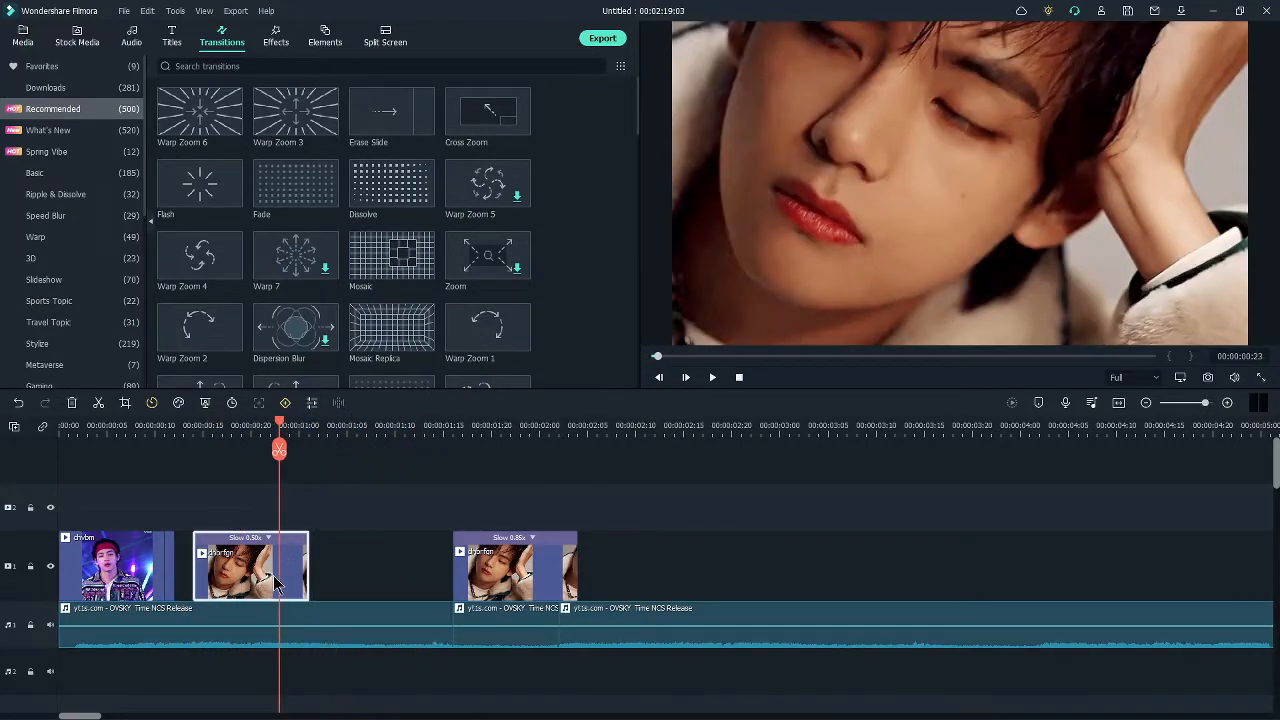
Open advanced color correction for the second clip and try the Dark Film and Cool Film presets.
{"action": "right_click", "coordinate": [275, 578]}
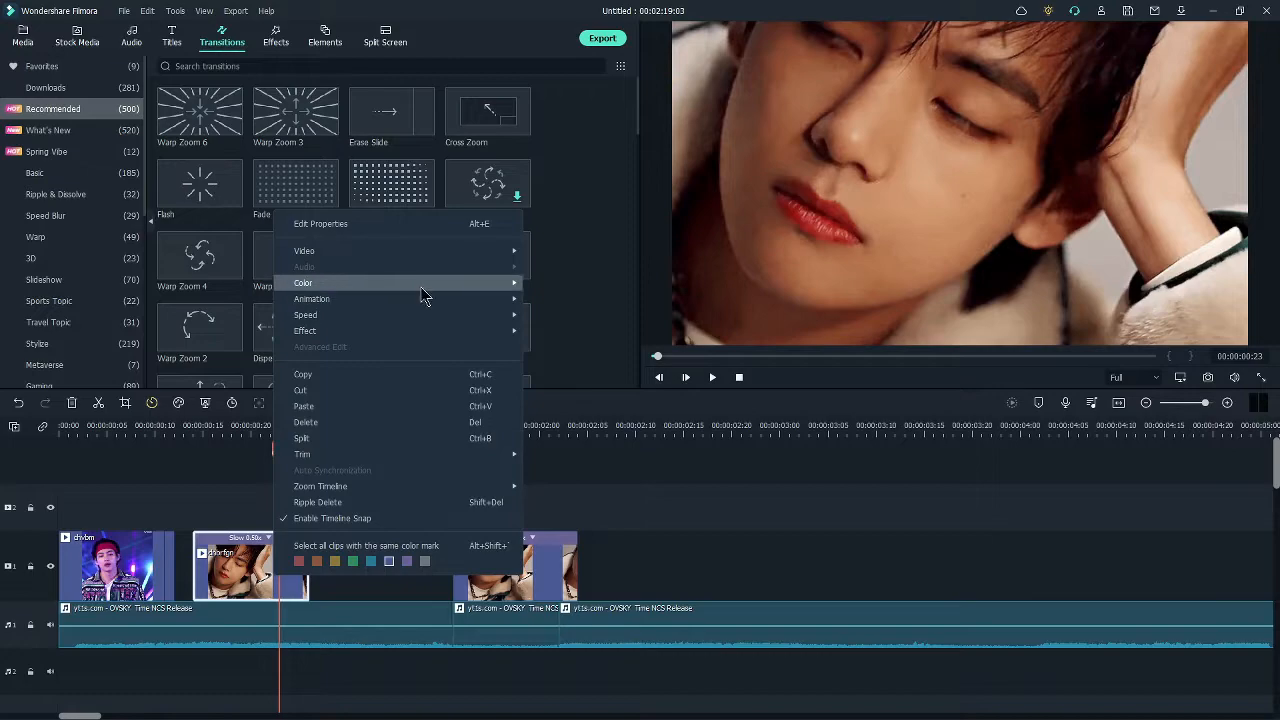
{"action": "mouse_move", "coordinate": [425, 290]}
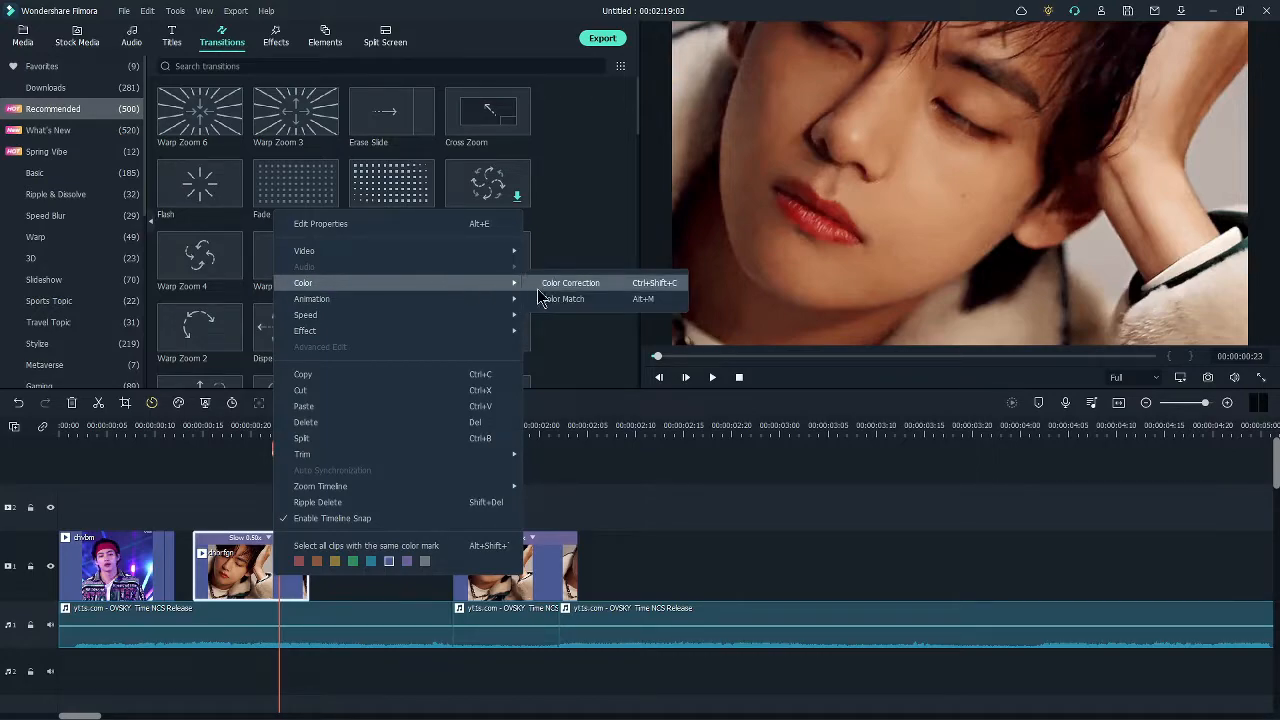
{"action": "left_click", "coordinate": [640, 284]}
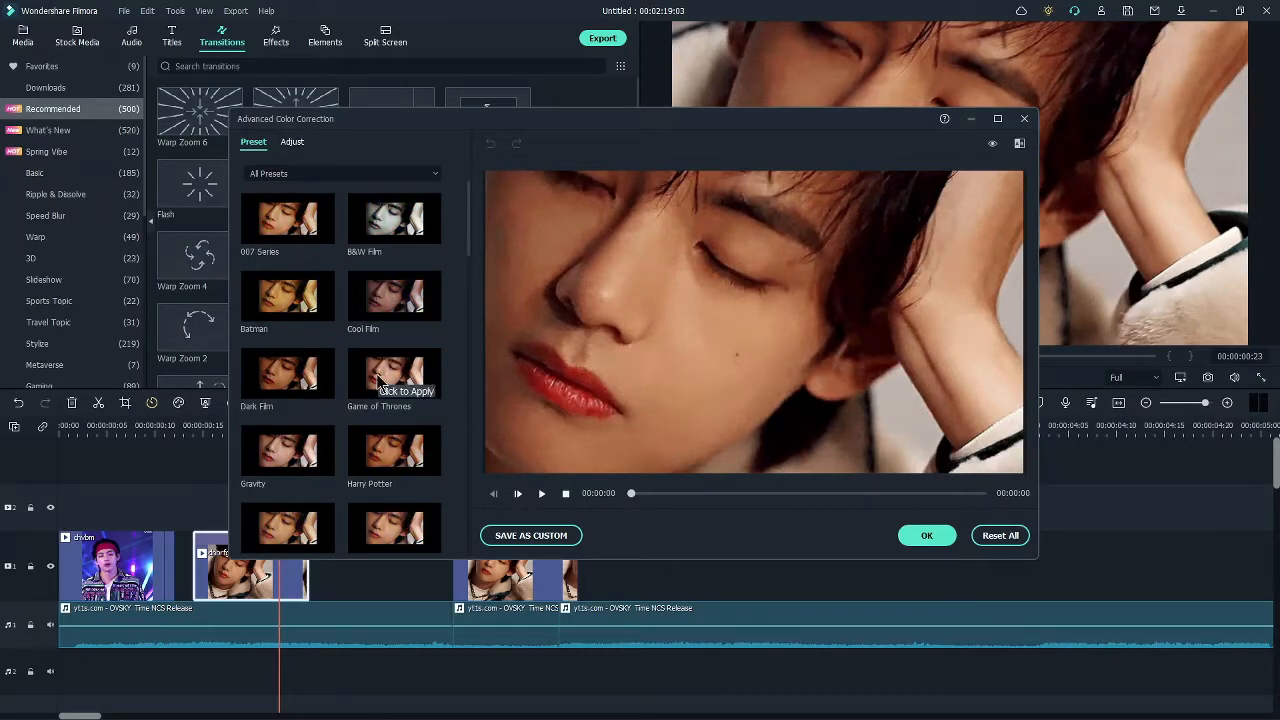
{"action": "left_click", "coordinate": [388, 313]}
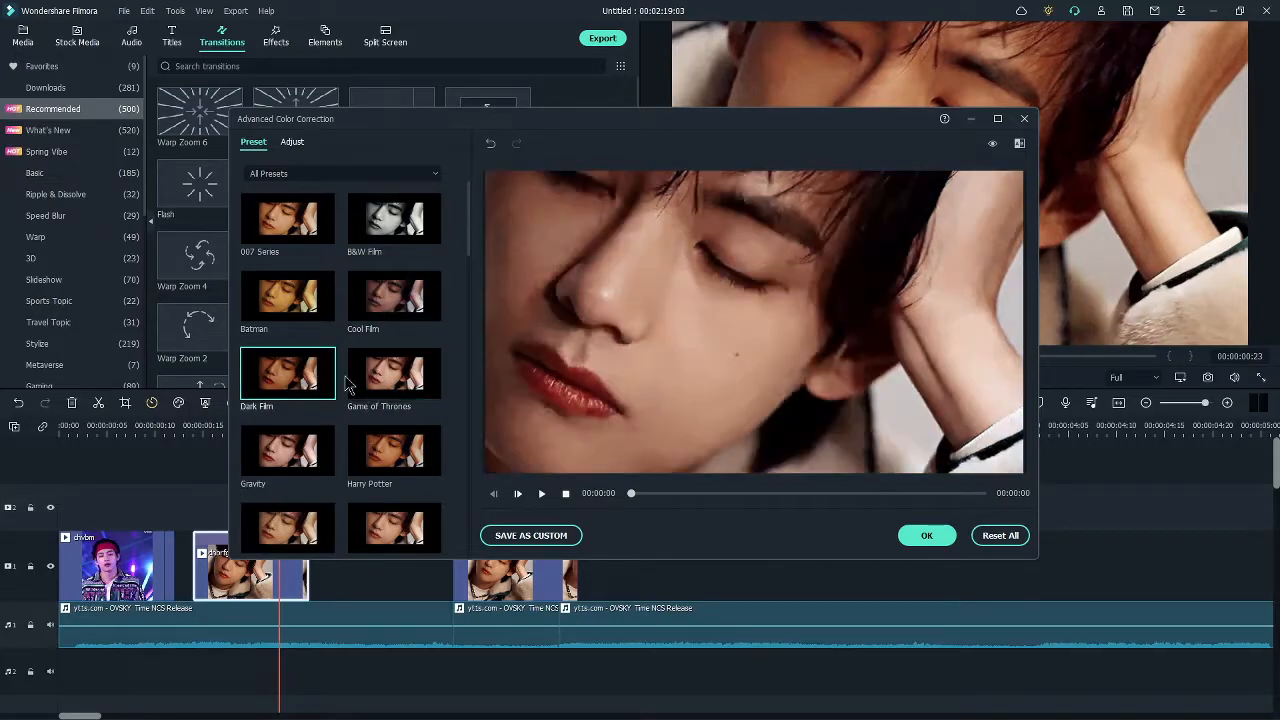
{"action": "left_click", "coordinate": [400, 310]}
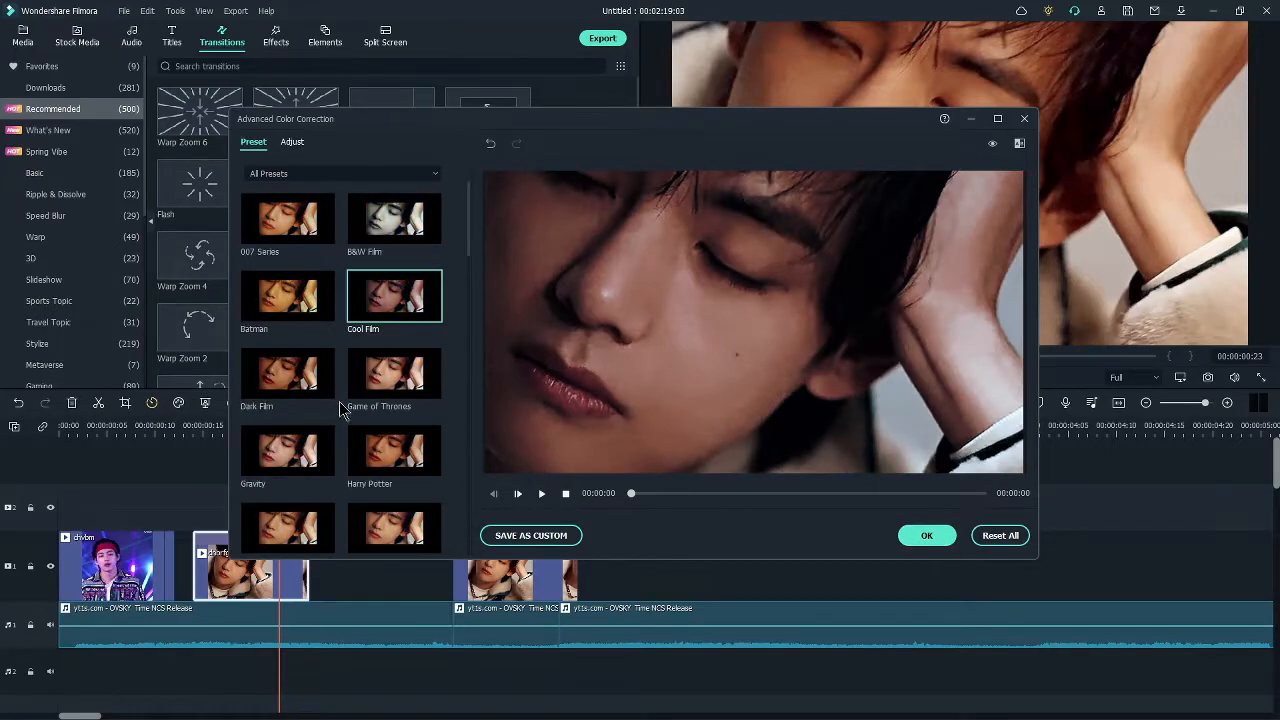
{"action": "left_click", "coordinate": [293, 144]}
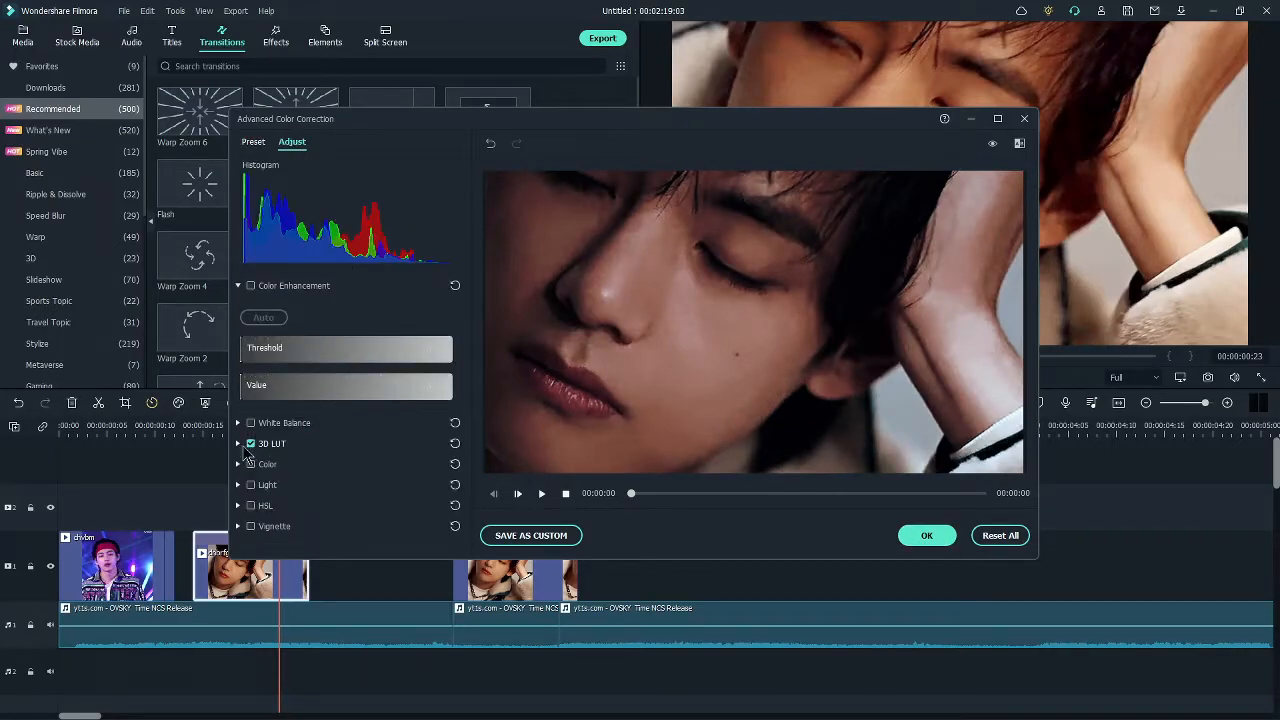
{"action": "left_click", "coordinate": [256, 142]}
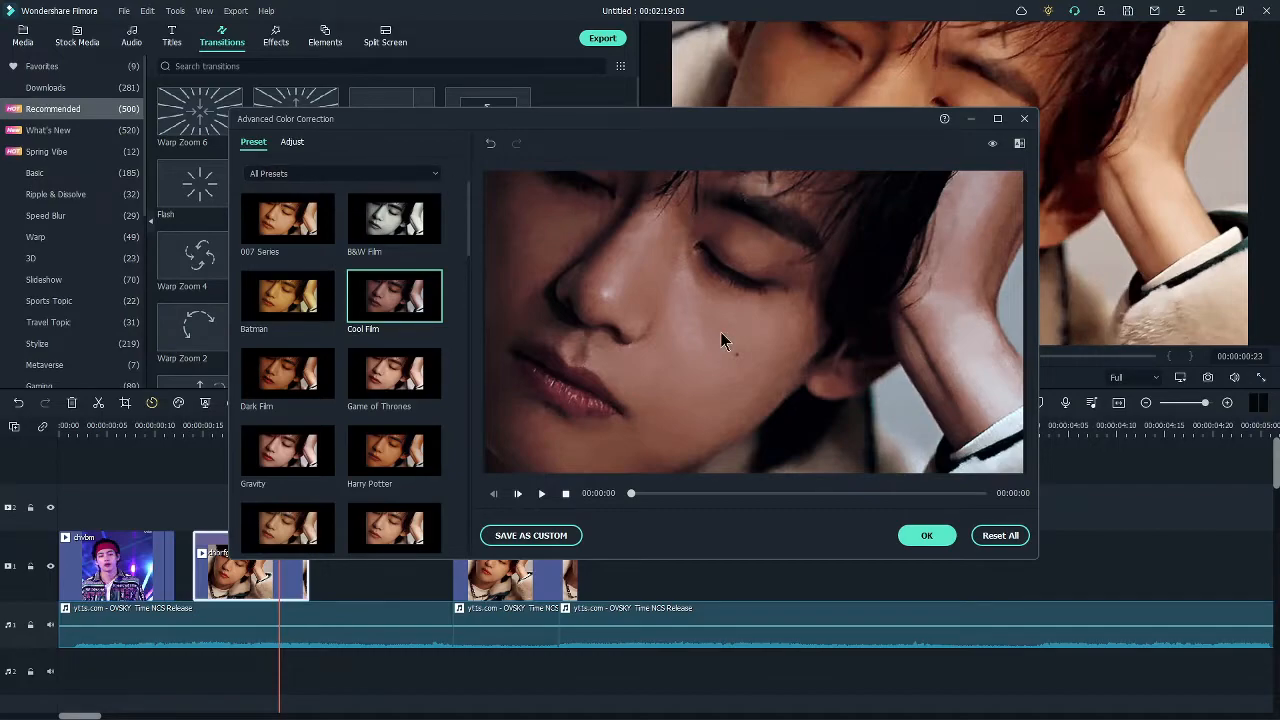
In the Color adjustments of the second clip, set brightness to 7 and lower the contrast strongly.
{"action": "left_click", "coordinate": [294, 142]}
{"action": "left_click", "coordinate": [238, 465]}
{"action": "left_click", "coordinate": [238, 465]}
{"action": "left_click", "coordinate": [238, 444]}
{"action": "left_click", "coordinate": [238, 444]}
{"action": "left_click", "coordinate": [238, 465]}
{"action": "scroll", "coordinate": [340, 455], "scroll_direction": "down", "scroll_amount": 2}
{"action": "left_click_drag", "start_coordinate": [345, 443], "coordinate": [252, 467]}
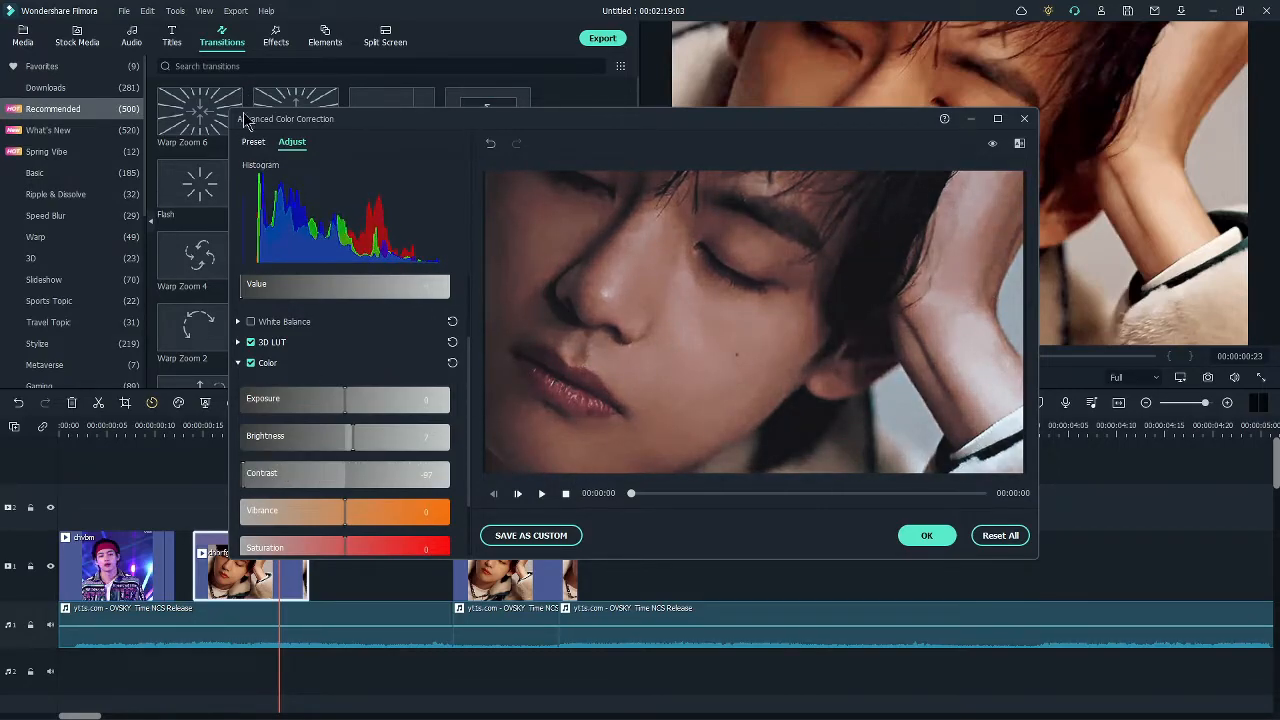
Filter the color correction presets to the Custom category.
{"action": "left_click", "coordinate": [256, 142]}
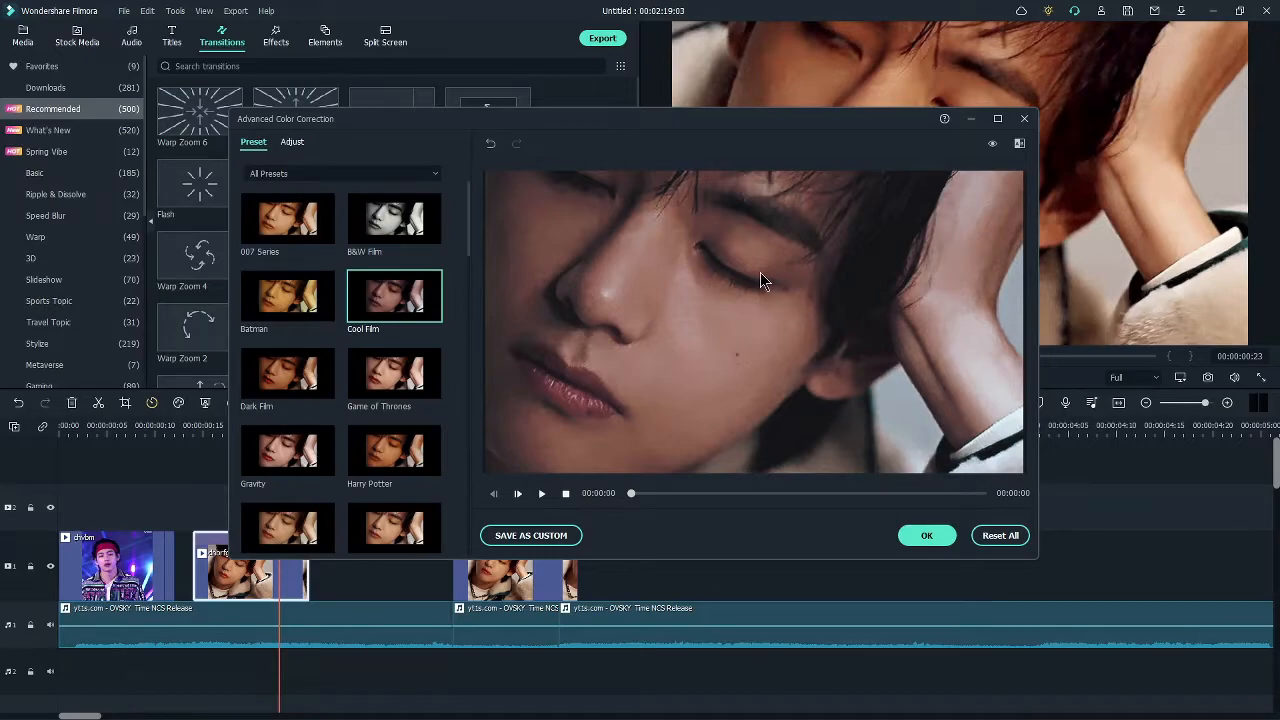
{"action": "left_click", "coordinate": [342, 175]}
{"action": "left_click", "coordinate": [392, 202]}
{"action": "left_click", "coordinate": [293, 142]}
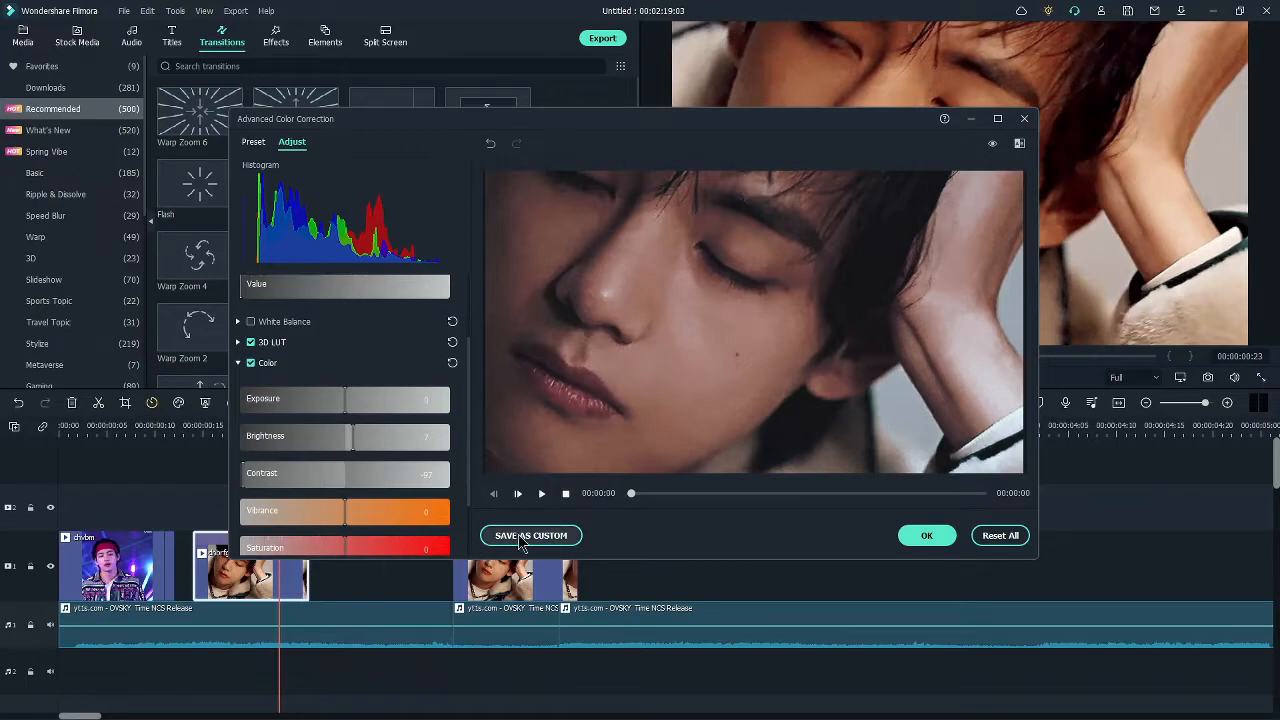
{"action": "left_click", "coordinate": [252, 142]}
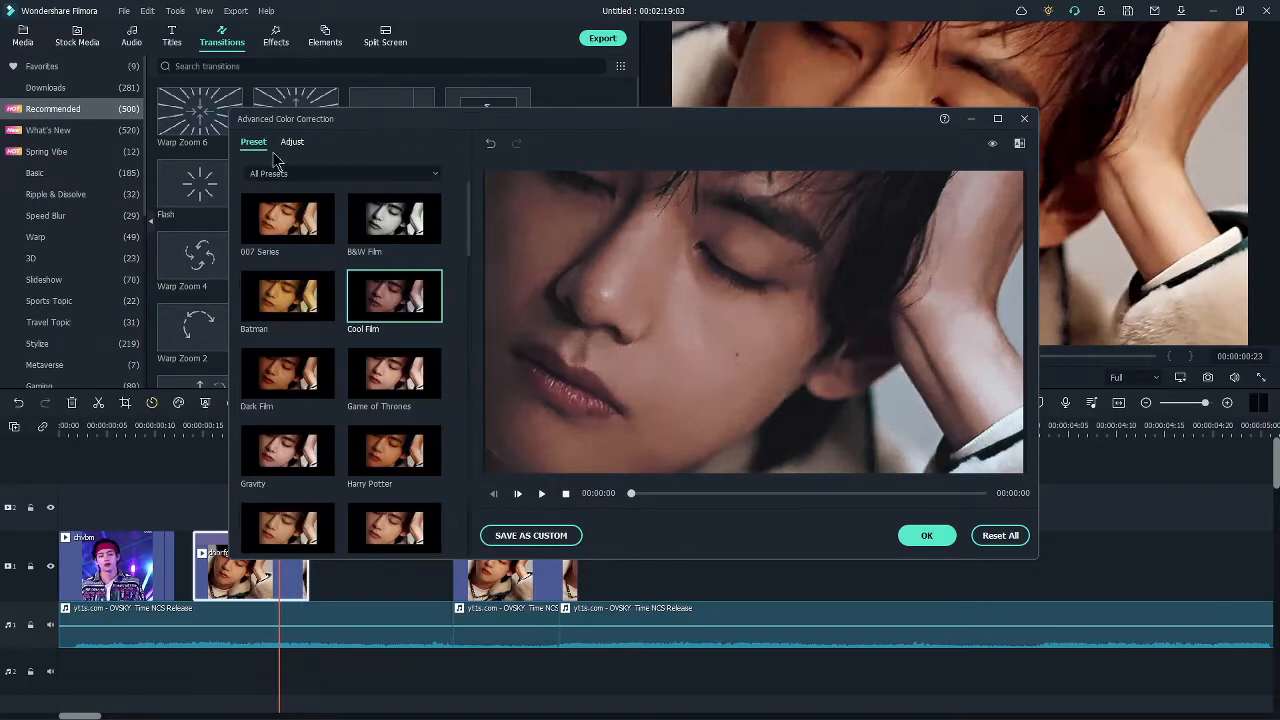
{"action": "left_click", "coordinate": [281, 177]}
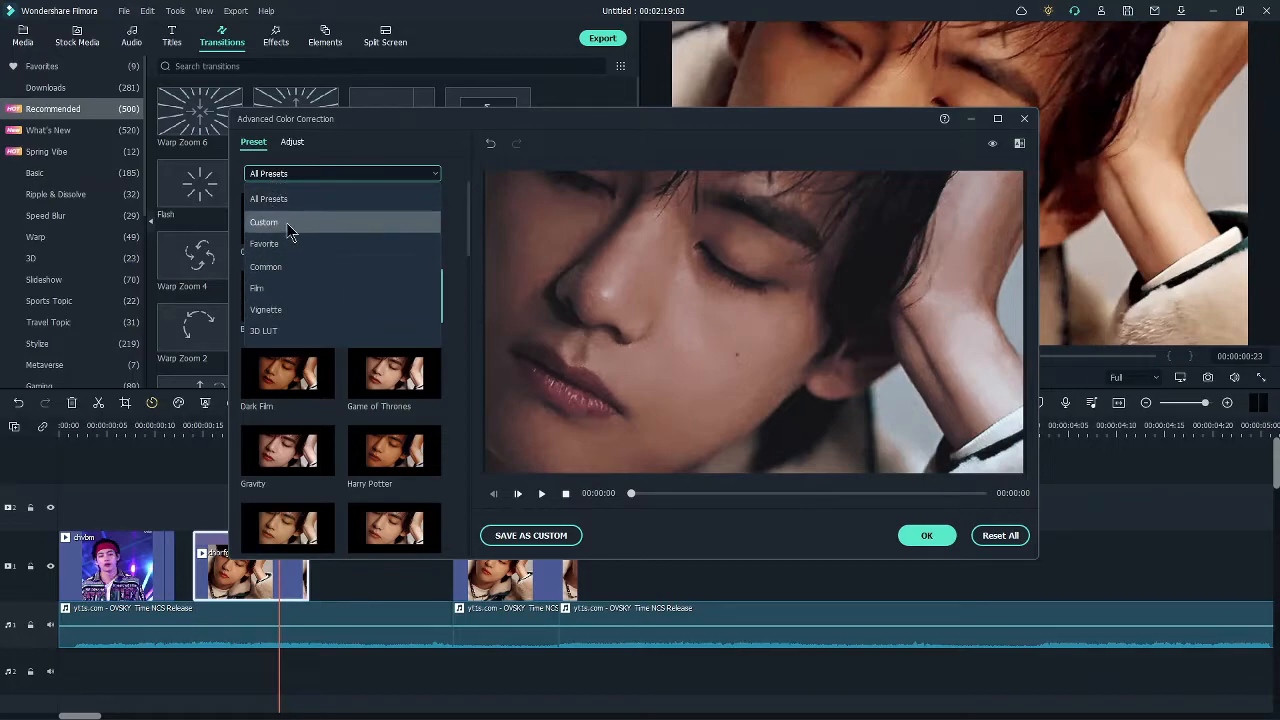
{"action": "left_click", "coordinate": [272, 223]}
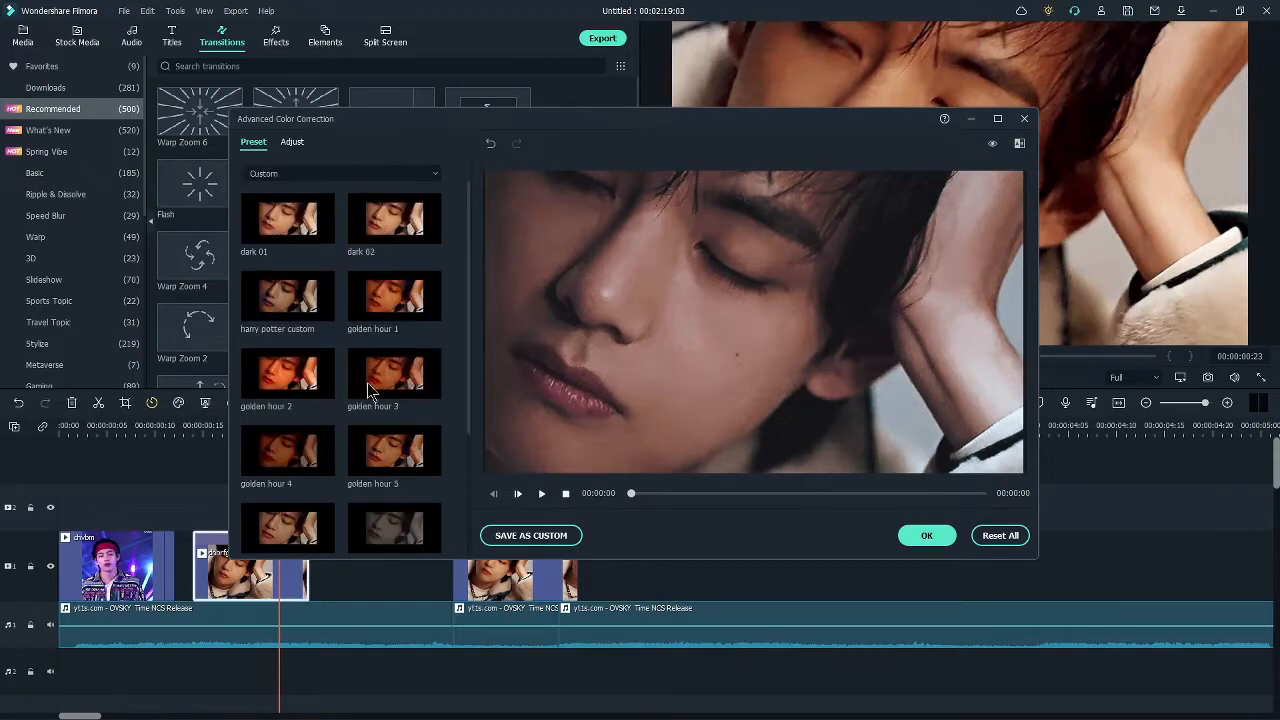
{"action": "scroll", "coordinate": [370, 390], "scroll_direction": "down", "scroll_amount": 3}
Compare several custom presets, including retro 2, on the second clip and apply soft 1.
{"action": "left_click", "coordinate": [380, 527]}
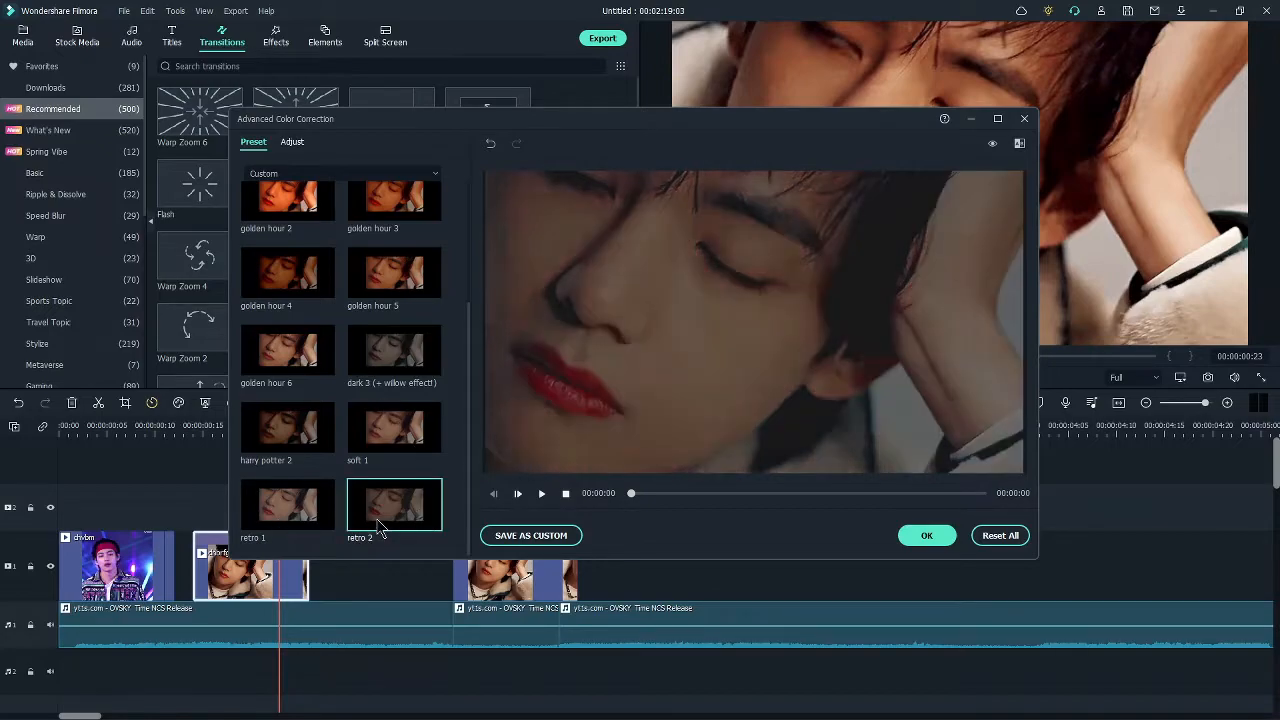
{"action": "left_click", "coordinate": [391, 424]}
{"action": "left_click", "coordinate": [392, 366]}
{"action": "left_click", "coordinate": [289, 368]}
{"action": "left_click", "coordinate": [329, 433]}
{"action": "left_click", "coordinate": [410, 436]}
{"action": "left_click", "coordinate": [410, 366]}
{"action": "left_click", "coordinate": [408, 428]}
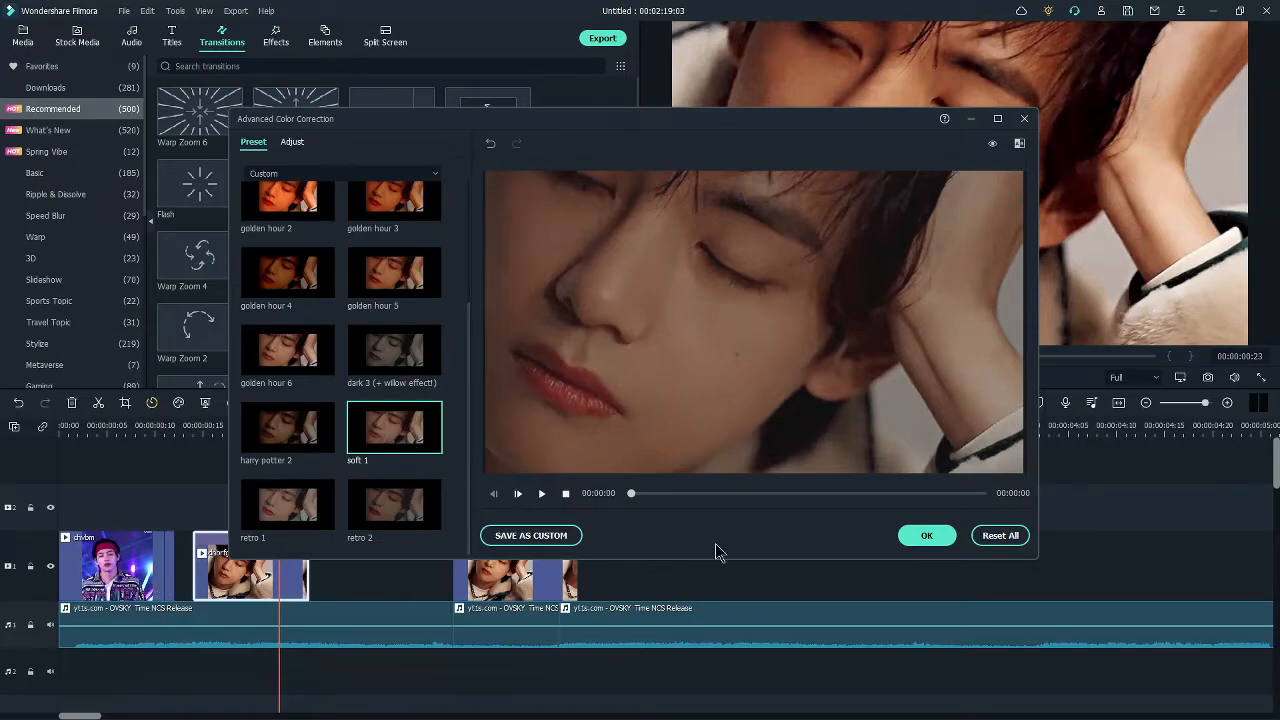
{"action": "left_click", "coordinate": [925, 535]}
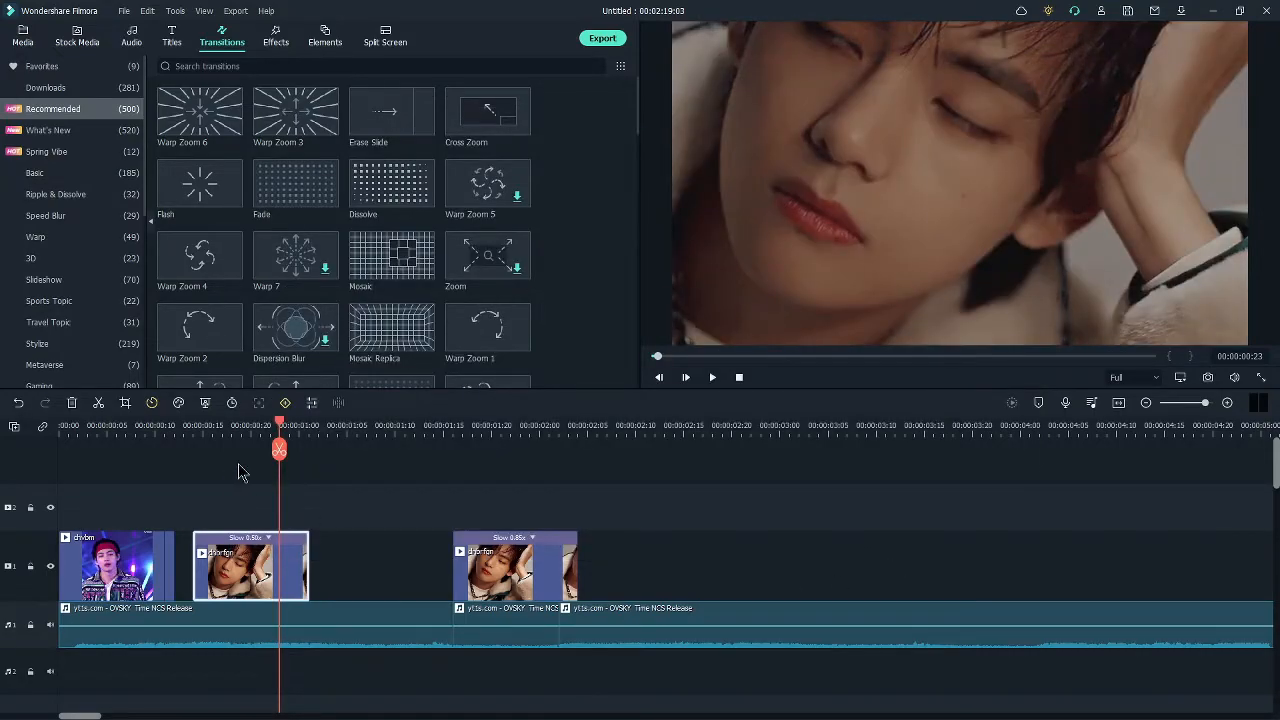
Apply the custom color correction preset soft 1 to the first clip as well.
{"action": "left_click_drag", "start_coordinate": [284, 430], "coordinate": [107, 578]}
{"action": "left_click", "coordinate": [107, 578]}
{"action": "right_click", "coordinate": [150, 574]}
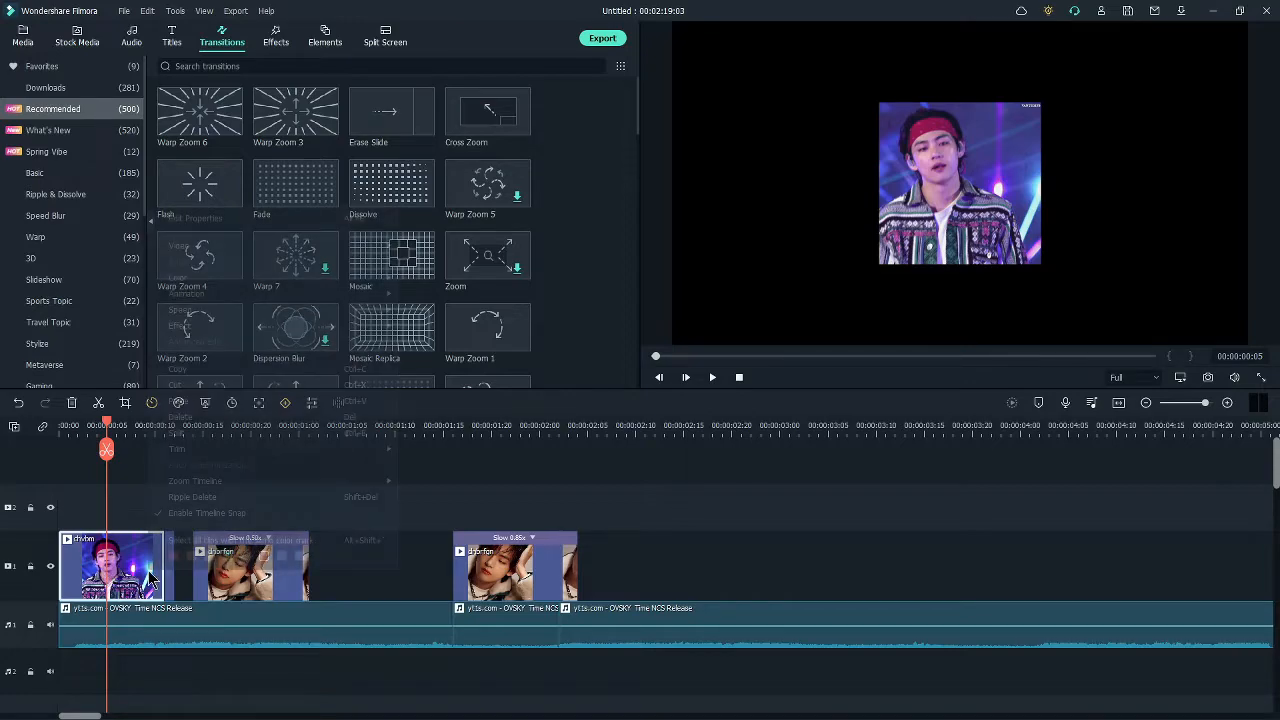
{"action": "mouse_move", "coordinate": [238, 277]}
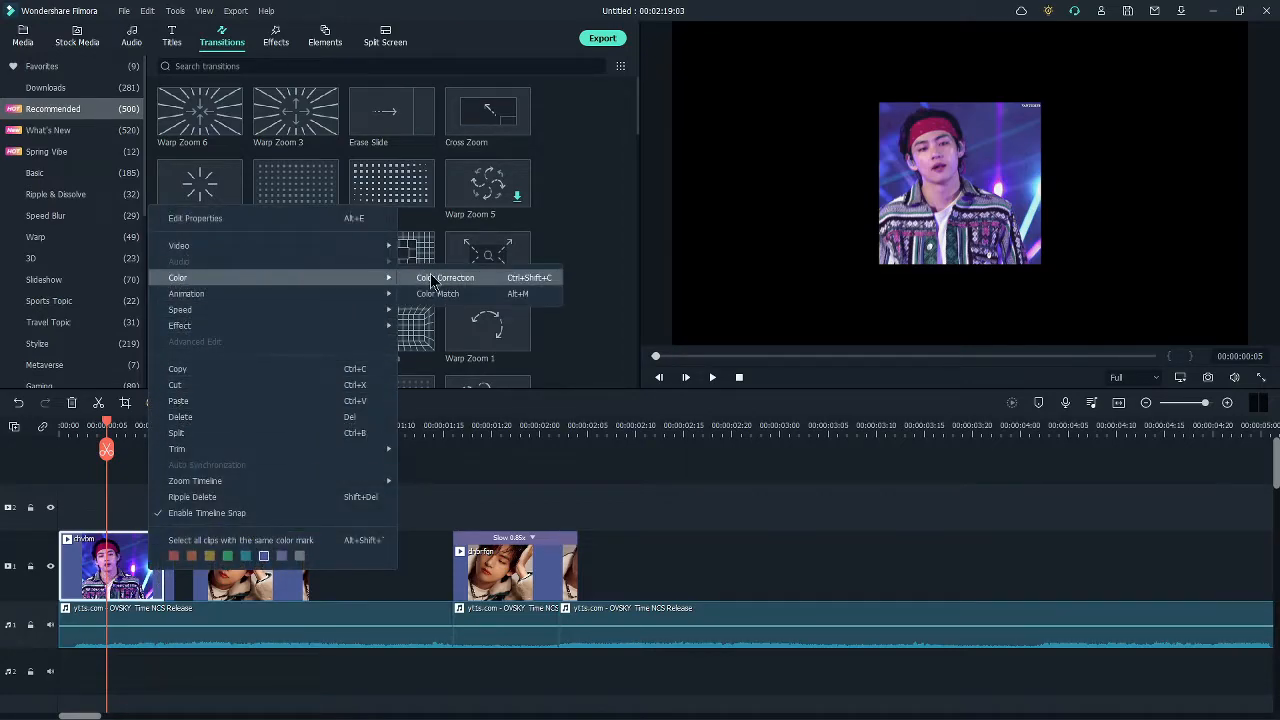
{"action": "left_click", "coordinate": [440, 278]}
{"action": "left_click", "coordinate": [342, 174]}
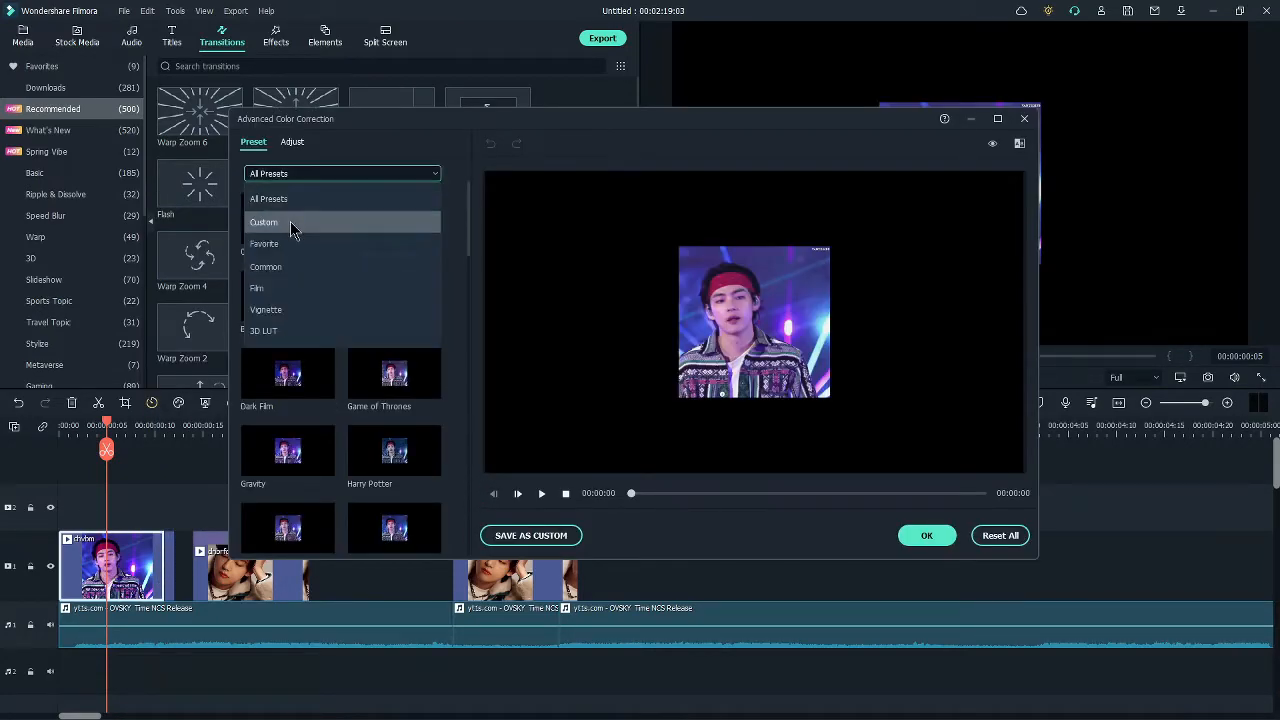
{"action": "left_click", "coordinate": [291, 223]}
{"action": "scroll", "coordinate": [400, 505], "scroll_direction": "down", "scroll_amount": 3}
{"action": "left_click", "coordinate": [411, 443]}
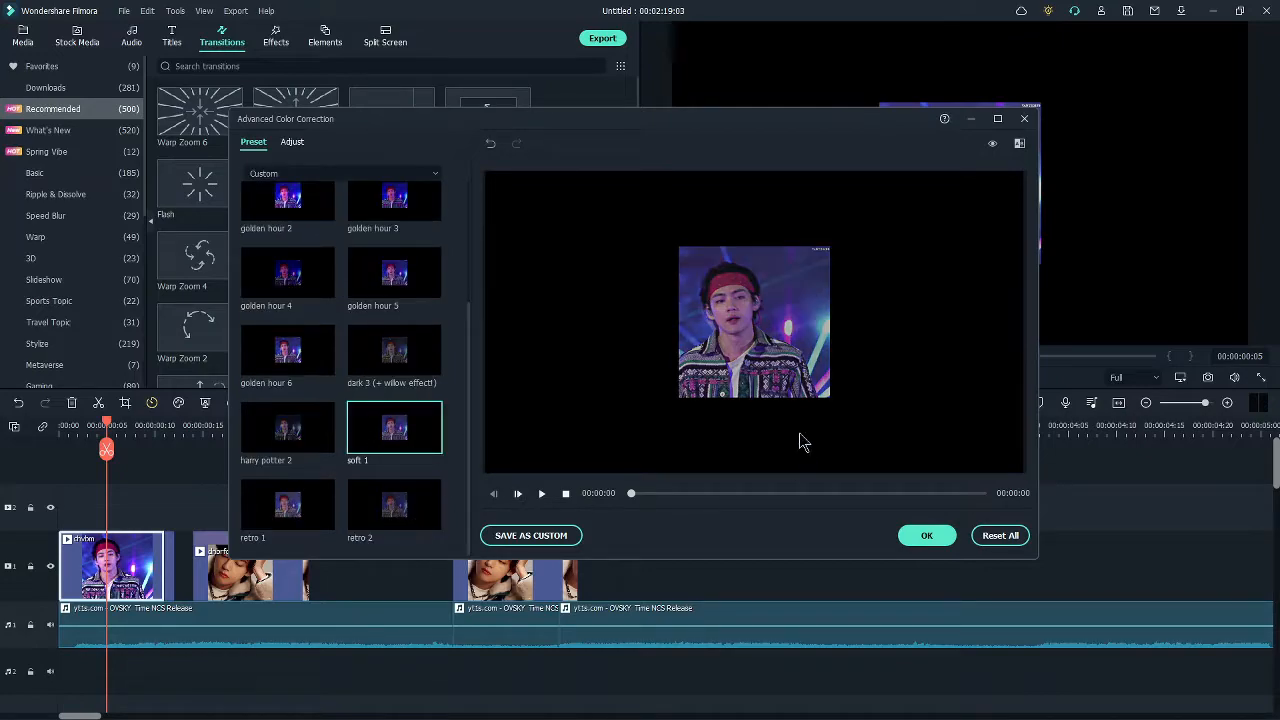
{"action": "left_click", "coordinate": [927, 535]}
Check the color-corrected clips by scrubbing the playhead along the timeline, stopping at 00:00:00:08.
{"action": "left_click_drag", "start_coordinate": [107, 424], "coordinate": [160, 435]}
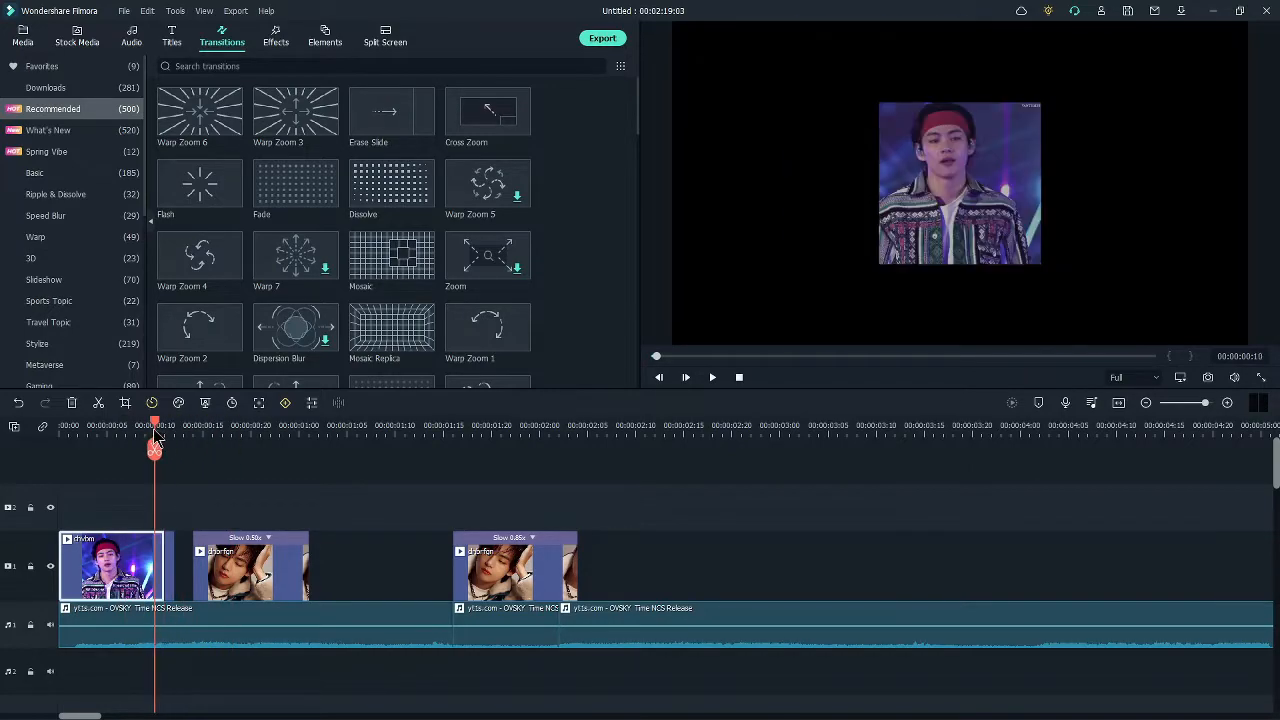
{"action": "left_click", "coordinate": [424, 541]}
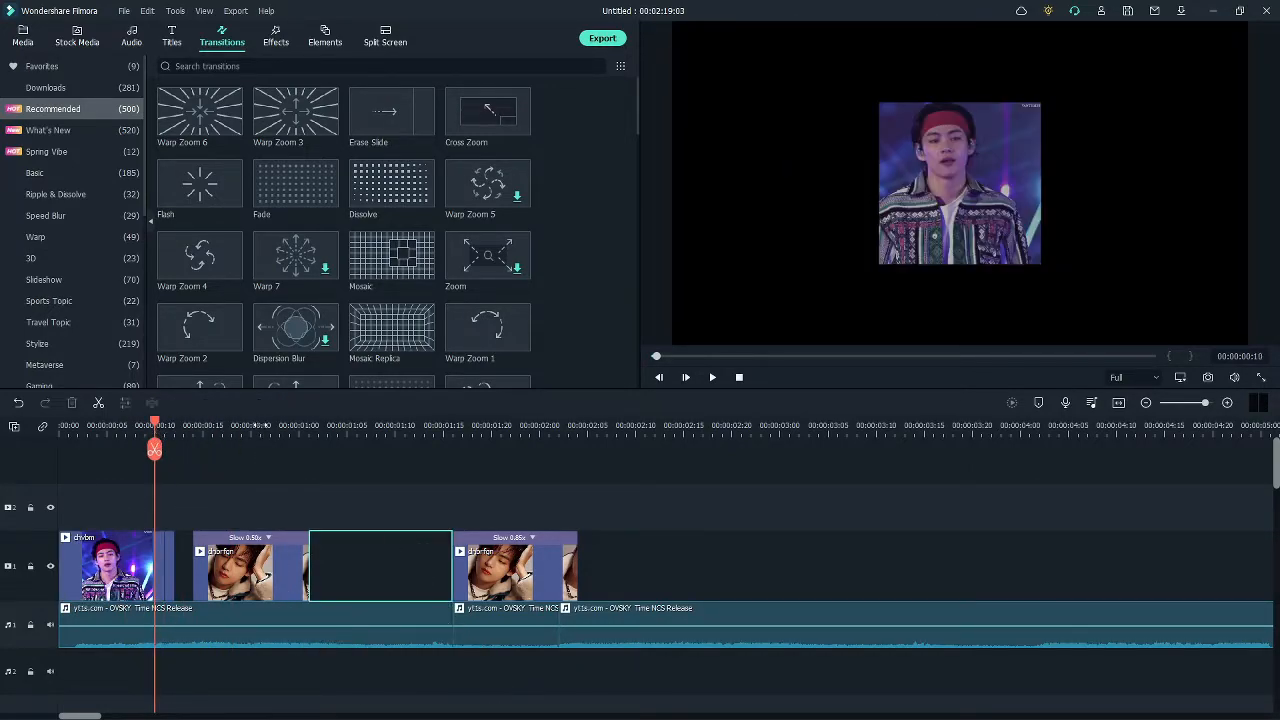
{"action": "left_click", "coordinate": [260, 426]}
{"action": "left_click", "coordinate": [756, 589]}
{"action": "left_click_drag", "start_coordinate": [514, 426], "coordinate": [138, 451]}
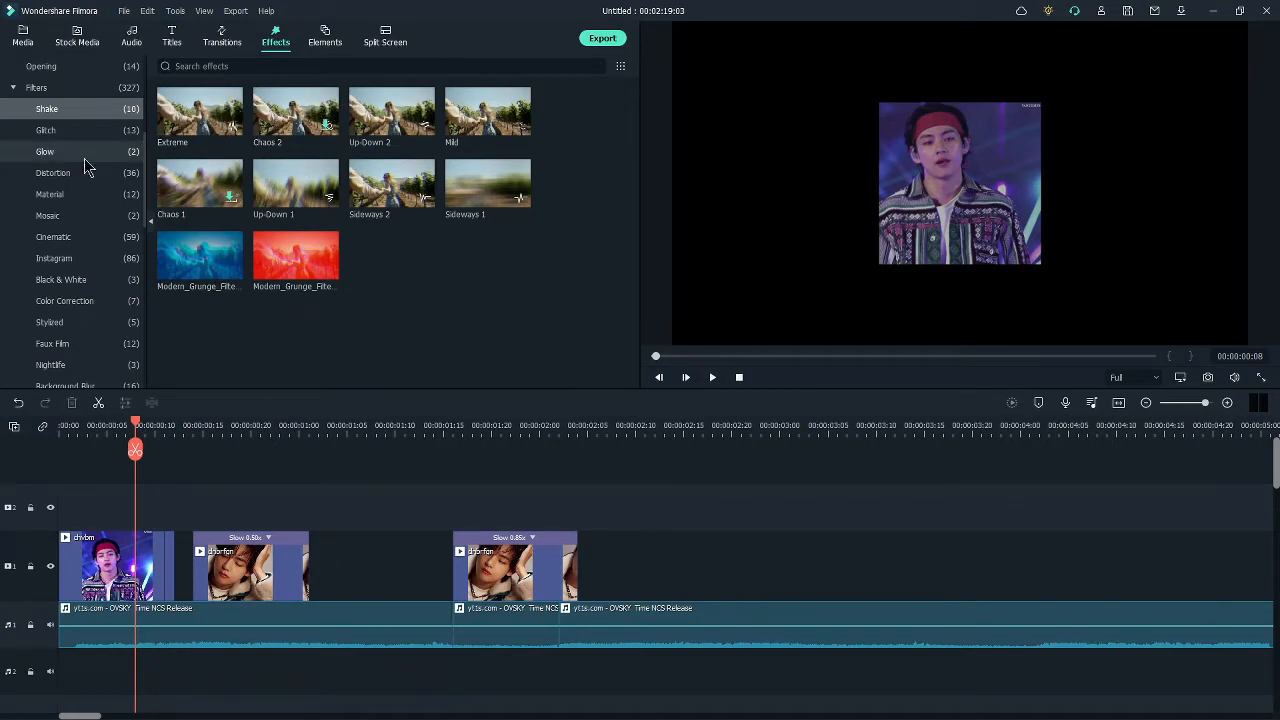
Look through the favorite effects in the effects library.
{"action": "scroll", "coordinate": [70, 170], "scroll_direction": "up", "scroll_amount": 3}
{"action": "left_click", "coordinate": [42, 66]}
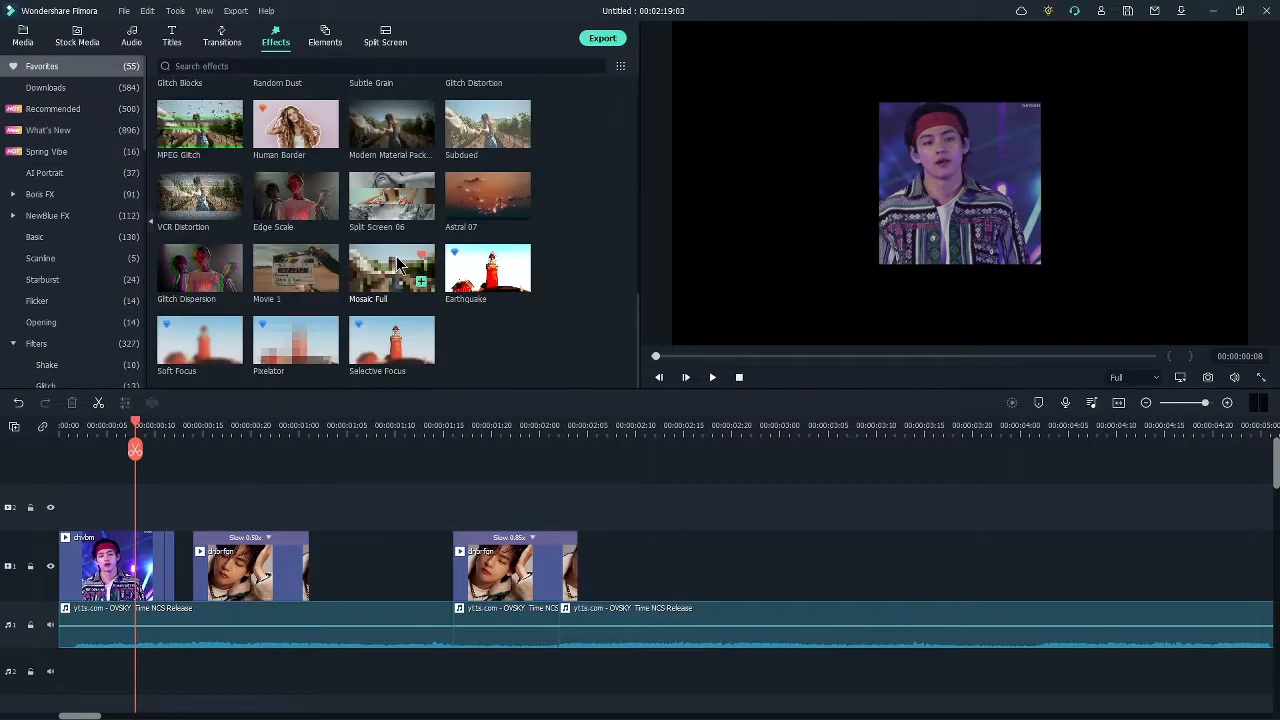
{"action": "scroll", "coordinate": [445, 285], "scroll_direction": "down", "scroll_amount": 10}
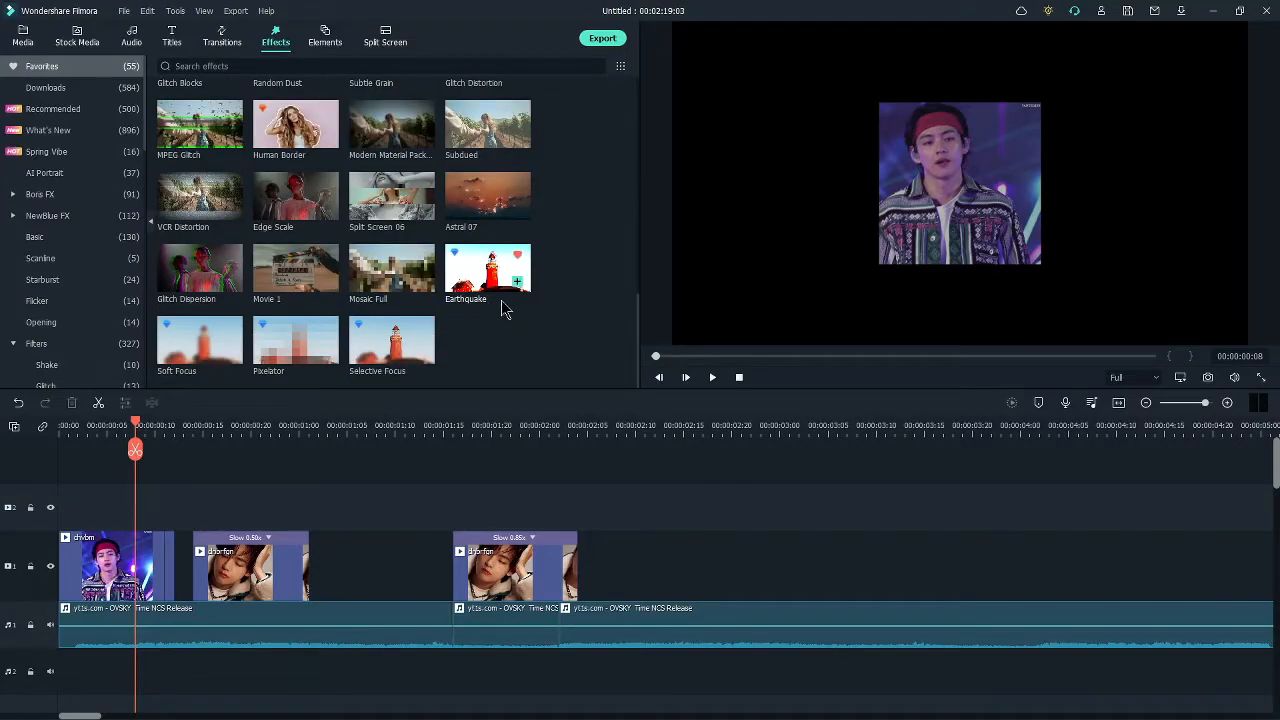
{"action": "scroll", "coordinate": [540, 295], "scroll_direction": "up", "scroll_amount": 10}
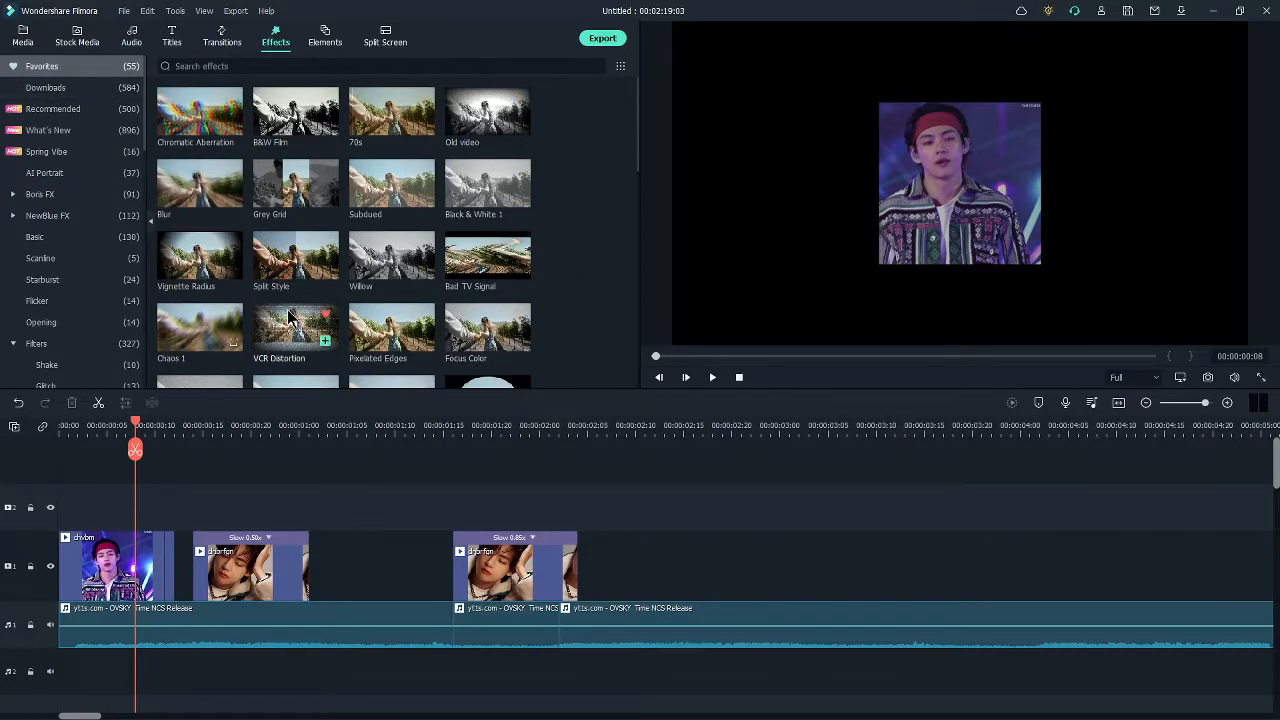
{"action": "scroll", "coordinate": [290, 309], "scroll_direction": "down", "scroll_amount": 10}
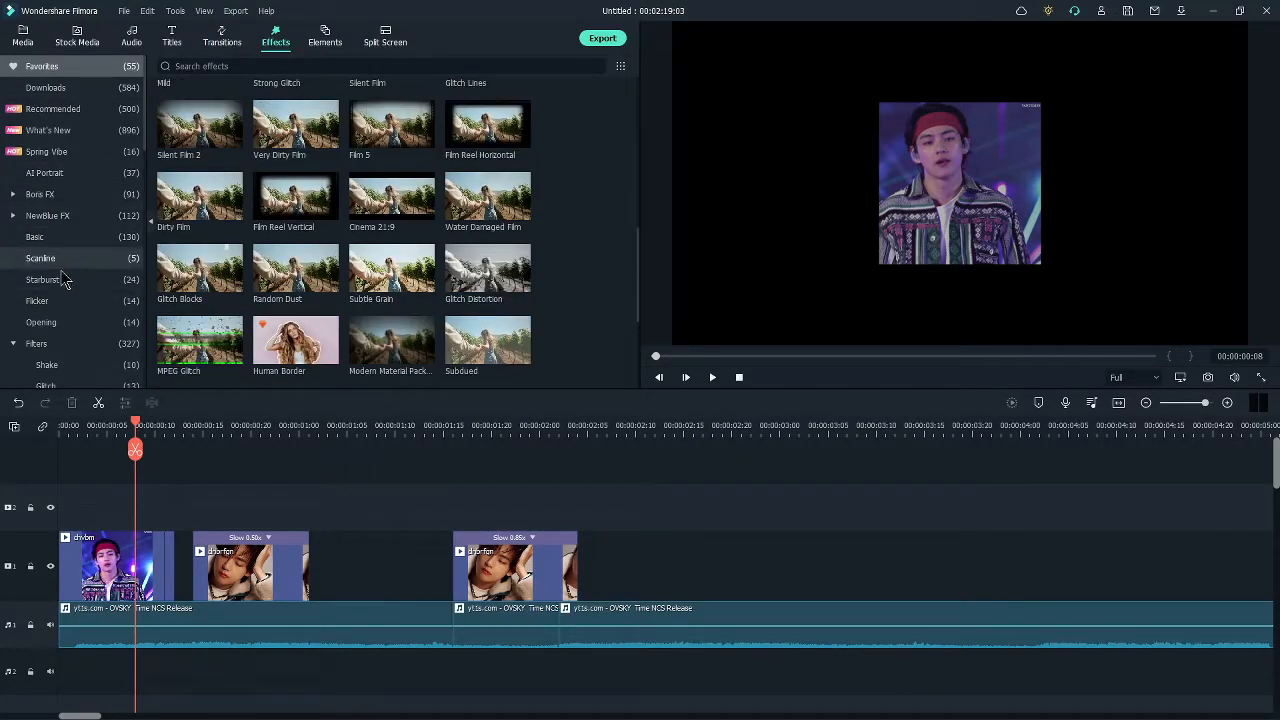
Look through the filter categories of the effects library, including Glitch, Glow, Distortion, Cinematic, Instagram and Faux Film.
{"action": "scroll", "coordinate": [56, 340], "scroll_direction": "down", "scroll_amount": 4}
{"action": "left_click", "coordinate": [55, 196]}
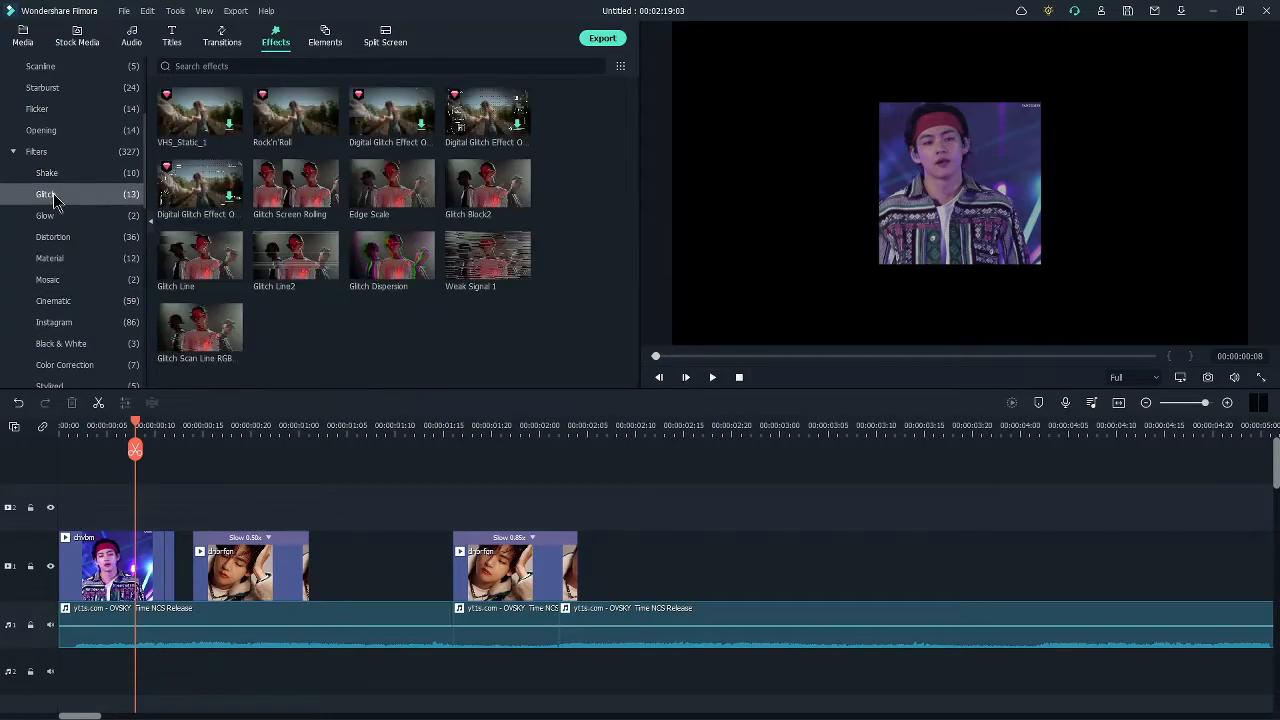
{"action": "left_click", "coordinate": [62, 215]}
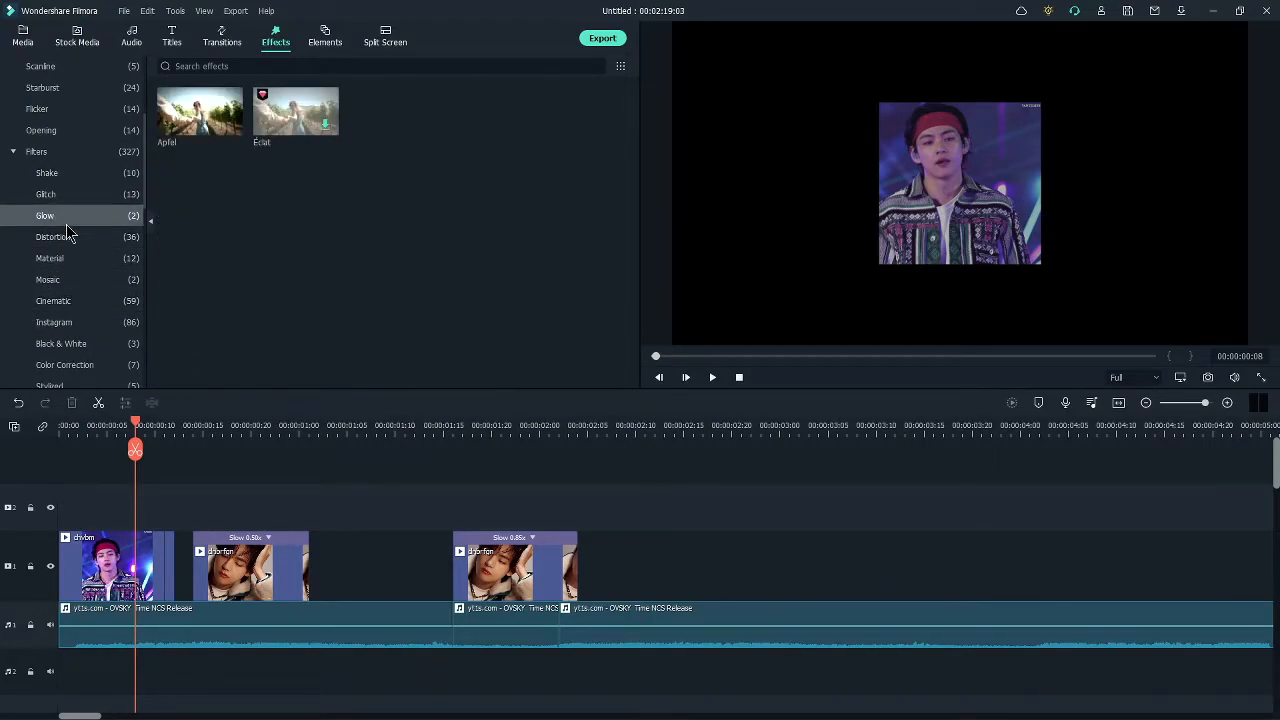
{"action": "left_click", "coordinate": [63, 236]}
{"action": "left_click", "coordinate": [62, 259]}
{"action": "left_click", "coordinate": [63, 303]}
{"action": "left_click", "coordinate": [61, 325]}
{"action": "left_click", "coordinate": [62, 284]}
{"action": "left_click", "coordinate": [62, 218]}
{"action": "left_click", "coordinate": [62, 282]}
{"action": "left_click", "coordinate": [61, 304]}
{"action": "left_click", "coordinate": [59, 328]}
{"action": "scroll", "coordinate": [82, 325], "scroll_direction": "down", "scroll_amount": 2}
{"action": "left_click", "coordinate": [78, 218]}
{"action": "left_click", "coordinate": [77, 237]}
{"action": "left_click", "coordinate": [75, 280]}
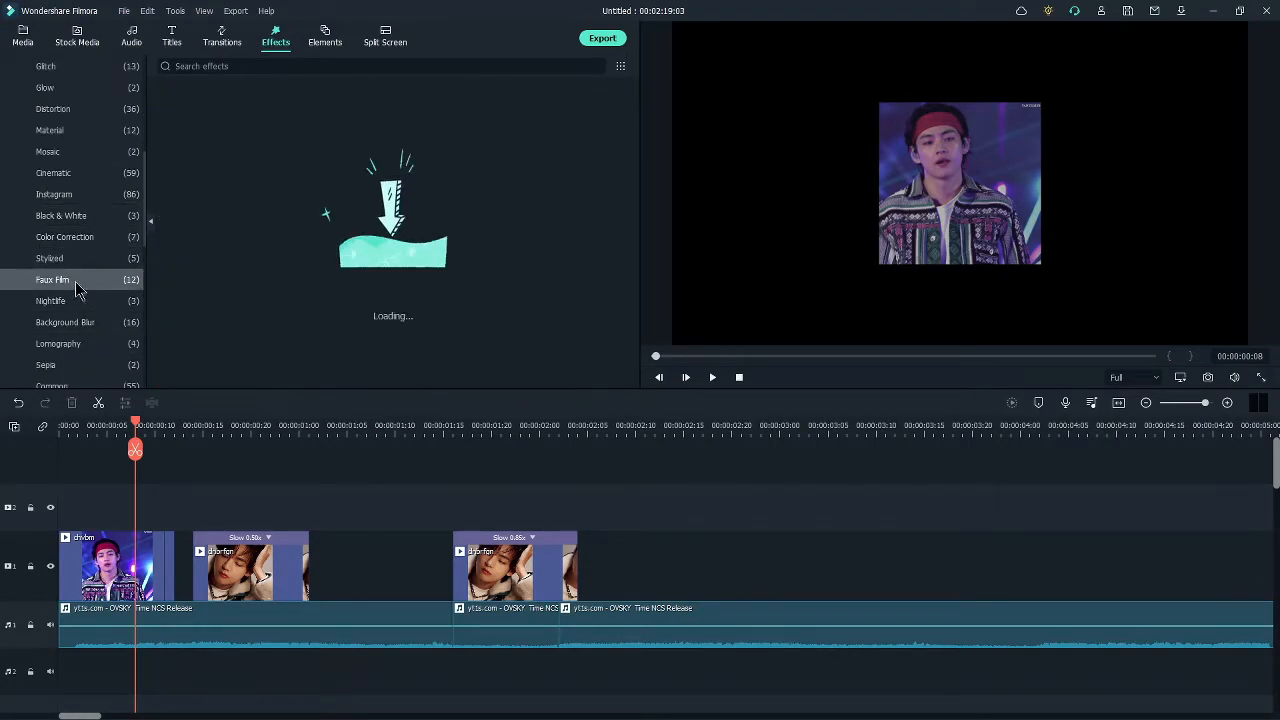
{"action": "scroll", "coordinate": [63, 243], "scroll_direction": "up", "scroll_amount": 3}
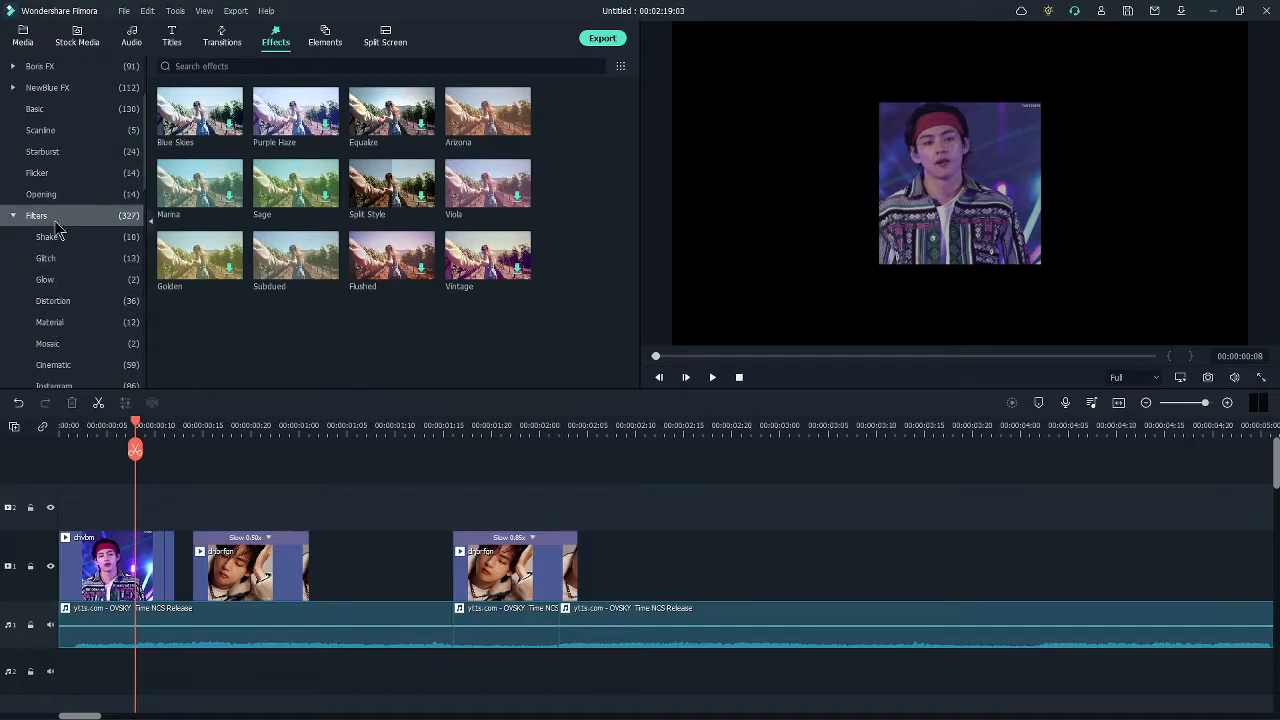
Apply the Shake filter Chaos 2 to the second clip on the video track.
{"action": "left_click", "coordinate": [55, 222]}
{"action": "left_click", "coordinate": [52, 240]}
{"action": "left_click", "coordinate": [30, 219]}
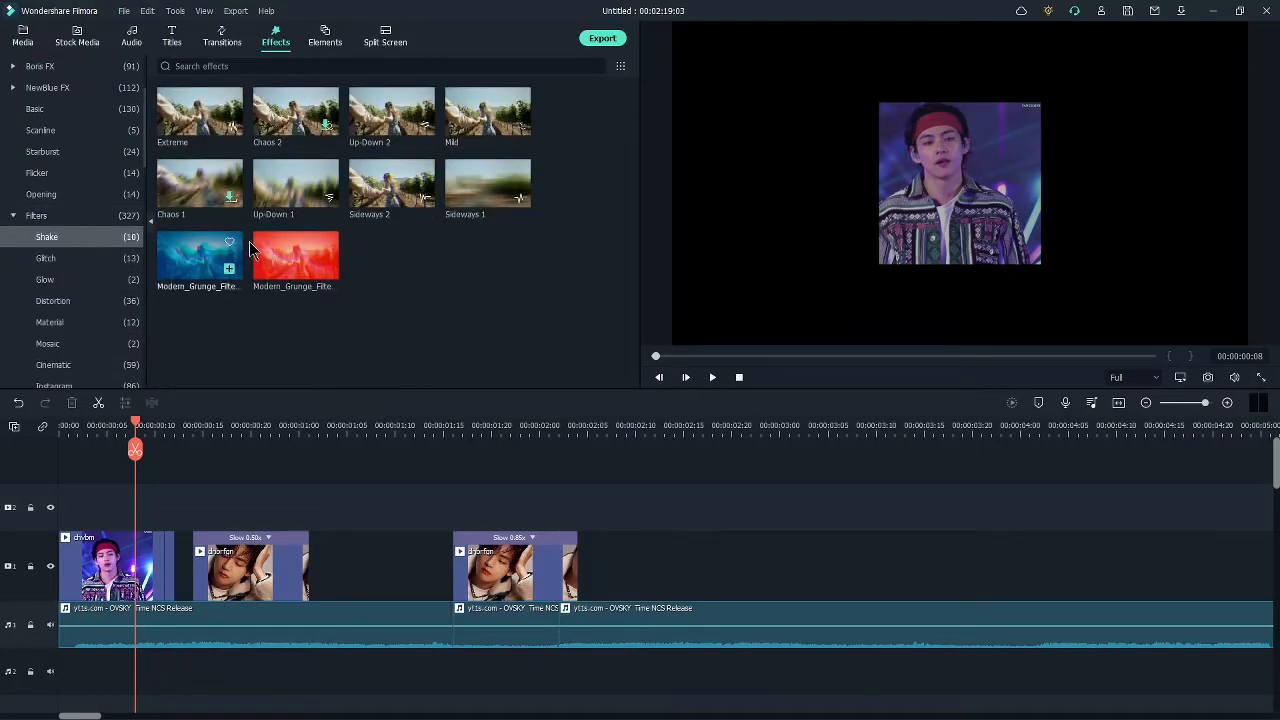
{"action": "left_click_drag", "start_coordinate": [276, 136], "coordinate": [275, 183]}
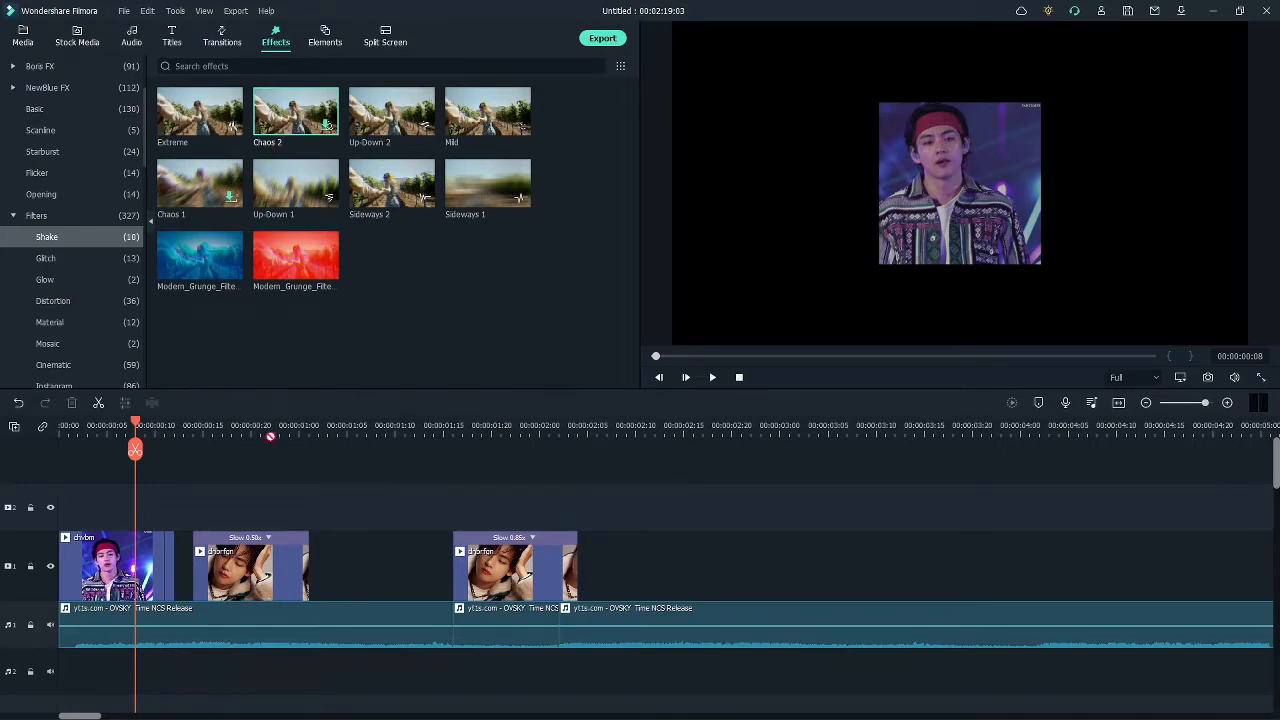
{"action": "left_click_drag", "start_coordinate": [271, 156], "coordinate": [212, 576]}
Review the effect settings of the second clip, examining the frequency, position and RGB Separate parameters of Chaos 2.
{"action": "double_click", "coordinate": [241, 571]}
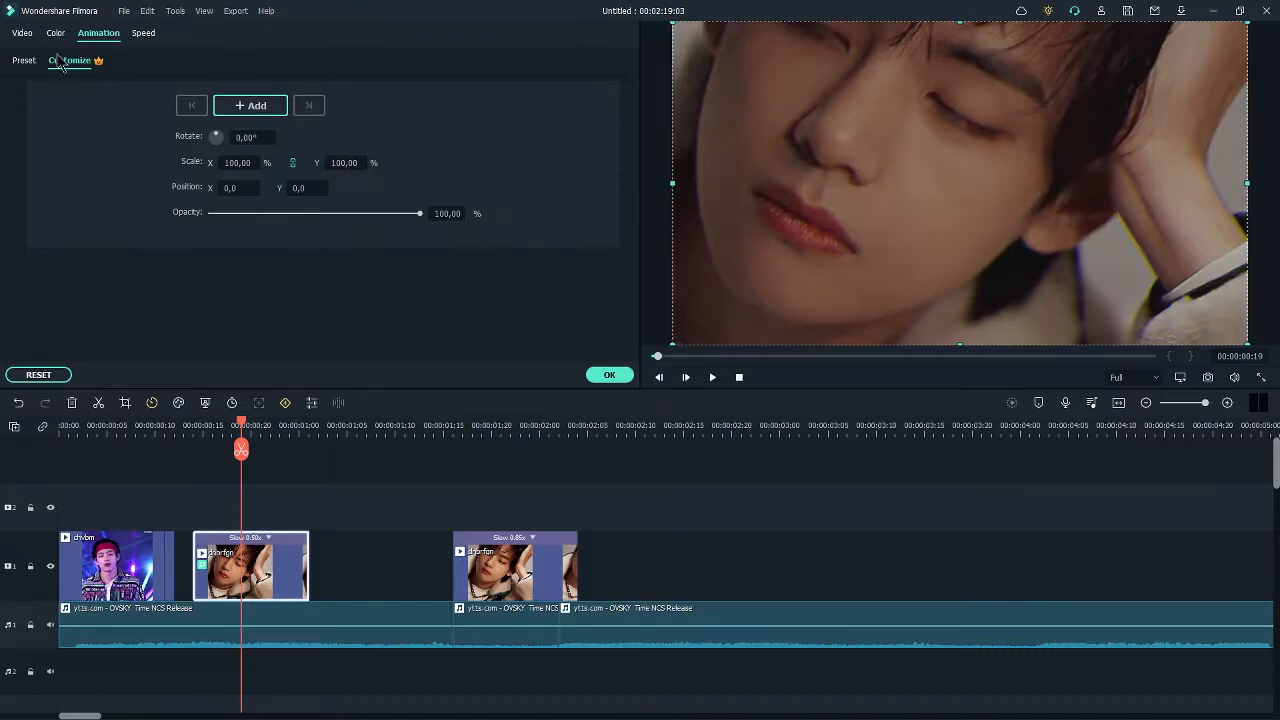
{"action": "left_click", "coordinate": [23, 35]}
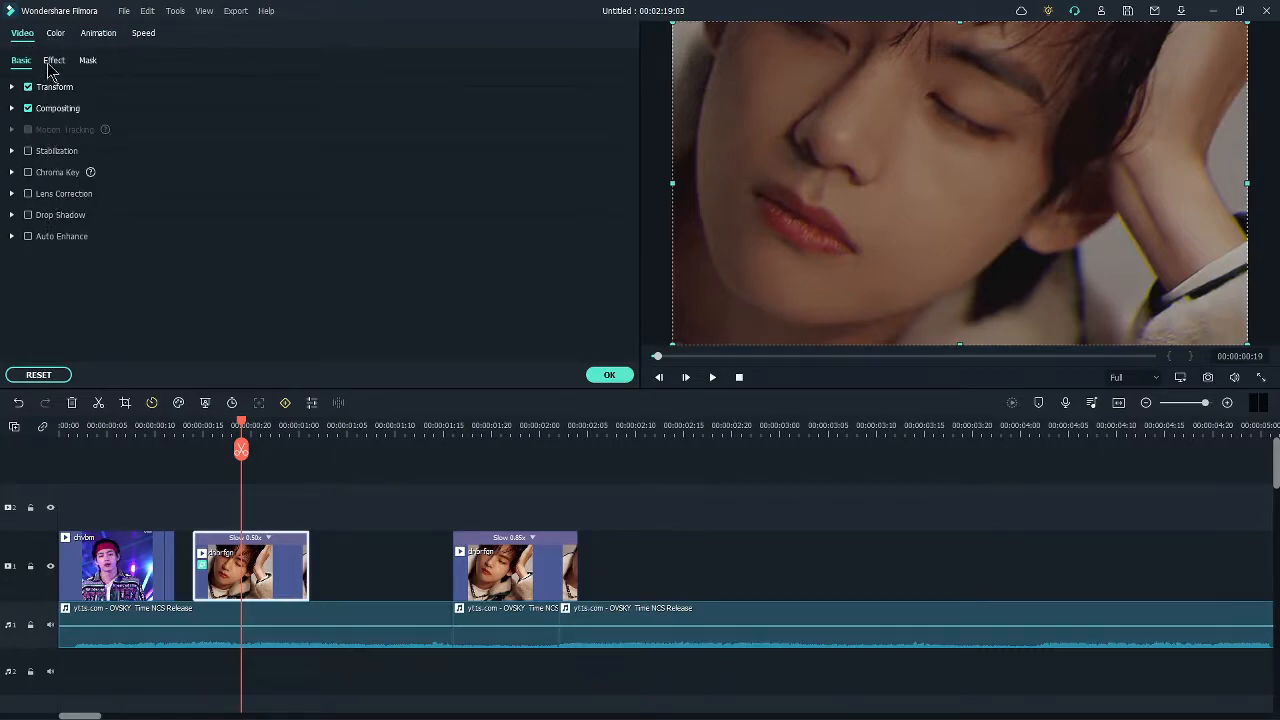
{"action": "left_click", "coordinate": [54, 62]}
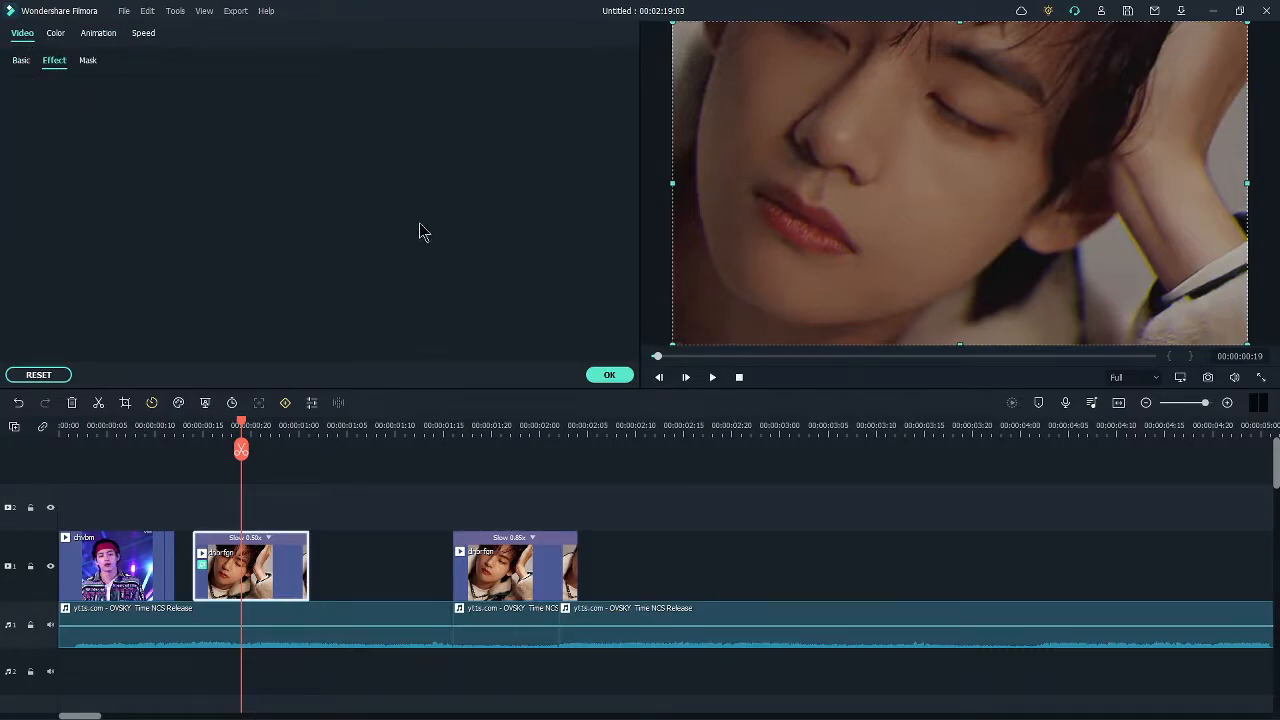
{"action": "left_click", "coordinate": [609, 375]}
{"action": "double_click", "coordinate": [280, 585]}
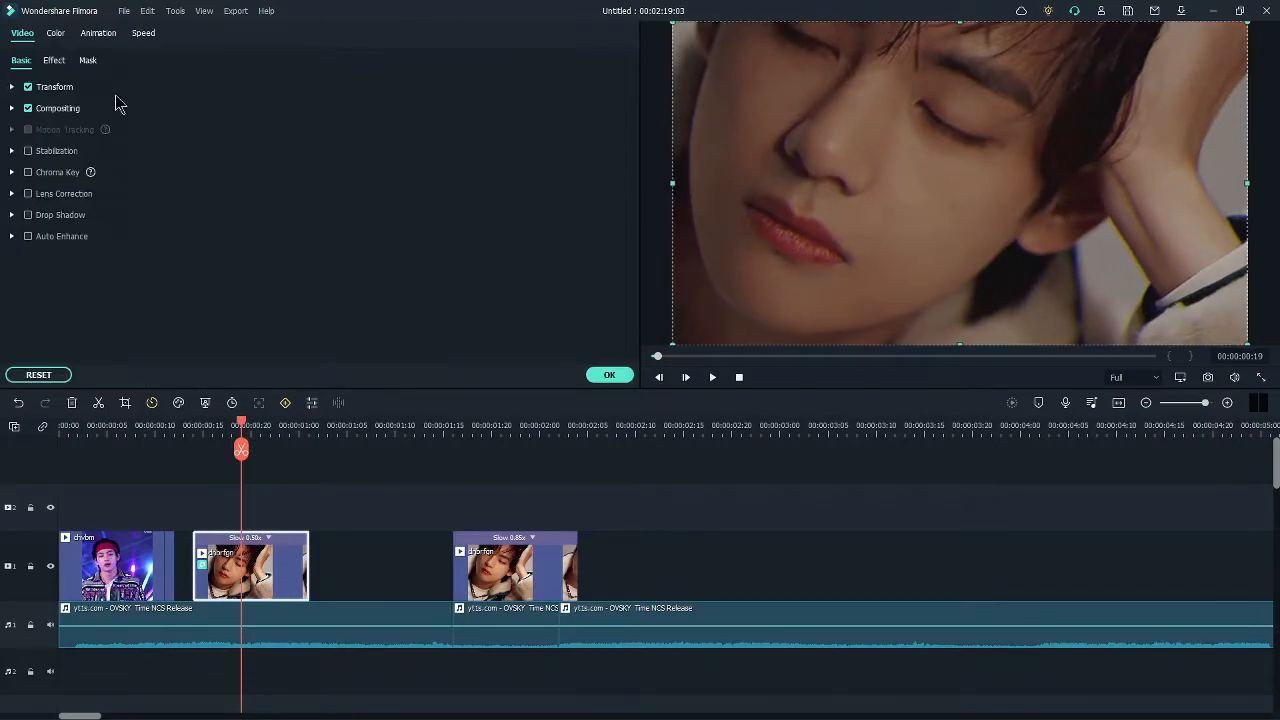
{"action": "left_click", "coordinate": [54, 62]}
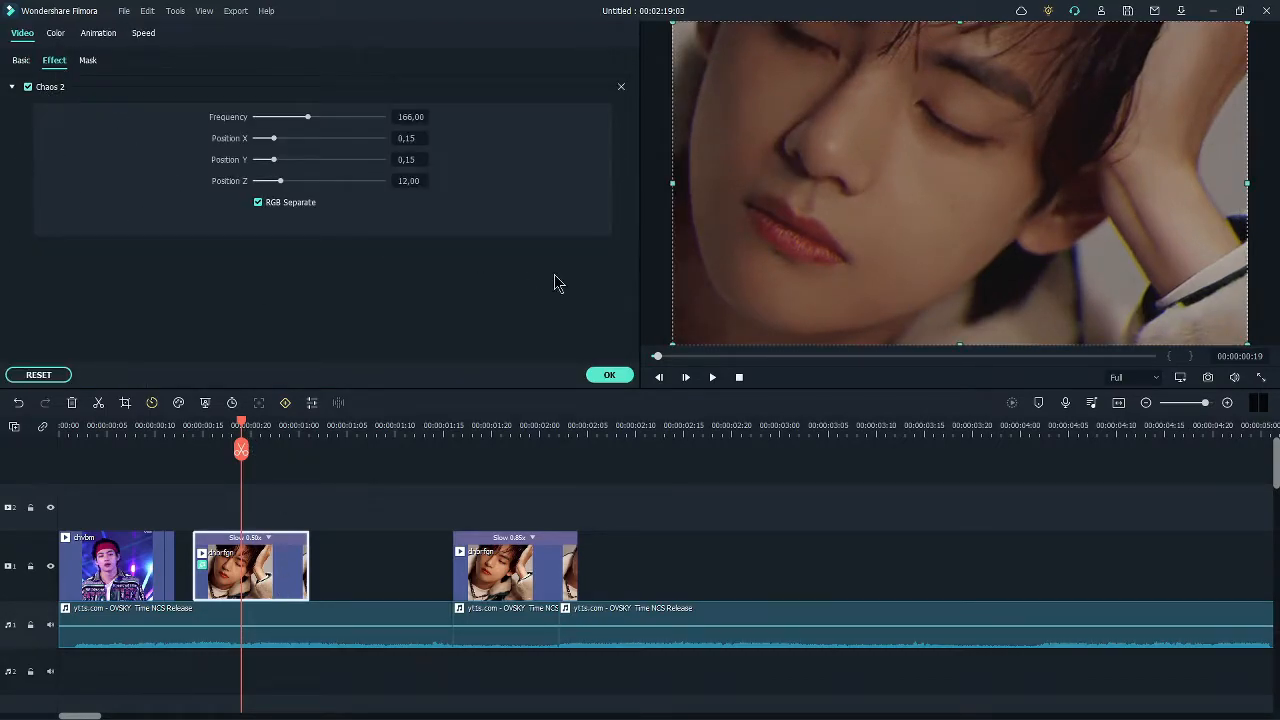
{"action": "left_click", "coordinate": [261, 432]}
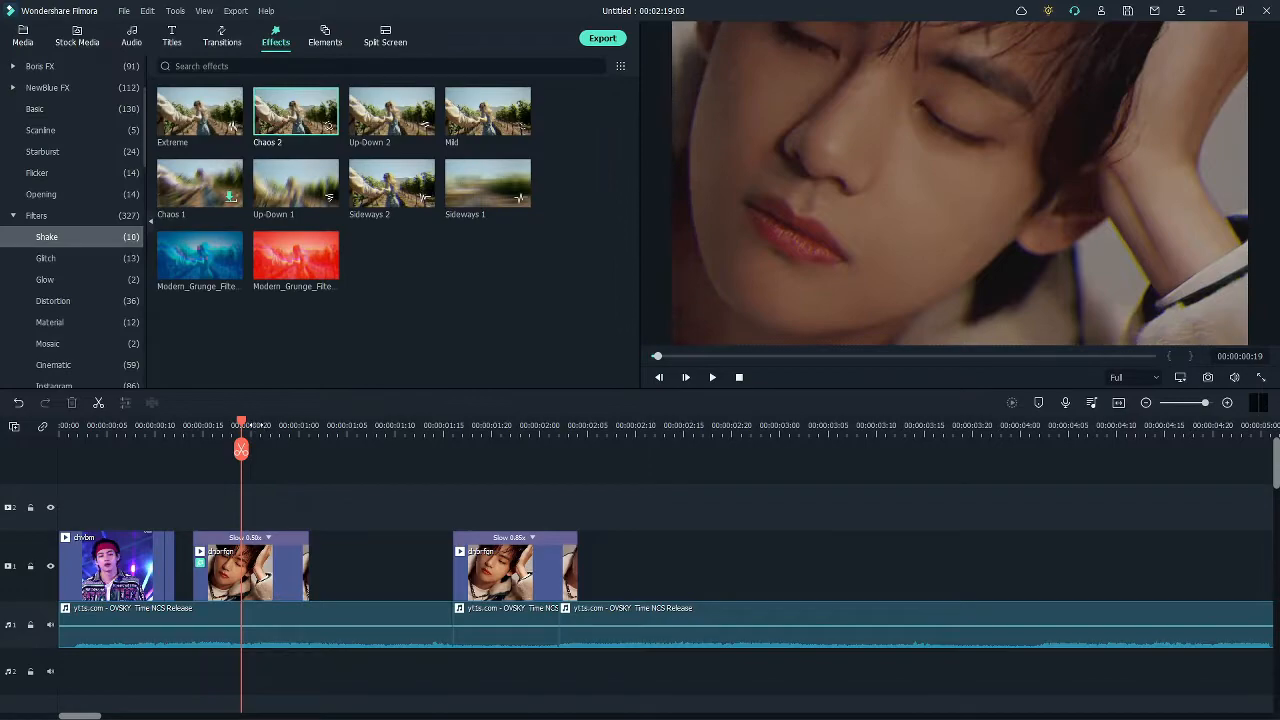
{"action": "double_click", "coordinate": [260, 563]}
{"action": "left_click", "coordinate": [54, 62]}
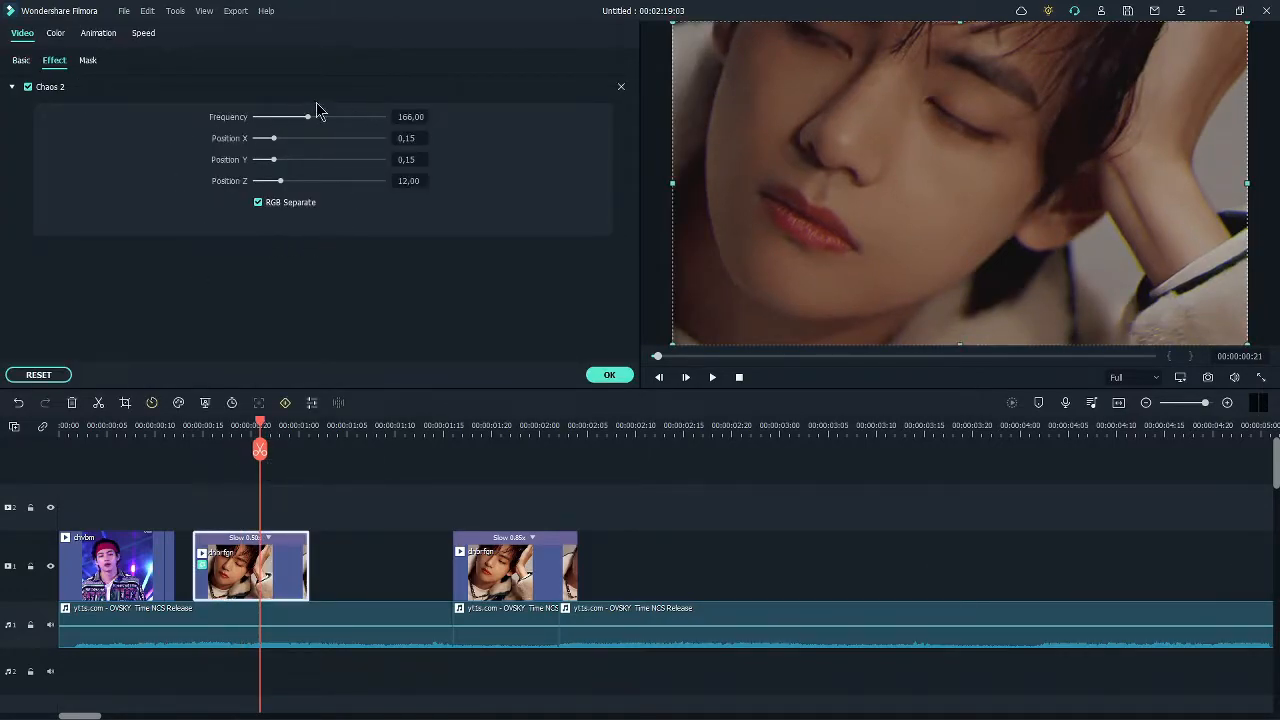
{"action": "left_click", "coordinate": [609, 374]}
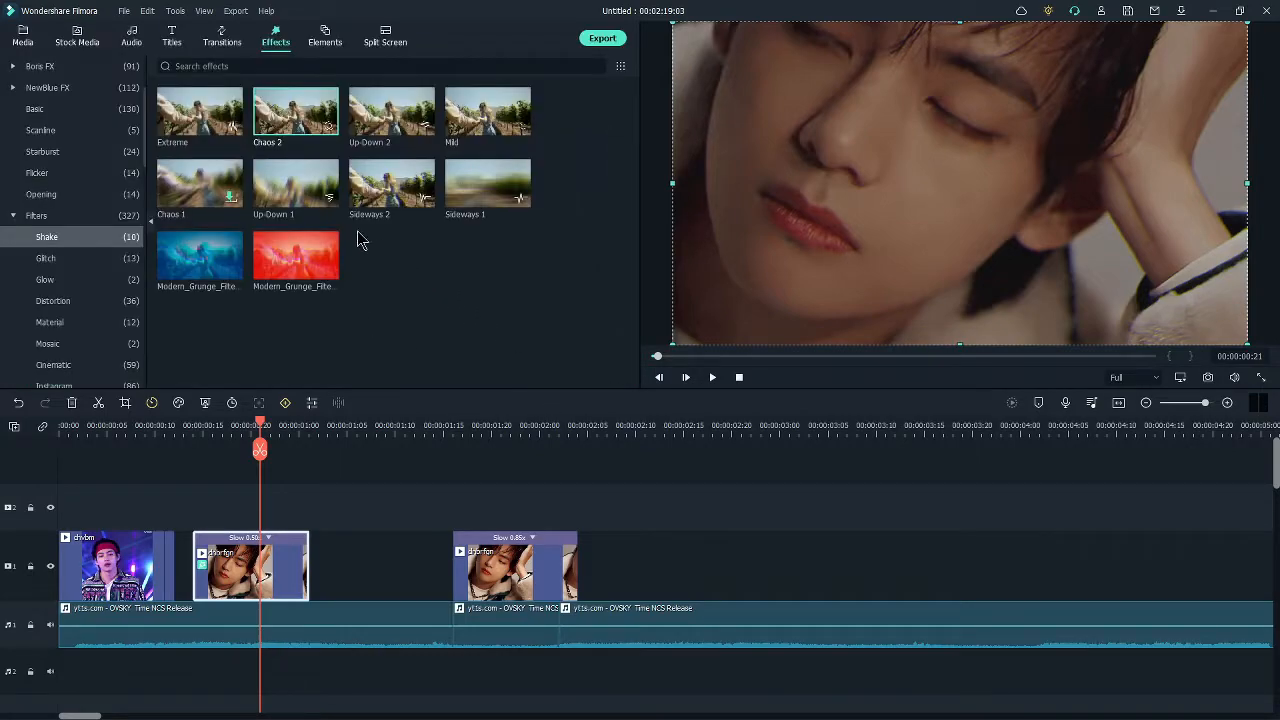
Apply the favorite effect Human Border to the second clip, render the timeline preview and check the result at 00:00:00:17.
{"action": "left_click", "coordinate": [50, 68]}
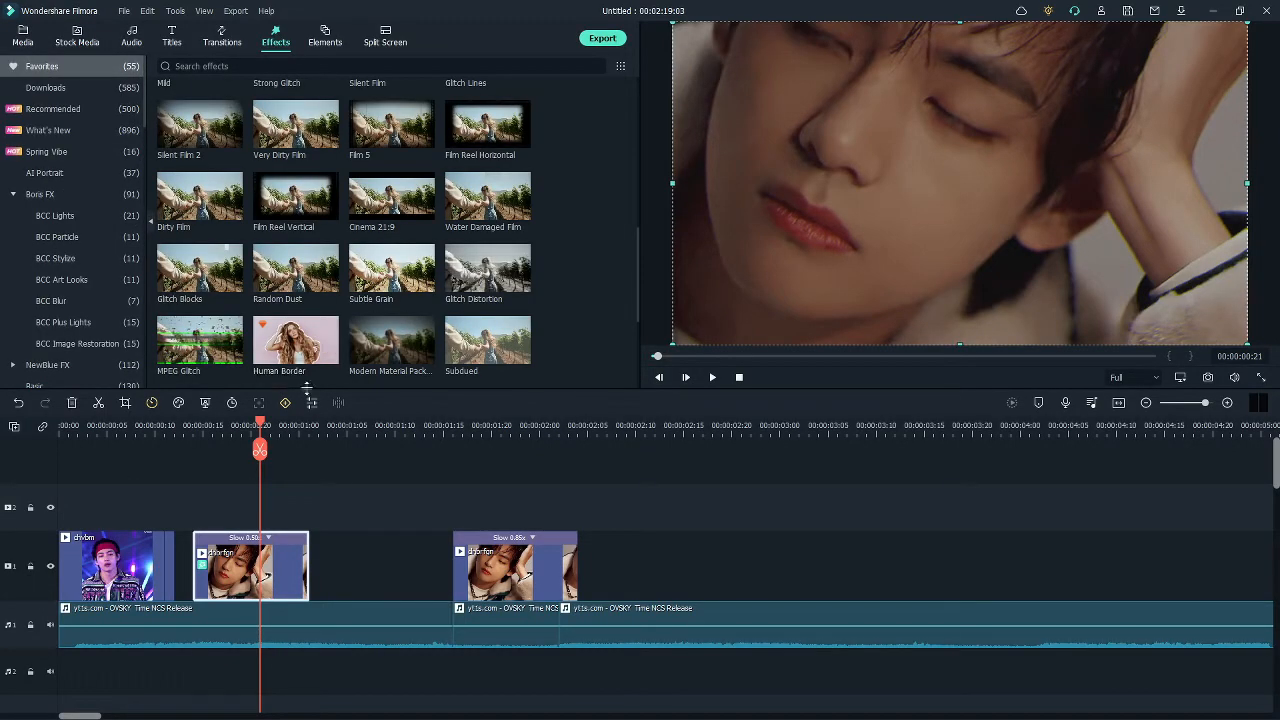
{"action": "left_click_drag", "start_coordinate": [290, 345], "coordinate": [236, 572]}
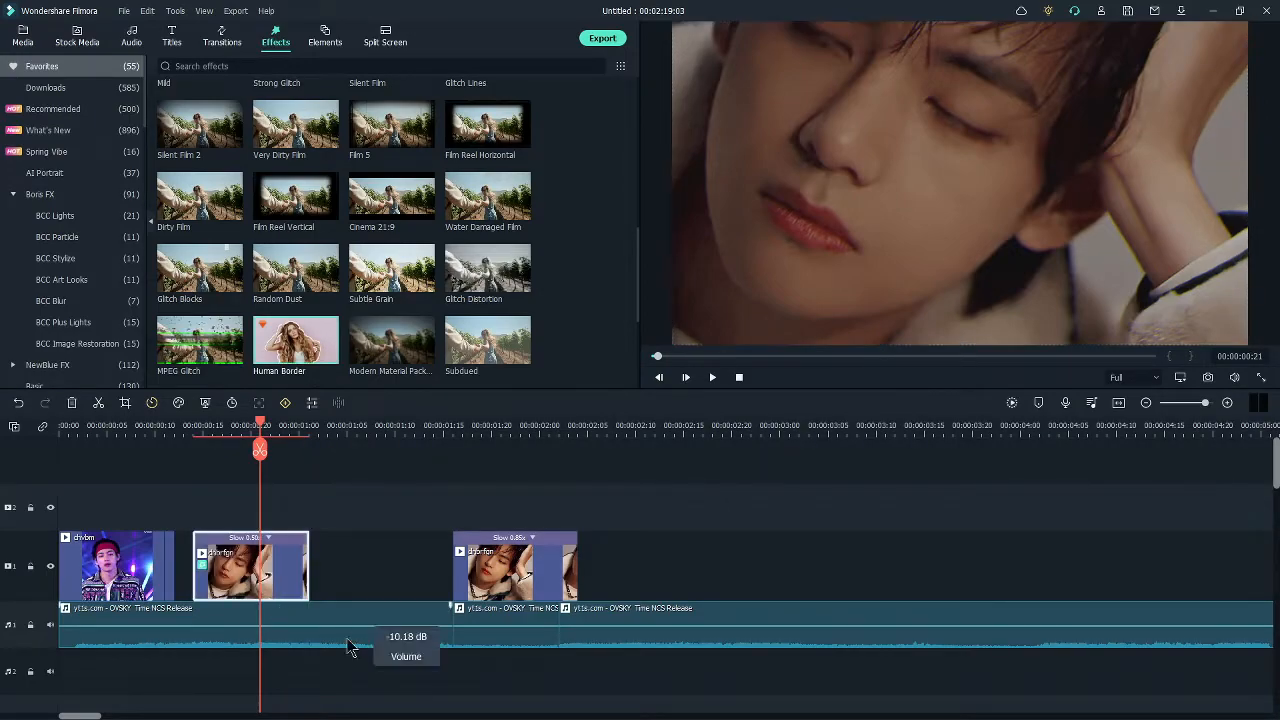
{"action": "left_click_drag", "start_coordinate": [231, 425], "coordinate": [260, 455]}
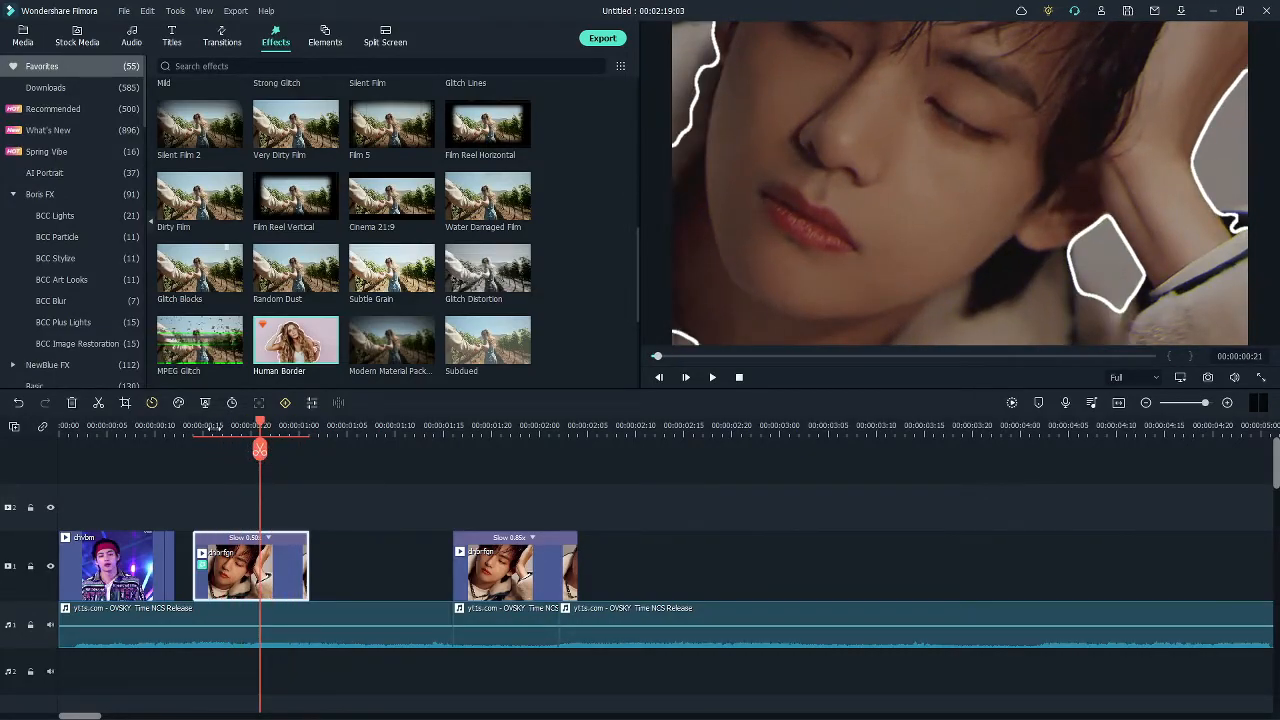
{"action": "left_click", "coordinate": [1012, 402]}
{"action": "left_click", "coordinate": [222, 428]}
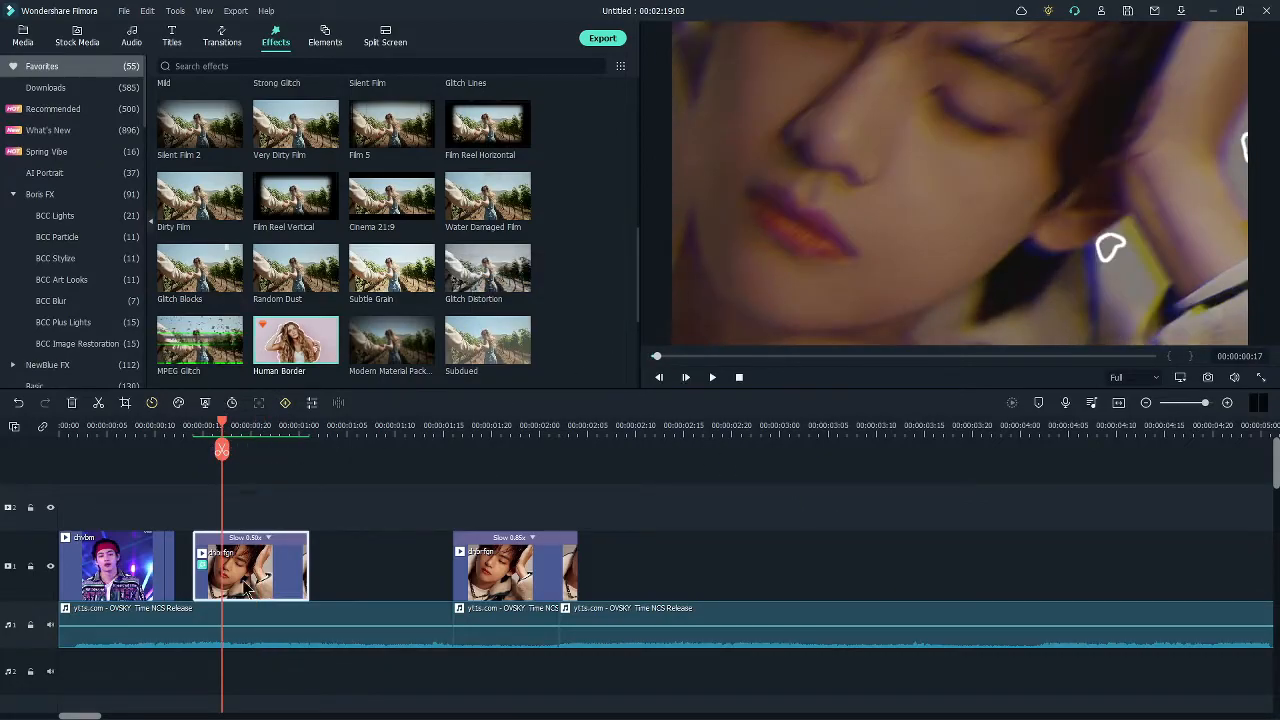
Set the Human Border start color to yellow-green and its end color to dark purple, checking the outline by scrubbing the clip.
{"action": "double_click", "coordinate": [300, 572]}
{"action": "left_click", "coordinate": [56, 62]}
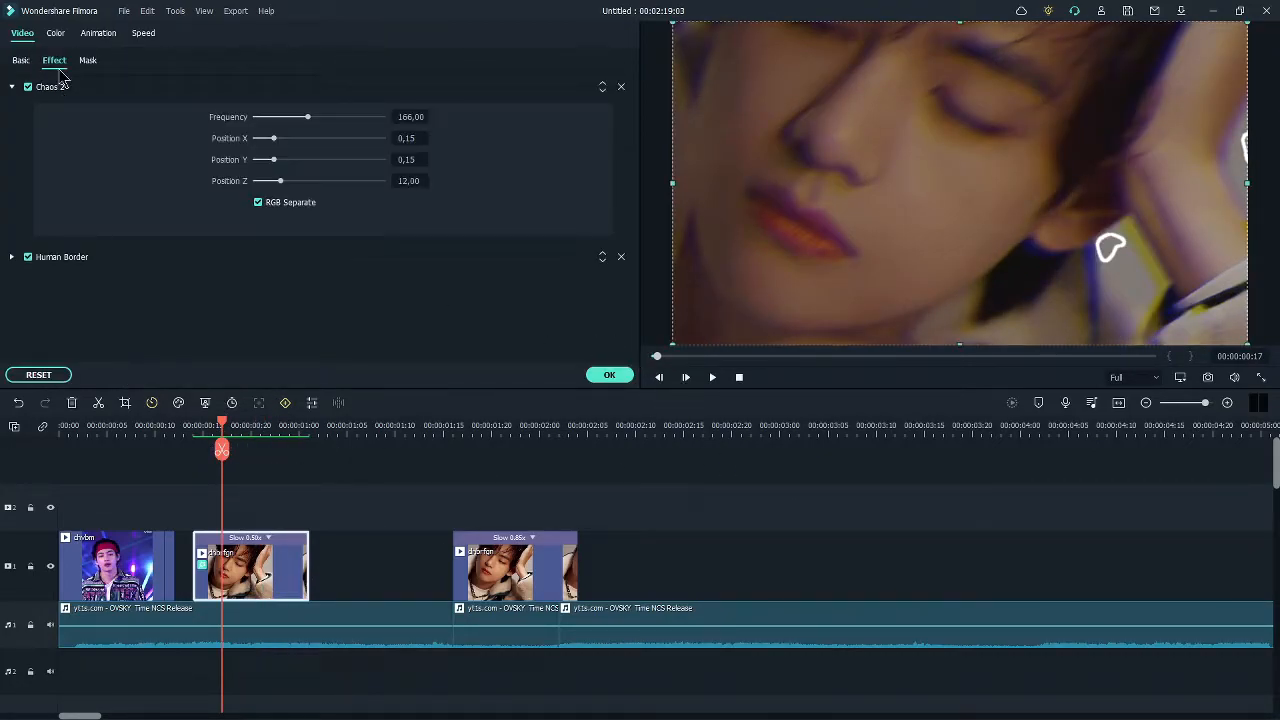
{"action": "left_click", "coordinate": [12, 258]}
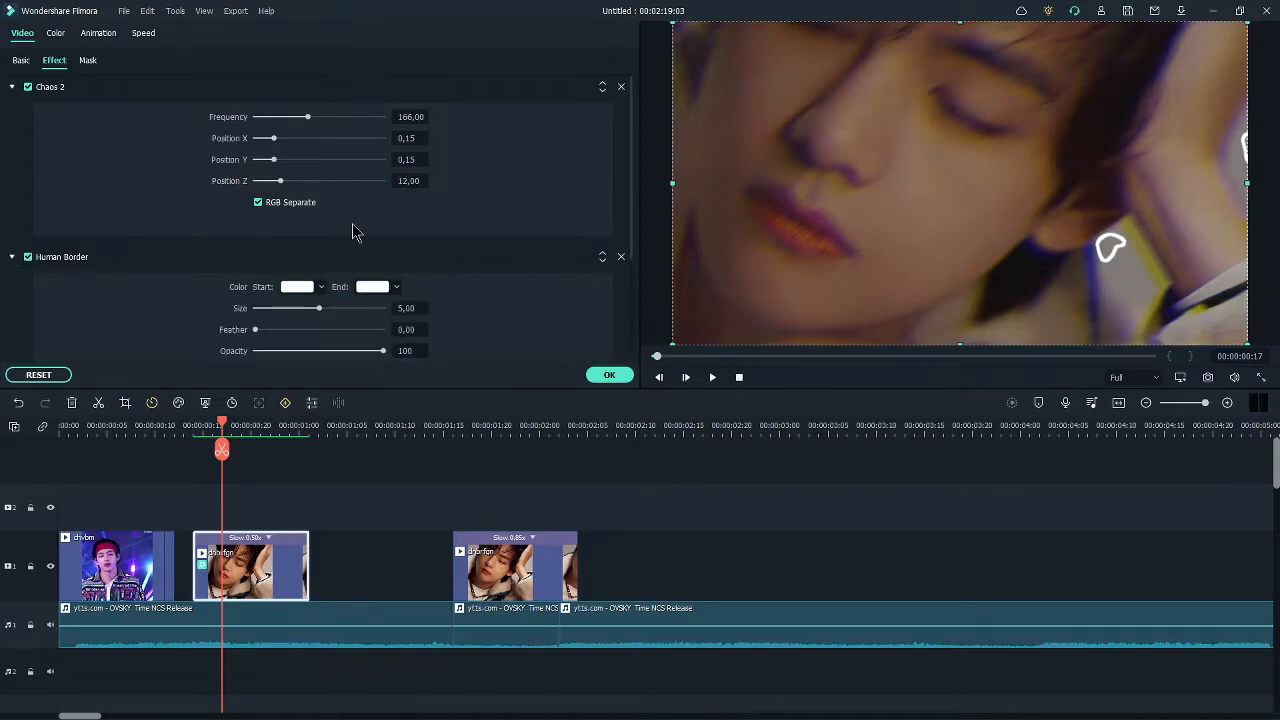
{"action": "scroll", "coordinate": [352, 232], "scroll_direction": "down", "scroll_amount": 3}
{"action": "left_click", "coordinate": [320, 134]}
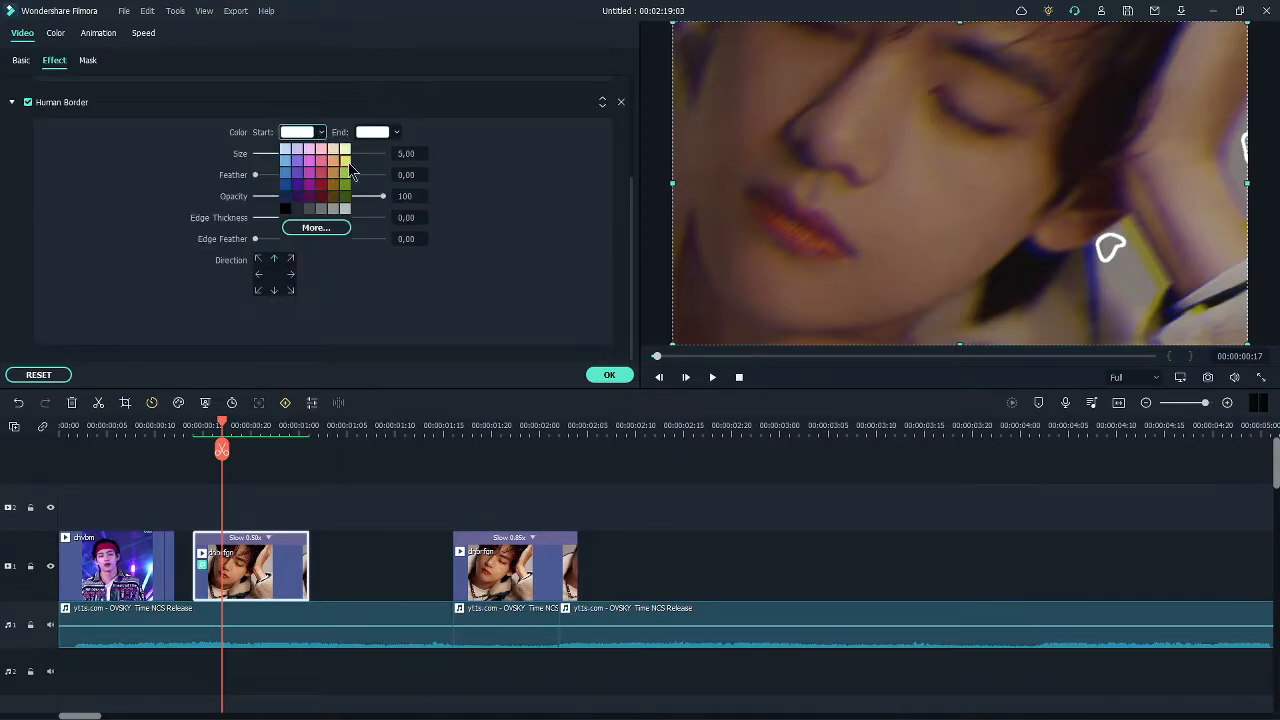
{"action": "left_click", "coordinate": [346, 161]}
{"action": "left_click", "coordinate": [396, 133]}
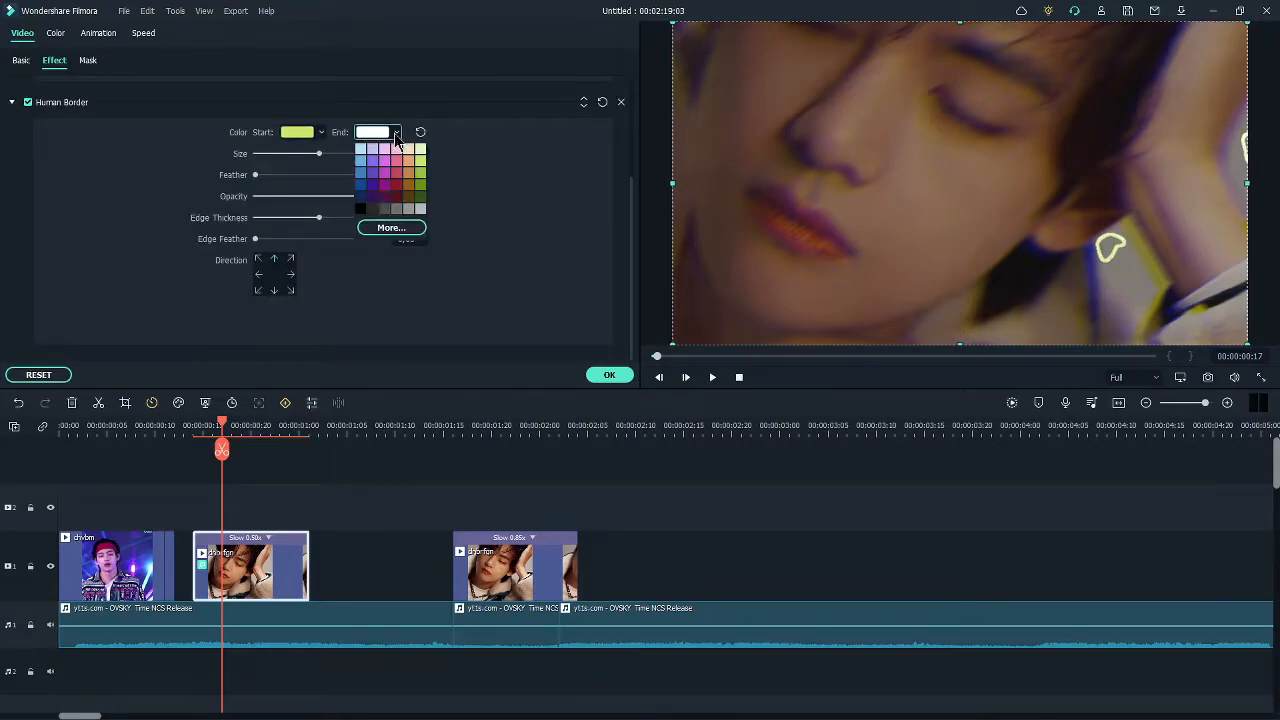
{"action": "left_click", "coordinate": [373, 205]}
{"action": "left_click", "coordinate": [610, 377]}
{"action": "left_click_drag", "start_coordinate": [229, 431], "coordinate": [297, 438]}
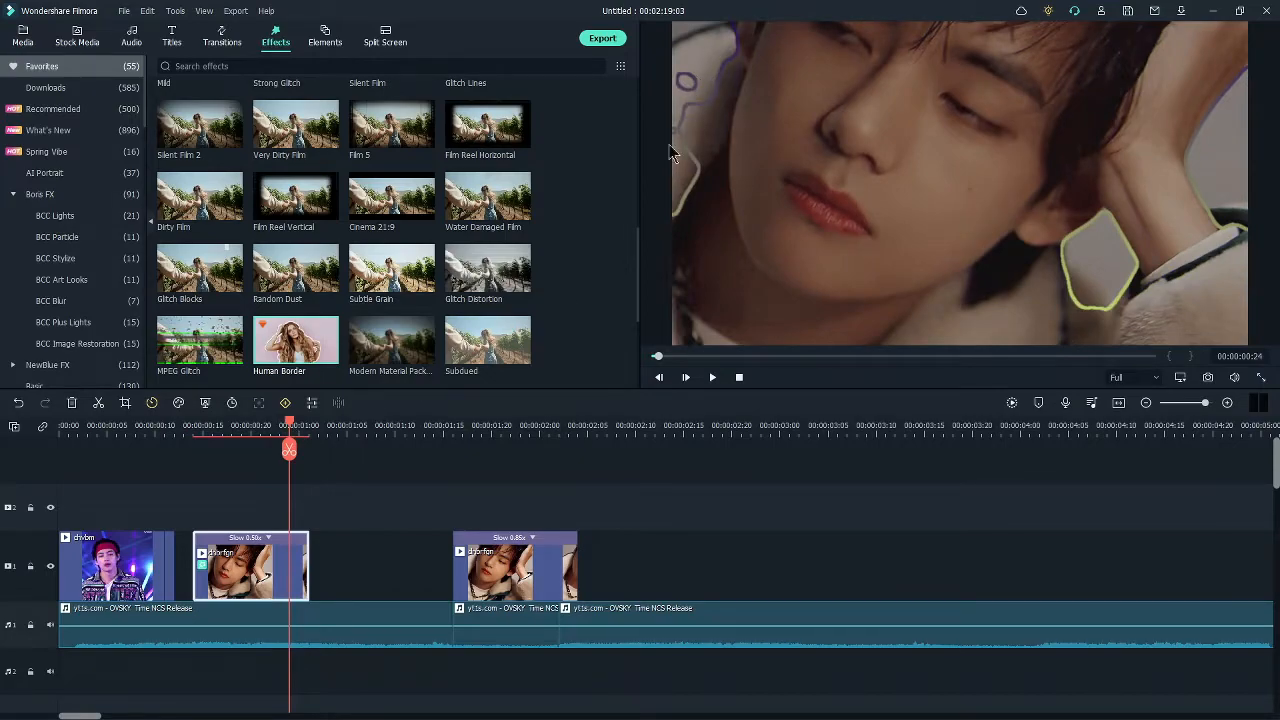
{"action": "left_click_drag", "start_coordinate": [289, 432], "coordinate": [222, 438]}
Lower the Chaos 2 frequency on the second clip to 35,42 and check the shake at 00:00:00:19.
{"action": "double_click", "coordinate": [253, 575]}
{"action": "left_click", "coordinate": [54, 61]}
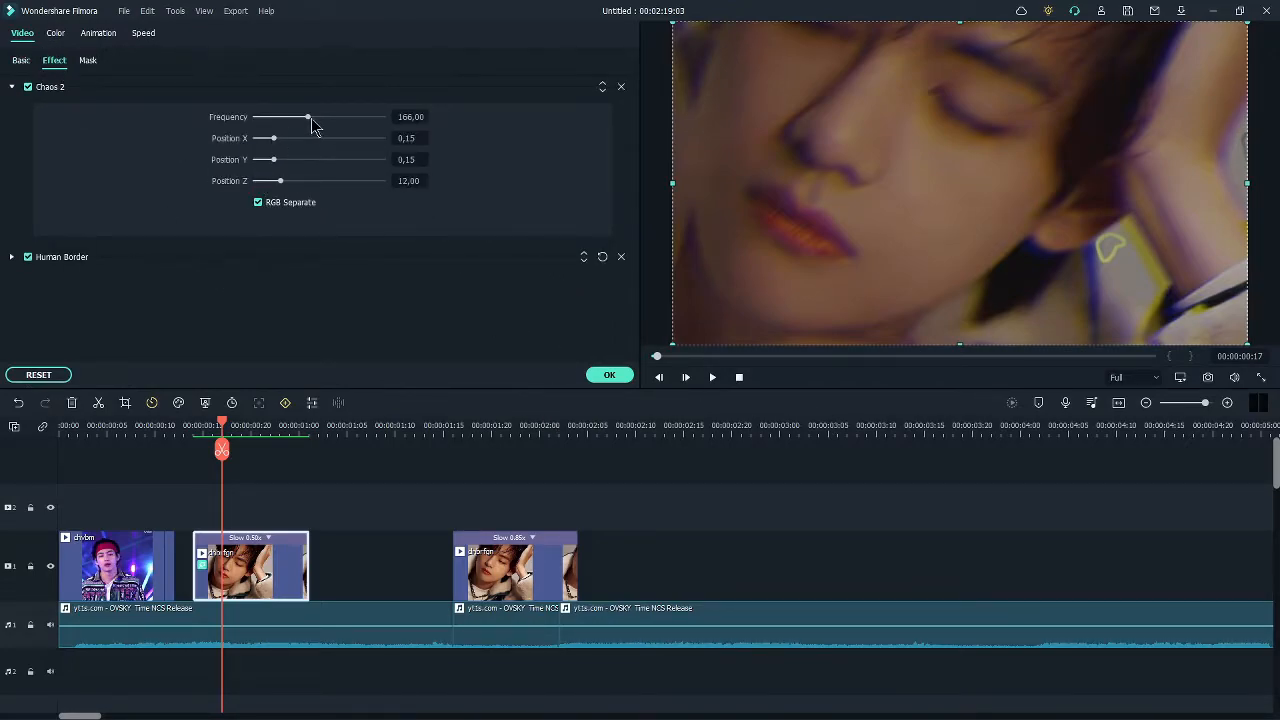
{"action": "left_click_drag", "start_coordinate": [307, 118], "coordinate": [266, 124]}
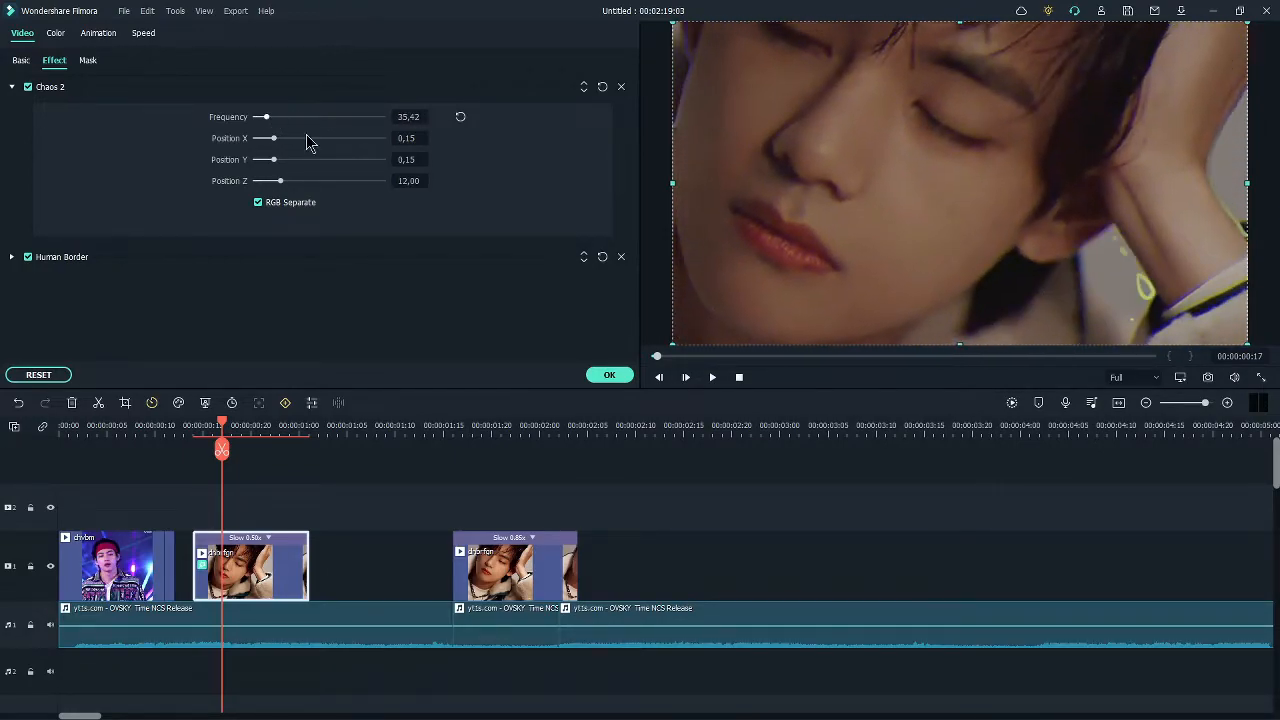
{"action": "left_click", "coordinate": [612, 376]}
{"action": "mouse_move", "coordinate": [222, 428]}
{"action": "left_mouse_down"}
{"action": "mouse_move", "coordinate": [277, 432]}
{"action": "mouse_move", "coordinate": [241, 434]}
{"action": "left_mouse_up"}
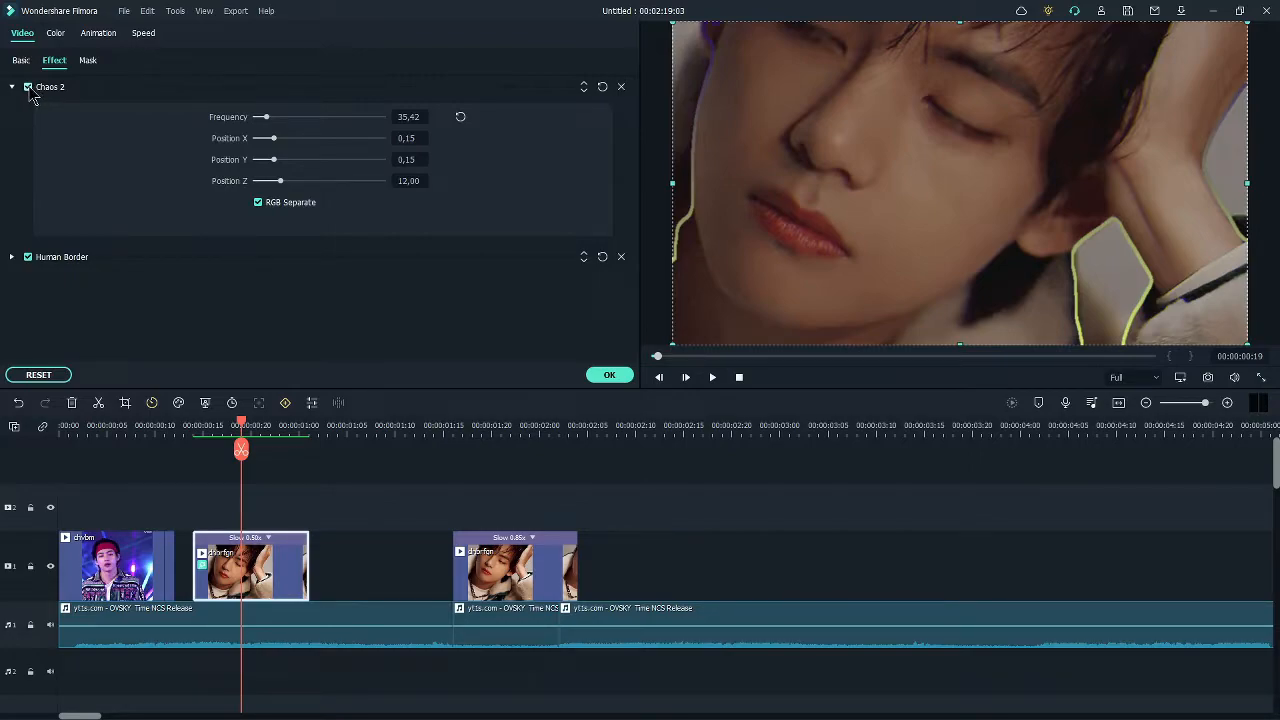
Compare the second clip with Chaos 2 and Human Border each switched off and on again.
{"action": "left_click", "coordinate": [28, 87]}
{"action": "left_click", "coordinate": [28, 88]}
{"action": "left_click", "coordinate": [28, 257]}
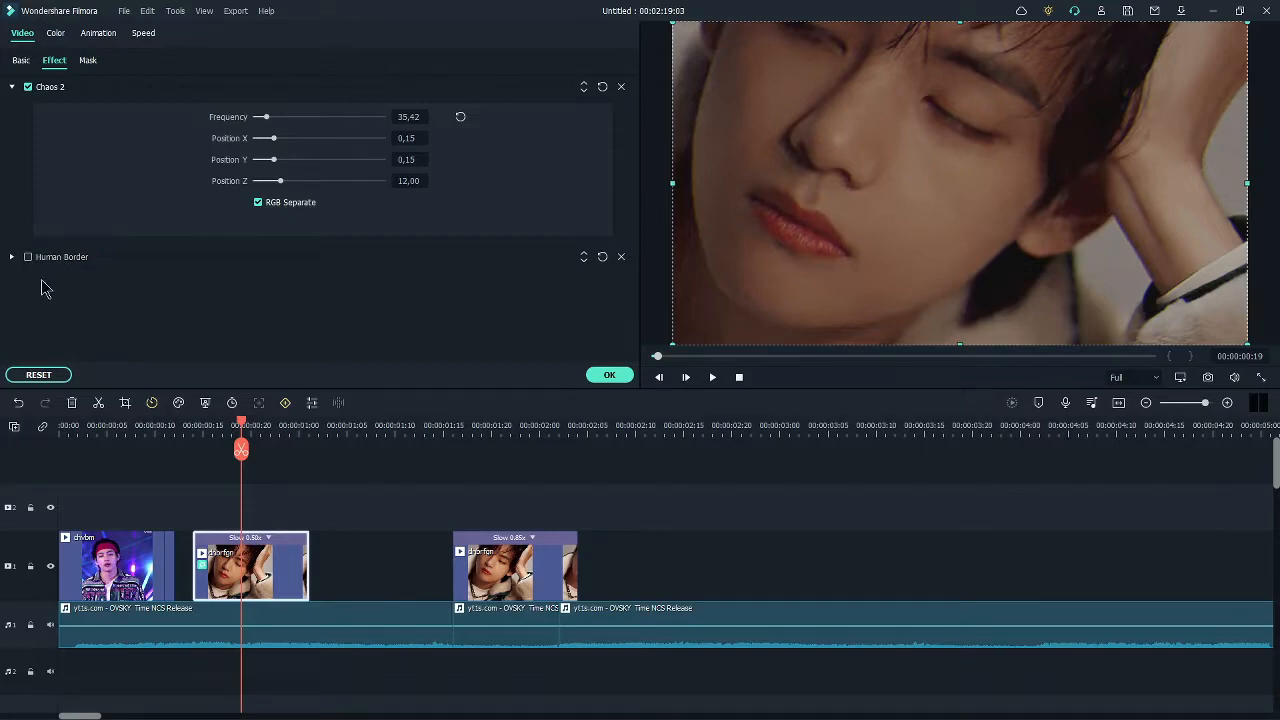
{"action": "left_click", "coordinate": [28, 258]}
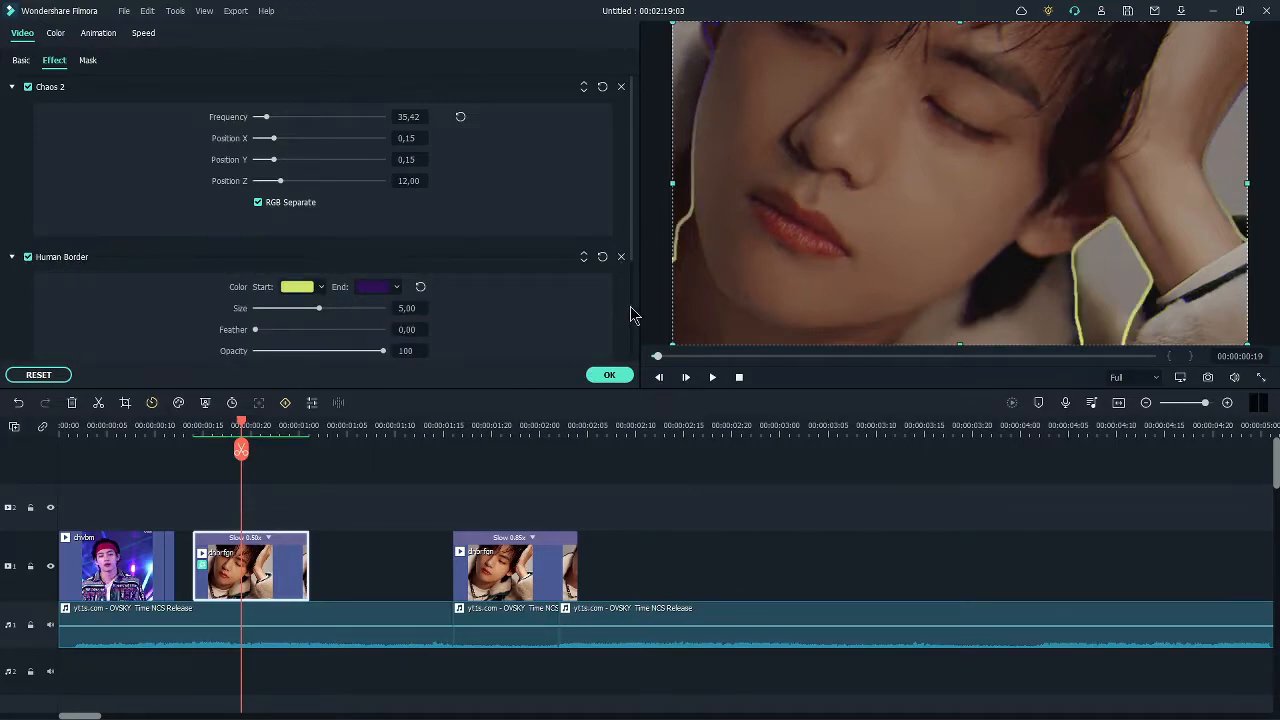
Remove the Human Border effect from the second clip and check the clip at 00:00:00:23.
{"action": "left_click", "coordinate": [621, 259]}
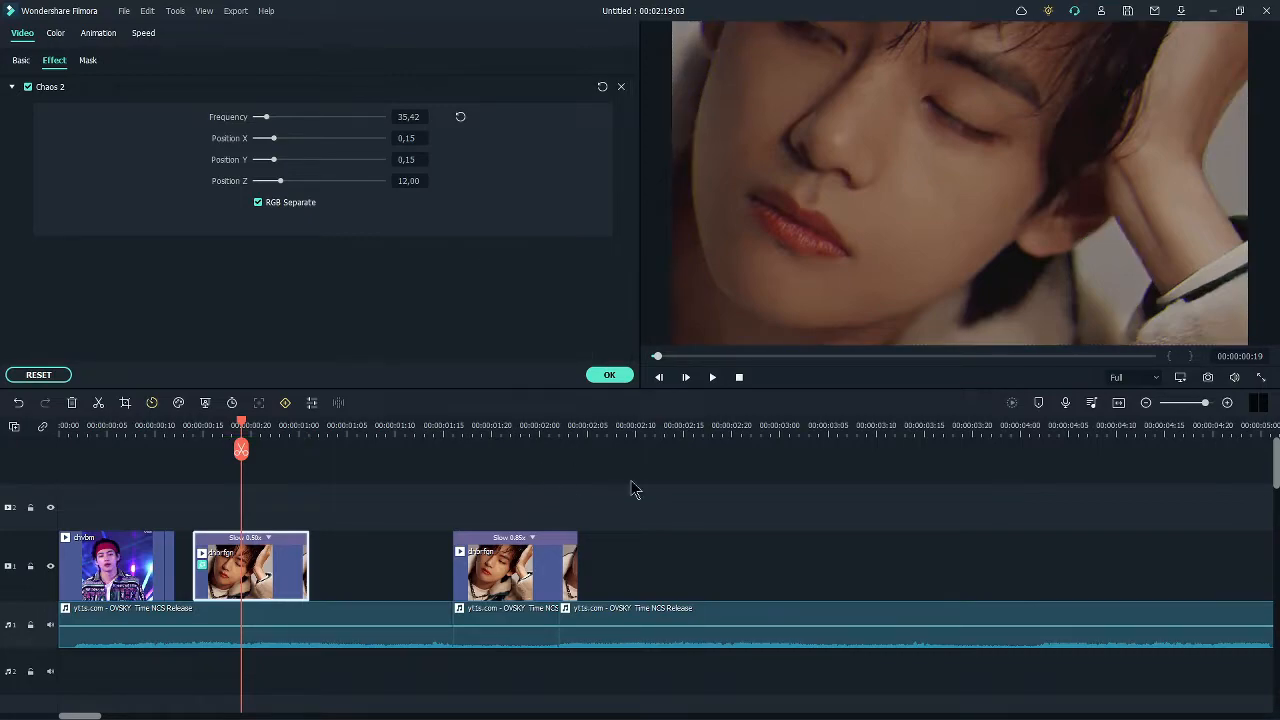
{"action": "left_click", "coordinate": [602, 374]}
{"action": "left_click_drag", "start_coordinate": [275, 433], "coordinate": [279, 488]}
{"action": "scroll", "coordinate": [100, 237], "scroll_direction": "down", "scroll_amount": 4}
{"action": "left_click", "coordinate": [70, 237]}
{"action": "scroll", "coordinate": [60, 250], "scroll_direction": "down", "scroll_amount": 6}
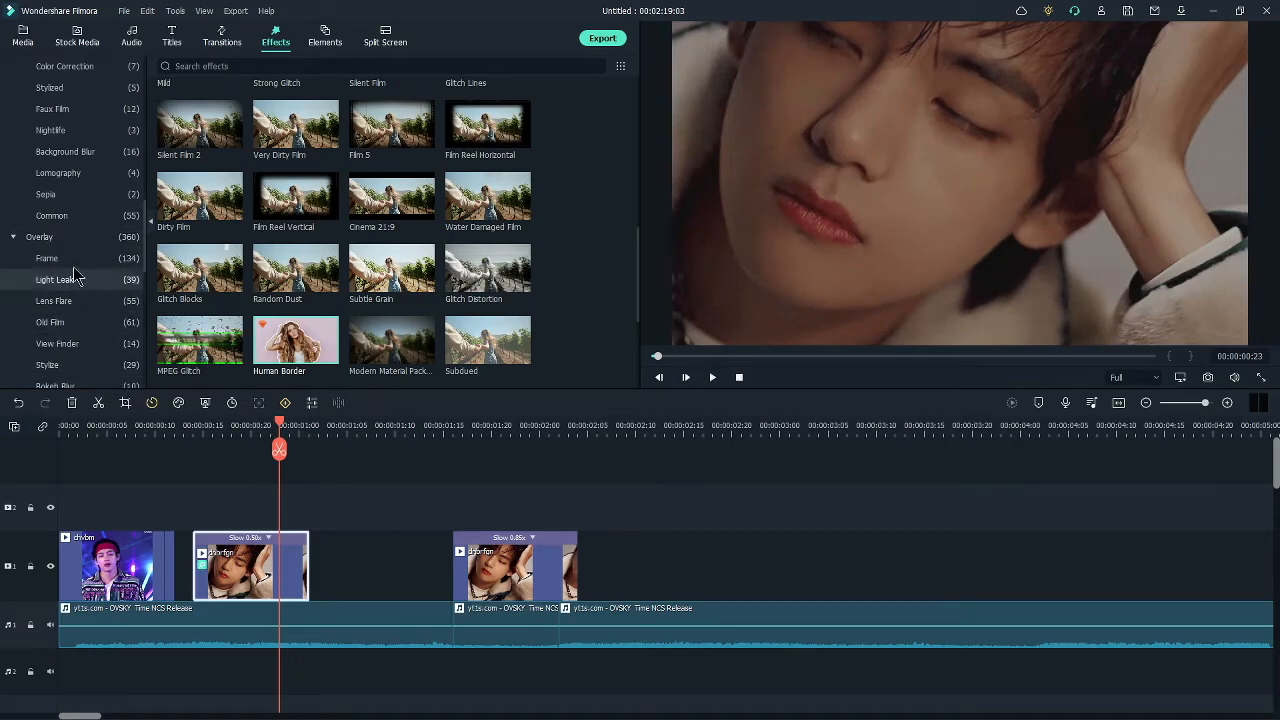
Try the Yellow Energy element on the track above the second clip, preview it at 00:00:00:20 and delete it again.
{"action": "left_click", "coordinate": [326, 42]}
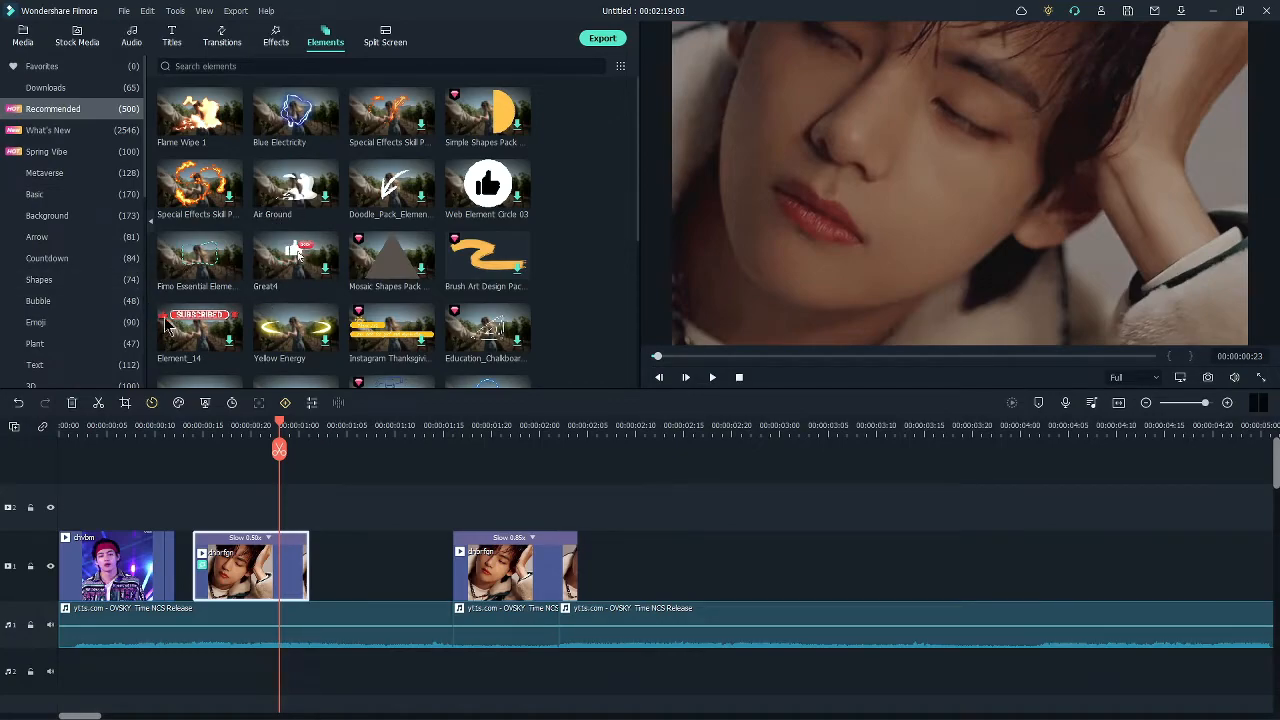
{"action": "left_click_drag", "start_coordinate": [295, 330], "coordinate": [235, 507]}
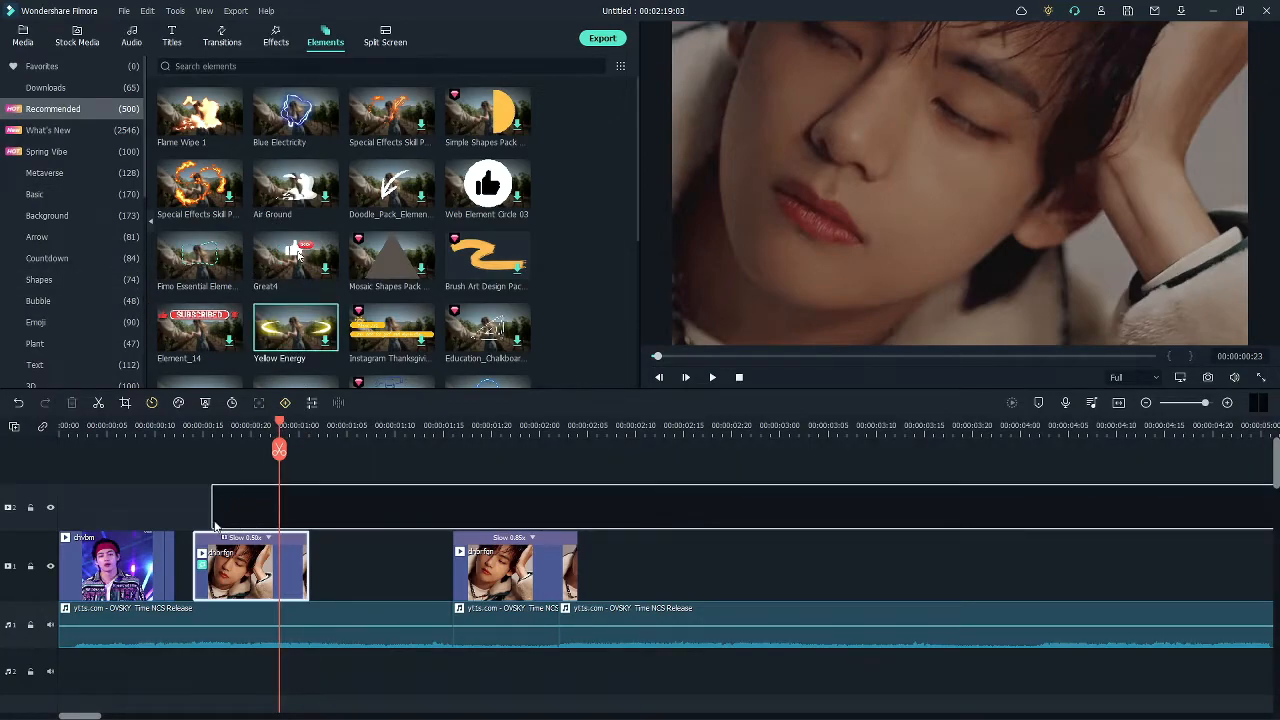
{"action": "left_click_drag", "start_coordinate": [282, 432], "coordinate": [251, 450]}
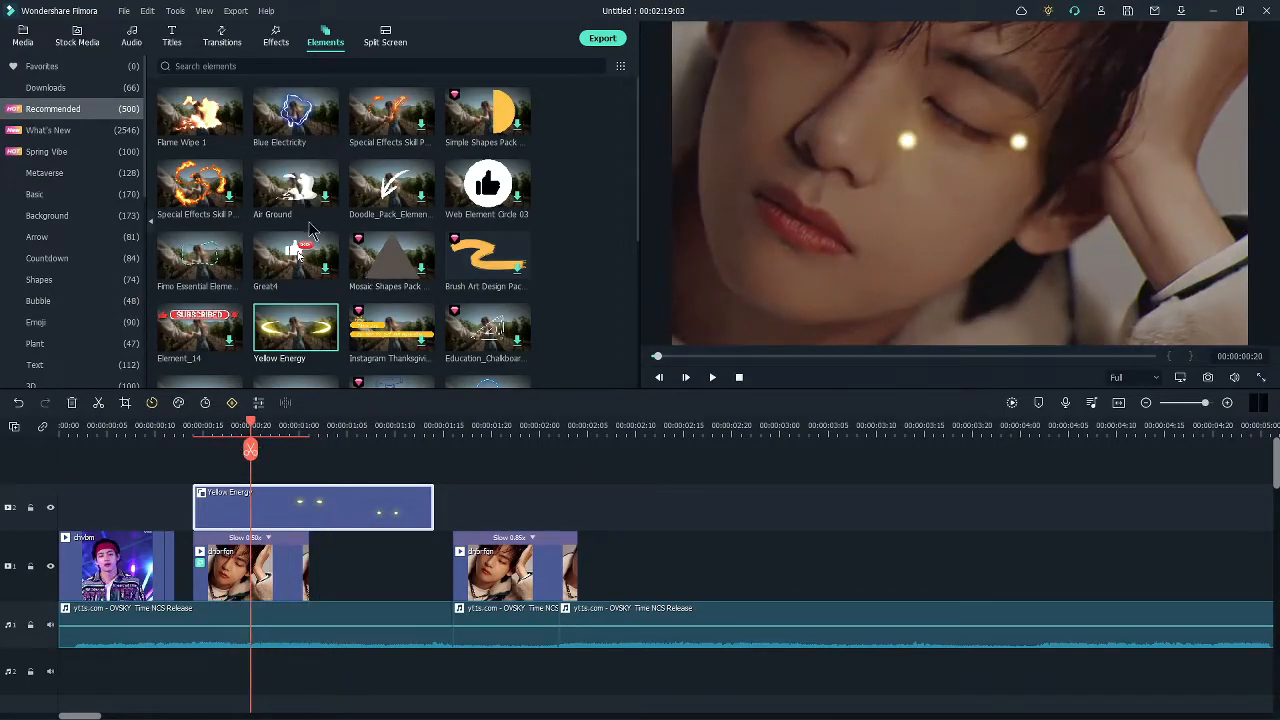
{"action": "scroll", "coordinate": [300, 300], "scroll_direction": "down", "scroll_amount": 5}
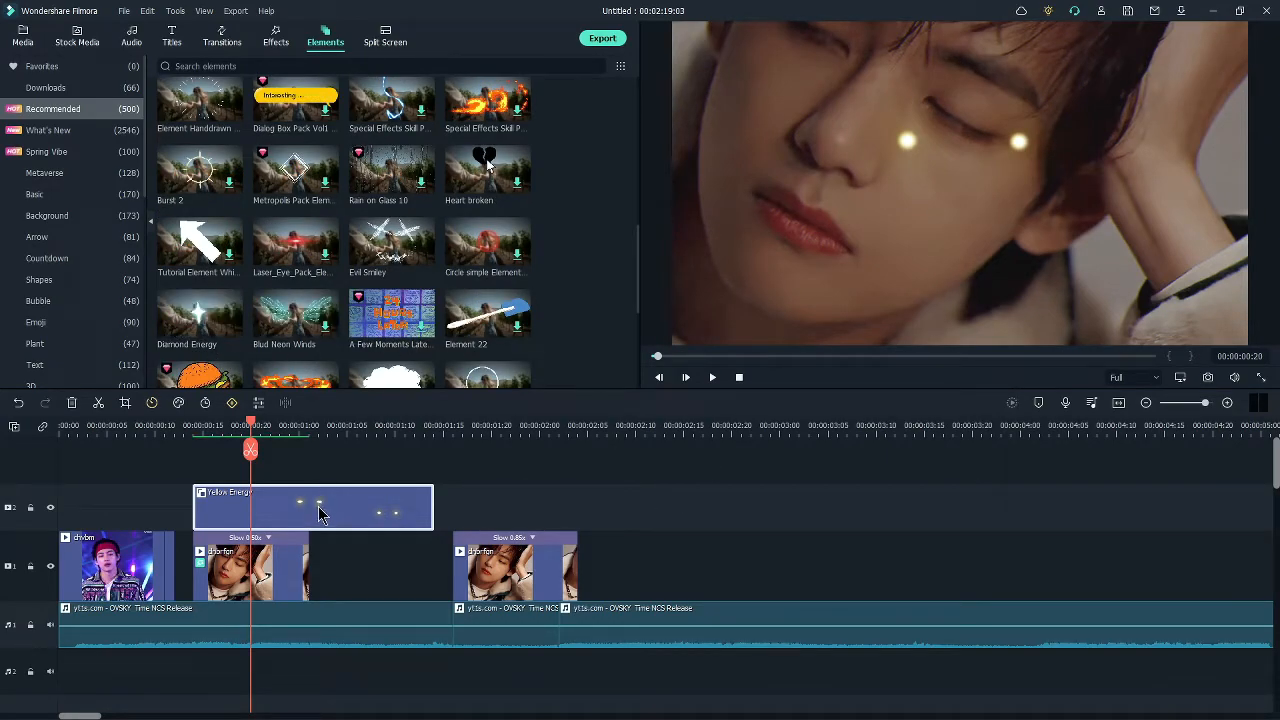
{"action": "key", "text": "Delete"}
Close the gaps on the main video track so the second and third clips directly follow the first.
{"action": "left_click", "coordinate": [220, 40]}
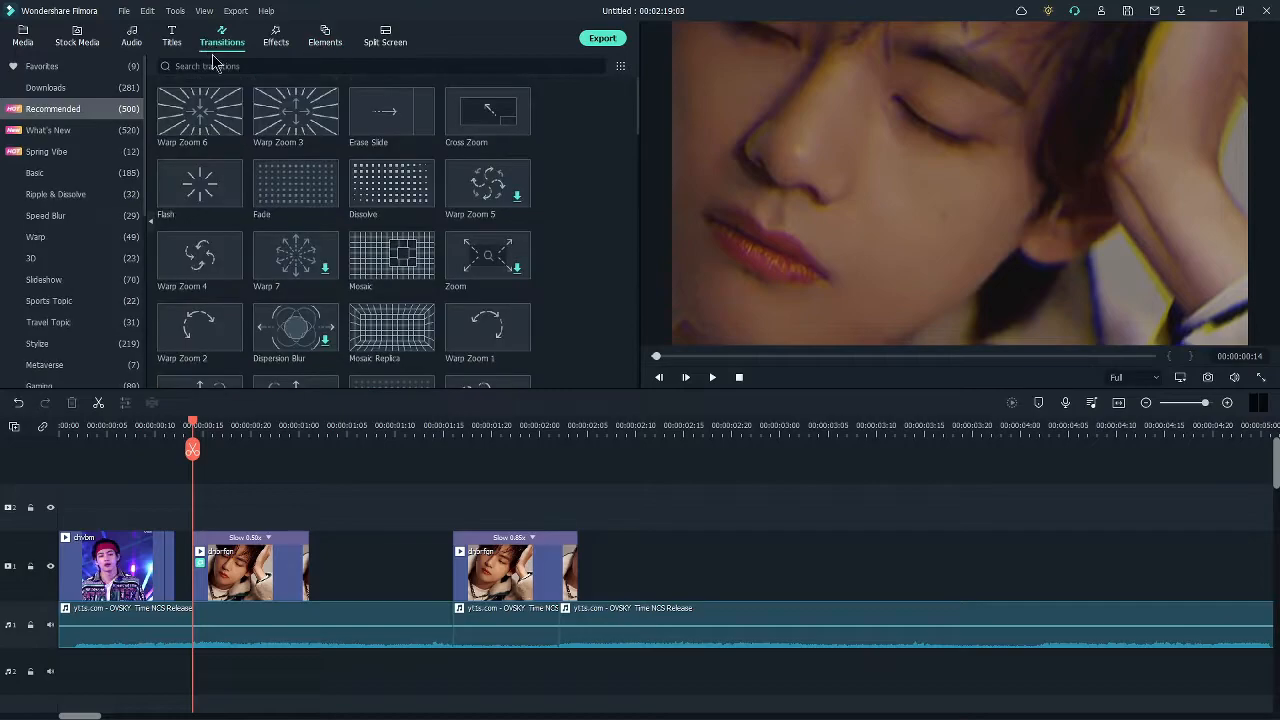
{"action": "left_click_drag", "start_coordinate": [240, 578], "coordinate": [214, 576]}
{"action": "left_click", "coordinate": [264, 496]}
{"action": "left_click_drag", "start_coordinate": [458, 581], "coordinate": [292, 580]}
{"action": "left_click", "coordinate": [366, 523]}
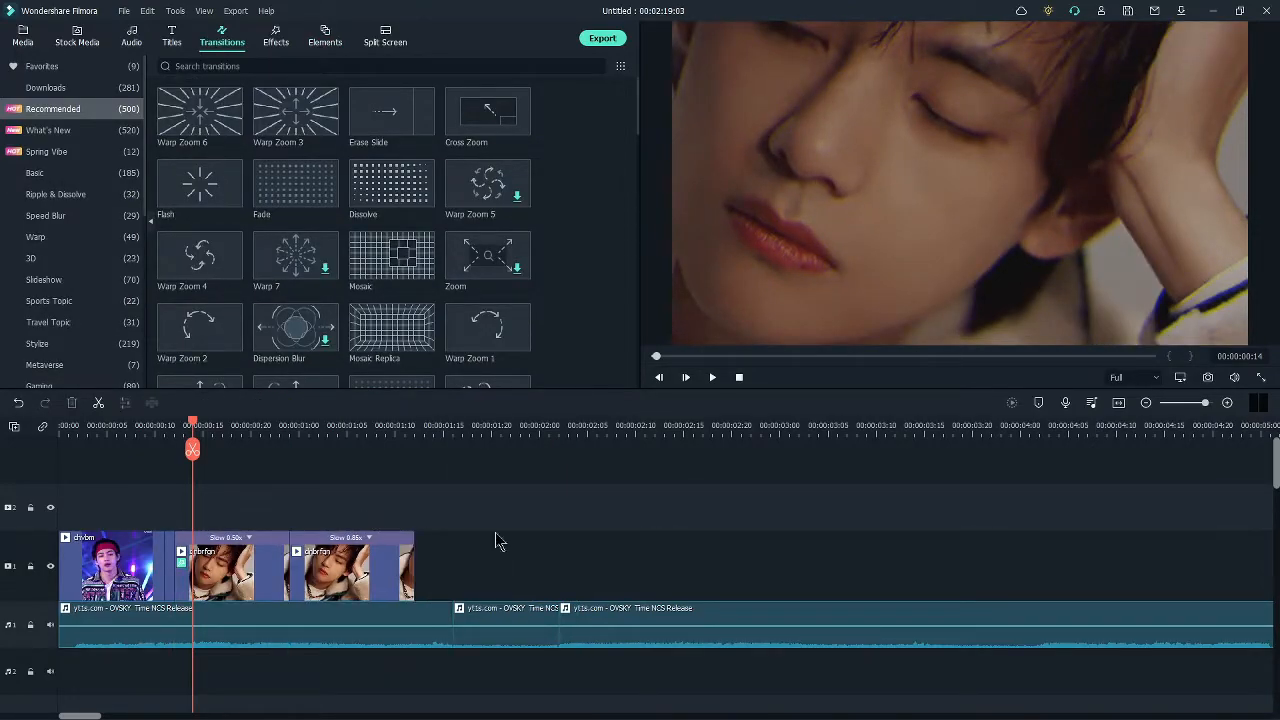
Place the Flash transition on the cut between the second and third clips and adjust its length.
{"action": "scroll", "coordinate": [415, 291], "scroll_direction": "down", "scroll_amount": 11}
{"action": "scroll", "coordinate": [563, 301], "scroll_direction": "up", "scroll_amount": 10}
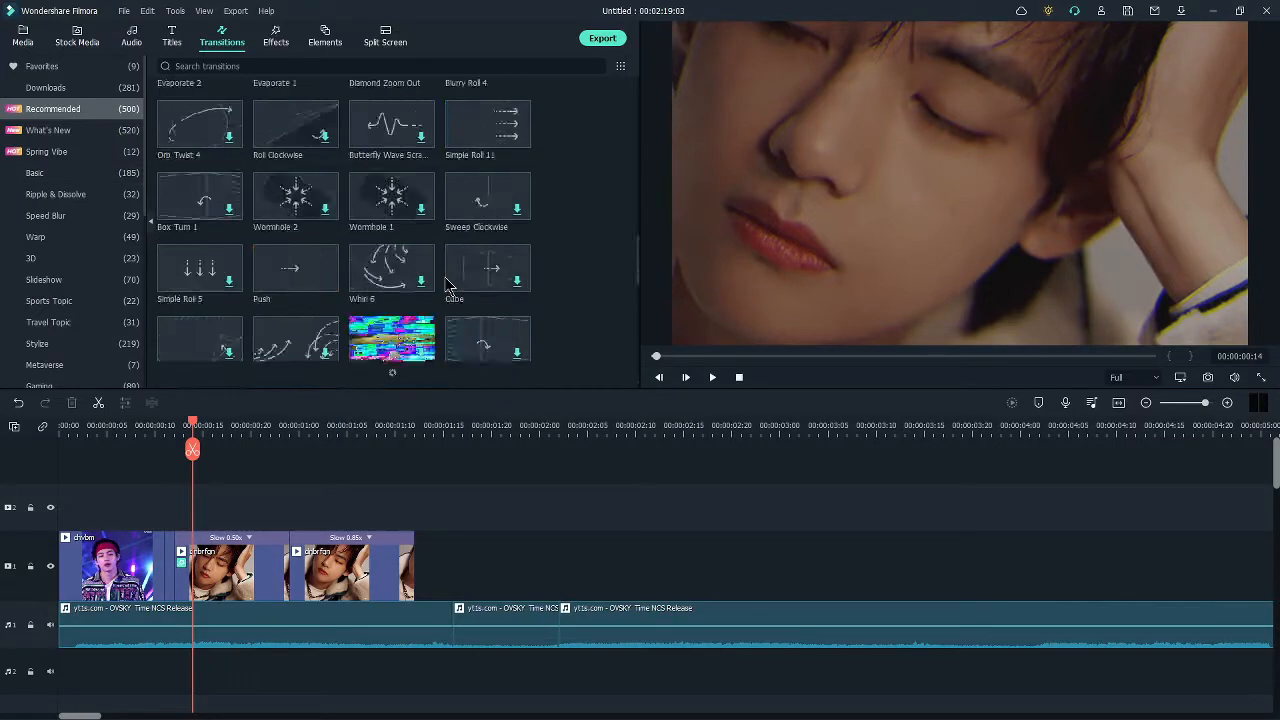
{"action": "left_click_drag", "start_coordinate": [203, 128], "coordinate": [362, 467]}
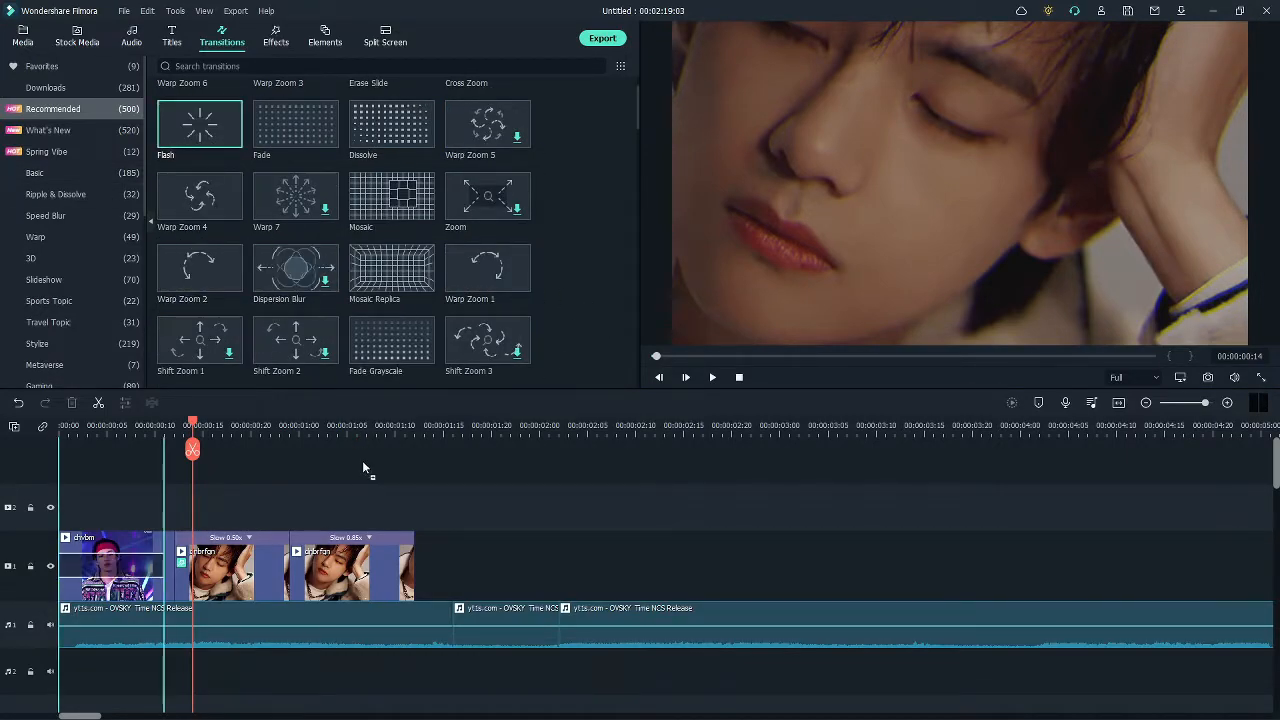
{"action": "left_click_drag", "start_coordinate": [267, 533], "coordinate": [412, 555]}
{"action": "left_click_drag", "start_coordinate": [301, 567], "coordinate": [276, 567]}
{"action": "mouse_move", "coordinate": [293, 573]}
{"action": "left_mouse_down"}
{"action": "mouse_move", "coordinate": [264, 569]}
{"action": "mouse_move", "coordinate": [289, 567]}
{"action": "left_mouse_up"}
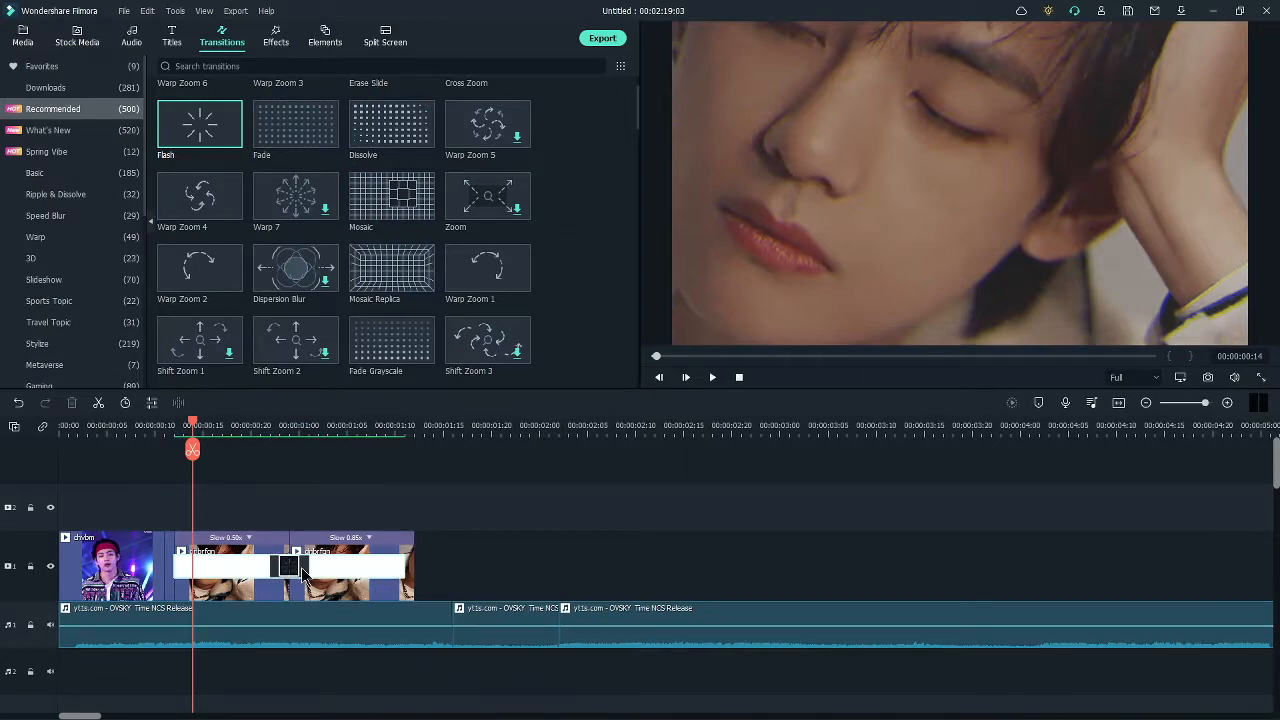
Shorten the Flash transition on the cut and play it from about 00:00:00:22 into the third clip.
{"action": "left_click", "coordinate": [289, 426]}
{"action": "left_click_drag", "start_coordinate": [289, 426], "coordinate": [270, 428]}
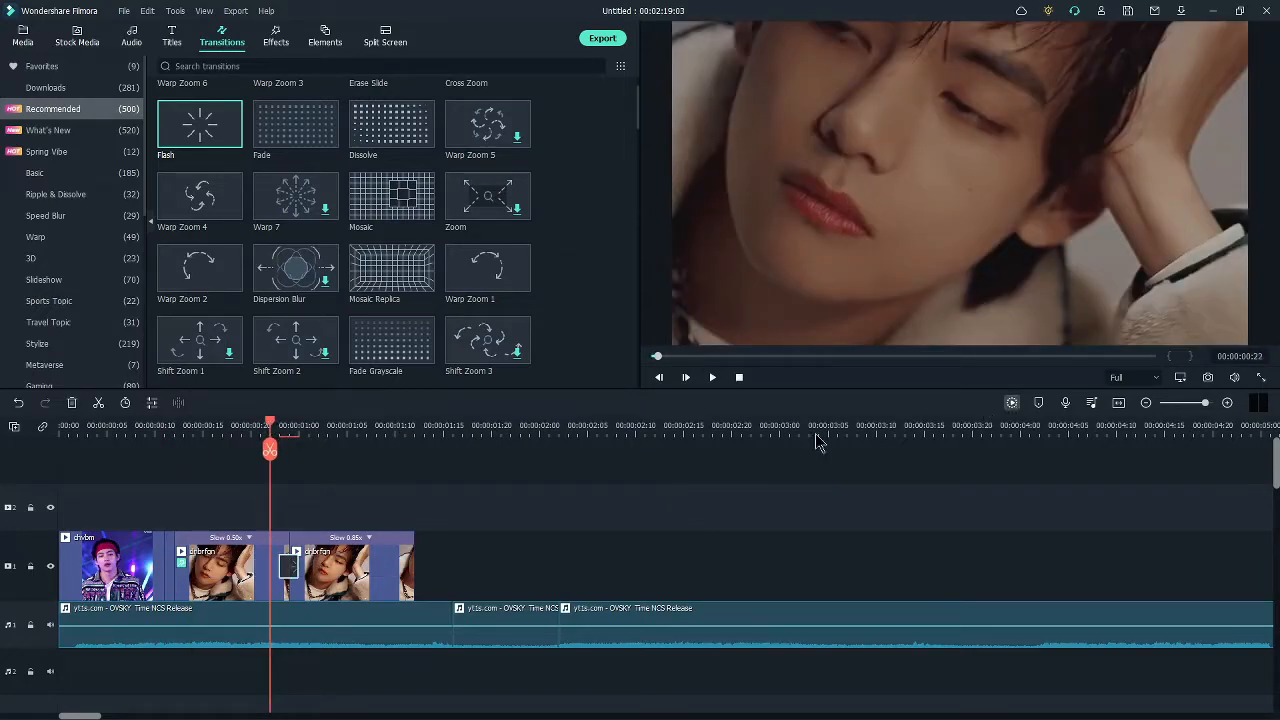
{"action": "key", "text": "space"}
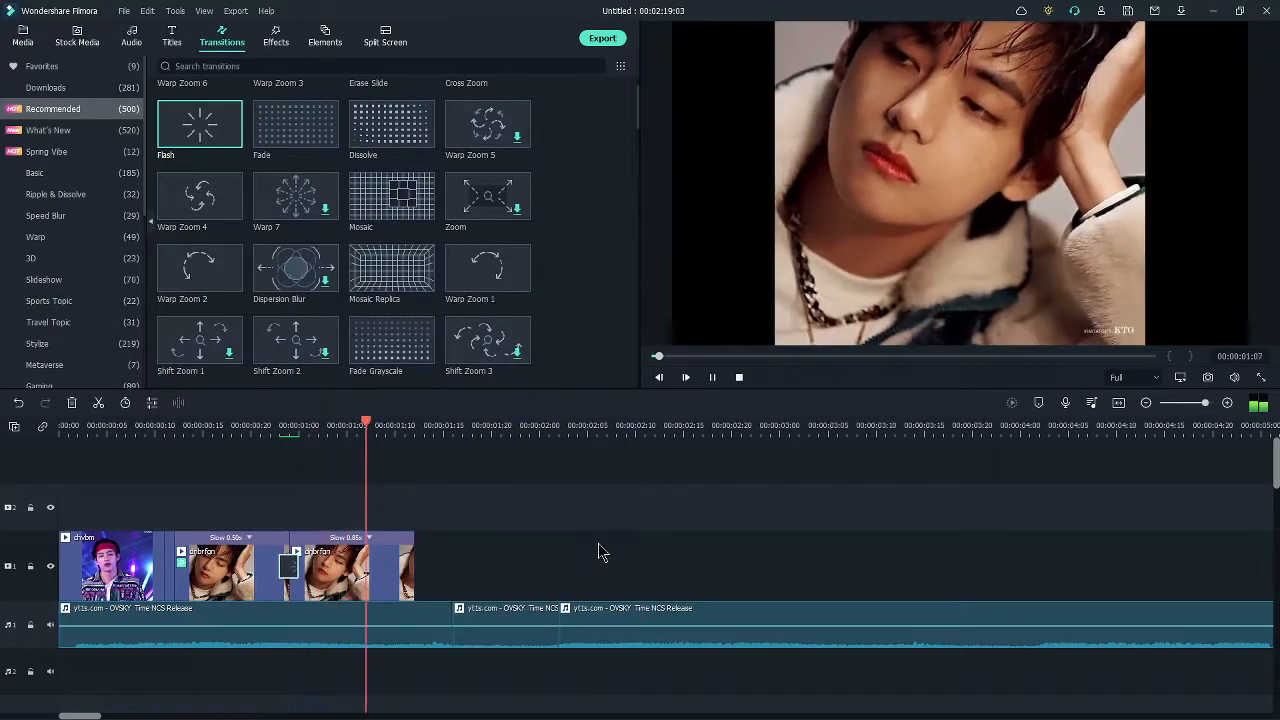
{"action": "left_click", "coordinate": [260, 428]}
{"action": "key", "text": "space"}
{"action": "key", "text": "space"}
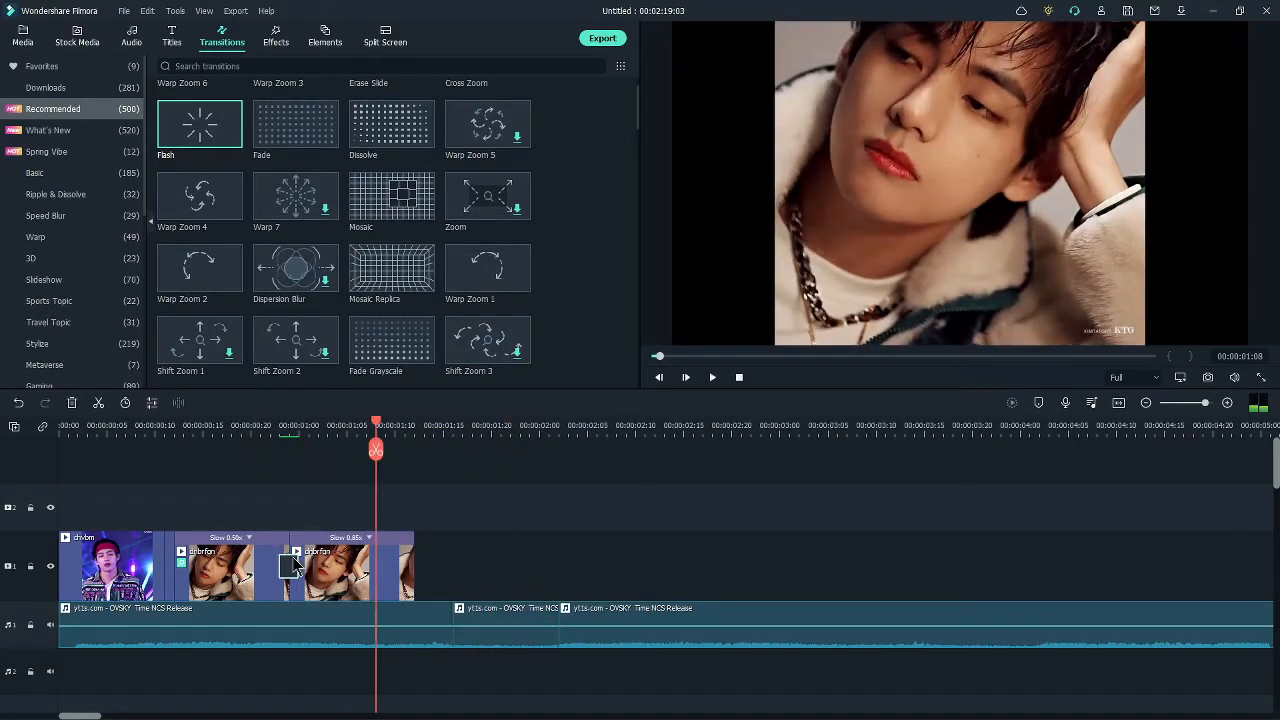
Lengthen the Flash transition over the cut and play it twice, the second time from 00:00:00:15.
{"action": "left_click_drag", "start_coordinate": [301, 558], "coordinate": [294, 564]}
{"action": "left_click", "coordinate": [220, 426]}
{"action": "key", "text": "space"}
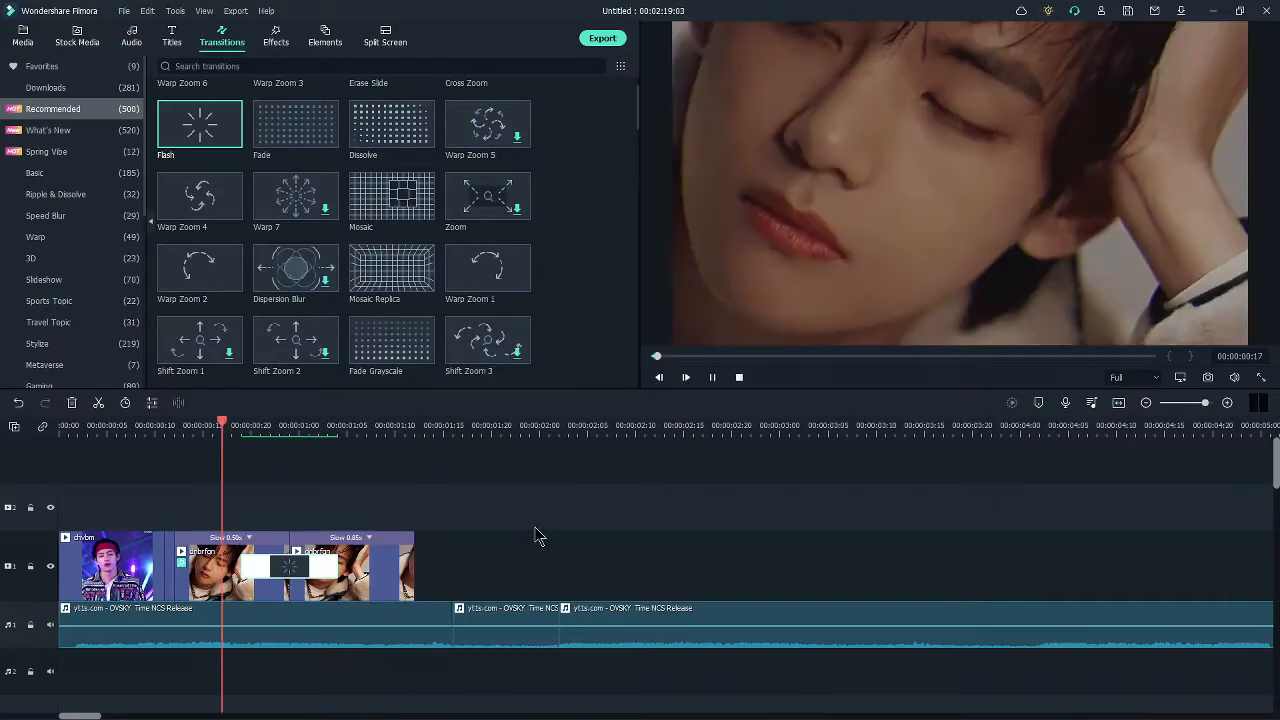
{"action": "key", "text": "space"}
{"action": "left_click_drag", "start_coordinate": [281, 425], "coordinate": [202, 425]}
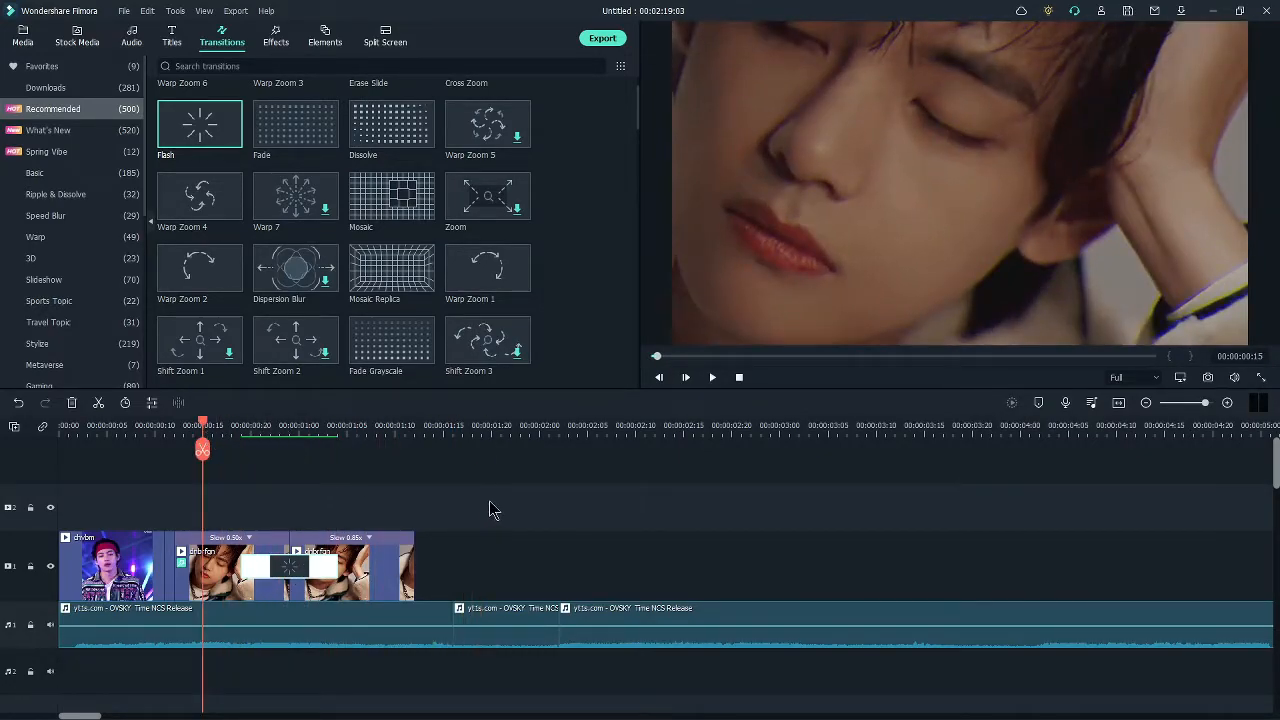
{"action": "key", "text": "space"}
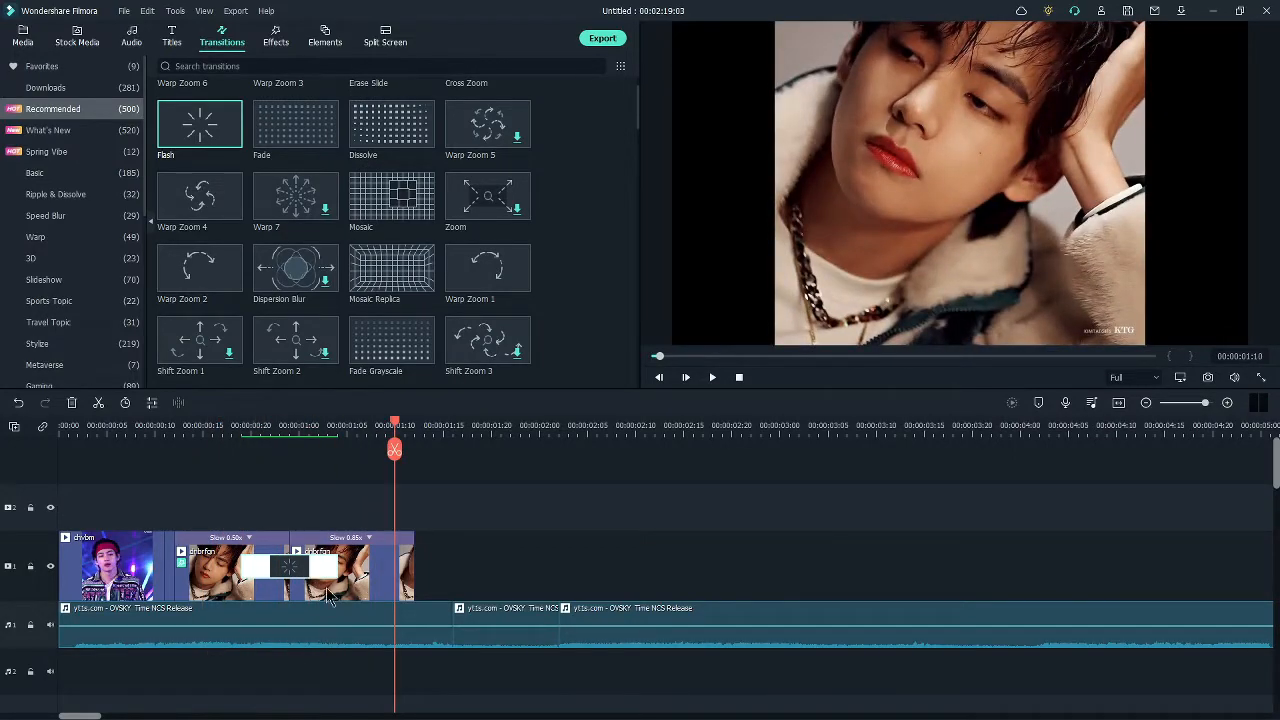
Delete the Flash transition between the second and third clips and check the frames at 00:00:00:22 and 00:00:00:20.
{"action": "left_click_drag", "start_coordinate": [318, 590], "coordinate": [373, 607]}
{"action": "left_click", "coordinate": [270, 425]}
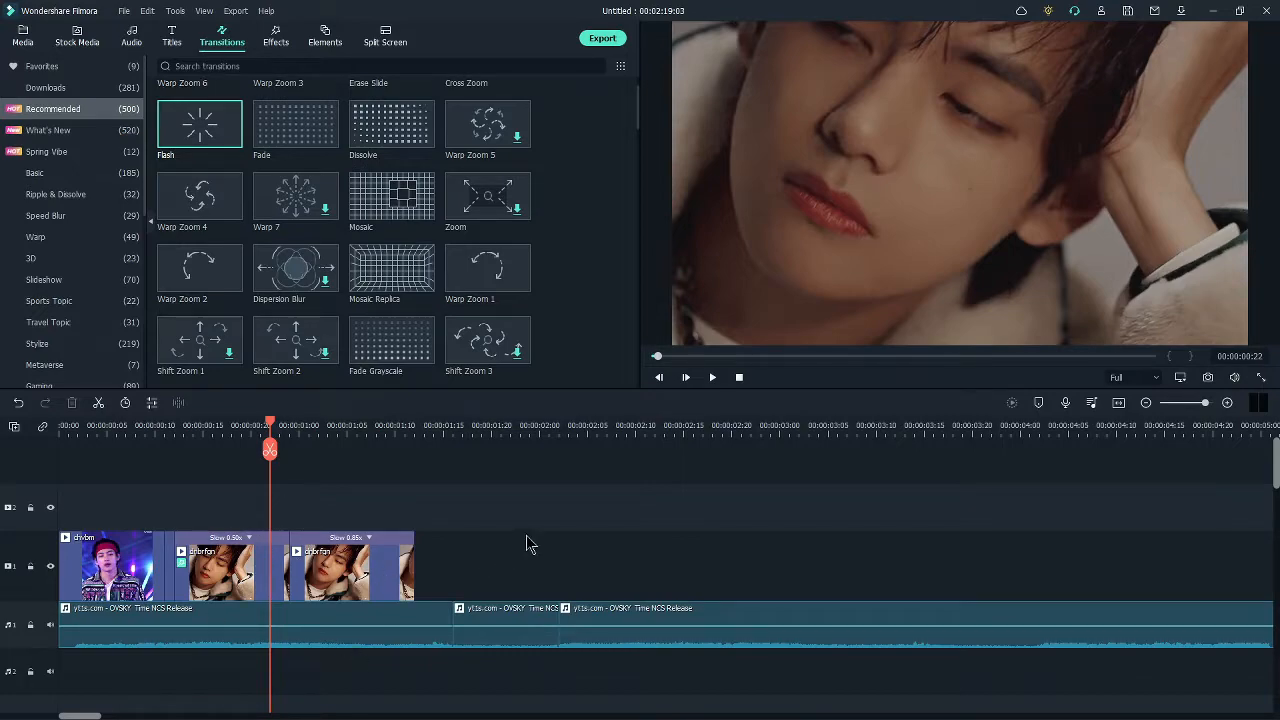
{"action": "left_click_drag", "start_coordinate": [270, 450], "coordinate": [250, 452]}
View the second clip's custom animation settings and close them without adding a keyframe.
{"action": "double_click", "coordinate": [272, 575]}
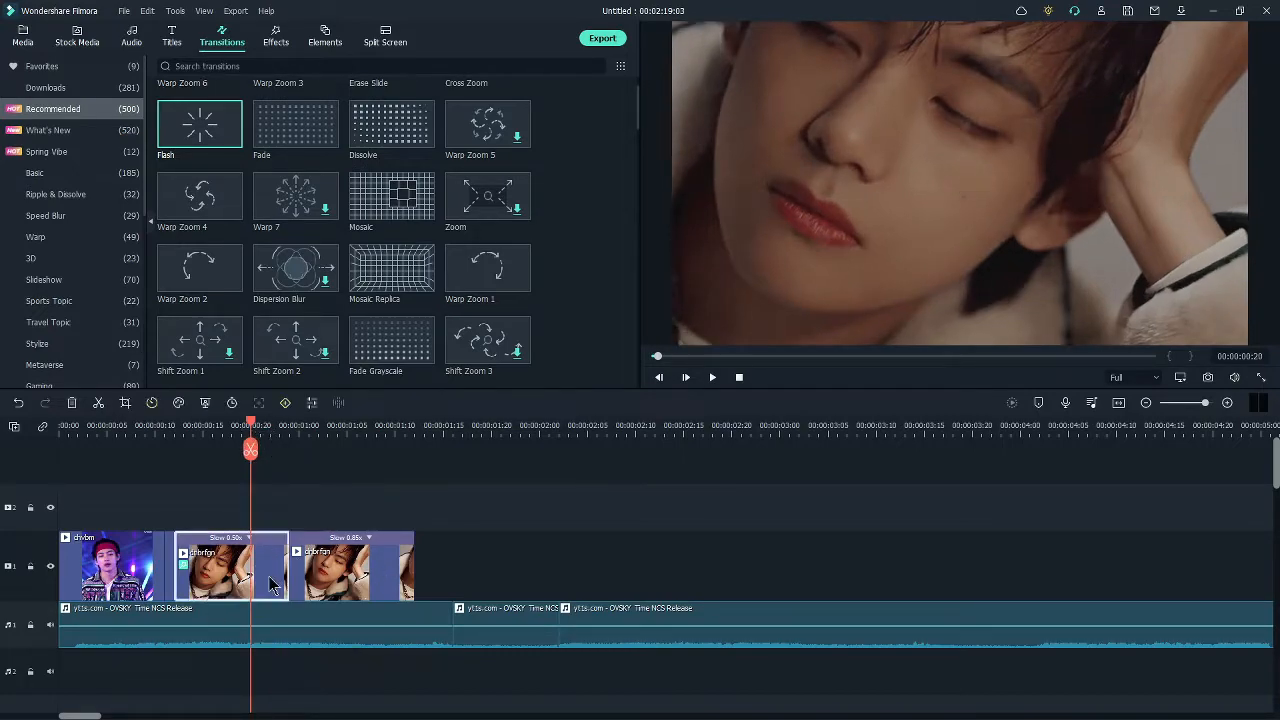
{"action": "left_click", "coordinate": [100, 35]}
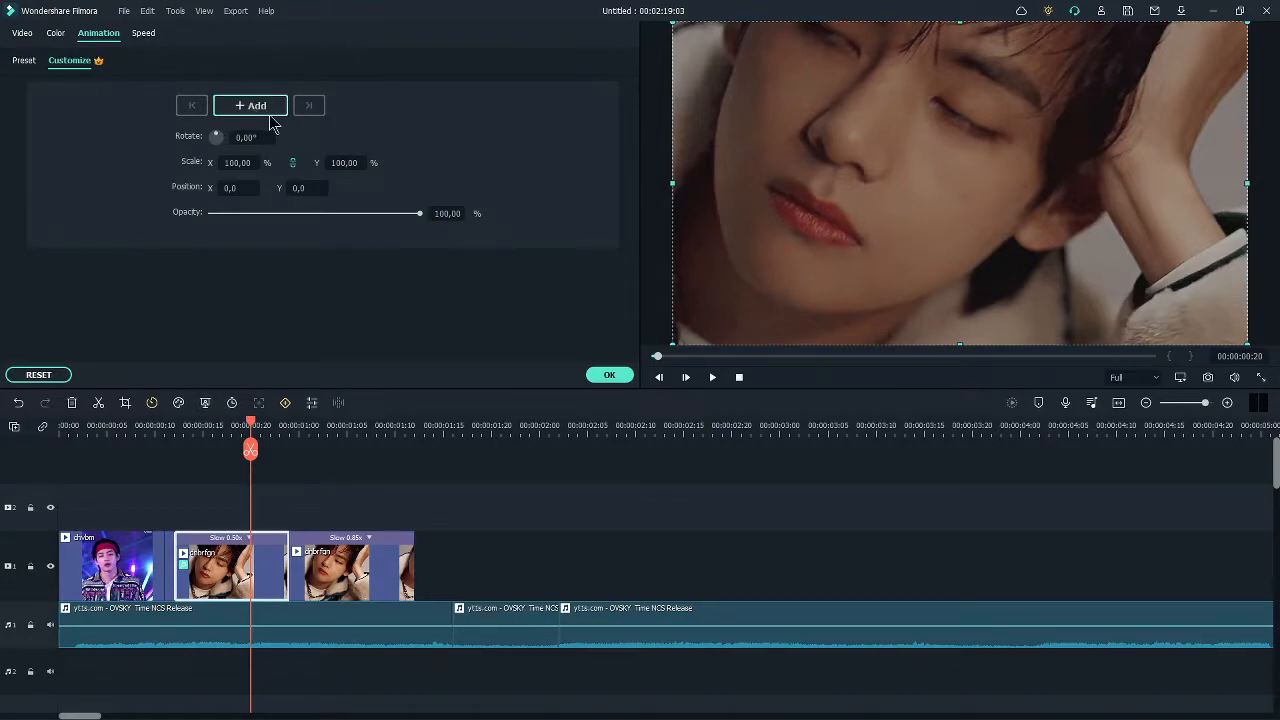
{"action": "left_click", "coordinate": [609, 375]}
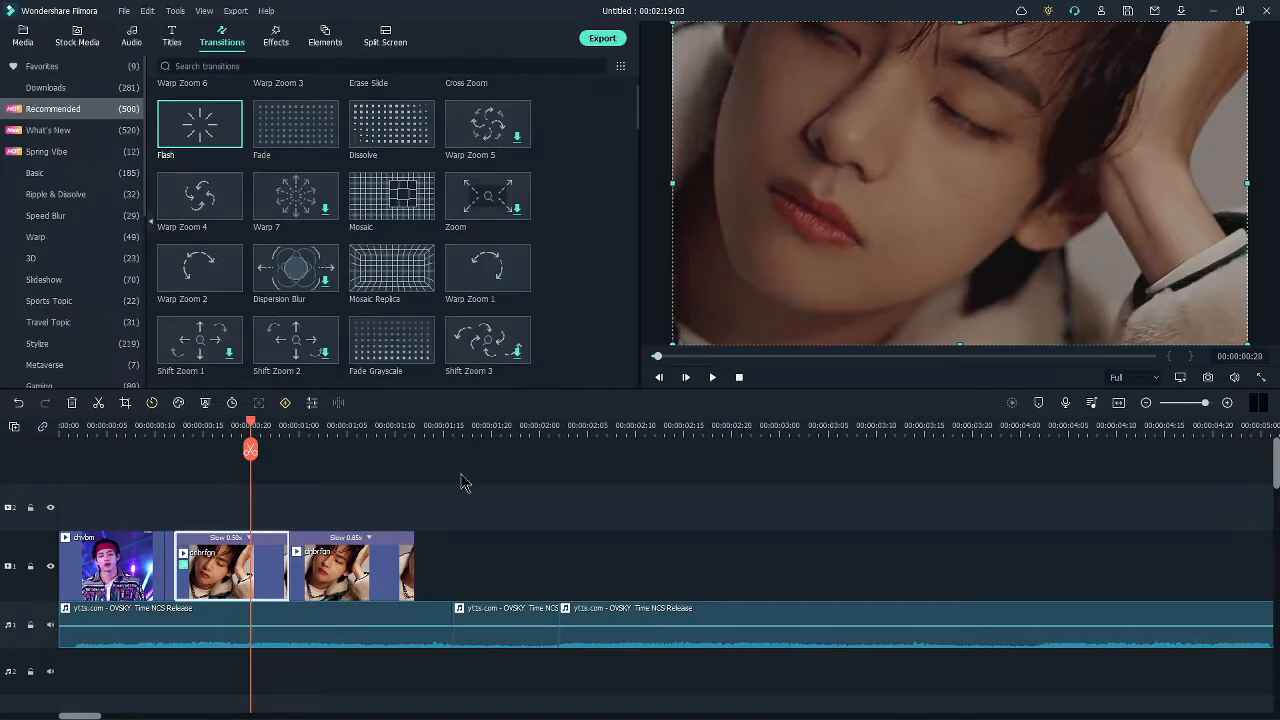
Check the second clip at 00:00:00:23 and browse the recommended transitions, including the Mosaic Replica preview.
{"action": "left_click", "coordinate": [279, 424]}
{"action": "mouse_move", "coordinate": [183, 285]}
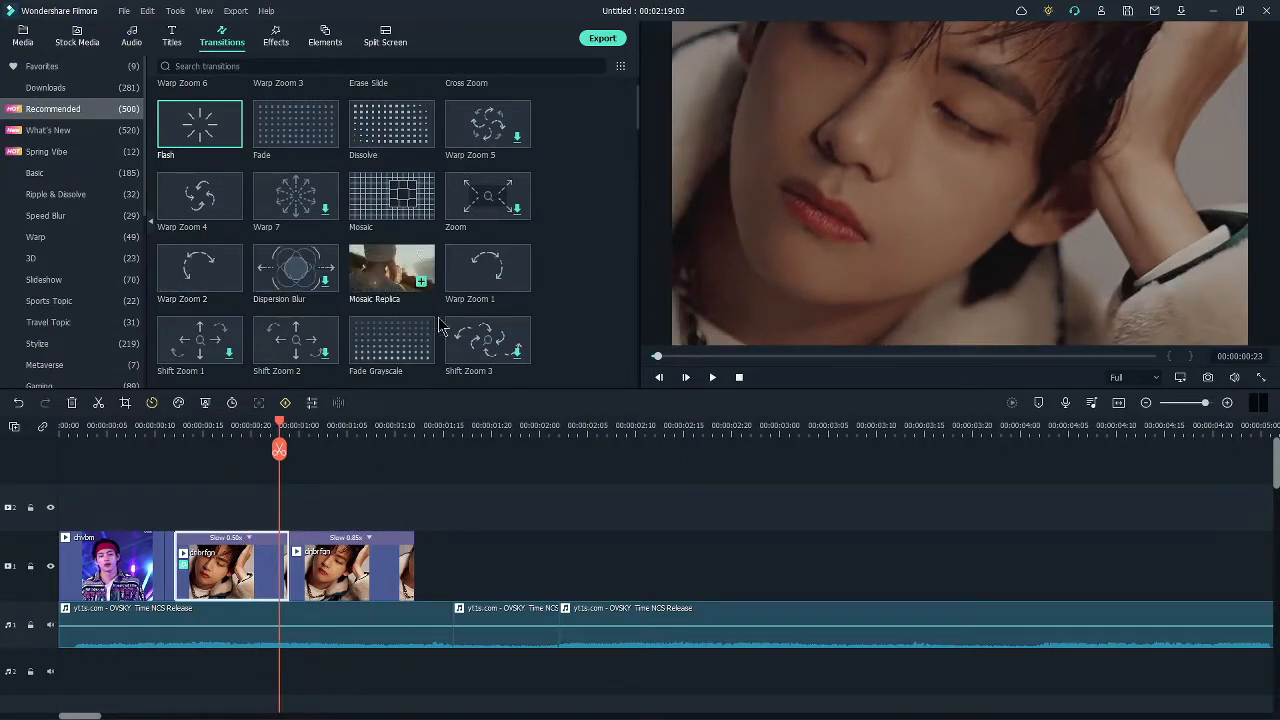
{"action": "mouse_move", "coordinate": [363, 282]}
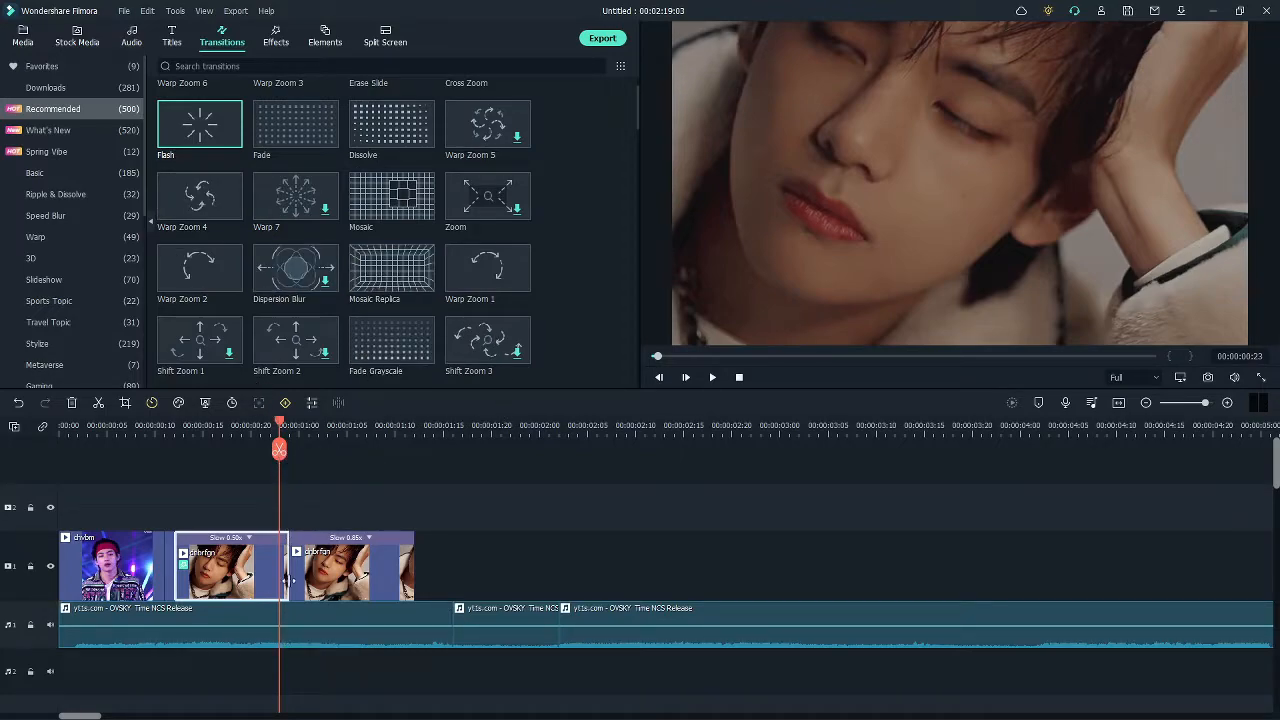
{"action": "left_click", "coordinate": [604, 557]}
{"action": "scroll", "coordinate": [408, 285], "scroll_direction": "up", "scroll_amount": 1}
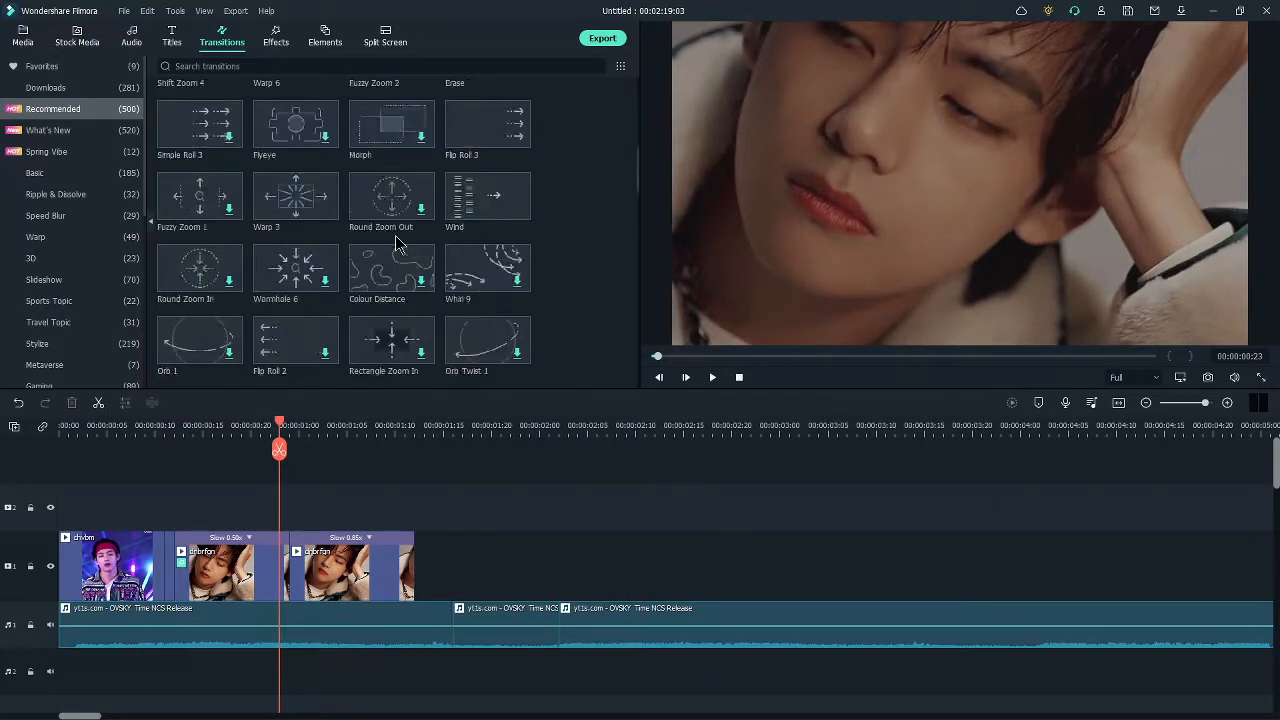
Add Title 28 to the track above the clips, starting at about 00:00:00:21.
{"action": "left_click", "coordinate": [172, 38]}
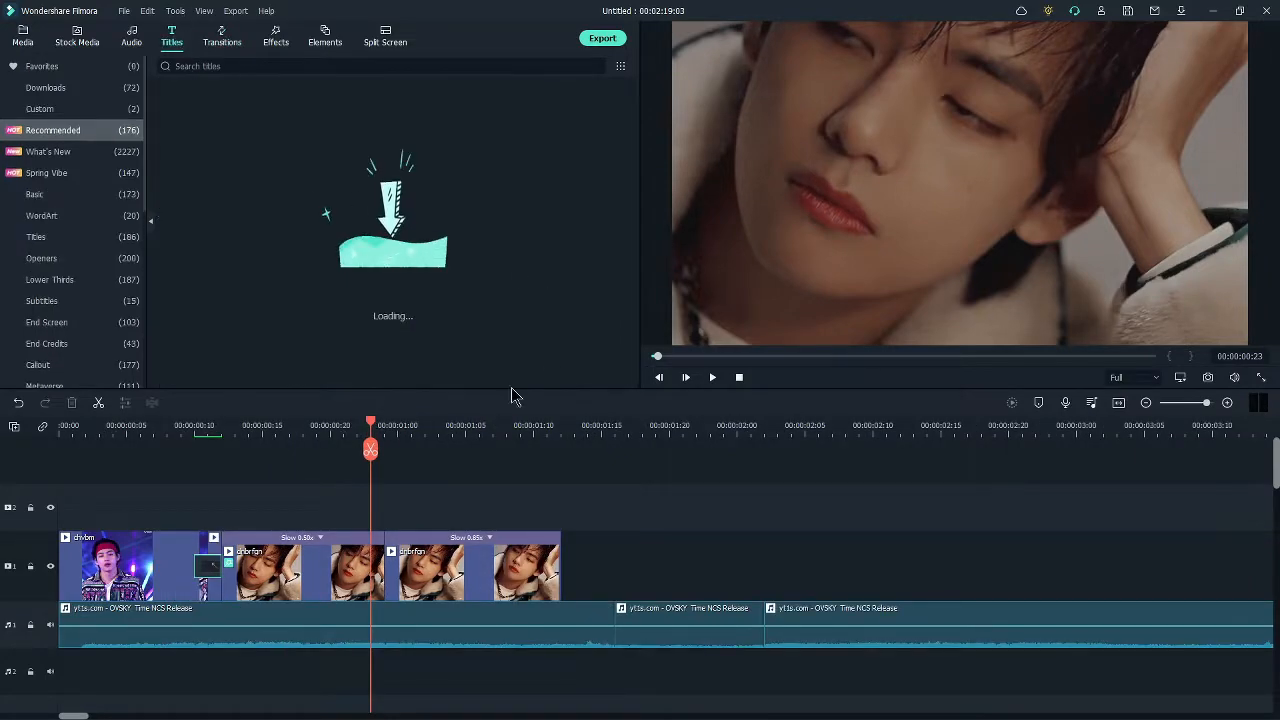
{"action": "left_click_drag", "start_coordinate": [199, 185], "coordinate": [376, 511]}
Try the Title 2 title on the timeline near 00:00:01:01 and delete it again.
{"action": "left_click", "coordinate": [265, 210]}
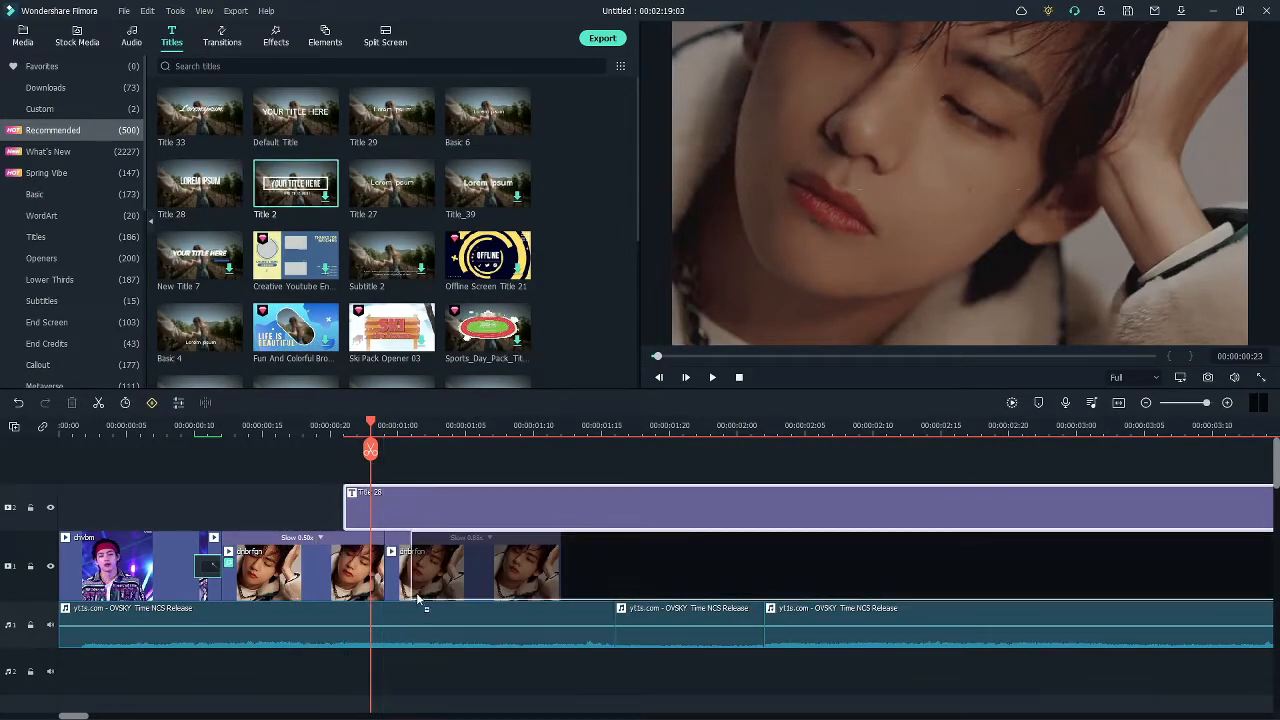
{"action": "left_click_drag", "start_coordinate": [512, 588], "coordinate": [430, 470]}
{"action": "left_click", "coordinate": [463, 505]}
{"action": "key", "text": "Delete"}
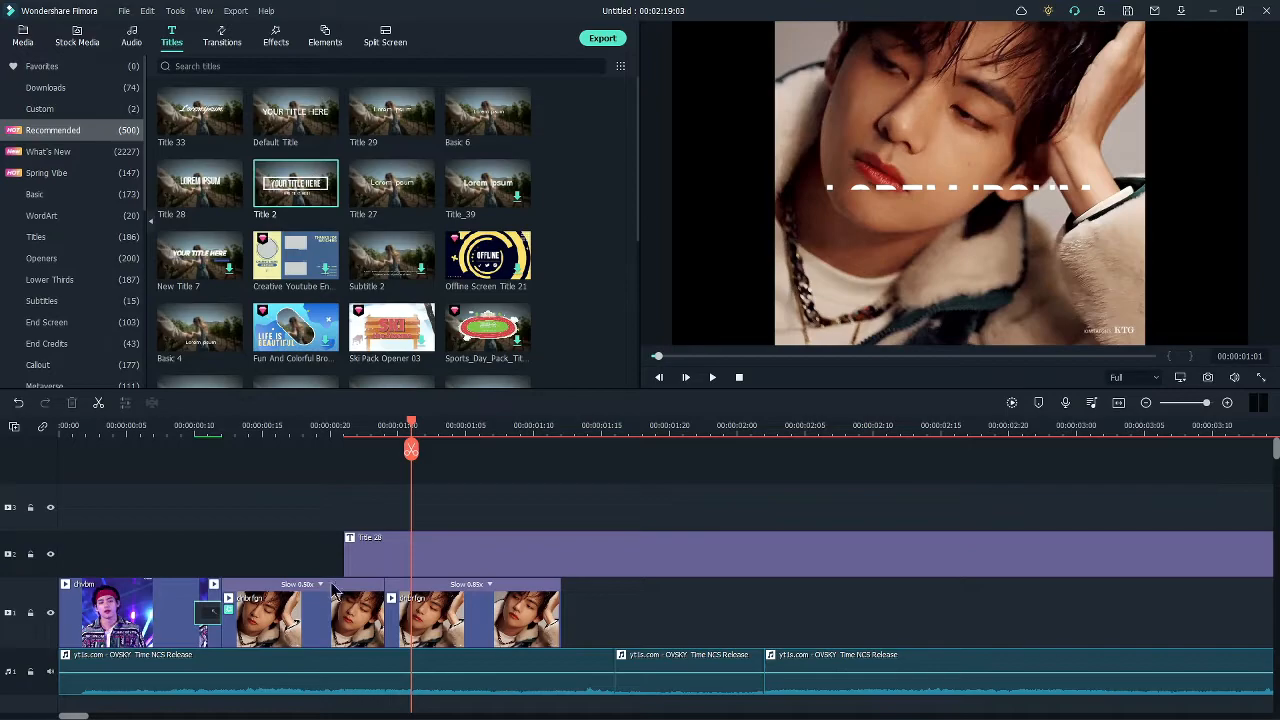
Check Title 28 over black and over the third clip at 00:00:01:18, 00:00:01:19 and 00:00:01:00.
{"action": "left_click", "coordinate": [492, 624]}
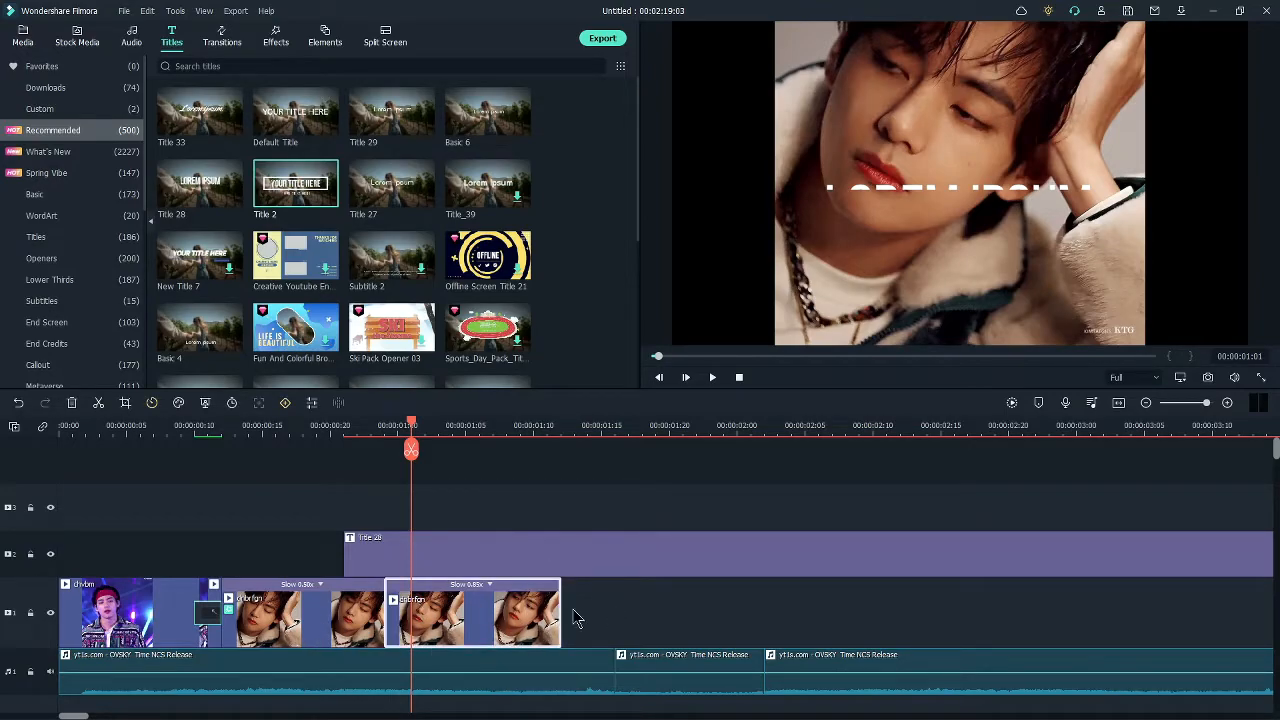
{"action": "left_click", "coordinate": [779, 552]}
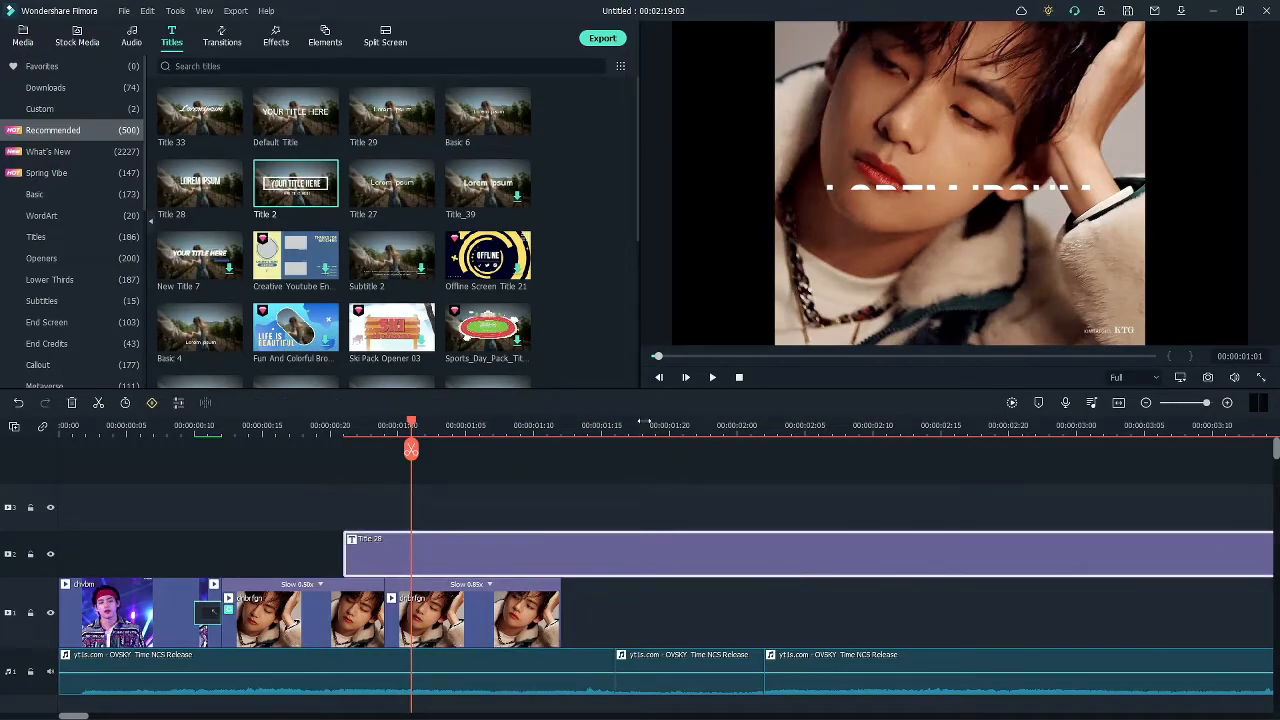
{"action": "left_click", "coordinate": [642, 424]}
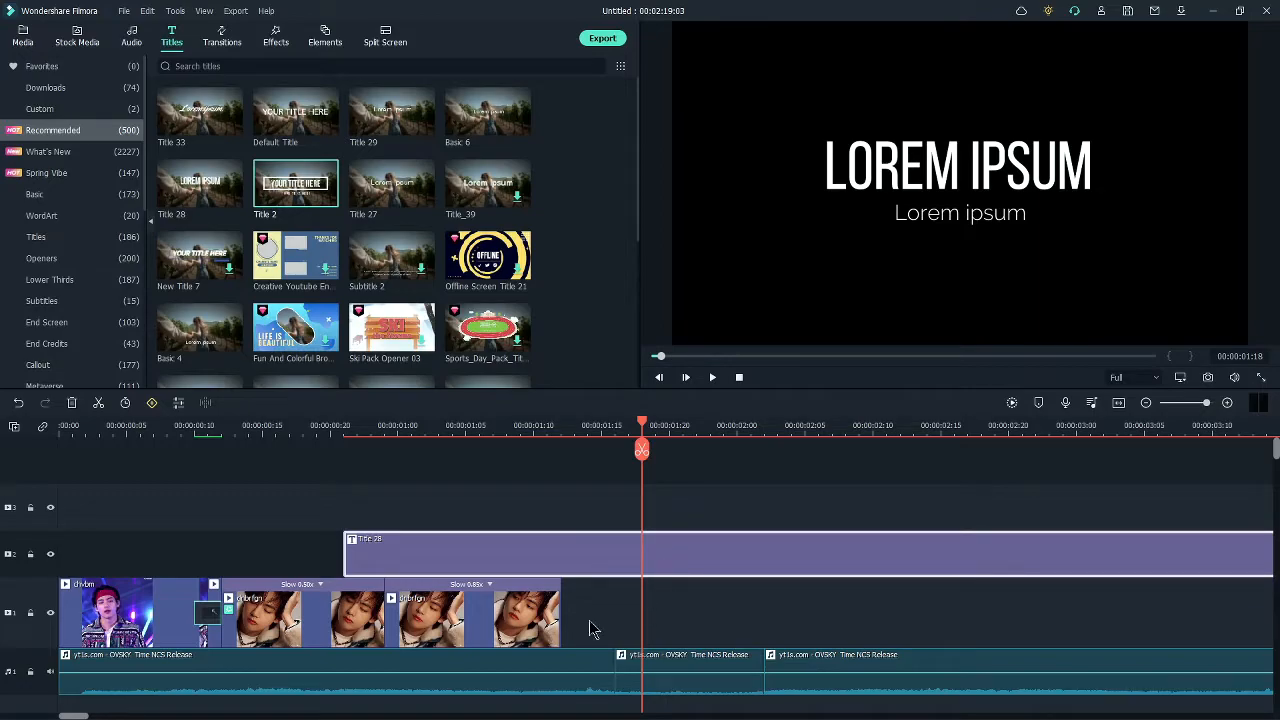
{"action": "left_click", "coordinate": [449, 424]}
{"action": "left_click", "coordinate": [655, 424]}
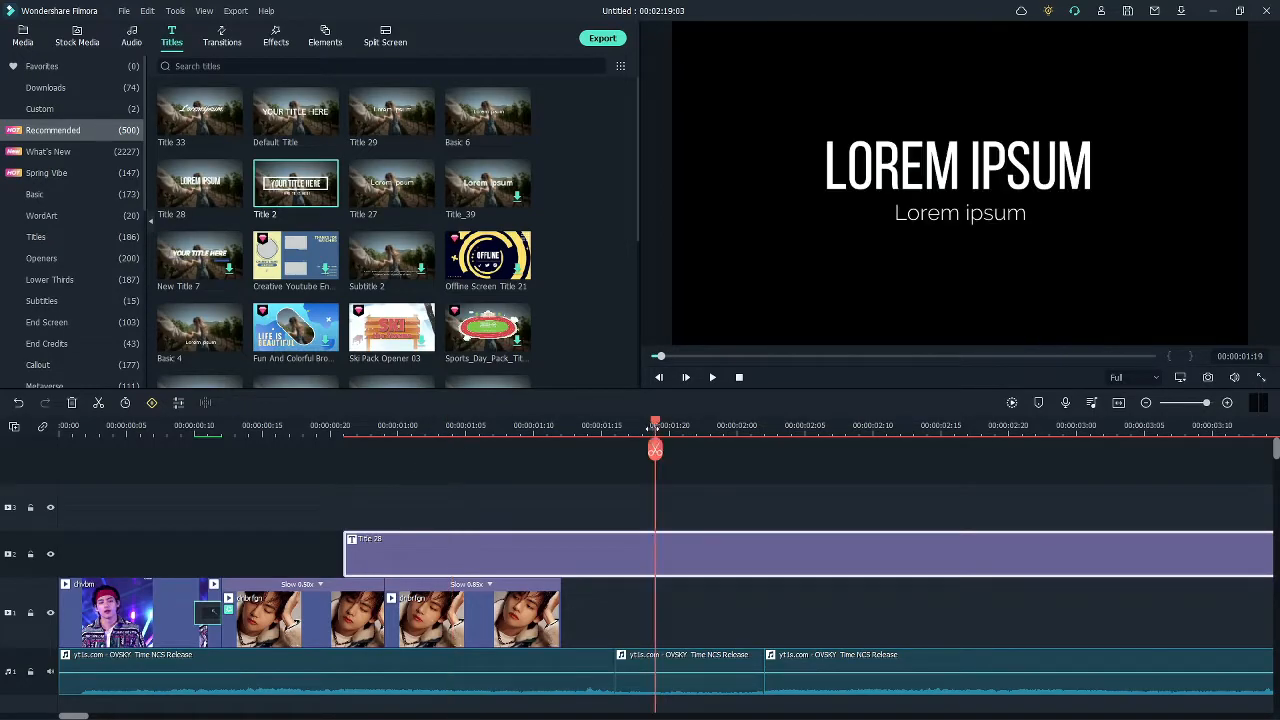
{"action": "left_click", "coordinate": [397, 424]}
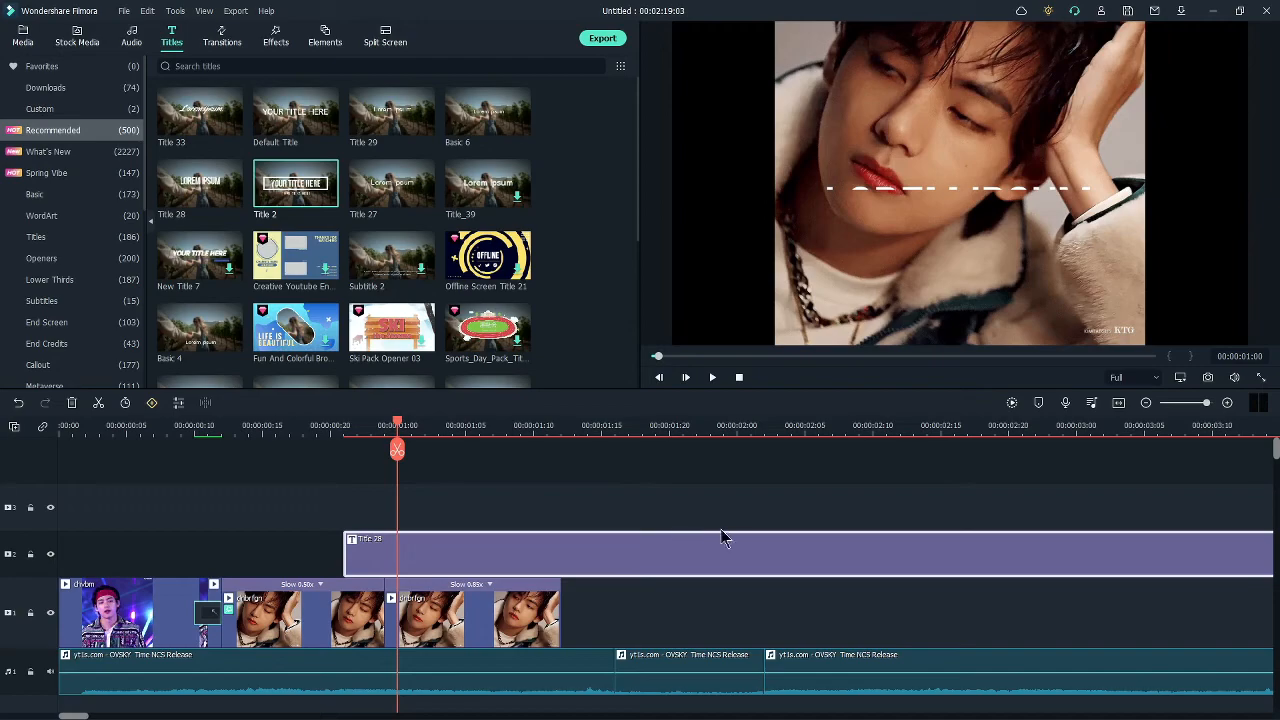
Split Title 28 at 00:00:01:16 and delete the part after the cut.
{"action": "left_click", "coordinate": [614, 424]}
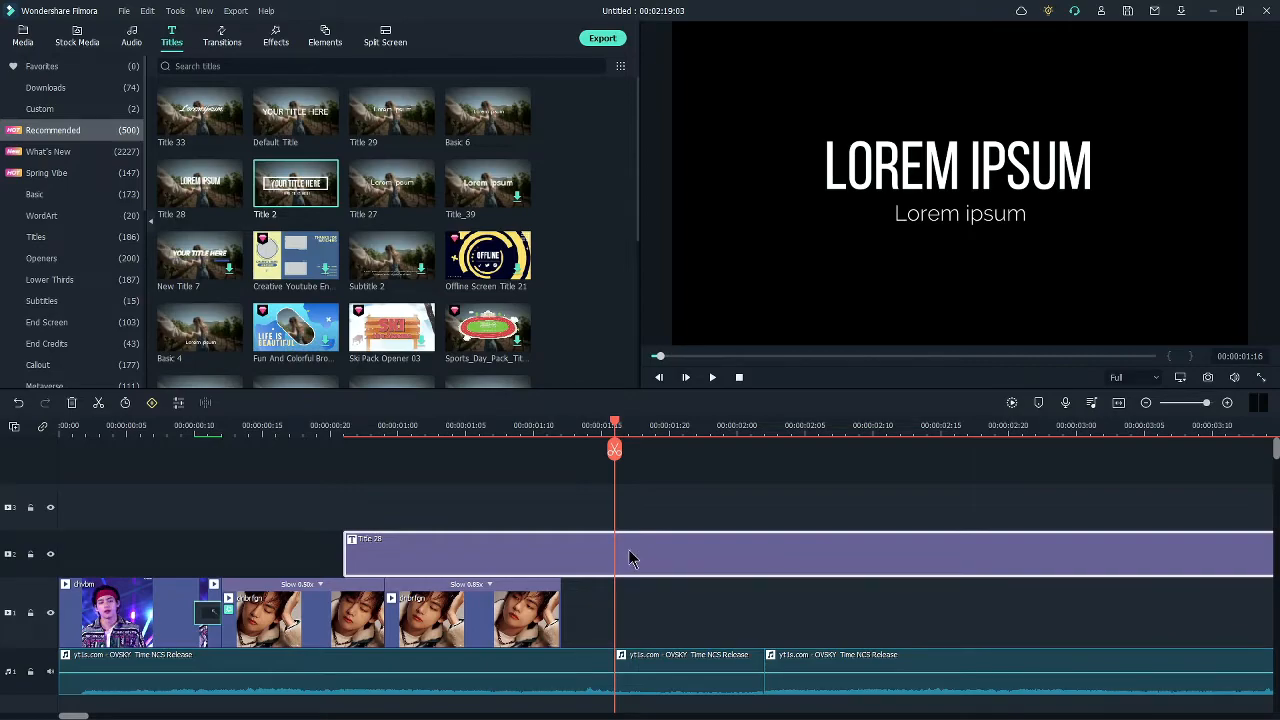
{"action": "key", "text": "ctrl+b"}
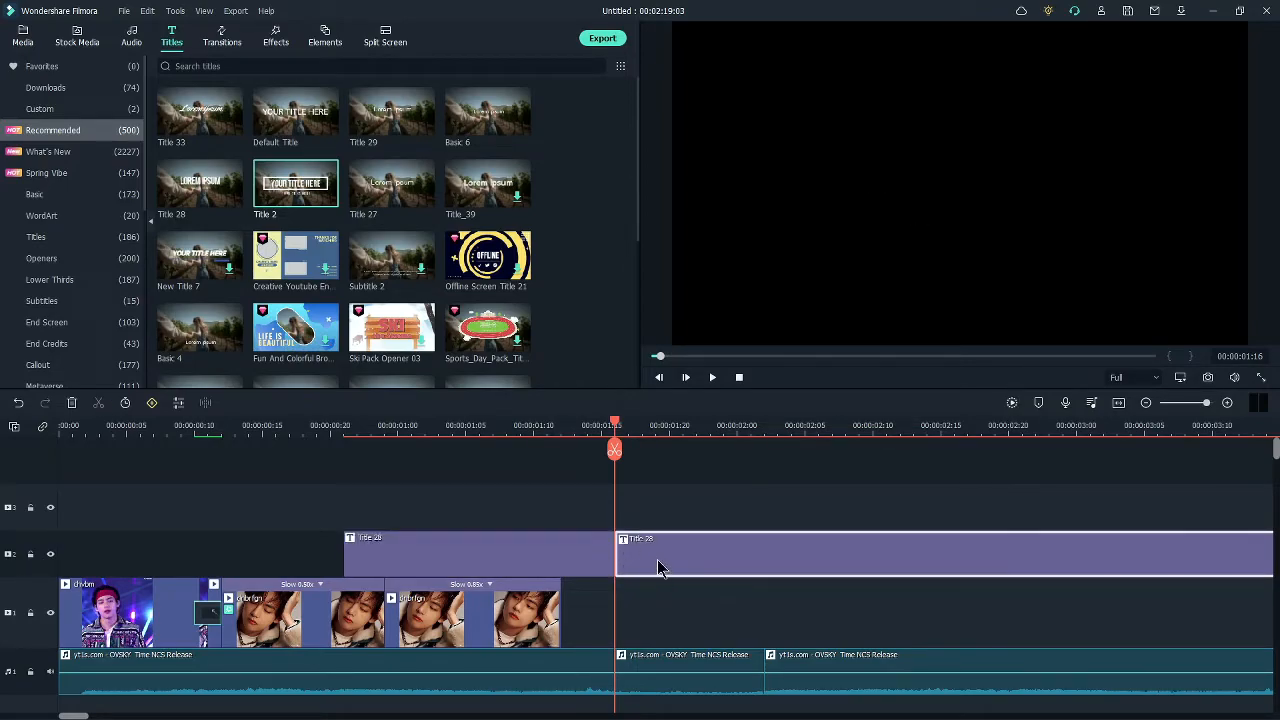
{"action": "key", "text": "Delete"}
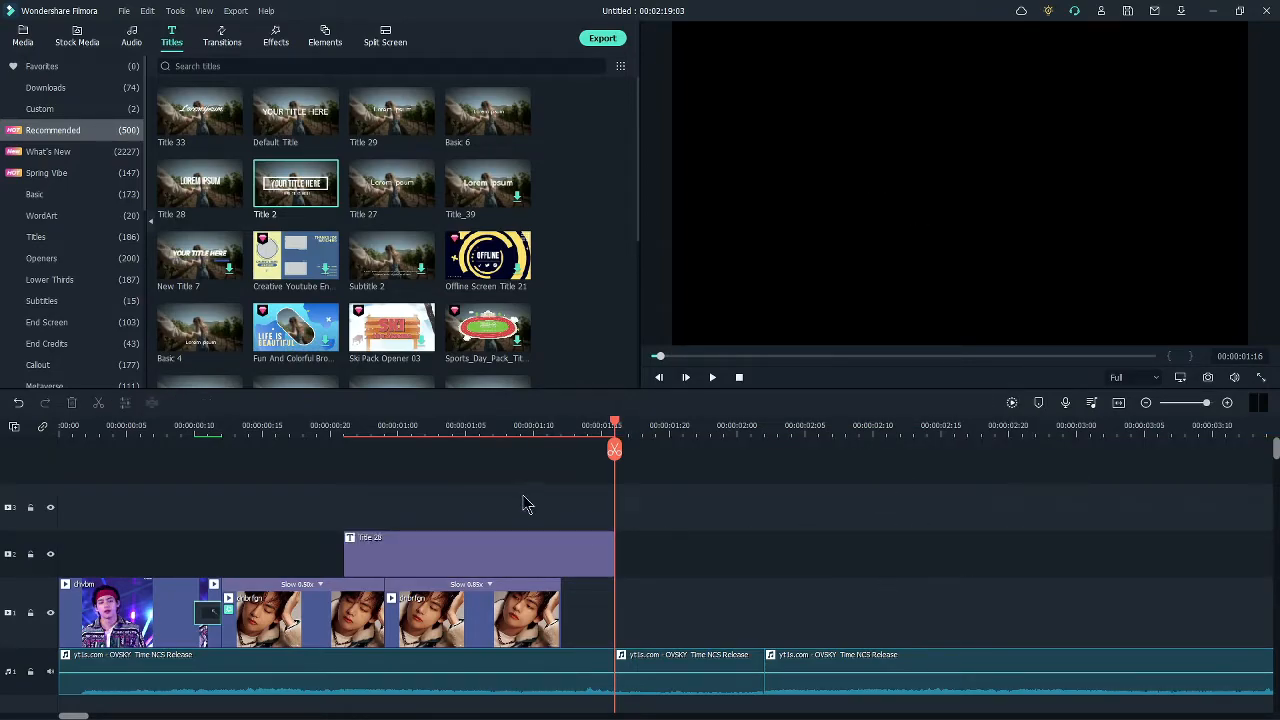
Open Title 28 in Advanced Text Edit with the playhead at 00:00:01:02 and delete both of its text boxes.
{"action": "left_click", "coordinate": [425, 425]}
{"action": "left_click", "coordinate": [515, 556]}
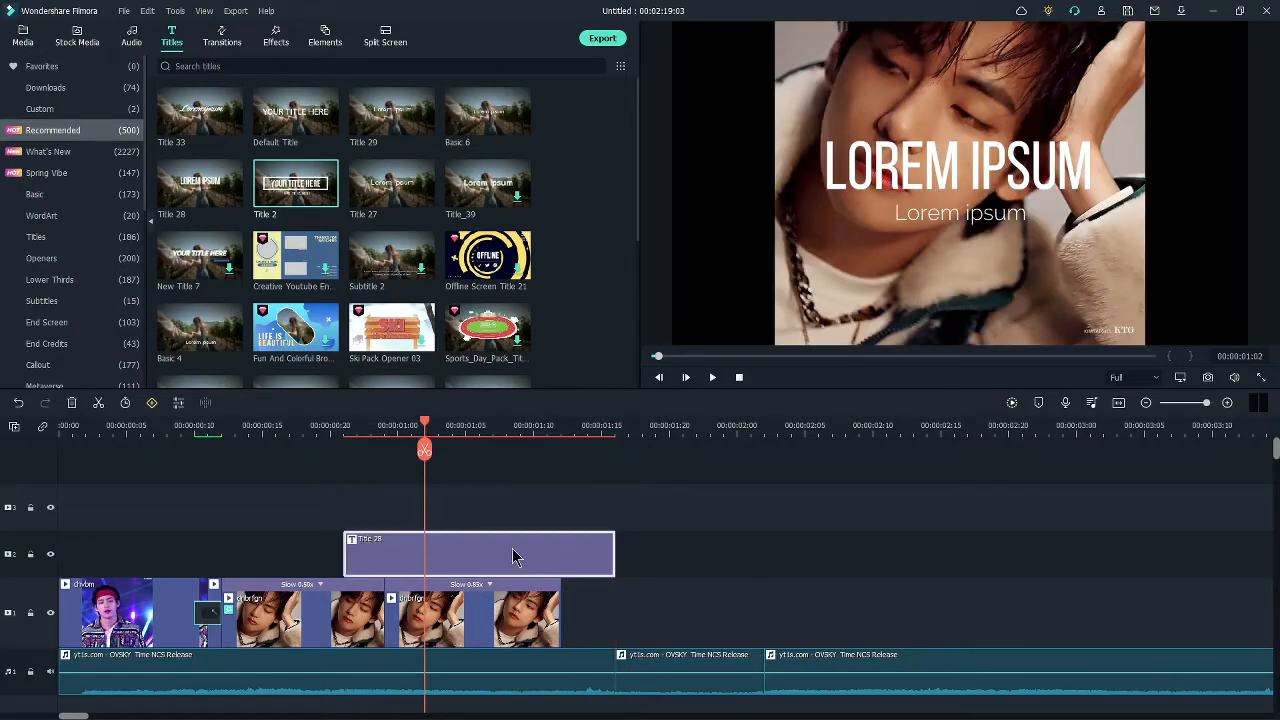
{"action": "double_click", "coordinate": [482, 568]}
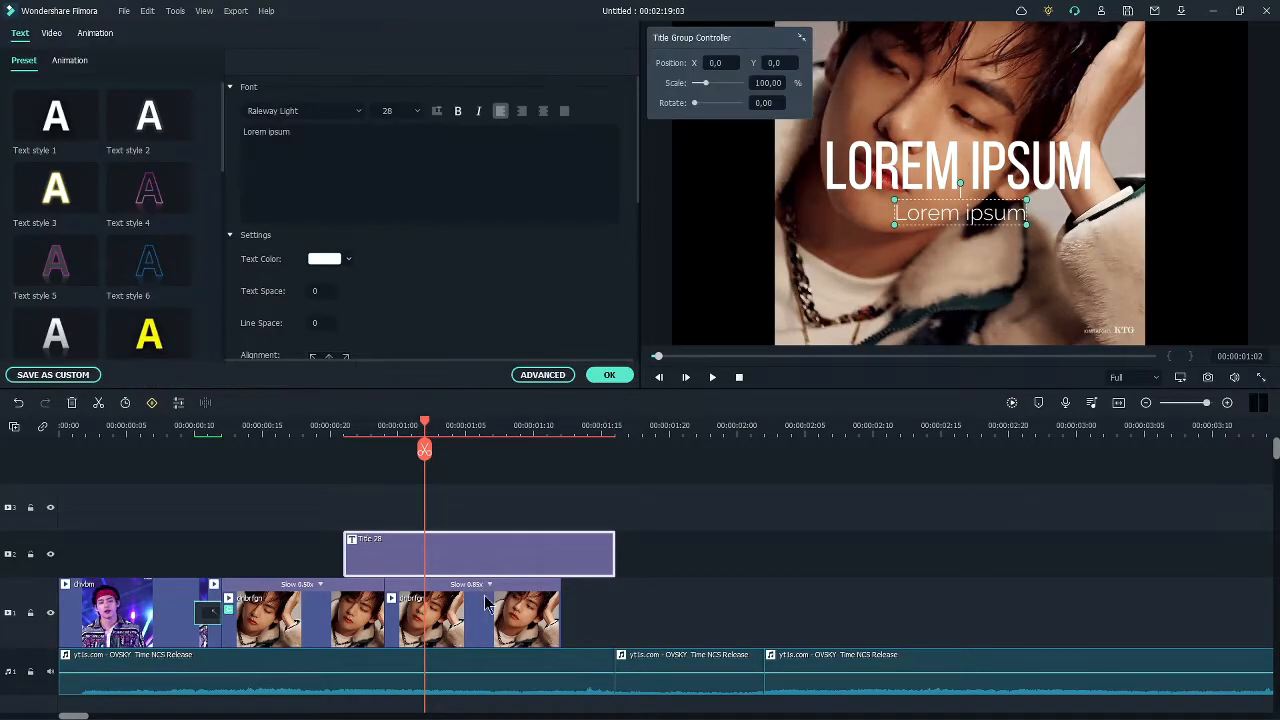
{"action": "left_click", "coordinate": [530, 376]}
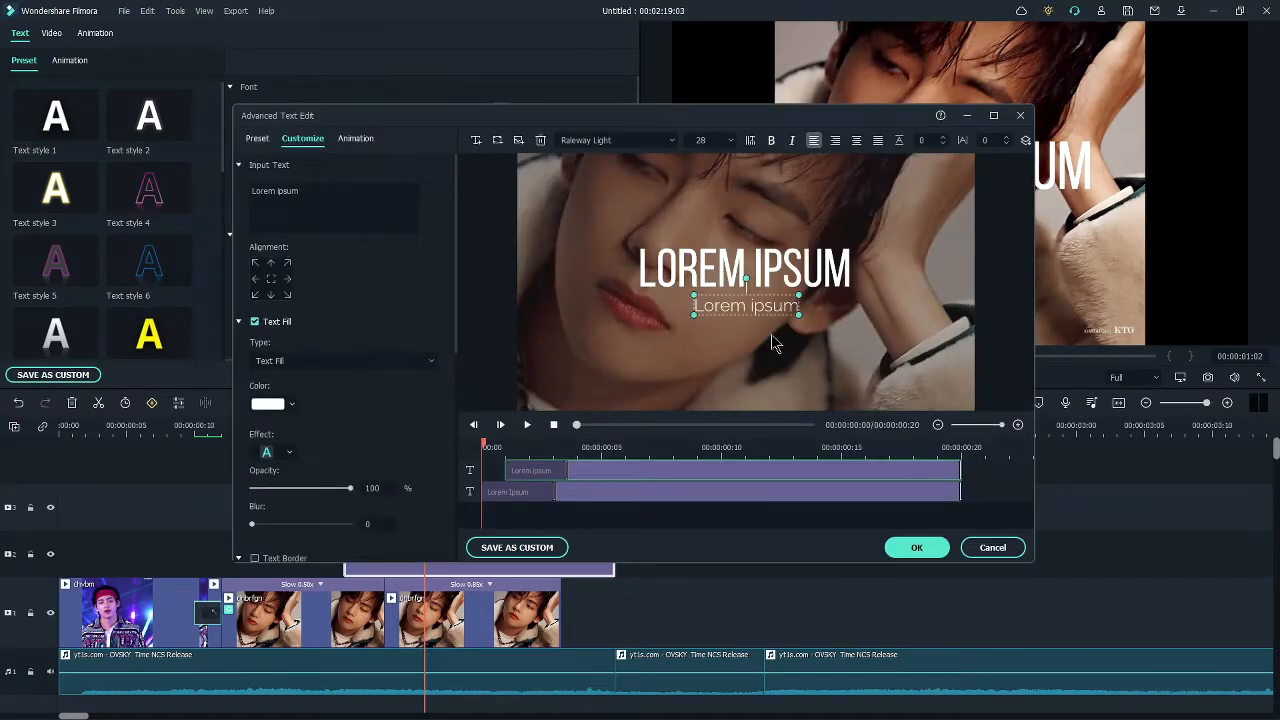
{"action": "key", "text": "Delete"}
{"action": "key", "text": "Delete"}
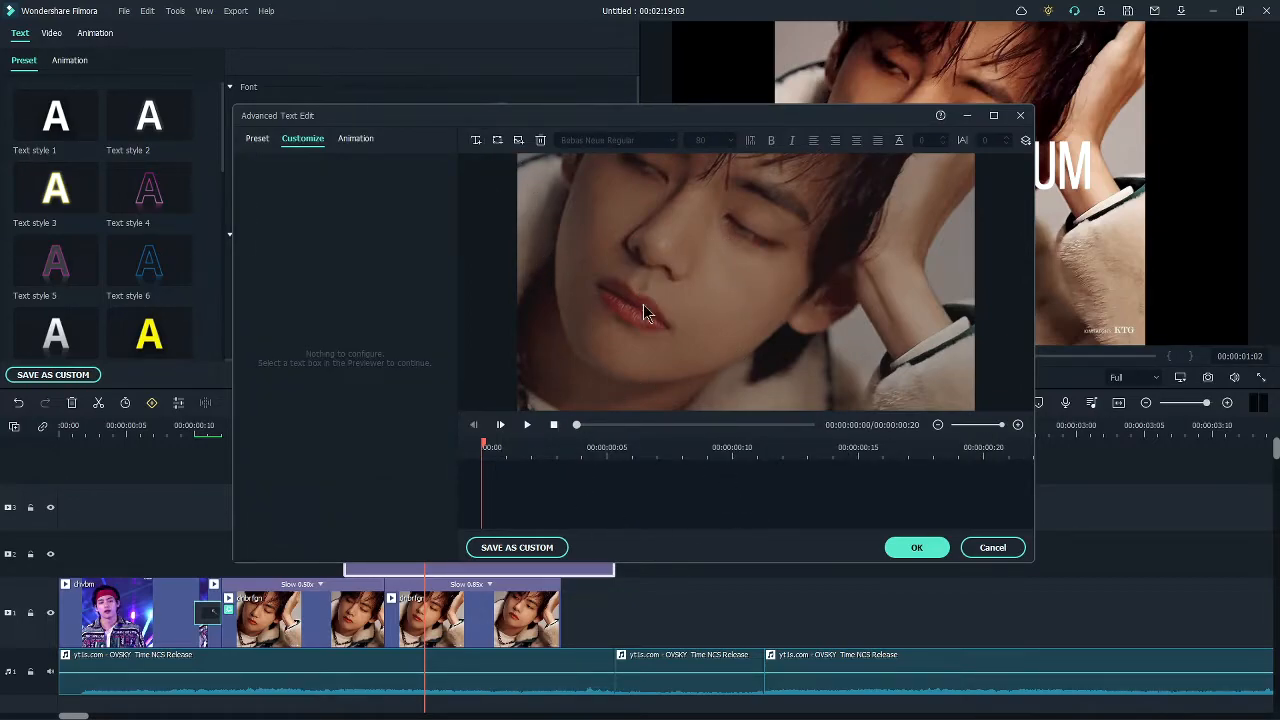
Add a new text box to the title and enlarge it to font size 102.
{"action": "left_click", "coordinate": [477, 139]}
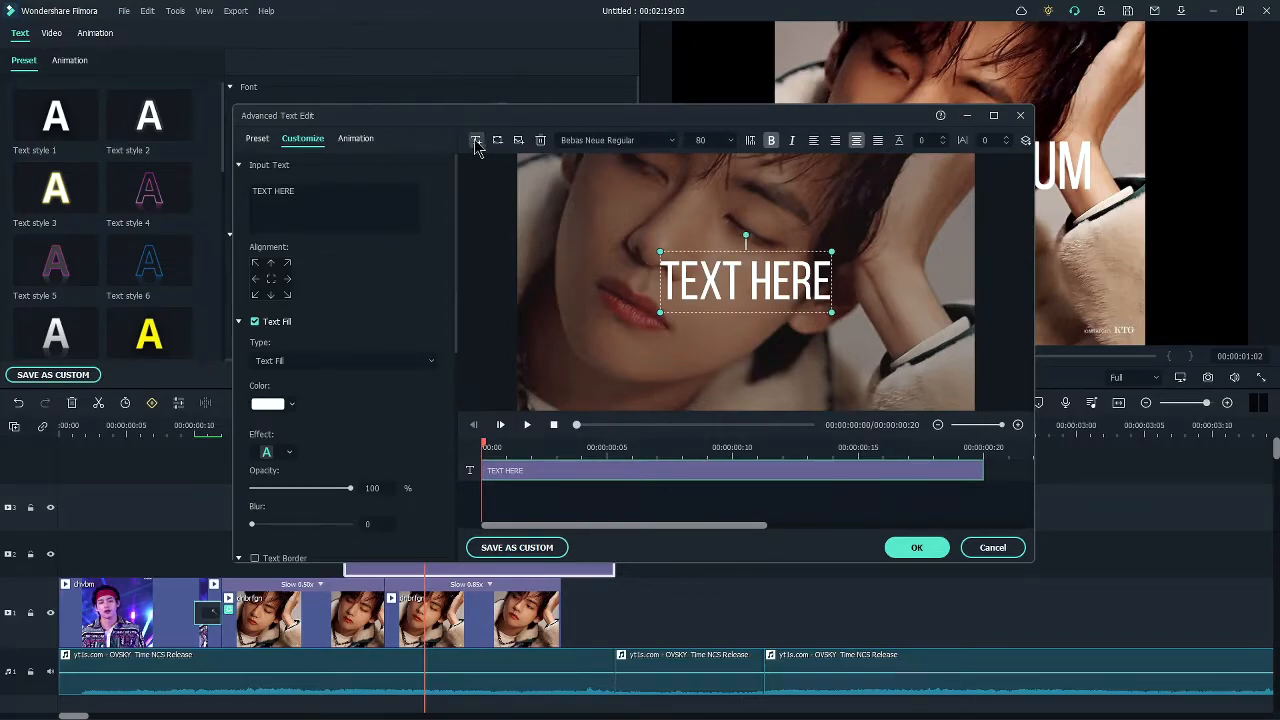
{"action": "left_click_drag", "start_coordinate": [832, 312], "coordinate": [879, 329]}
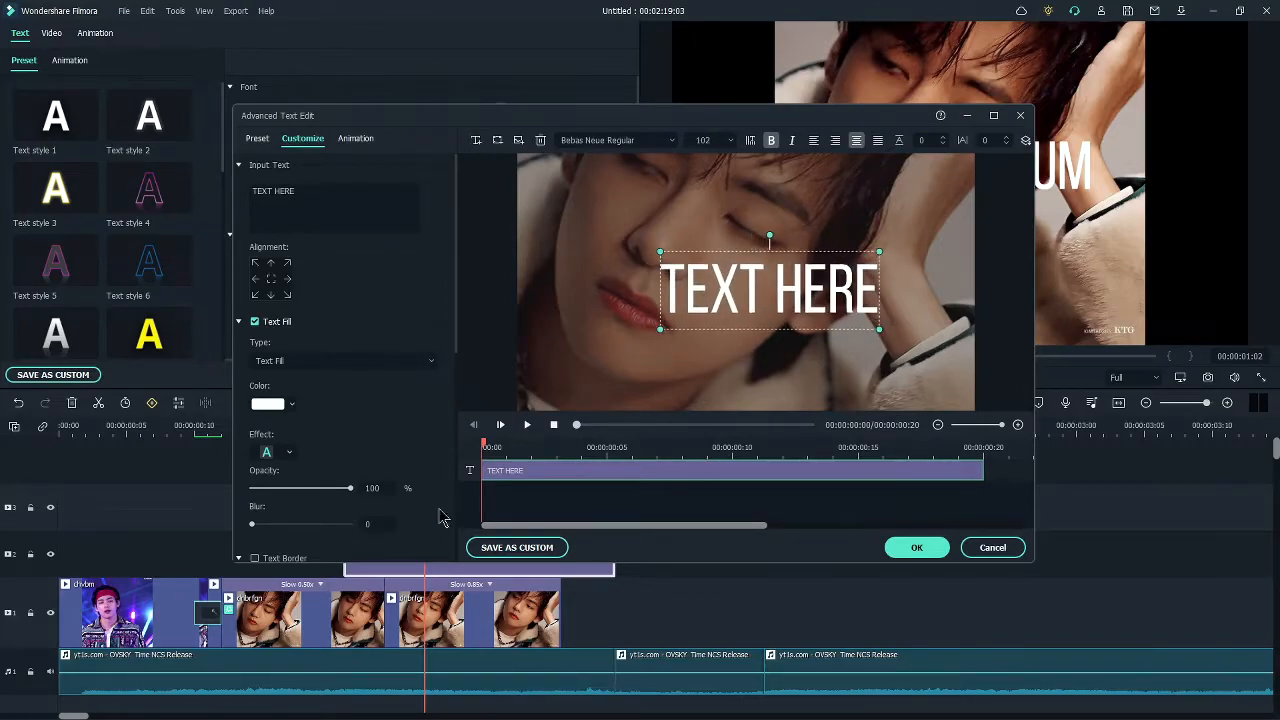
Shrink the new text box to font size 99 and move it to the middle of the frame.
{"action": "left_click_drag", "start_coordinate": [790, 282], "coordinate": [788, 281]}
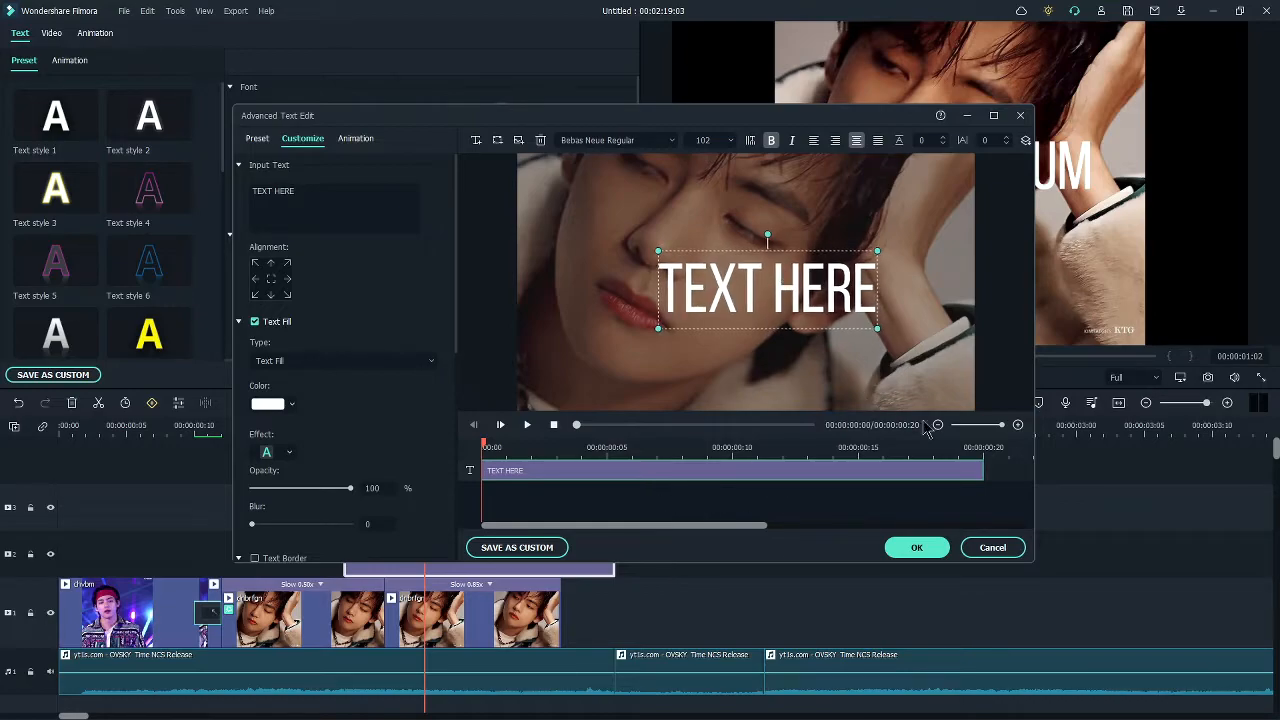
{"action": "mouse_move", "coordinate": [879, 329]}
{"action": "left_mouse_down"}
{"action": "mouse_move", "coordinate": [784, 296]}
{"action": "mouse_move", "coordinate": [873, 327]}
{"action": "left_mouse_up"}
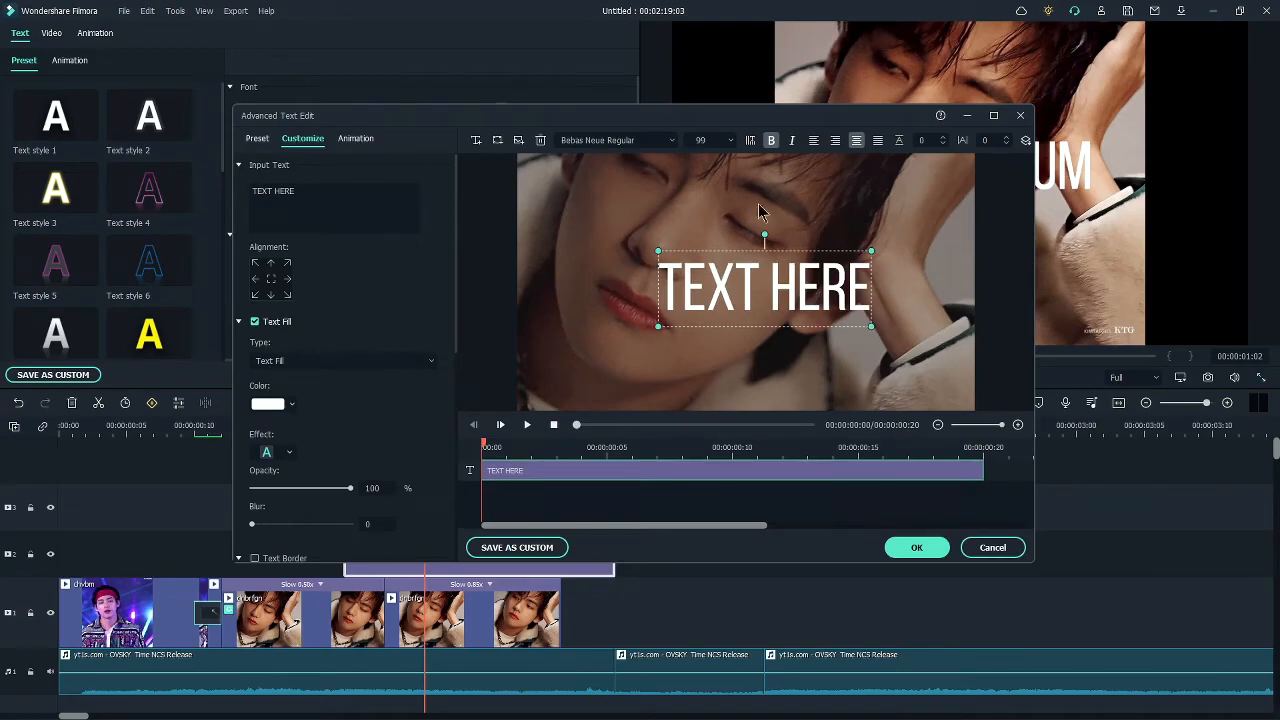
{"action": "left_click_drag", "start_coordinate": [808, 290], "coordinate": [768, 292]}
Replace the box's text with "srgmngmsr" and give it a light yellow-green fill color.
{"action": "left_click_drag", "start_coordinate": [300, 191], "coordinate": [250, 191]}
{"action": "type", "text": "srgmngmsr"}
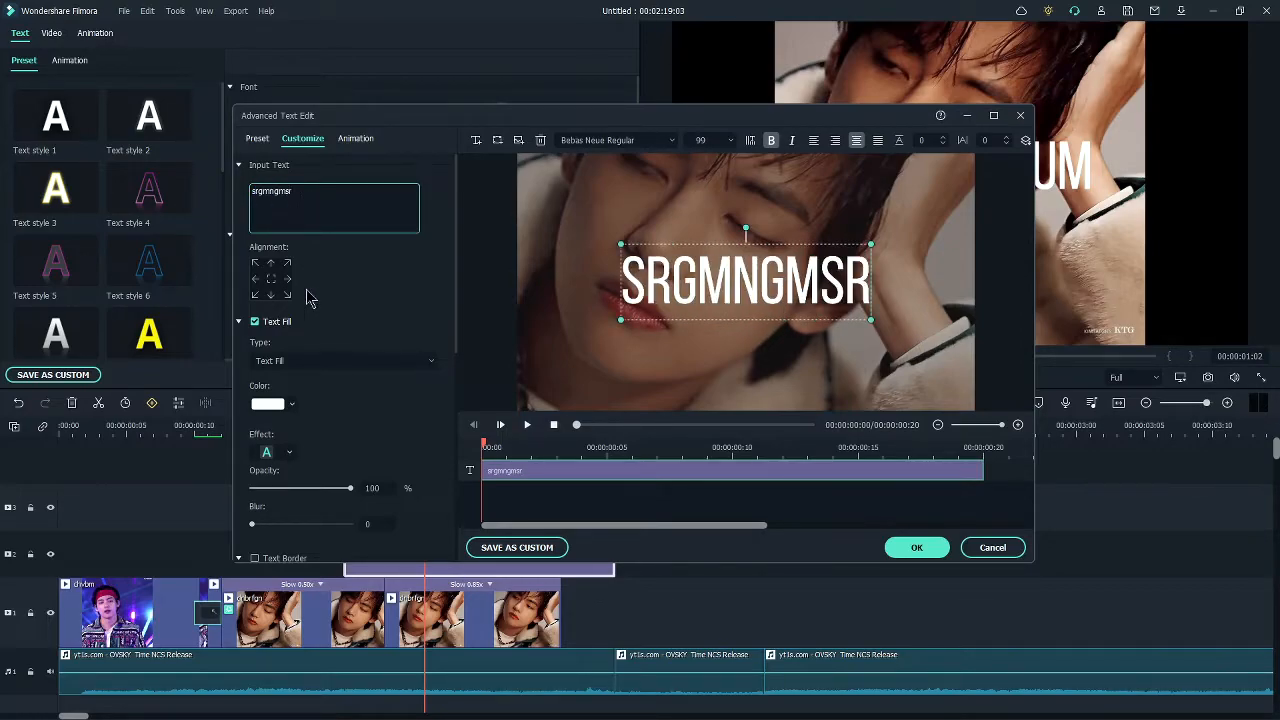
{"action": "left_click", "coordinate": [294, 408]}
{"action": "left_click", "coordinate": [325, 448]}
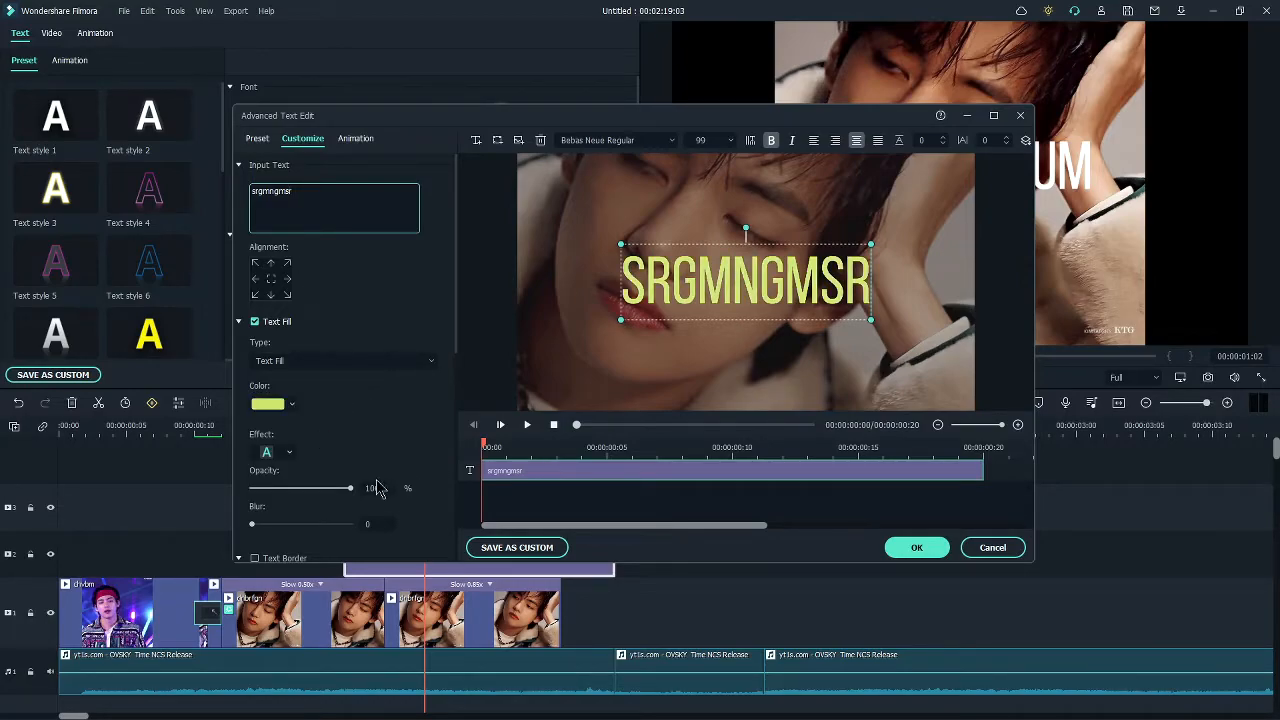
Try a Gradient Fill on the text running from light lavender to dark red.
{"action": "left_click", "coordinate": [425, 361]}
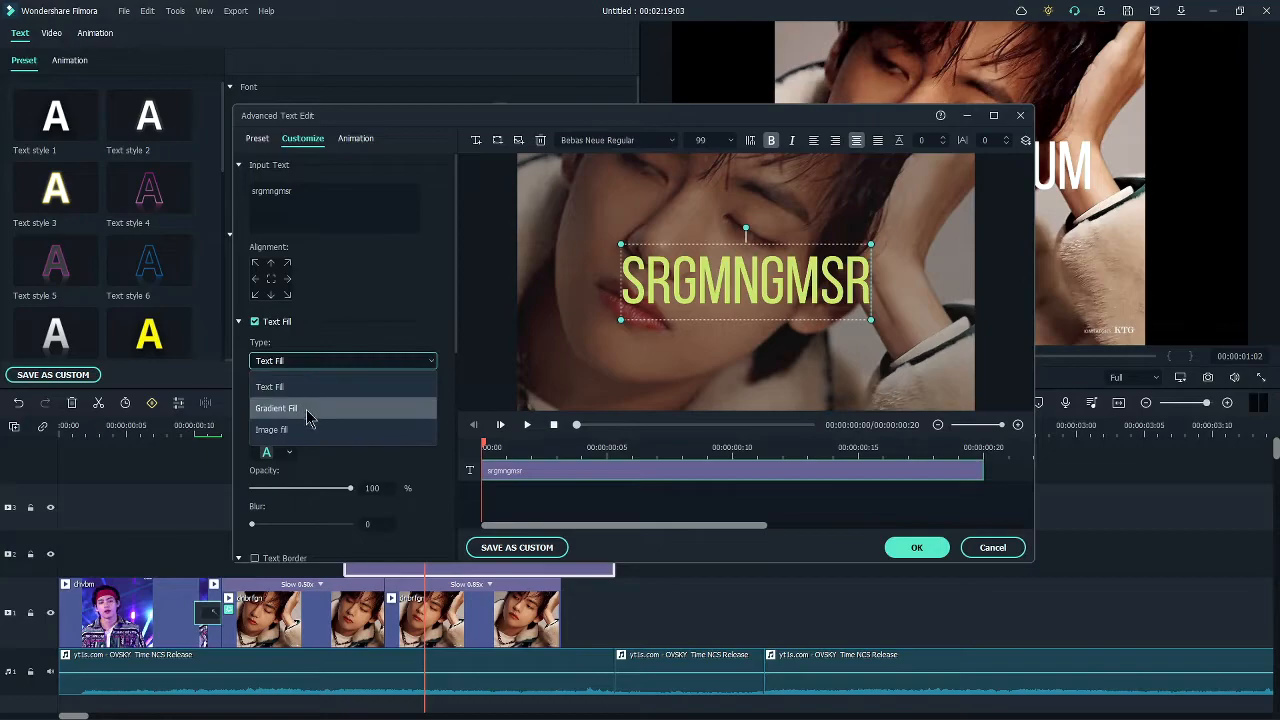
{"action": "left_click", "coordinate": [303, 409]}
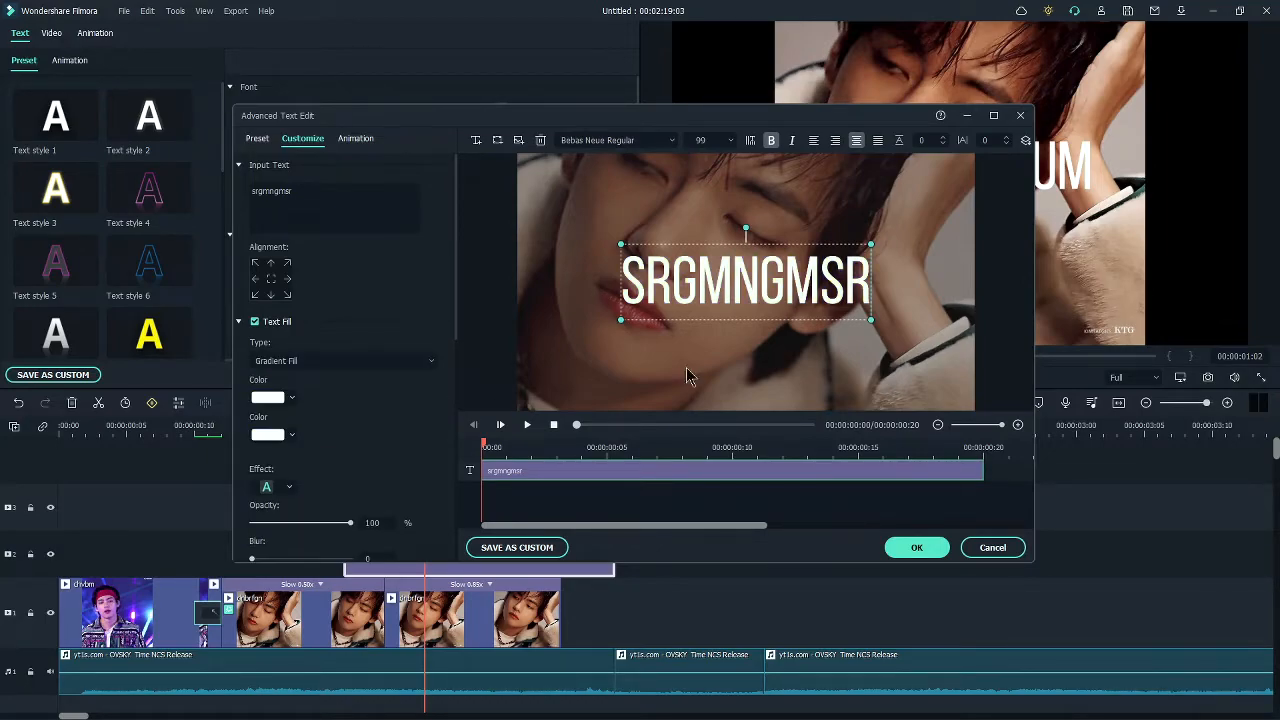
{"action": "left_click", "coordinate": [291, 398]}
{"action": "left_click", "coordinate": [275, 418]}
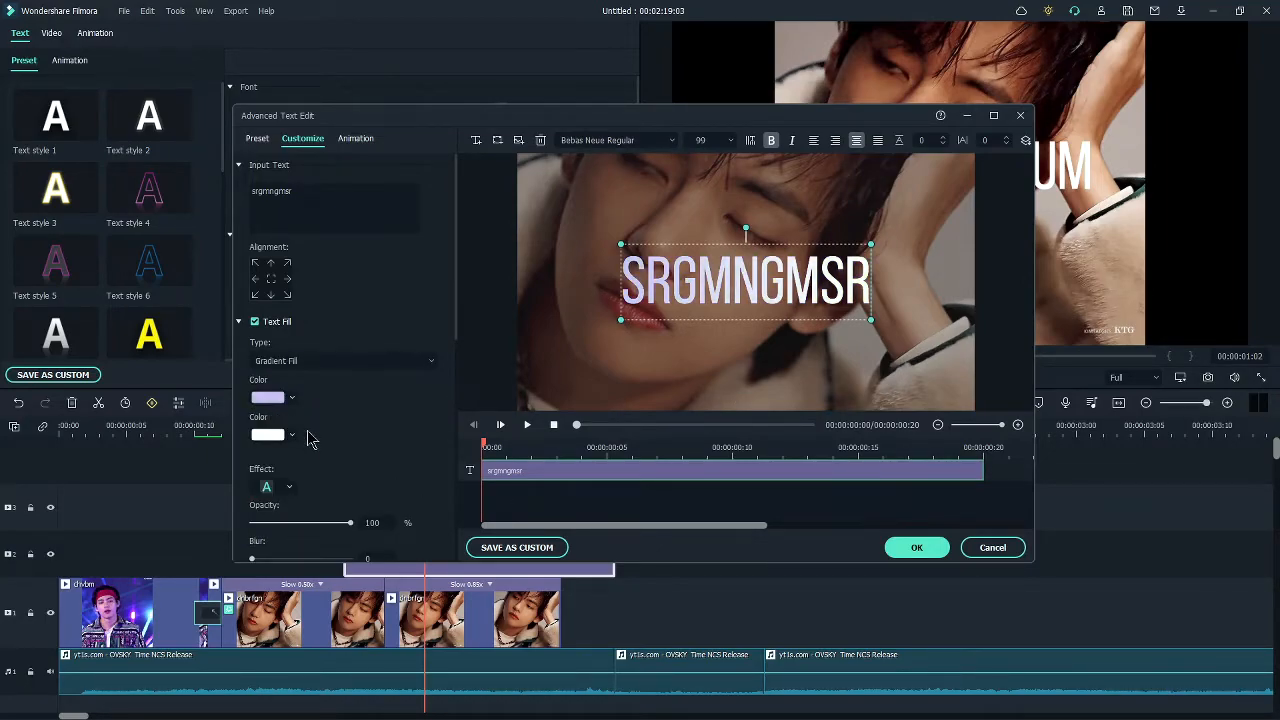
{"action": "left_click", "coordinate": [291, 437]}
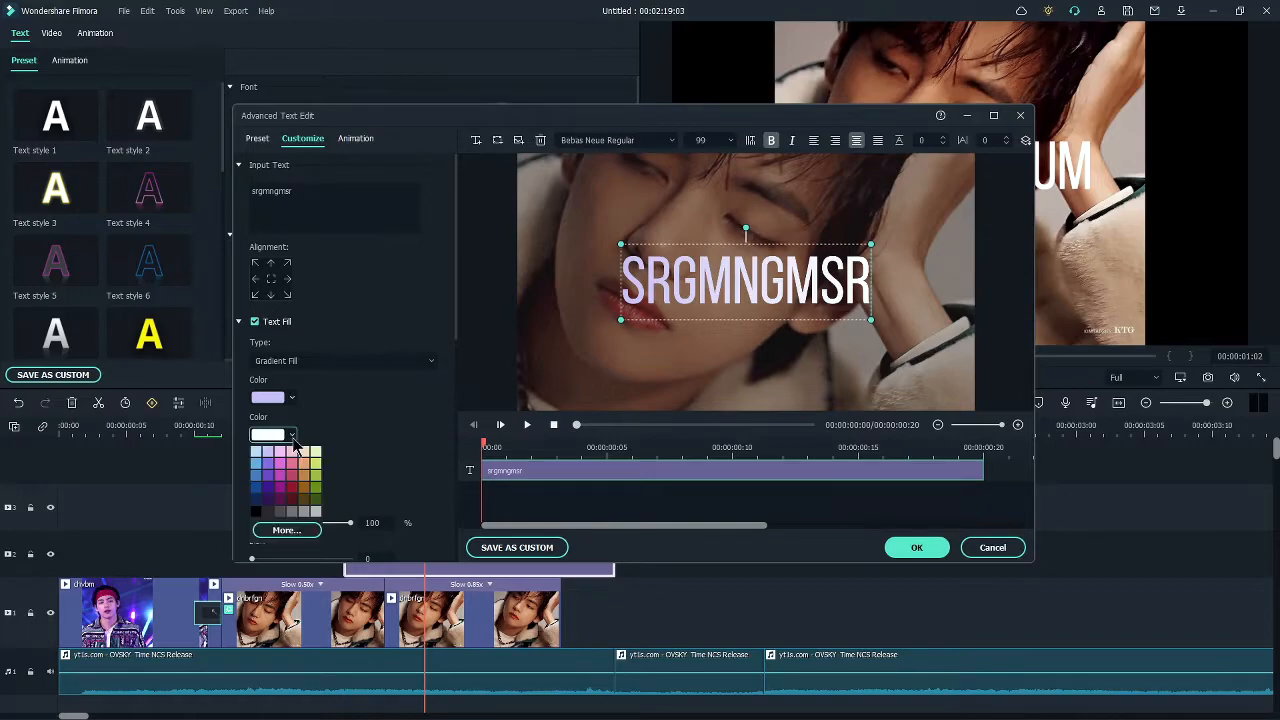
{"action": "left_click", "coordinate": [292, 489]}
{"action": "scroll", "coordinate": [288, 508], "scroll_direction": "down", "scroll_amount": 2}
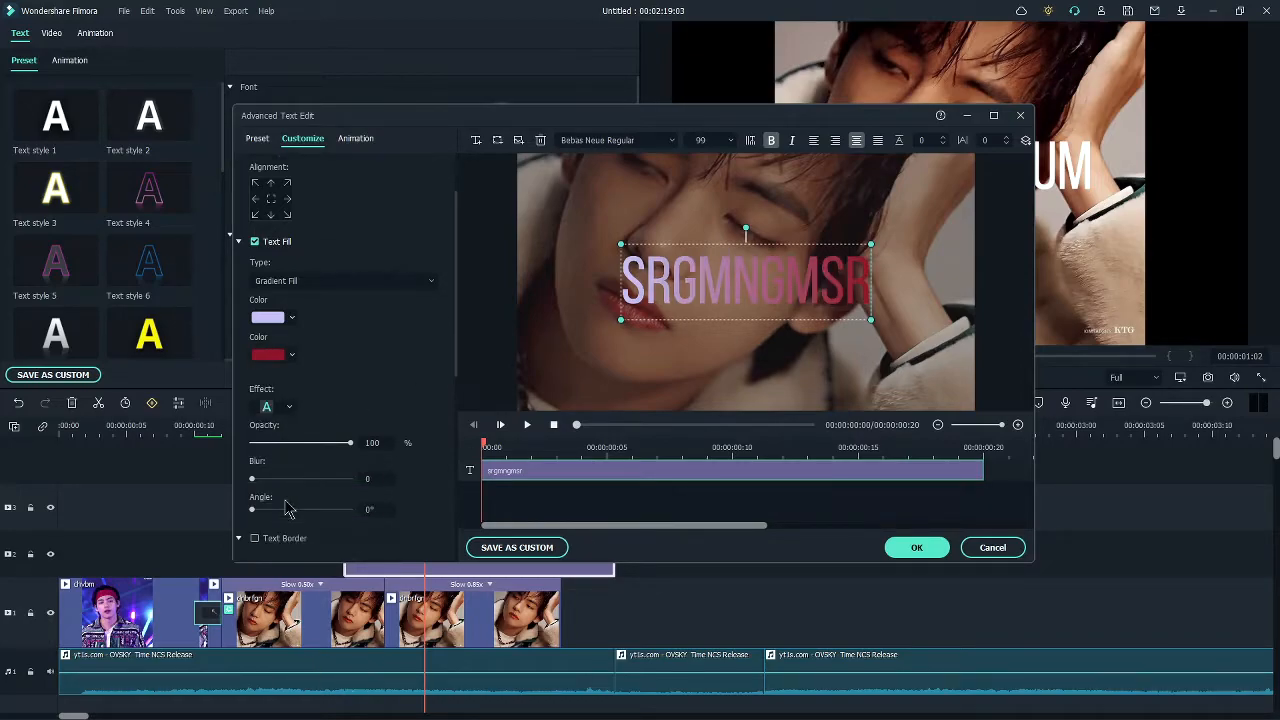
{"action": "left_click_drag", "start_coordinate": [351, 443], "coordinate": [460, 460]}
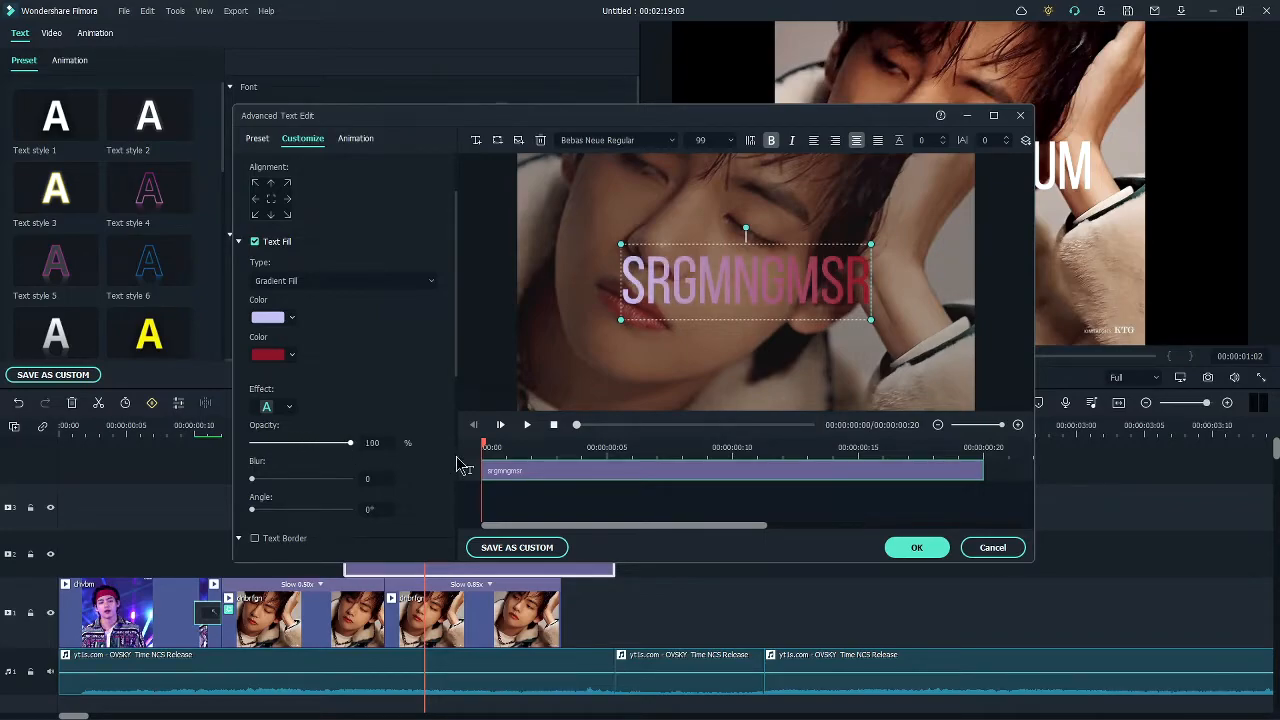
Enable Text Shadow on the title text with its default settings.
{"action": "scroll", "coordinate": [330, 517], "scroll_direction": "down", "scroll_amount": 4}
{"action": "scroll", "coordinate": [330, 517], "scroll_direction": "down", "scroll_amount": 3}
{"action": "left_click", "coordinate": [256, 458]}
{"action": "scroll", "coordinate": [372, 490], "scroll_direction": "down", "scroll_amount": 2}
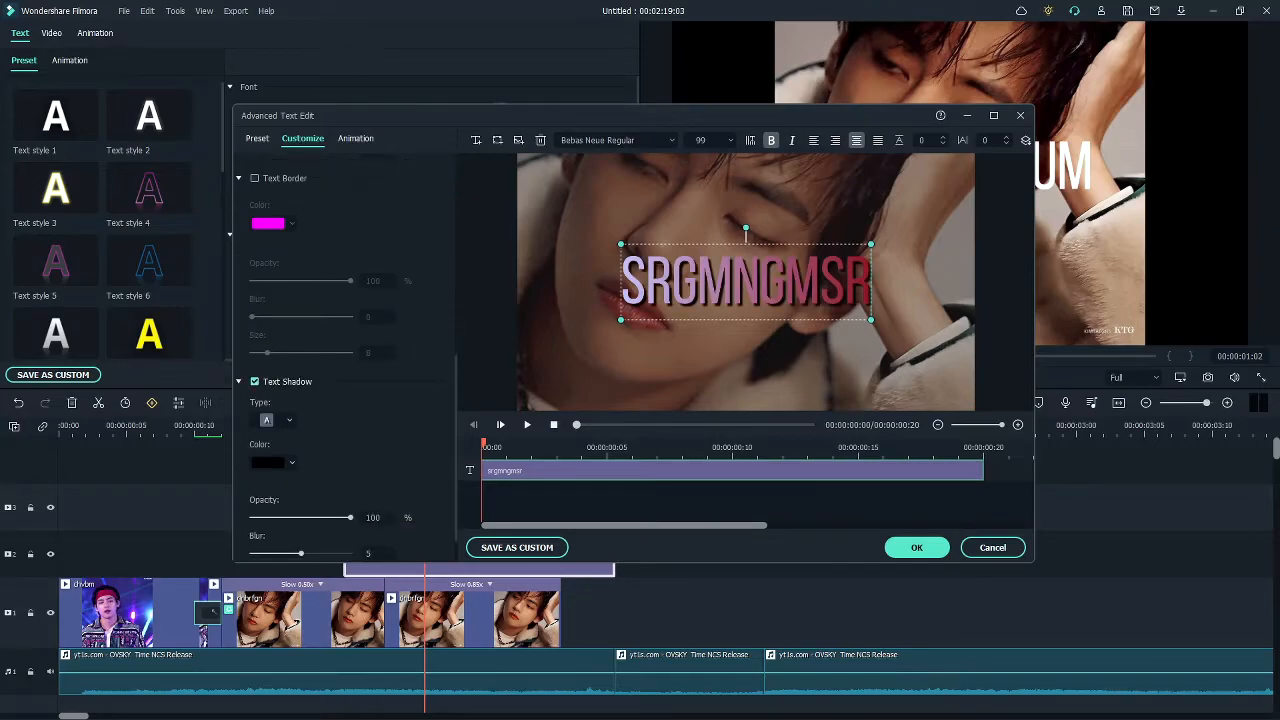
{"action": "scroll", "coordinate": [393, 365], "scroll_direction": "up", "scroll_amount": 10}
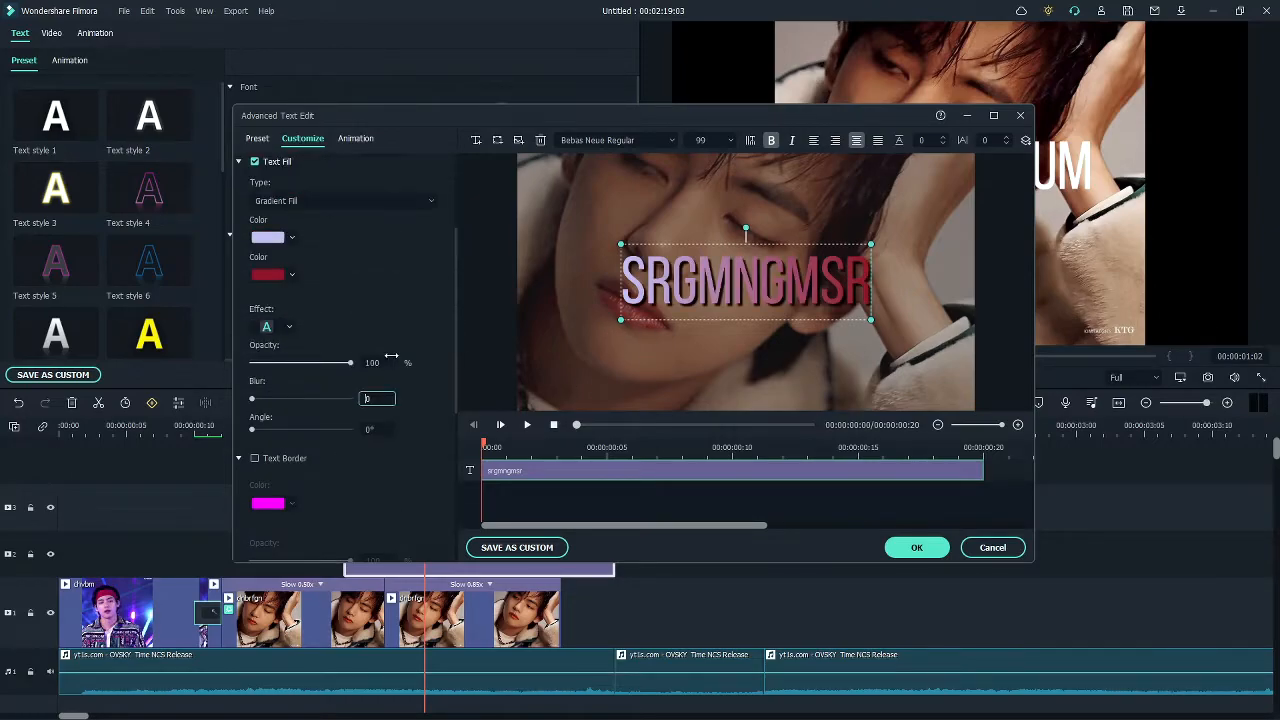
Try the Century Schoolbook Cursiva and Chelsea Market fonts on the title text.
{"action": "left_click", "coordinate": [672, 141]}
{"action": "scroll", "coordinate": [650, 270], "scroll_direction": "down", "scroll_amount": 10}
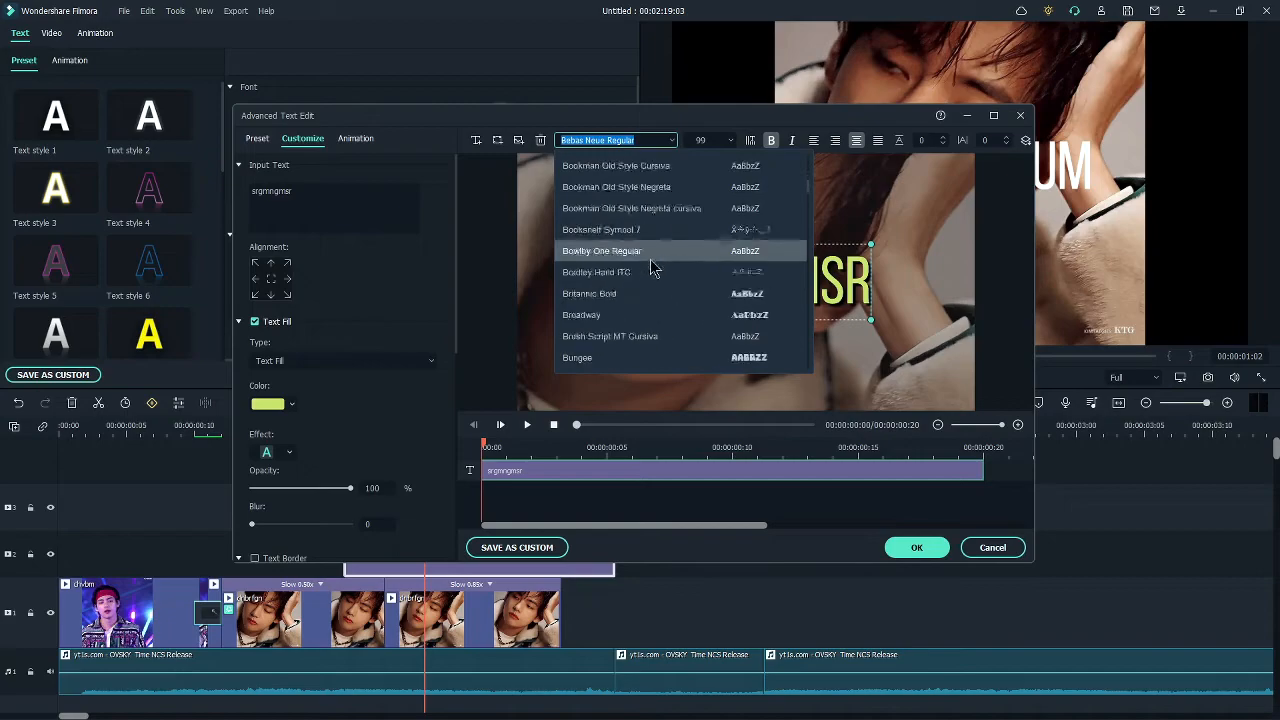
{"action": "scroll", "coordinate": [648, 276], "scroll_direction": "down", "scroll_amount": 5}
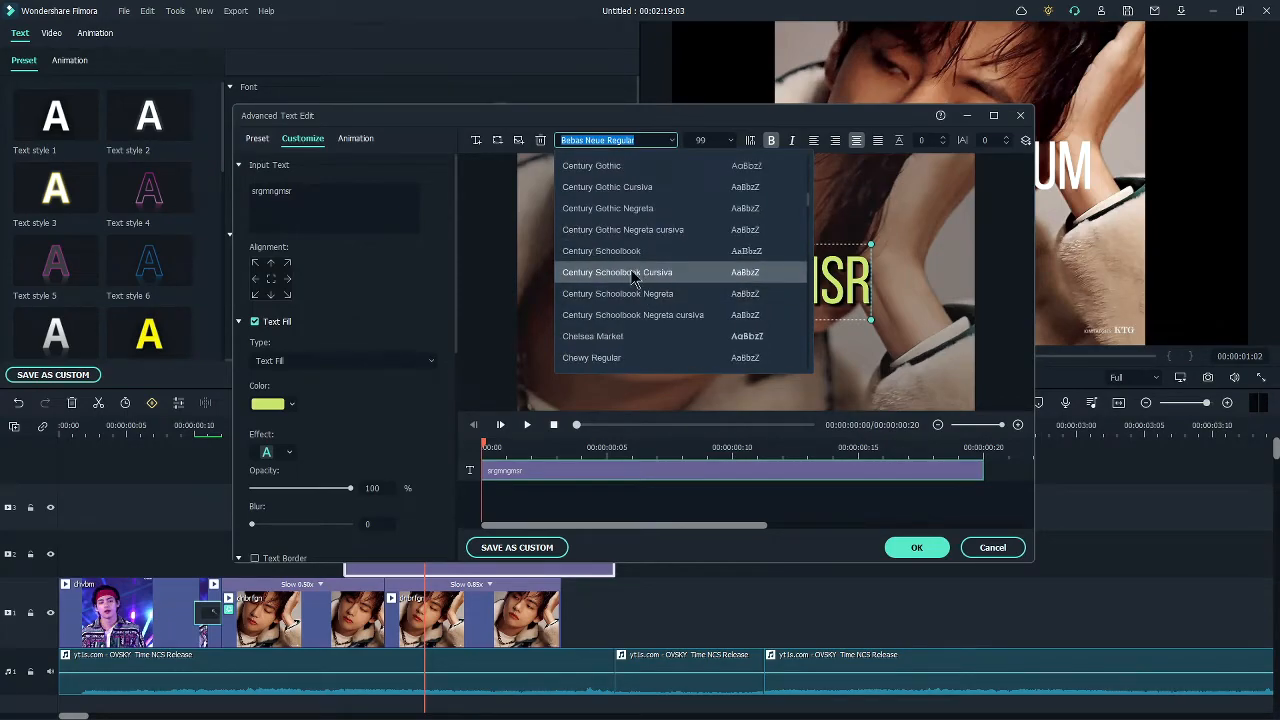
{"action": "left_click", "coordinate": [633, 273]}
{"action": "left_click", "coordinate": [672, 141]}
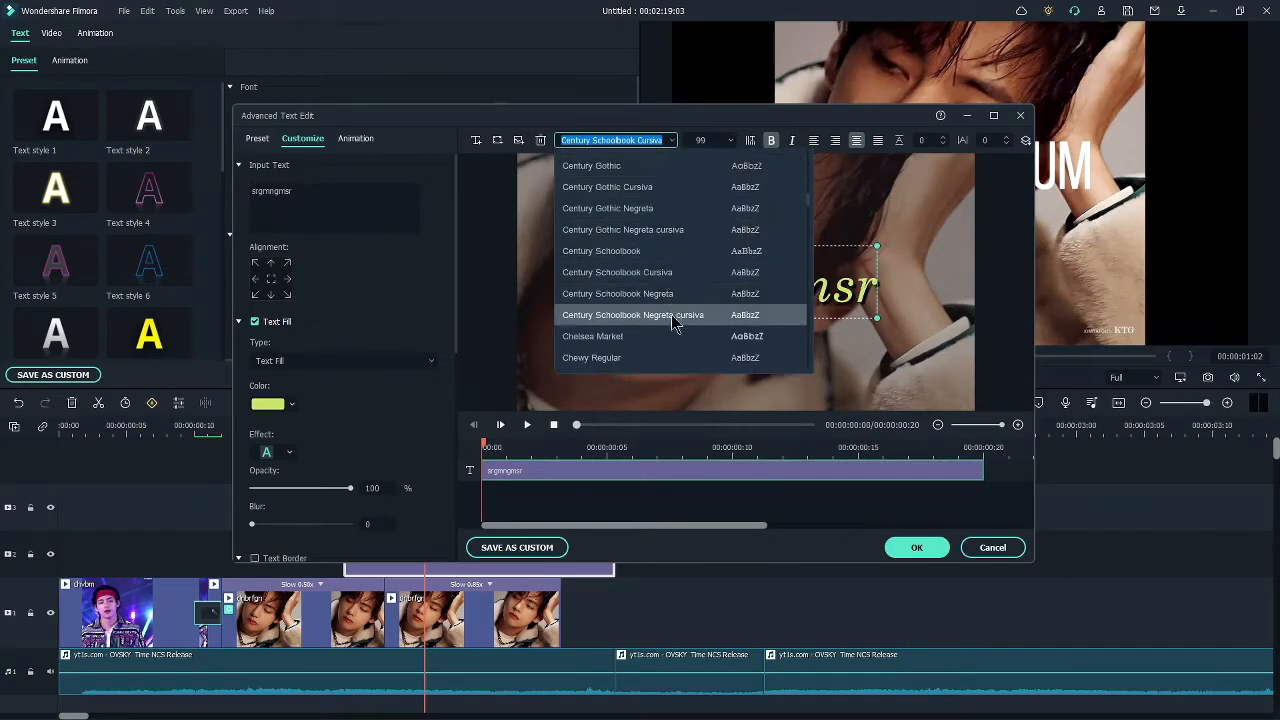
{"action": "left_click", "coordinate": [660, 337]}
Set the title font to Consolas Bold and add a second line reading "gkjmtg".
{"action": "left_click", "coordinate": [672, 141]}
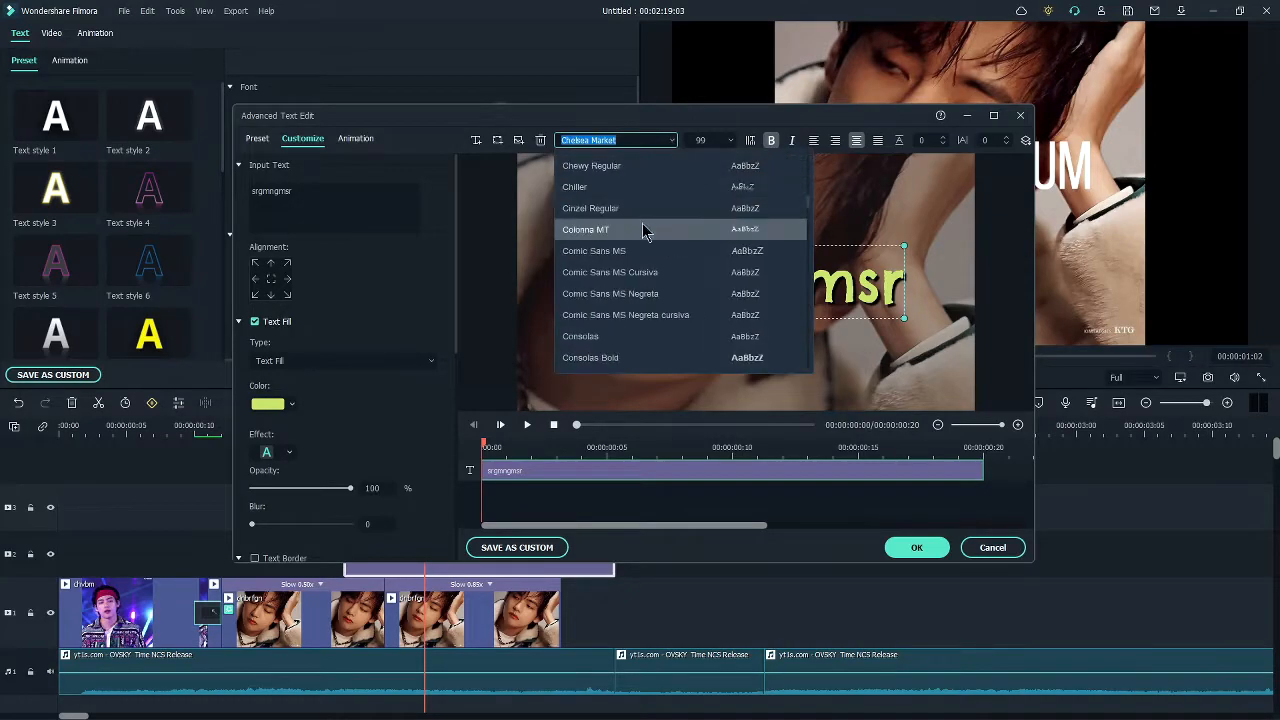
{"action": "left_click", "coordinate": [669, 357]}
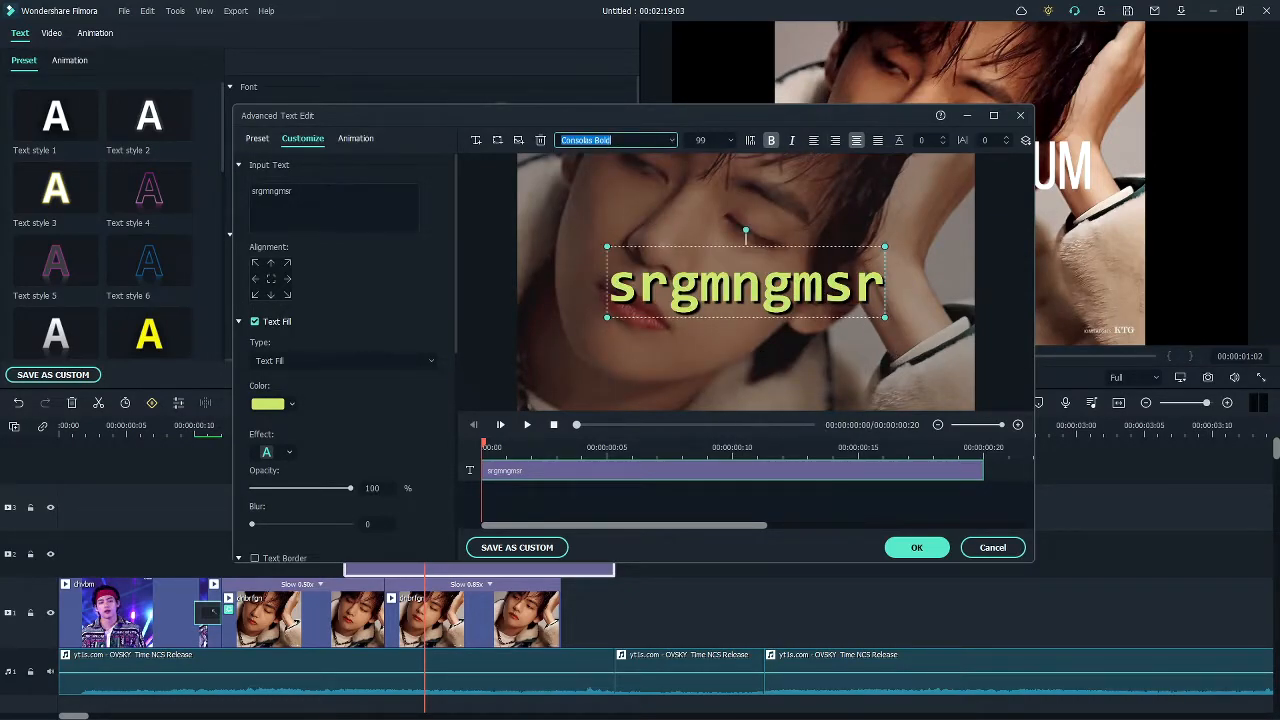
{"action": "left_click", "coordinate": [322, 200]}
{"action": "key", "text": "Return"}
{"action": "type", "text": "gkjmtg"}
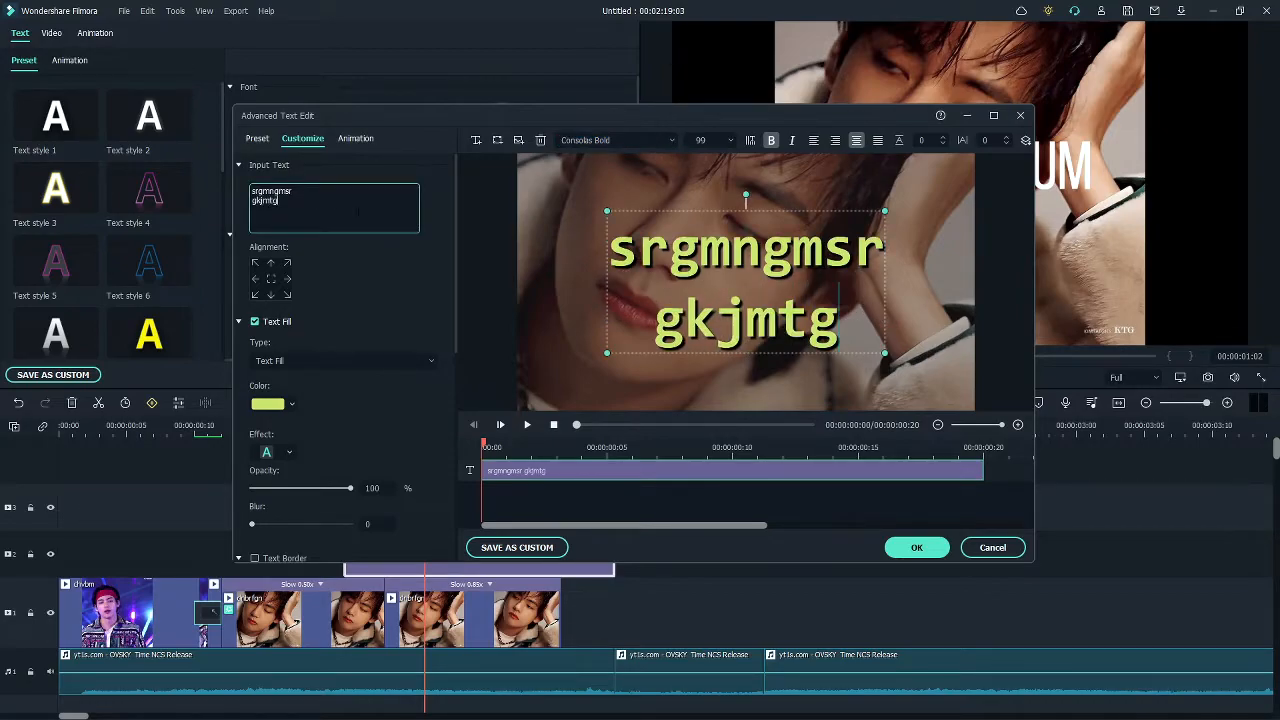
Format both text lines with line spacing -56, character spacing -5 and right alignment.
{"action": "mouse_move", "coordinate": [818, 212]}
{"action": "left_mouse_down"}
{"action": "mouse_move", "coordinate": [763, 232]}
{"action": "mouse_move", "coordinate": [786, 253]}
{"action": "mouse_move", "coordinate": [824, 211]}
{"action": "left_mouse_up"}
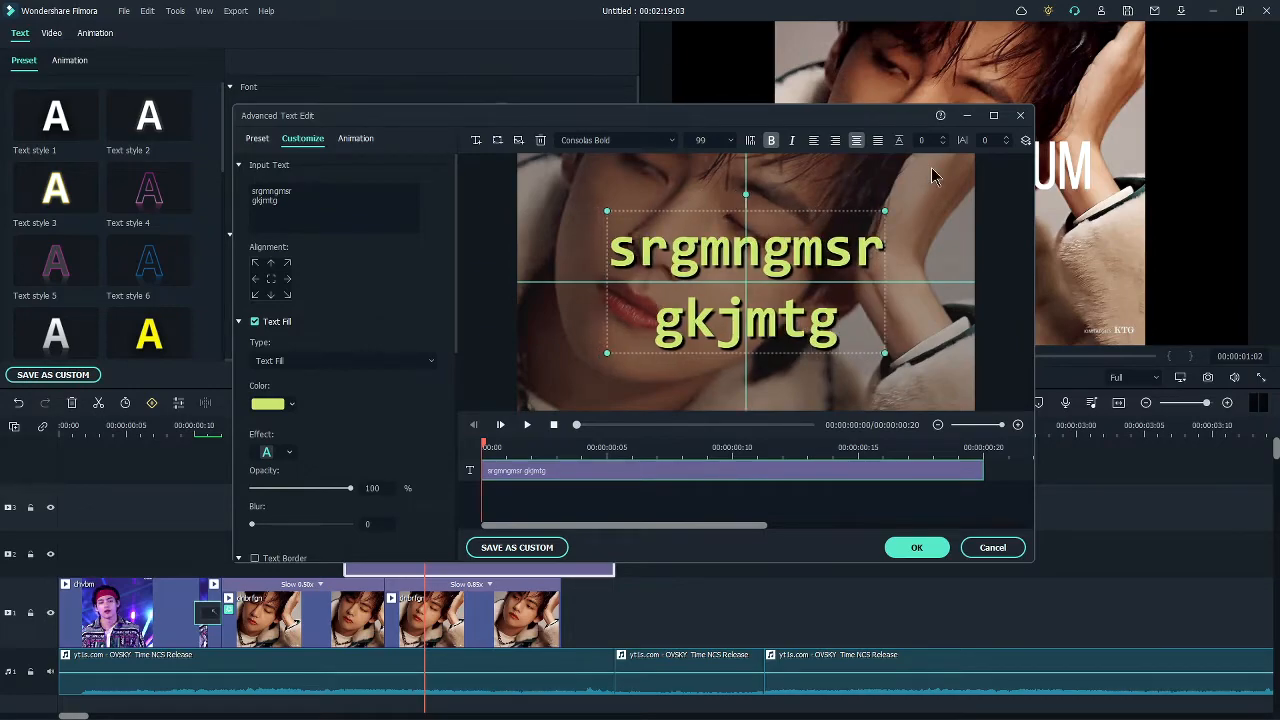
{"action": "mouse_move", "coordinate": [939, 140]}
{"action": "left_mouse_down"}
{"action": "mouse_move", "coordinate": [899, 140]}
{"action": "mouse_move", "coordinate": [955, 150]}
{"action": "left_mouse_up"}
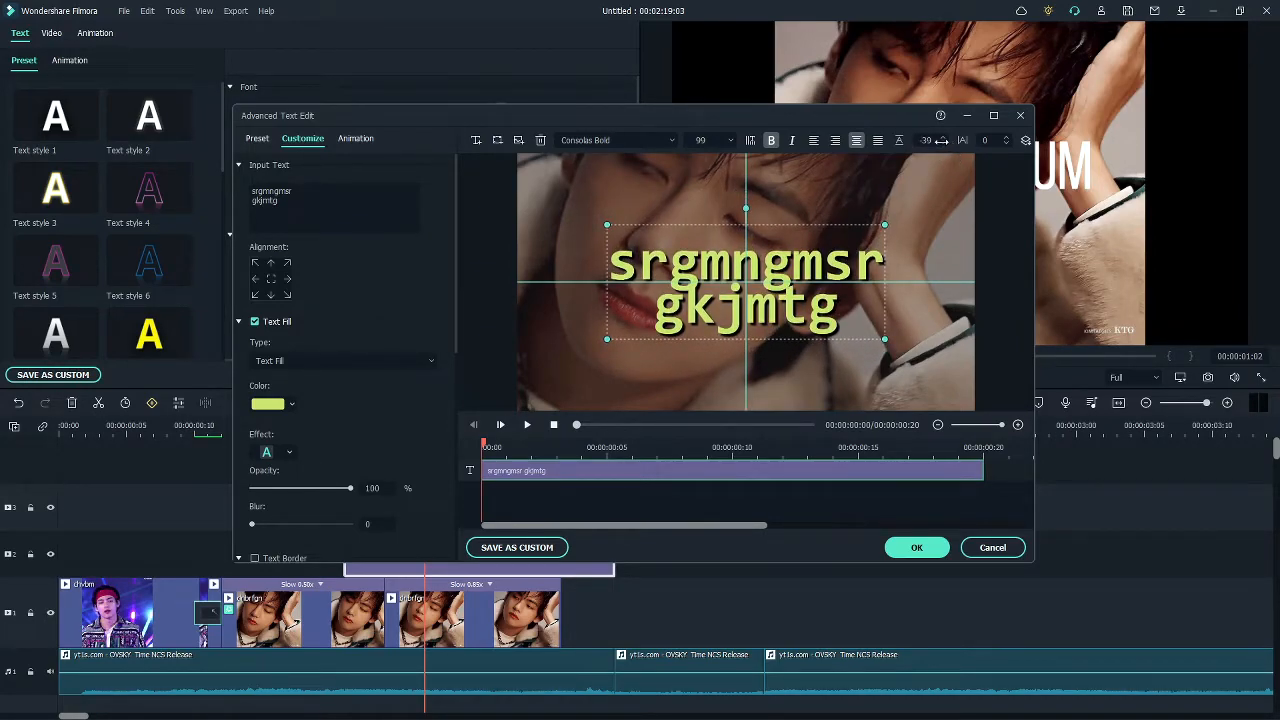
{"action": "mouse_move", "coordinate": [927, 140]}
{"action": "left_mouse_down"}
{"action": "mouse_move", "coordinate": [881, 140]}
{"action": "mouse_move", "coordinate": [982, 140]}
{"action": "mouse_move", "coordinate": [890, 140]}
{"action": "mouse_move", "coordinate": [925, 140]}
{"action": "left_mouse_up"}
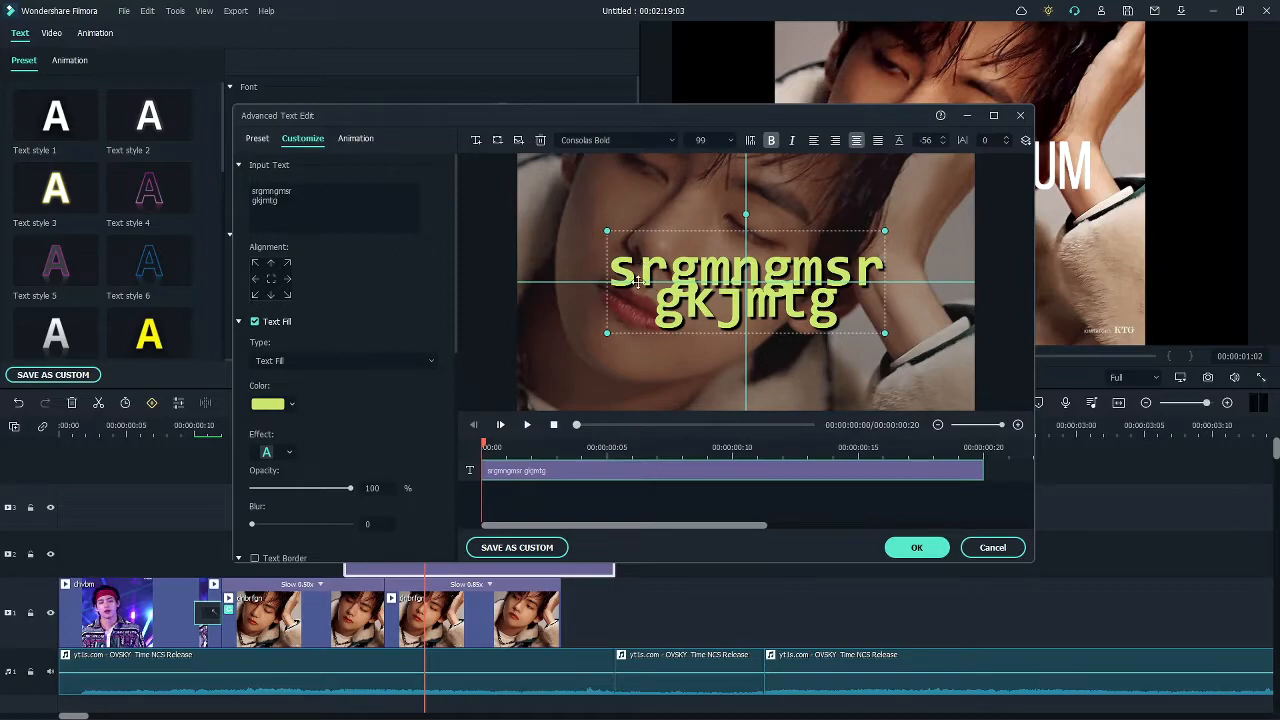
{"action": "mouse_move", "coordinate": [986, 140]}
{"action": "left_mouse_down"}
{"action": "mouse_move", "coordinate": [971, 140]}
{"action": "mouse_move", "coordinate": [1048, 140]}
{"action": "mouse_move", "coordinate": [981, 140]}
{"action": "left_mouse_up"}
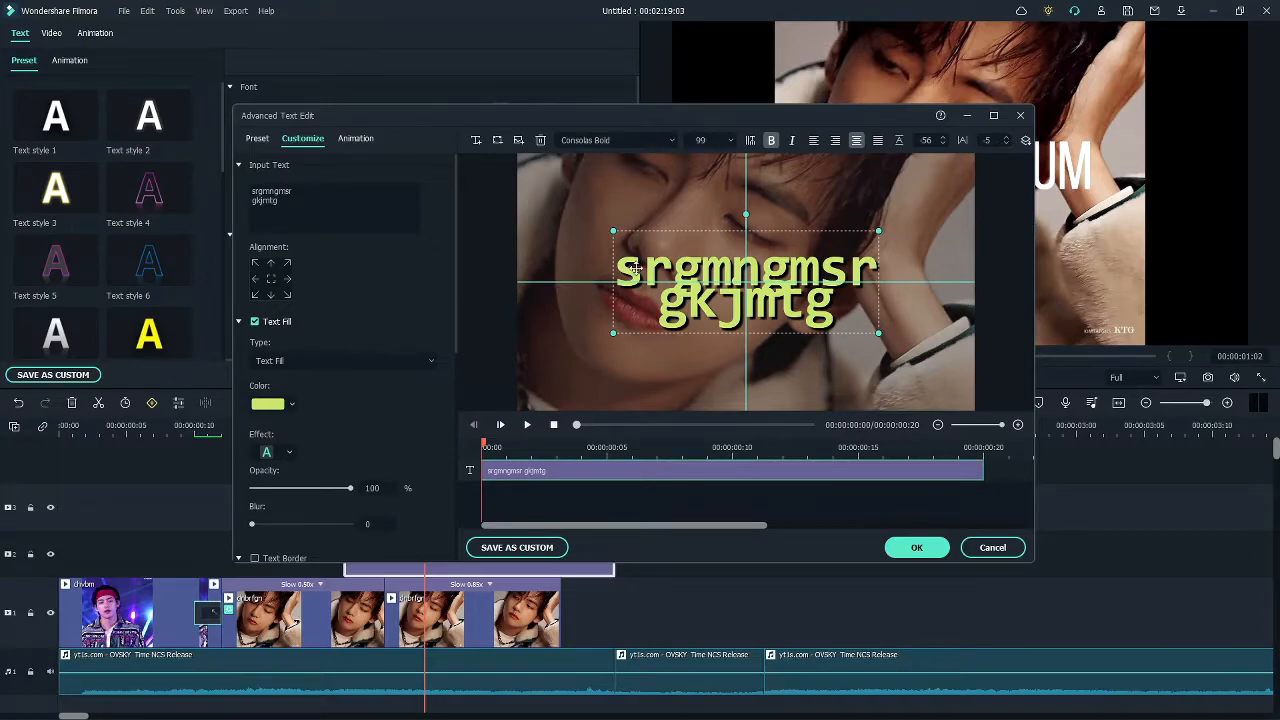
{"action": "left_click", "coordinate": [835, 140]}
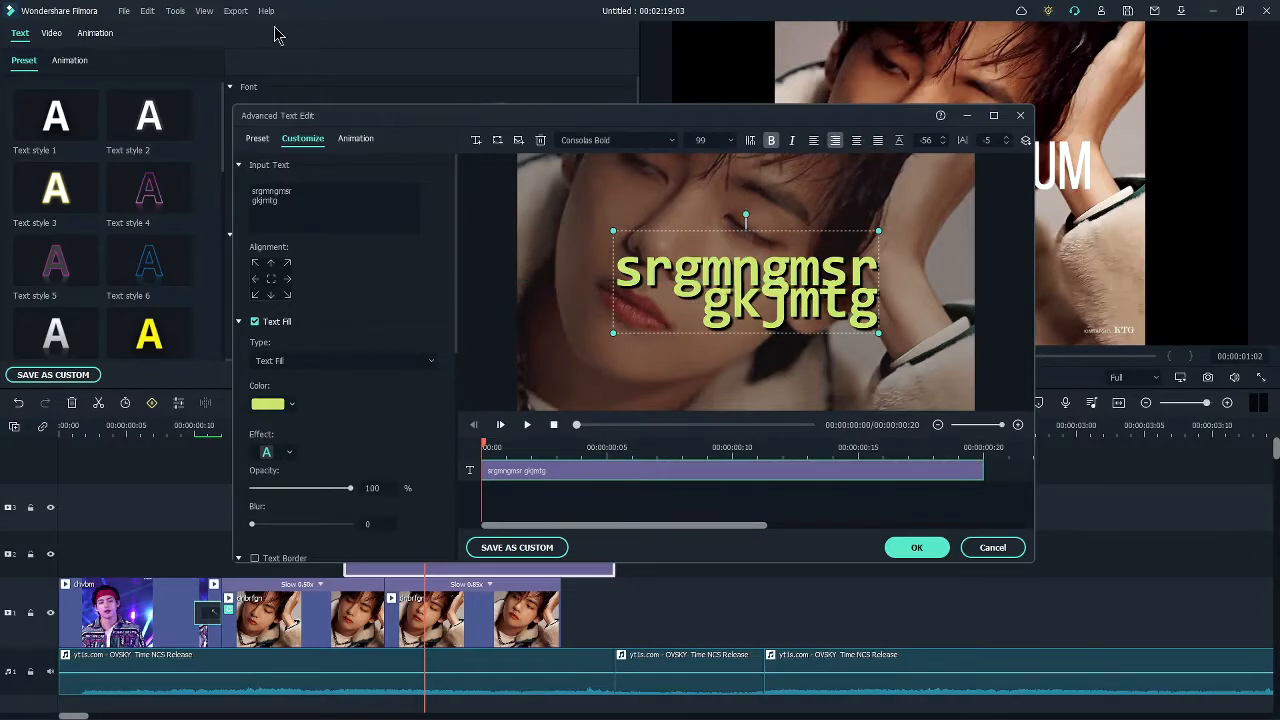
Apply the Type Writer animation to the text and extend its entry portion to about 00:00:00:12.
{"action": "left_click", "coordinate": [355, 138]}
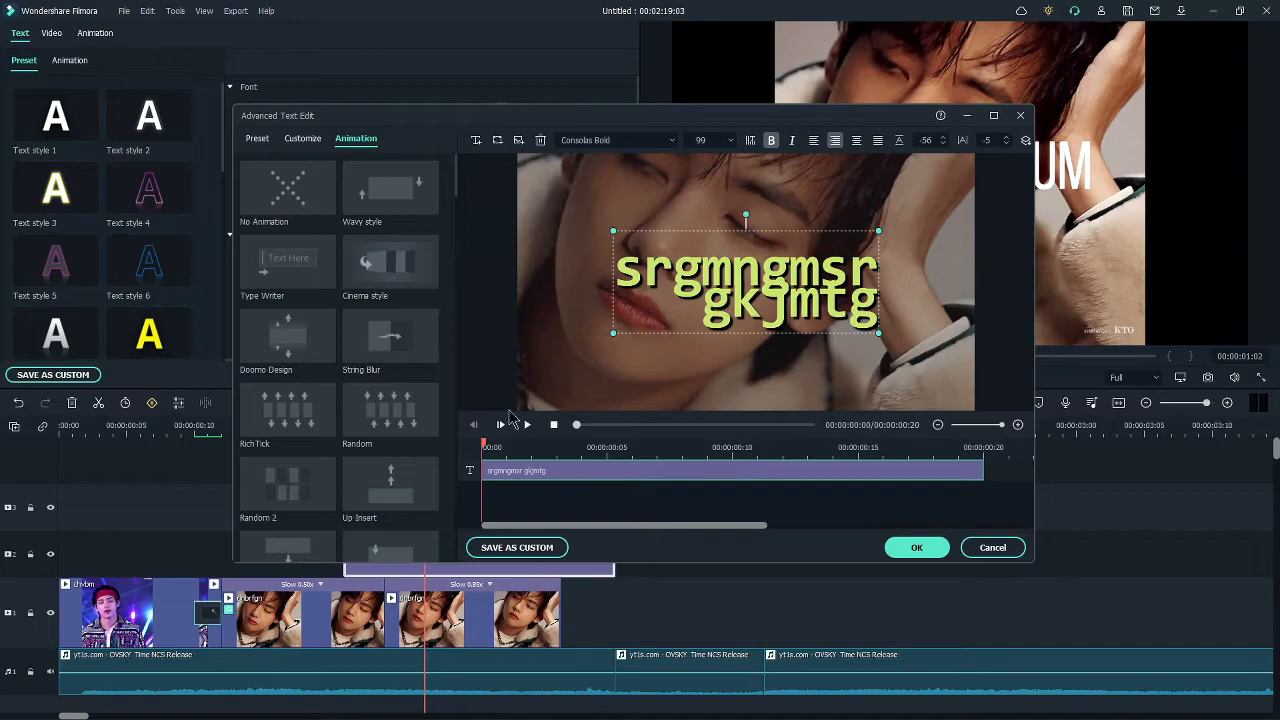
{"action": "left_click", "coordinate": [287, 263]}
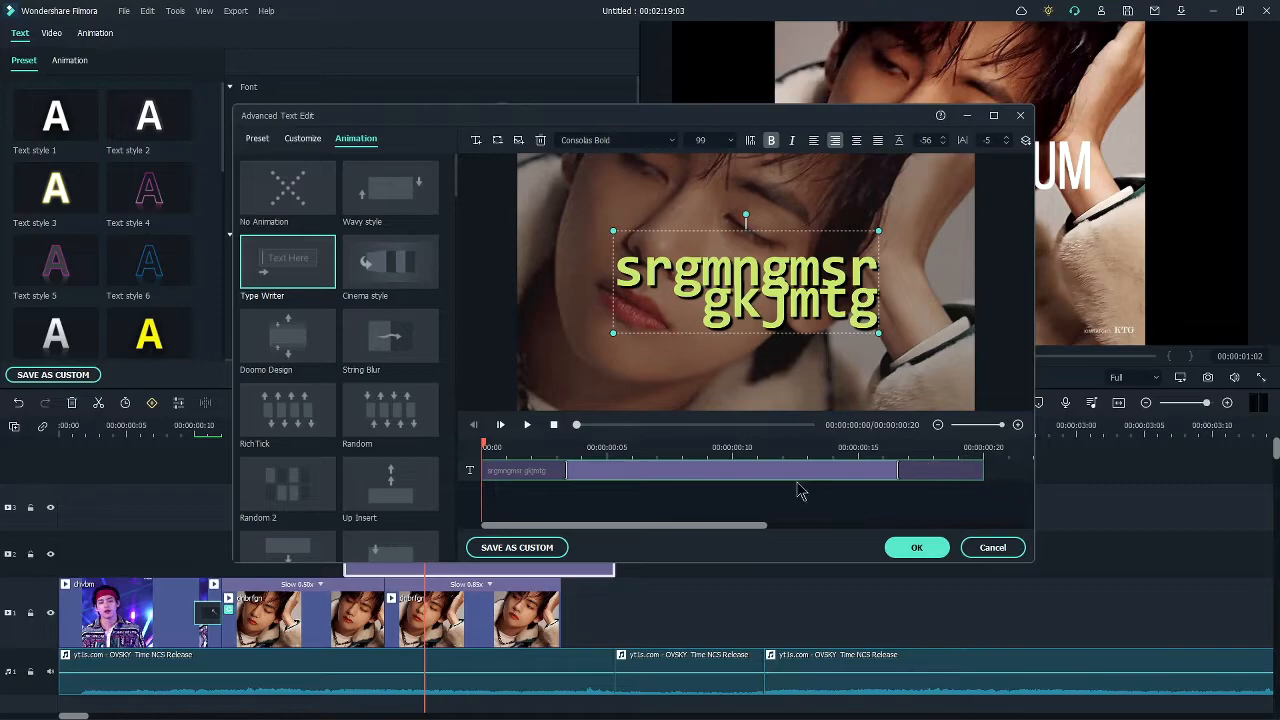
{"action": "left_click_drag", "start_coordinate": [514, 449], "coordinate": [562, 457]}
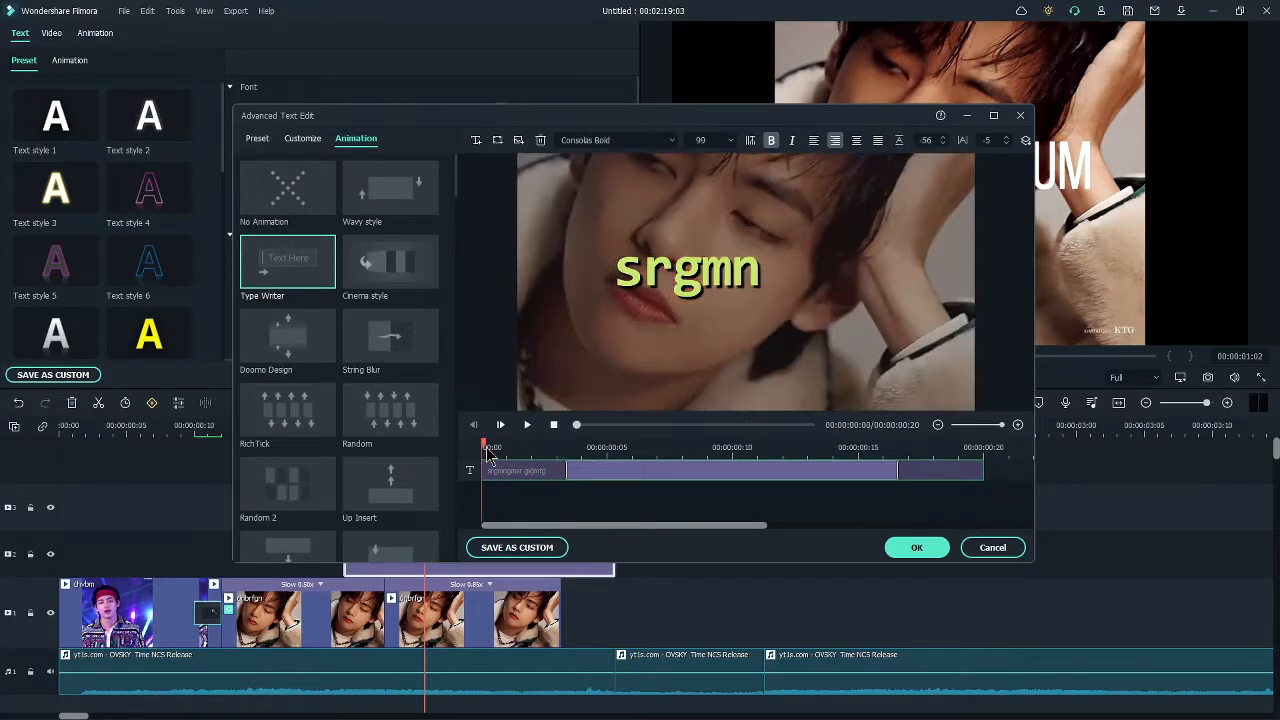
{"action": "left_click_drag", "start_coordinate": [850, 464], "coordinate": [812, 479]}
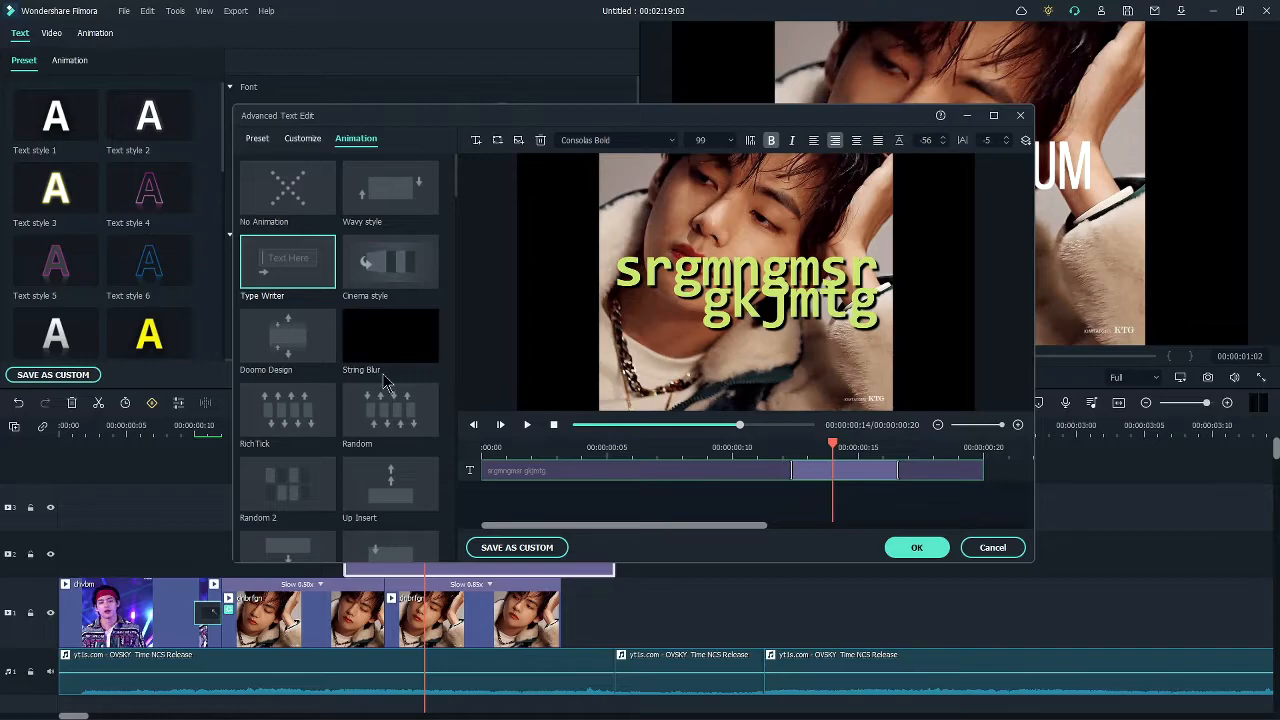
Adjust the animation's exit portion so that it starts at about 00:00:00:16.
{"action": "left_click_drag", "start_coordinate": [833, 454], "coordinate": [1014, 476]}
{"action": "left_click_drag", "start_coordinate": [743, 440], "coordinate": [713, 474]}
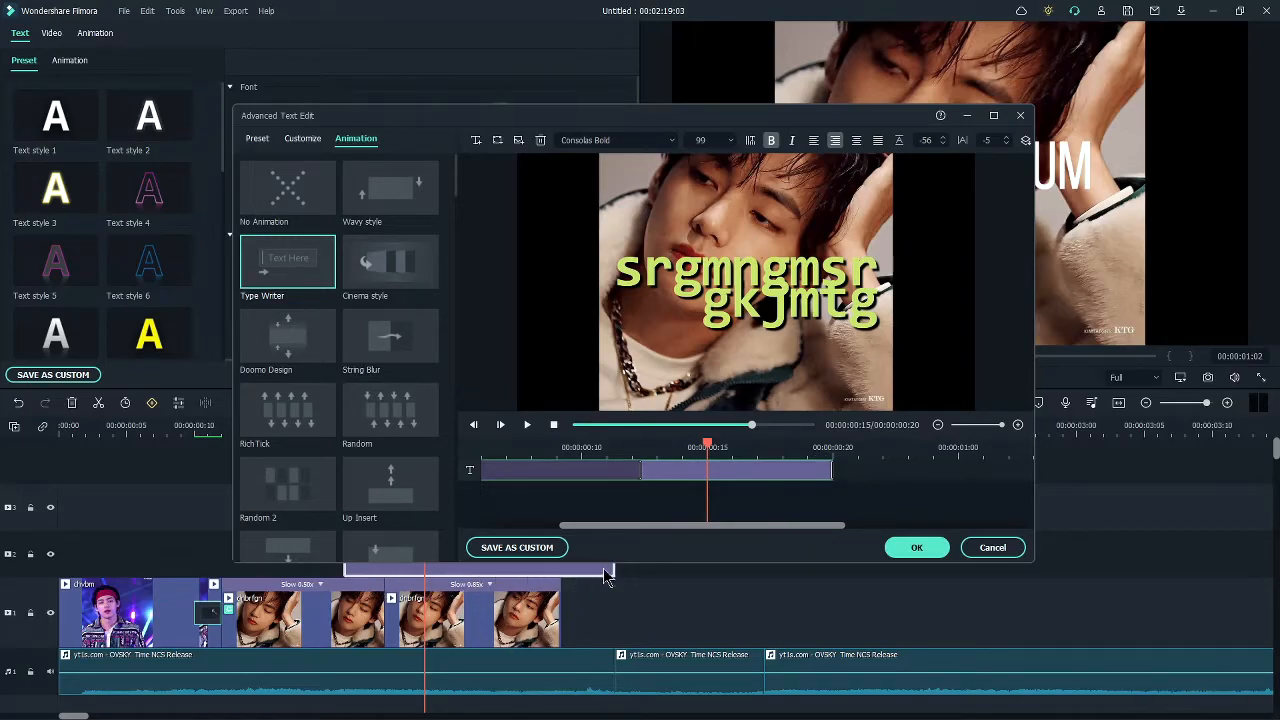
{"action": "left_click_drag", "start_coordinate": [708, 449], "coordinate": [833, 470]}
{"action": "left_click_drag", "start_coordinate": [764, 525], "coordinate": [630, 525]}
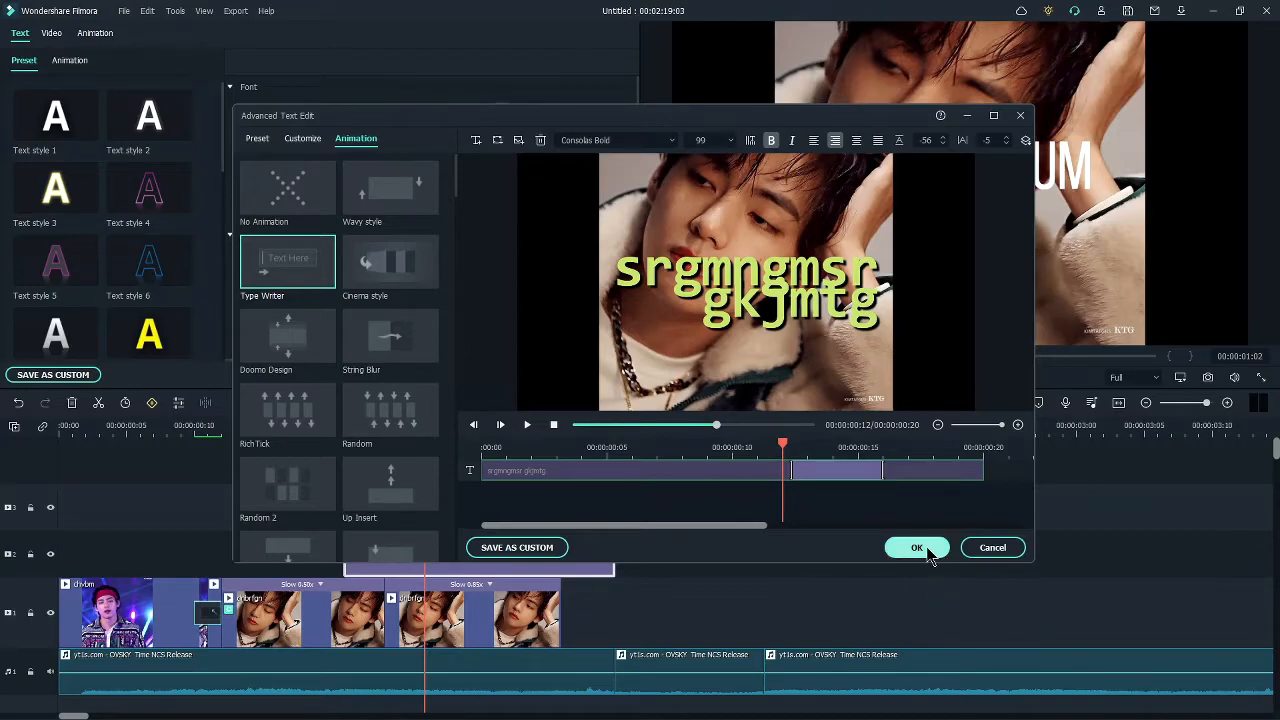
Look over the shapes available for the title and apply the Advanced Text Edit changes.
{"action": "left_click", "coordinate": [497, 140]}
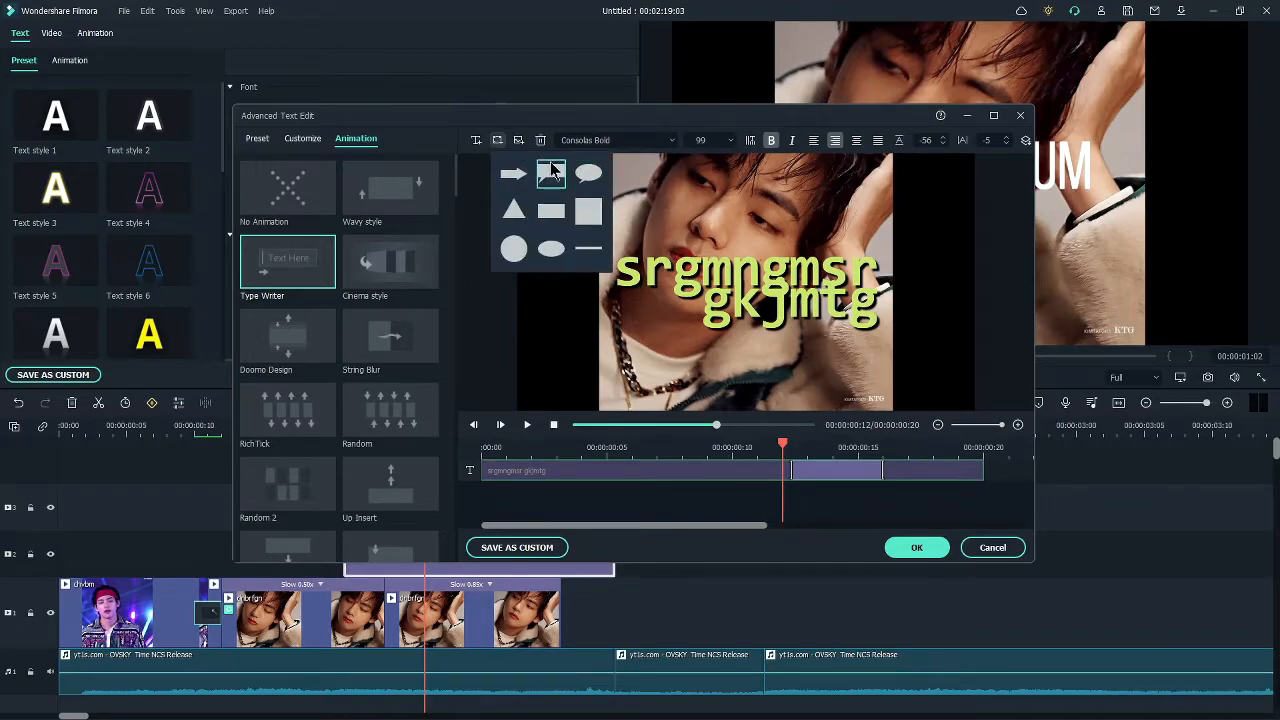
{"action": "left_click", "coordinate": [500, 143]}
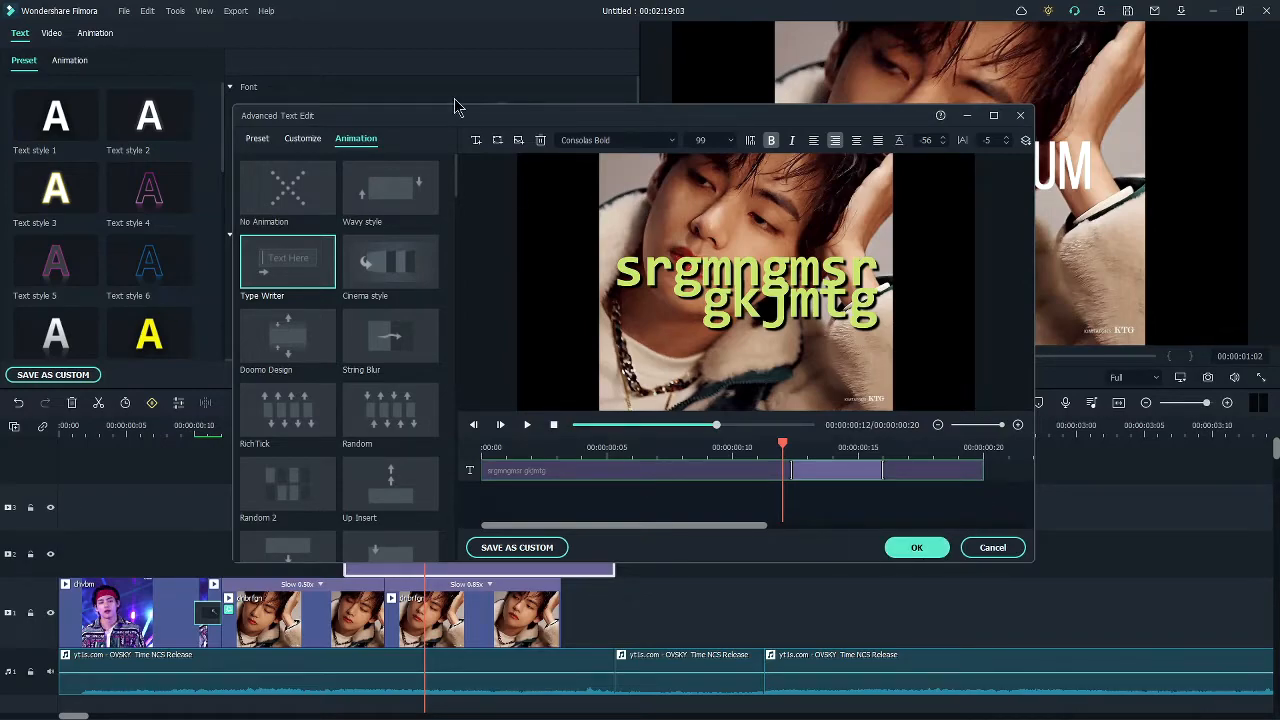
{"action": "left_click", "coordinate": [916, 548]}
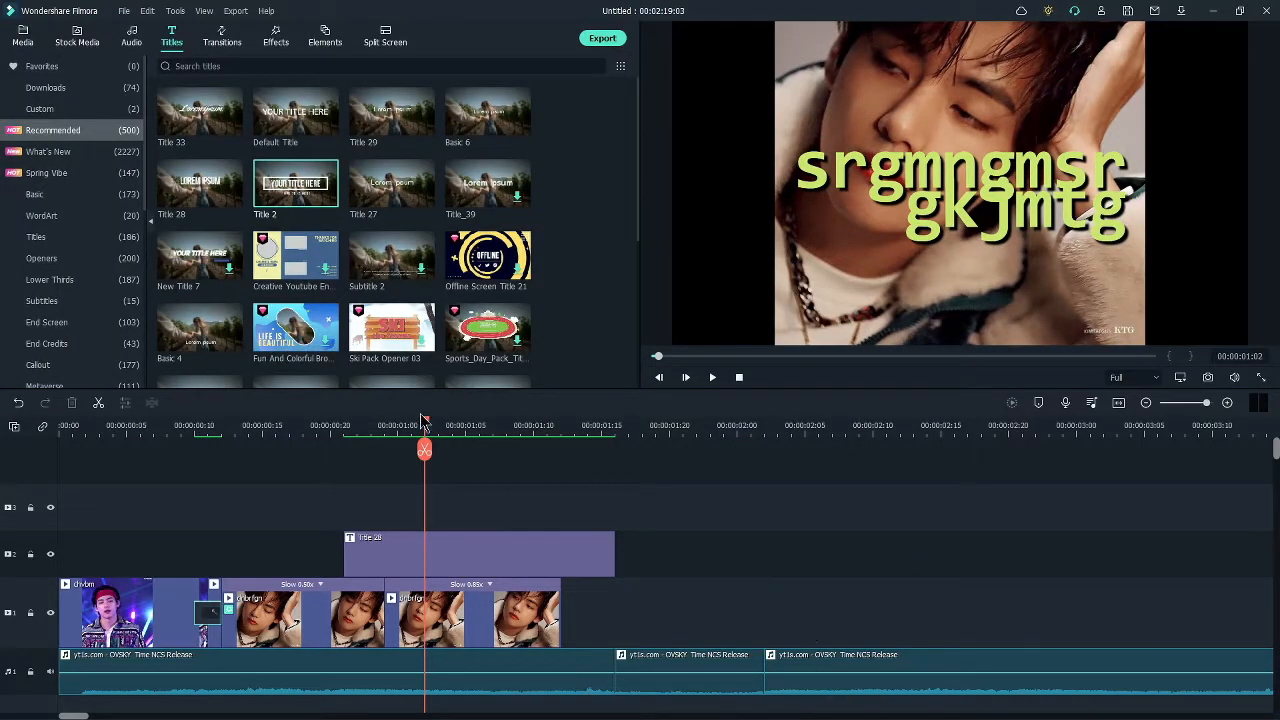
Check the edited title at 00:00:00:16 and 00:00:01:00, and hide the title's video track.
{"action": "left_click", "coordinate": [275, 425]}
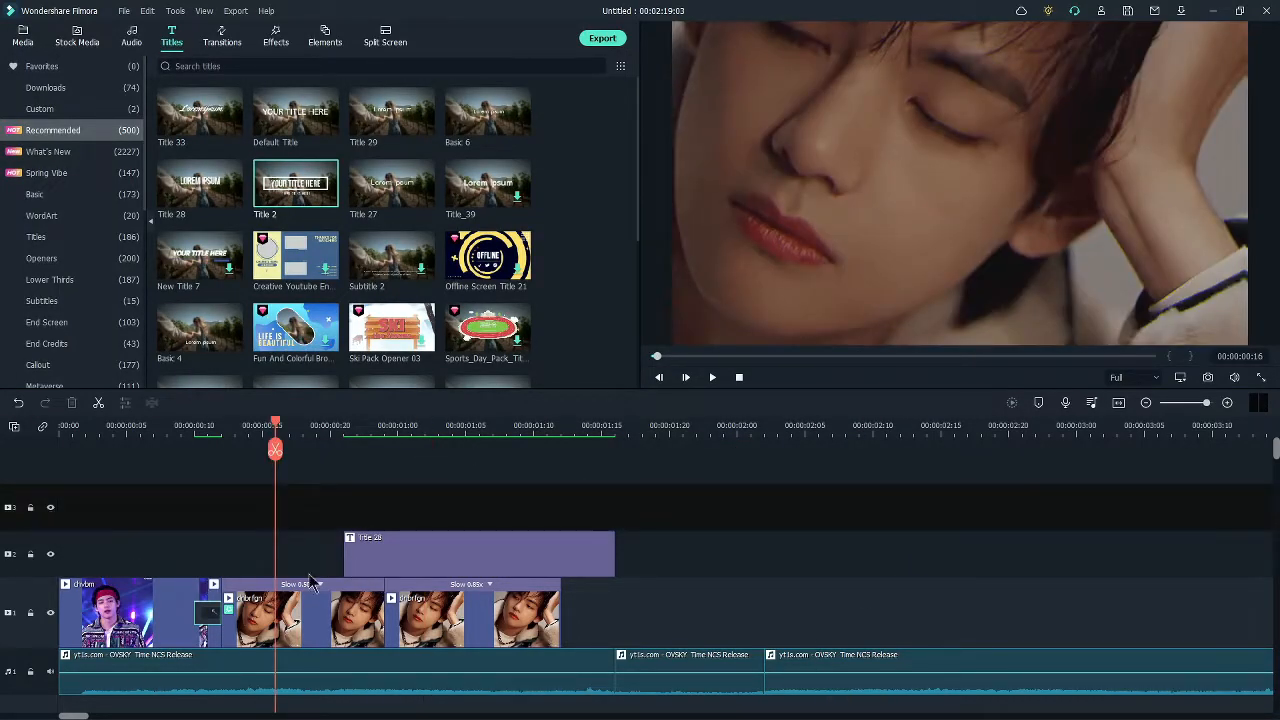
{"action": "left_click", "coordinate": [401, 424]}
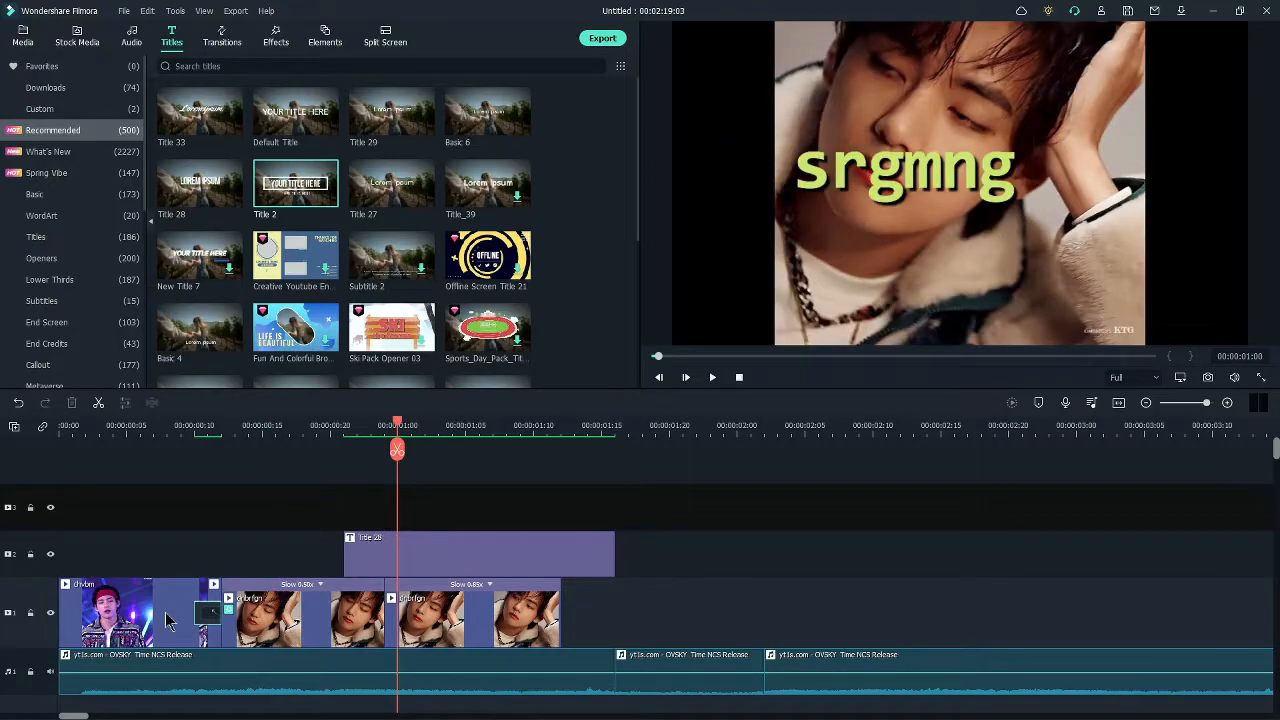
{"action": "left_click", "coordinate": [51, 555]}
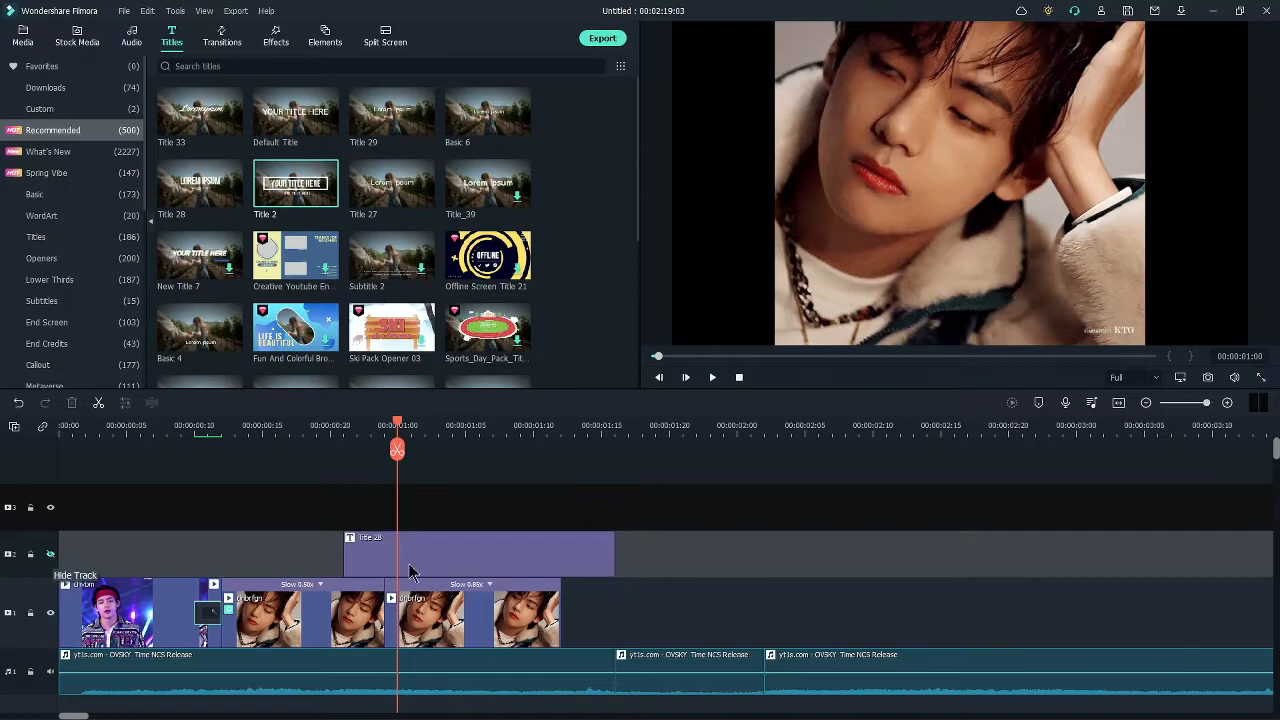
Scrub the title section with its track hidden, and make the title's video track visible again and lock it.
{"action": "mouse_move", "coordinate": [403, 441]}
{"action": "left_mouse_down"}
{"action": "mouse_move", "coordinate": [298, 432]}
{"action": "mouse_move", "coordinate": [424, 440]}
{"action": "left_mouse_up"}
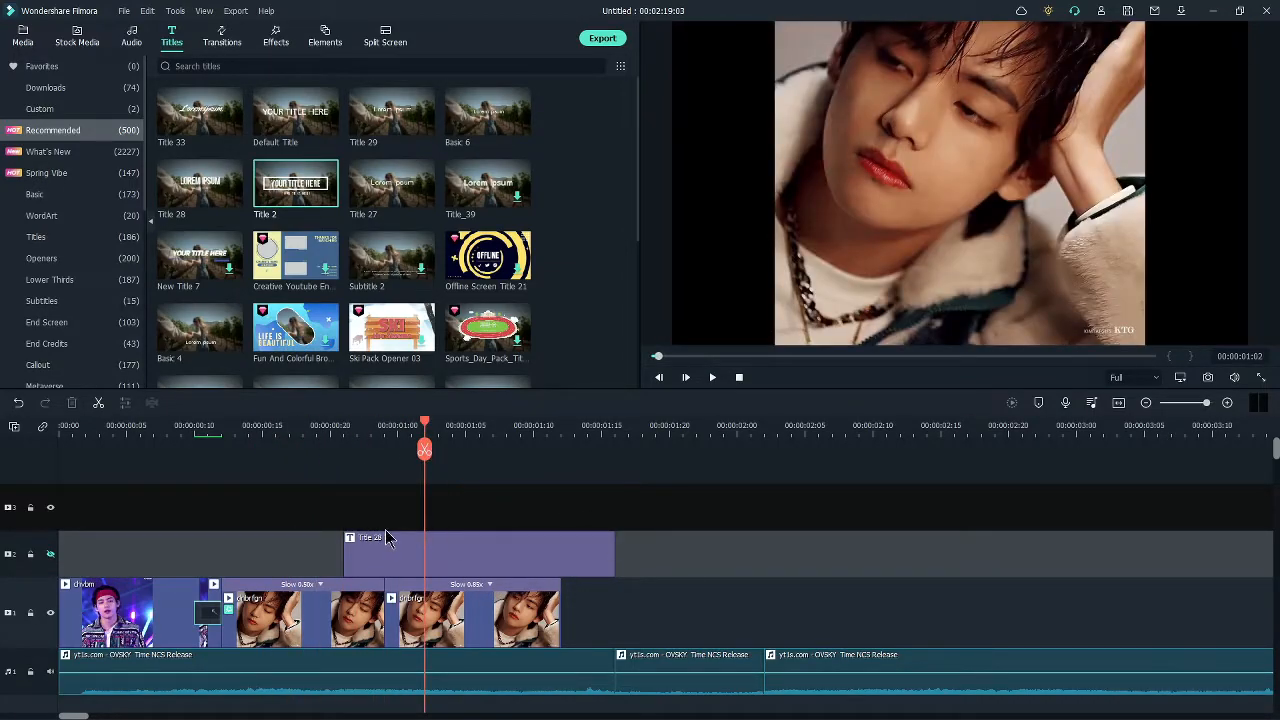
{"action": "left_click_drag", "start_coordinate": [241, 433], "coordinate": [418, 457]}
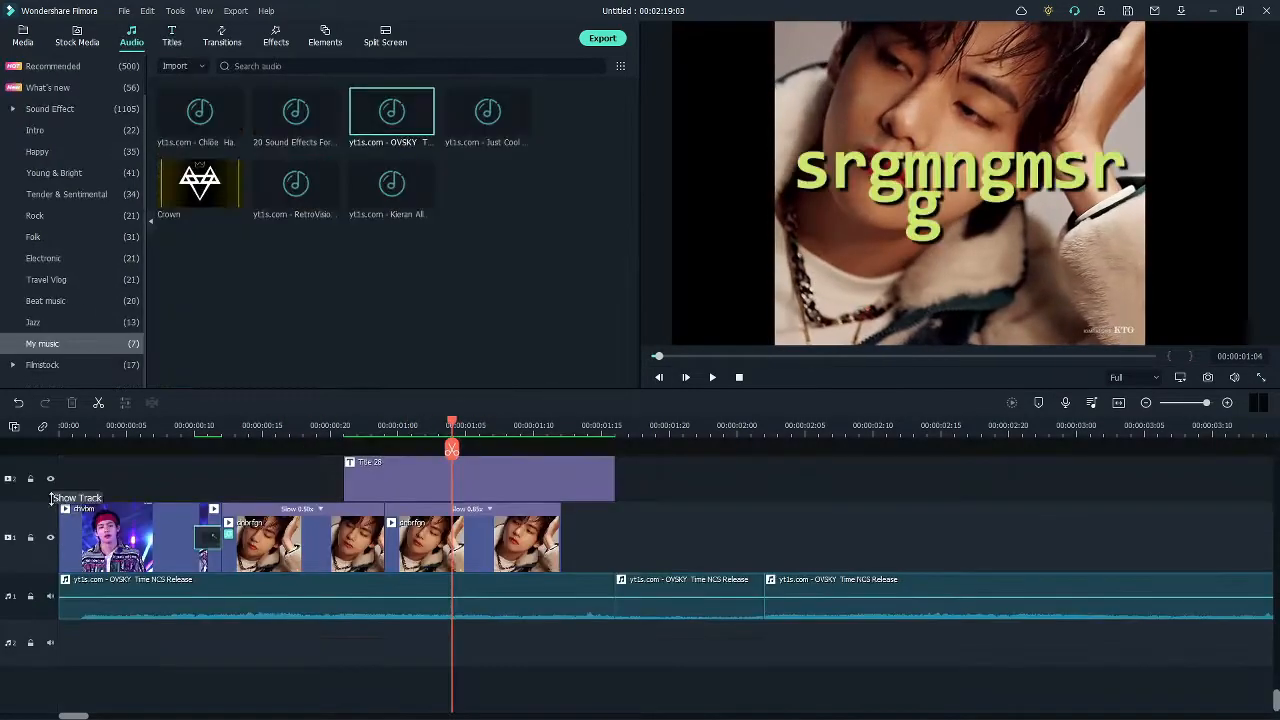
{"action": "left_click", "coordinate": [29, 480]}
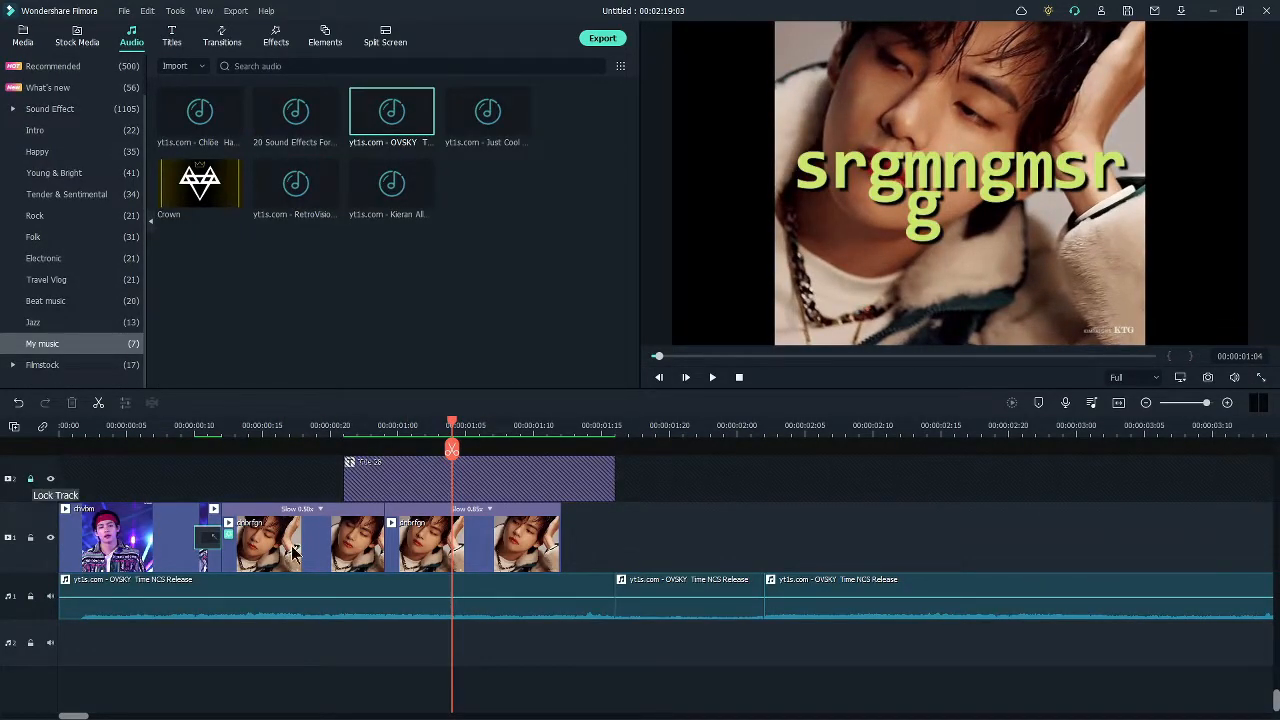
{"action": "left_click", "coordinate": [275, 425]}
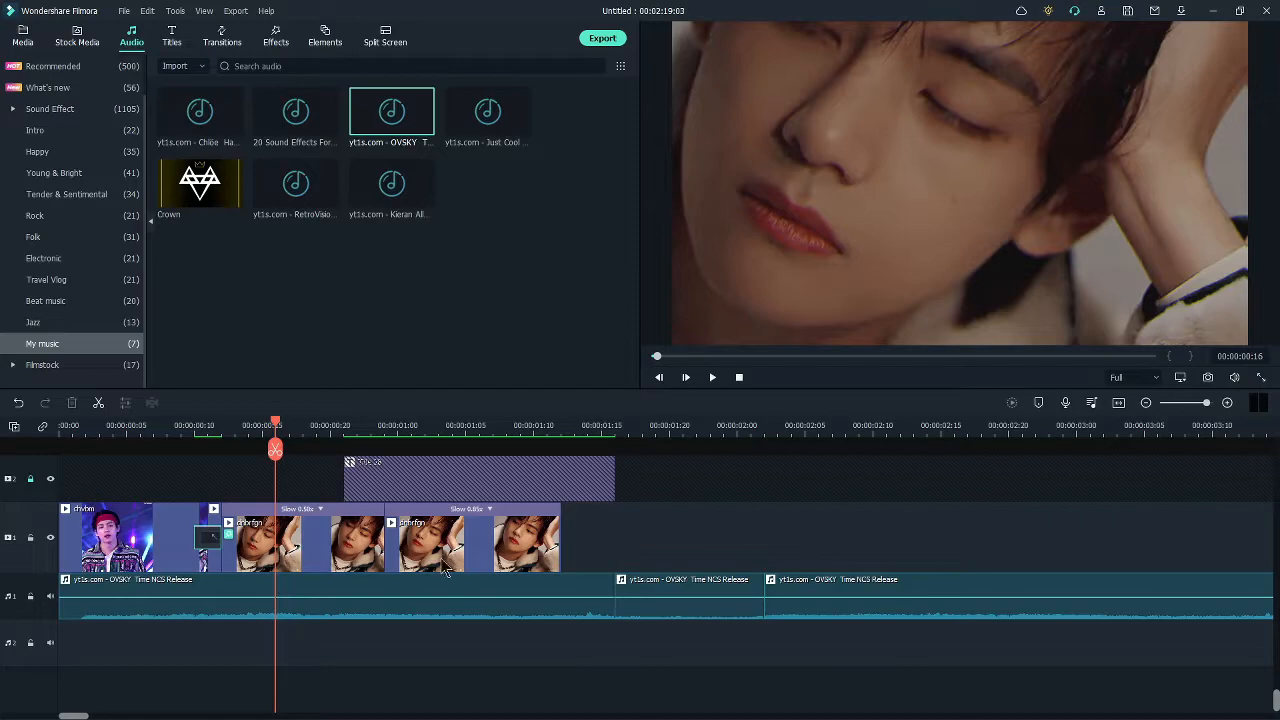
{"action": "scroll", "coordinate": [405, 497], "scroll_direction": "up", "scroll_amount": 2}
{"action": "scroll", "coordinate": [391, 523], "scroll_direction": "down", "scroll_amount": 1}
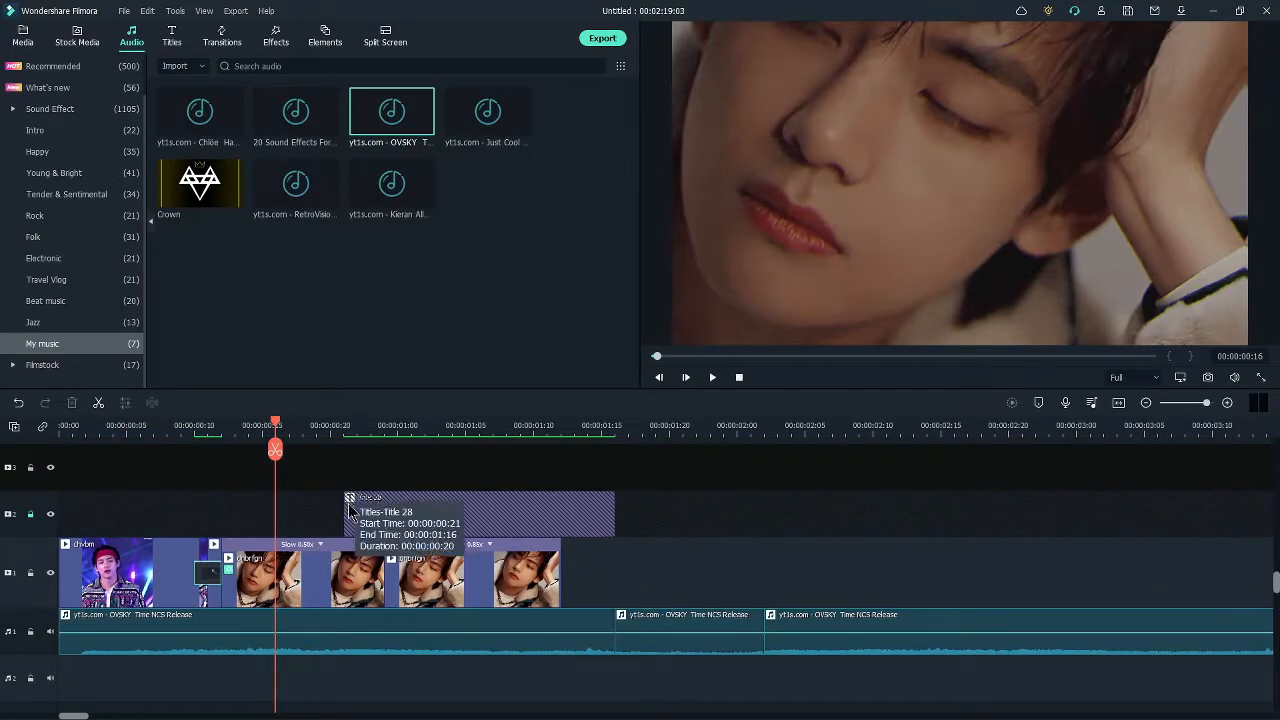
Split the unlocked video and audio clips at 00:00:01:02, leaving the locked title whole.
{"action": "left_click", "coordinate": [422, 425]}
{"action": "left_click", "coordinate": [456, 598]}
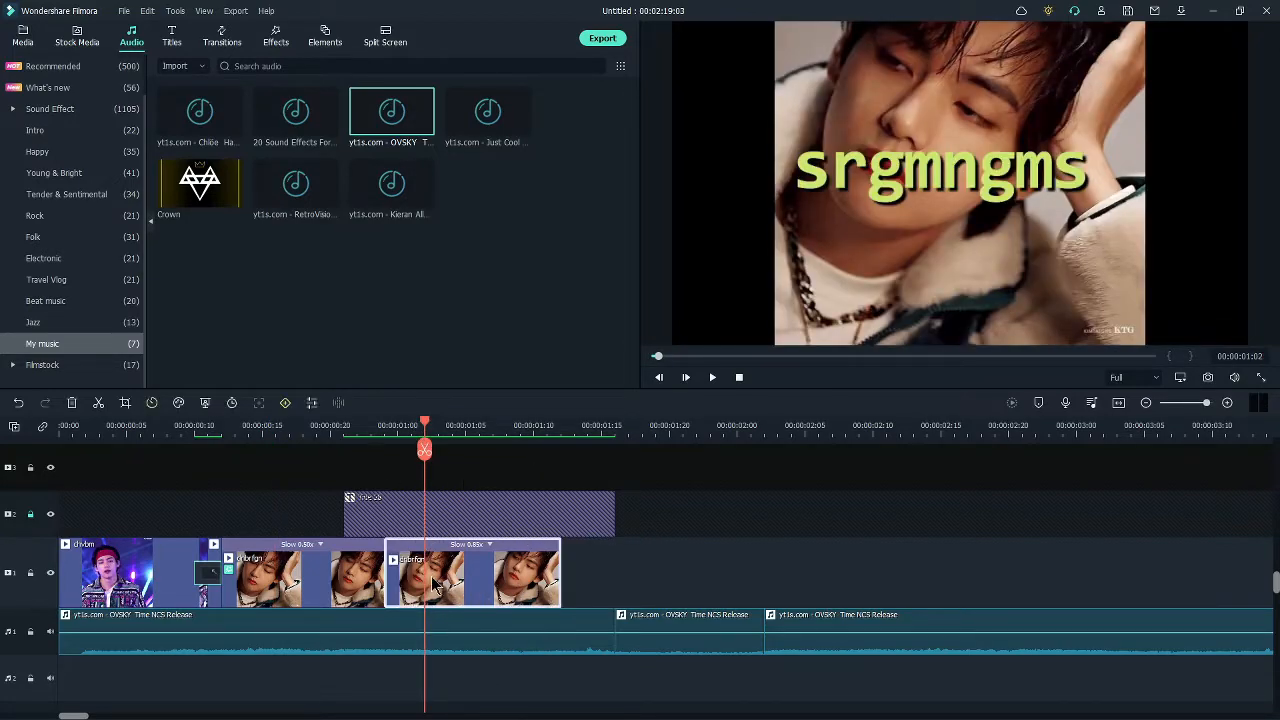
{"action": "key", "text": "ctrl+b"}
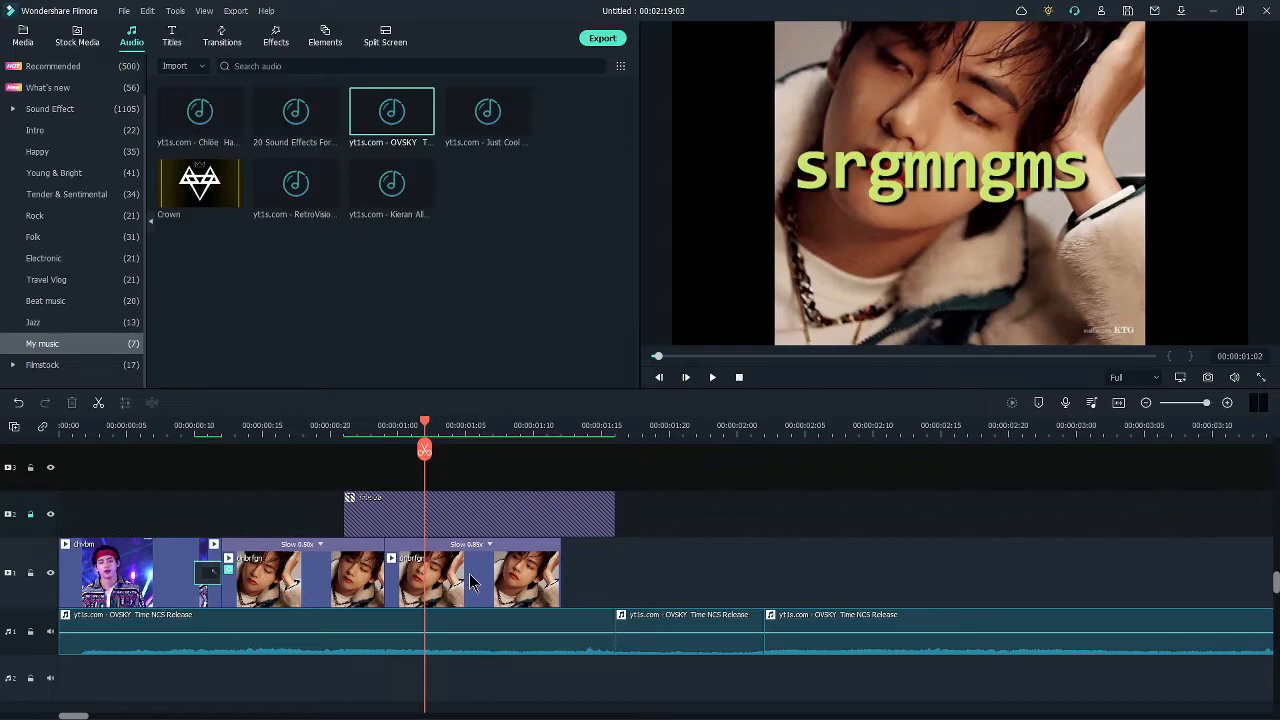
{"action": "left_click", "coordinate": [472, 582]}
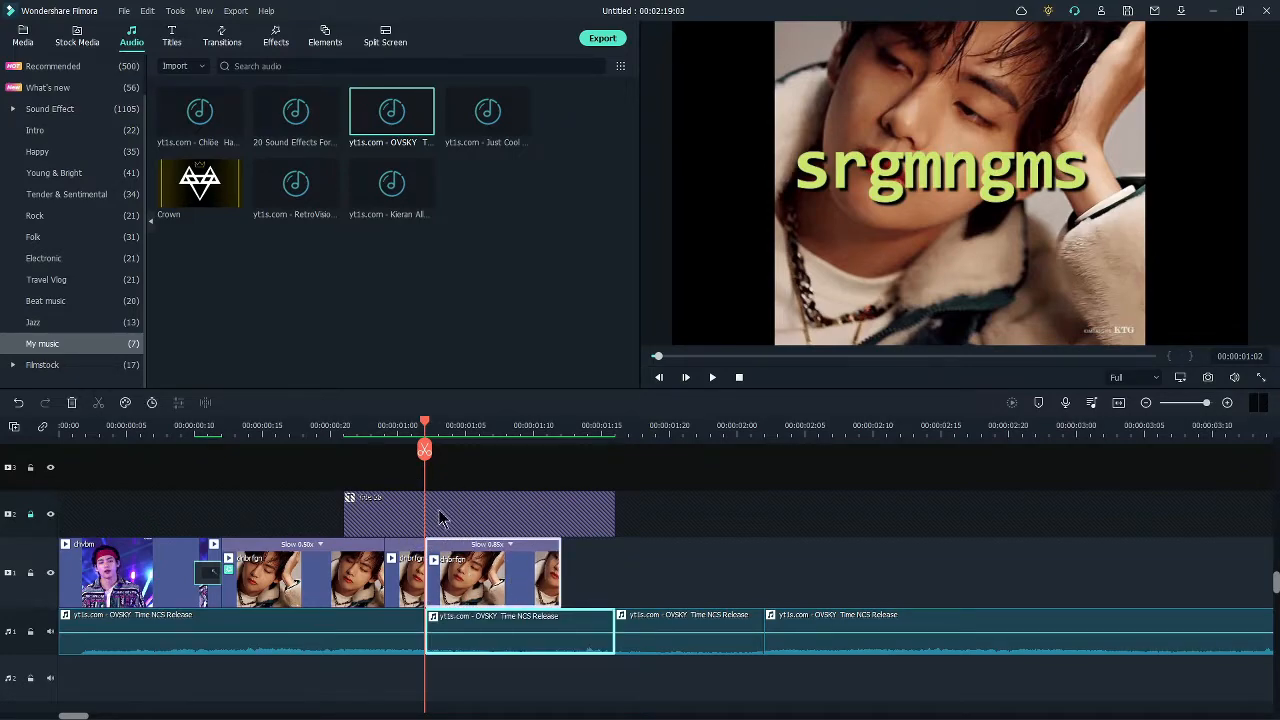
{"action": "left_click_drag", "start_coordinate": [452, 425], "coordinate": [414, 421]}
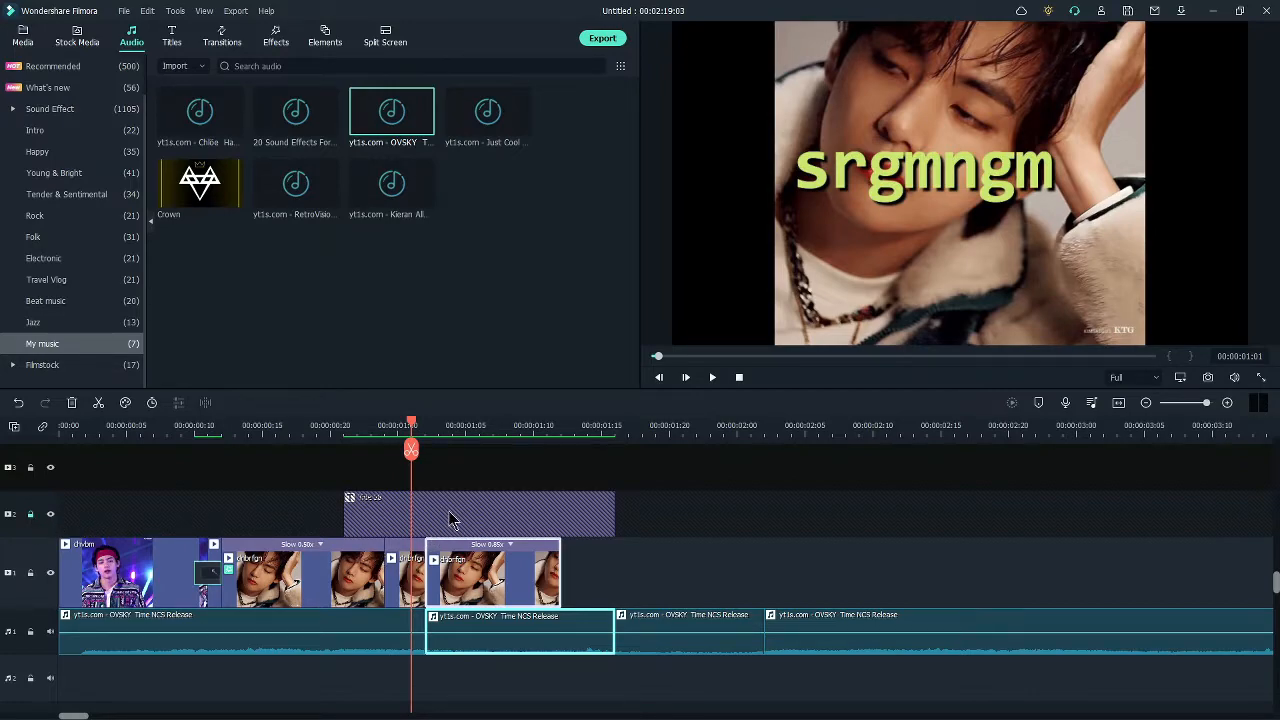
Unlock the title's video track and shorten the title so that it ends at about 00:00:01:00.
{"action": "left_click", "coordinate": [30, 515]}
{"action": "left_click_drag", "start_coordinate": [500, 515], "coordinate": [455, 532]}
{"action": "scroll", "coordinate": [450, 536], "scroll_direction": "up", "scroll_amount": 1}
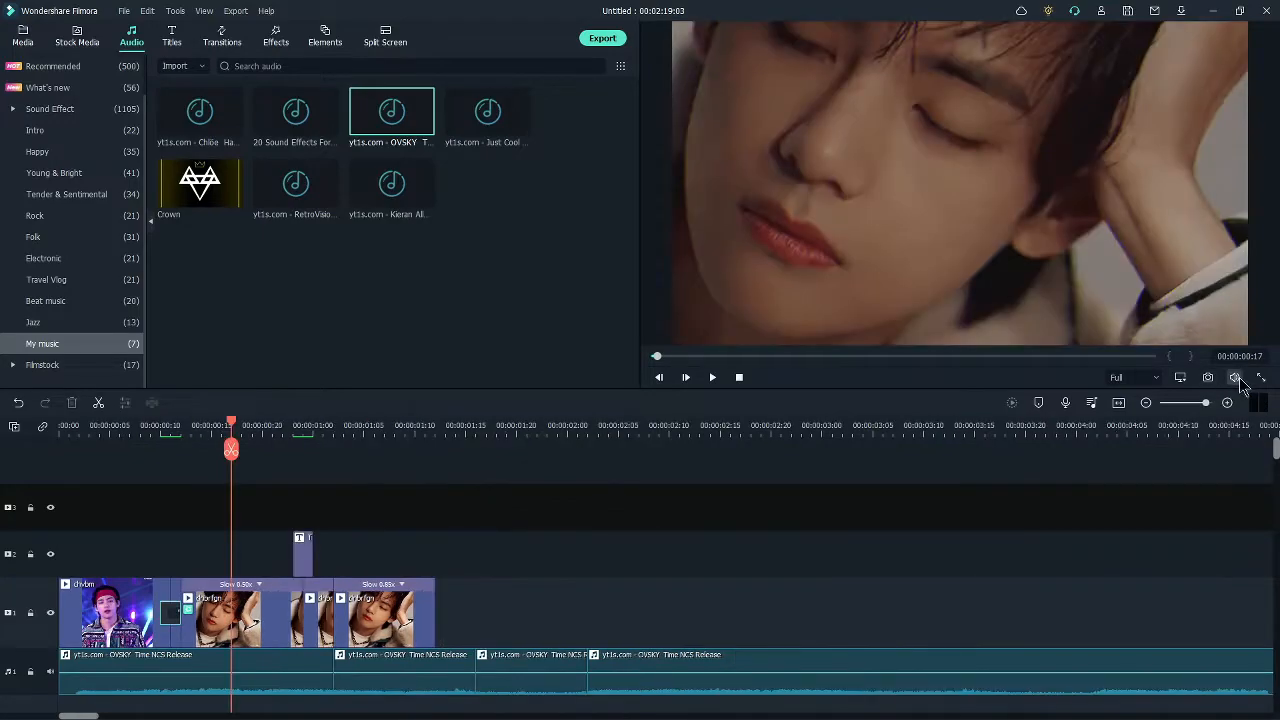
Adjust the preview playback volume and move the playhead to the cut at 00:00:01:02.
{"action": "left_click", "coordinate": [1237, 379]}
{"action": "left_click_drag", "start_coordinate": [1236, 362], "coordinate": [1237, 338]}
{"action": "left_click", "coordinate": [406, 628]}
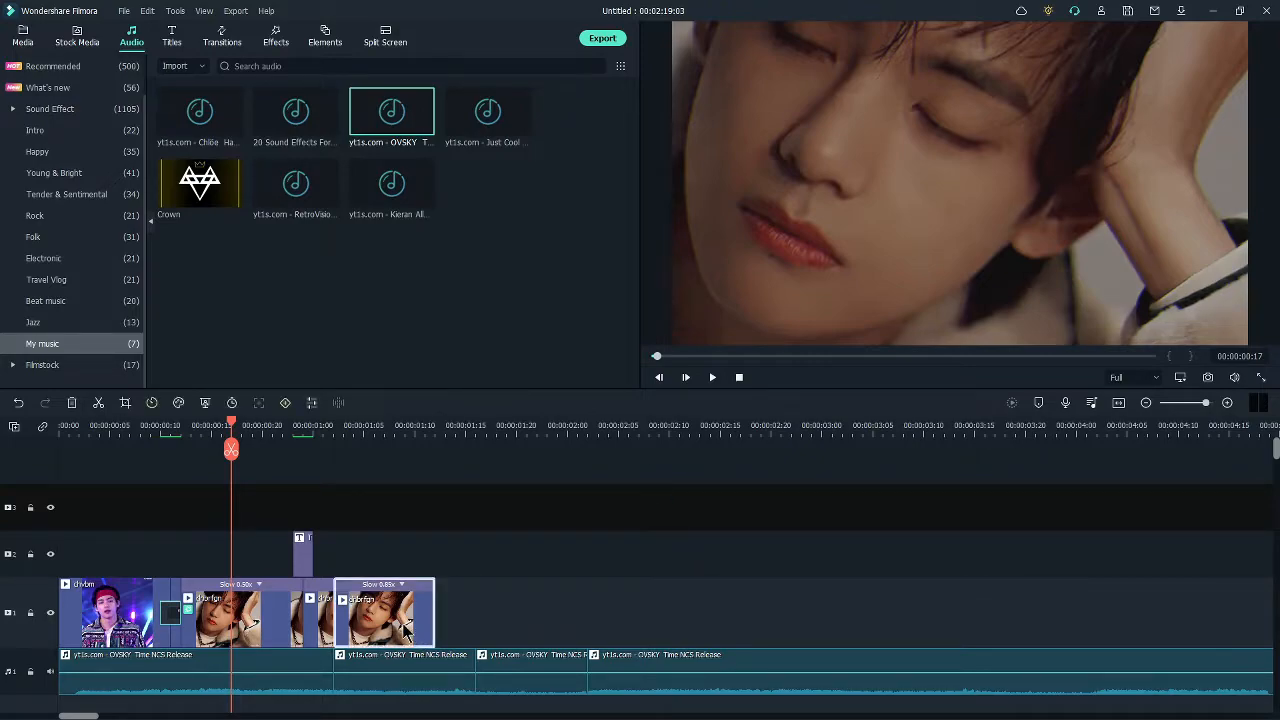
{"action": "left_click", "coordinate": [432, 690]}
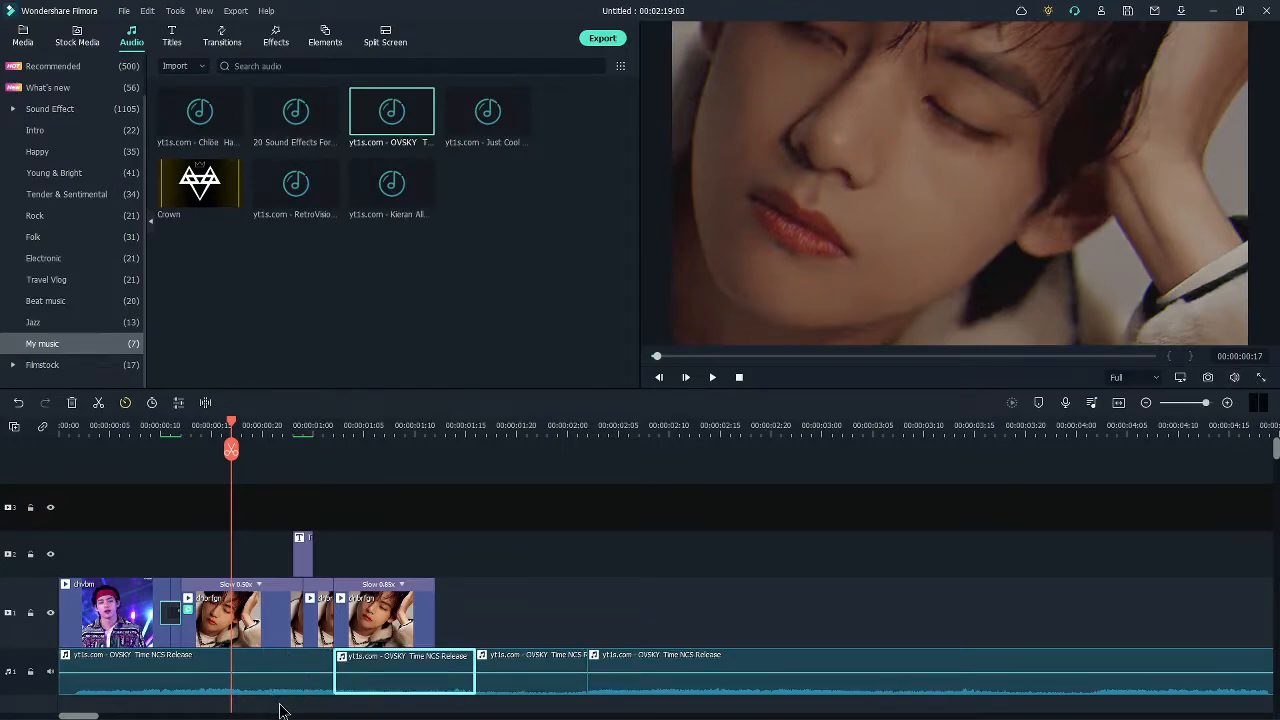
{"action": "left_click", "coordinate": [812, 603]}
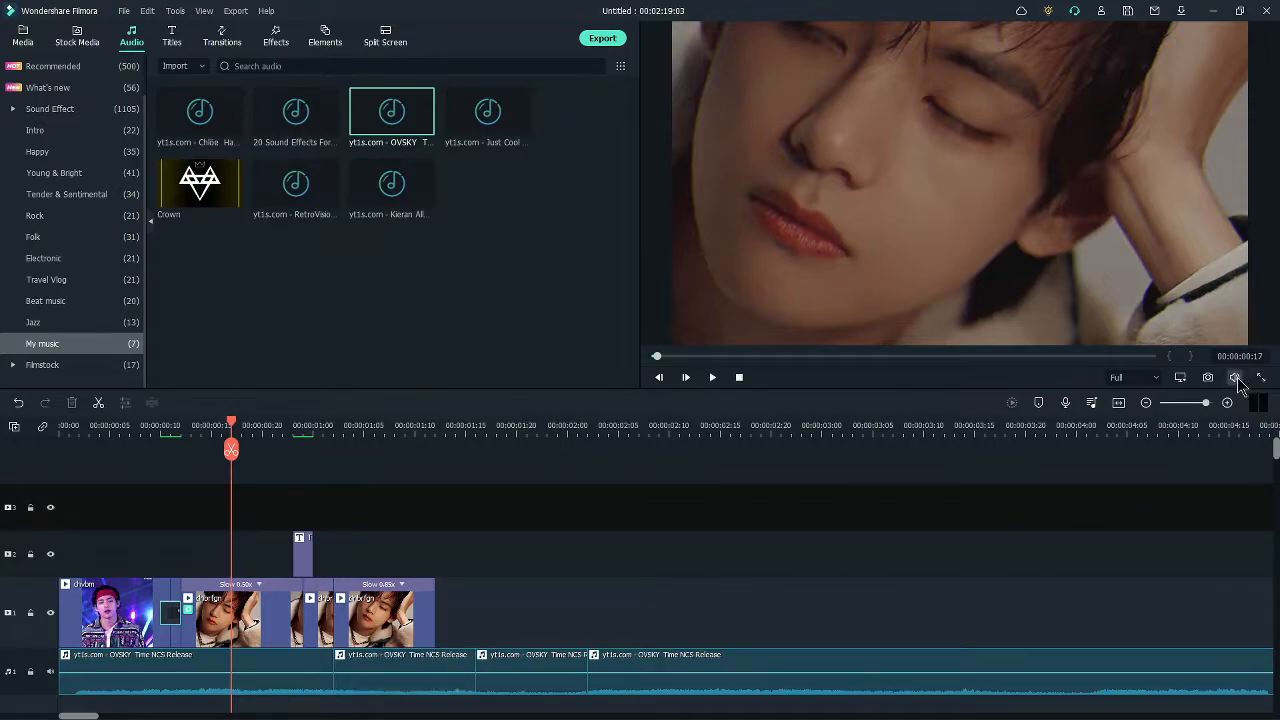
{"action": "key", "text": "Down"}
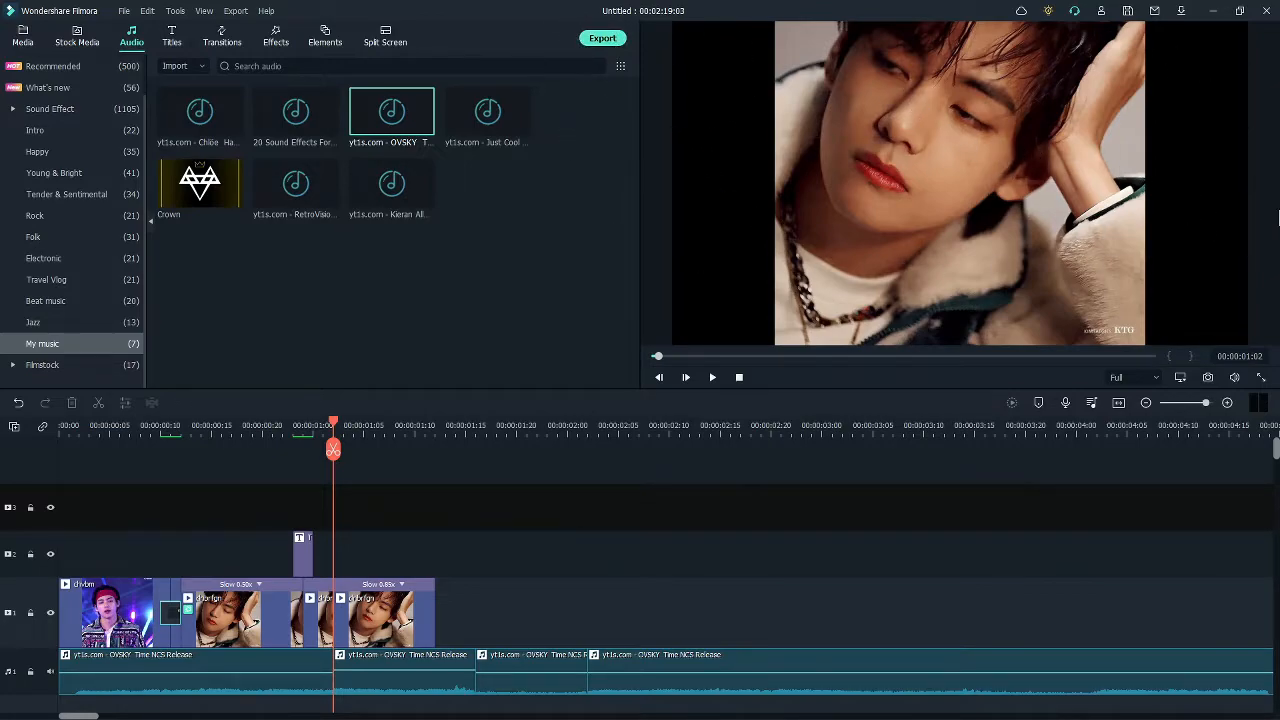
Review the local MP4 export settings, save folder choice and YouTube export option, and close the export window without exporting.
{"action": "left_click", "coordinate": [602, 38]}
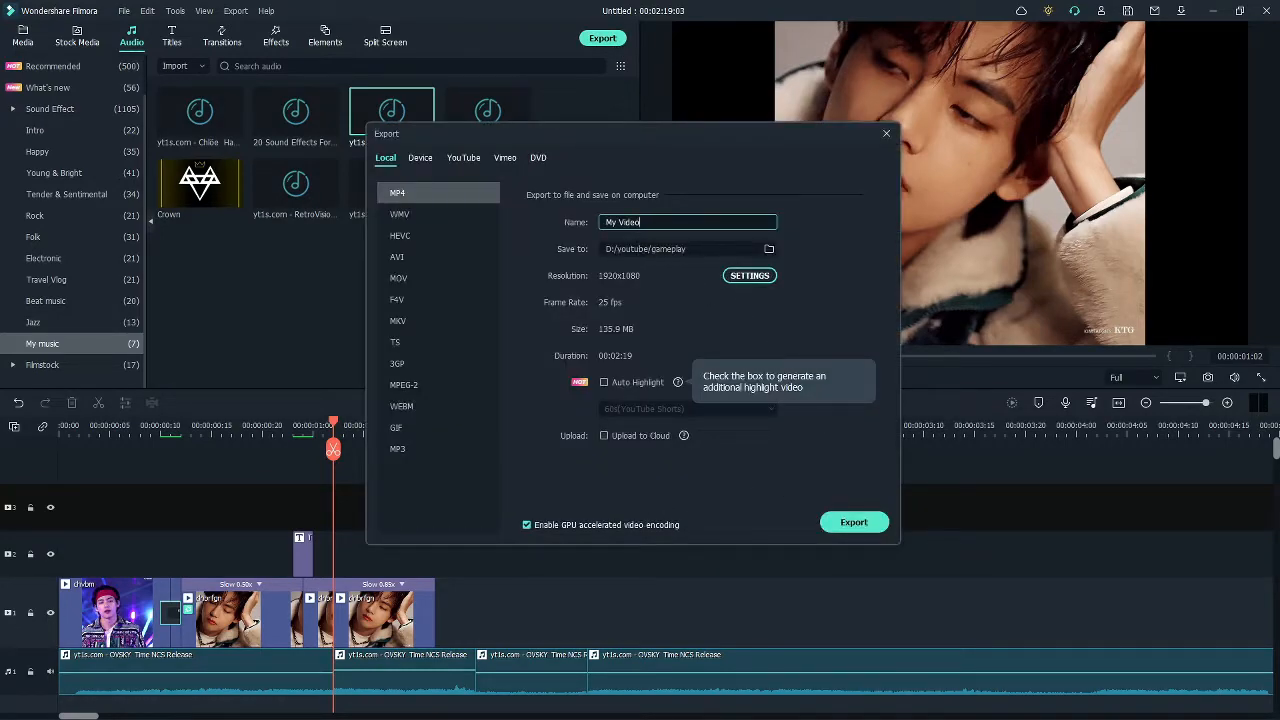
{"action": "left_click", "coordinate": [620, 222]}
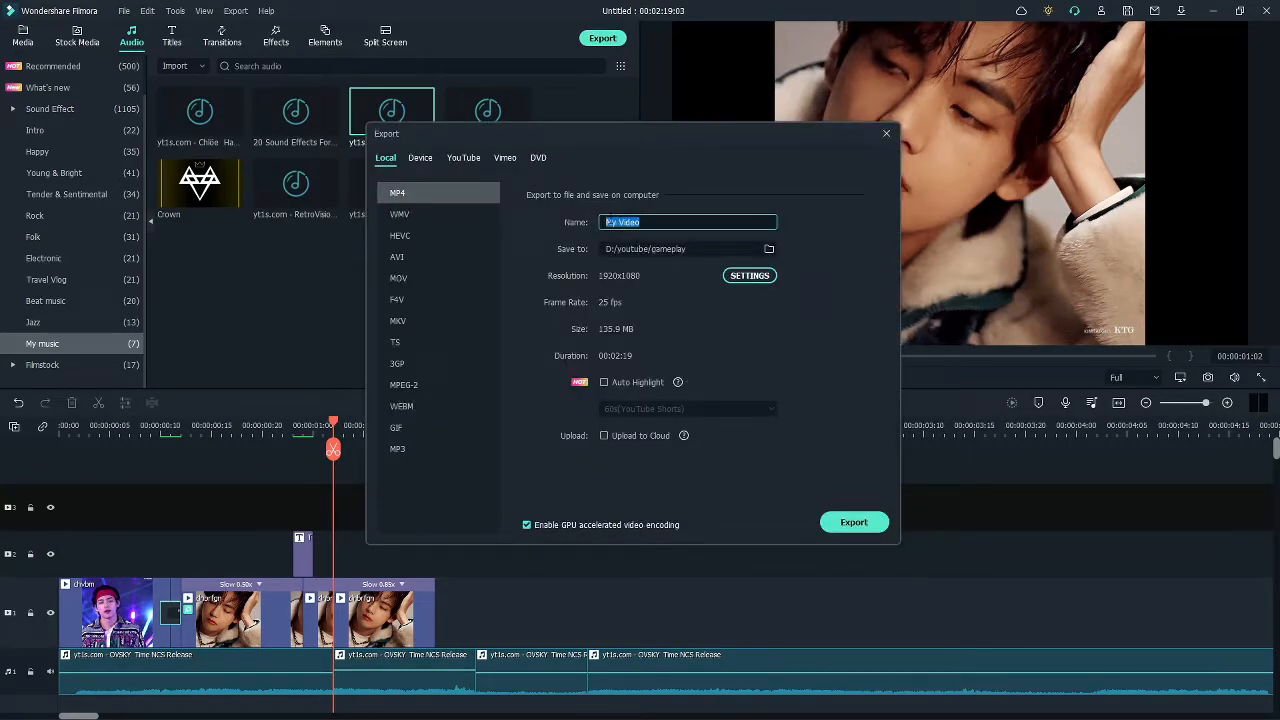
{"action": "left_click", "coordinate": [769, 248]}
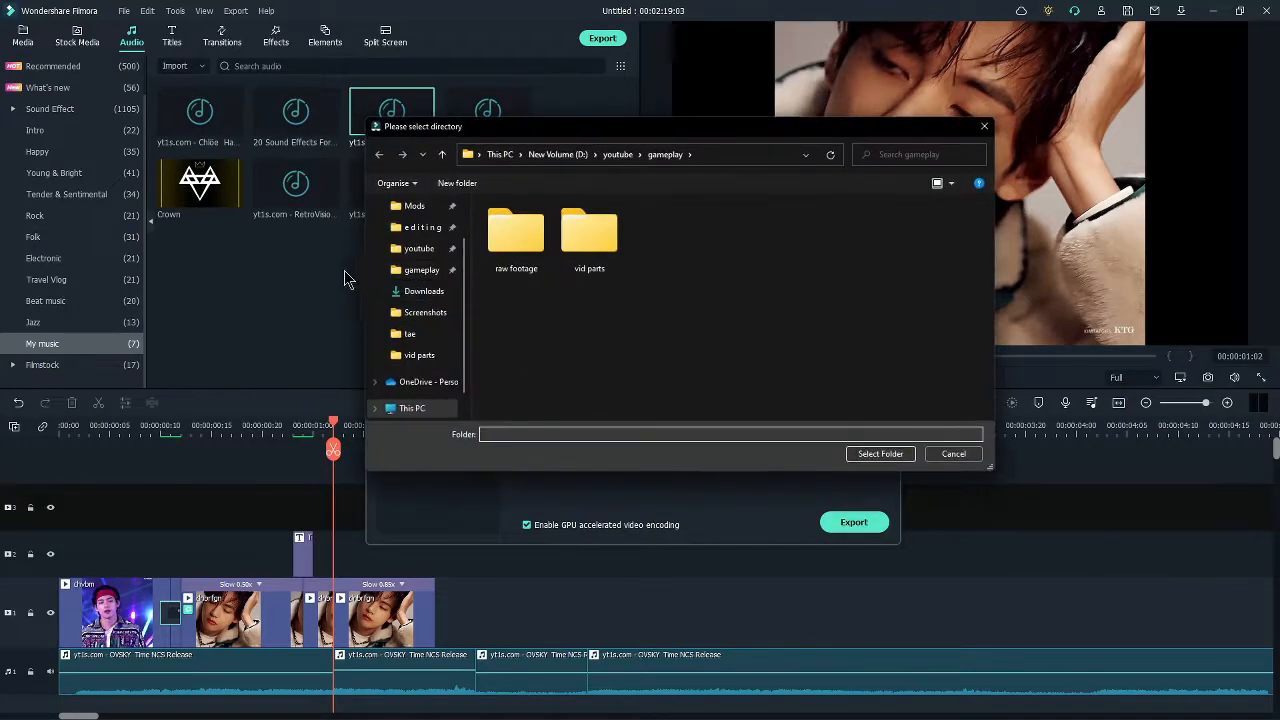
{"action": "left_click", "coordinate": [975, 455]}
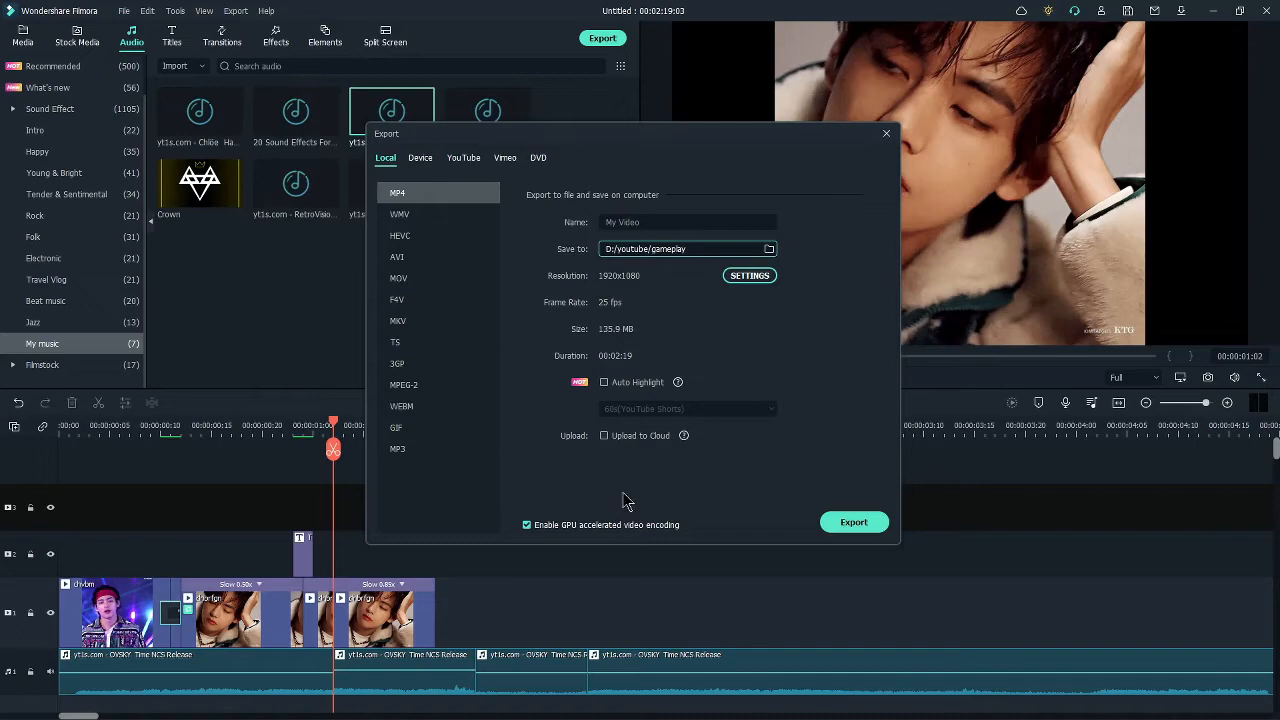
{"action": "left_click", "coordinate": [466, 160]}
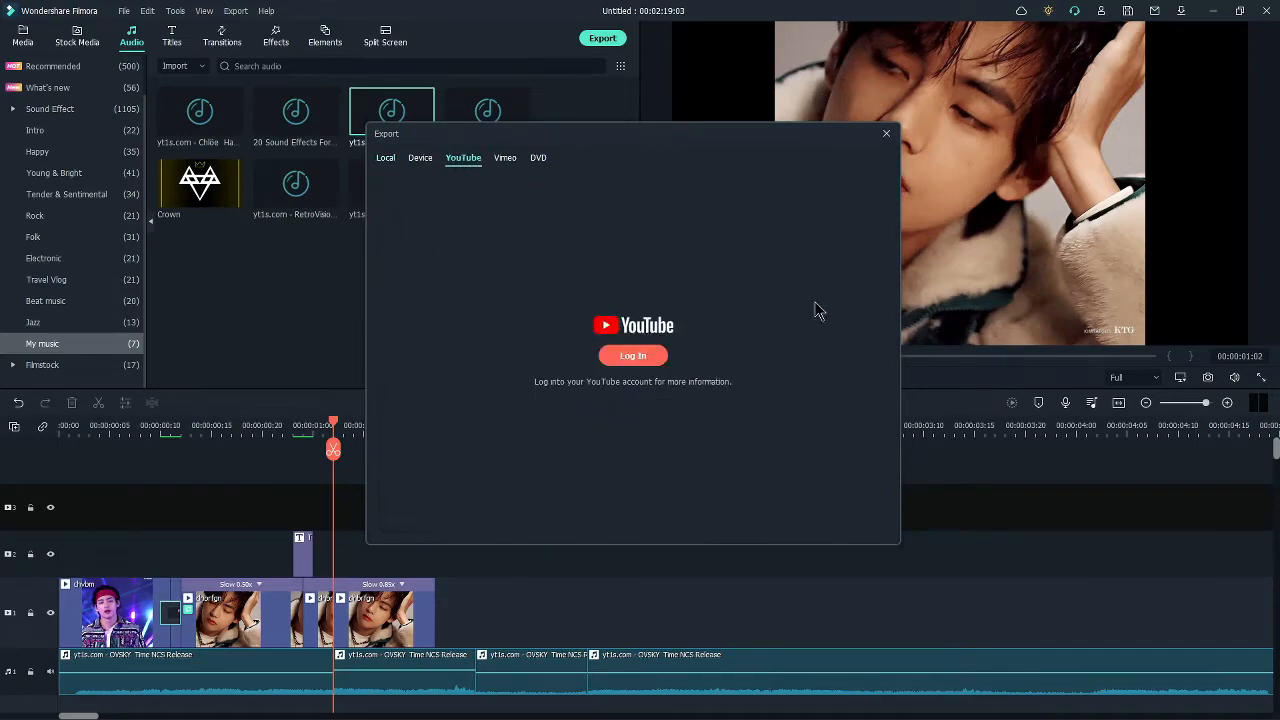
{"action": "left_click", "coordinate": [385, 158]}
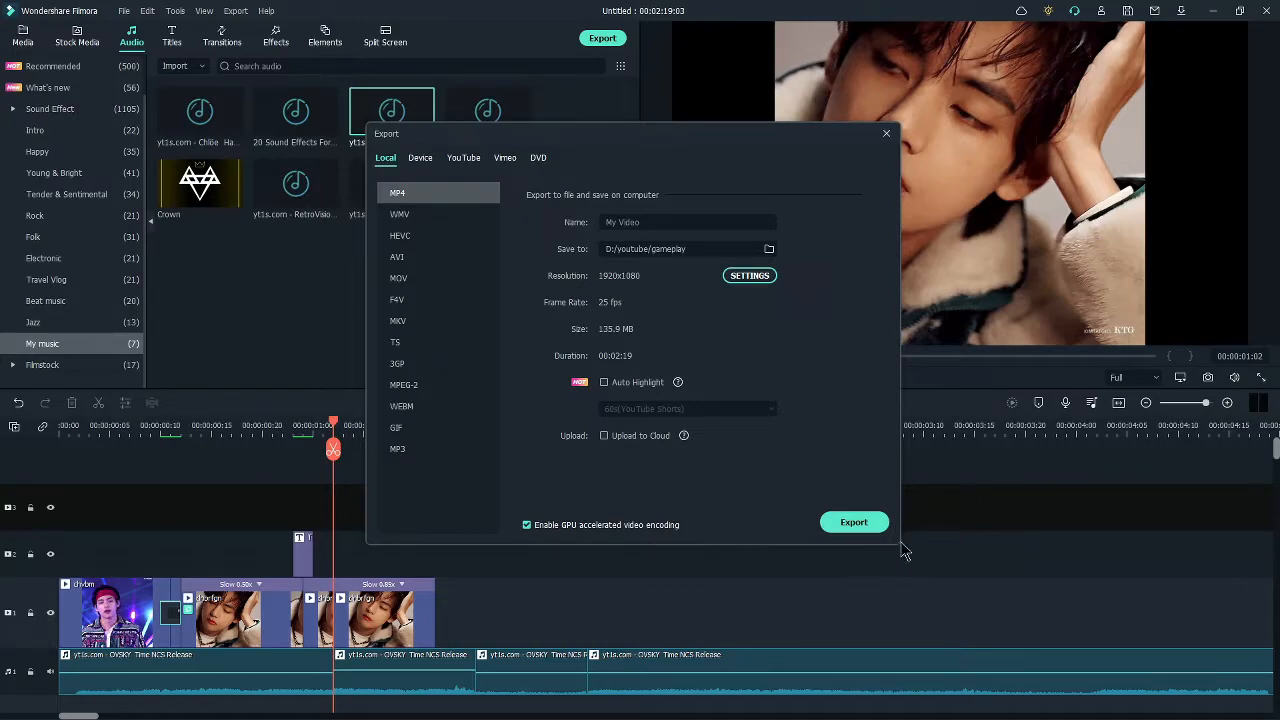
{"action": "left_click", "coordinate": [886, 133]}
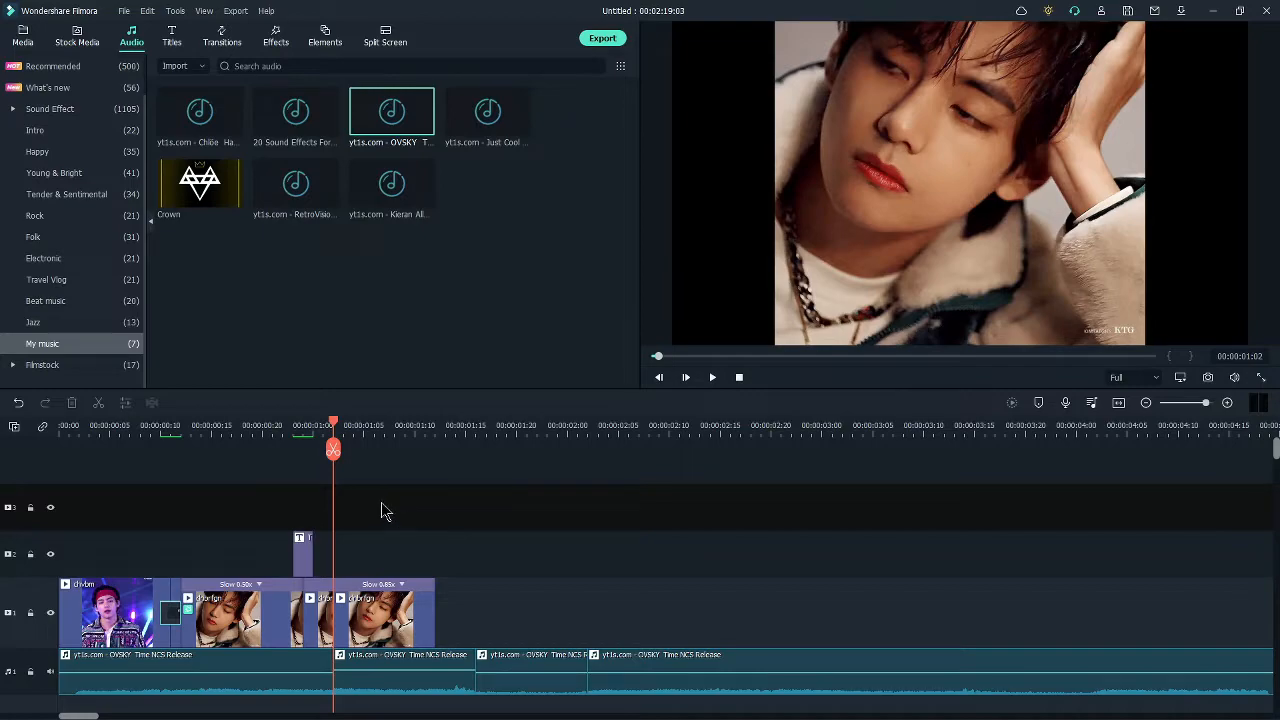
{"action": "left_click_drag", "start_coordinate": [336, 424], "coordinate": [376, 531]}
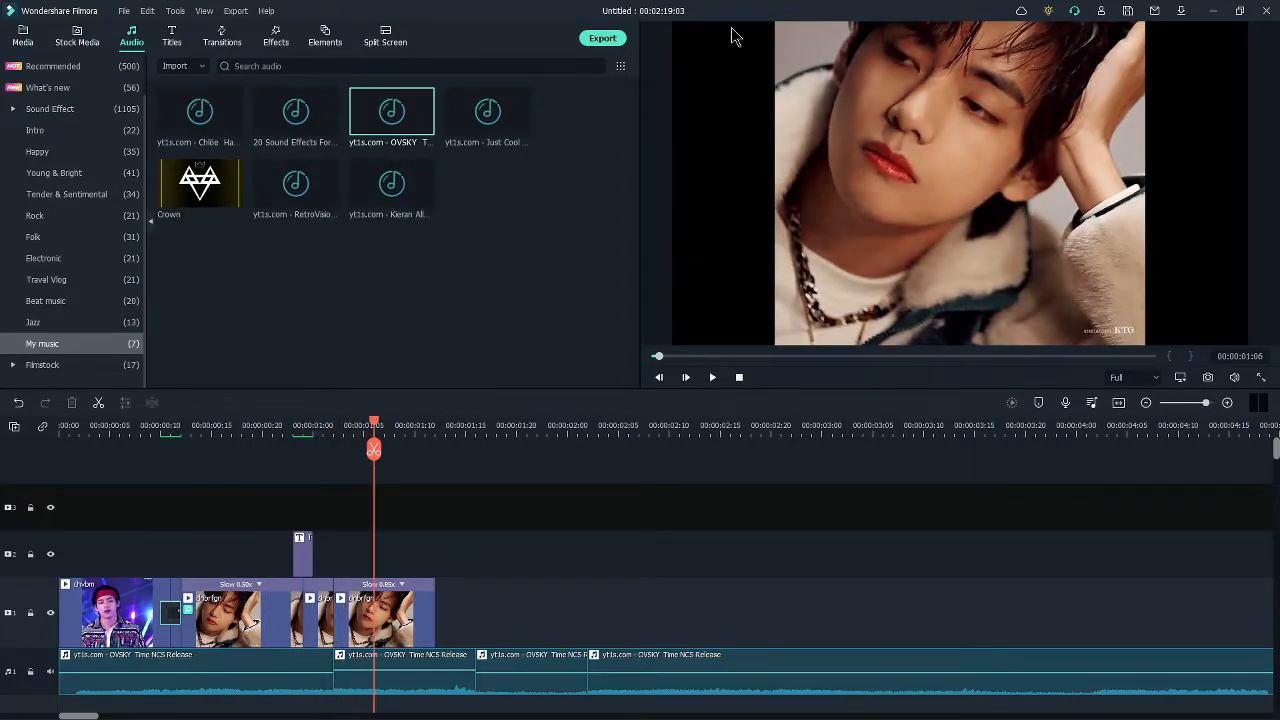